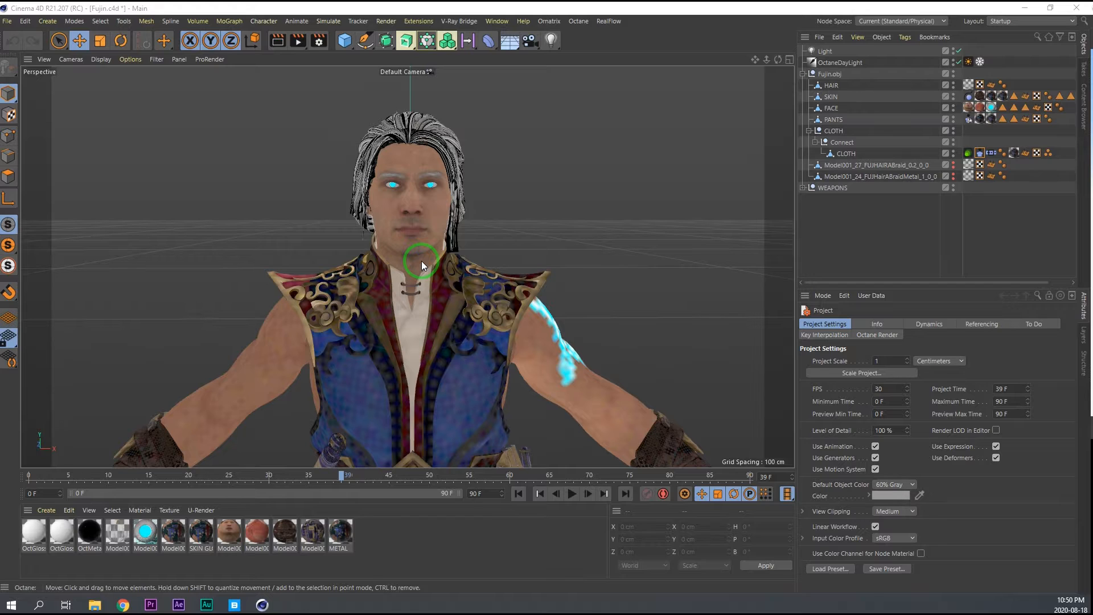
{"action": "scroll", "coordinate": [422, 261], "scroll_direction": "down", "scroll_amount": 4}
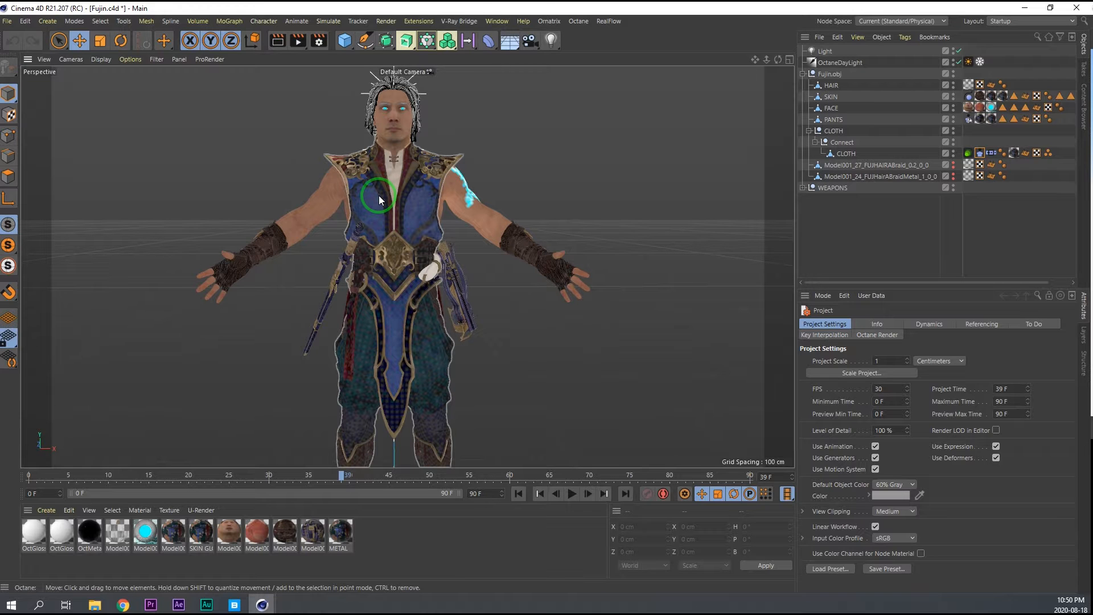
{"action": "right_click_drag", "start_coordinate": [391, 189], "coordinate": [418, 175], "text": "alt"}
{"action": "middle_click_drag", "start_coordinate": [419, 174], "coordinate": [457, 200], "text": "alt"}
{"action": "left_click_drag", "start_coordinate": [271, 273], "coordinate": [282, 326], "text": "alt"}
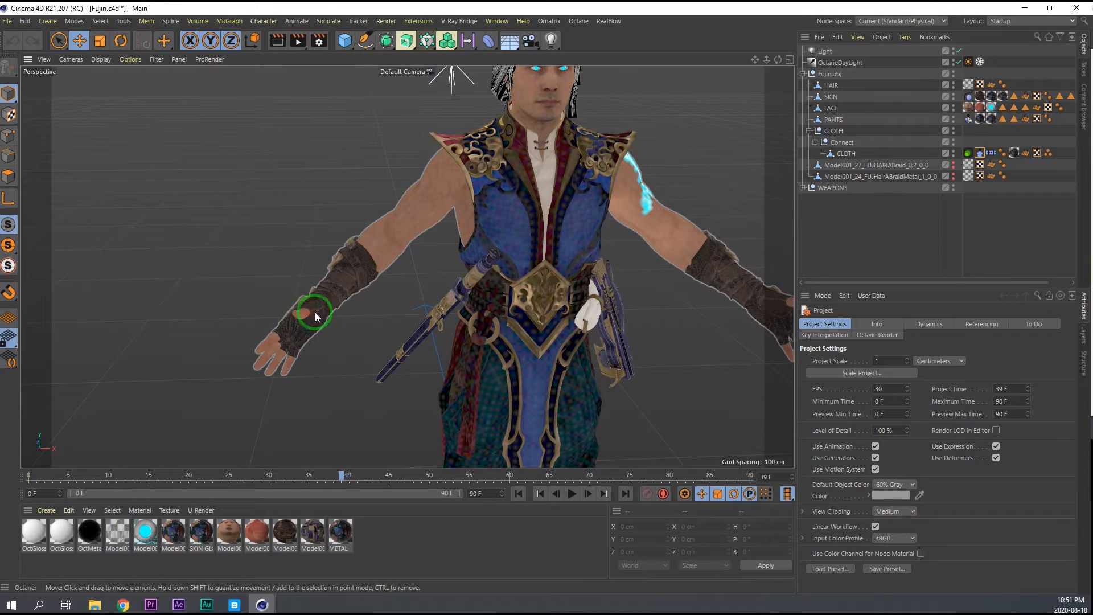
{"action": "middle_click_drag", "start_coordinate": [500, 247], "coordinate": [406, 247], "text": "alt"}
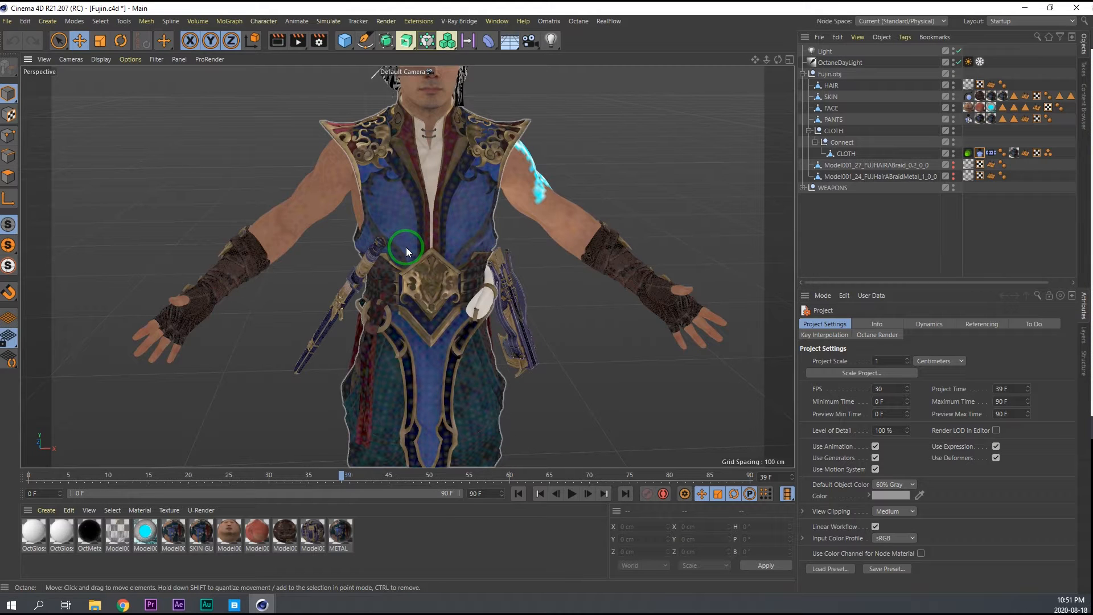
{"action": "left_click_drag", "start_coordinate": [406, 247], "coordinate": [726, 222], "text": "alt"}
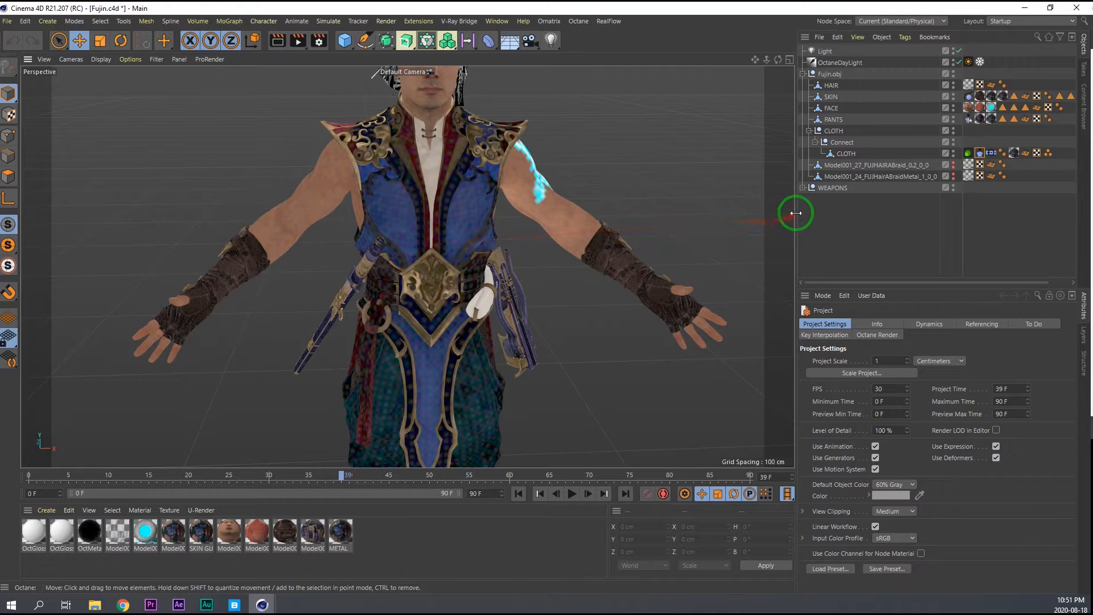
Add a Character object to the scene.
{"action": "key", "text": "shift+c"}
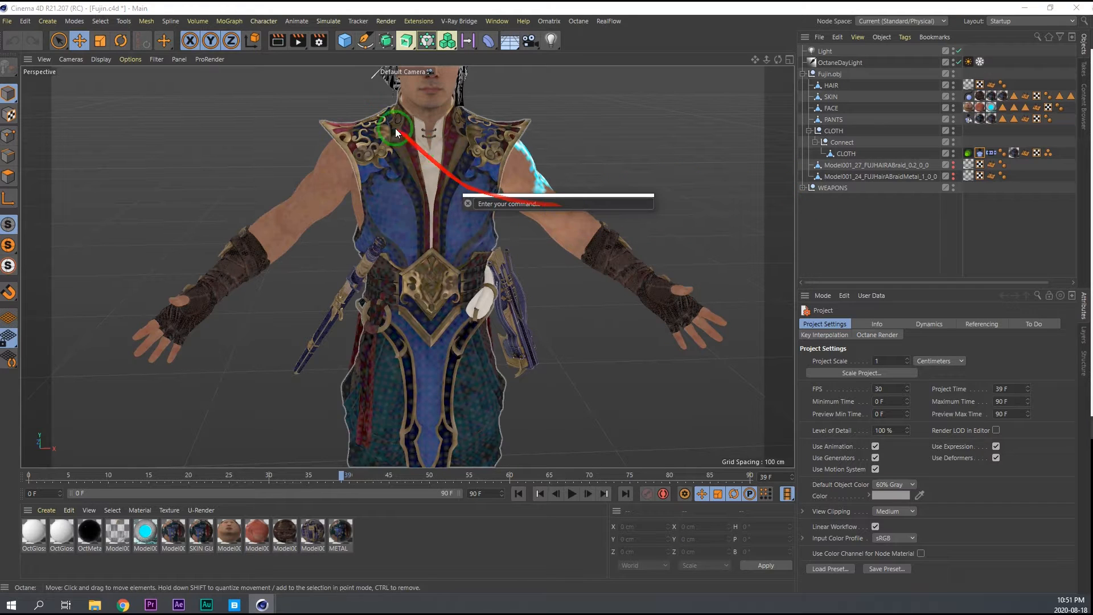
{"action": "left_click", "coordinate": [263, 21]}
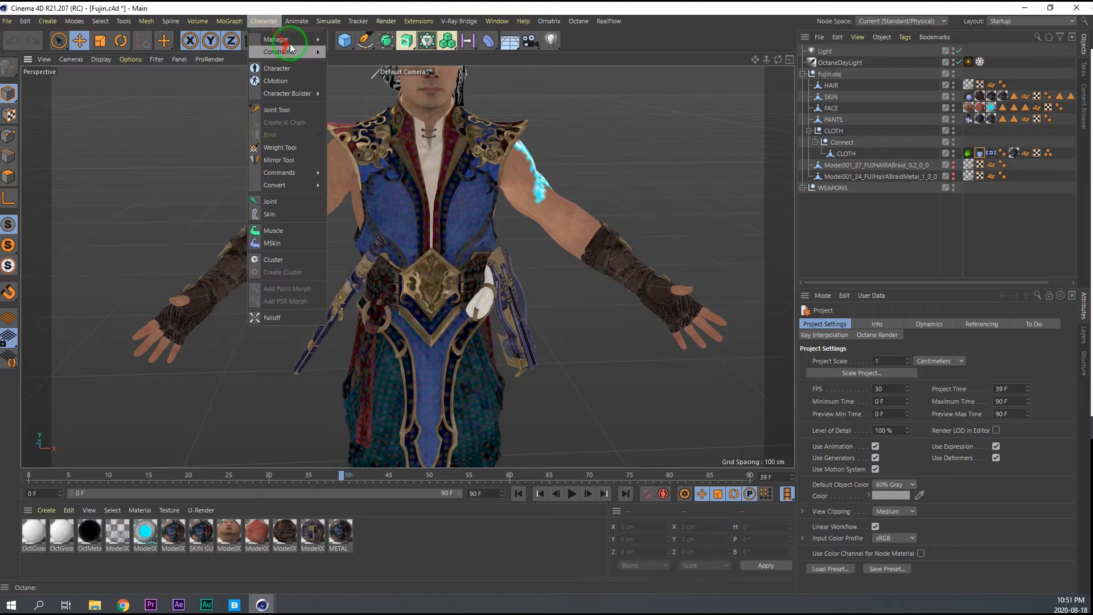
{"action": "left_click", "coordinate": [284, 69]}
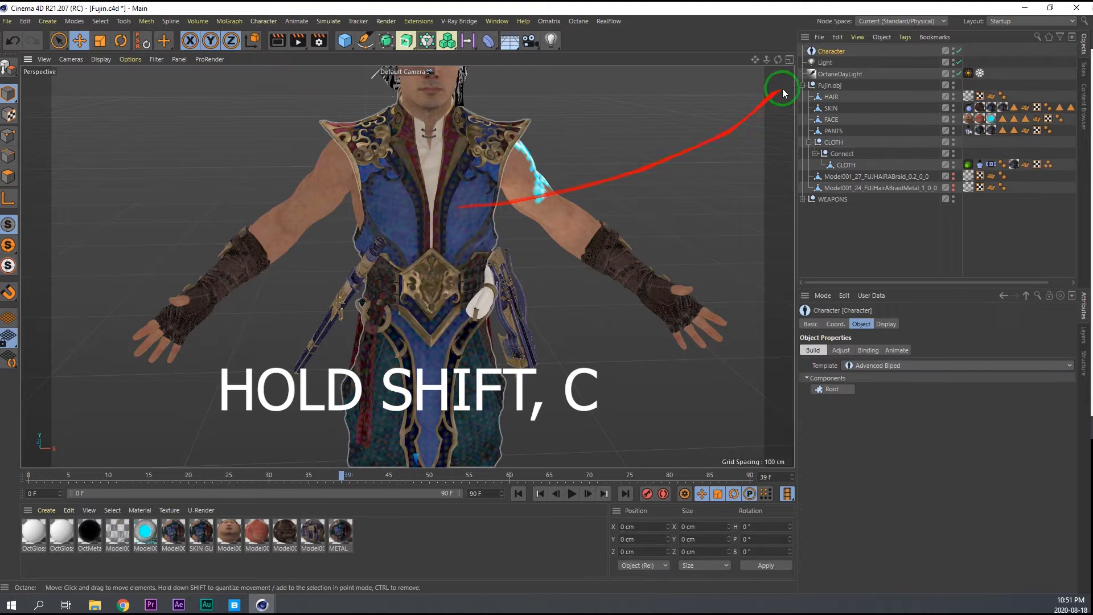
Add a Root component and a Spine (IK/FK Blend) component to the Advanced Biped character.
{"action": "scroll", "coordinate": [450, 313], "scroll_direction": "down", "scroll_amount": 3}
{"action": "middle_click_drag", "start_coordinate": [450, 313], "coordinate": [436, 200], "text": "alt"}
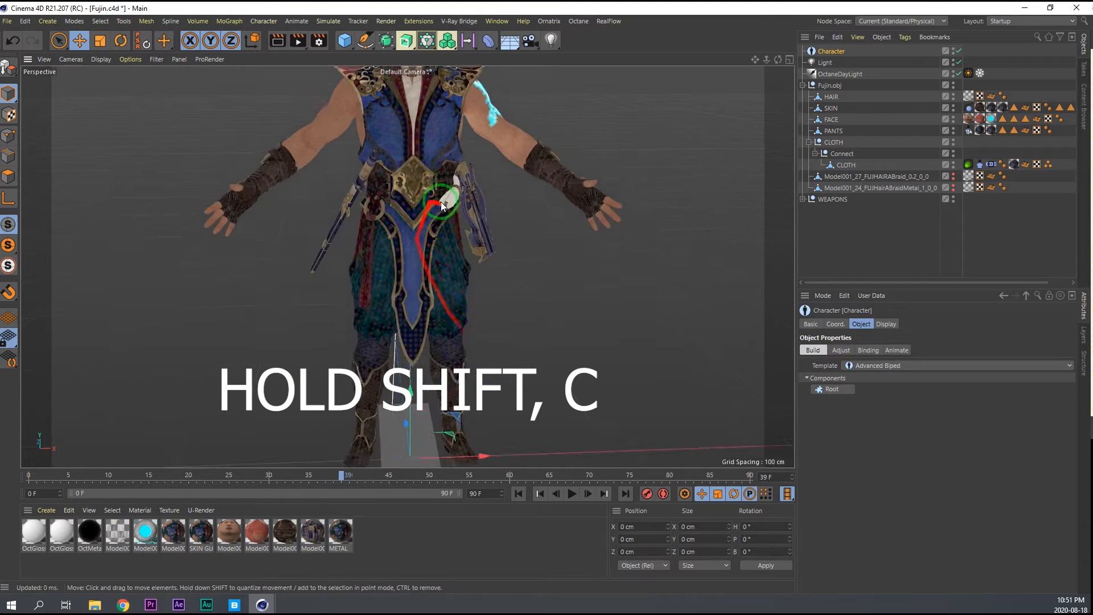
{"action": "scroll", "coordinate": [424, 205], "scroll_direction": "down", "scroll_amount": 3}
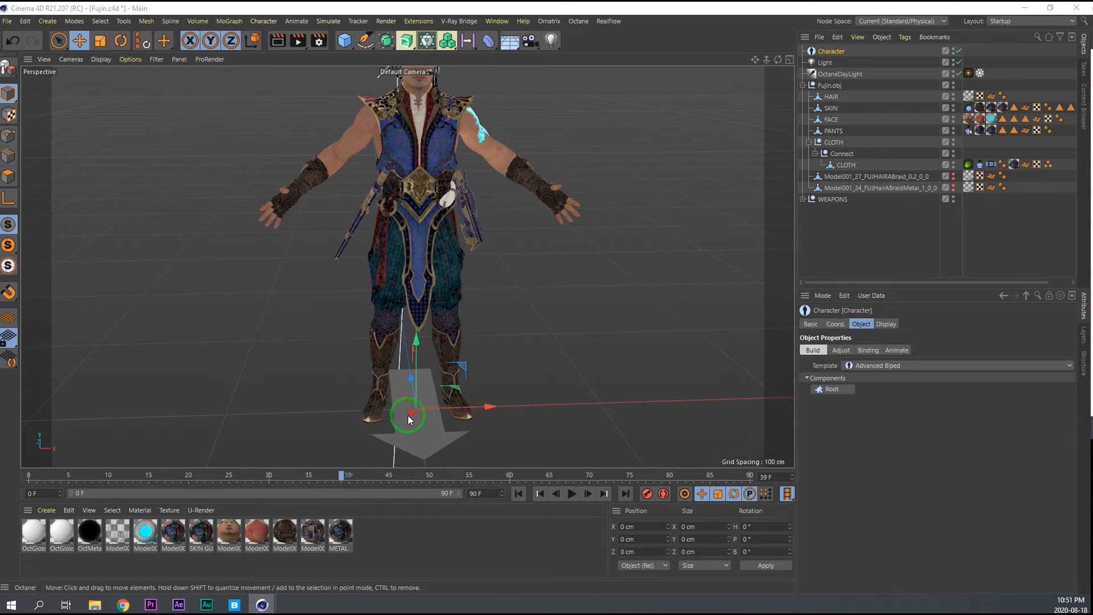
{"action": "left_click", "coordinate": [823, 391]}
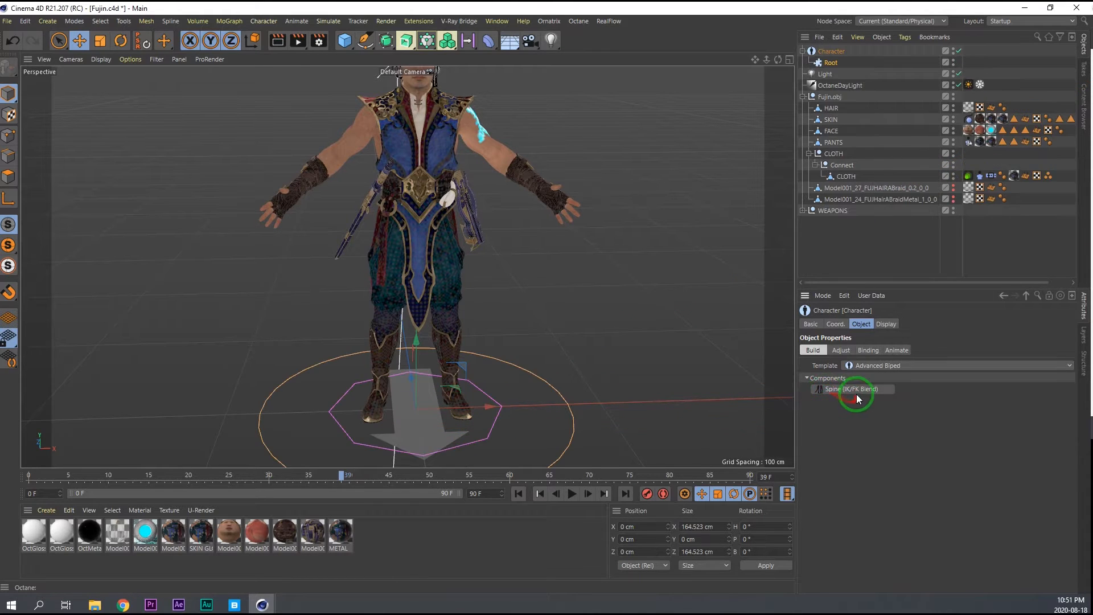
{"action": "left_click", "coordinate": [853, 389]}
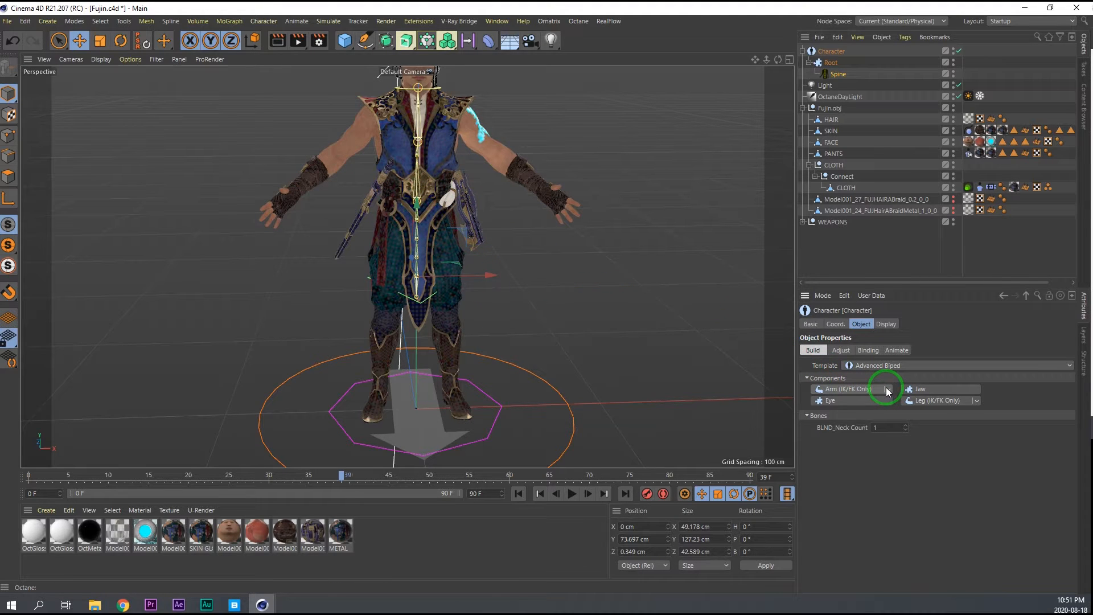
Add a left and right Arm (IK/FK Only) pair to the spine, with a Hand component on each arm.
{"action": "left_click", "coordinate": [856, 390]}
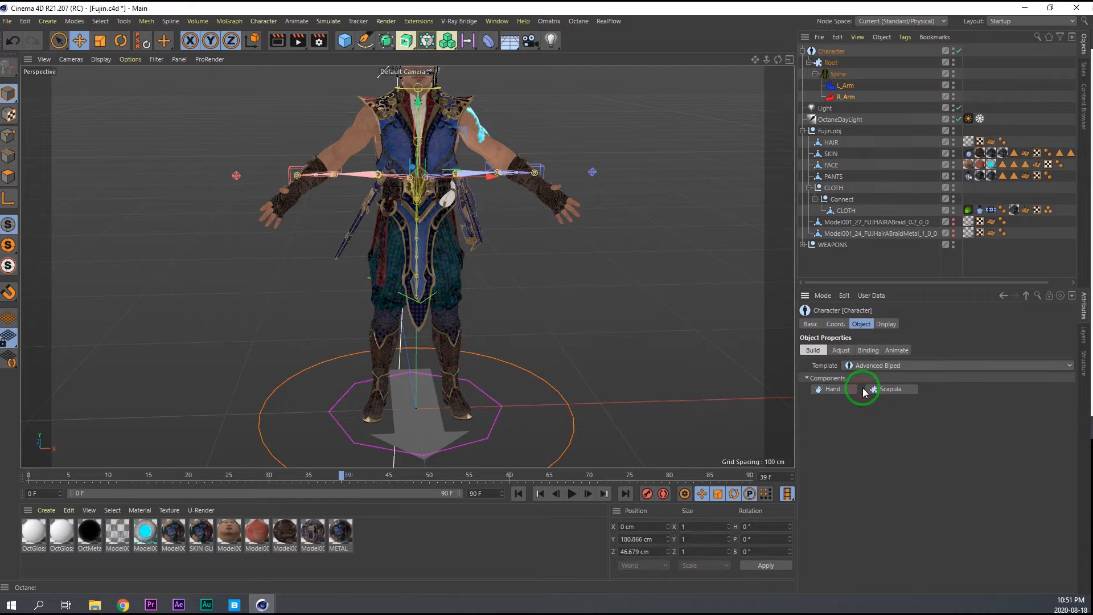
{"action": "middle_click", "coordinate": [587, 297]}
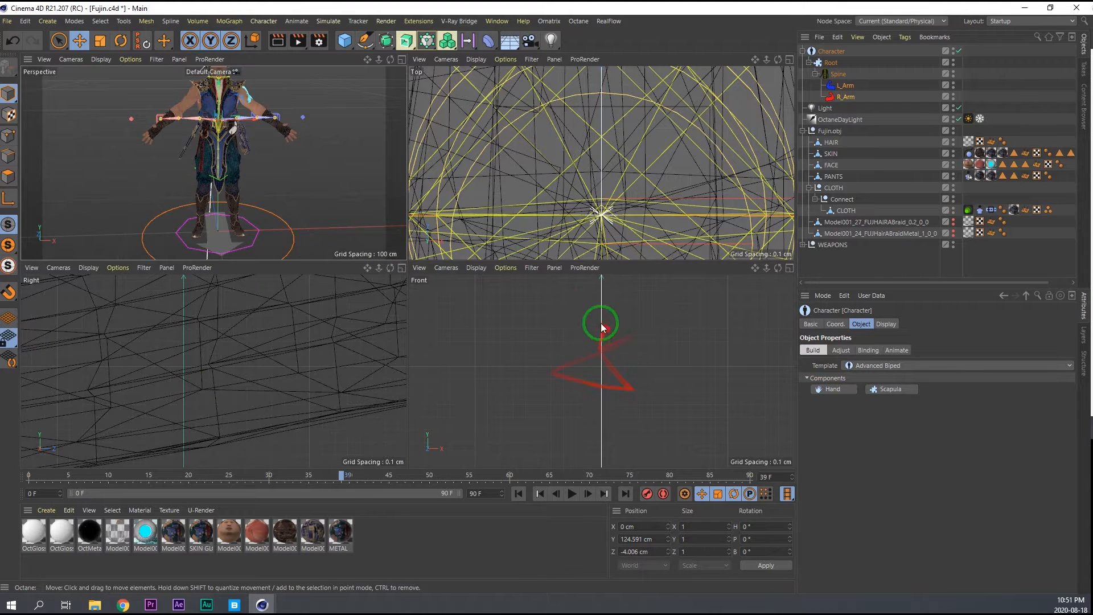
{"action": "middle_click", "coordinate": [374, 217]}
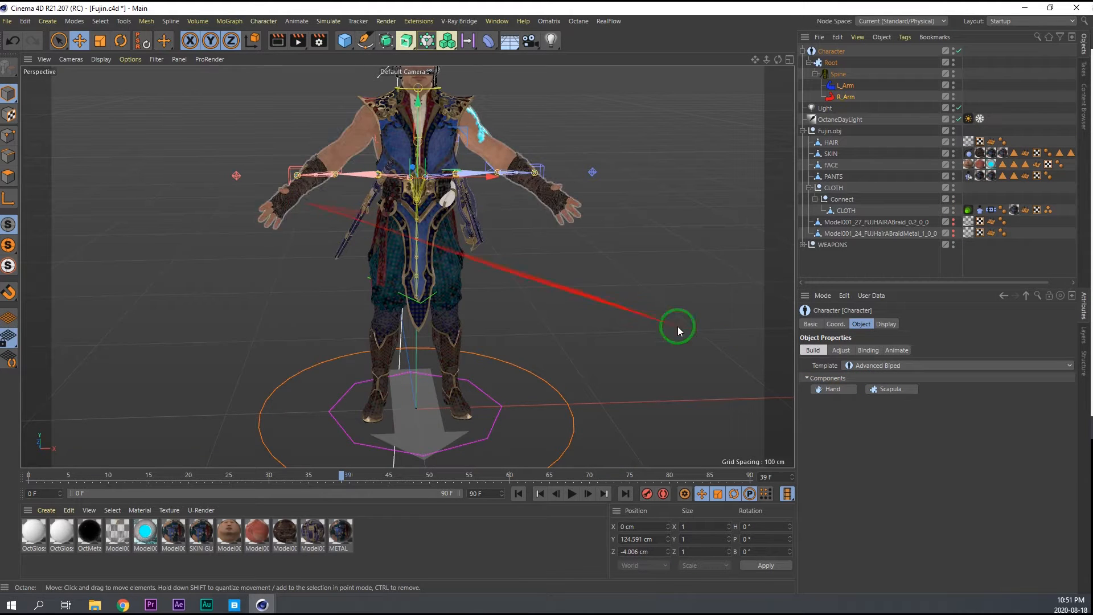
{"action": "left_click", "coordinate": [833, 389]}
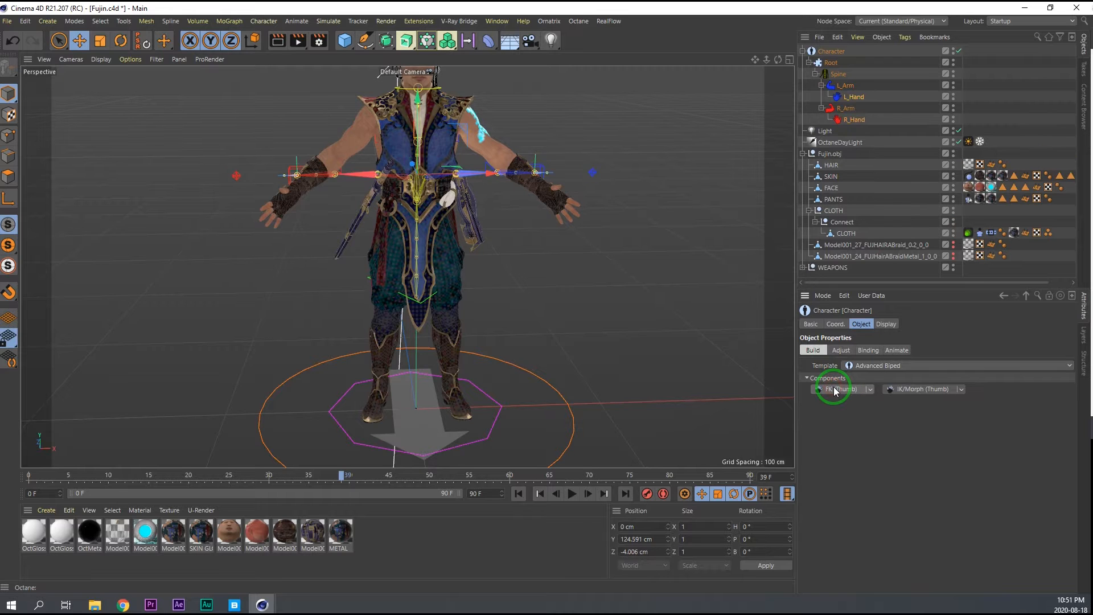
Switch the character rig to Adjust mode with Components as the adjustable objects.
{"action": "middle_click", "coordinate": [539, 298]}
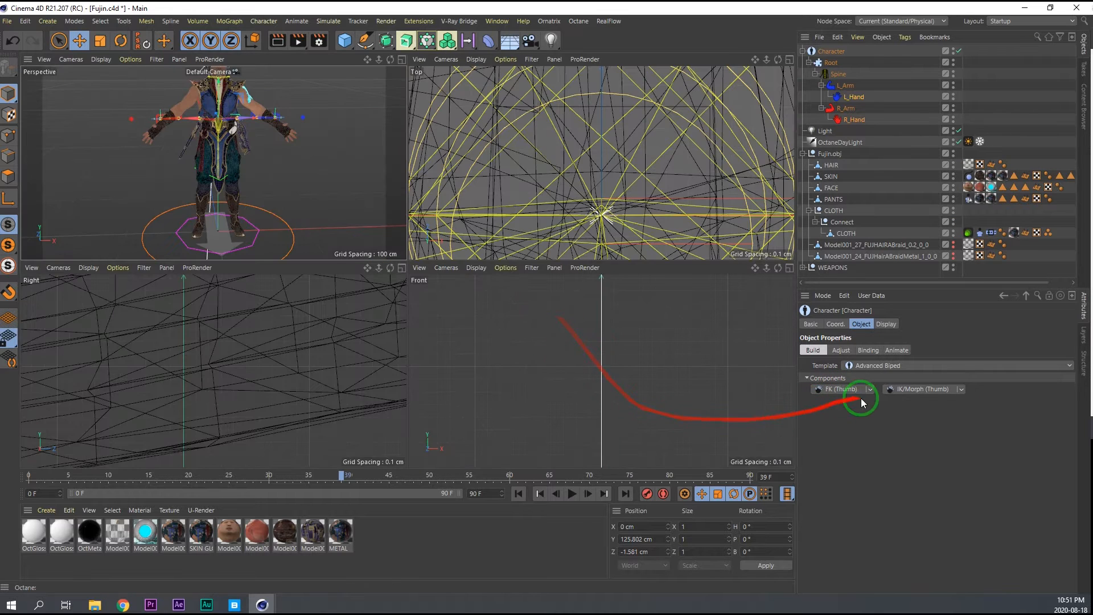
{"action": "left_click", "coordinate": [841, 350]}
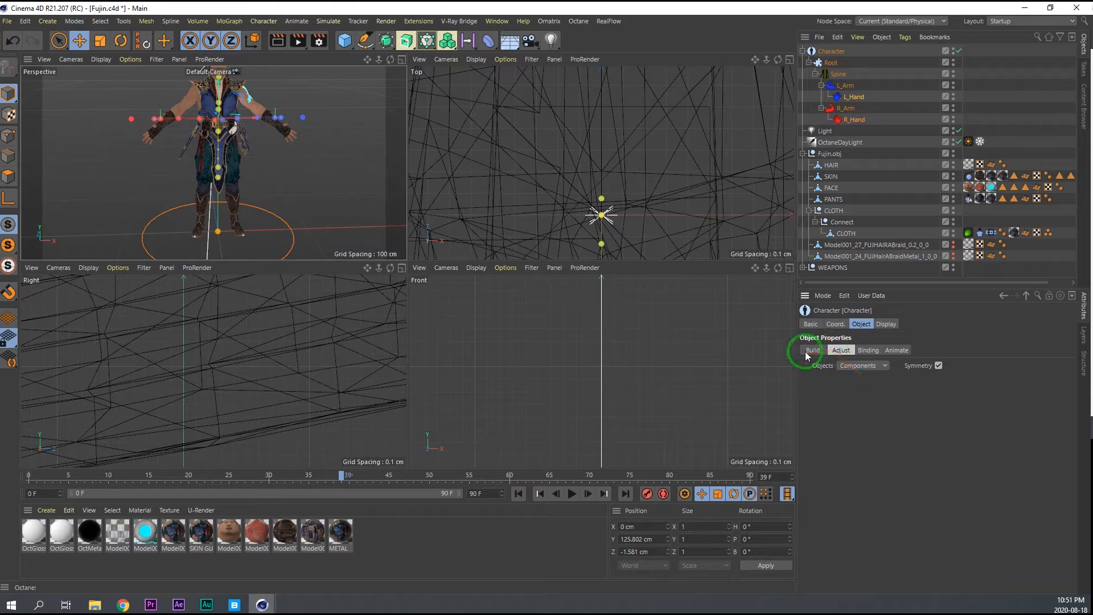
{"action": "left_click", "coordinate": [860, 390]}
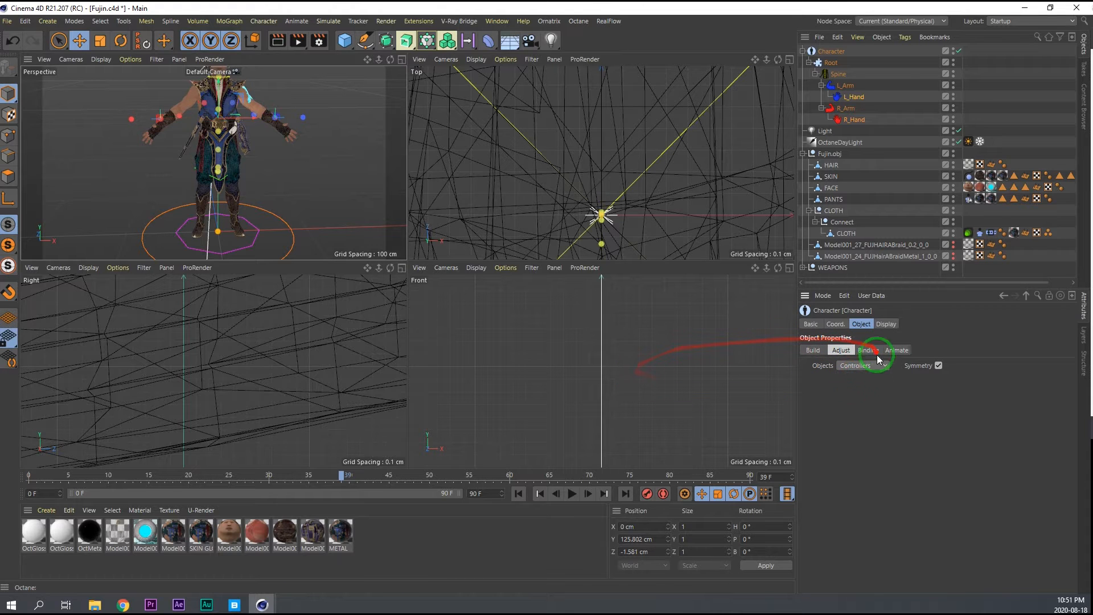
{"action": "left_click", "coordinate": [859, 378]}
Raise the middle spine joint to the chest in the front view so the arm chains sit at shoulder height.
{"action": "scroll", "coordinate": [505, 357], "scroll_direction": "down", "scroll_amount": 10}
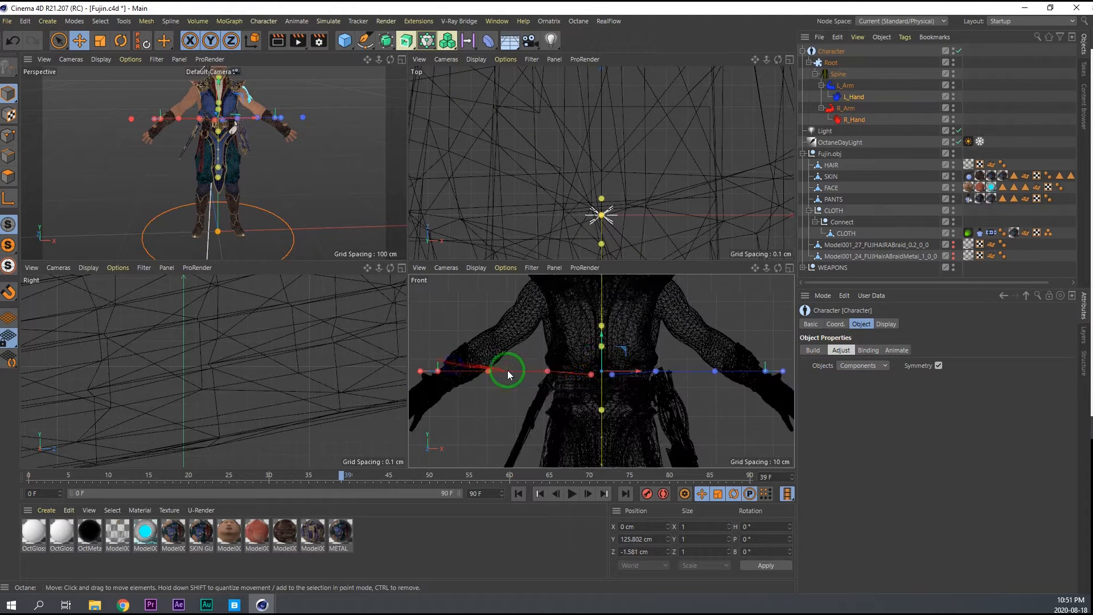
{"action": "scroll", "coordinate": [589, 364], "scroll_direction": "down", "scroll_amount": 5}
{"action": "scroll", "coordinate": [584, 361], "scroll_direction": "up", "scroll_amount": 6}
{"action": "middle_click_drag", "start_coordinate": [644, 336], "coordinate": [495, 326], "text": "alt"}
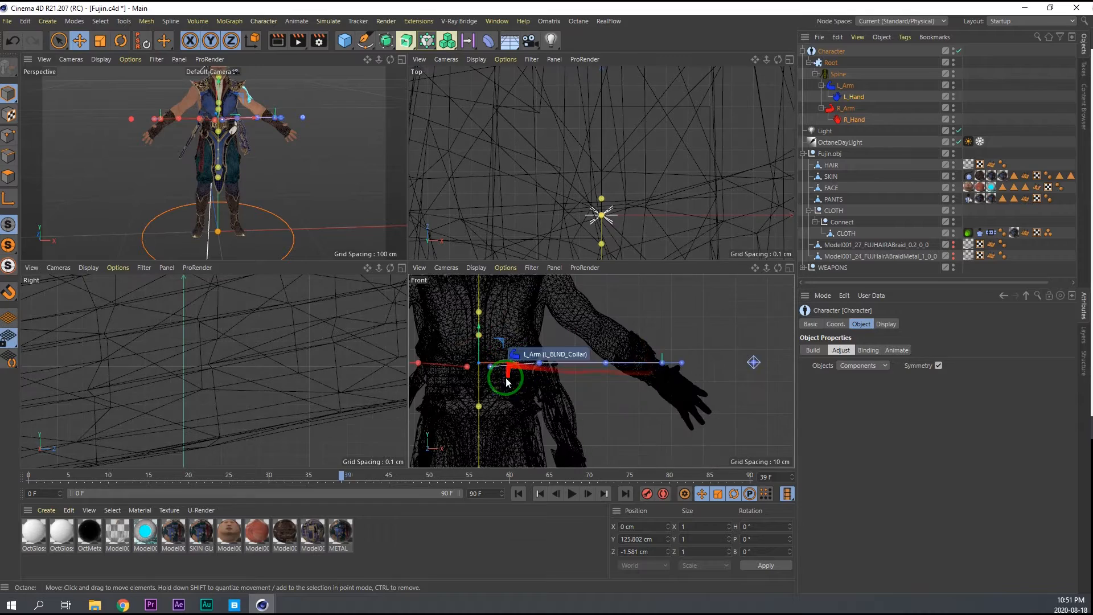
{"action": "middle_click", "coordinate": [495, 377]}
{"action": "middle_click_drag", "start_coordinate": [276, 273], "coordinate": [522, 278], "text": "alt"}
{"action": "scroll", "coordinate": [526, 278], "scroll_direction": "down", "scroll_amount": 5}
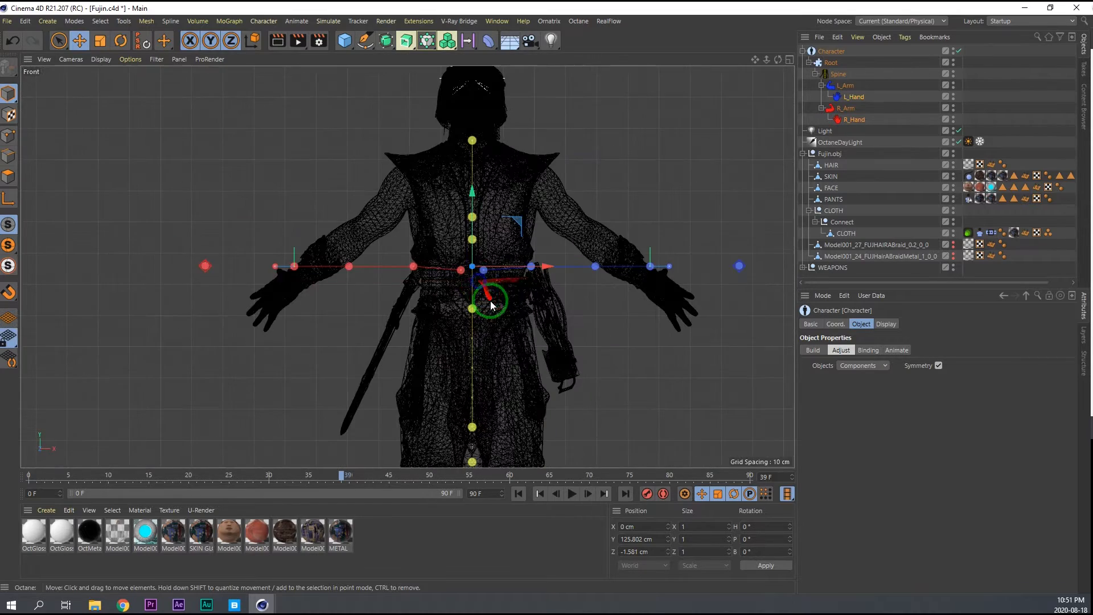
{"action": "left_click", "coordinate": [478, 309]}
{"action": "left_click_drag", "start_coordinate": [476, 308], "coordinate": [467, 172]}
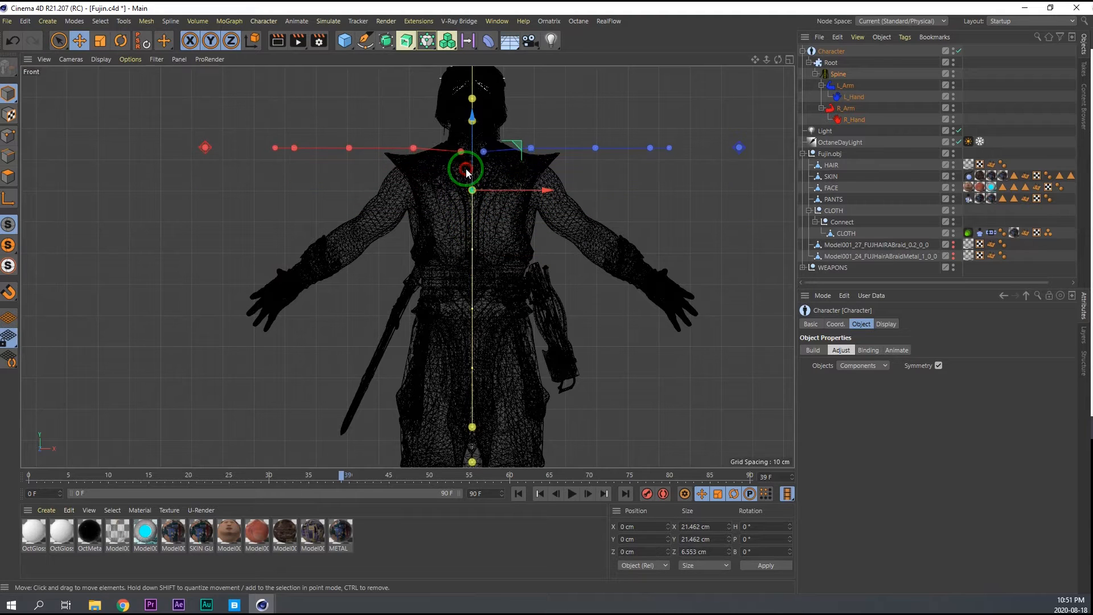
Switch the axis orientation and lower the right collar joint slightly below the neck in the front view.
{"action": "scroll", "coordinate": [471, 204], "scroll_direction": "up", "scroll_amount": 2}
{"action": "scroll", "coordinate": [470, 203], "scroll_direction": "up", "scroll_amount": 1}
{"action": "middle_click_drag", "start_coordinate": [467, 197], "coordinate": [482, 215], "text": "alt"}
{"action": "left_click", "coordinate": [474, 148]}
{"action": "key", "text": "w"}
{"action": "left_click_drag", "start_coordinate": [475, 111], "coordinate": [475, 123]}
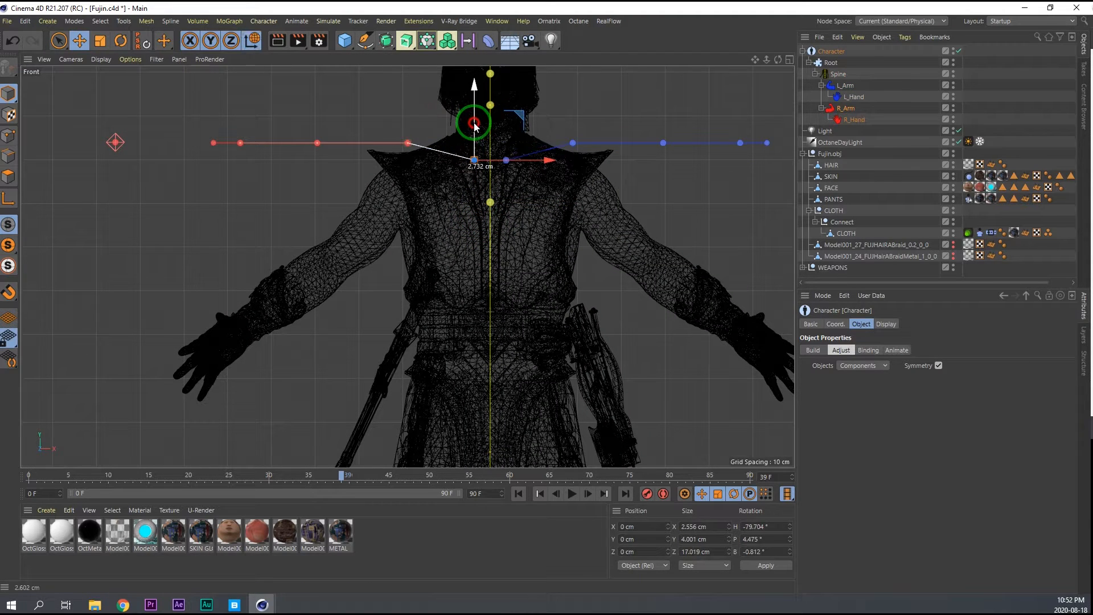
Lower the right shoulder joint into the model's shoulder and rotate it so the arm chain slopes down along the arm.
{"action": "left_click", "coordinate": [407, 142]}
{"action": "left_click_drag", "start_coordinate": [408, 137], "coordinate": [403, 174]}
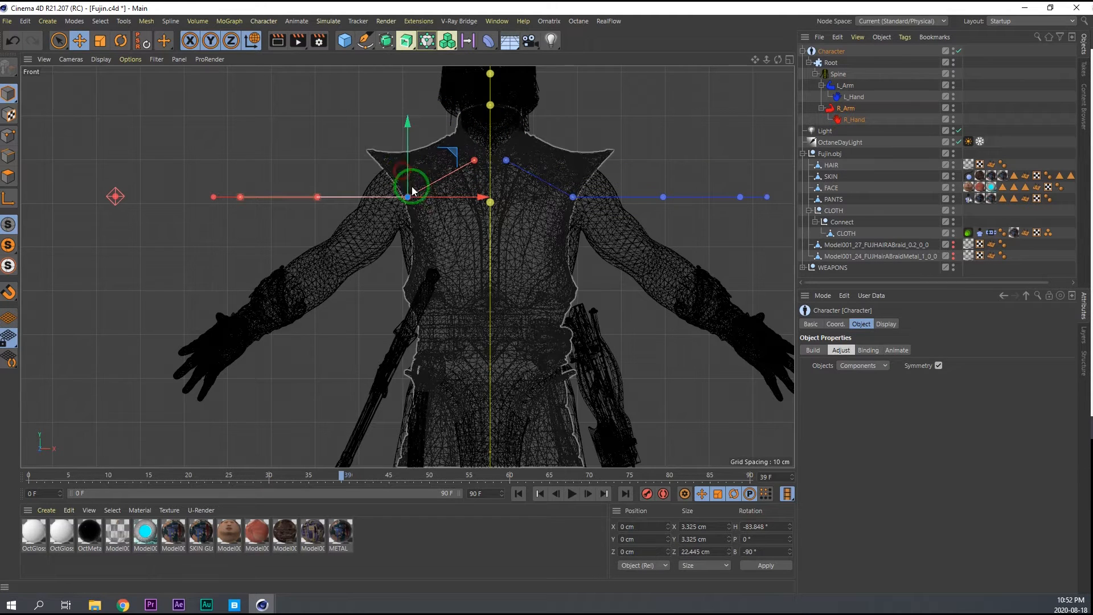
{"action": "key", "text": "r"}
{"action": "mouse_move", "coordinate": [420, 231]}
{"action": "left_mouse_down"}
{"action": "mouse_move", "coordinate": [383, 241]}
{"action": "mouse_move", "coordinate": [419, 232]}
{"action": "left_mouse_up"}
Move the right elbow joint onto the model's elbow and refine the shoulder joint's rotation.
{"action": "left_click", "coordinate": [333, 261]}
{"action": "key", "text": "e"}
{"action": "left_click_drag", "start_coordinate": [334, 260], "coordinate": [302, 275]}
{"action": "left_click", "coordinate": [408, 201]}
{"action": "key", "text": "r"}
{"action": "left_click_drag", "start_coordinate": [396, 239], "coordinate": [400, 244]}
Move the right wrist joint along the forearm to the model's wrist in the front view.
{"action": "middle_click", "coordinate": [396, 308]}
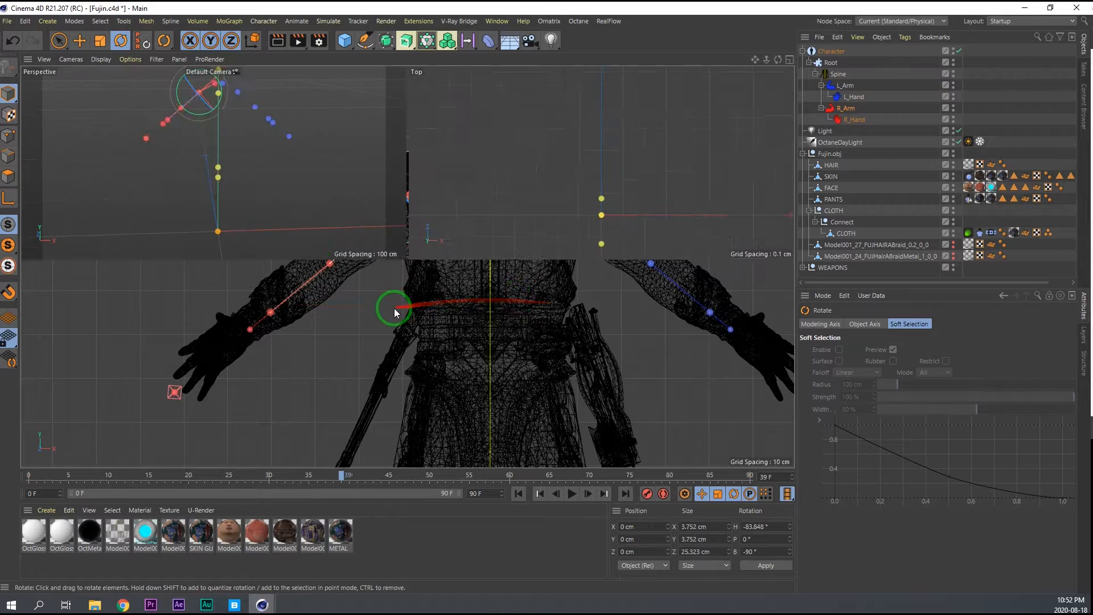
{"action": "middle_click", "coordinate": [323, 227]}
{"action": "scroll", "coordinate": [303, 194], "scroll_direction": "up", "scroll_amount": 8}
{"action": "left_click_drag", "start_coordinate": [241, 215], "coordinate": [268, 182], "text": "alt"}
{"action": "middle_click", "coordinate": [389, 229]}
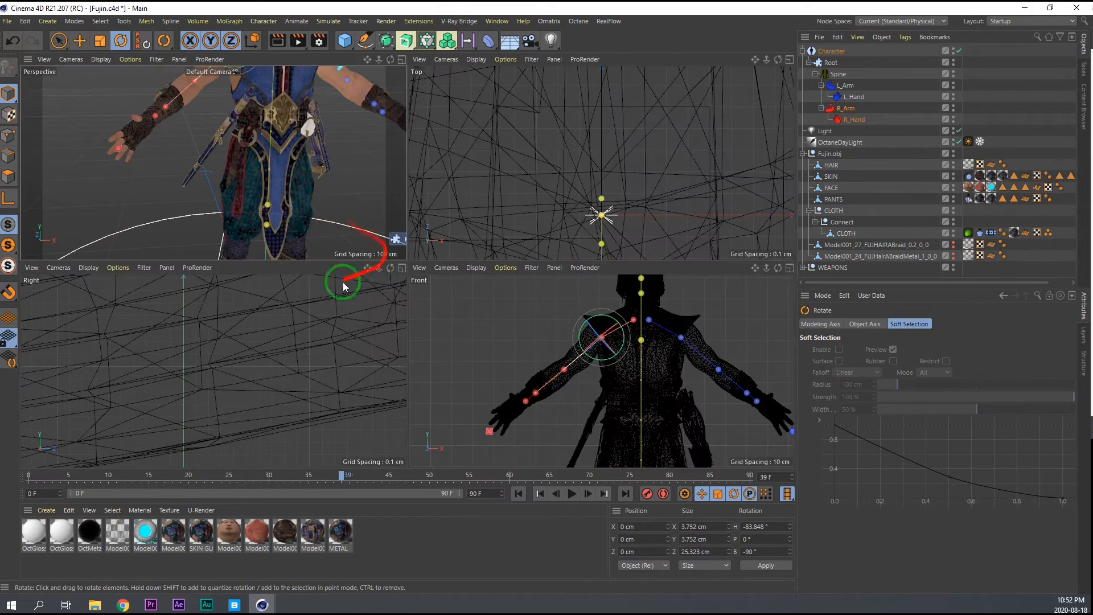
{"action": "middle_click", "coordinate": [521, 375]}
{"action": "scroll", "coordinate": [340, 268], "scroll_direction": "up", "scroll_amount": 5}
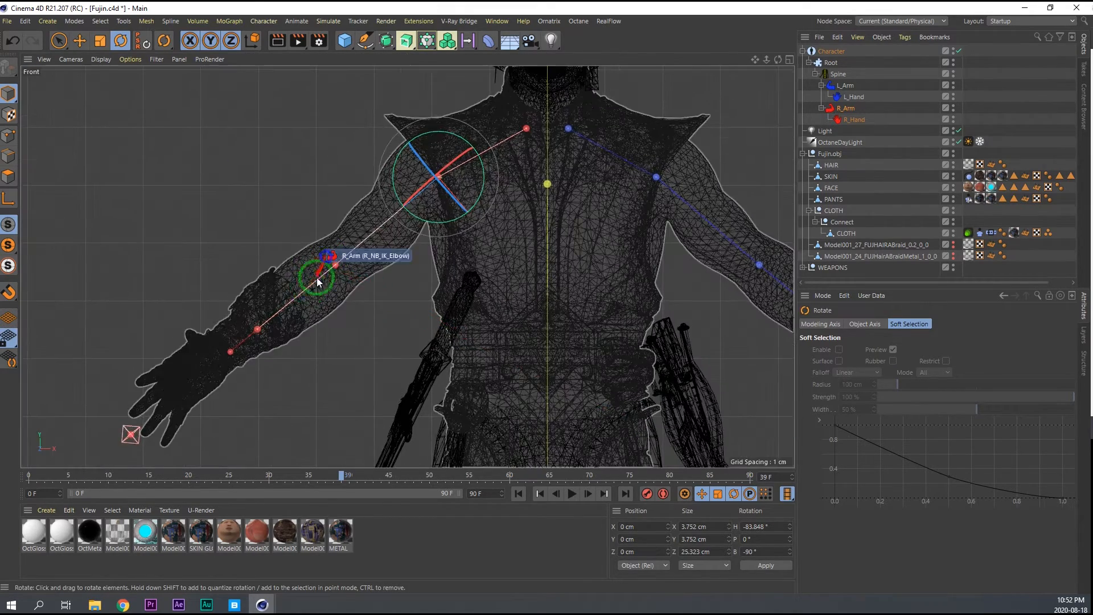
{"action": "left_click", "coordinate": [337, 266]}
{"action": "left_click", "coordinate": [256, 329]}
{"action": "left_click_drag", "start_coordinate": [257, 333], "coordinate": [220, 358]}
Rotate the right elbow joint forward in the top view so the forearm chain follows the mesh.
{"action": "middle_click", "coordinate": [364, 339]}
{"action": "scroll", "coordinate": [573, 178], "scroll_direction": "down", "scroll_amount": 5}
{"action": "scroll", "coordinate": [566, 199], "scroll_direction": "up", "scroll_amount": 5}
{"action": "middle_click", "coordinate": [529, 196]}
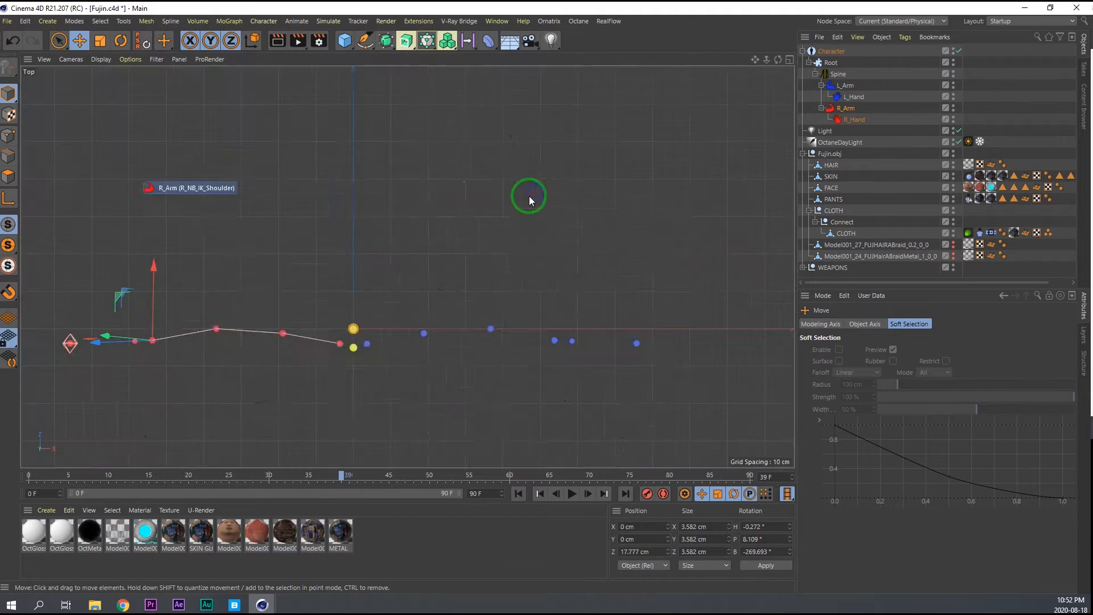
{"action": "middle_click_drag", "start_coordinate": [236, 346], "coordinate": [365, 251], "text": "alt"}
{"action": "scroll", "coordinate": [365, 251], "scroll_direction": "up", "scroll_amount": 4}
{"action": "left_click", "coordinate": [340, 228]}
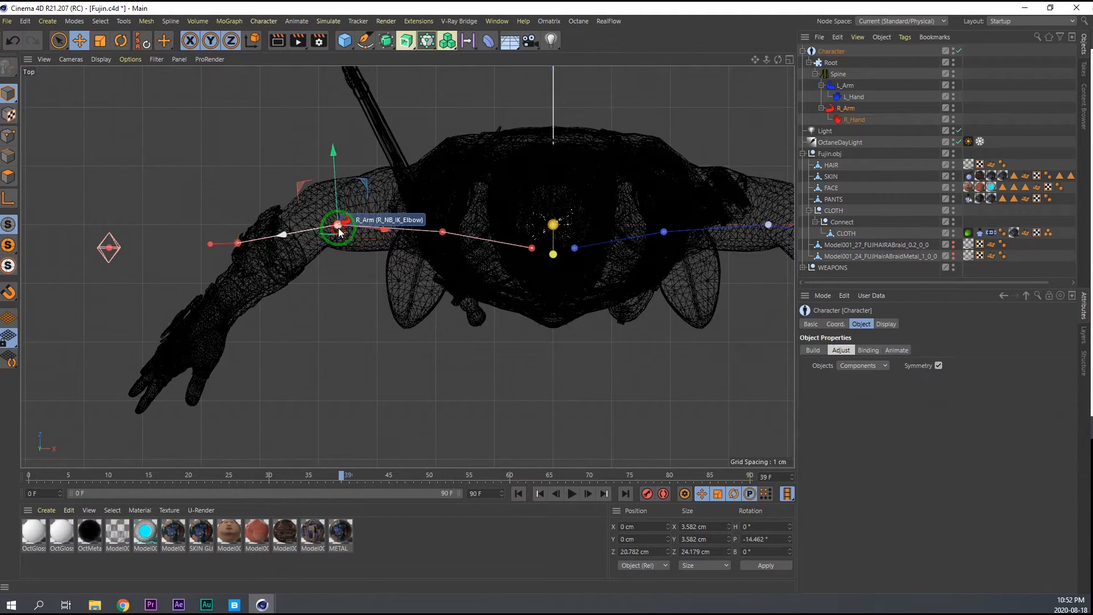
{"action": "key", "text": "r"}
{"action": "left_click_drag", "start_coordinate": [329, 269], "coordinate": [342, 261]}
Fine-tune the right elbow joint's rotation in the perspective view to line up the forearm chain with the arm.
{"action": "middle_click", "coordinate": [398, 298]}
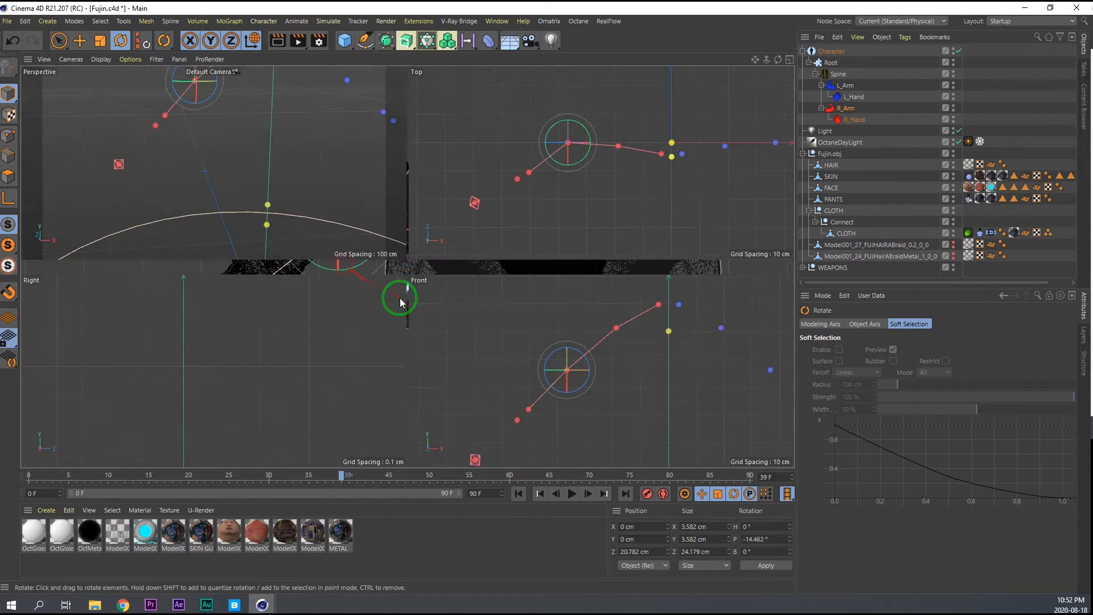
{"action": "middle_click", "coordinate": [249, 141]}
{"action": "scroll", "coordinate": [291, 170], "scroll_direction": "up", "scroll_amount": 2}
{"action": "left_click_drag", "start_coordinate": [292, 171], "coordinate": [386, 144], "text": "alt"}
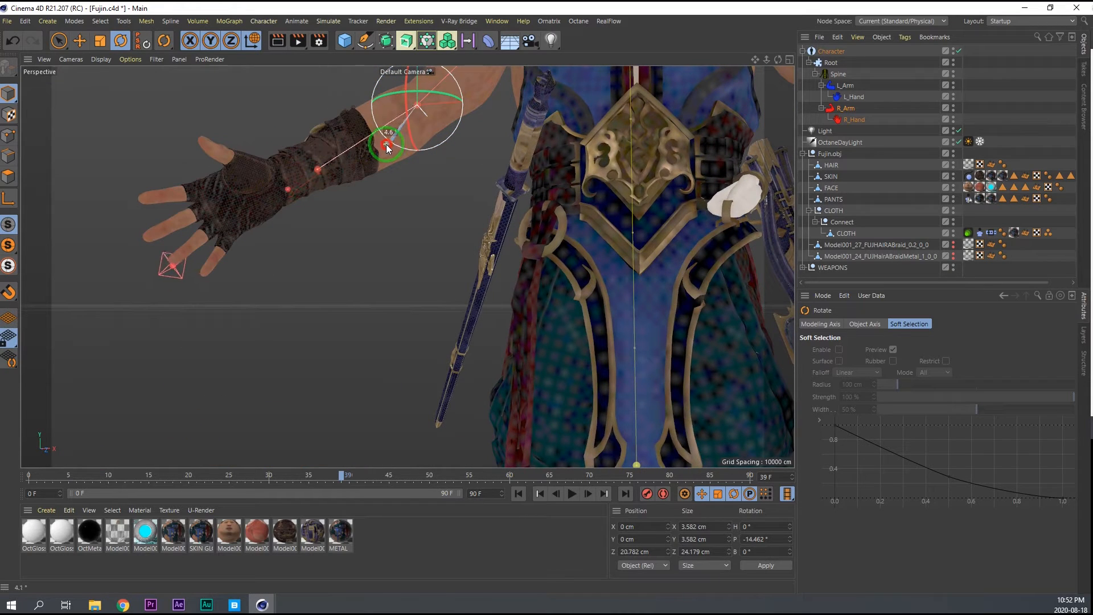
Examine how the arm and spine joints fit the character in the front and perspective views.
{"action": "middle_click", "coordinate": [470, 238]}
{"action": "middle_click", "coordinate": [573, 381]}
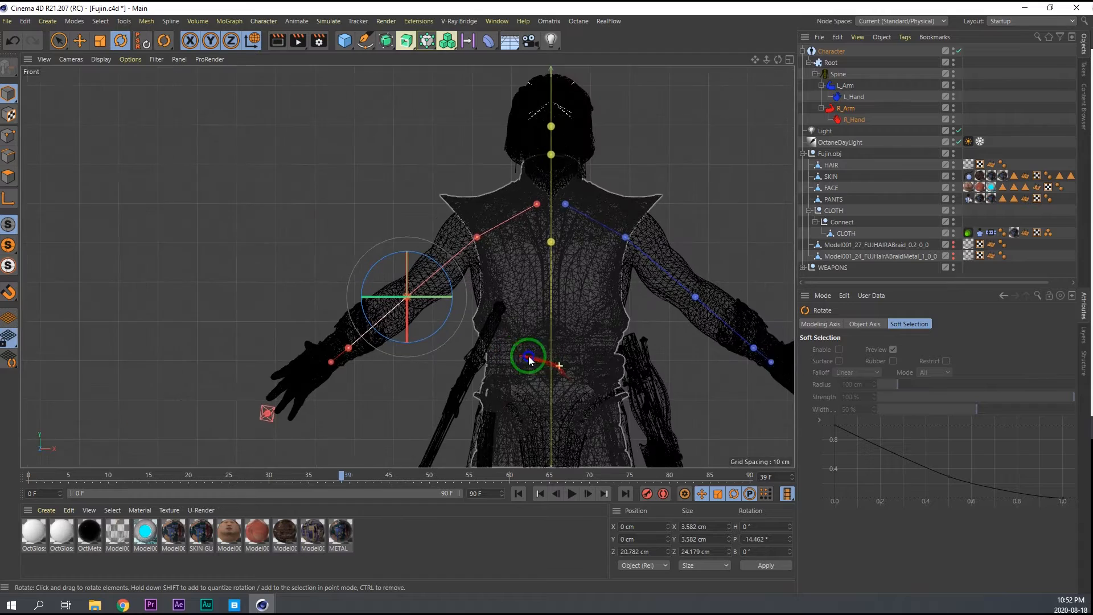
{"action": "middle_click_drag", "start_coordinate": [529, 356], "coordinate": [435, 284], "text": "alt"}
{"action": "middle_click", "coordinate": [465, 295]}
{"action": "middle_click", "coordinate": [230, 150]}
{"action": "right_click_drag", "start_coordinate": [595, 242], "coordinate": [546, 234], "text": "alt"}
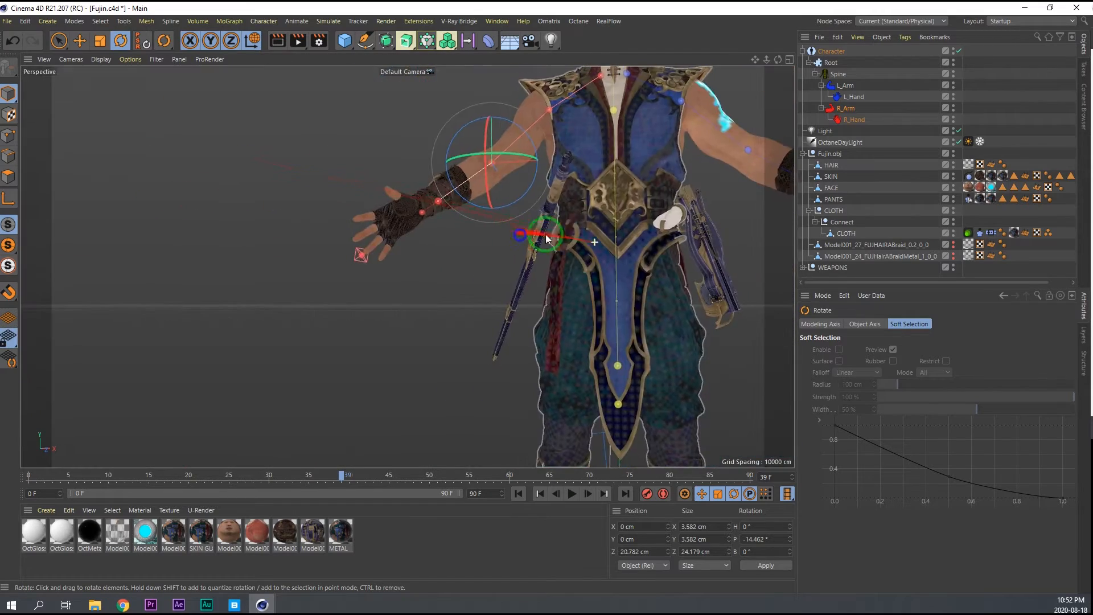
{"action": "middle_click_drag", "start_coordinate": [621, 194], "coordinate": [485, 272], "text": "alt"}
{"action": "right_click_drag", "start_coordinate": [486, 272], "coordinate": [464, 276], "text": "alt"}
{"action": "left_click_drag", "start_coordinate": [463, 275], "coordinate": [469, 287], "text": "alt"}
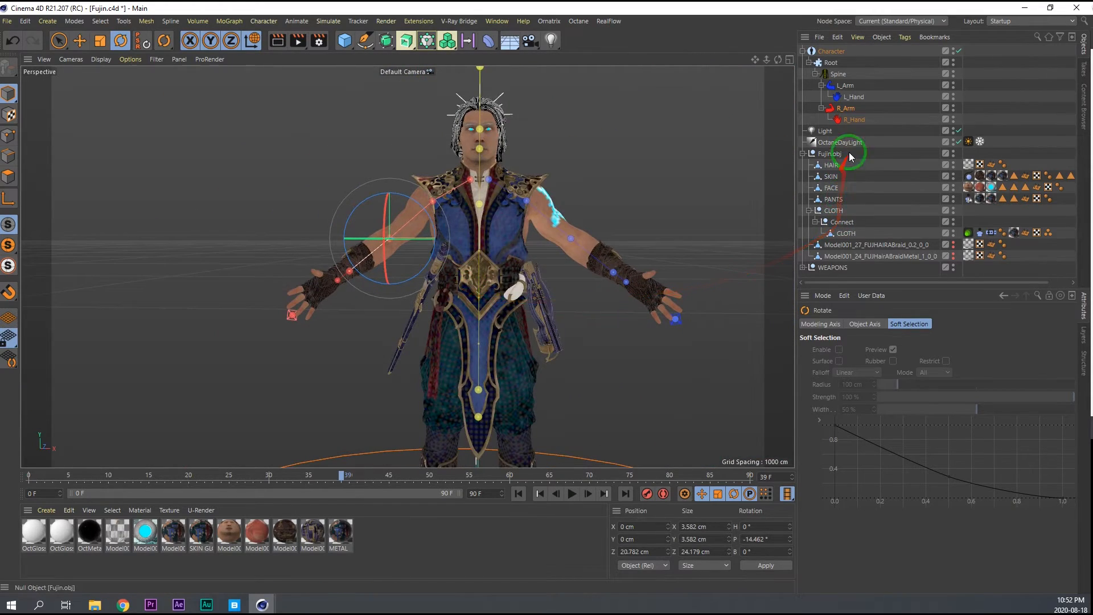
Bind the SKIN mesh to the Character object by adding it to the Binding objects.
{"action": "left_click", "coordinate": [853, 100]}
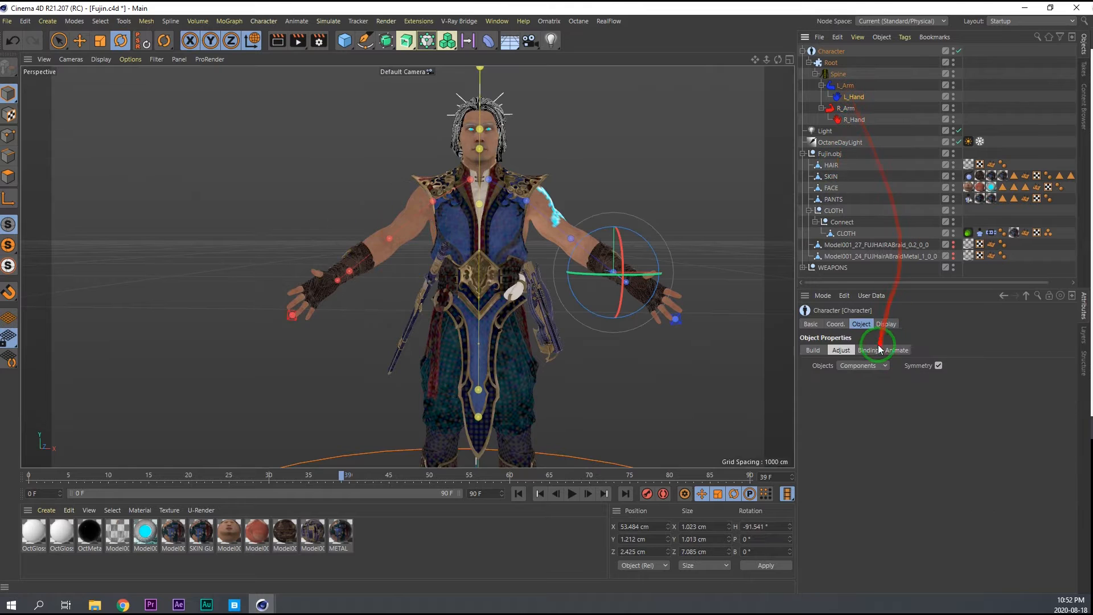
{"action": "left_click", "coordinate": [875, 350]}
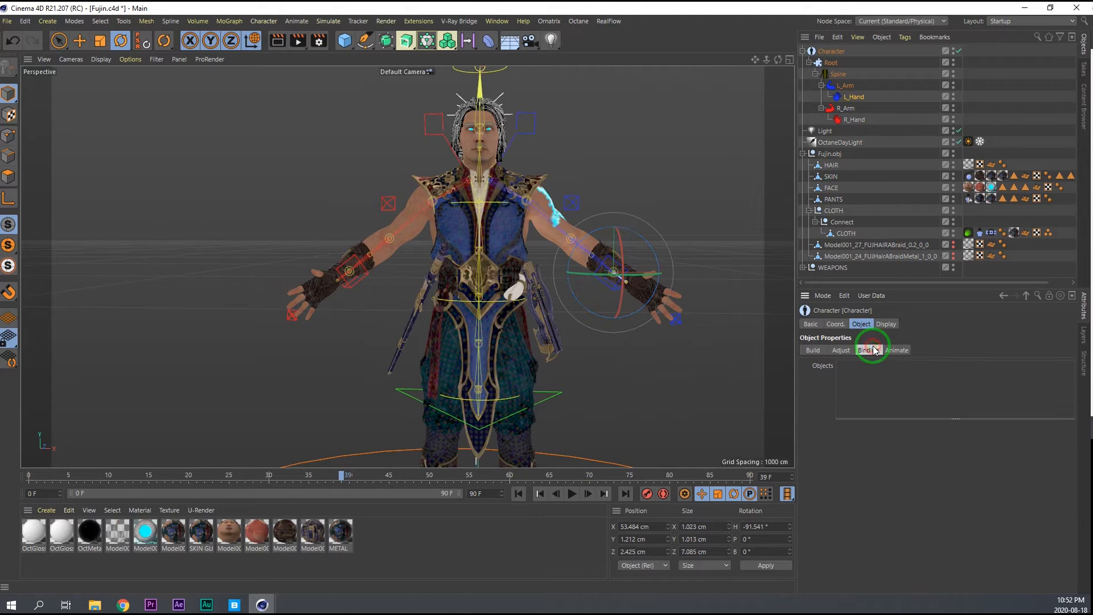
{"action": "left_click", "coordinate": [834, 199]}
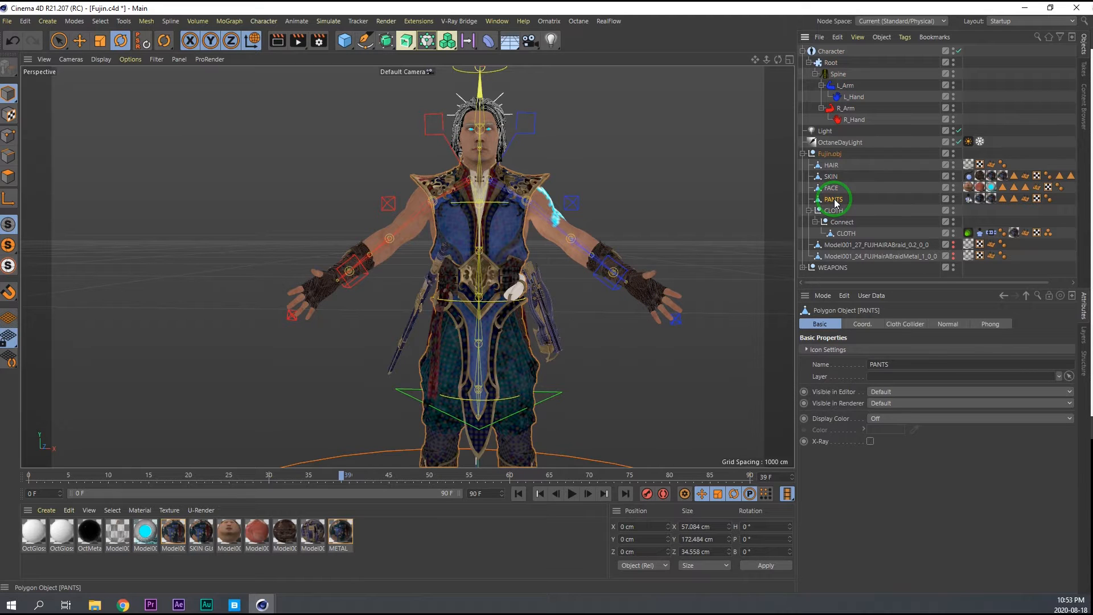
{"action": "left_click", "coordinate": [831, 176]}
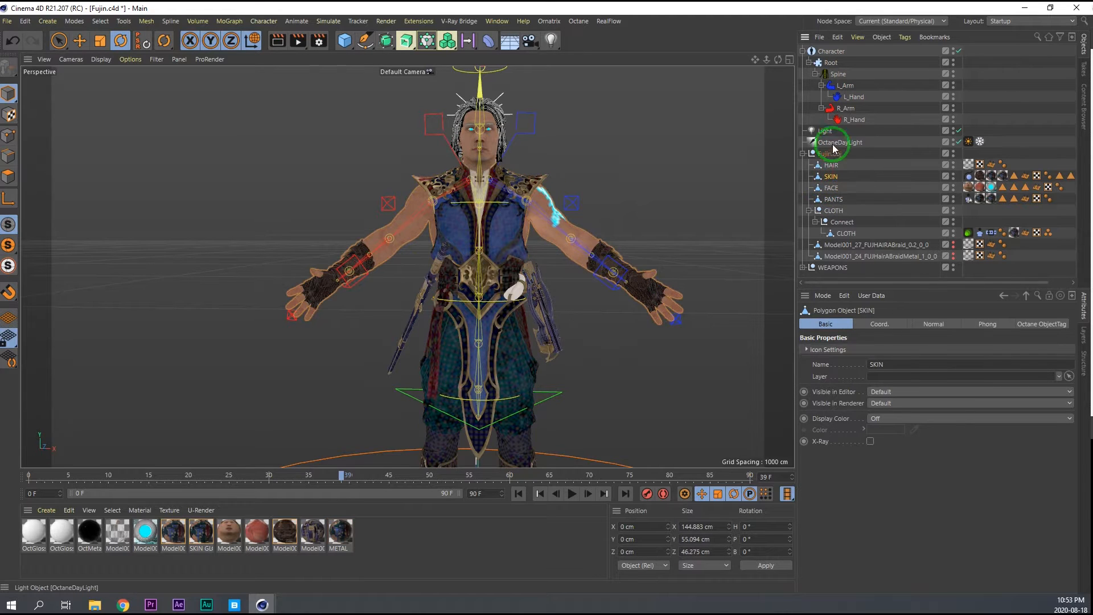
{"action": "left_click", "coordinate": [836, 120]}
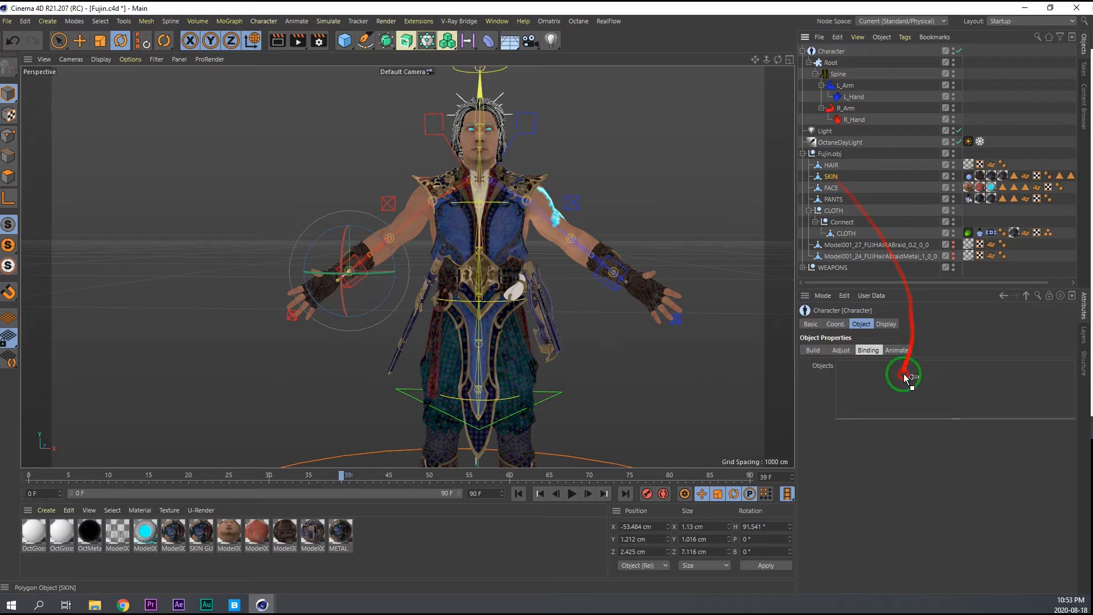
{"action": "left_click_drag", "start_coordinate": [901, 378], "coordinate": [902, 382]}
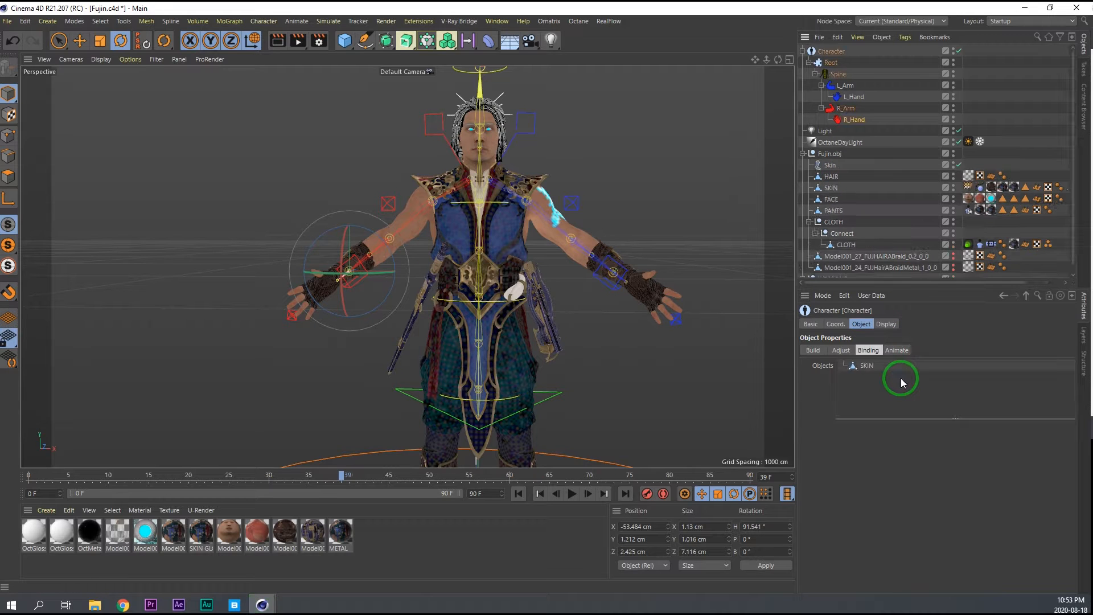
Switch the character to Animate mode and rotate the right wrist controller to about H 8.3°, P 8.9°, B -68.5°.
{"action": "left_click", "coordinate": [897, 350]}
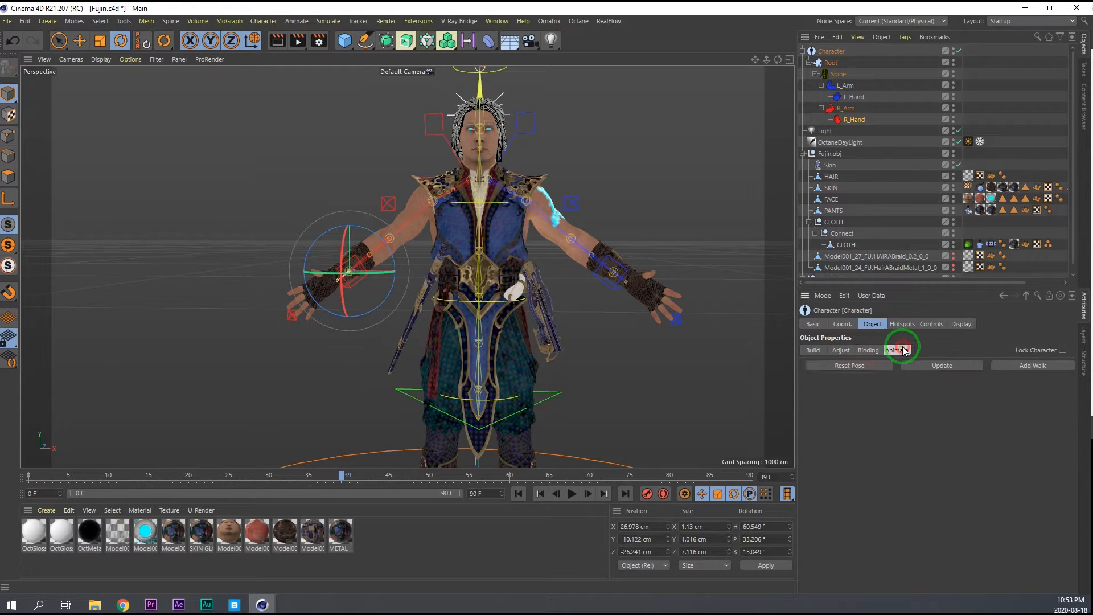
{"action": "left_click", "coordinate": [353, 277]}
{"action": "left_click_drag", "start_coordinate": [355, 284], "coordinate": [426, 277]}
{"action": "scroll", "coordinate": [342, 255], "scroll_direction": "up", "scroll_amount": 3}
{"action": "key", "text": "ctrl+z"}
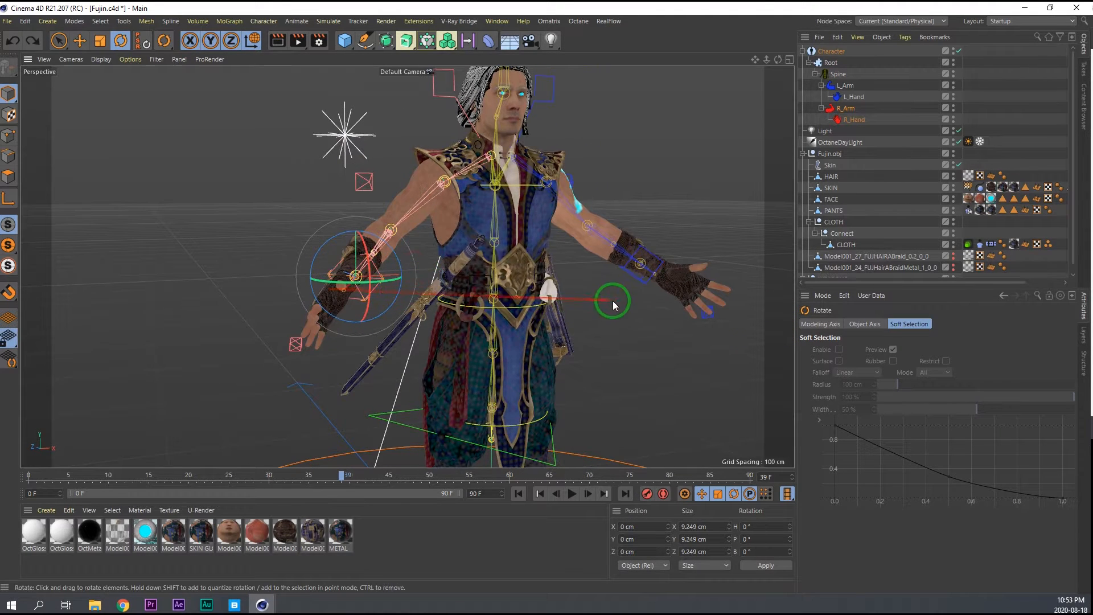
{"action": "left_click_drag", "start_coordinate": [345, 233], "coordinate": [525, 278]}
{"action": "scroll", "coordinate": [349, 269], "scroll_direction": "up", "scroll_amount": 2}
{"action": "scroll", "coordinate": [373, 276], "scroll_direction": "down", "scroll_amount": 2}
{"action": "scroll", "coordinate": [395, 256], "scroll_direction": "up", "scroll_amount": 1}
{"action": "left_click_drag", "start_coordinate": [397, 260], "coordinate": [358, 276], "text": "alt"}
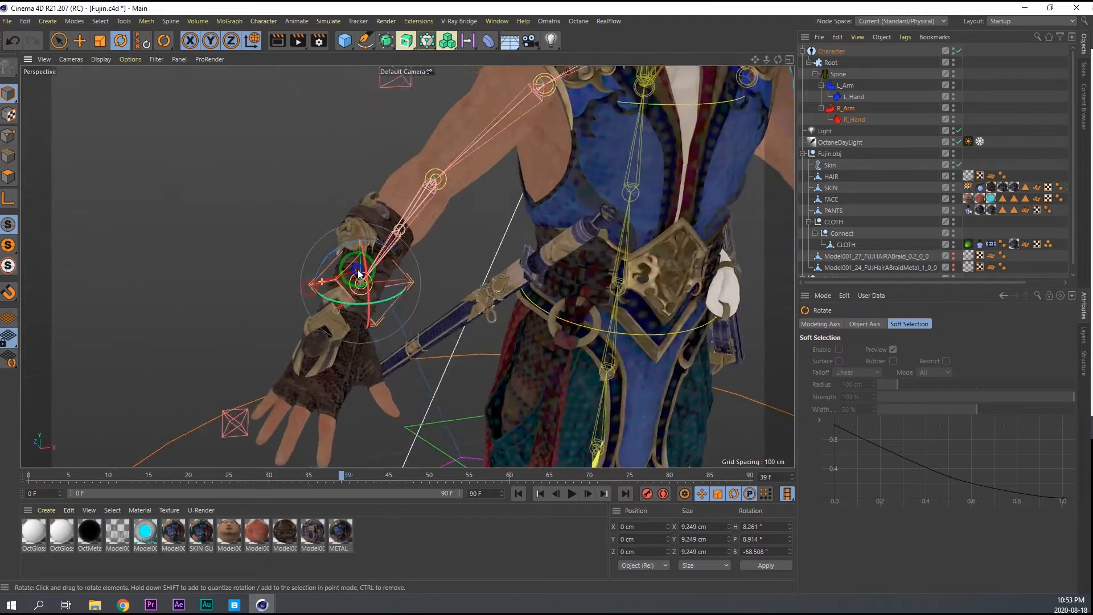
Fine-tune the right wrist controller's rotation to about H 7.9°, P 9°, B -68.3°, checking the hand from several angles.
{"action": "right_click_drag", "start_coordinate": [359, 275], "coordinate": [377, 278], "text": "alt"}
{"action": "left_click_drag", "start_coordinate": [377, 279], "coordinate": [312, 221], "text": "alt"}
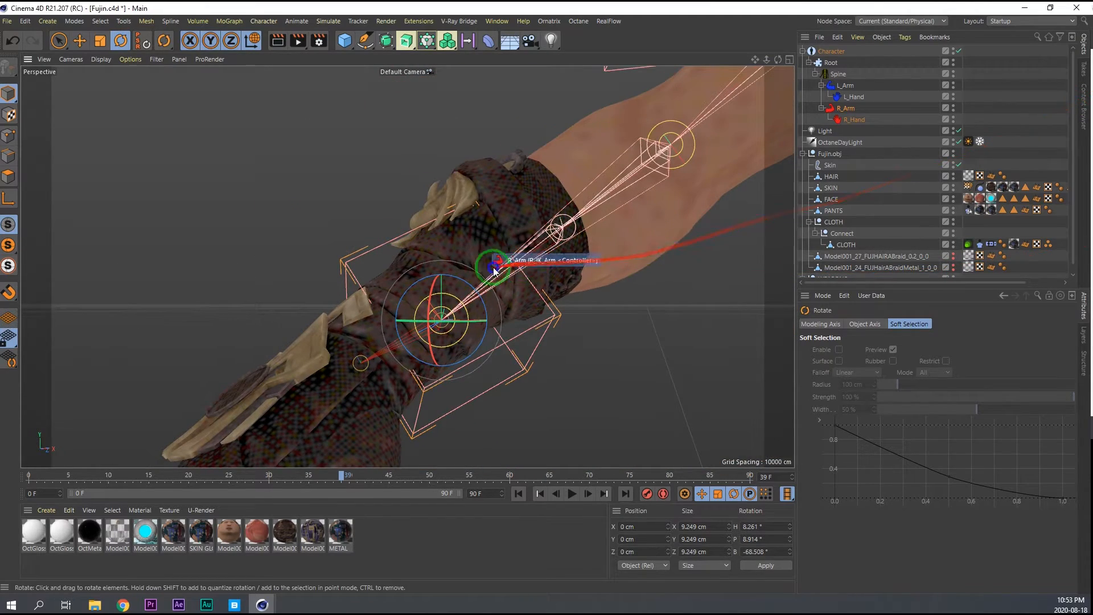
{"action": "scroll", "coordinate": [512, 259], "scroll_direction": "up", "scroll_amount": 3}
{"action": "scroll", "coordinate": [513, 262], "scroll_direction": "down", "scroll_amount": 5}
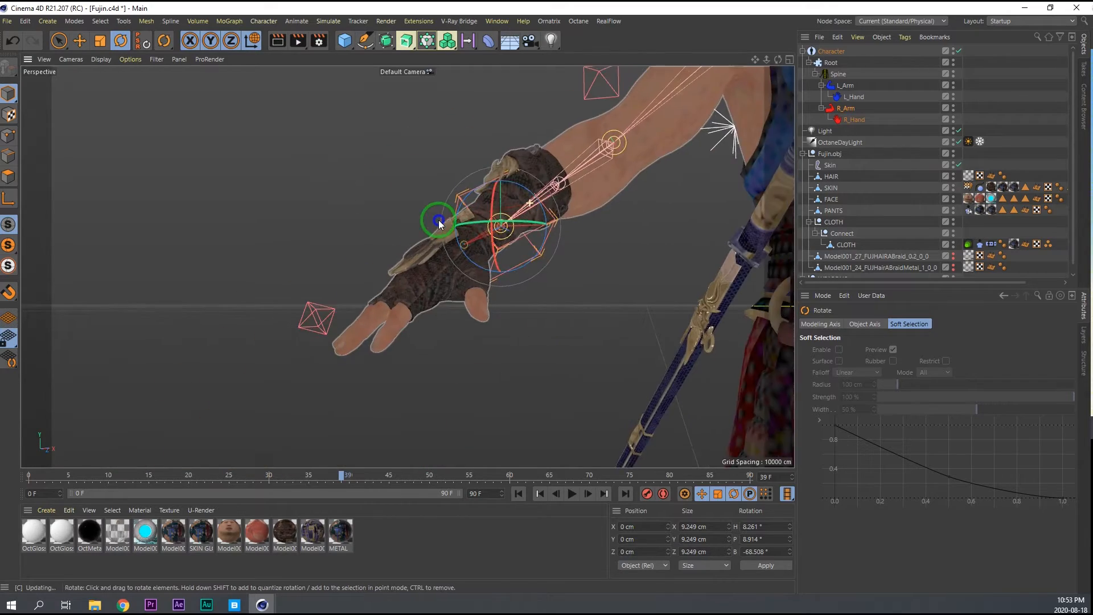
{"action": "left_click_drag", "start_coordinate": [377, 251], "coordinate": [477, 274], "text": "alt"}
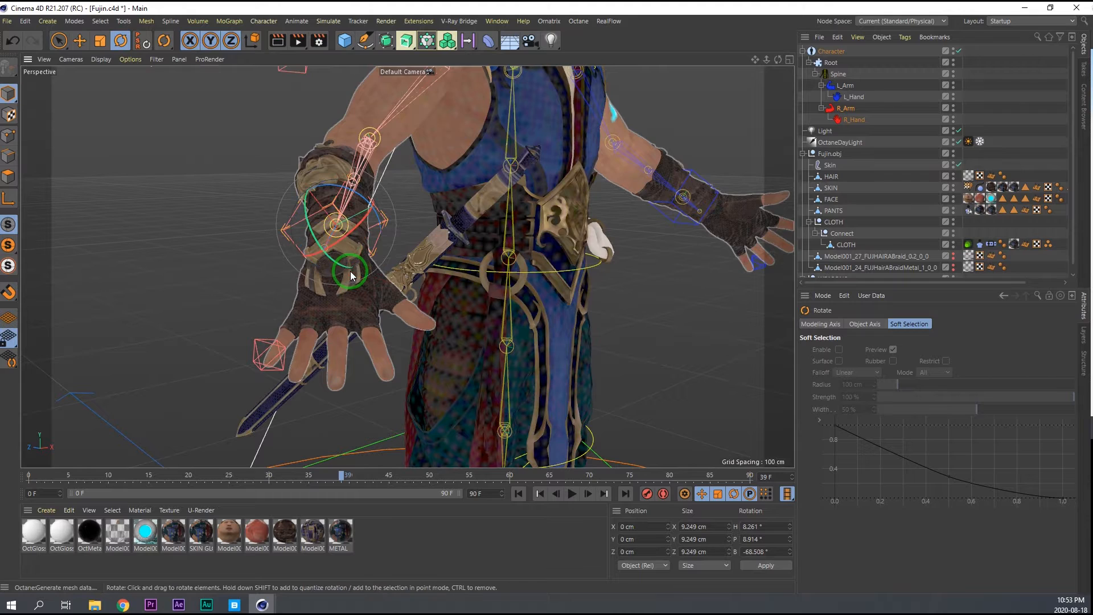
{"action": "left_click_drag", "start_coordinate": [337, 230], "coordinate": [315, 258]}
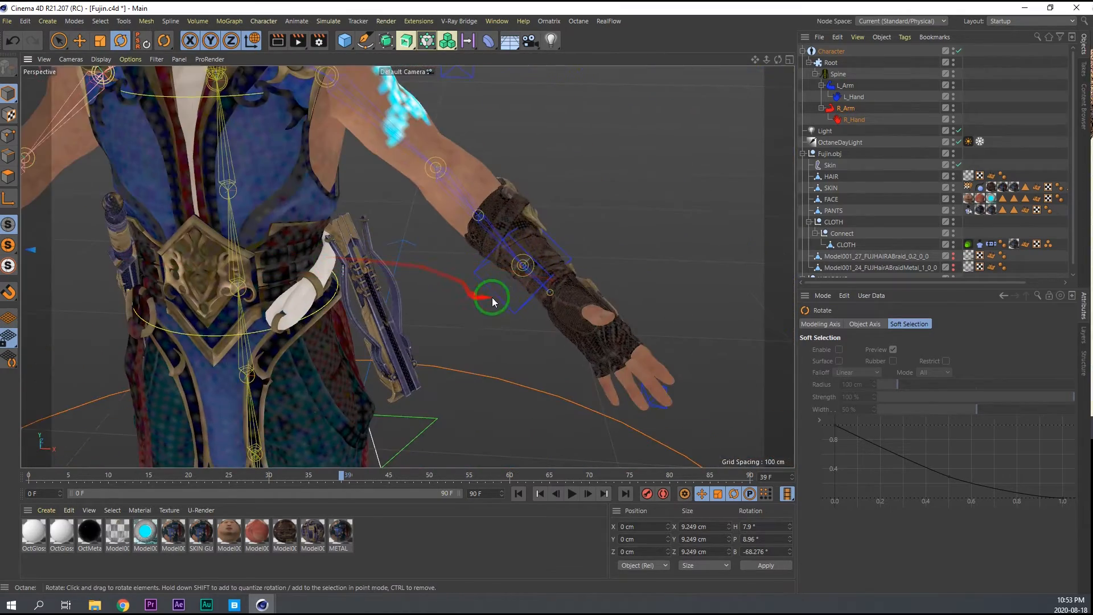
Rotate the left wrist controller to about H -4.3°, P 8.4°, B 64.6° so the left hand mirrors the right.
{"action": "left_click", "coordinate": [523, 263]}
{"action": "left_click_drag", "start_coordinate": [537, 237], "coordinate": [465, 263]}
{"action": "left_click_drag", "start_coordinate": [544, 271], "coordinate": [551, 308], "text": "alt"}
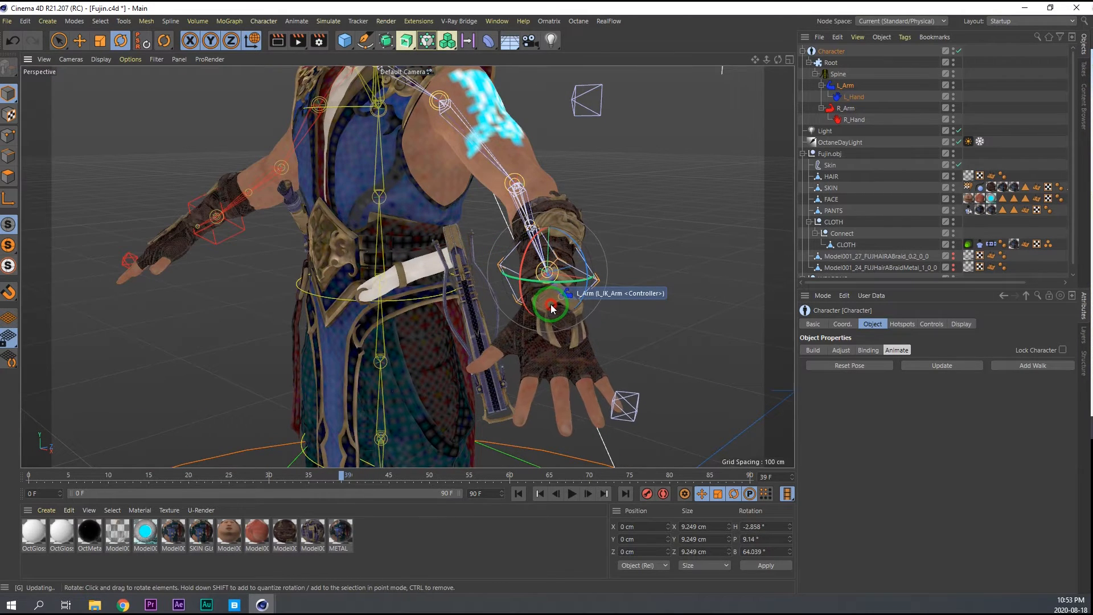
{"action": "left_click_drag", "start_coordinate": [555, 264], "coordinate": [635, 264], "text": "alt"}
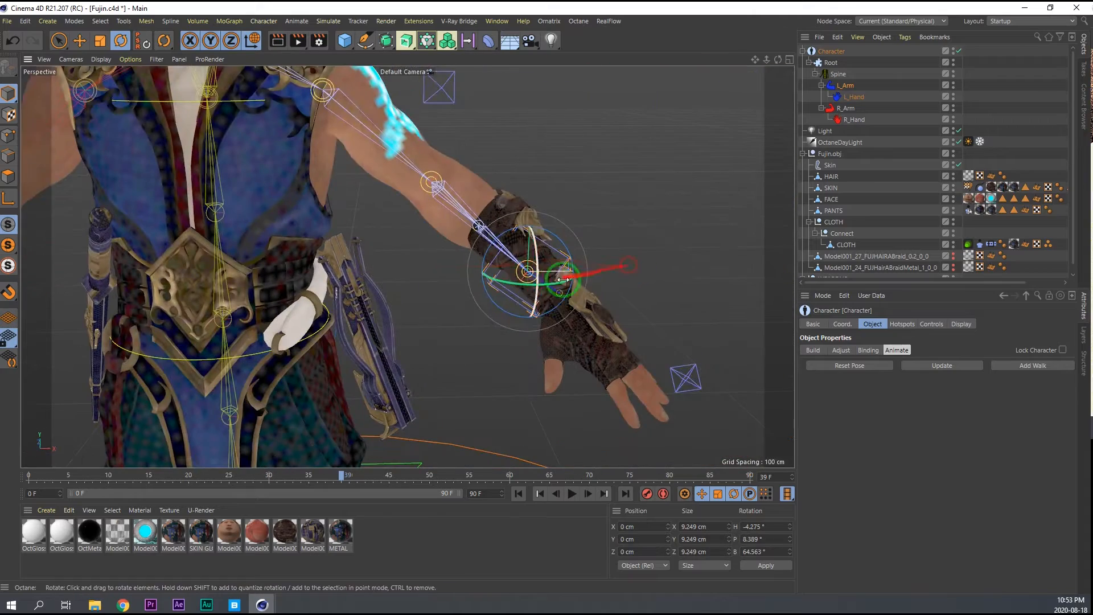
Compare the character's arm and hand pose between Binding mode and Animate mode.
{"action": "right_click_drag", "start_coordinate": [456, 278], "coordinate": [383, 273], "text": "alt"}
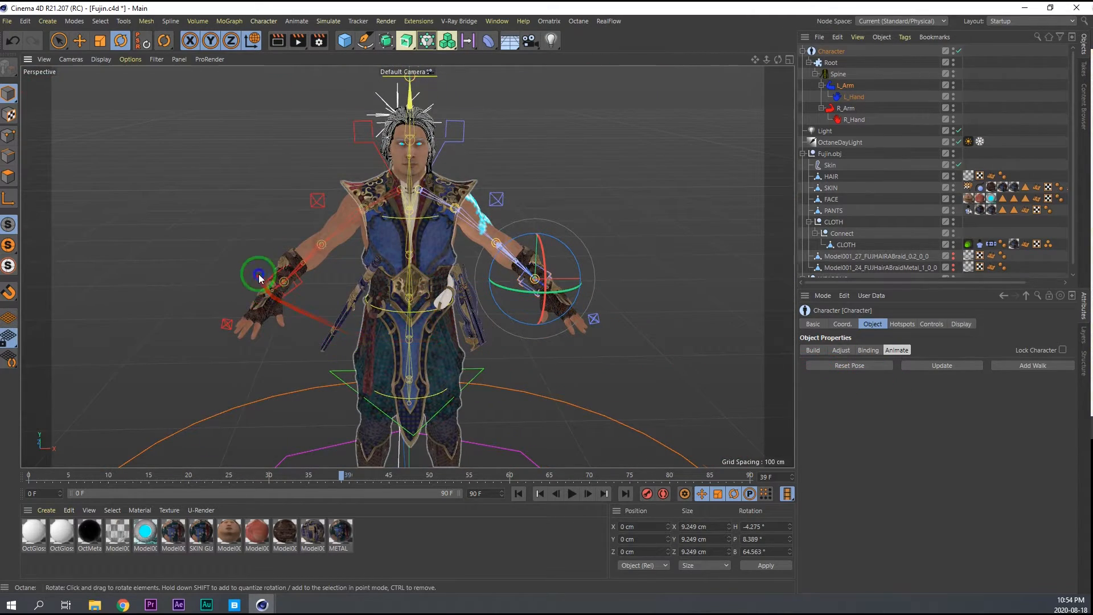
{"action": "right_click_drag", "start_coordinate": [260, 276], "coordinate": [298, 284], "text": "alt"}
{"action": "left_click_drag", "start_coordinate": [289, 285], "coordinate": [415, 278], "text": "alt"}
{"action": "left_click_drag", "start_coordinate": [392, 210], "coordinate": [303, 218], "text": "alt"}
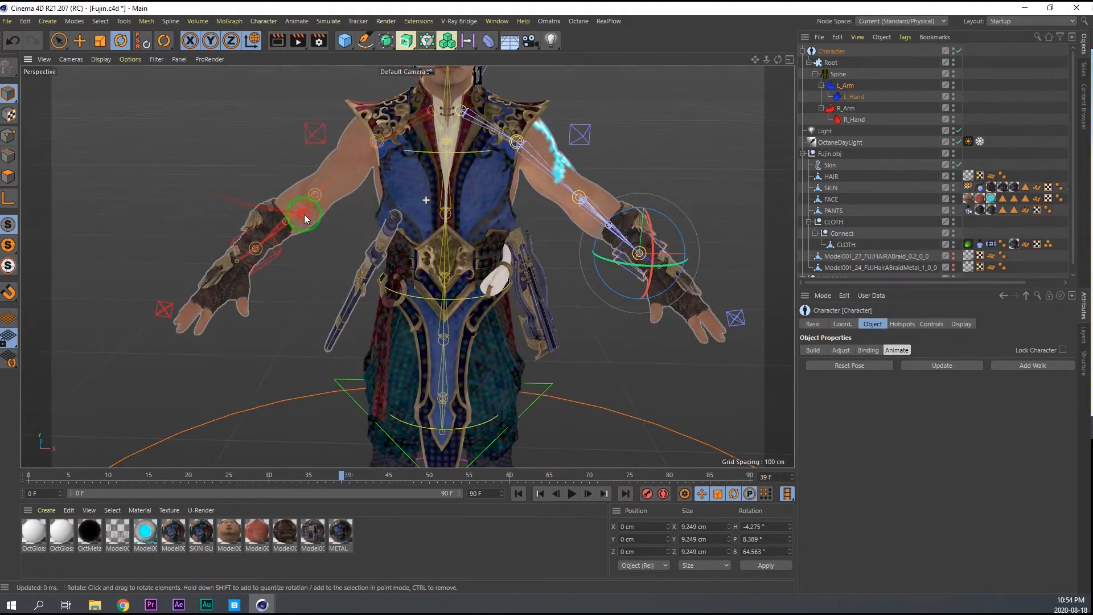
{"action": "middle_click_drag", "start_coordinate": [449, 231], "coordinate": [456, 261], "text": "alt"}
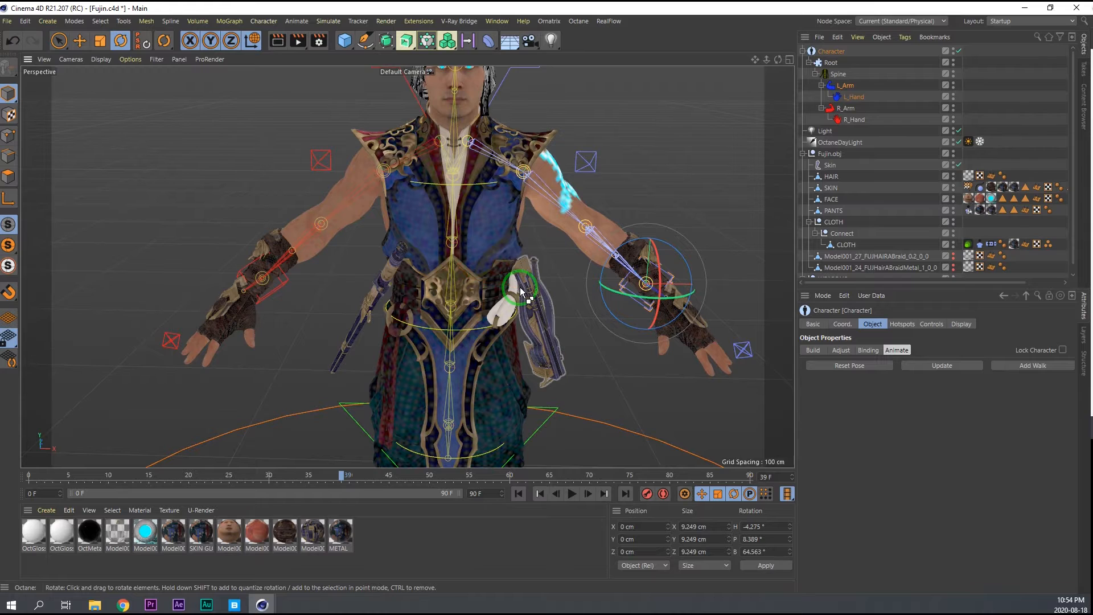
{"action": "left_click", "coordinate": [866, 350]}
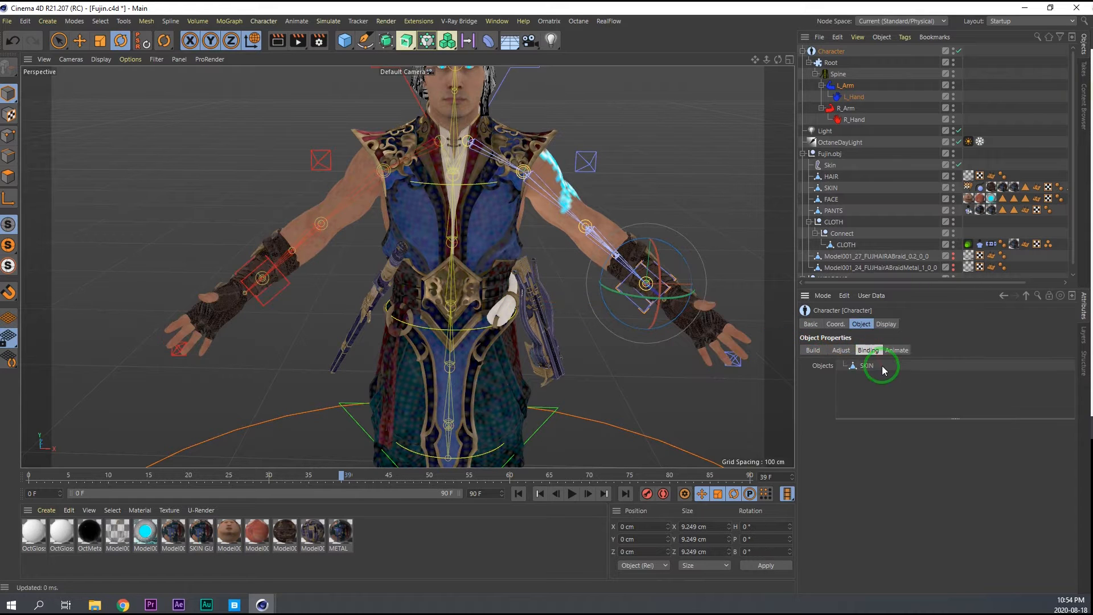
{"action": "left_click", "coordinate": [896, 351]}
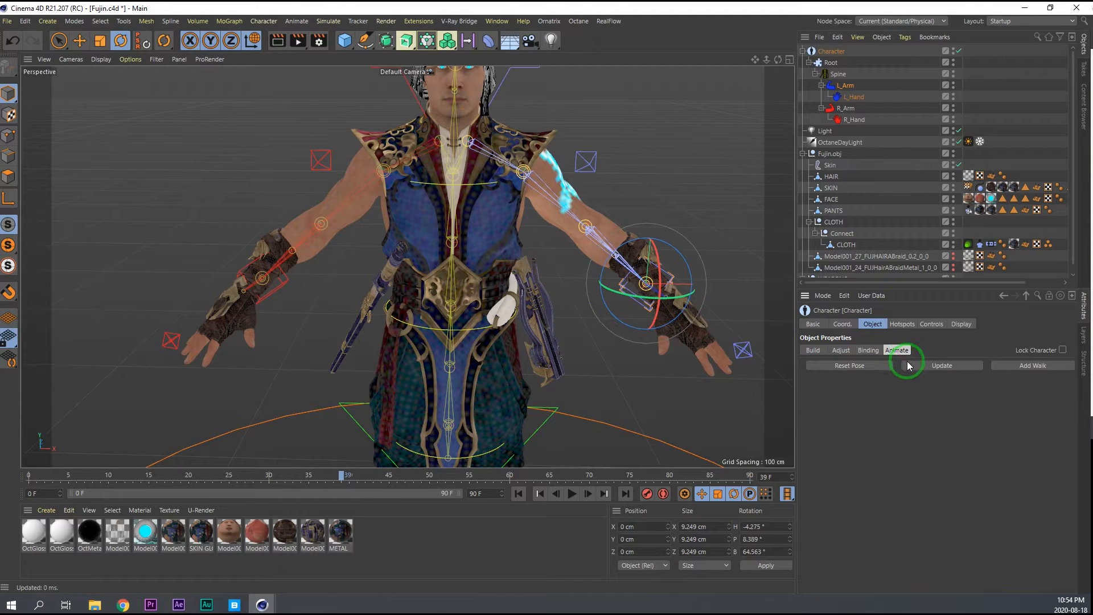
{"action": "left_click_drag", "start_coordinate": [590, 244], "coordinate": [553, 235], "text": "alt"}
Export the posed character as a Wavefront OBJ named "Fujin adjusted" with the default export settings.
{"action": "left_click", "coordinate": [7, 21]}
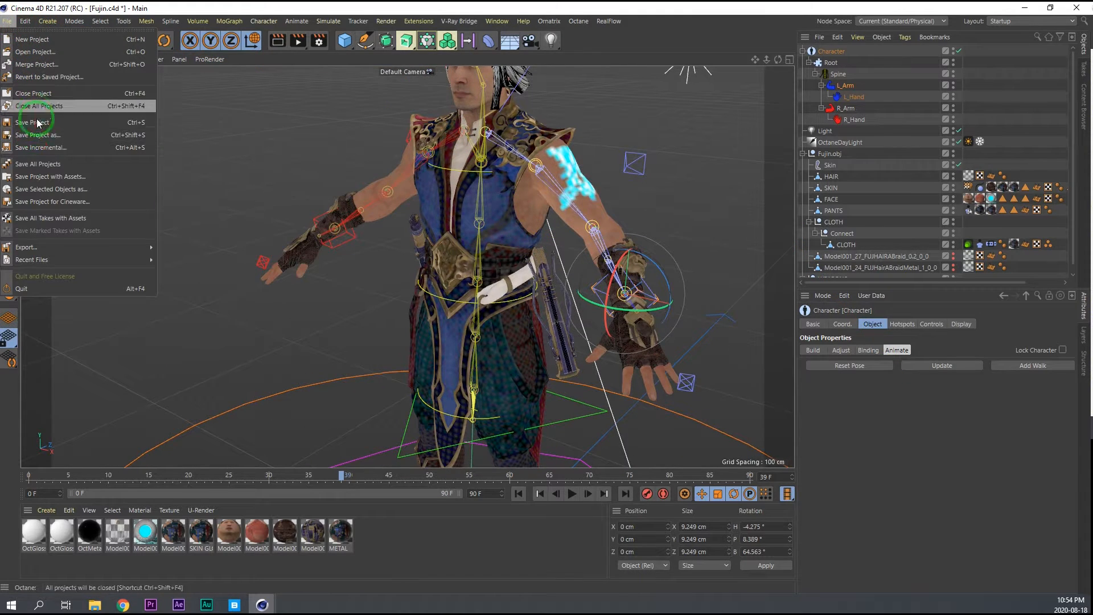
{"action": "mouse_move", "coordinate": [80, 249]}
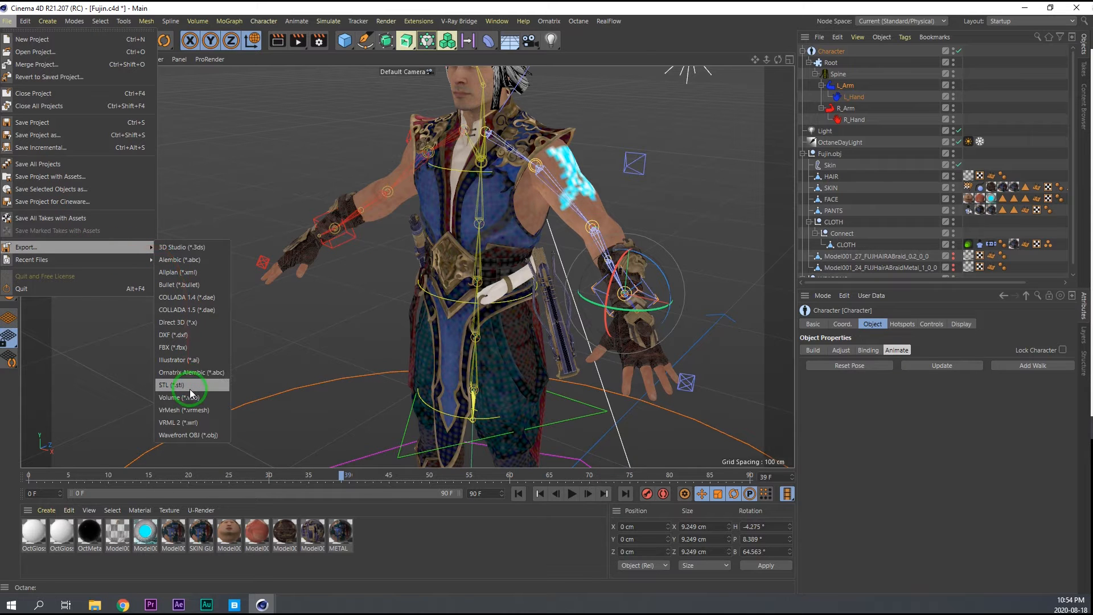
{"action": "left_click", "coordinate": [194, 436]}
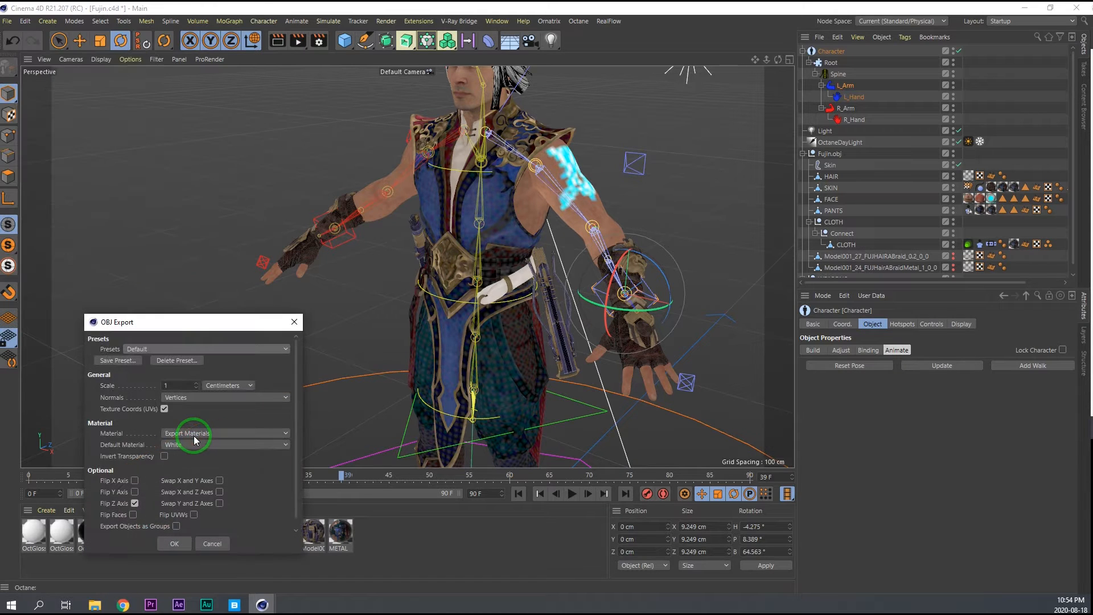
{"action": "left_click", "coordinate": [174, 543]}
{"action": "key", "text": "End"}
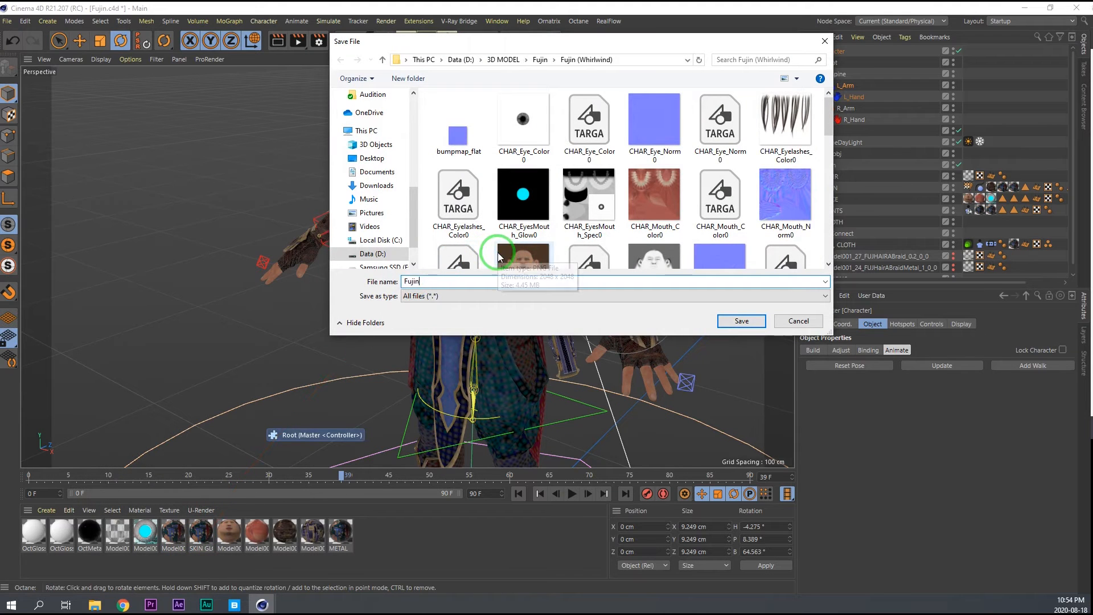
{"action": "type", "text": "ad"}
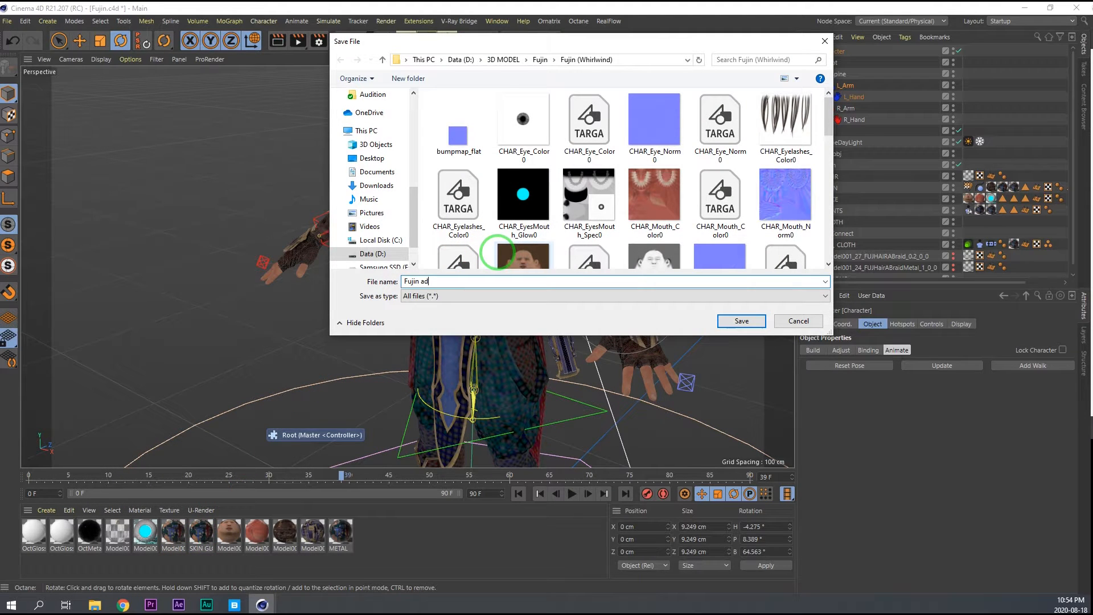
{"action": "type", "text": "juste"}
{"action": "key", "text": "Return"}
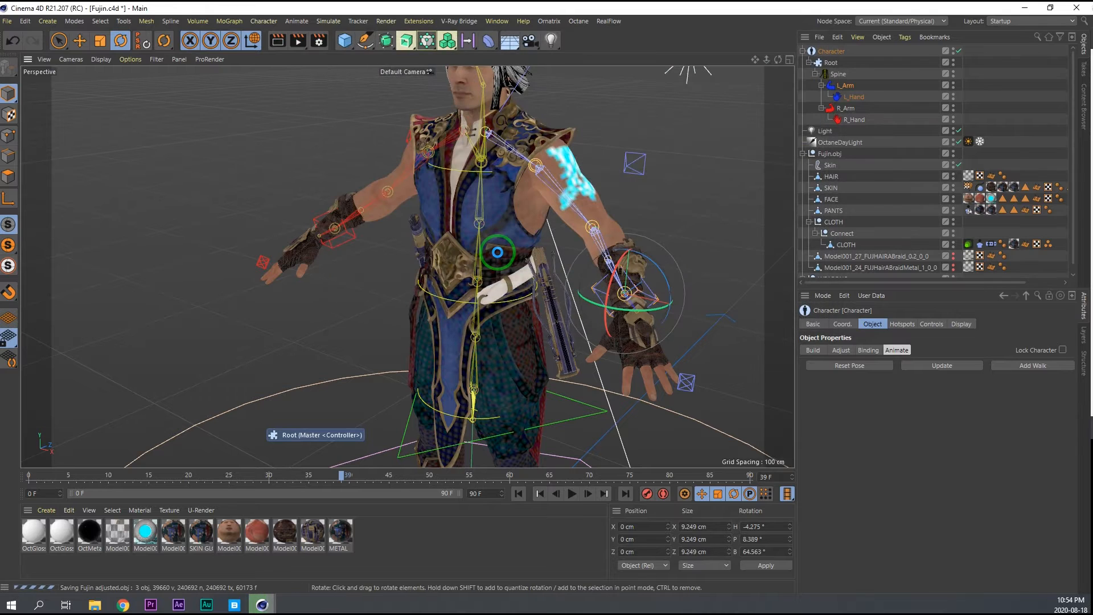
Try to load the Fujin_adjusted MTL file from the Fujin (Whirlwind) folder.
{"action": "left_click", "coordinate": [25, 21]}
{"action": "left_click", "coordinate": [7, 21]}
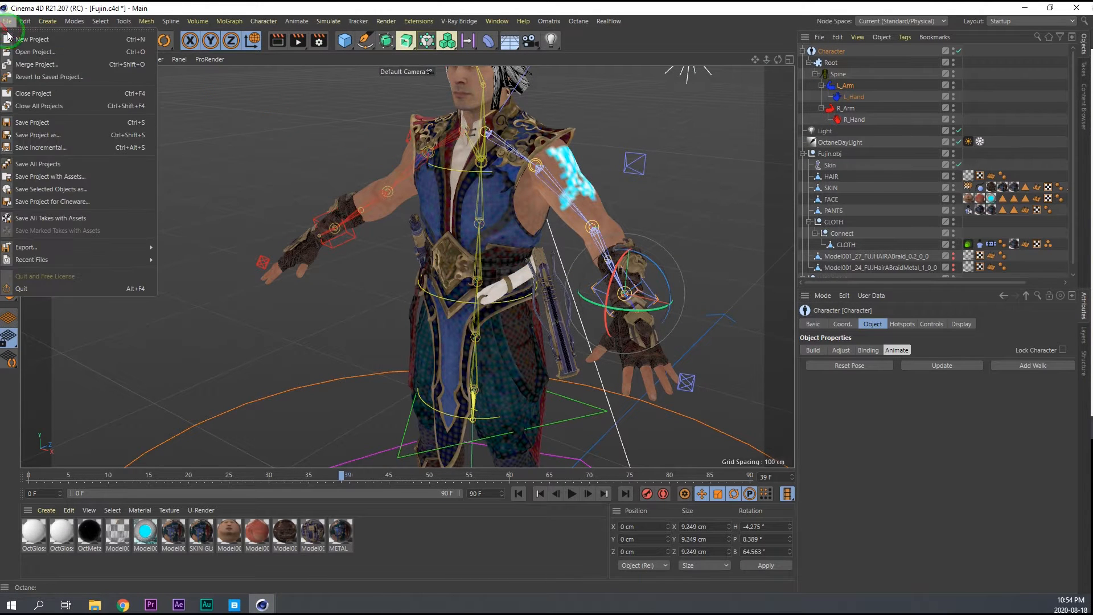
{"action": "left_click", "coordinate": [147, 8]}
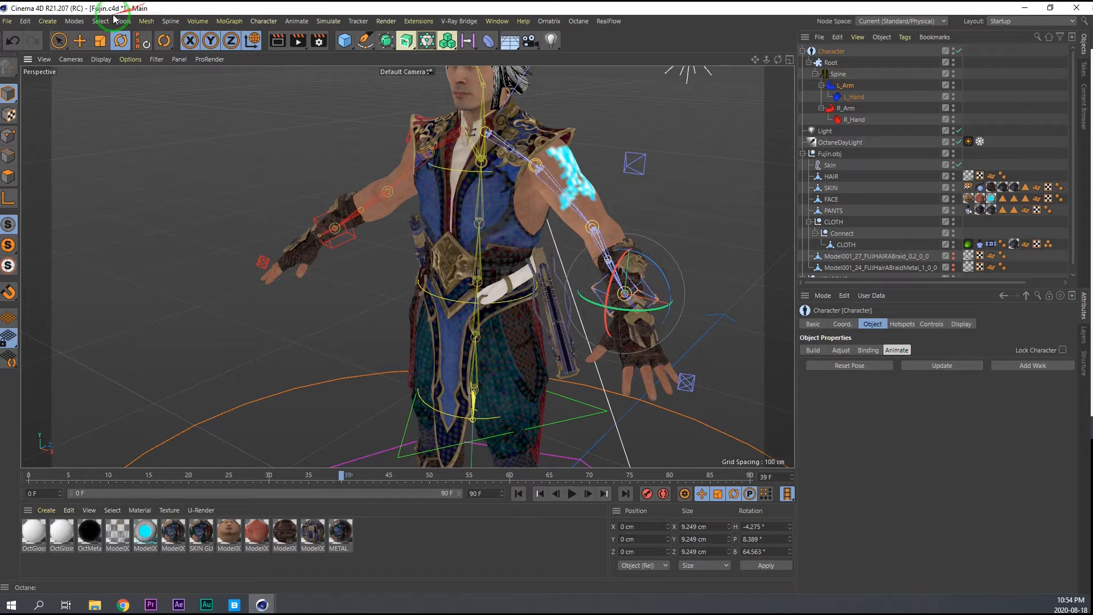
{"action": "left_click", "coordinate": [7, 22]}
{"action": "left_click", "coordinate": [33, 51]}
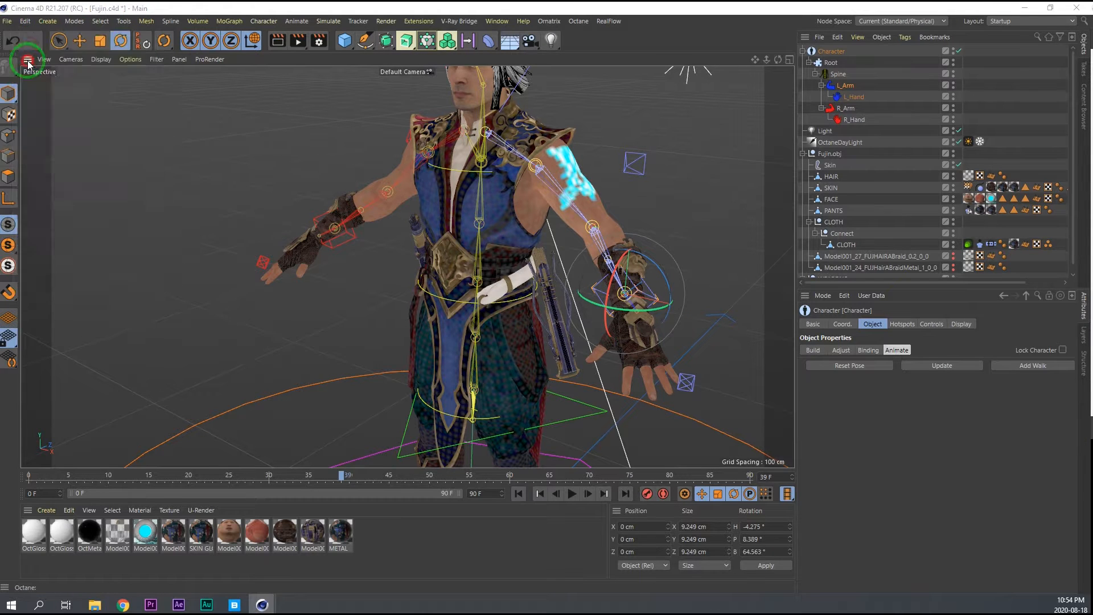
{"action": "scroll", "coordinate": [384, 196], "scroll_direction": "down", "scroll_amount": 1}
{"action": "left_click_drag", "start_coordinate": [500, 134], "coordinate": [498, 261]}
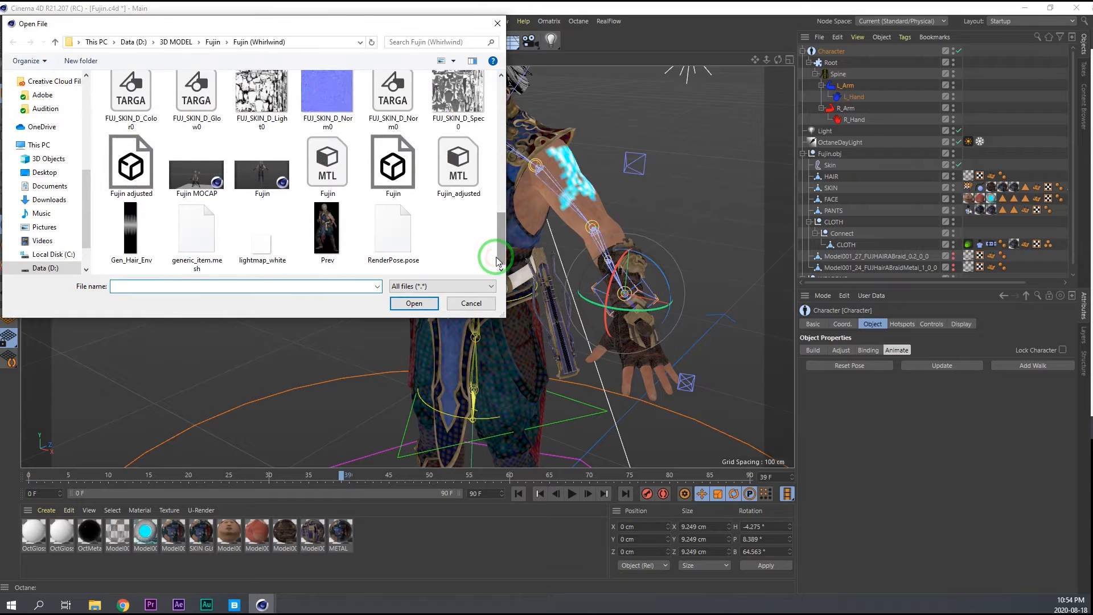
{"action": "double_click", "coordinate": [466, 172]}
Merge the "Fujin adjusted" OBJ into the scene with the default import settings.
{"action": "left_click", "coordinate": [7, 21]}
{"action": "left_click", "coordinate": [24, 60]}
{"action": "scroll", "coordinate": [390, 159], "scroll_direction": "down", "scroll_amount": 10}
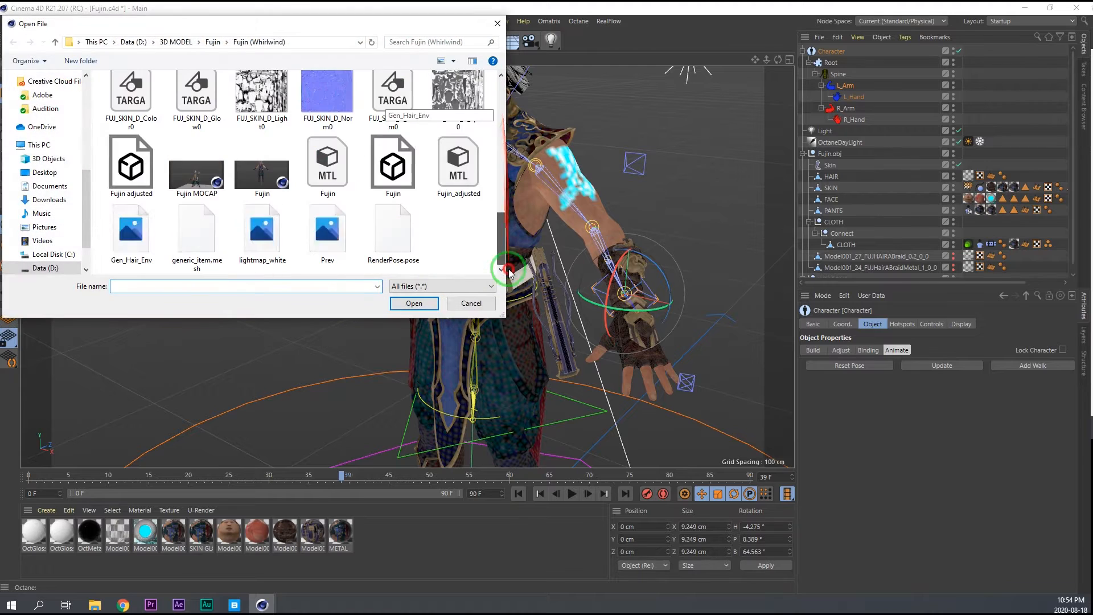
{"action": "double_click", "coordinate": [126, 161]}
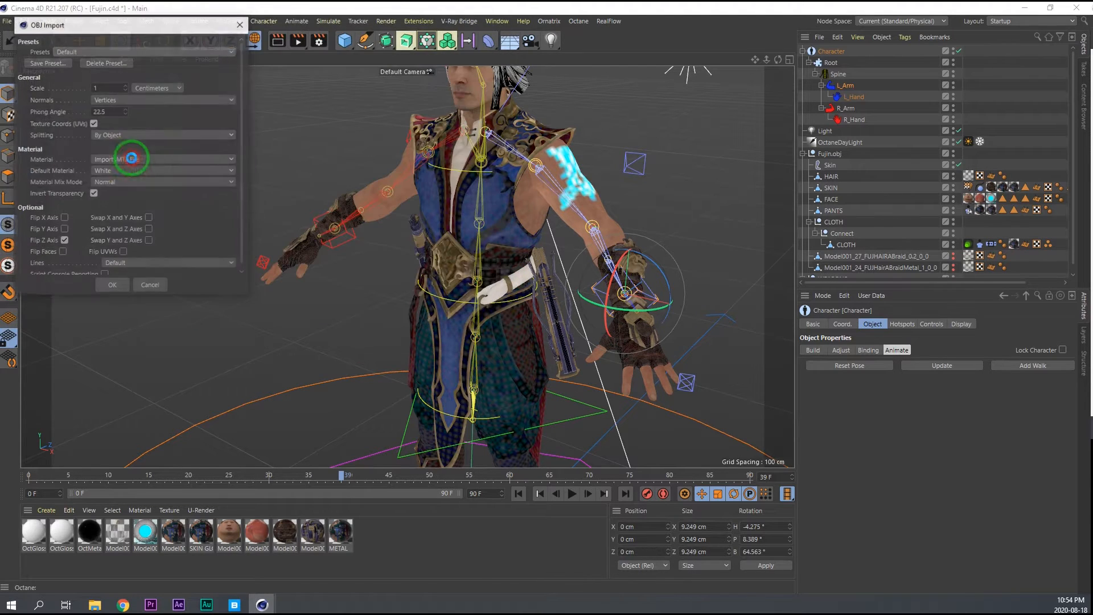
{"action": "left_click", "coordinate": [115, 287]}
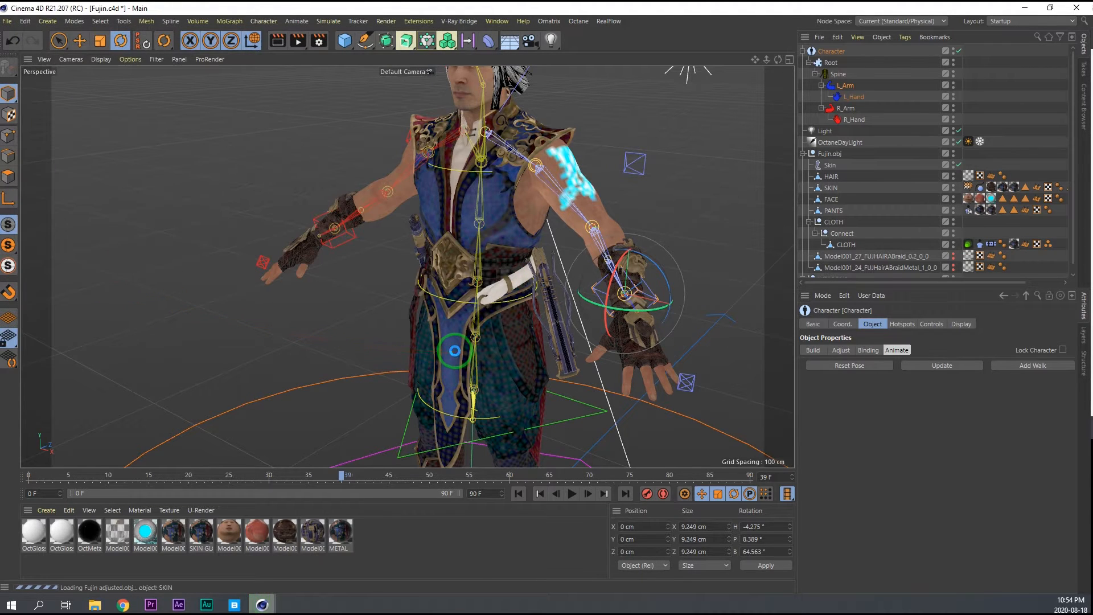
{"action": "right_click_drag", "start_coordinate": [479, 216], "coordinate": [462, 221], "text": "alt"}
{"action": "left_click_drag", "start_coordinate": [463, 222], "coordinate": [561, 214], "text": "alt"}
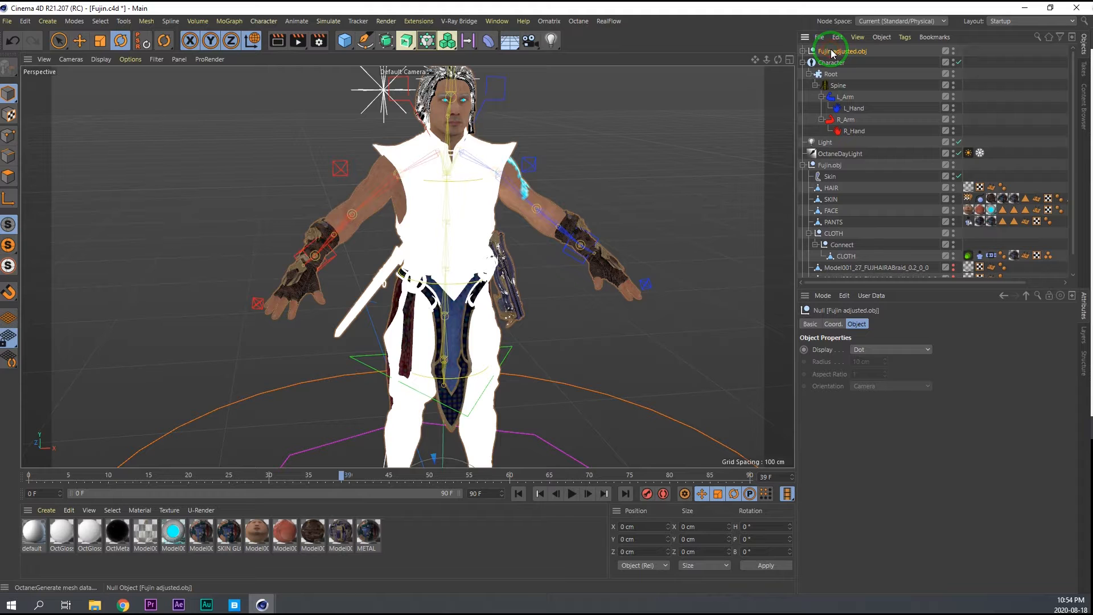
{"action": "left_click", "coordinate": [500, 22]}
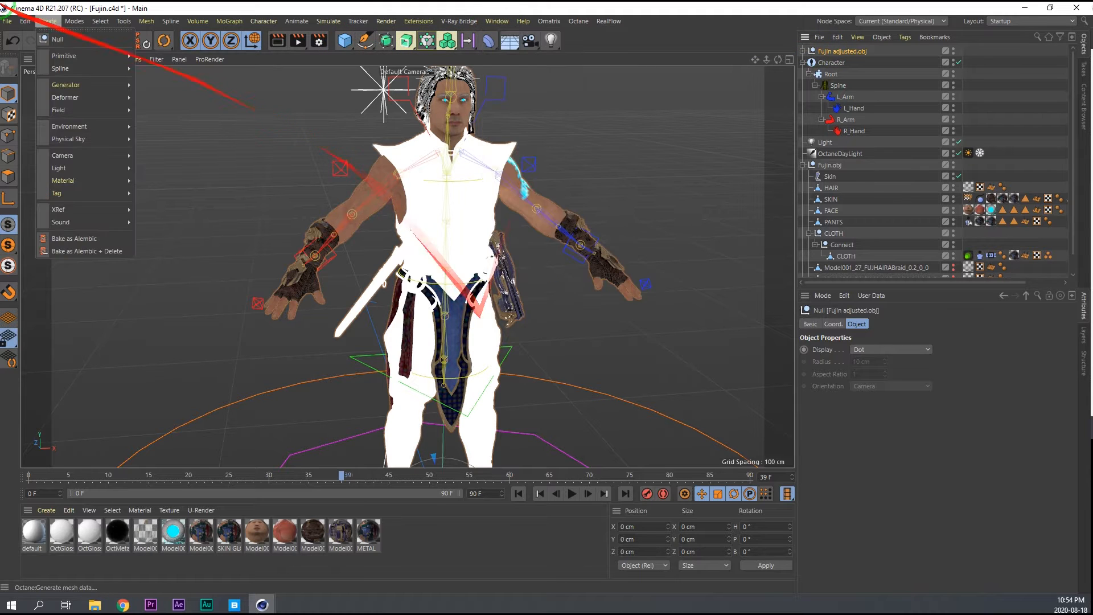
Create a new project and paste the Fujin adjusted model into it.
{"action": "left_click", "coordinate": [17, 39]}
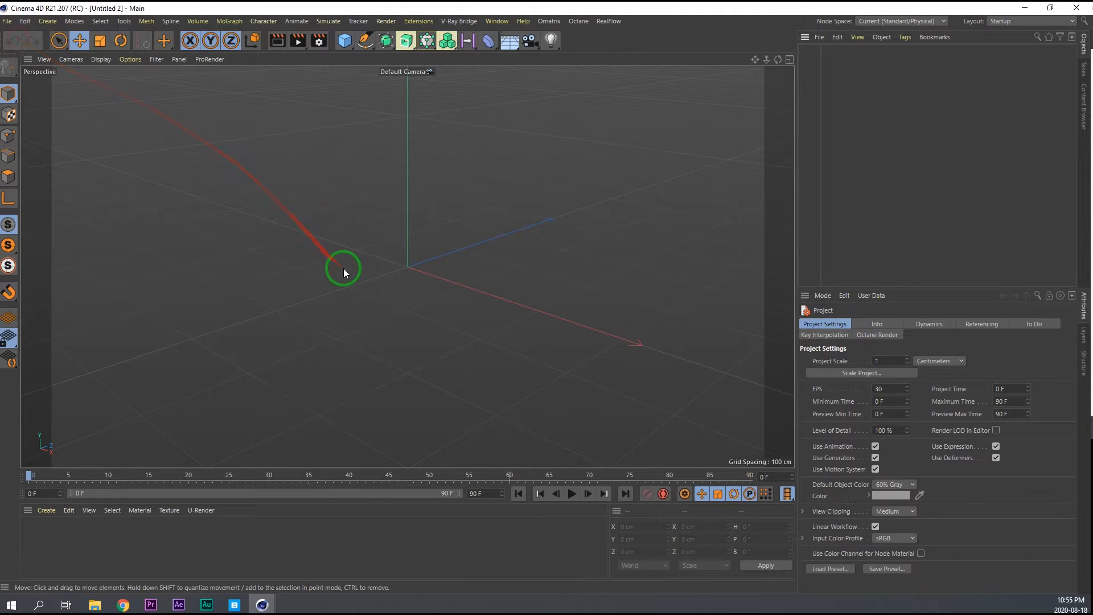
{"action": "key", "text": "ctrl+v"}
{"action": "right_click_drag", "start_coordinate": [392, 141], "coordinate": [546, 98], "text": "alt"}
{"action": "left_click_drag", "start_coordinate": [545, 98], "coordinate": [442, 176], "text": "alt"}
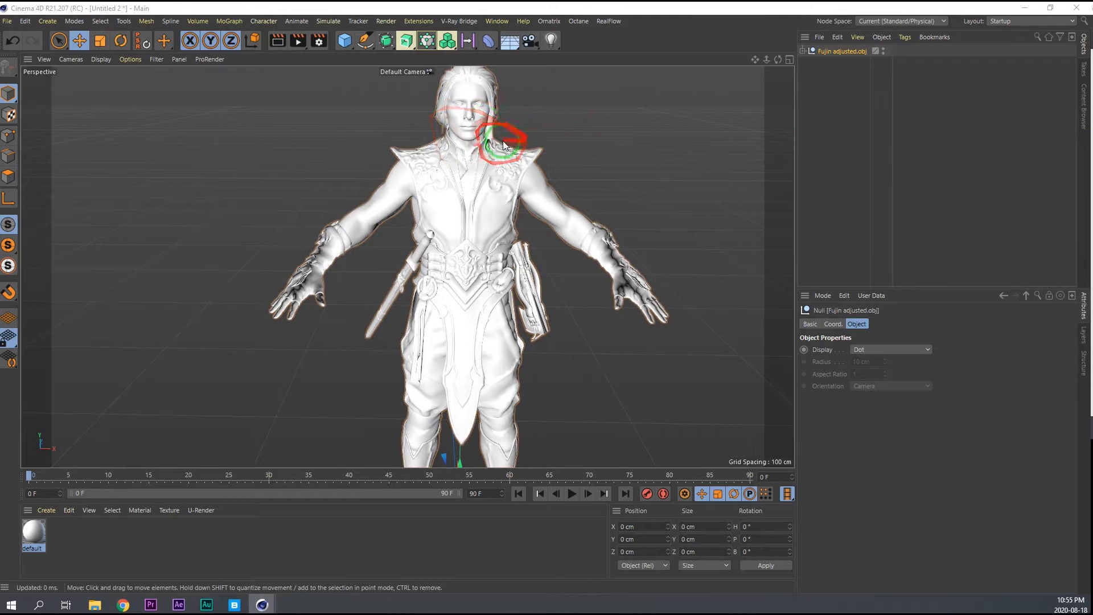
Expand the Fujin adjusted hierarchy and examine its separate meshes and the model's shape.
{"action": "left_click", "coordinate": [802, 51]}
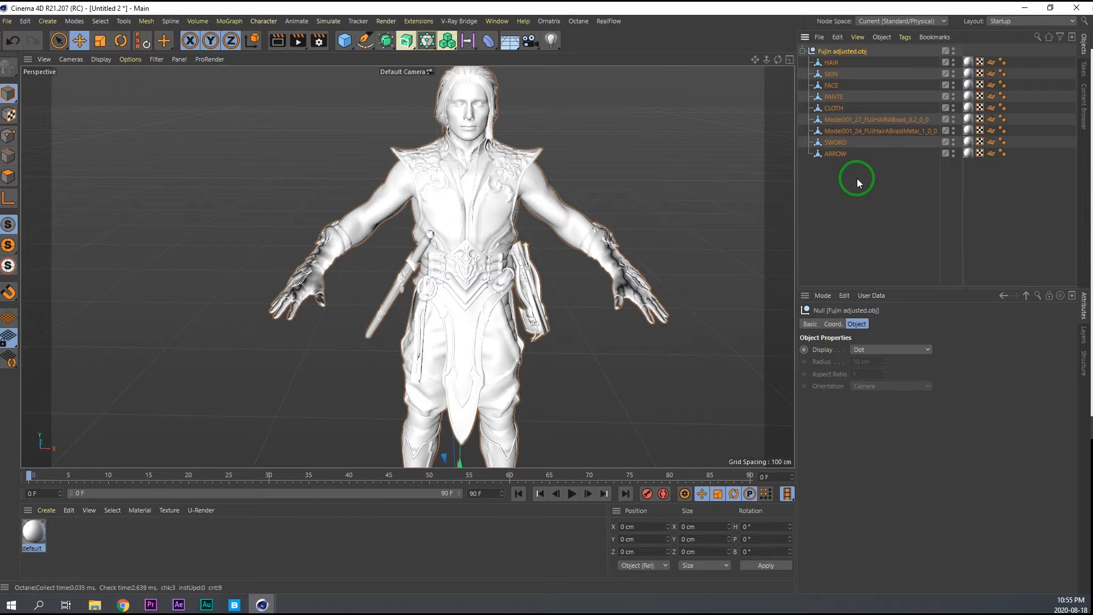
{"action": "left_click", "coordinate": [835, 108]}
{"action": "left_click_drag", "start_coordinate": [573, 254], "coordinate": [447, 304], "text": "alt"}
{"action": "left_click", "coordinate": [840, 51]}
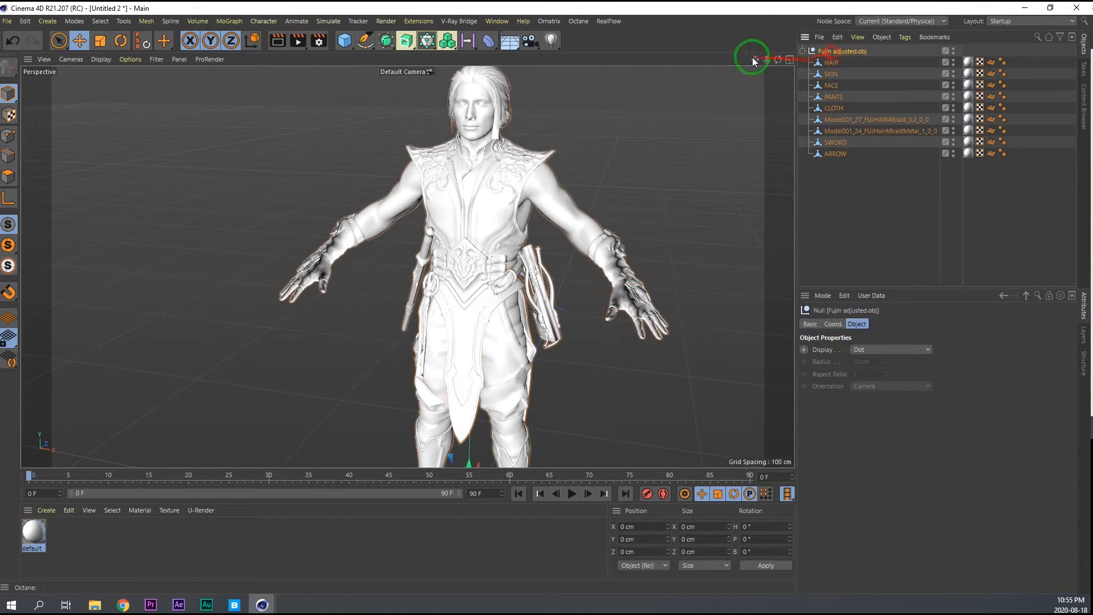
Switch to the Fujin.c4d project and set the Character object to Binding mode.
{"action": "left_click", "coordinate": [497, 21]}
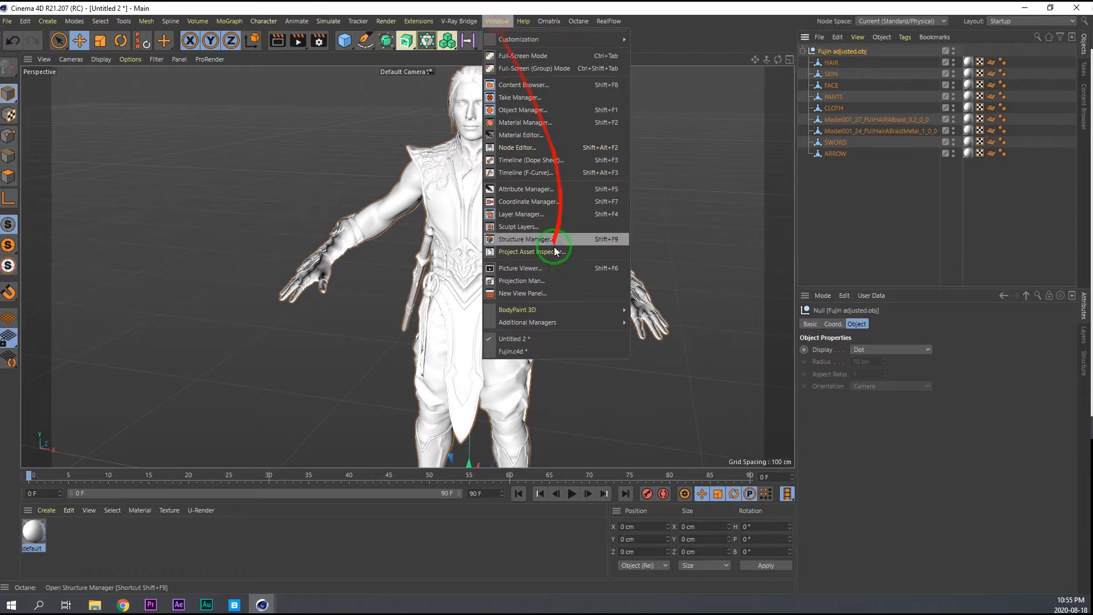
{"action": "left_click", "coordinate": [512, 351]}
{"action": "left_click", "coordinate": [807, 166]}
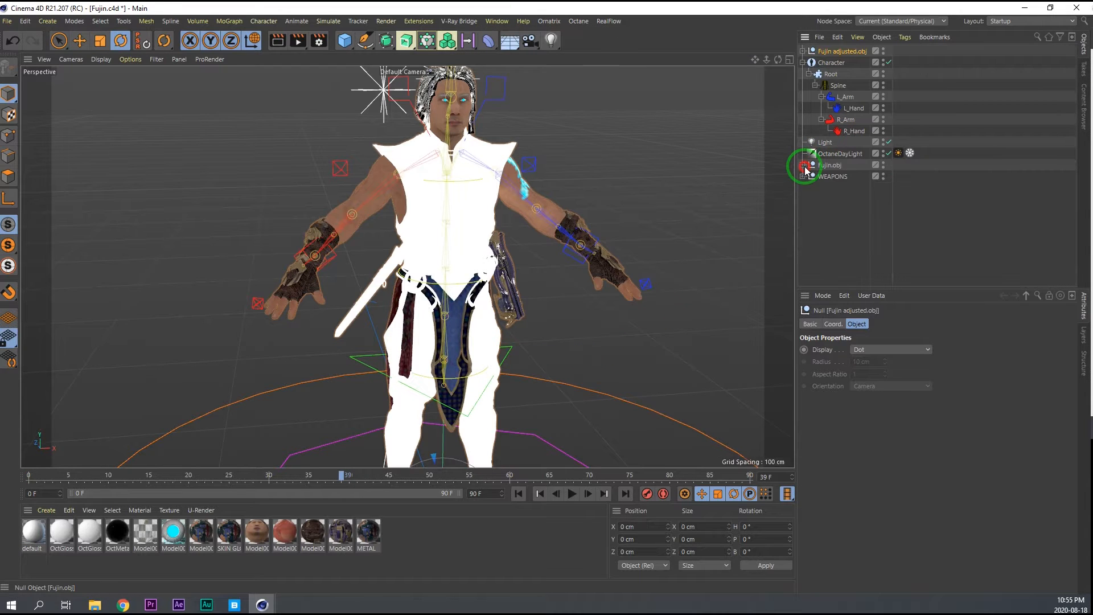
{"action": "left_click", "coordinate": [829, 63]}
{"action": "left_click", "coordinate": [852, 365]}
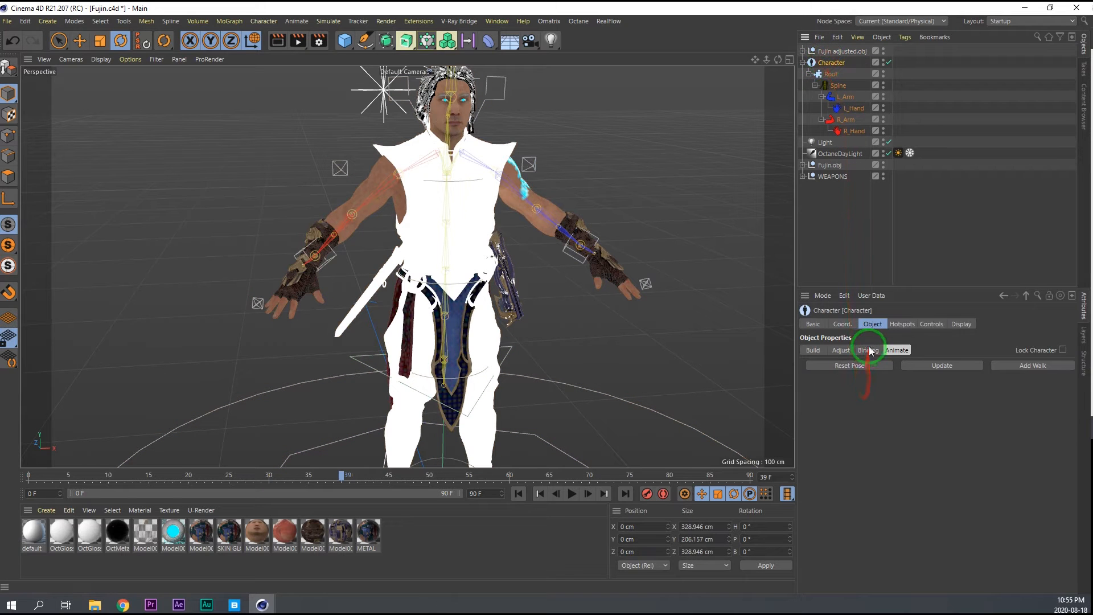
{"action": "left_click", "coordinate": [868, 351]}
Close the Fujin.c4d project without saving its changes.
{"action": "left_click", "coordinate": [7, 21]}
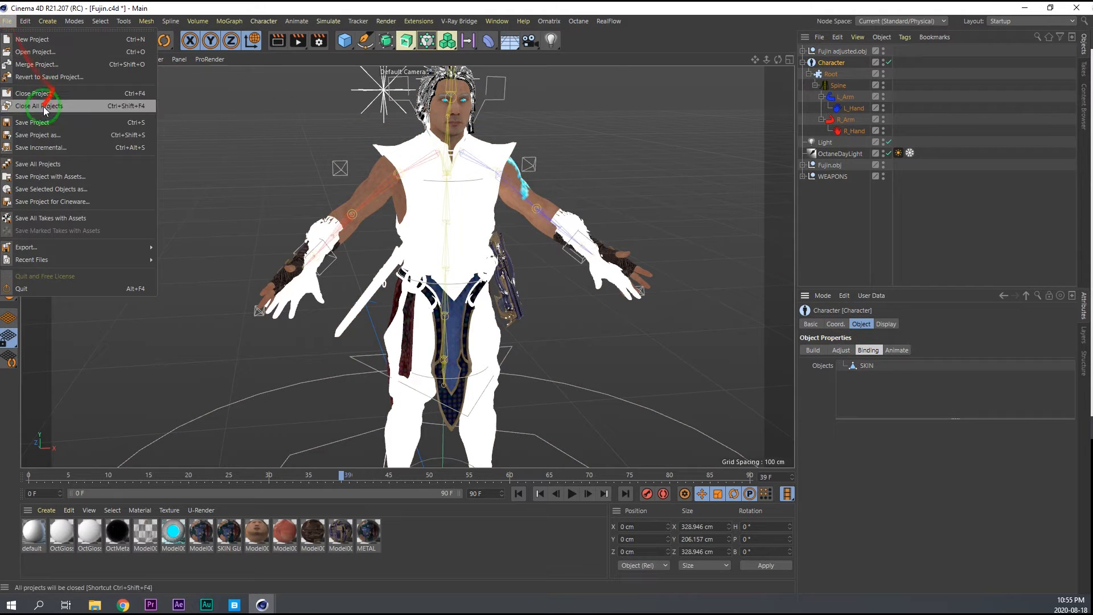
{"action": "left_click", "coordinate": [45, 108]}
{"action": "left_click", "coordinate": [559, 345]}
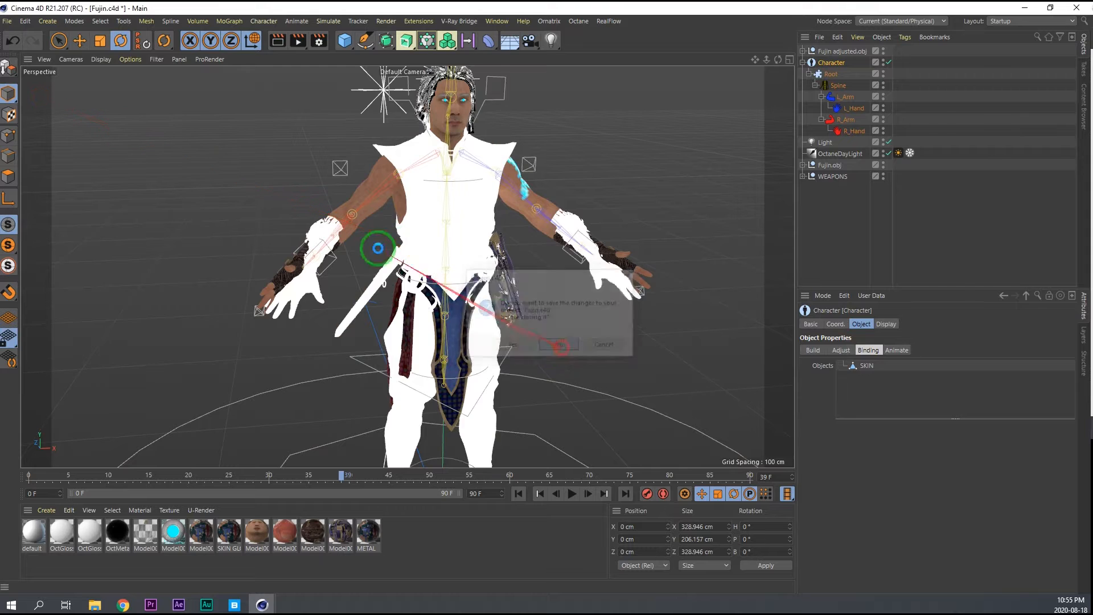
Reopen the saved Fujin.c4d project from the recent files.
{"action": "left_click", "coordinate": [7, 21]}
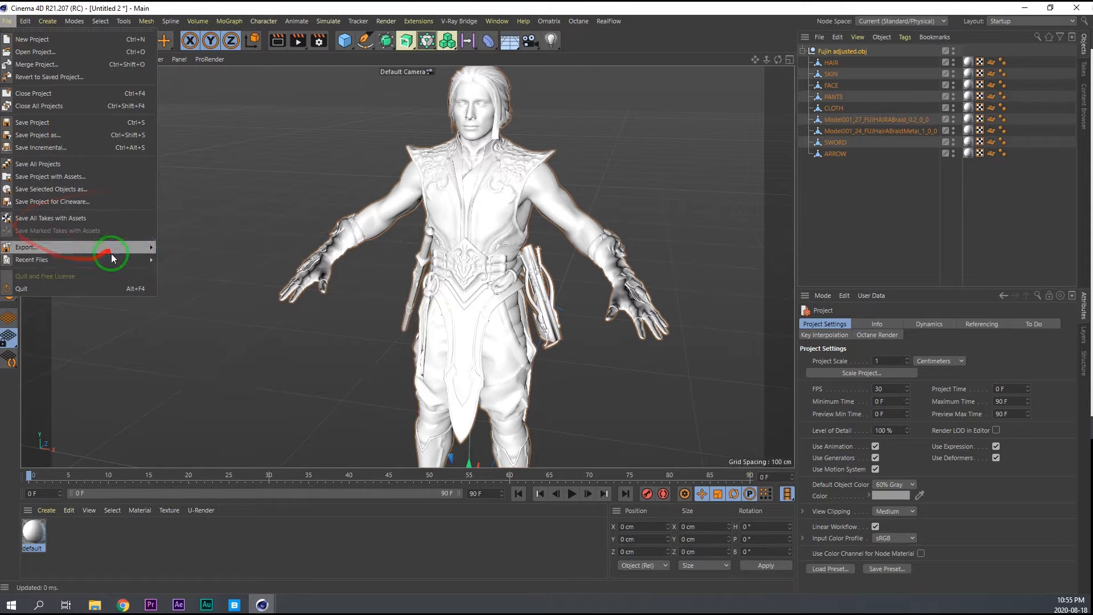
{"action": "left_click", "coordinate": [166, 189]}
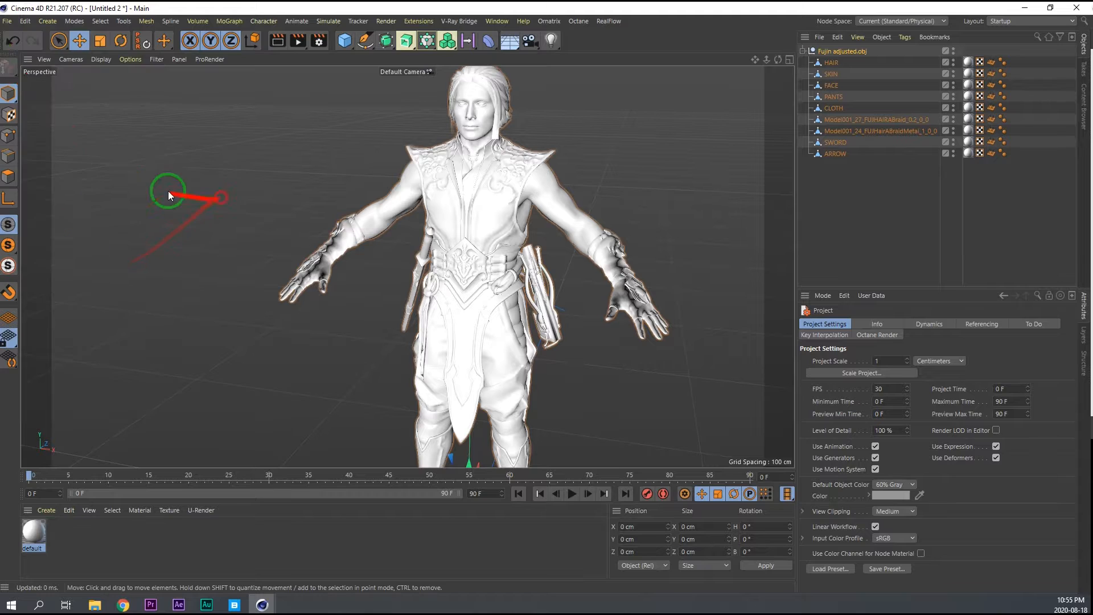
{"action": "left_click", "coordinate": [6, 23]}
{"action": "mouse_move", "coordinate": [118, 259]}
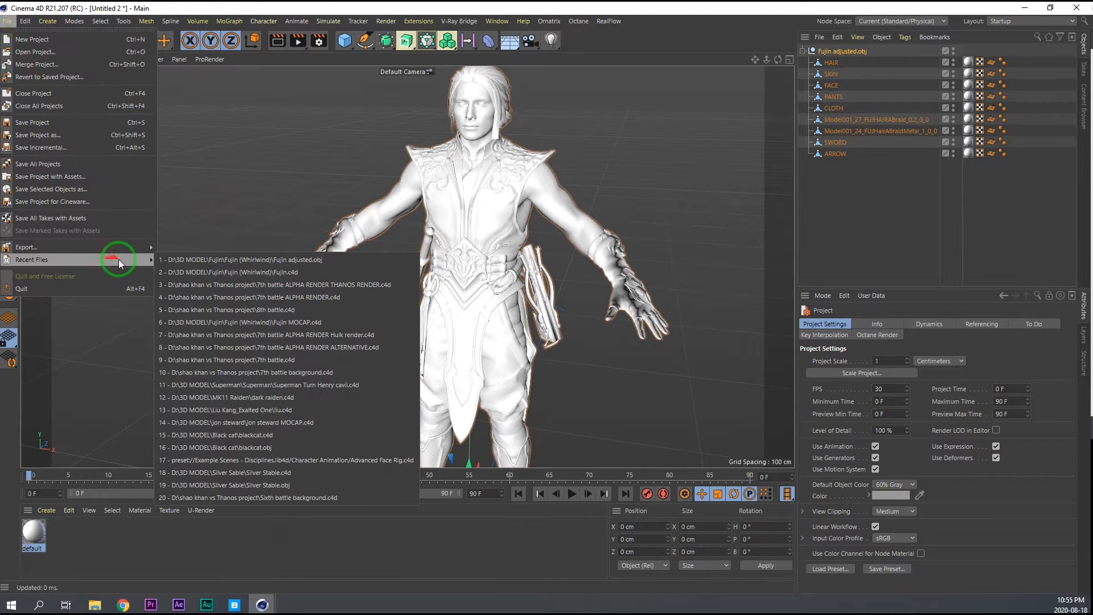
{"action": "left_click", "coordinate": [181, 272]}
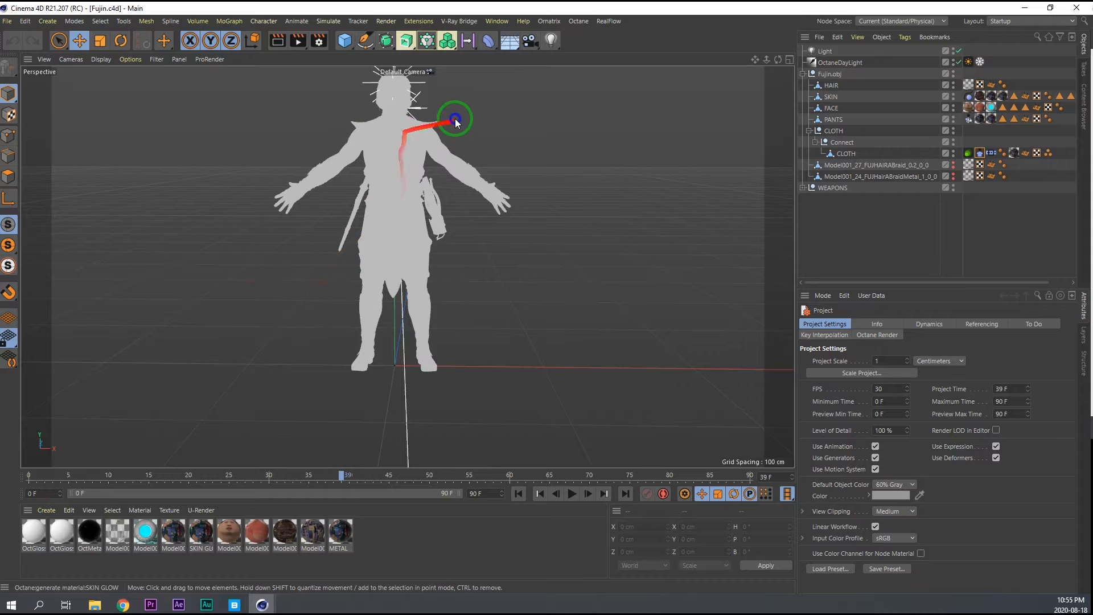
Copy the Fujin.obj and WEAPONS groups from Fujin.c4d and paste them into the Untitled 2 project.
{"action": "scroll", "coordinate": [491, 115], "scroll_direction": "up", "scroll_amount": 9}
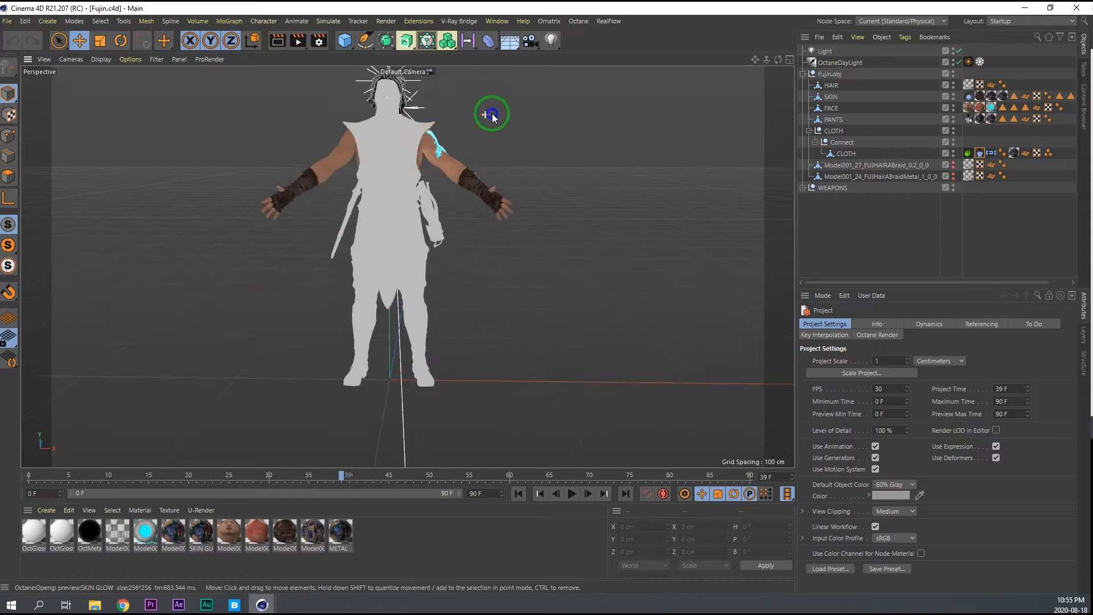
{"action": "left_click", "coordinate": [837, 73]}
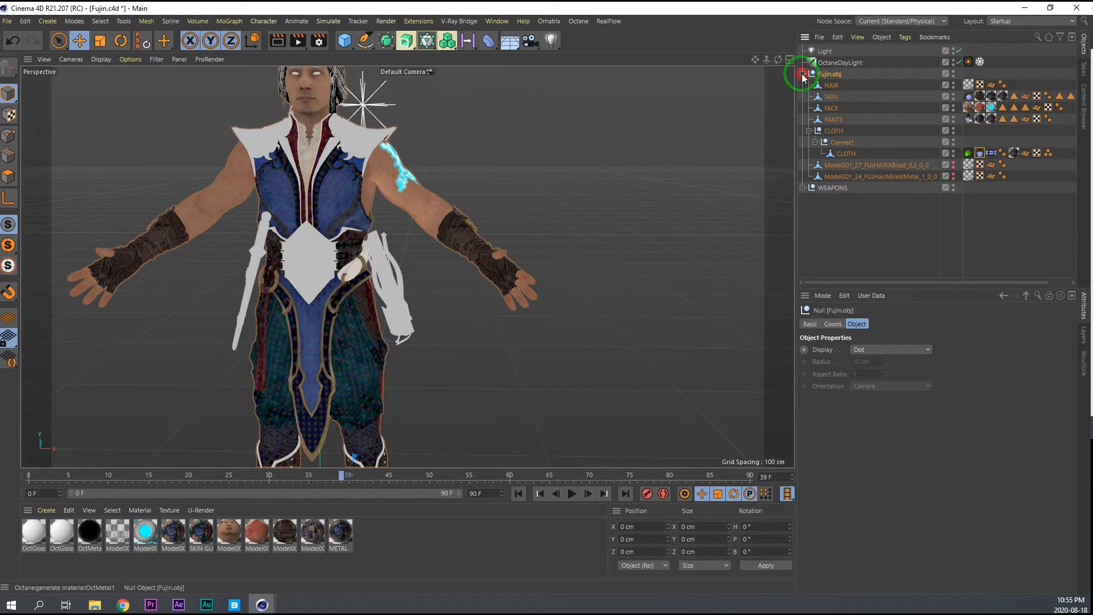
{"action": "left_click", "coordinate": [801, 73]}
{"action": "left_click", "coordinate": [832, 86], "text": "ctrl"}
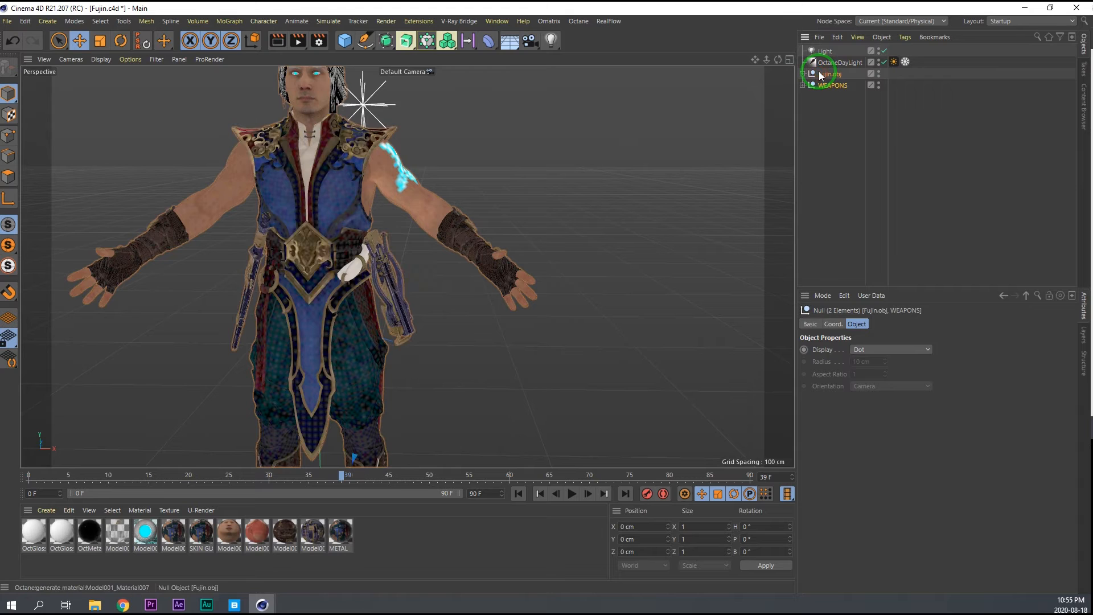
{"action": "left_click", "coordinate": [497, 21]}
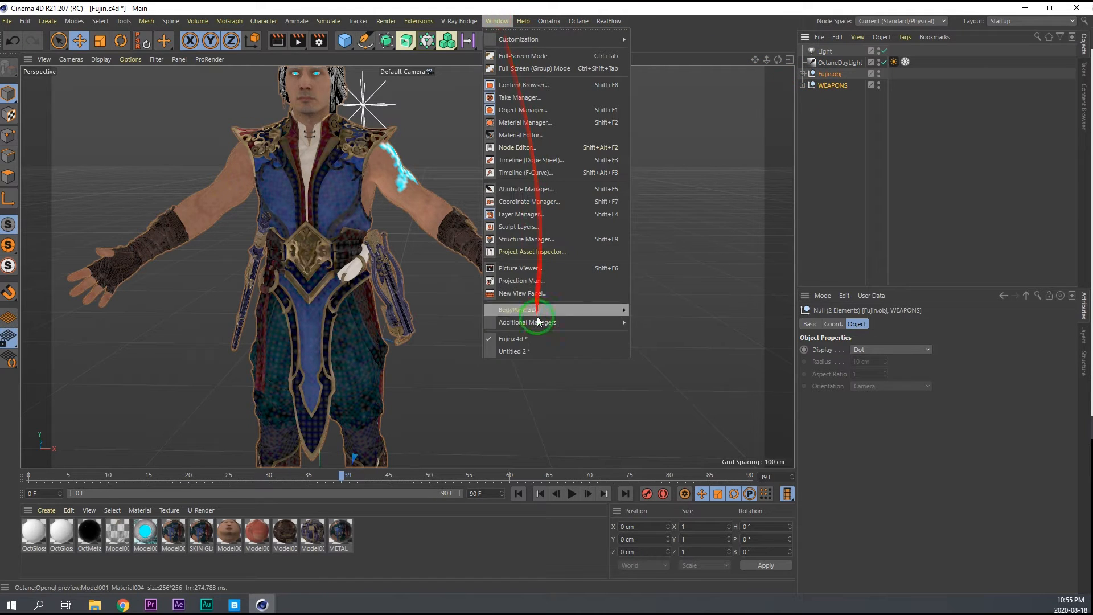
{"action": "left_click", "coordinate": [520, 351]}
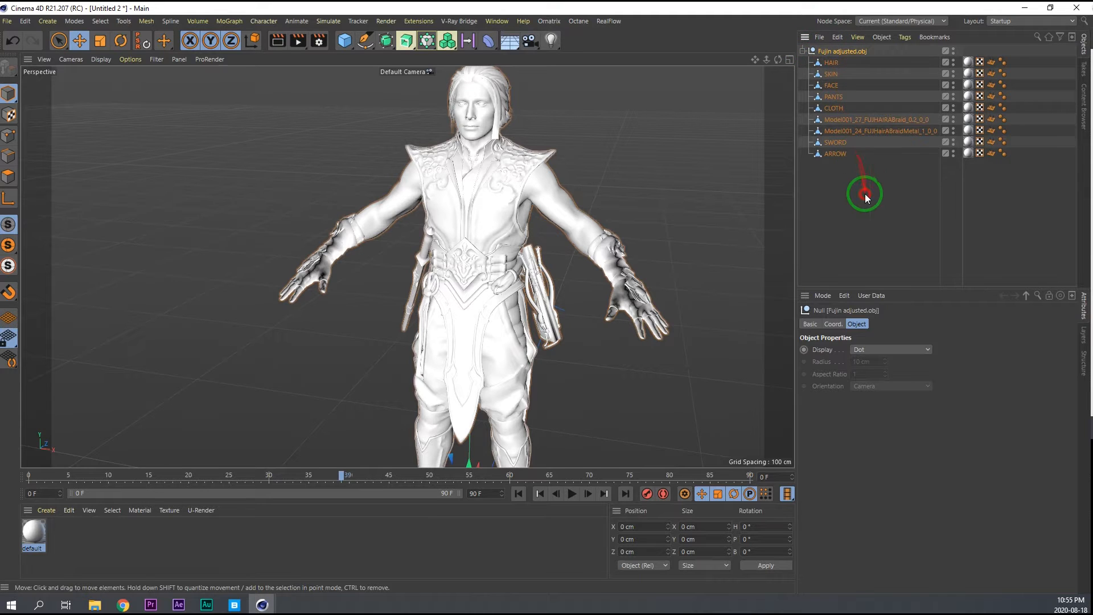
{"action": "left_click", "coordinate": [836, 37]}
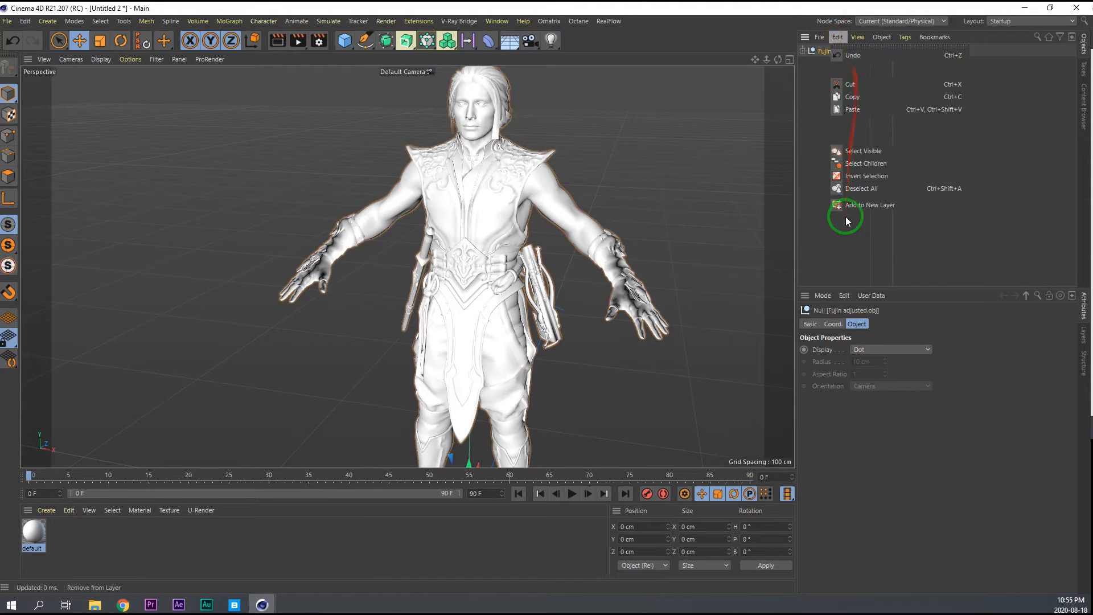
{"action": "left_click", "coordinate": [854, 111]}
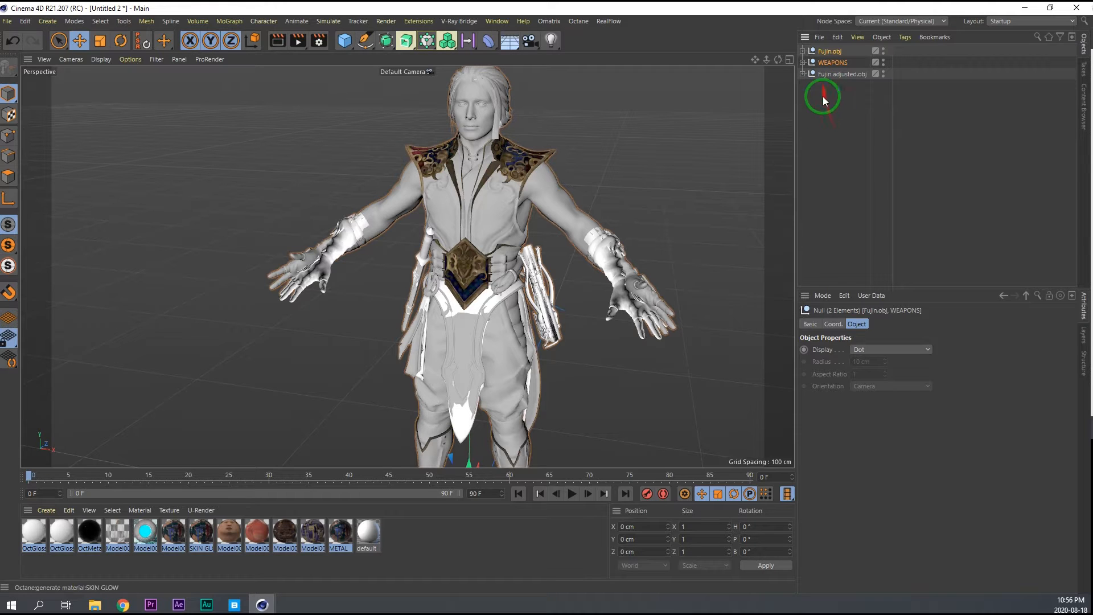
Move the material tag from Fujin.obj's HAIR mesh to the Fujin adjusted HAIR mesh and delete the default material tag there.
{"action": "left_click", "coordinate": [808, 84]}
{"action": "left_click", "coordinate": [803, 74]}
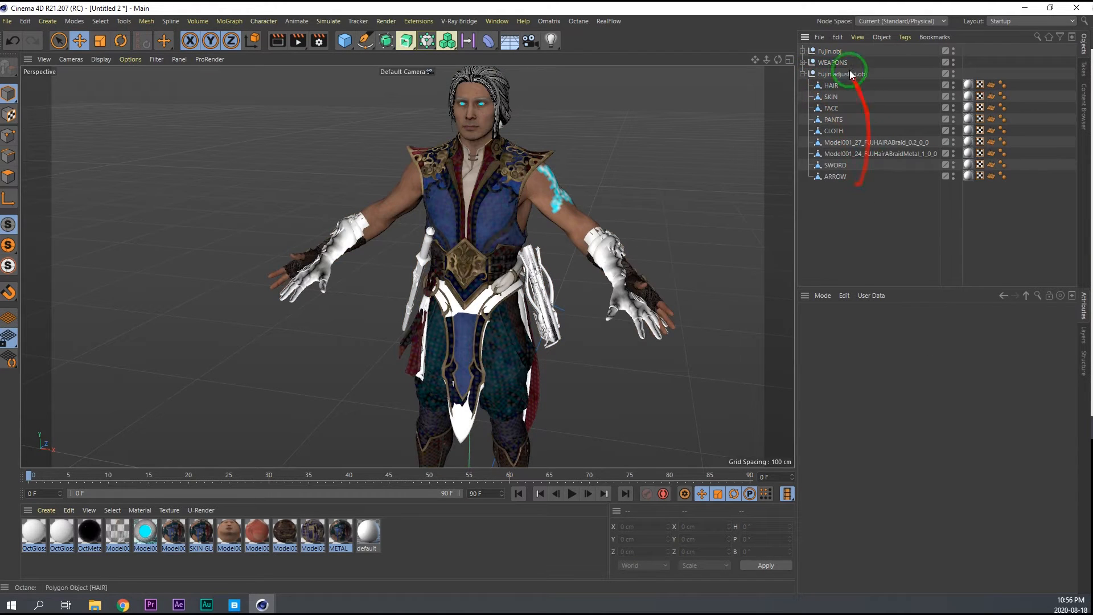
{"action": "left_click", "coordinate": [804, 52]}
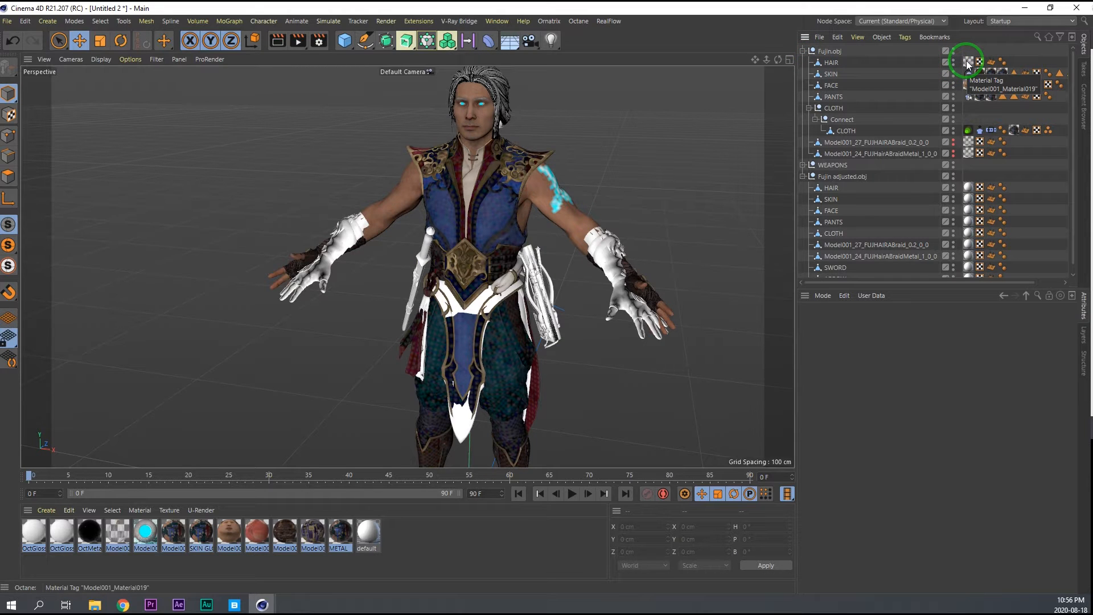
{"action": "left_click_drag", "start_coordinate": [967, 61], "coordinate": [855, 190]}
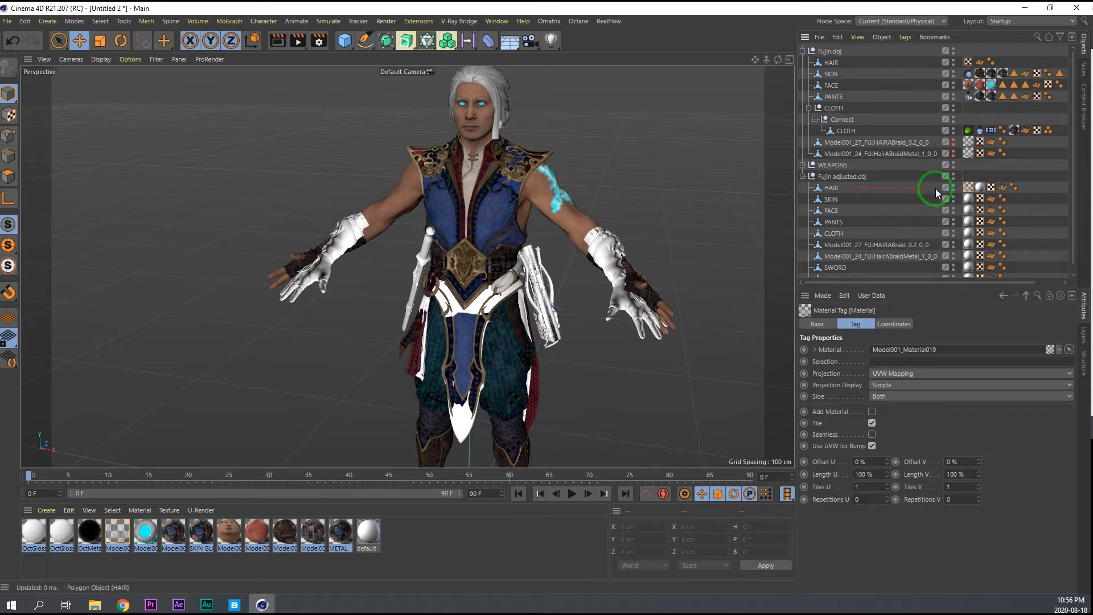
{"action": "key", "text": "Delete"}
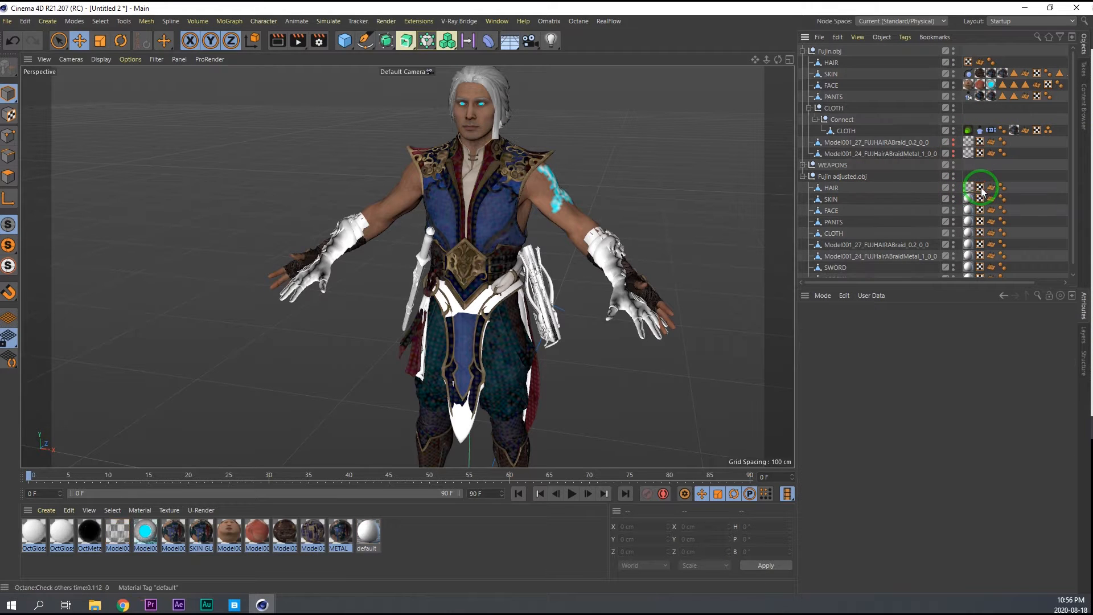
Delete the default material tags from the remaining Fujin adjusted meshes, from SKIN down to ARROW.
{"action": "left_click", "coordinate": [969, 202]}
{"action": "key", "text": "Delete"}
{"action": "left_click", "coordinate": [968, 211]}
{"action": "key", "text": "Delete"}
{"action": "left_click", "coordinate": [969, 222]}
{"action": "key", "text": "Delete"}
{"action": "left_click", "coordinate": [969, 234]}
{"action": "key", "text": "Delete"}
{"action": "key", "text": "Delete"}
{"action": "left_click", "coordinate": [968, 256]}
{"action": "key", "text": "Delete"}
{"action": "left_click", "coordinate": [969, 267]}
{"action": "key", "text": "Delete"}
{"action": "scroll", "coordinate": [1076, 226], "scroll_direction": "down", "scroll_amount": 1}
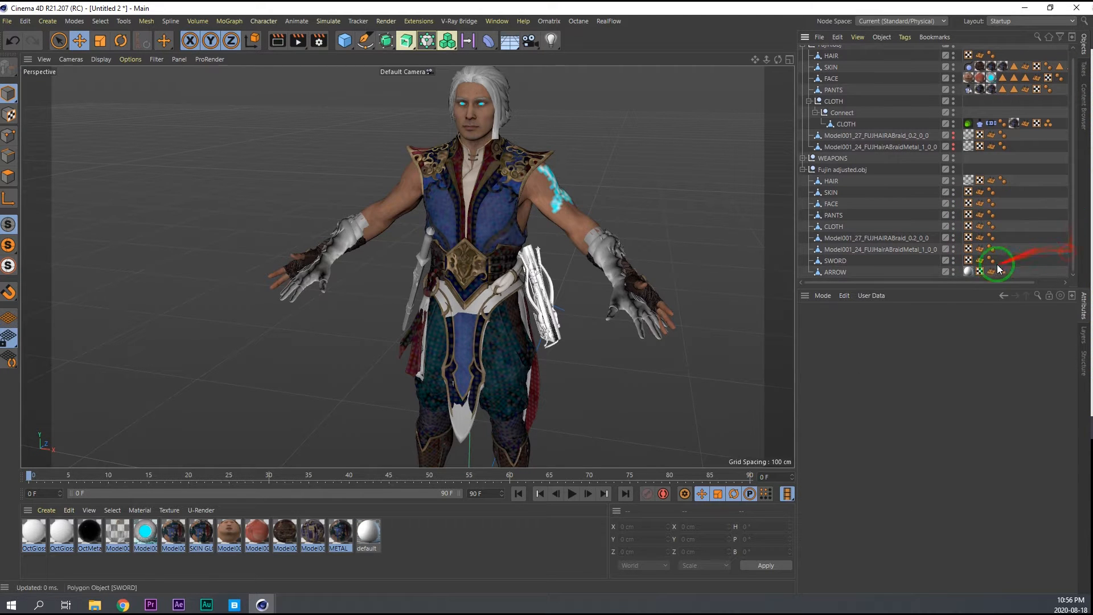
{"action": "left_click", "coordinate": [970, 272]}
{"action": "key", "text": "Delete"}
{"action": "scroll", "coordinate": [1069, 195], "scroll_direction": "up", "scroll_amount": 1}
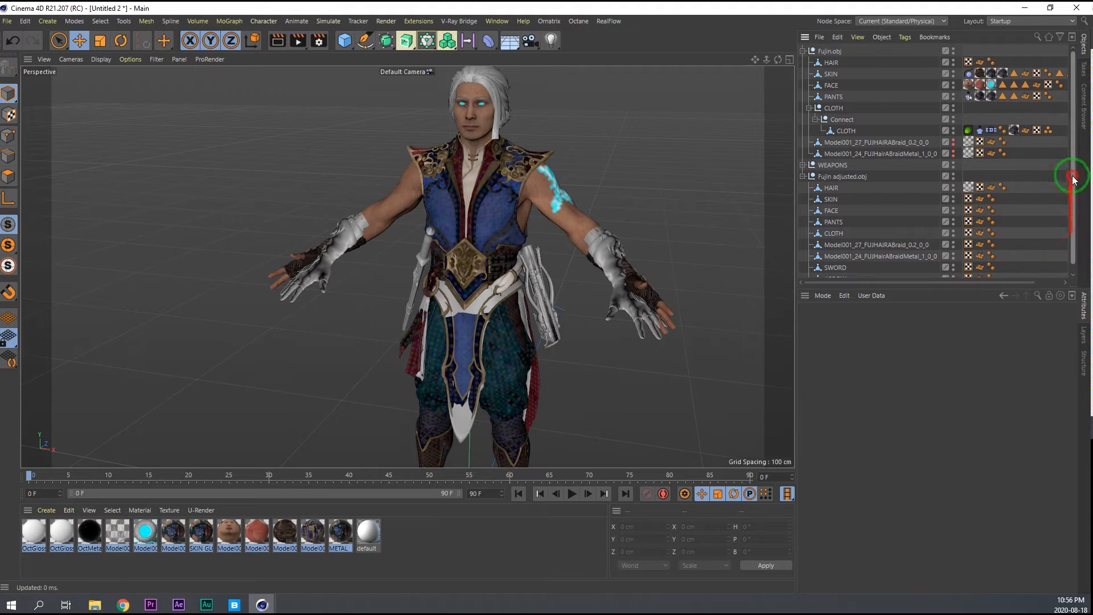
Move the CLOTH group out of Fujin.obj to the top level of the object hierarchy.
{"action": "left_click", "coordinate": [831, 47]}
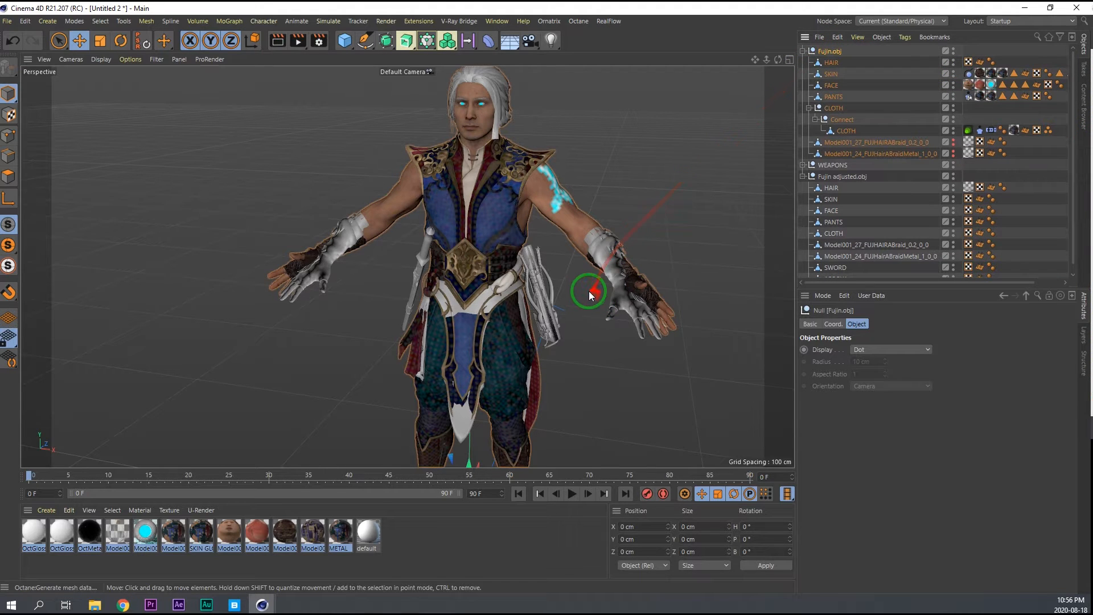
{"action": "left_click", "coordinate": [906, 117]}
{"action": "right_click_drag", "start_coordinate": [403, 219], "coordinate": [363, 237], "text": "alt"}
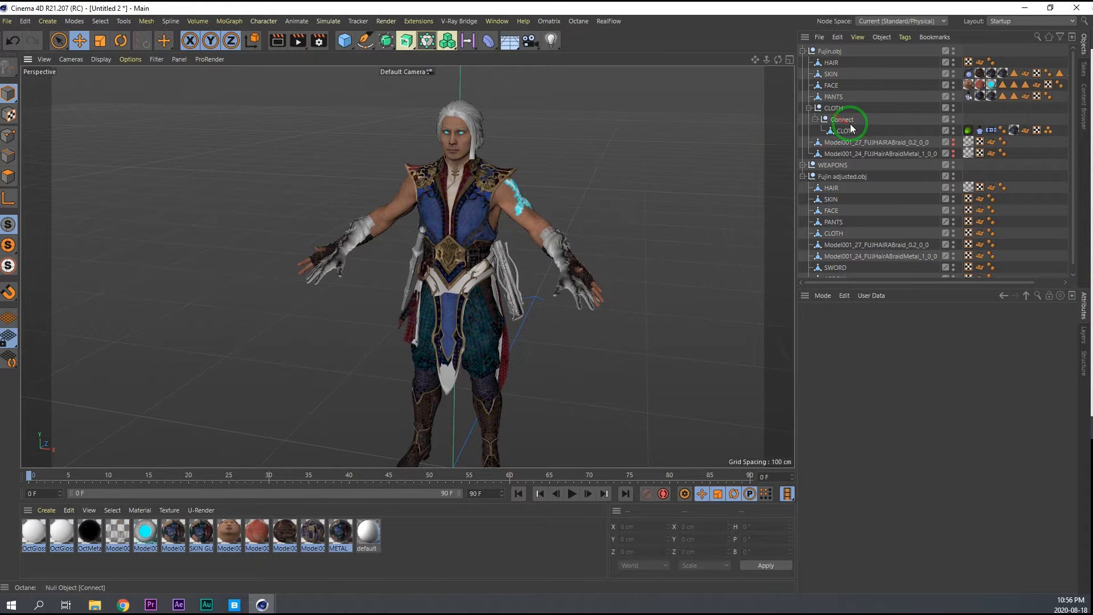
{"action": "left_click_drag", "start_coordinate": [832, 49], "coordinate": [830, 50]}
Move Fujin.obj along the X axis to about -149 cm, beside the adjusted model.
{"action": "left_click", "coordinate": [832, 85]}
{"action": "scroll", "coordinate": [463, 248], "scroll_direction": "up", "scroll_amount": 3}
{"action": "left_click_drag", "start_coordinate": [528, 405], "coordinate": [282, 394]}
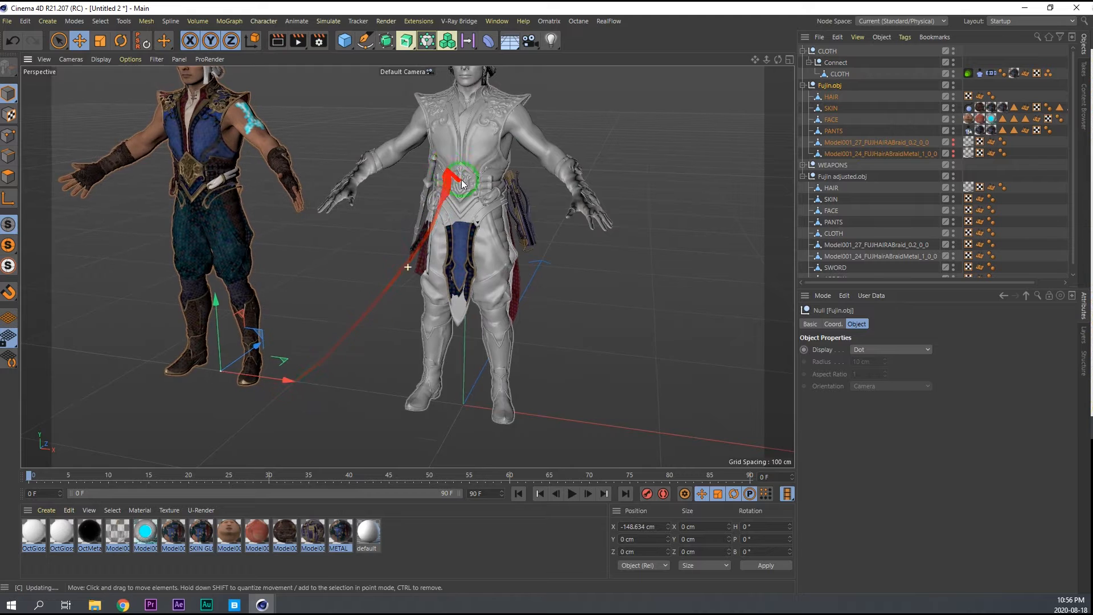
{"action": "scroll", "coordinate": [497, 176], "scroll_direction": "up", "scroll_amount": 4}
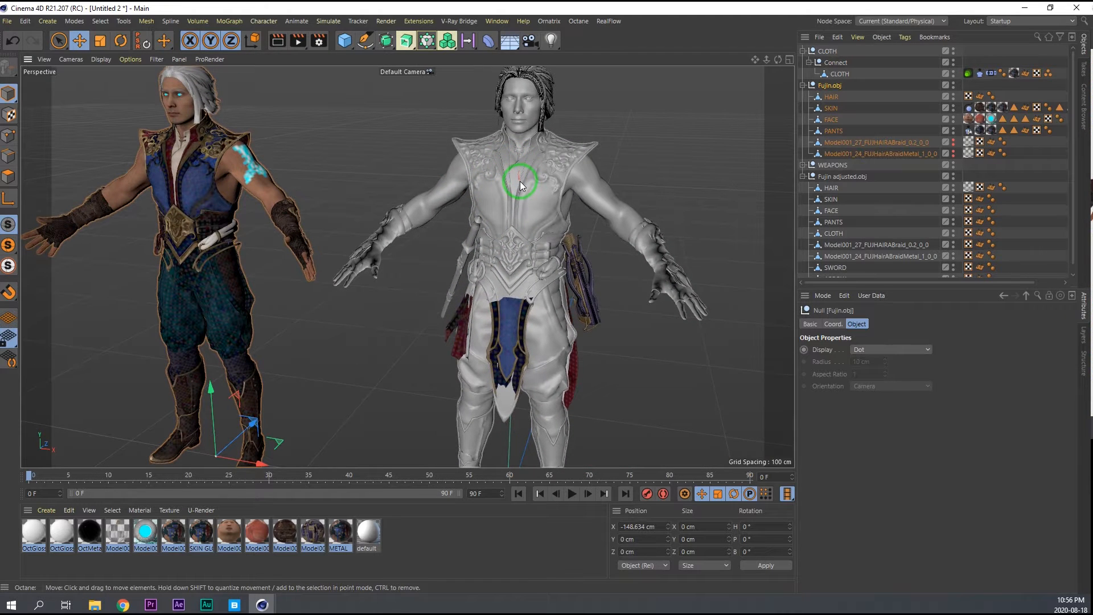
{"action": "left_click_drag", "start_coordinate": [532, 200], "coordinate": [560, 198], "text": "alt"}
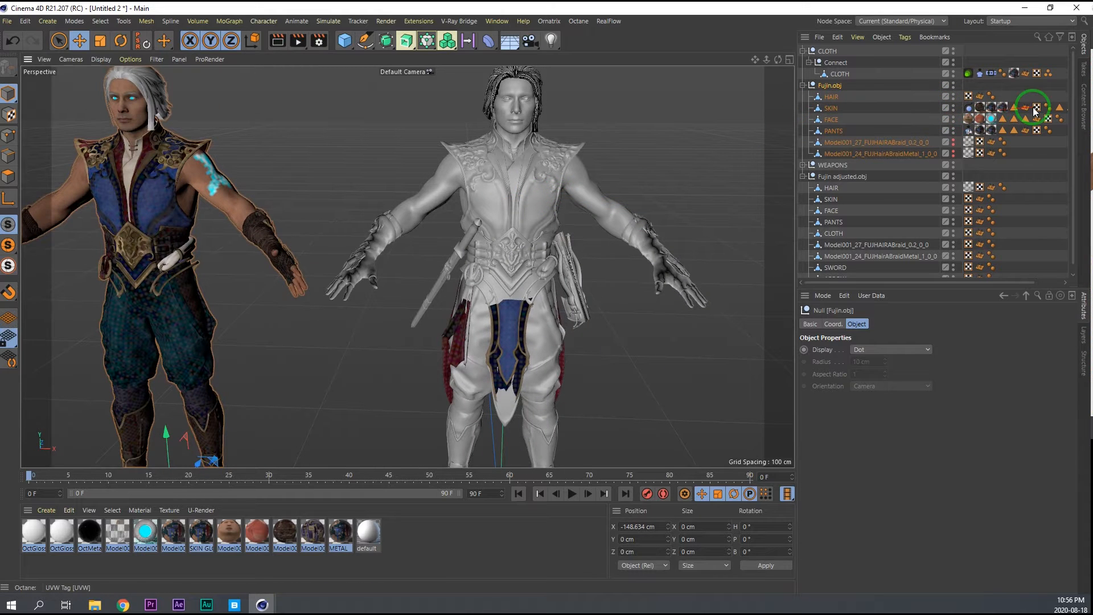
Transfer the Hair Collider tag, the three material tags and the first polygon selection tag from Fujin.obj's SKIN to the Fujin adjusted SKIN.
{"action": "left_click_drag", "start_coordinate": [888, 282], "coordinate": [891, 282]}
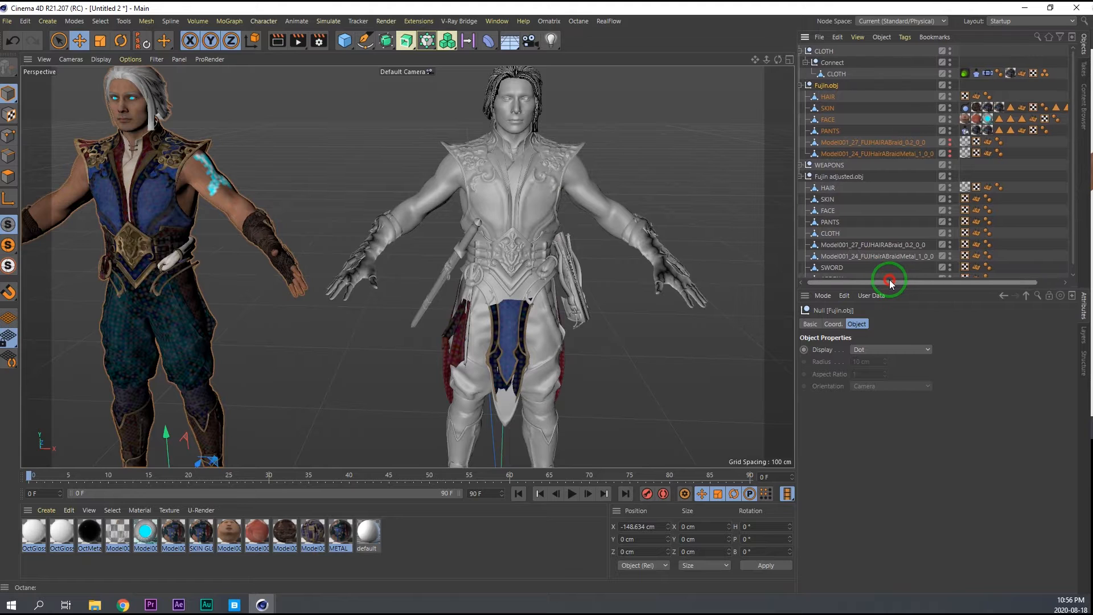
{"action": "left_click", "coordinate": [966, 108]}
{"action": "left_click", "coordinate": [976, 107], "text": "shift"}
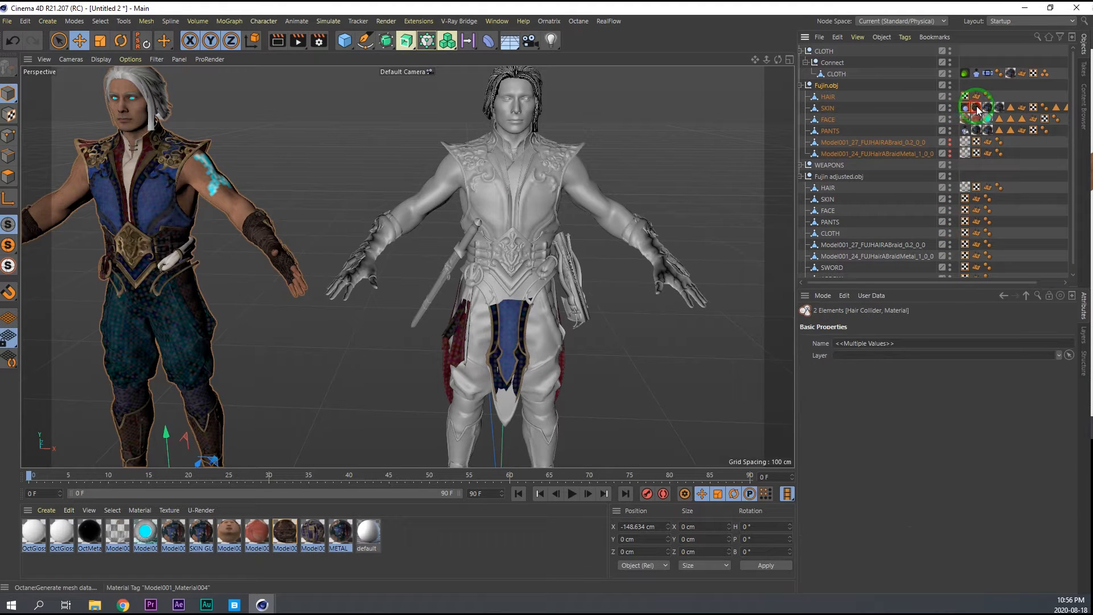
{"action": "left_click", "coordinate": [1009, 108], "text": "shift"}
{"action": "left_click_drag", "start_coordinate": [1009, 108], "coordinate": [831, 198]}
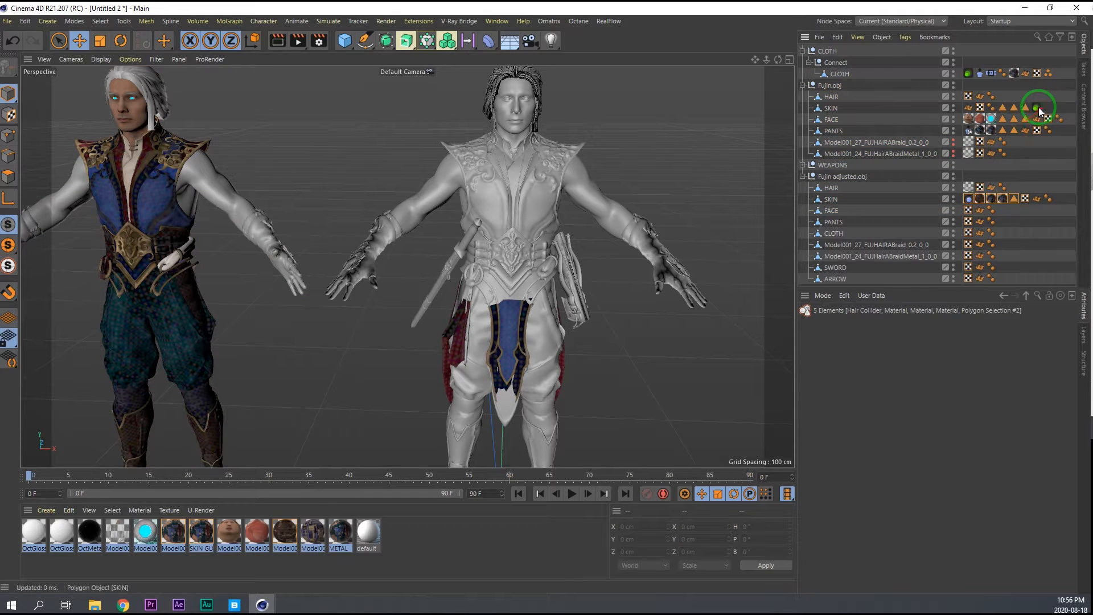
Transfer the remaining three polygon selection tags and the Octane ObjectTag from Fujin.obj's SKIN to the Fujin adjusted SKIN.
{"action": "left_click", "coordinate": [1016, 108]}
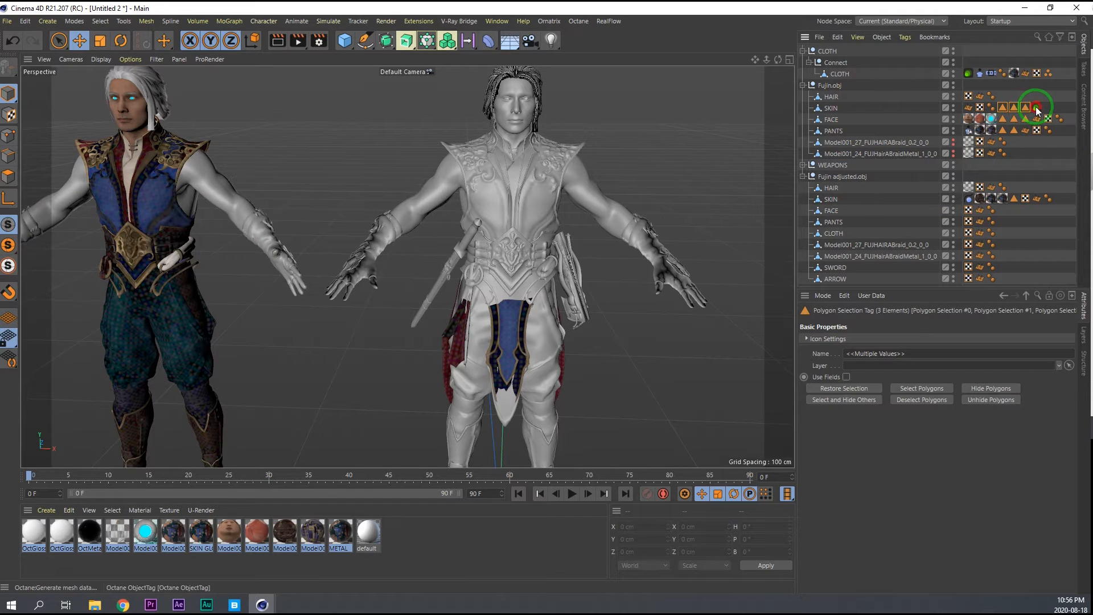
{"action": "left_click", "coordinate": [1037, 107], "text": "shift"}
{"action": "left_click_drag", "start_coordinate": [1037, 107], "coordinate": [894, 201]}
Examine the fully textured Fujin adjusted model around the head, torso, arms and waist.
{"action": "middle_click_drag", "start_coordinate": [520, 213], "coordinate": [515, 252], "text": "alt"}
{"action": "left_click_drag", "start_coordinate": [508, 219], "coordinate": [462, 226], "text": "alt"}
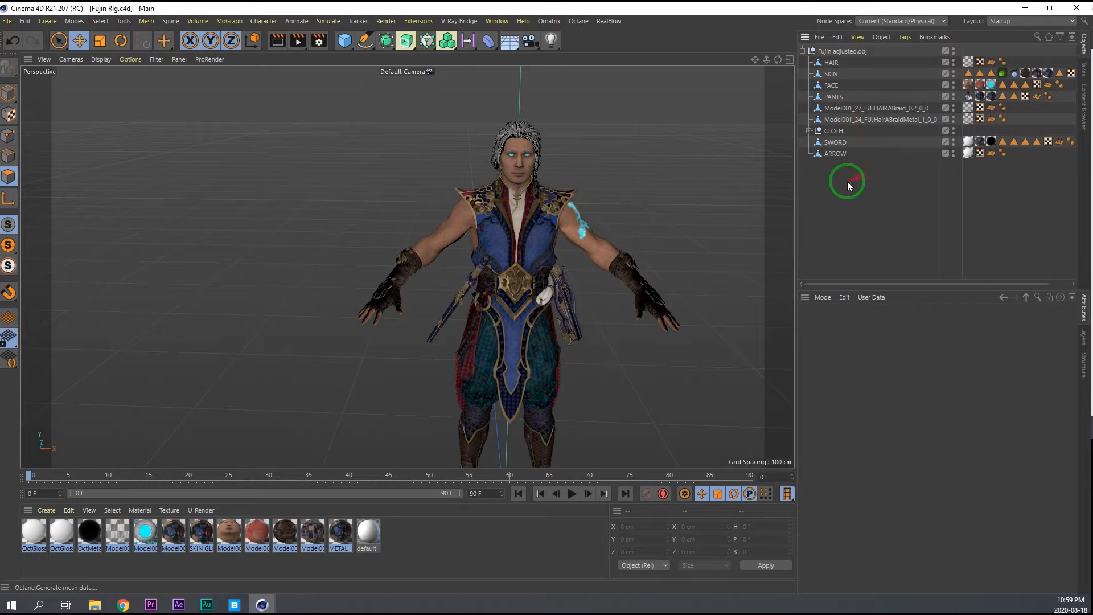
{"action": "middle_click_drag", "start_coordinate": [535, 270], "coordinate": [446, 198], "text": "alt"}
{"action": "right_click_drag", "start_coordinate": [445, 196], "coordinate": [409, 198], "text": "alt"}
{"action": "mouse_move", "coordinate": [409, 198]}
{"action": "left_mouse_down", "text": "alt"}
{"action": "mouse_move", "coordinate": [538, 216]}
{"action": "mouse_move", "coordinate": [308, 215]}
{"action": "mouse_move", "coordinate": [415, 206]}
{"action": "left_mouse_up", "text": "alt"}
{"action": "right_click_drag", "start_coordinate": [420, 184], "coordinate": [456, 161], "text": "alt"}
{"action": "left_click_drag", "start_coordinate": [456, 162], "coordinate": [516, 160], "text": "alt"}
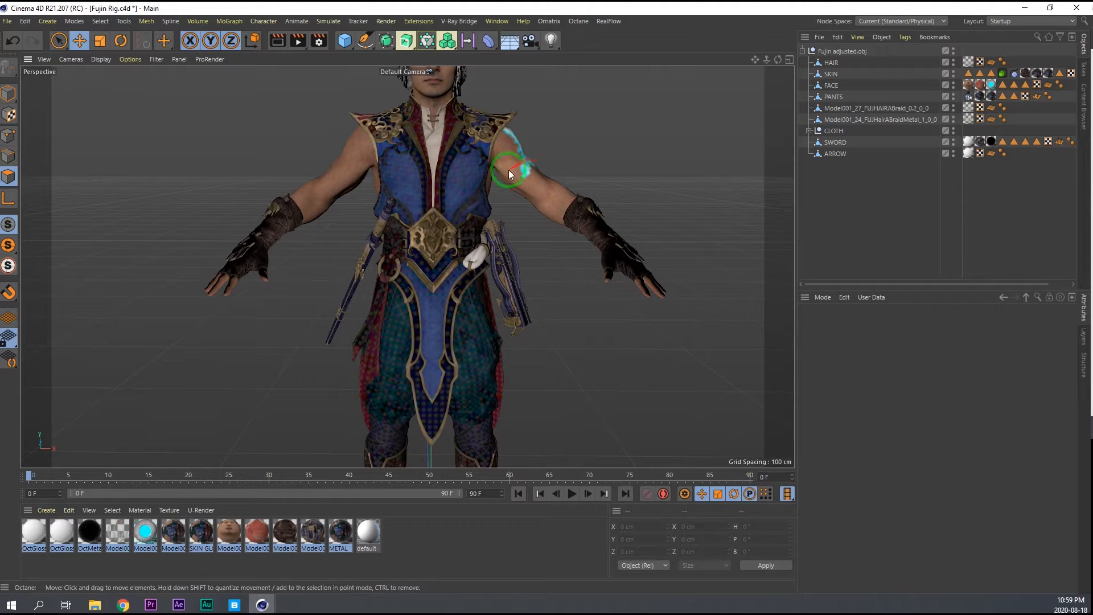
{"action": "middle_click_drag", "start_coordinate": [508, 169], "coordinate": [444, 236], "text": "alt"}
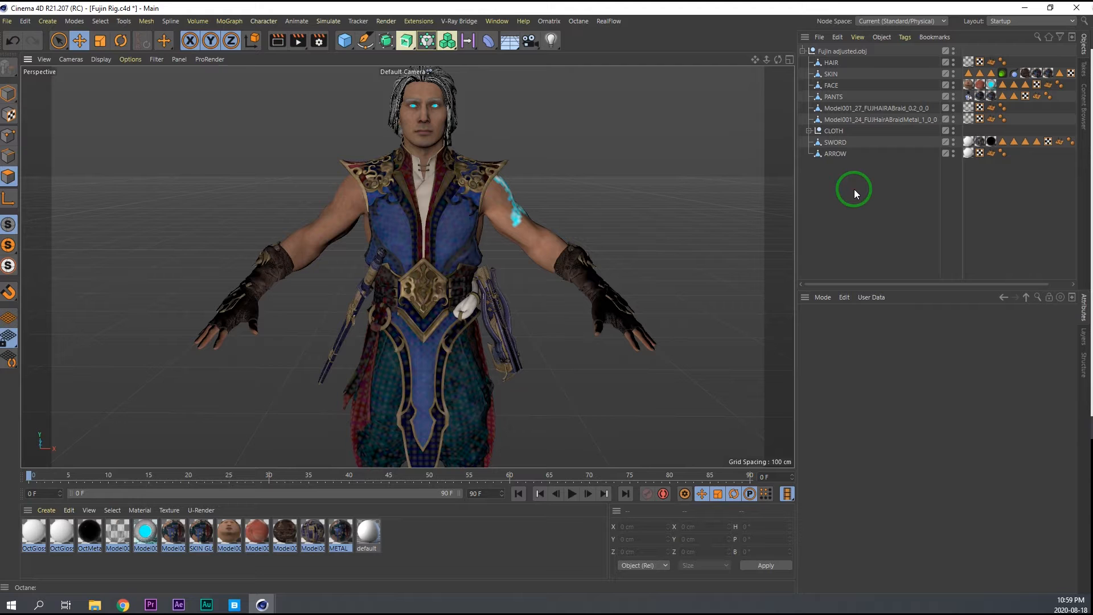
Add a Character object that uses the Advanced Biped template.
{"action": "key", "text": "shift+c"}
{"action": "type", "text": "cha"}
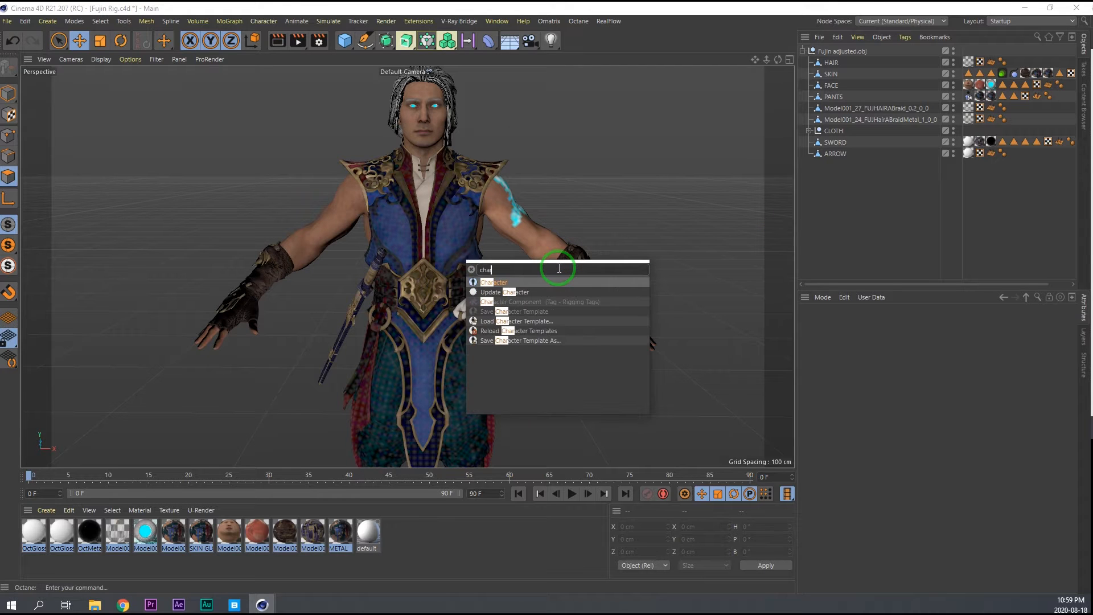
{"action": "left_click", "coordinate": [508, 285]}
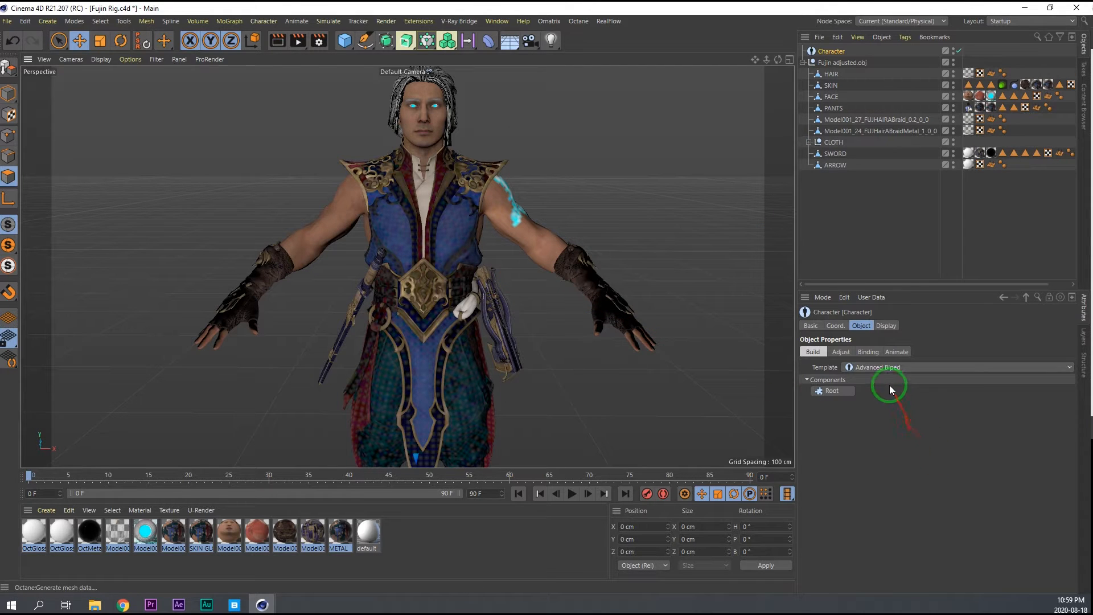
{"action": "left_click", "coordinate": [872, 368]}
{"action": "left_click", "coordinate": [884, 406]}
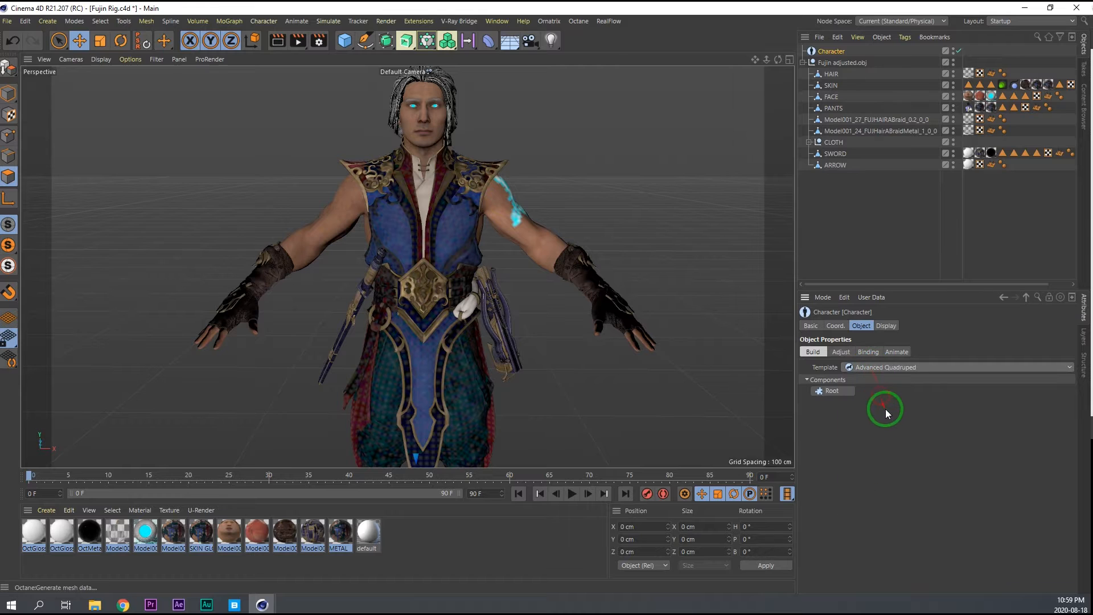
{"action": "left_click", "coordinate": [883, 369]}
{"action": "left_click", "coordinate": [881, 379]}
Build the Character's Root, Spine (IK/FK Blend) and paired Arm (IK/FK Bendy) components.
{"action": "left_click", "coordinate": [834, 392]}
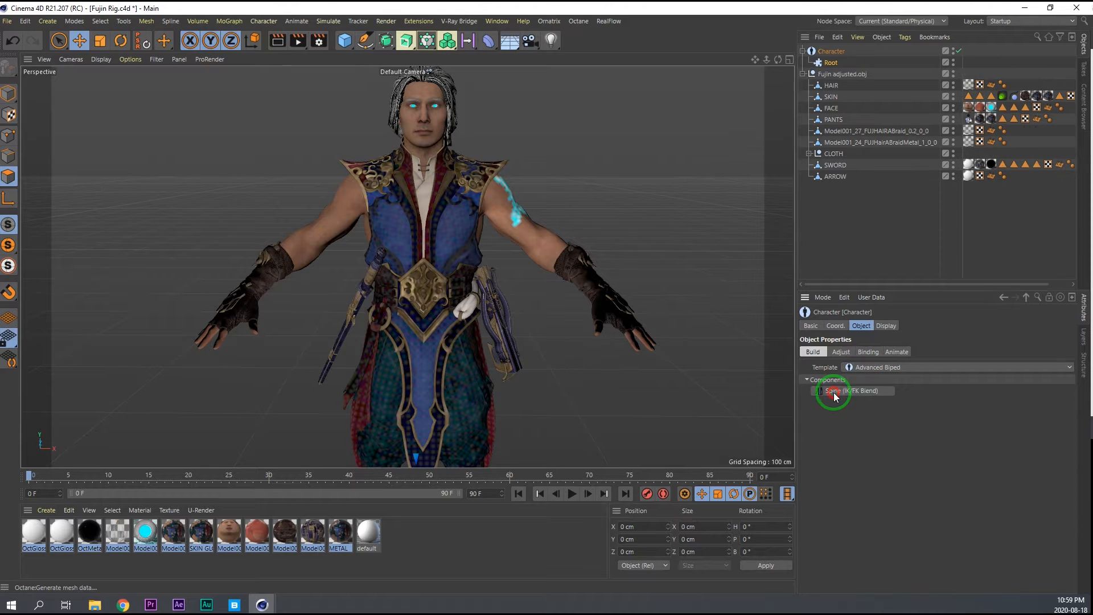
{"action": "left_click", "coordinate": [859, 393]}
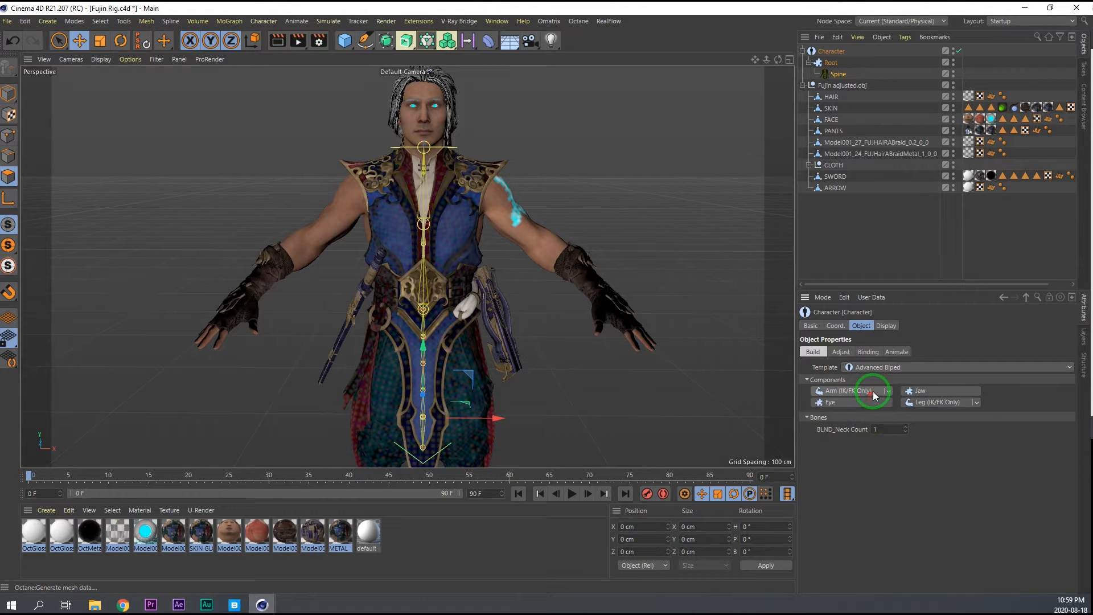
{"action": "left_click", "coordinate": [887, 390]}
{"action": "left_click", "coordinate": [859, 415]}
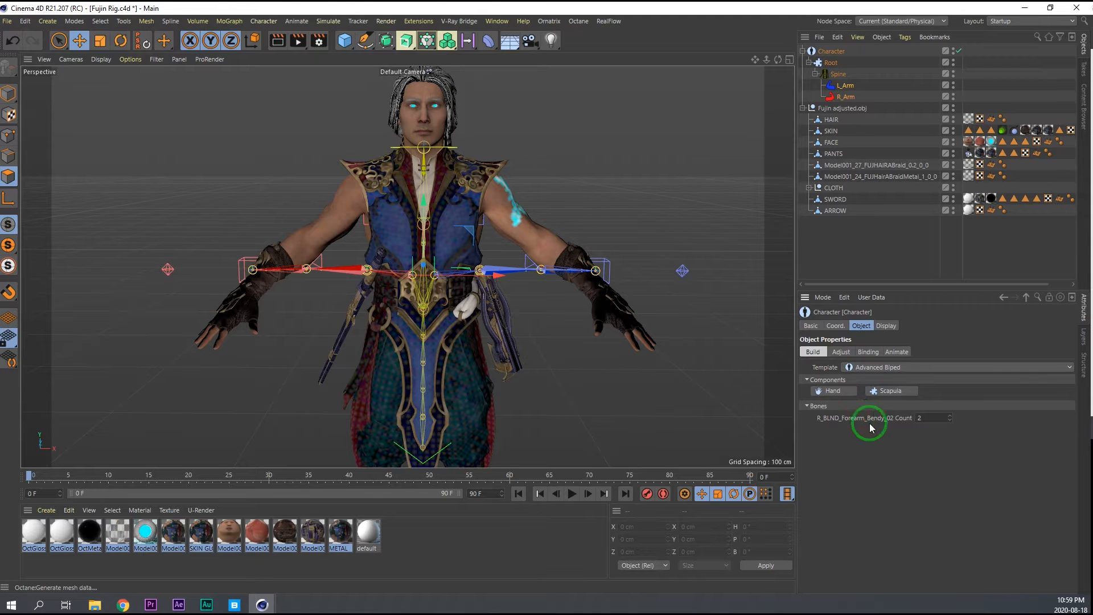
Add Hand components to both arms, each with an IK/Morph thumb and one IK/Morph finger.
{"action": "left_click", "coordinate": [833, 390]}
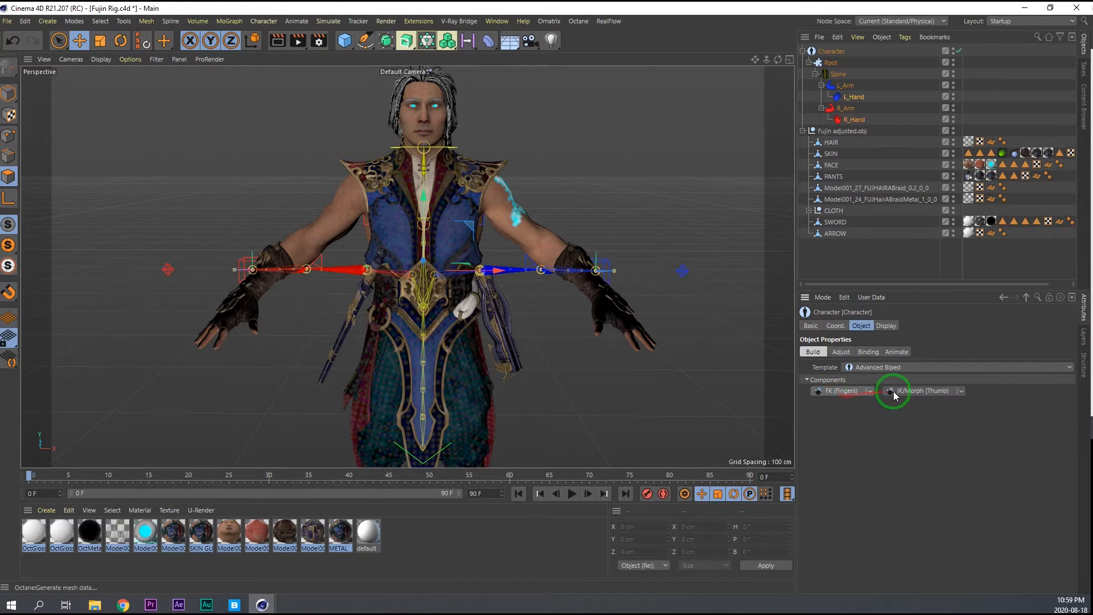
{"action": "left_click", "coordinate": [917, 391]}
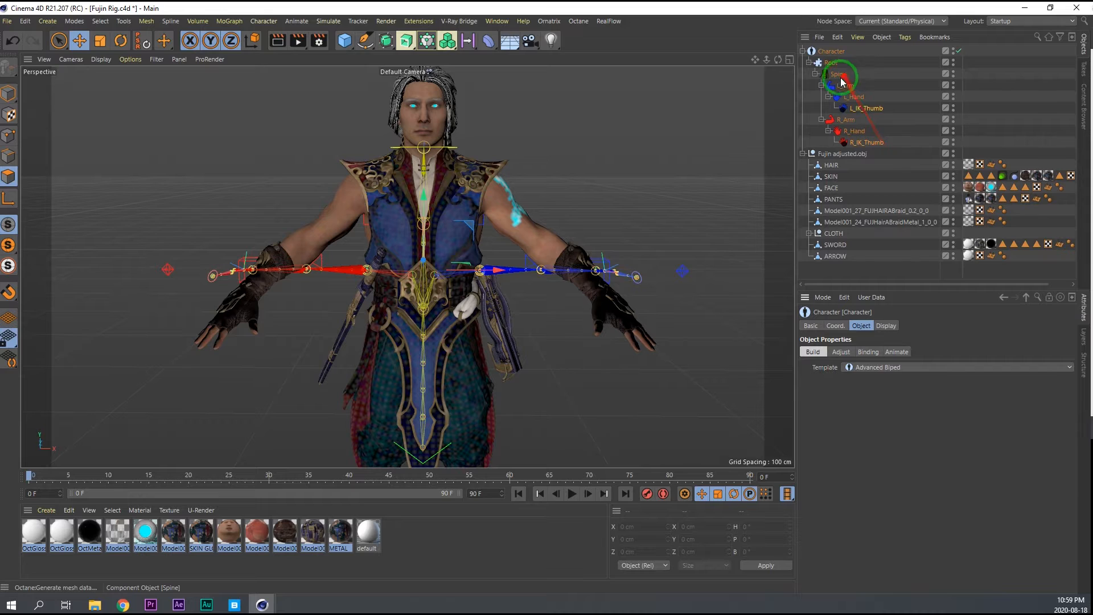
{"action": "left_click", "coordinate": [856, 130]}
{"action": "left_click", "coordinate": [961, 391]}
{"action": "left_click", "coordinate": [931, 419]}
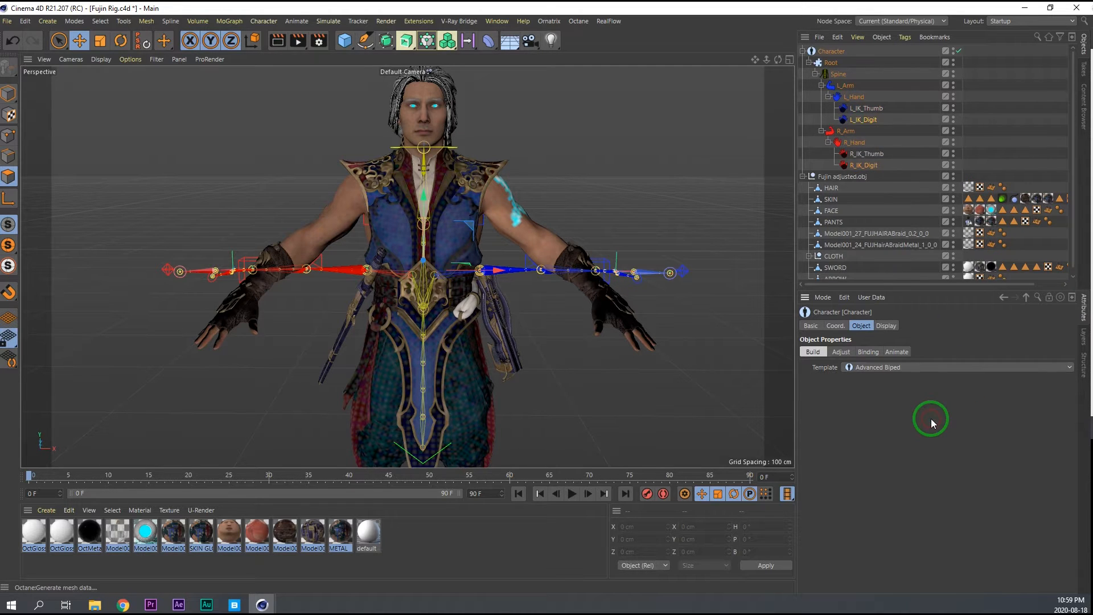
Add three more IK/Morph finger components to both the left and right hands.
{"action": "left_click", "coordinate": [948, 391]}
{"action": "left_click", "coordinate": [850, 162]}
{"action": "left_click", "coordinate": [856, 97]}
{"action": "left_click", "coordinate": [854, 157], "text": "ctrl"}
{"action": "left_click", "coordinate": [936, 390]}
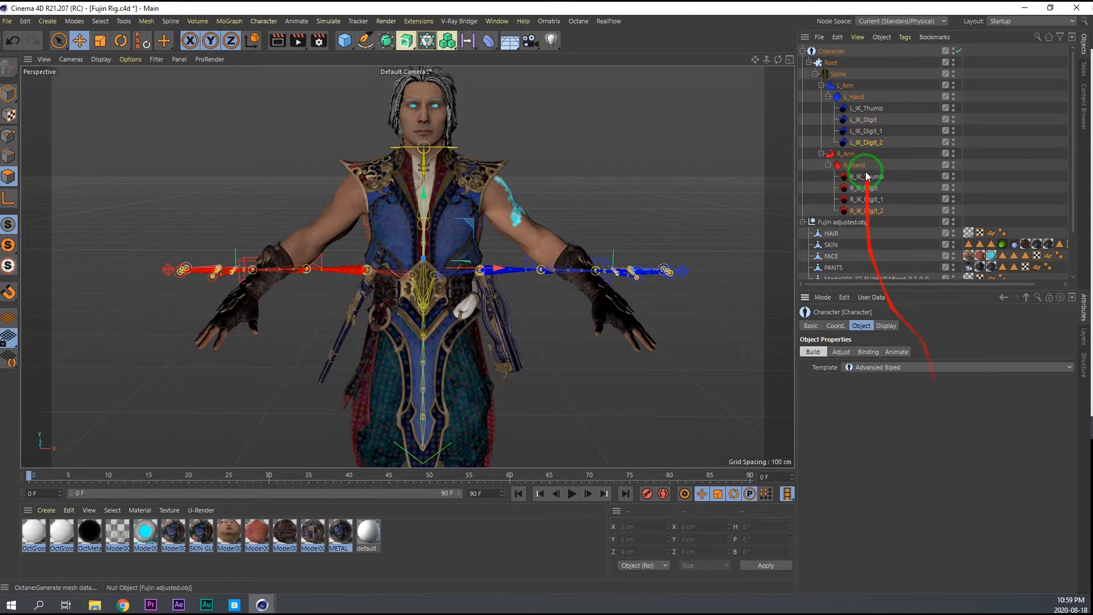
{"action": "left_click", "coordinate": [860, 98]}
{"action": "left_click", "coordinate": [855, 165], "text": "ctrl"}
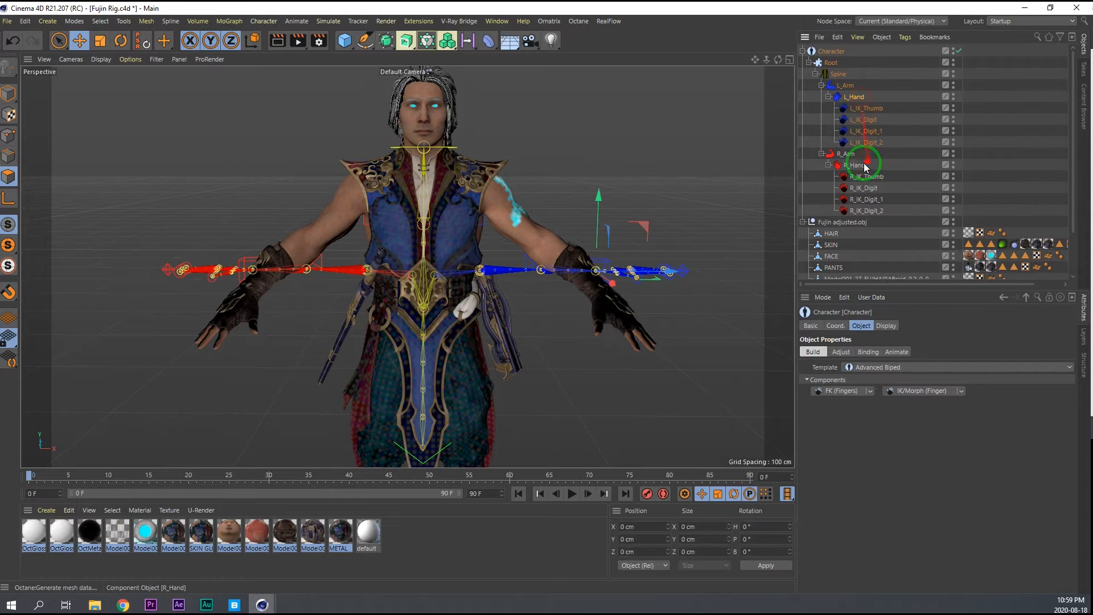
{"action": "left_click", "coordinate": [937, 390]}
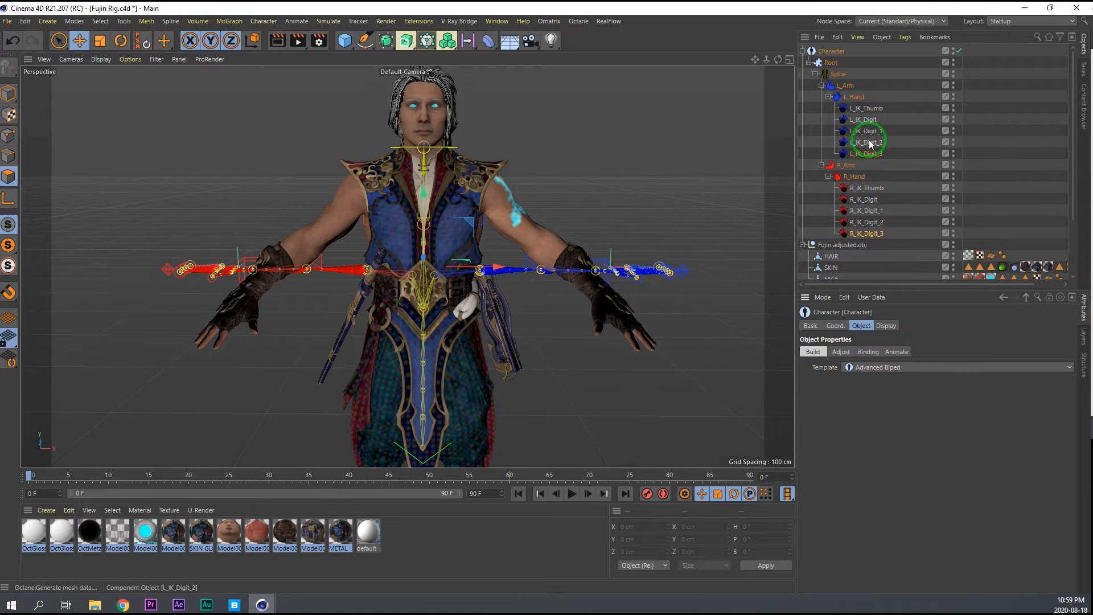
Add a Scapula component to both the left and right arms.
{"action": "left_click_drag", "start_coordinate": [846, 85], "coordinate": [913, 268]}
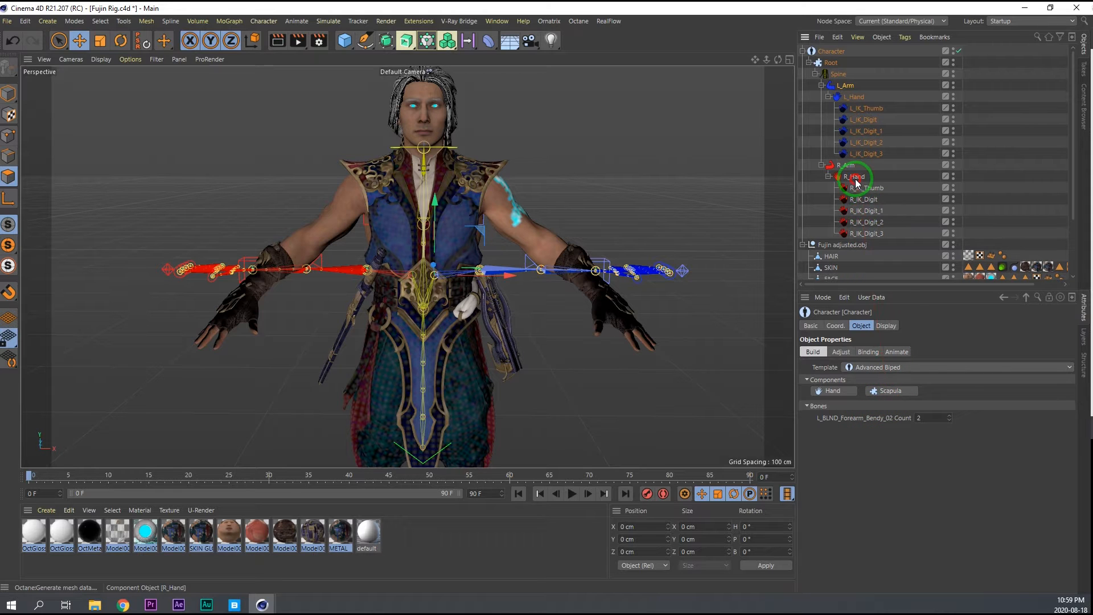
{"action": "left_click_drag", "start_coordinate": [856, 183], "coordinate": [880, 306]}
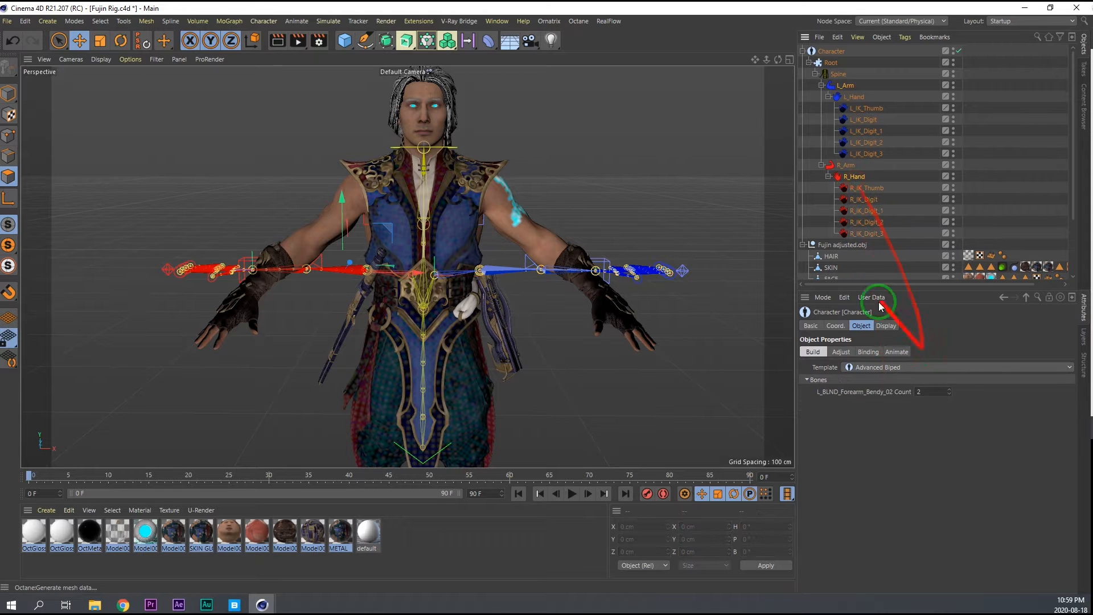
{"action": "left_click", "coordinate": [848, 166]}
{"action": "left_click_drag", "start_coordinate": [848, 86], "coordinate": [891, 367]}
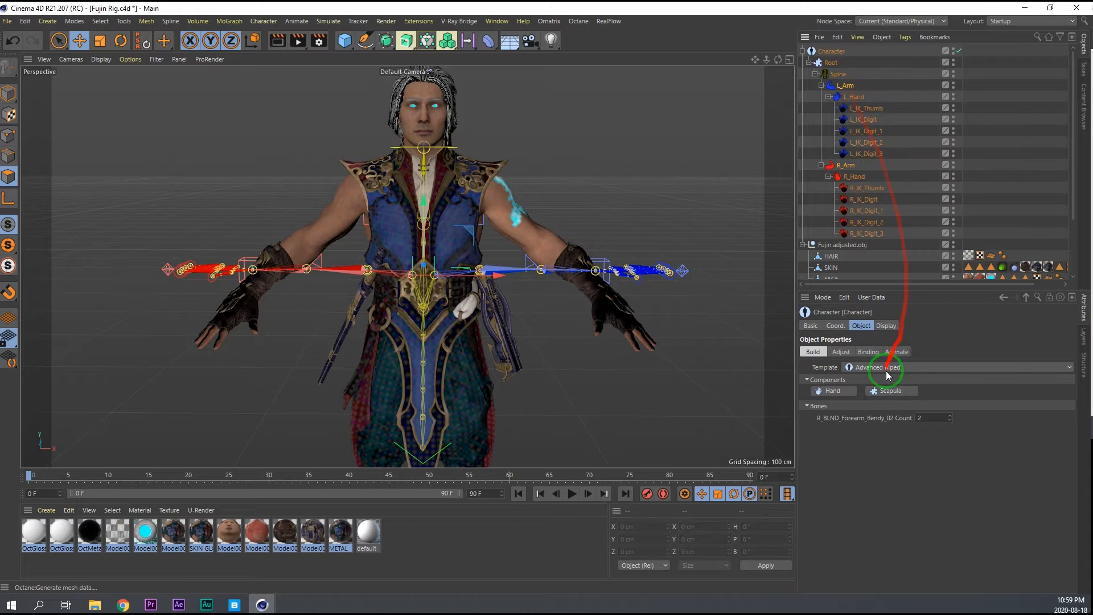
{"action": "left_click", "coordinate": [888, 391]}
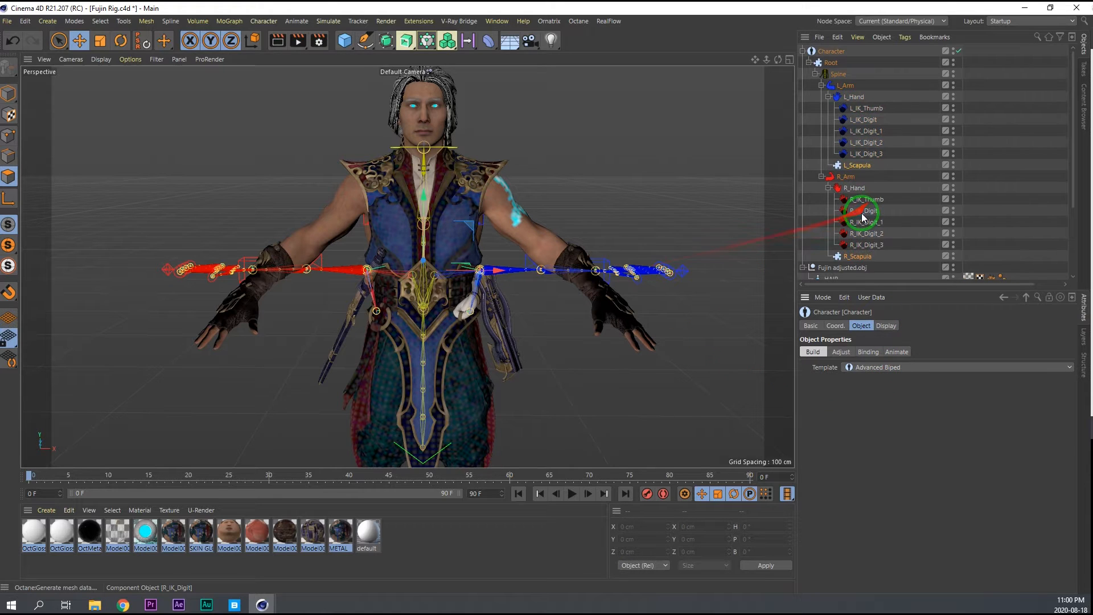
Add paired Eye and Leg (IK/FK Only) components to the Spine.
{"action": "scroll", "coordinate": [862, 213], "scroll_direction": "down", "scroll_amount": 2}
{"action": "scroll", "coordinate": [832, 73], "scroll_direction": "up", "scroll_amount": 2}
{"action": "left_click_drag", "start_coordinate": [833, 80], "coordinate": [916, 419]}
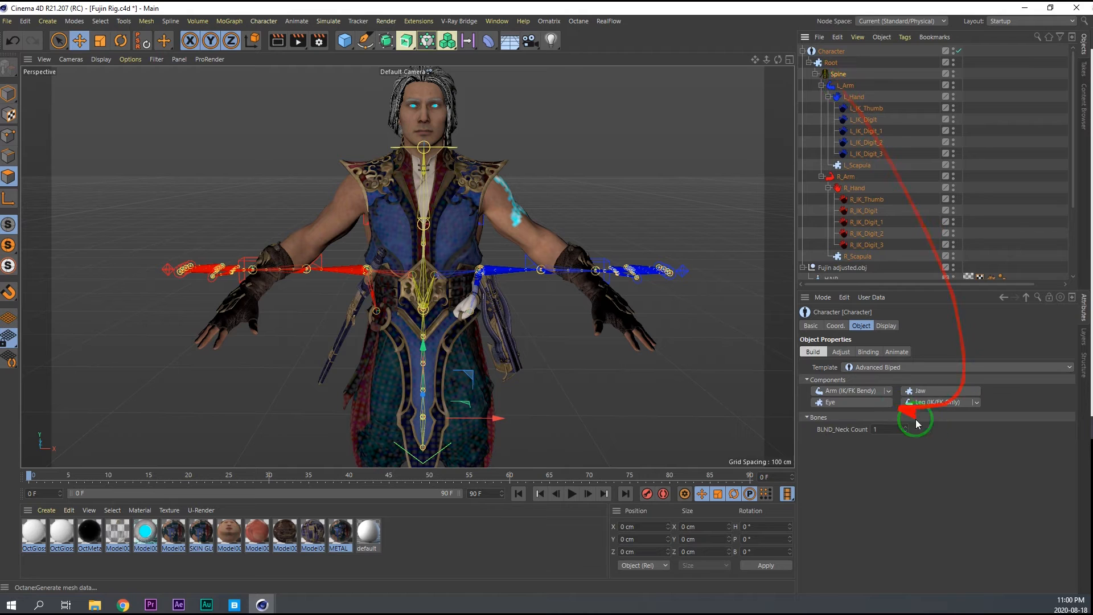
{"action": "left_click", "coordinate": [864, 403]}
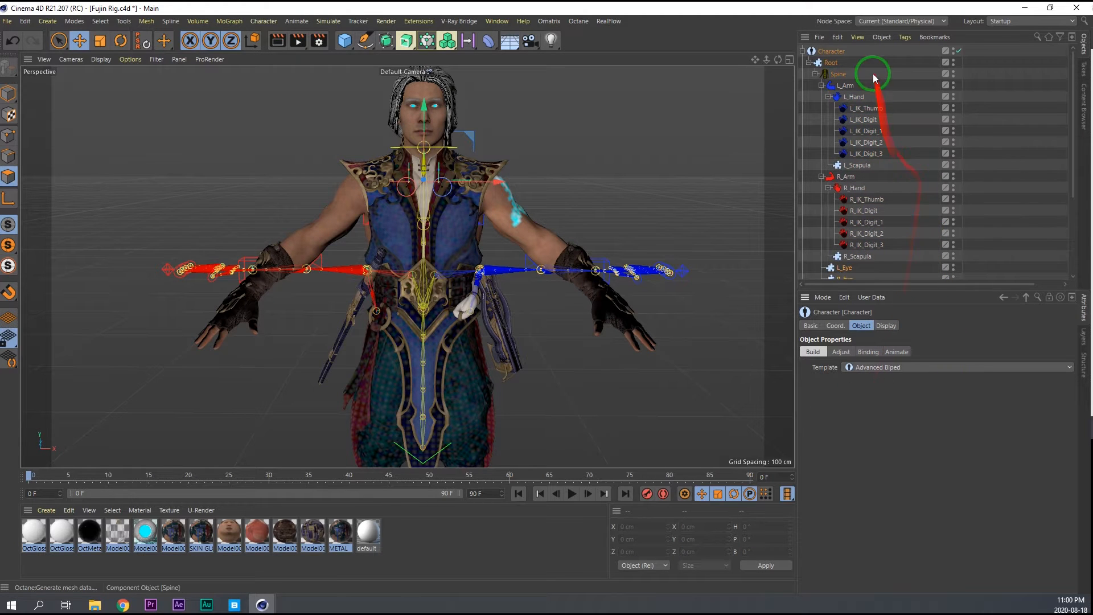
{"action": "left_click_drag", "start_coordinate": [843, 79], "coordinate": [948, 427]}
{"action": "left_click", "coordinate": [948, 402]}
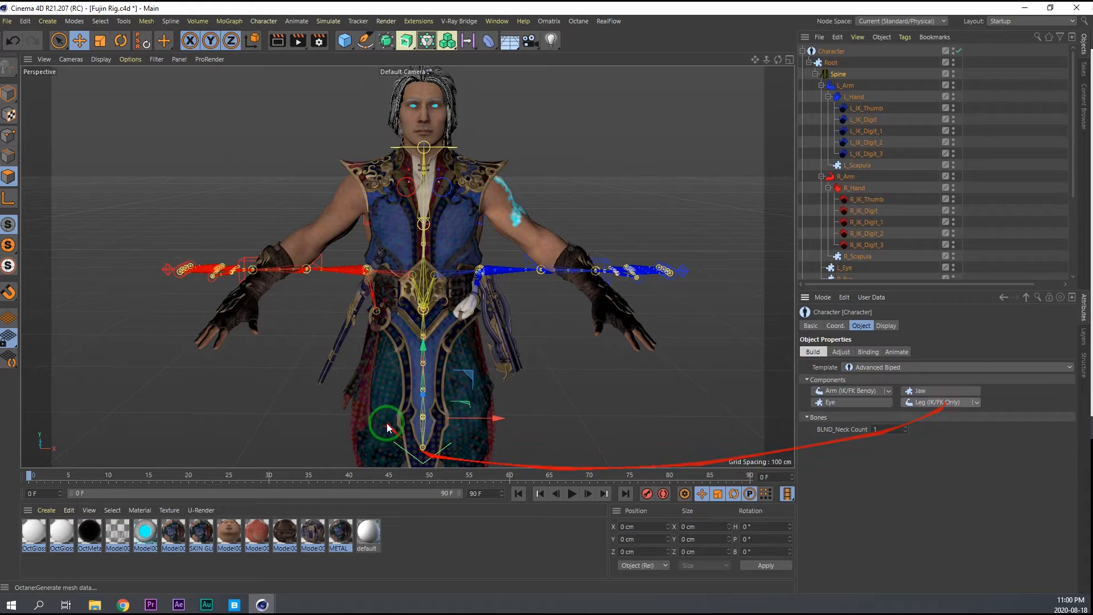
Put the Character into Adjust mode in the Front view and activate Model mode.
{"action": "middle_click", "coordinate": [549, 339]}
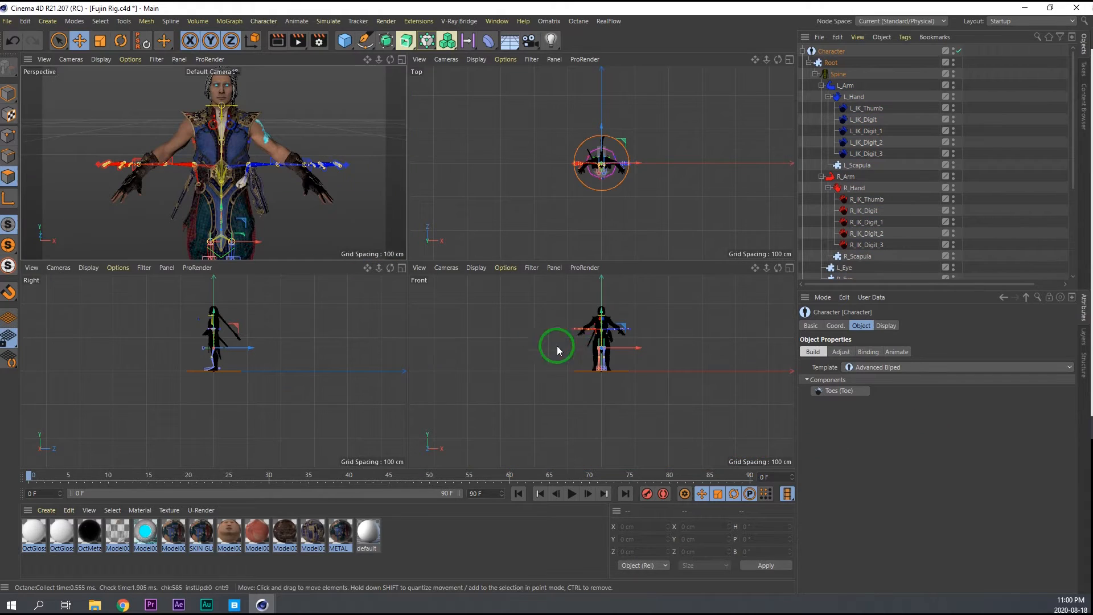
{"action": "scroll", "coordinate": [593, 343], "scroll_direction": "up", "scroll_amount": 10}
{"action": "middle_click", "coordinate": [591, 337]}
{"action": "scroll", "coordinate": [542, 330], "scroll_direction": "down", "scroll_amount": 8}
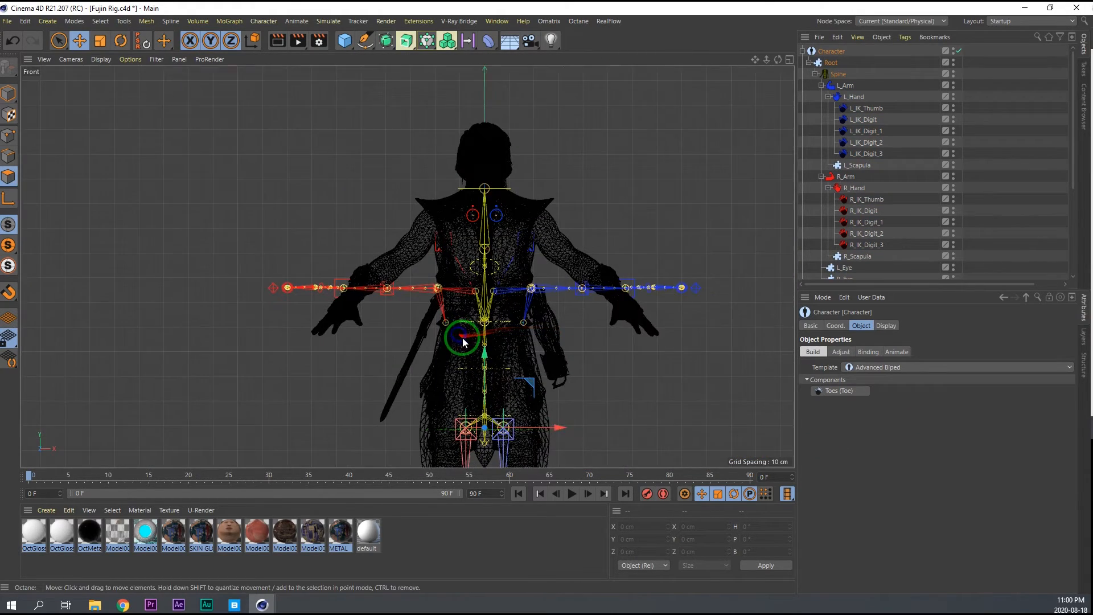
{"action": "middle_click_drag", "start_coordinate": [464, 338], "coordinate": [493, 278], "text": "alt"}
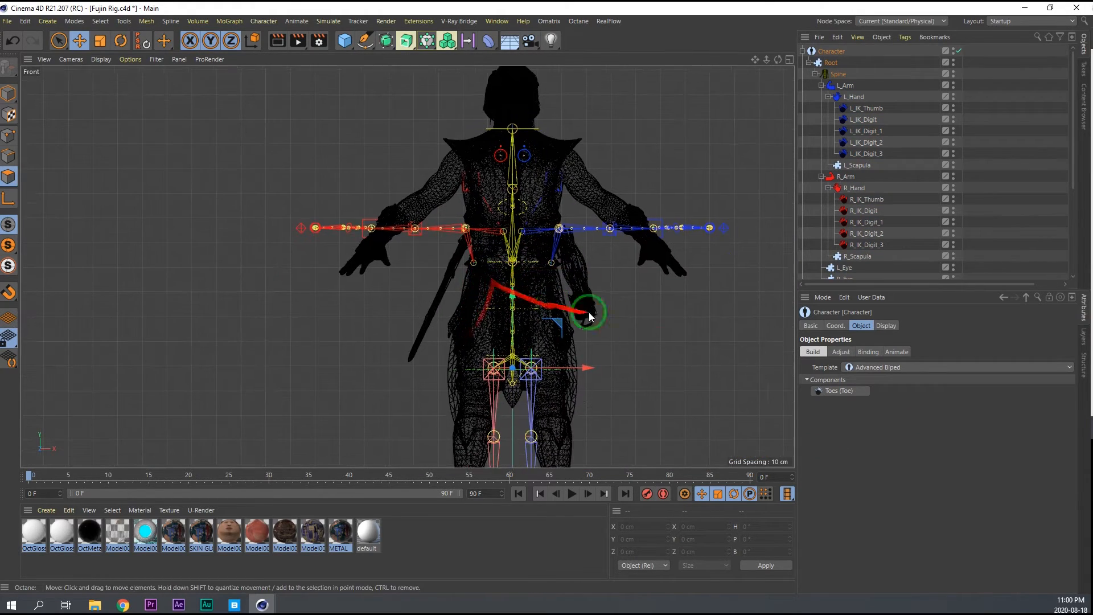
{"action": "left_click", "coordinate": [841, 352]}
{"action": "middle_click", "coordinate": [572, 368]}
{"action": "middle_click", "coordinate": [558, 361]}
{"action": "scroll", "coordinate": [544, 347], "scroll_direction": "up", "scroll_amount": 5}
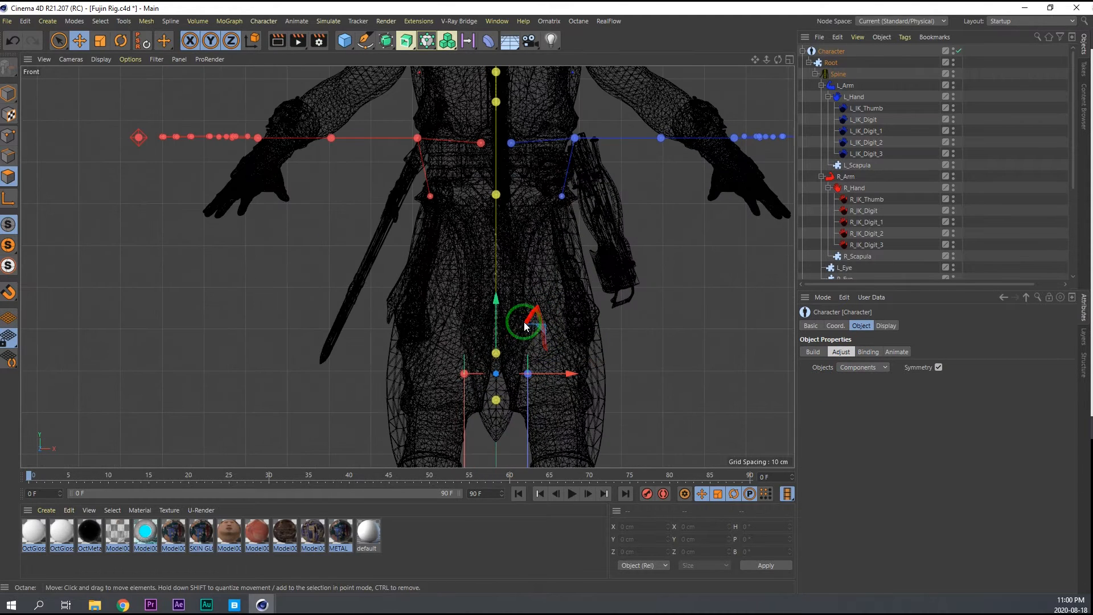
{"action": "left_click", "coordinate": [496, 398]}
{"action": "left_click", "coordinate": [8, 93]}
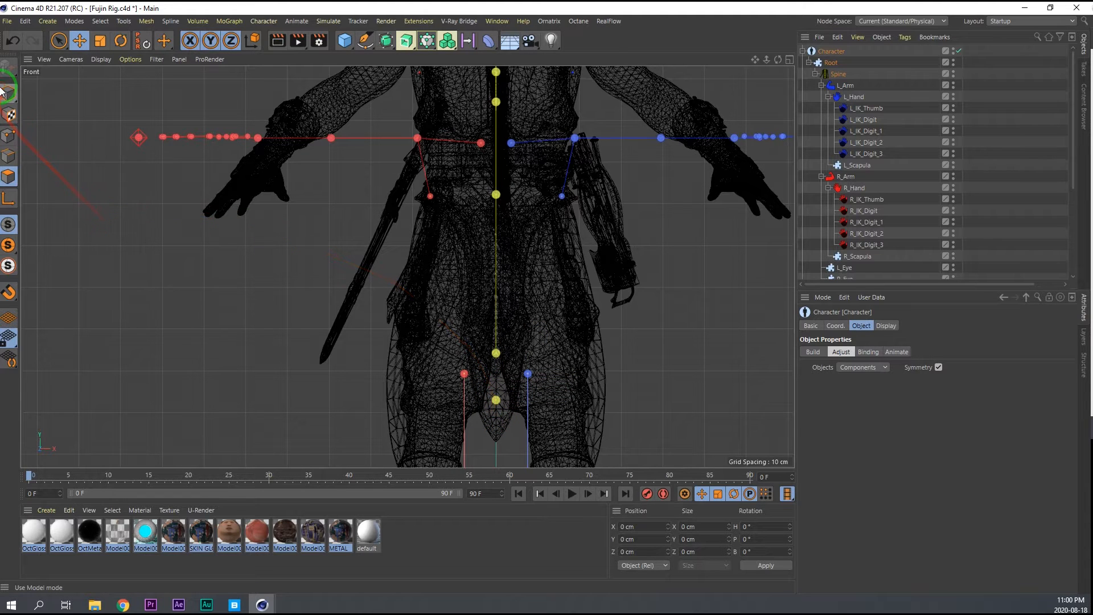
Raise the rig's lower spine joints to the model's waist, moving the selected spine joint up about 24 cm.
{"action": "left_click_drag", "start_coordinate": [499, 354], "coordinate": [496, 198]}
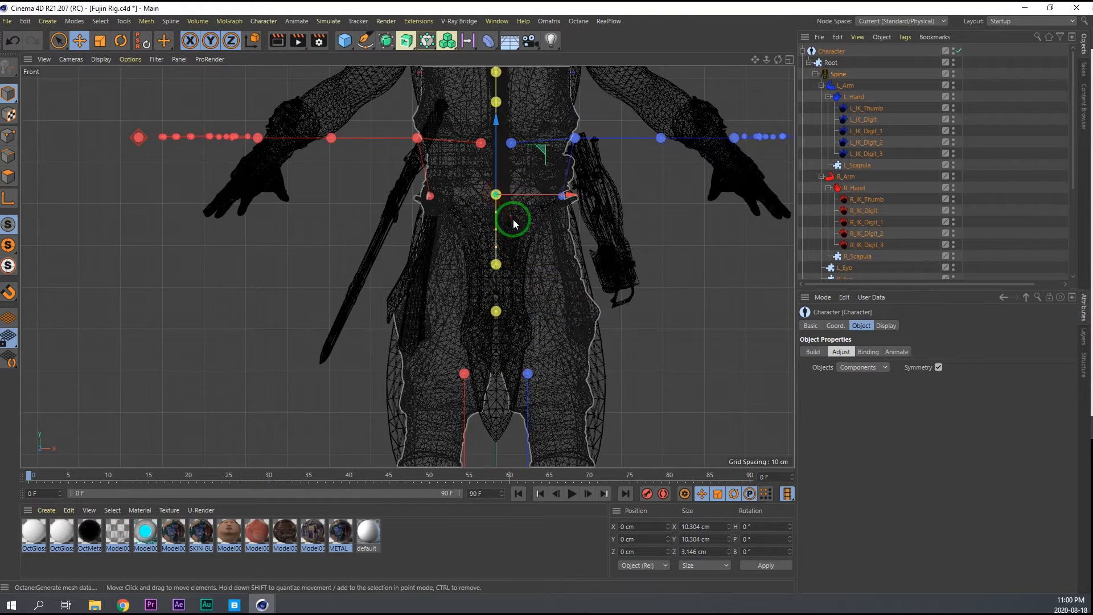
{"action": "middle_click_drag", "start_coordinate": [512, 222], "coordinate": [499, 321], "text": "alt"}
{"action": "left_click_drag", "start_coordinate": [499, 321], "coordinate": [484, 87]}
{"action": "left_click_drag", "start_coordinate": [494, 320], "coordinate": [487, 255]}
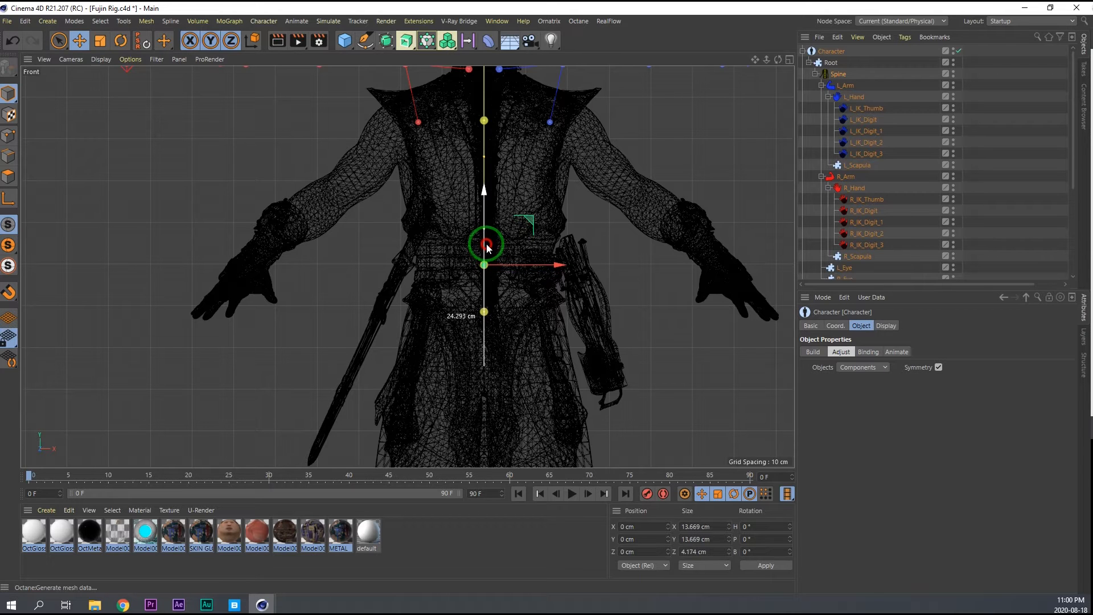
{"action": "left_click_drag", "start_coordinate": [487, 245], "coordinate": [851, 176]}
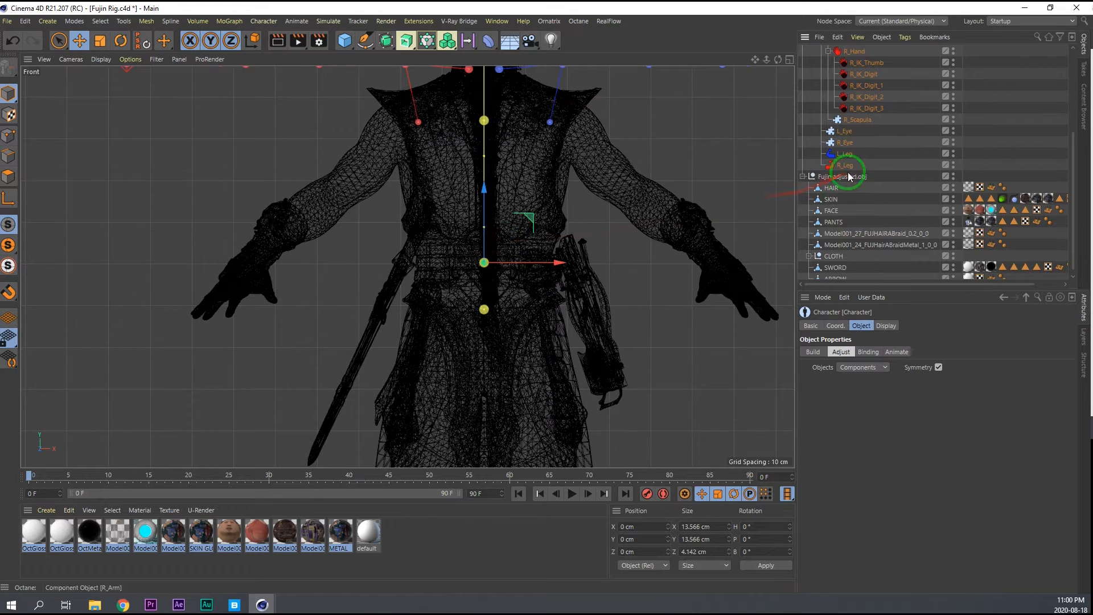
Hide the CLOTH group in the viewport and fit the left leg's top joint to the model's hip, shifting it outward about 3.9 cm.
{"action": "double_click", "coordinate": [953, 253], "text": "alt"}
{"action": "scroll", "coordinate": [535, 347], "scroll_direction": "up", "scroll_amount": 3}
{"action": "middle_click_drag", "start_coordinate": [523, 302], "coordinate": [498, 196], "text": "alt"}
{"action": "left_click_drag", "start_coordinate": [446, 154], "coordinate": [493, 287]}
{"action": "left_click_drag", "start_coordinate": [492, 372], "coordinate": [544, 156]}
{"action": "left_click", "coordinate": [485, 411]}
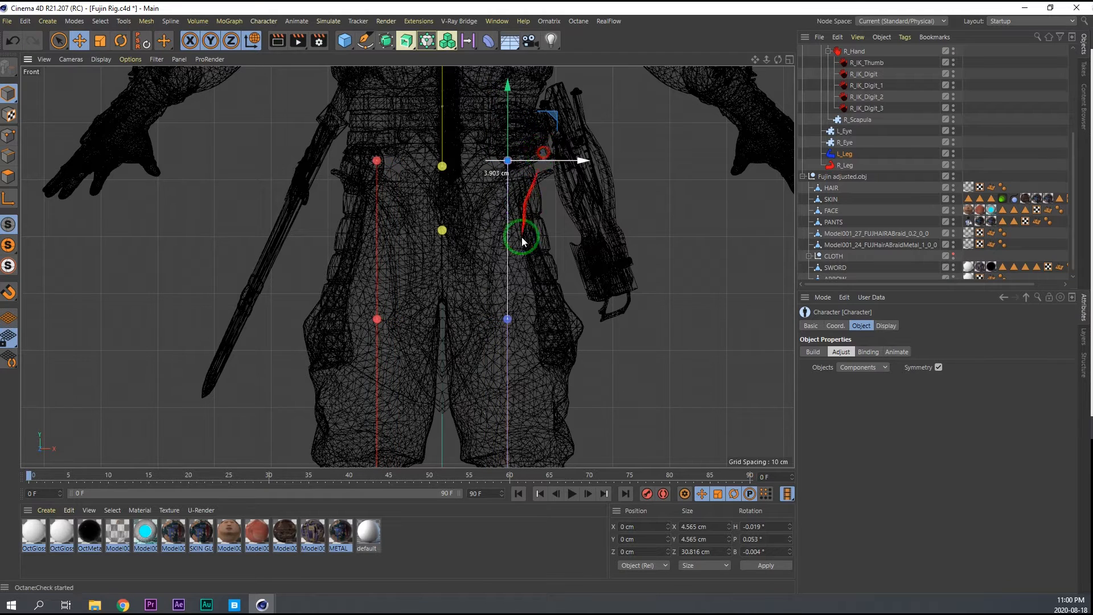
Position the left ankle joint at the model's ankle in the Front view so the leg joints follow the model's leg.
{"action": "middle_click_drag", "start_coordinate": [499, 305], "coordinate": [494, 229], "text": "alt"}
{"action": "scroll", "coordinate": [492, 225], "scroll_direction": "down", "scroll_amount": 3}
{"action": "left_click", "coordinate": [503, 238]}
{"action": "left_click_drag", "start_coordinate": [501, 215], "coordinate": [541, 348]}
{"action": "middle_click_drag", "start_coordinate": [505, 335], "coordinate": [503, 214], "text": "alt"}
{"action": "left_click_drag", "start_coordinate": [522, 364], "coordinate": [572, 419]}
{"action": "middle_click", "coordinate": [504, 304]}
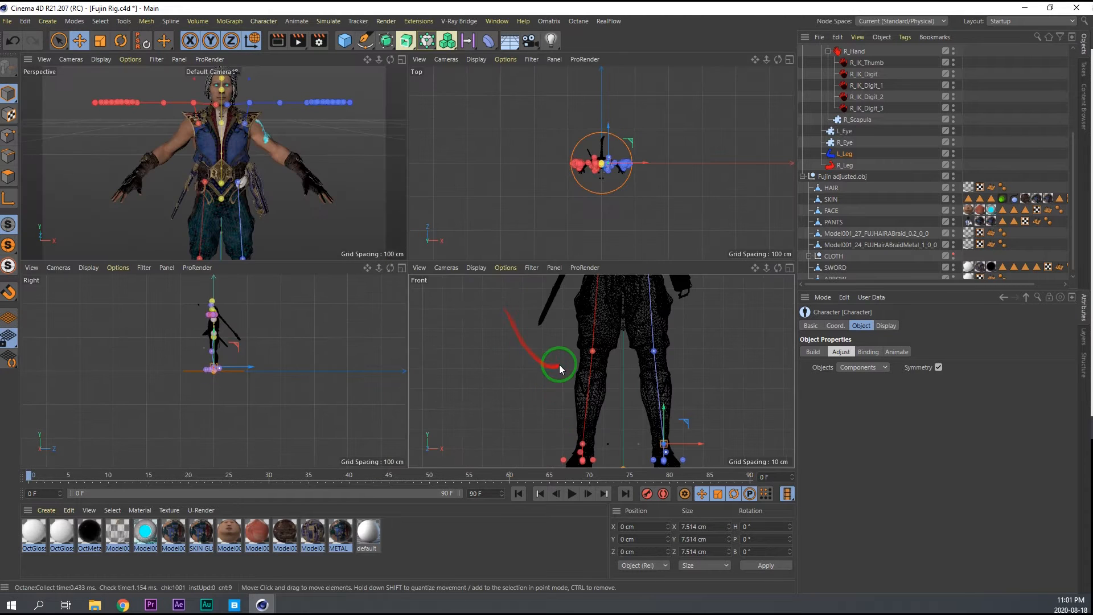
Align the left ankle joint with the model's ankle in the Right view.
{"action": "middle_click", "coordinate": [259, 364]}
{"action": "right_click_drag", "start_coordinate": [412, 198], "coordinate": [509, 150], "text": "alt"}
{"action": "middle_click_drag", "start_coordinate": [346, 225], "coordinate": [425, 250], "text": "alt"}
{"action": "right_click_drag", "start_coordinate": [424, 249], "coordinate": [364, 260], "text": "alt"}
{"action": "right_click_drag", "start_coordinate": [434, 293], "coordinate": [481, 279], "text": "alt"}
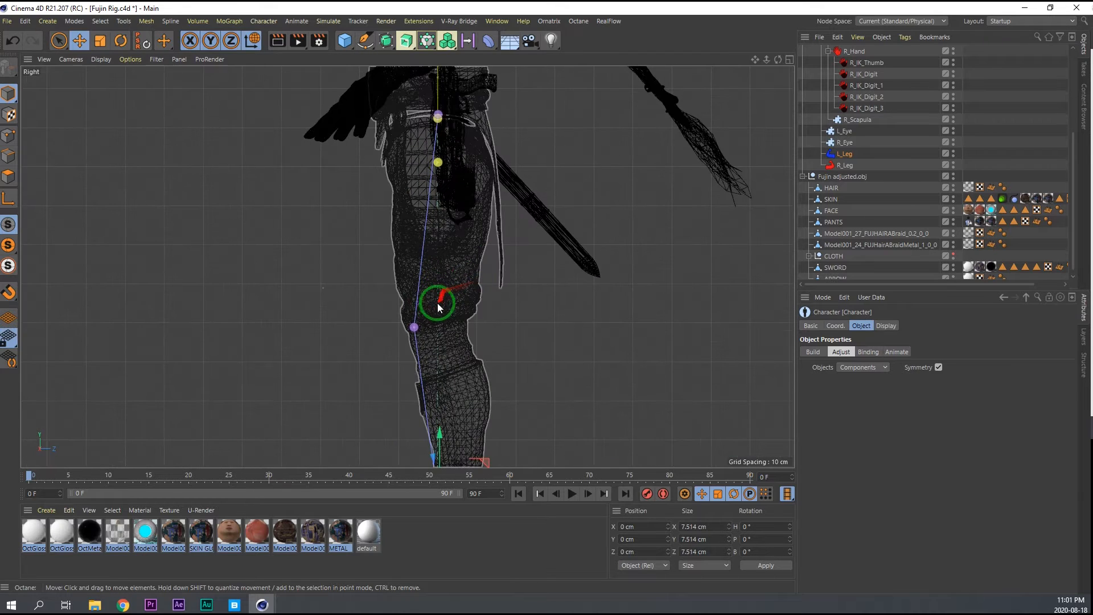
{"action": "middle_click_drag", "start_coordinate": [427, 282], "coordinate": [447, 249], "text": "alt"}
{"action": "middle_click_drag", "start_coordinate": [470, 394], "coordinate": [456, 311], "text": "alt"}
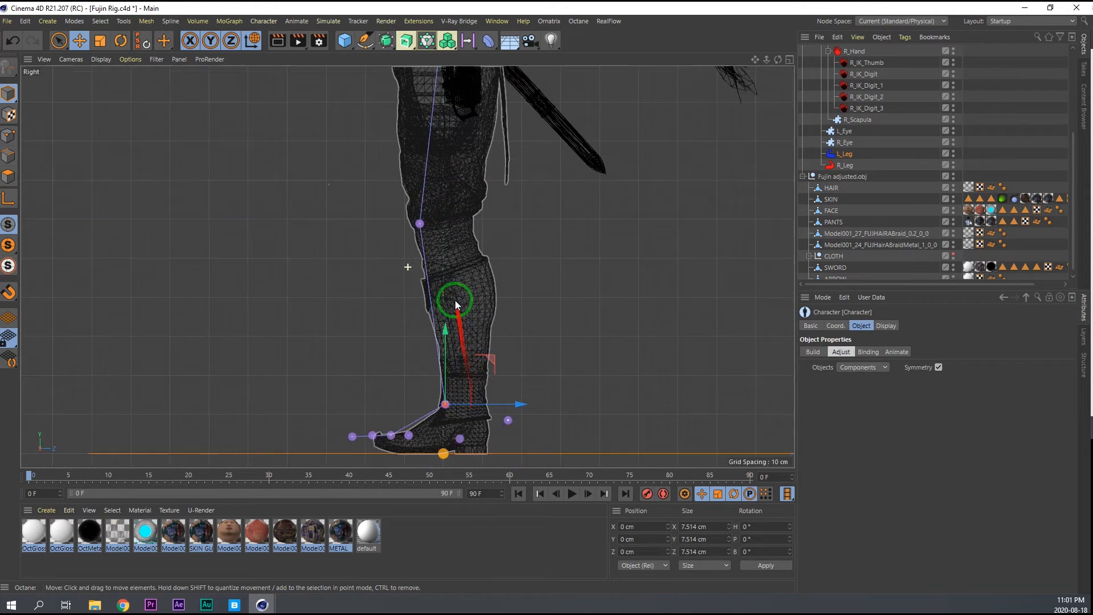
{"action": "left_click_drag", "start_coordinate": [472, 368], "coordinate": [475, 342]}
Move only the left leg's hip joint back about 5.4 cm in the Right view, leaving its child joints in place.
{"action": "middle_click_drag", "start_coordinate": [464, 265], "coordinate": [435, 473], "text": "alt"}
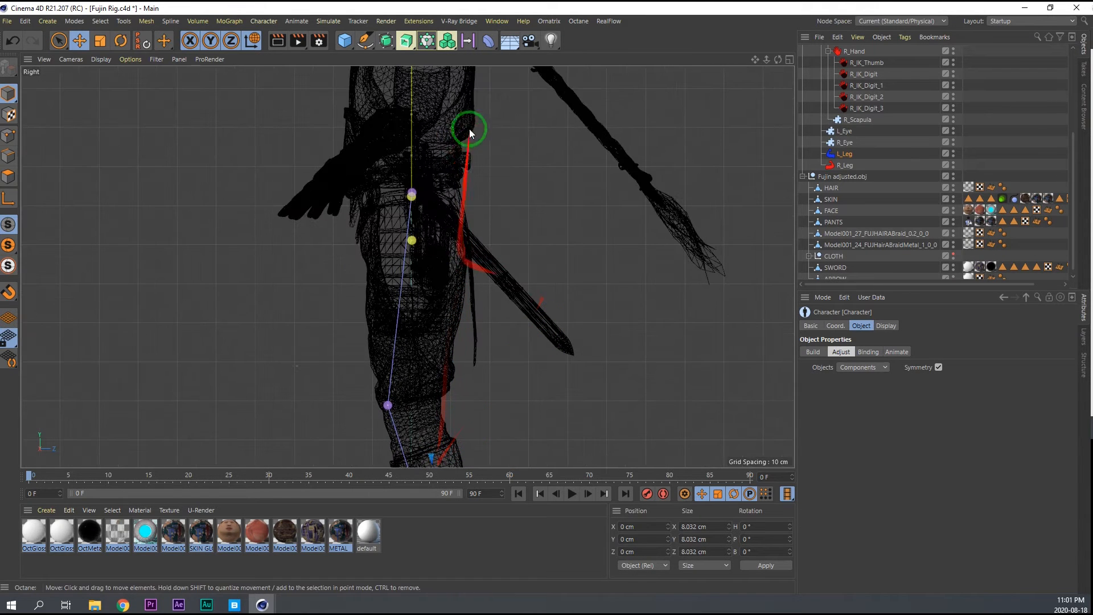
{"action": "left_click", "coordinate": [414, 193]}
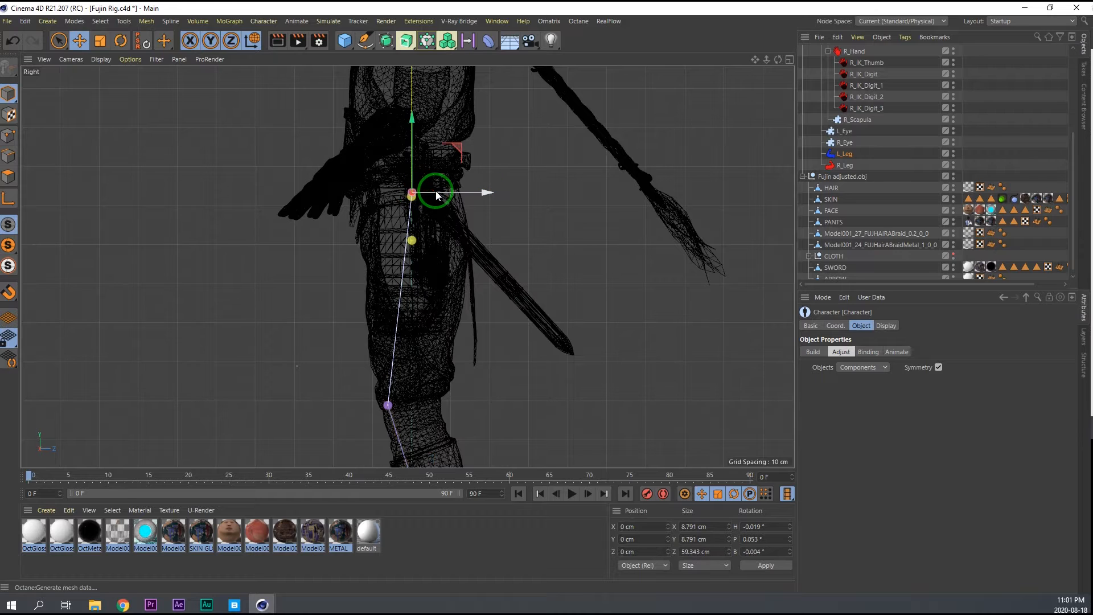
{"action": "key", "text": "7"}
{"action": "left_click_drag", "start_coordinate": [443, 190], "coordinate": [465, 192]}
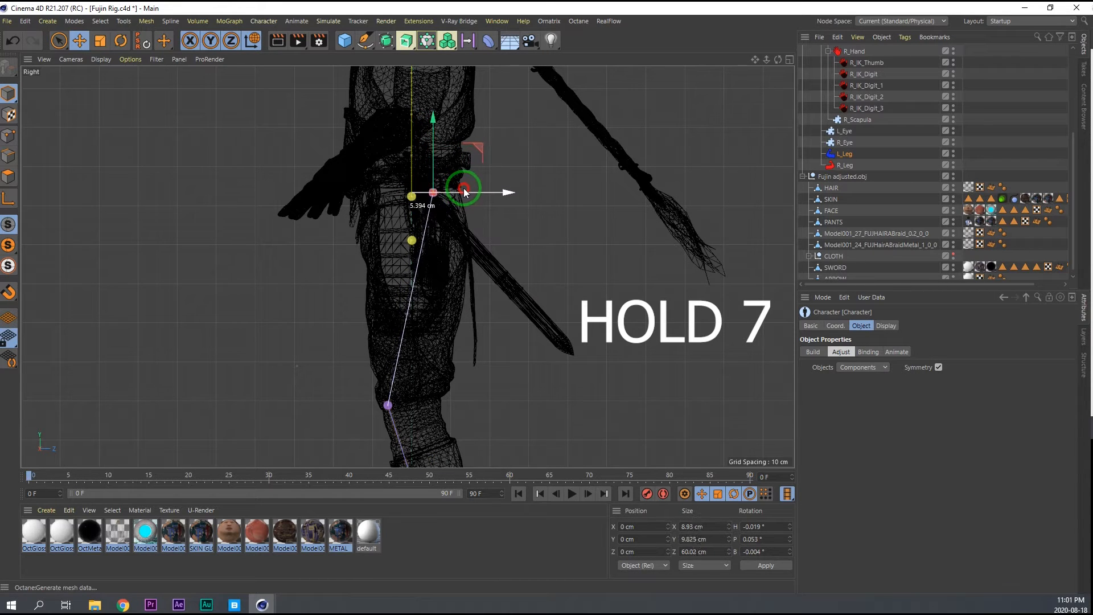
{"action": "left_click_drag", "start_coordinate": [464, 192], "coordinate": [464, 193]}
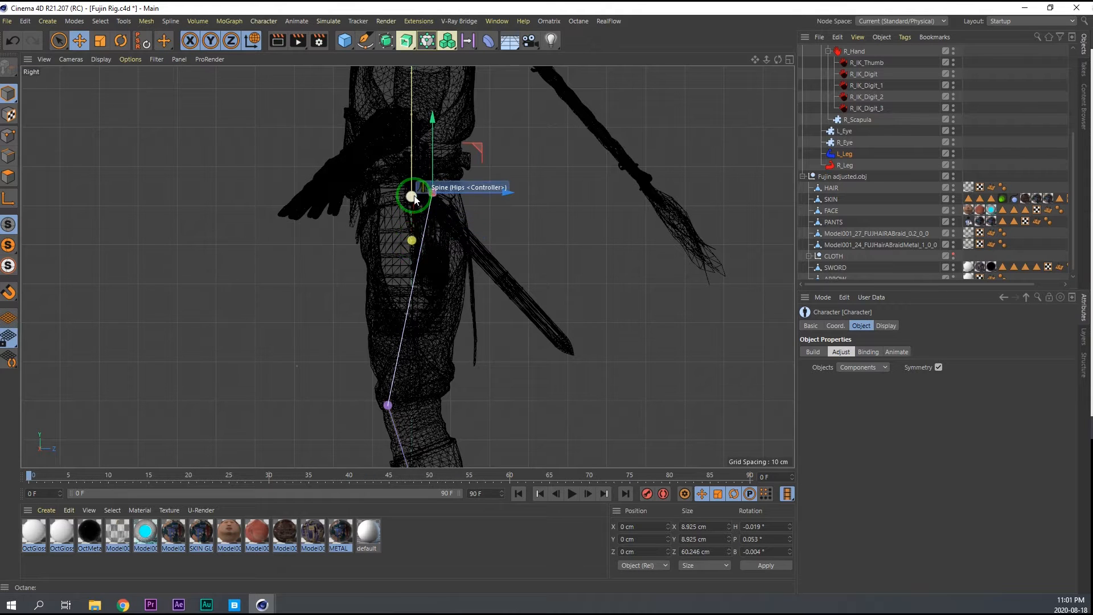
Lower only the right arm's inner collarbone joint to the model's collar area in the Front view, leaving the shoulder in place.
{"action": "middle_click_drag", "start_coordinate": [401, 209], "coordinate": [422, 363], "text": "alt"}
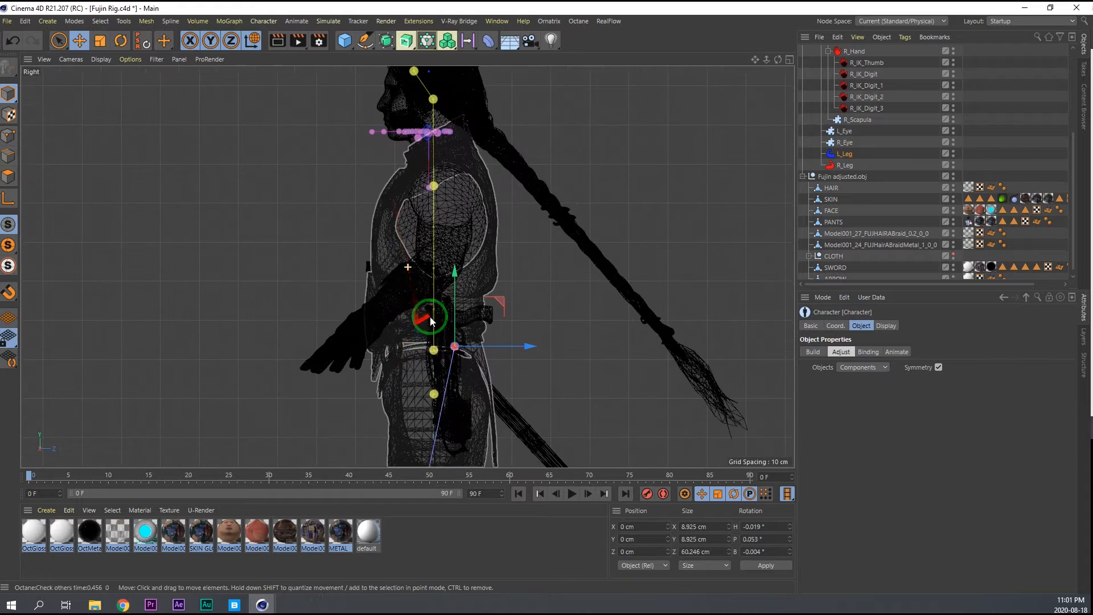
{"action": "middle_click", "coordinate": [466, 229]}
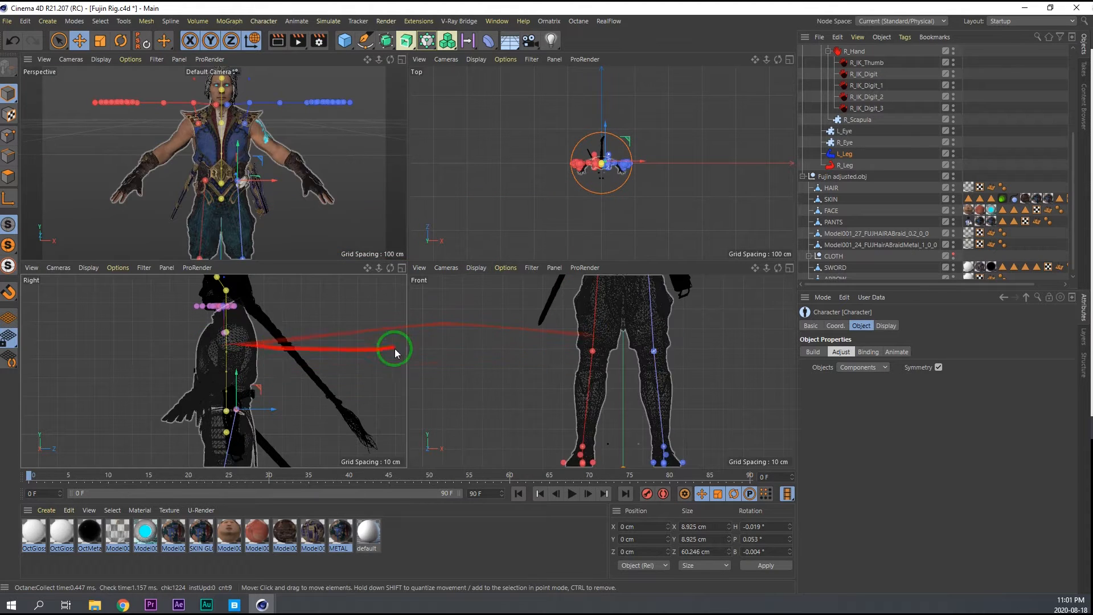
{"action": "middle_click", "coordinate": [524, 344]}
{"action": "middle_click_drag", "start_coordinate": [394, 244], "coordinate": [411, 285], "text": "alt"}
{"action": "scroll", "coordinate": [433, 294], "scroll_direction": "down", "scroll_amount": 5}
{"action": "scroll", "coordinate": [450, 196], "scroll_direction": "up", "scroll_amount": 8}
{"action": "middle_click_drag", "start_coordinate": [451, 199], "coordinate": [434, 275], "text": "alt"}
{"action": "scroll", "coordinate": [435, 279], "scroll_direction": "down", "scroll_amount": 6}
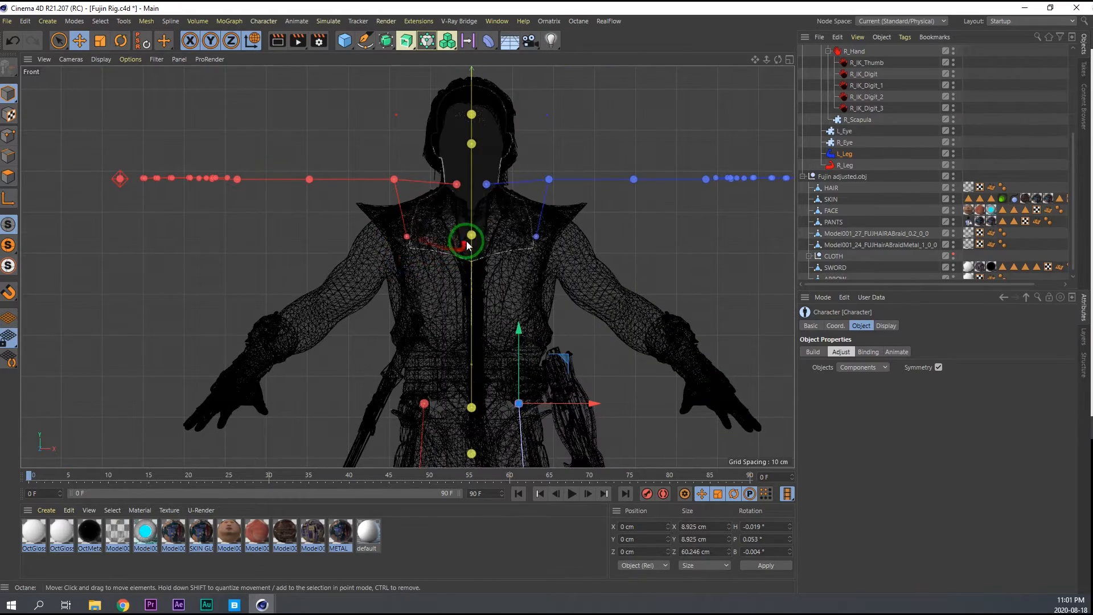
{"action": "left_click_drag", "start_coordinate": [455, 184], "coordinate": [457, 187]}
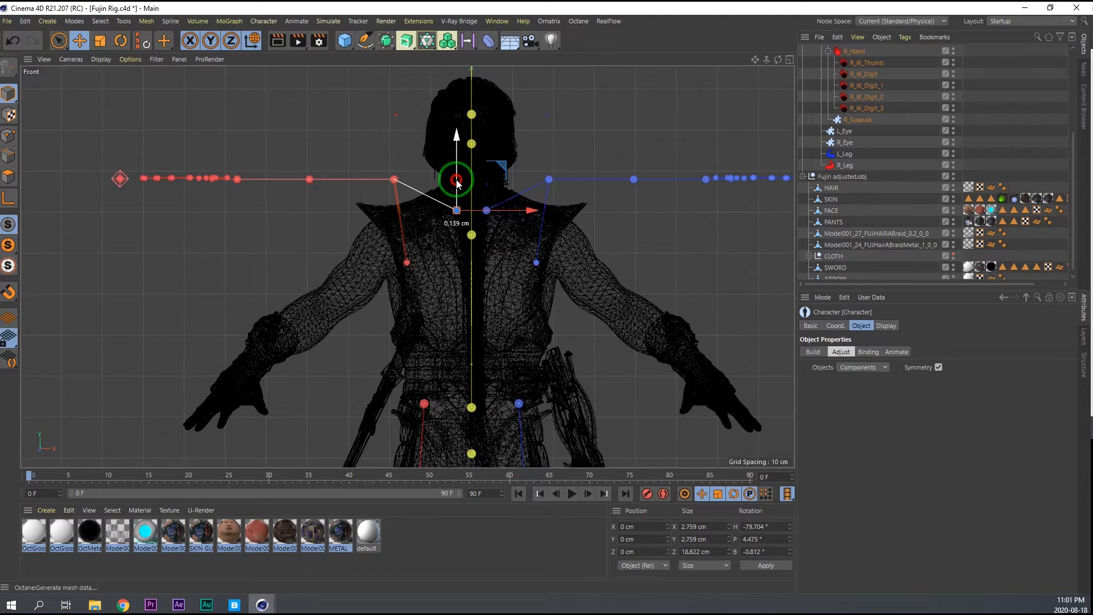
{"action": "scroll", "coordinate": [450, 208], "scroll_direction": "up", "scroll_amount": 8}
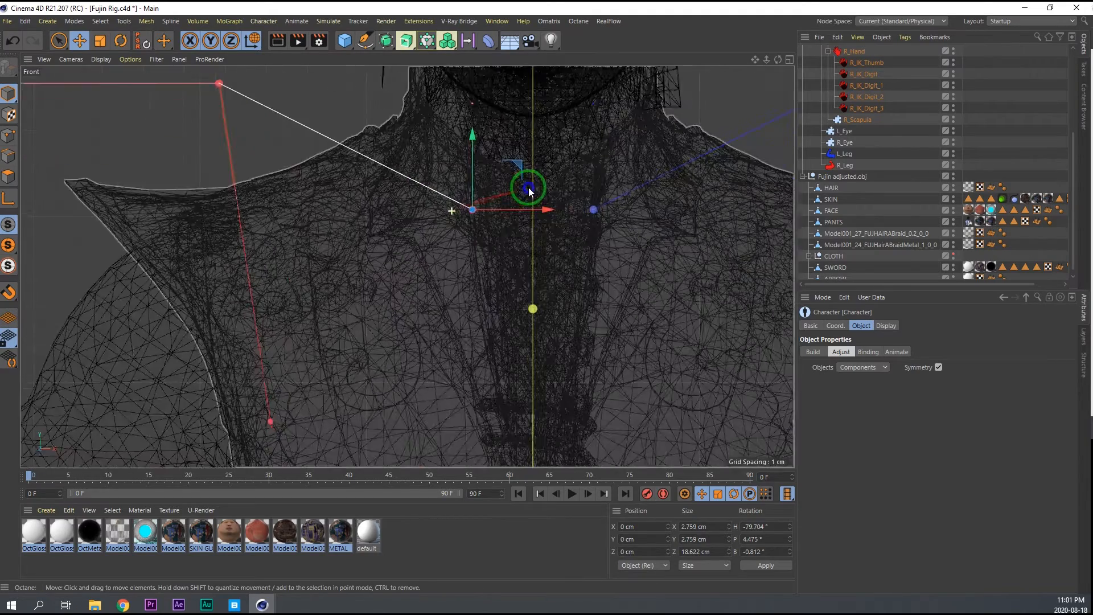
{"action": "scroll", "coordinate": [504, 197], "scroll_direction": "down", "scroll_amount": 3}
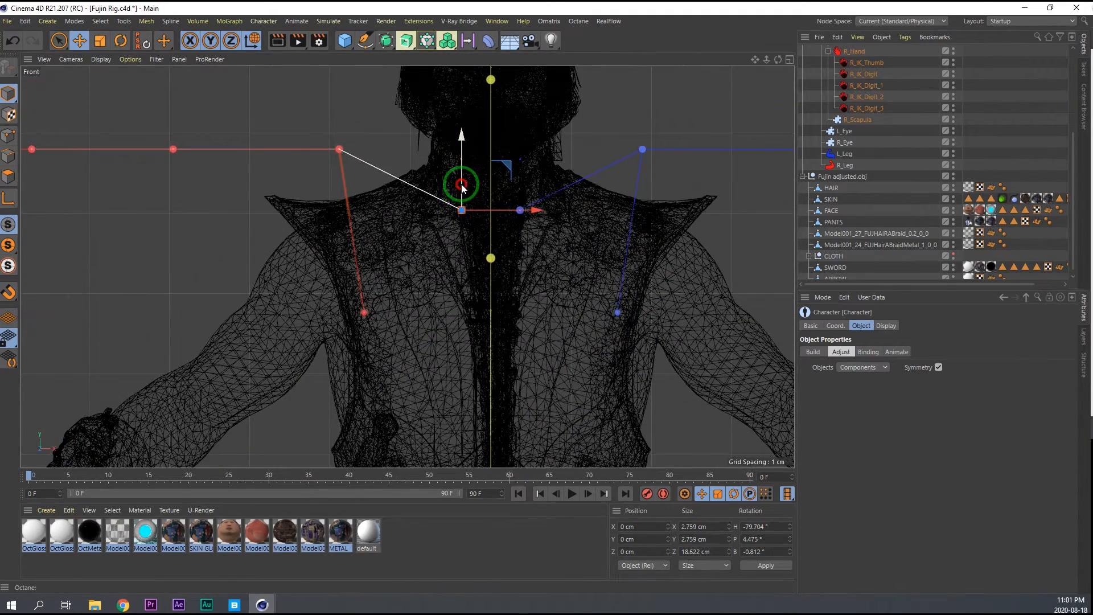
Lower the right shoulder joint to the model's armpit height in the Front view.
{"action": "left_click", "coordinate": [340, 149]}
{"action": "left_click_drag", "start_coordinate": [340, 120], "coordinate": [336, 245]}
{"action": "middle_click_drag", "start_coordinate": [396, 307], "coordinate": [394, 248], "text": "alt"}
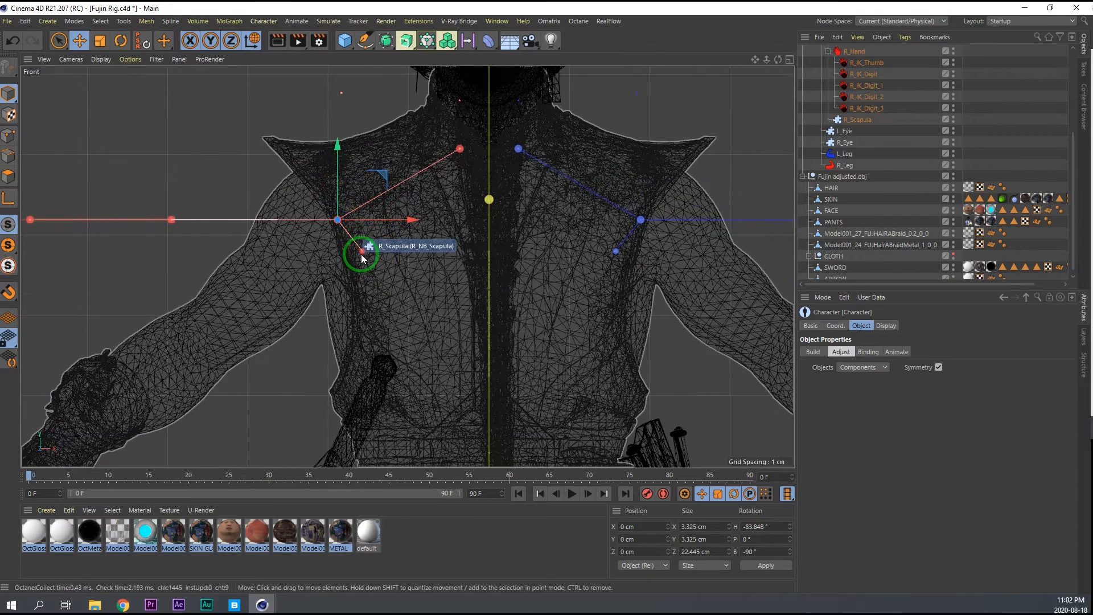
Lower the right scapula joint below the shoulder and shift it outward about 0.6 cm.
{"action": "left_click", "coordinate": [364, 252]}
{"action": "left_click", "coordinate": [364, 253]}
{"action": "left_click_drag", "start_coordinate": [366, 220], "coordinate": [367, 264]}
{"action": "left_click_drag", "start_coordinate": [414, 305], "coordinate": [410, 304]}
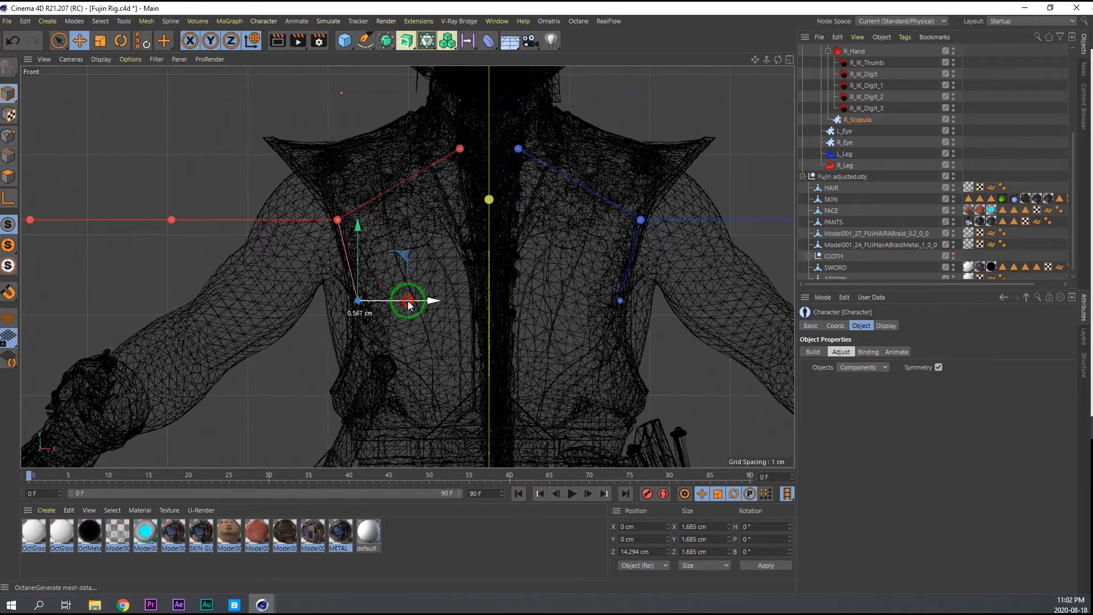
Rotate the right shoulder joint downward about 42° so the arm joints follow the model's arm in the Front view.
{"action": "middle_click_drag", "start_coordinate": [398, 256], "coordinate": [476, 199], "text": "alt"}
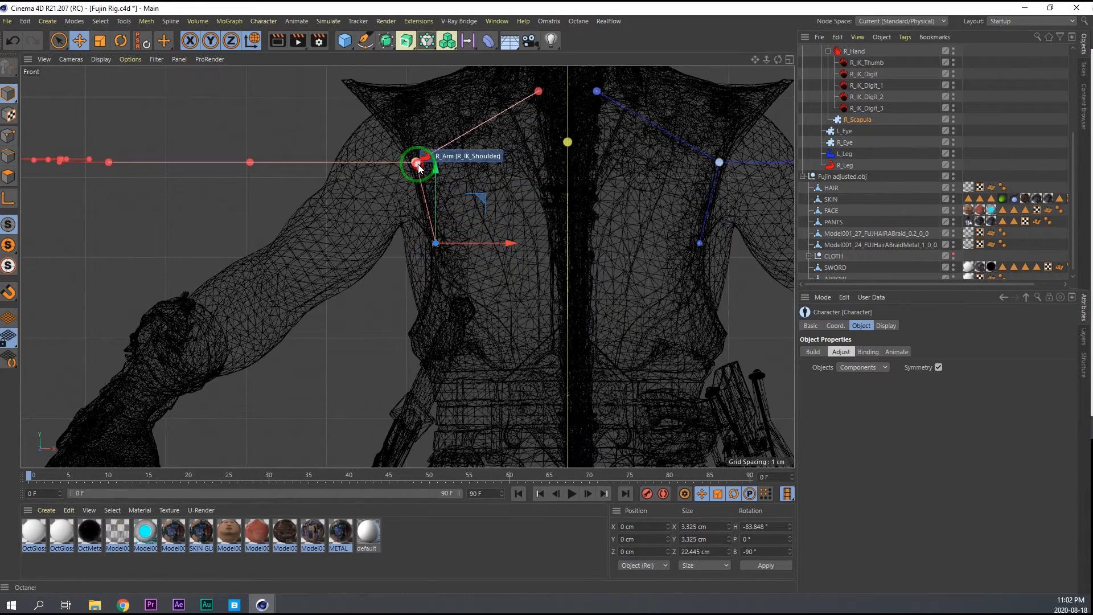
{"action": "left_click", "coordinate": [419, 168]}
{"action": "key", "text": "r"}
{"action": "left_click_drag", "start_coordinate": [392, 201], "coordinate": [427, 202]}
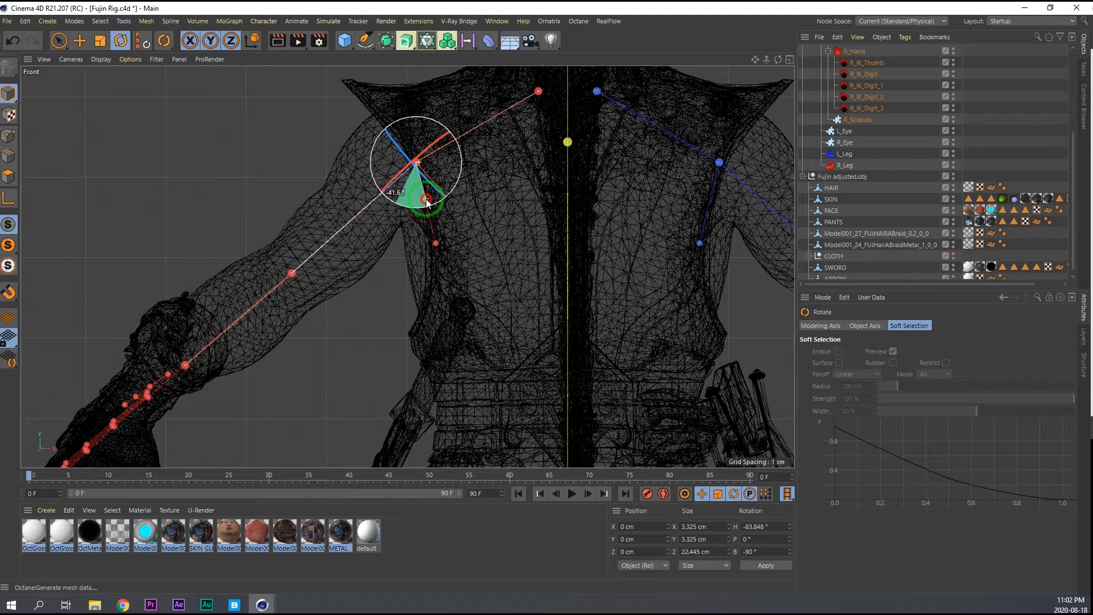
{"action": "left_click_drag", "start_coordinate": [427, 202], "coordinate": [426, 205]}
Slide the right elbow joint down the arm to the model's elbow and shorten the forearm towards it.
{"action": "middle_click_drag", "start_coordinate": [318, 270], "coordinate": [355, 222], "text": "alt"}
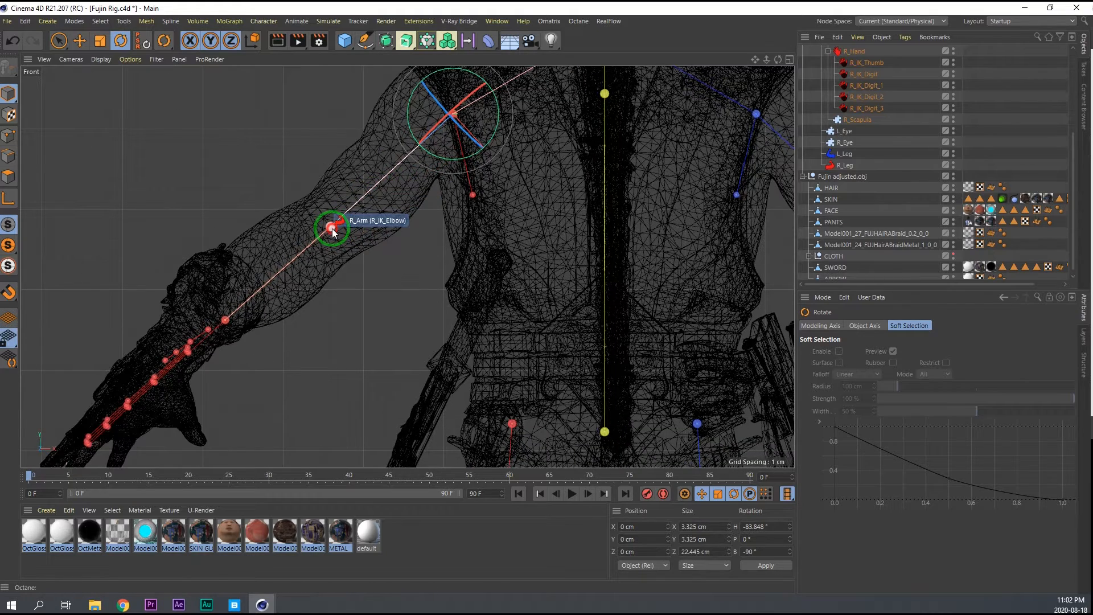
{"action": "key", "text": "e"}
{"action": "left_click_drag", "start_coordinate": [333, 232], "coordinate": [280, 277]}
{"action": "middle_click_drag", "start_coordinate": [279, 259], "coordinate": [350, 180], "text": "alt"}
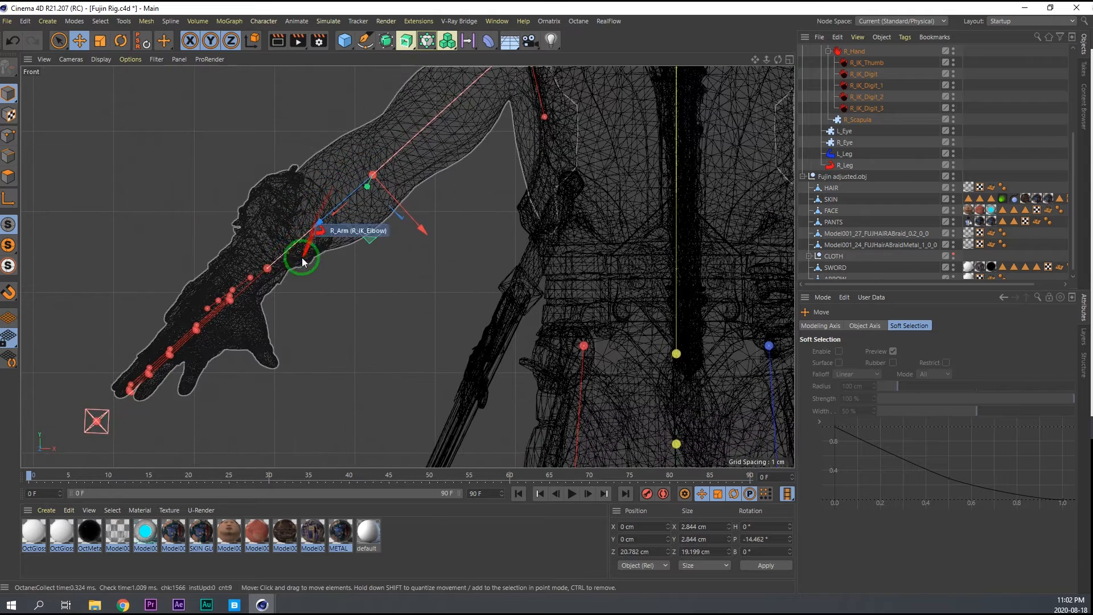
{"action": "mouse_move", "coordinate": [269, 271]}
{"action": "left_mouse_down"}
{"action": "mouse_move", "coordinate": [253, 279]}
{"action": "mouse_move", "coordinate": [266, 276]}
{"action": "left_mouse_up"}
Rotate the right elbow joint slightly to align the forearm and hand with the model in the Front view, and save the file.
{"action": "left_click", "coordinate": [371, 177]}
{"action": "key", "text": "r"}
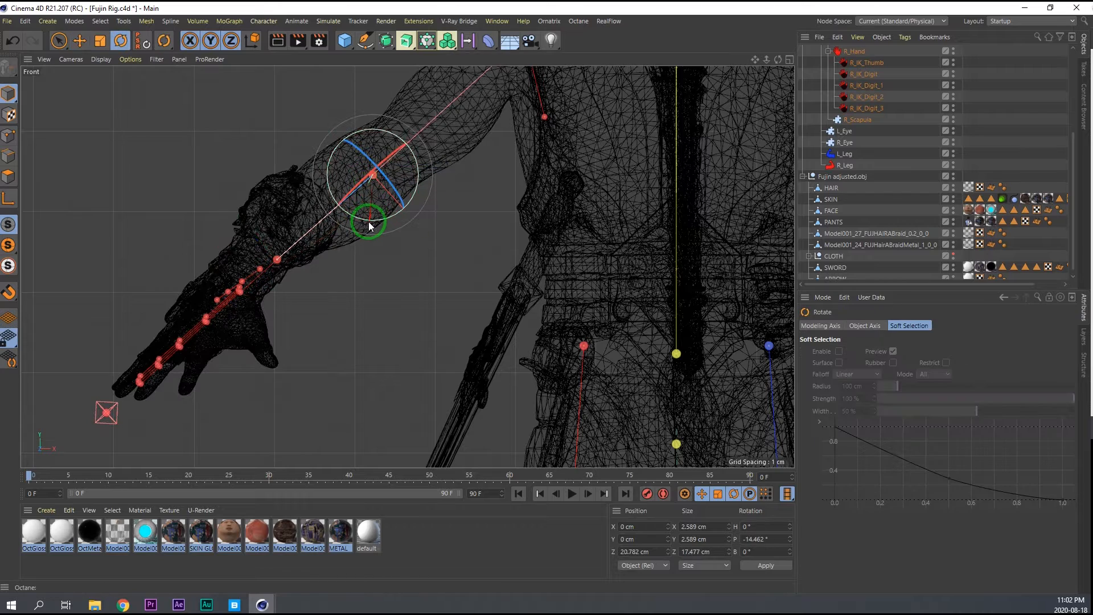
{"action": "left_click_drag", "start_coordinate": [367, 224], "coordinate": [366, 223]}
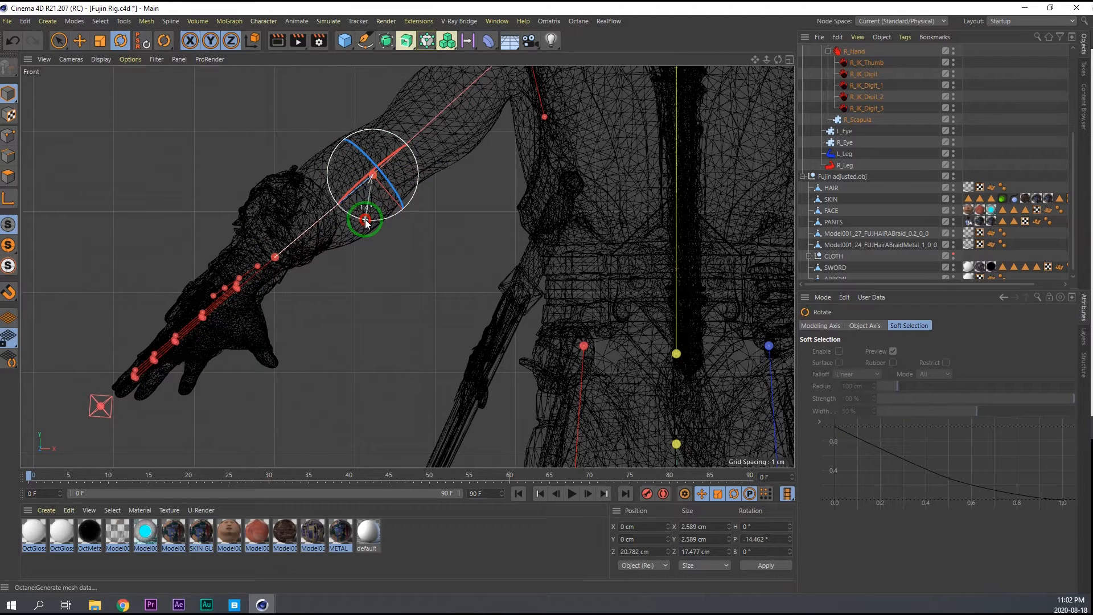
{"action": "scroll", "coordinate": [483, 252], "scroll_direction": "down", "scroll_amount": 8}
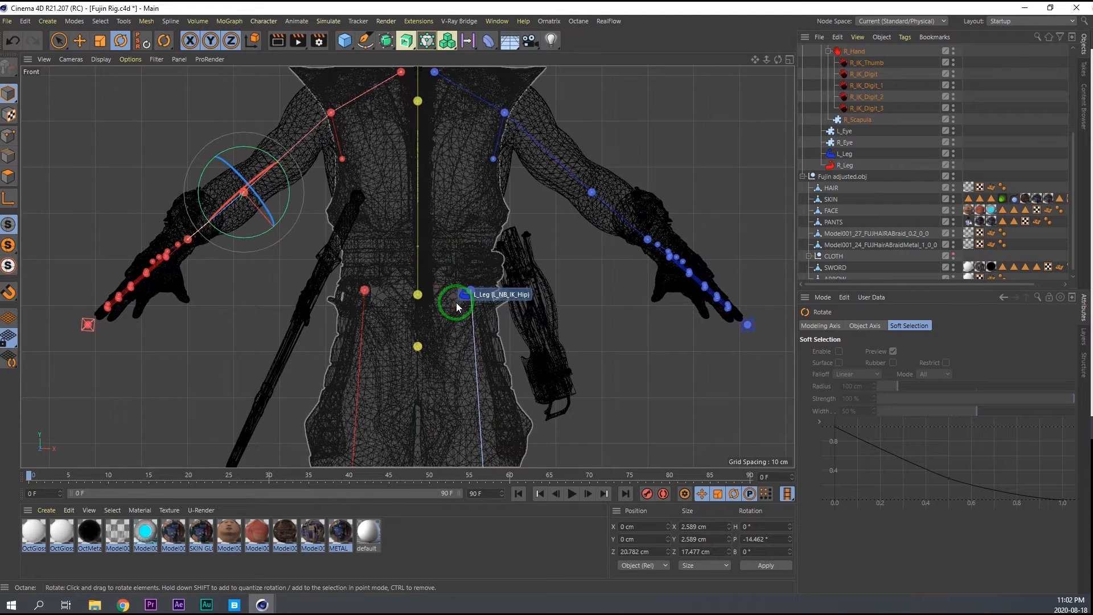
{"action": "middle_click", "coordinate": [456, 306]}
{"action": "key", "text": "ctrl+s"}
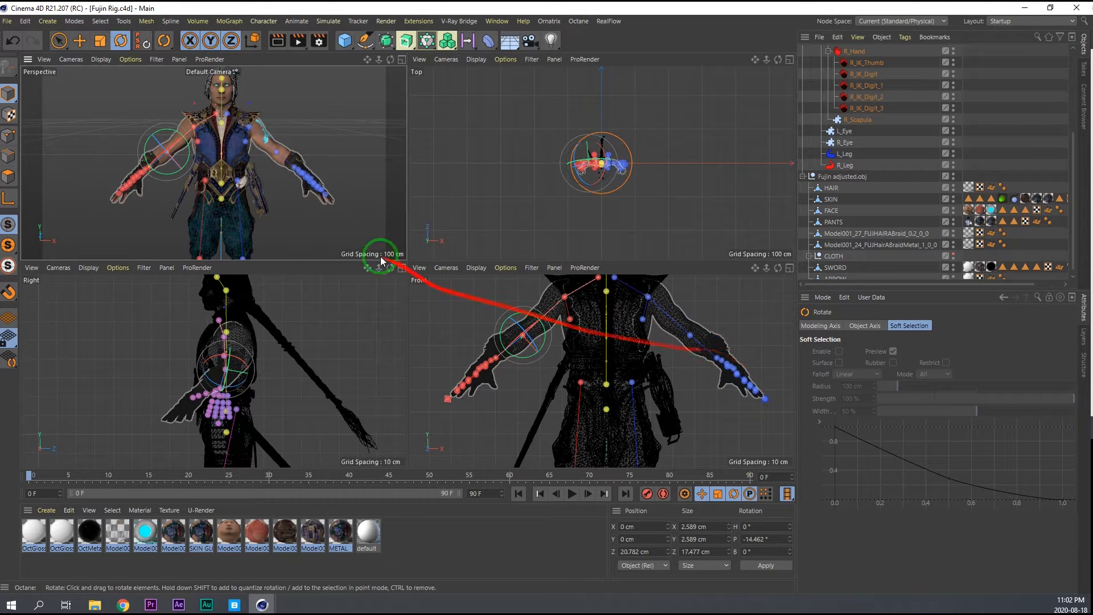
Rotate the right elbow joint about 29° forward in the Top view so the forearm follows the model's arm.
{"action": "scroll", "coordinate": [586, 182], "scroll_direction": "up", "scroll_amount": 10}
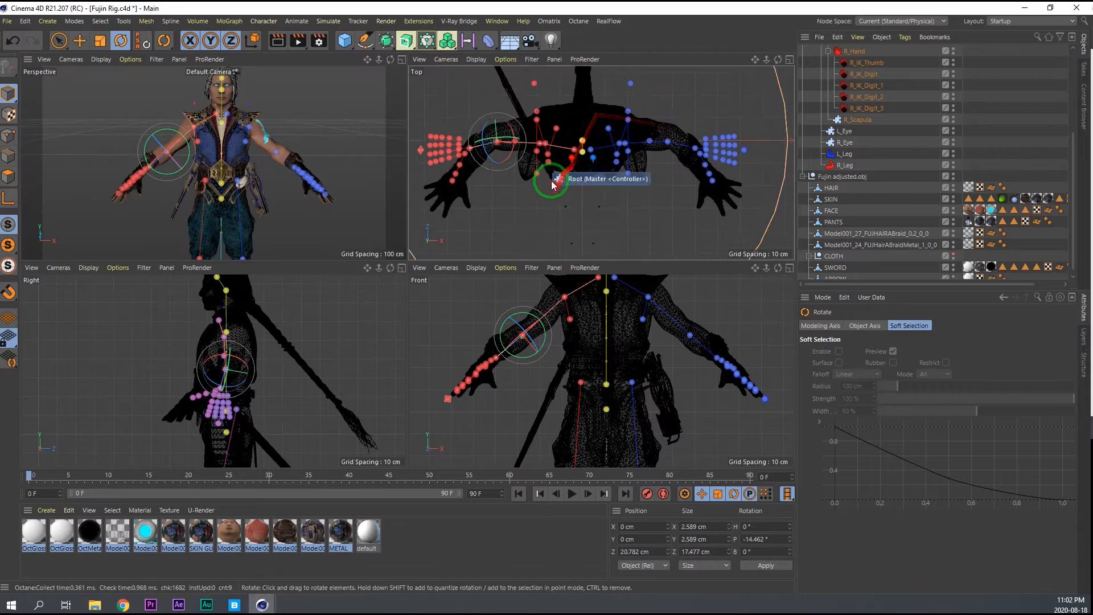
{"action": "middle_click", "coordinate": [596, 169]}
{"action": "scroll", "coordinate": [596, 169], "scroll_direction": "down", "scroll_amount": 6}
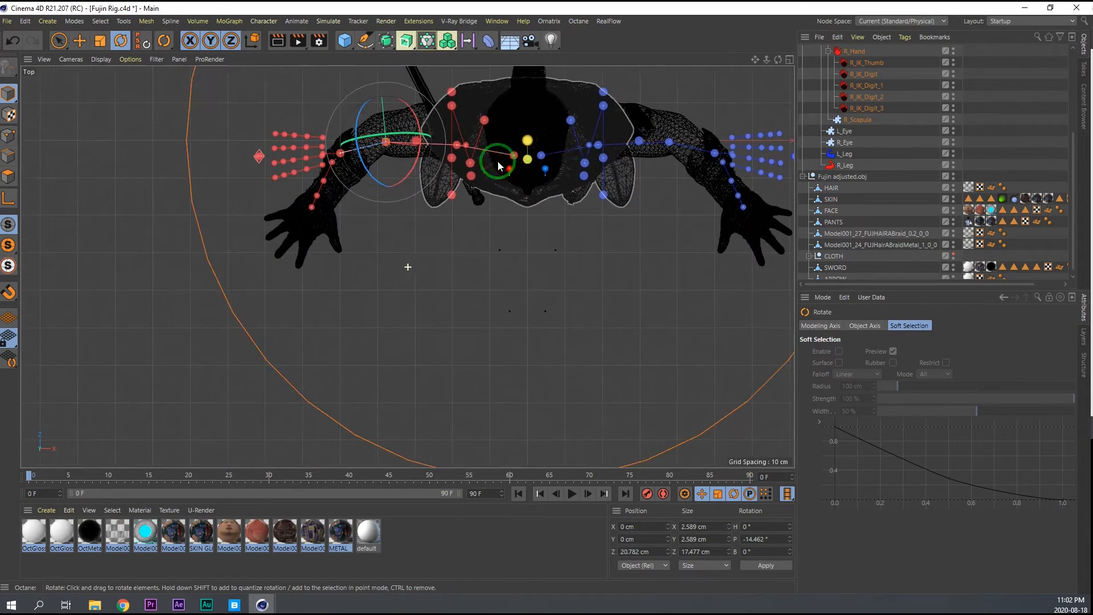
{"action": "scroll", "coordinate": [405, 152], "scroll_direction": "up", "scroll_amount": 6}
{"action": "left_click_drag", "start_coordinate": [406, 153], "coordinate": [359, 186]}
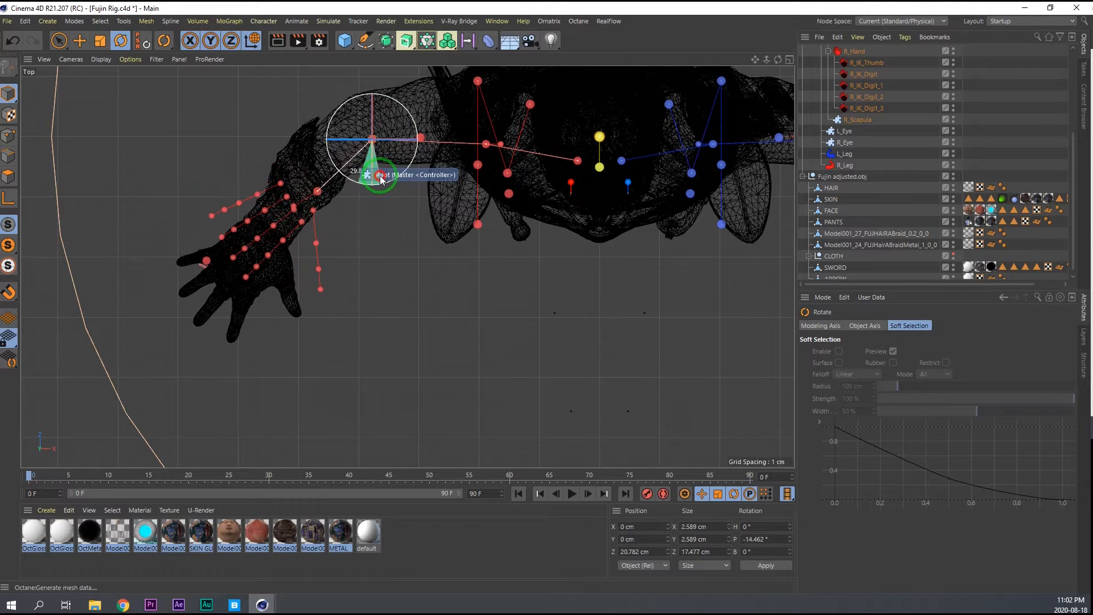
{"action": "left_click_drag", "start_coordinate": [381, 179], "coordinate": [381, 180]}
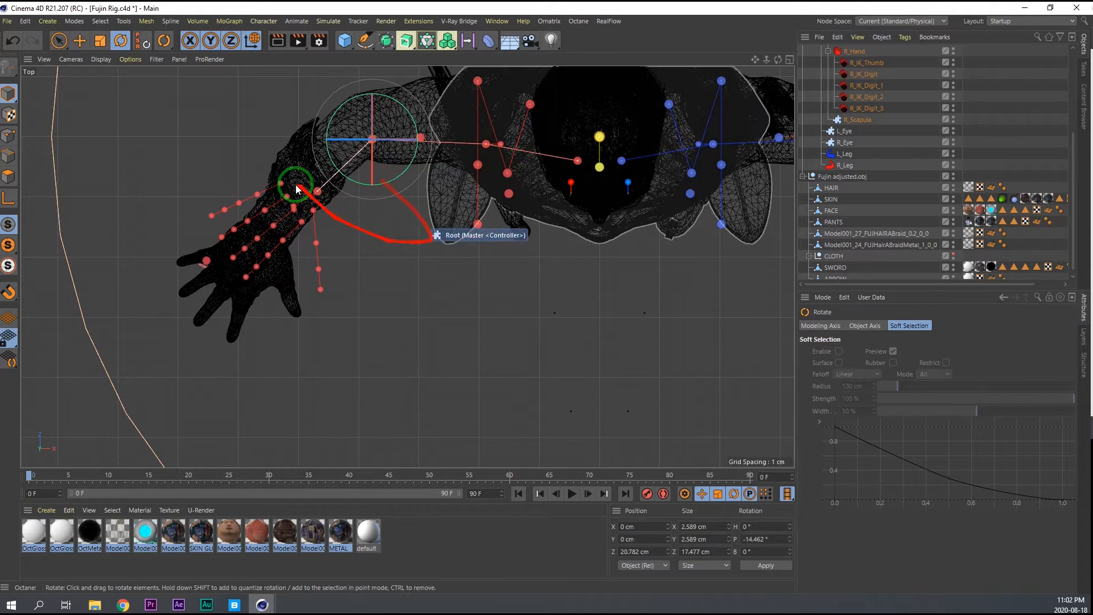
Move the right wrist joint further along the forearm to the model's wrist, placing it in the Perspective view.
{"action": "middle_click", "coordinate": [330, 197]}
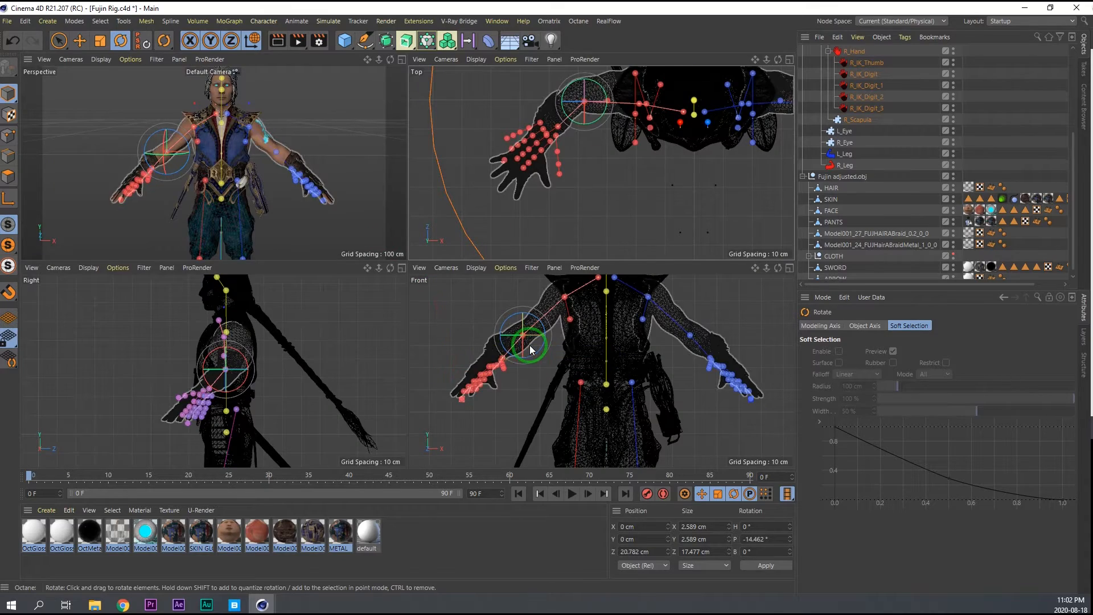
{"action": "middle_click", "coordinate": [452, 334]}
{"action": "scroll", "coordinate": [322, 197], "scroll_direction": "up", "scroll_amount": 5}
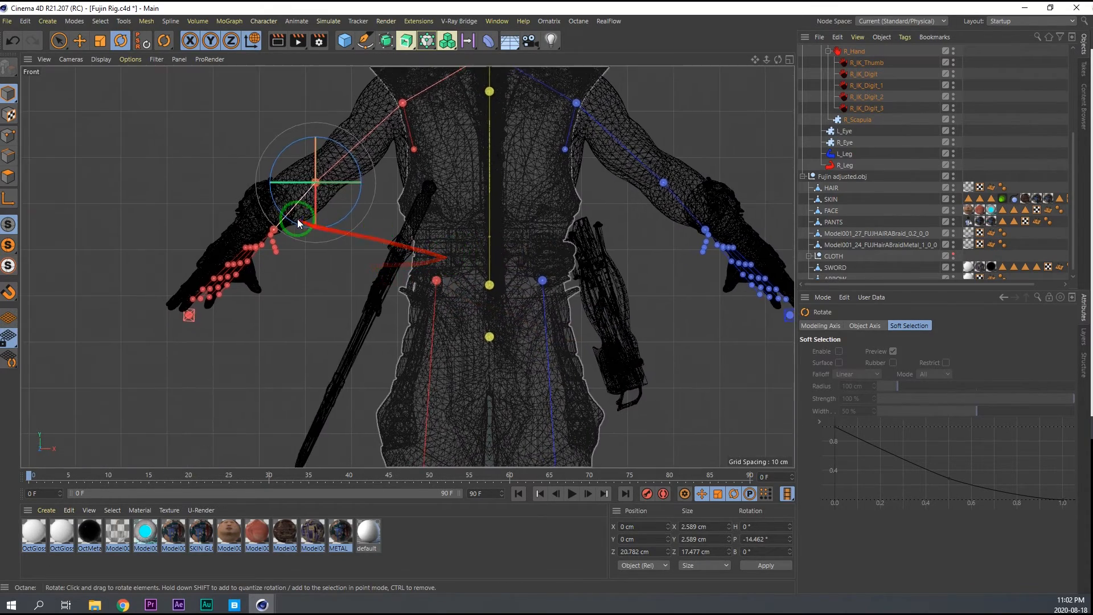
{"action": "left_click", "coordinate": [243, 245]}
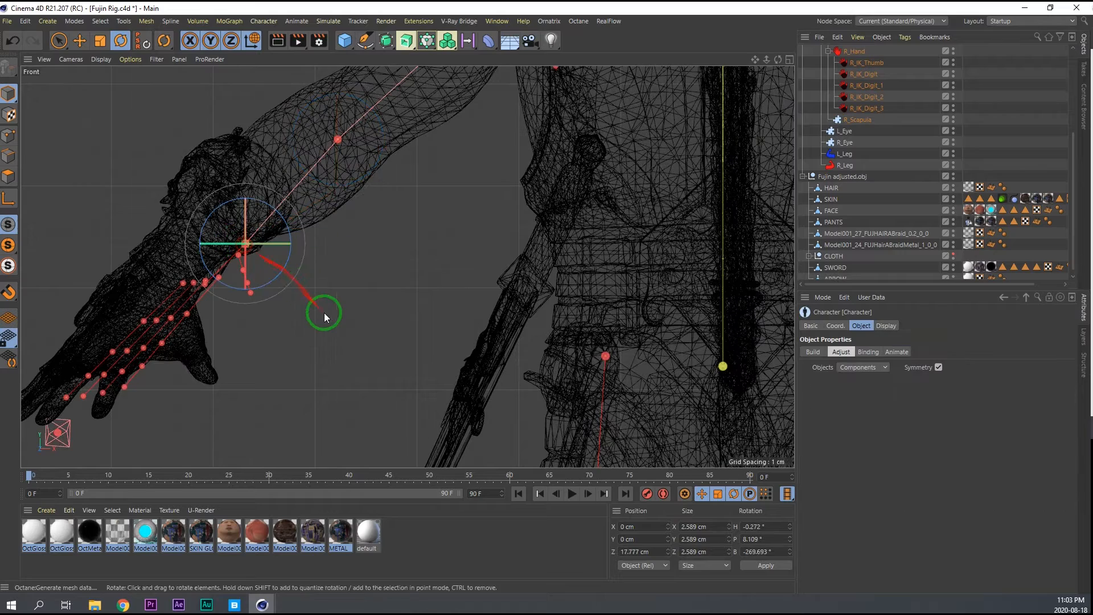
{"action": "middle_click", "coordinate": [324, 313]}
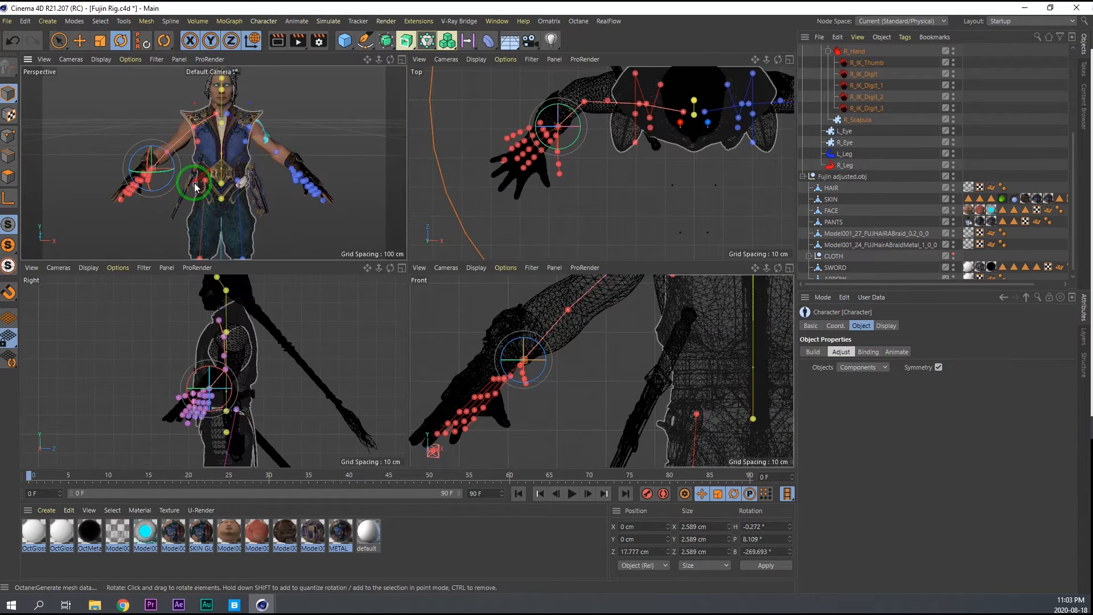
{"action": "middle_click", "coordinate": [194, 183]}
{"action": "scroll", "coordinate": [282, 264], "scroll_direction": "up", "scroll_amount": 4}
{"action": "left_click_drag", "start_coordinate": [282, 264], "coordinate": [104, 260], "text": "alt"}
{"action": "scroll", "coordinate": [280, 282], "scroll_direction": "up", "scroll_amount": 4}
{"action": "middle_click_drag", "start_coordinate": [365, 309], "coordinate": [408, 251], "text": "alt"}
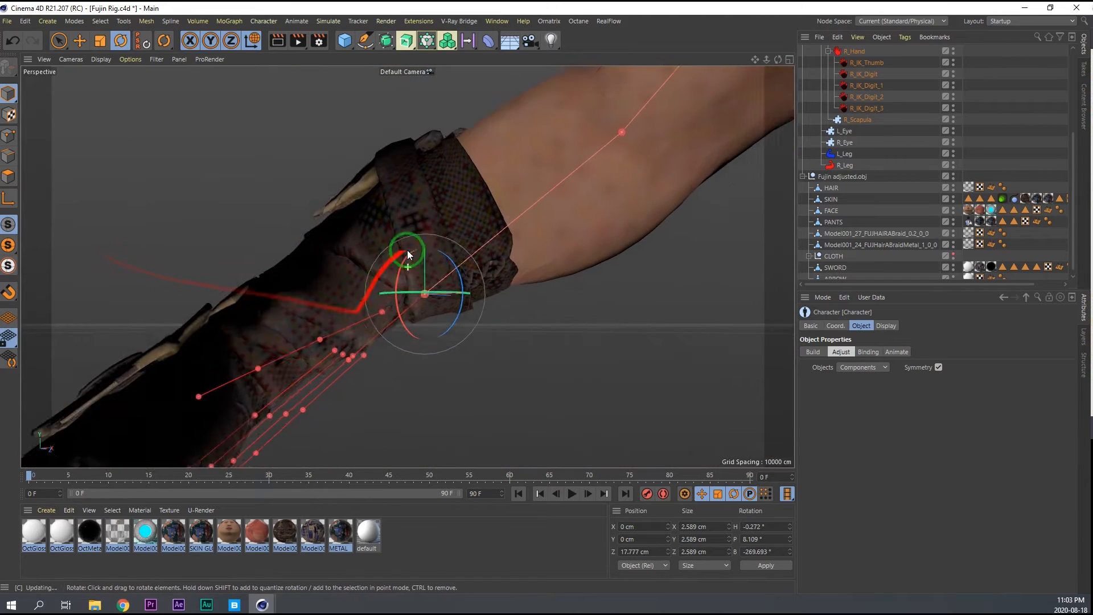
{"action": "scroll", "coordinate": [407, 250], "scroll_direction": "down", "scroll_amount": 2}
{"action": "key", "text": "e"}
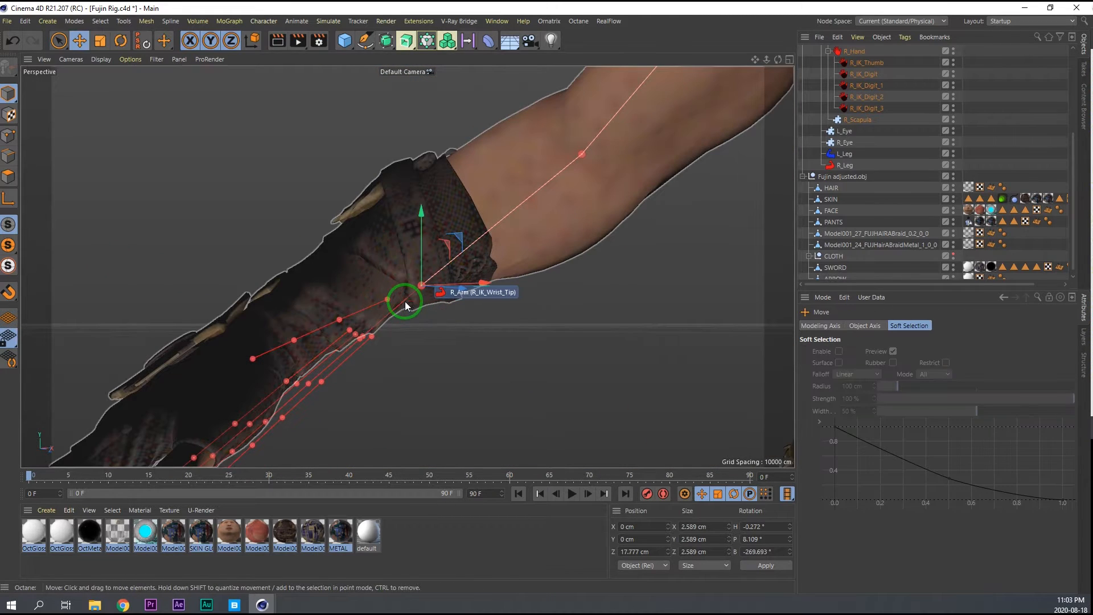
{"action": "left_click_drag", "start_coordinate": [405, 303], "coordinate": [297, 308]}
{"action": "middle_click_drag", "start_coordinate": [366, 283], "coordinate": [426, 228], "text": "alt"}
{"action": "mouse_move", "coordinate": [391, 259]}
{"action": "left_mouse_down"}
{"action": "mouse_move", "coordinate": [331, 301]}
{"action": "mouse_move", "coordinate": [326, 260]}
{"action": "mouse_move", "coordinate": [486, 313]}
{"action": "mouse_move", "coordinate": [554, 323]}
{"action": "left_mouse_up"}
{"action": "scroll", "coordinate": [353, 279], "scroll_direction": "down", "scroll_amount": 4}
Rotate the right wrist joint horizontally so the hand and finger joints point along the model's hand.
{"action": "left_click_drag", "start_coordinate": [264, 277], "coordinate": [308, 277]}
{"action": "key", "text": "r"}
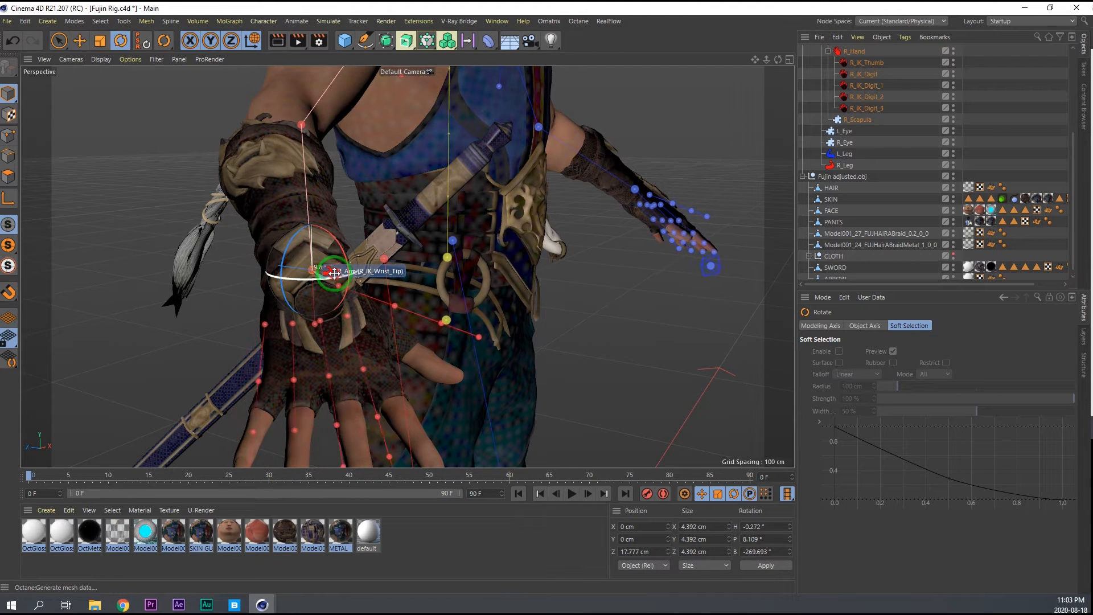
{"action": "middle_click", "coordinate": [335, 273]}
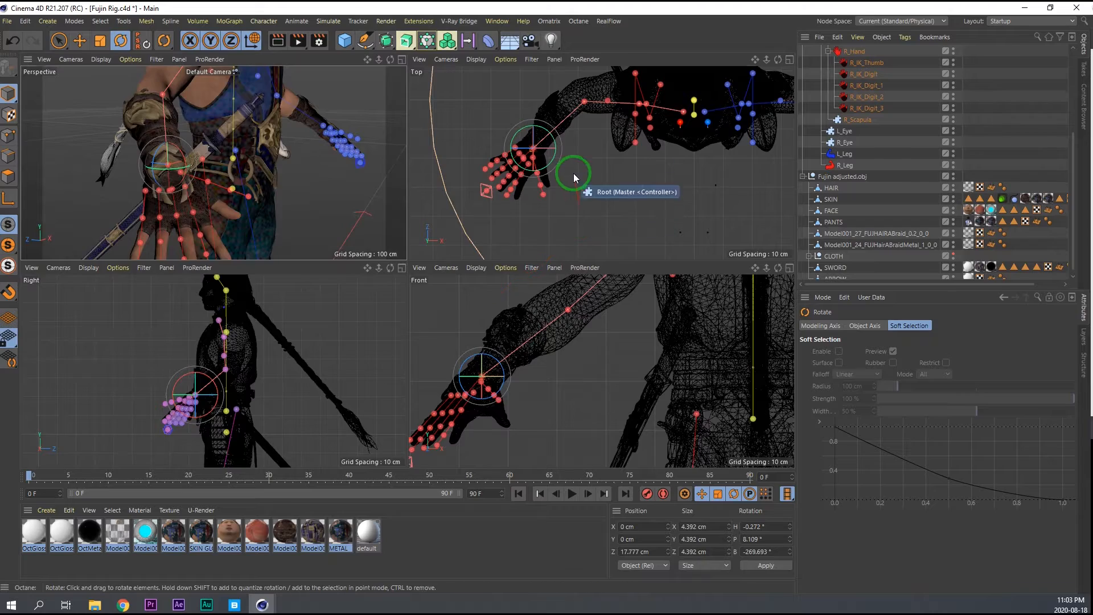
Examine how the wrist and finger joints line up with both of the model's arms in the Top view.
{"action": "middle_click", "coordinate": [575, 181]}
{"action": "scroll", "coordinate": [293, 228], "scroll_direction": "up", "scroll_amount": 3}
{"action": "scroll", "coordinate": [292, 228], "scroll_direction": "down", "scroll_amount": 4}
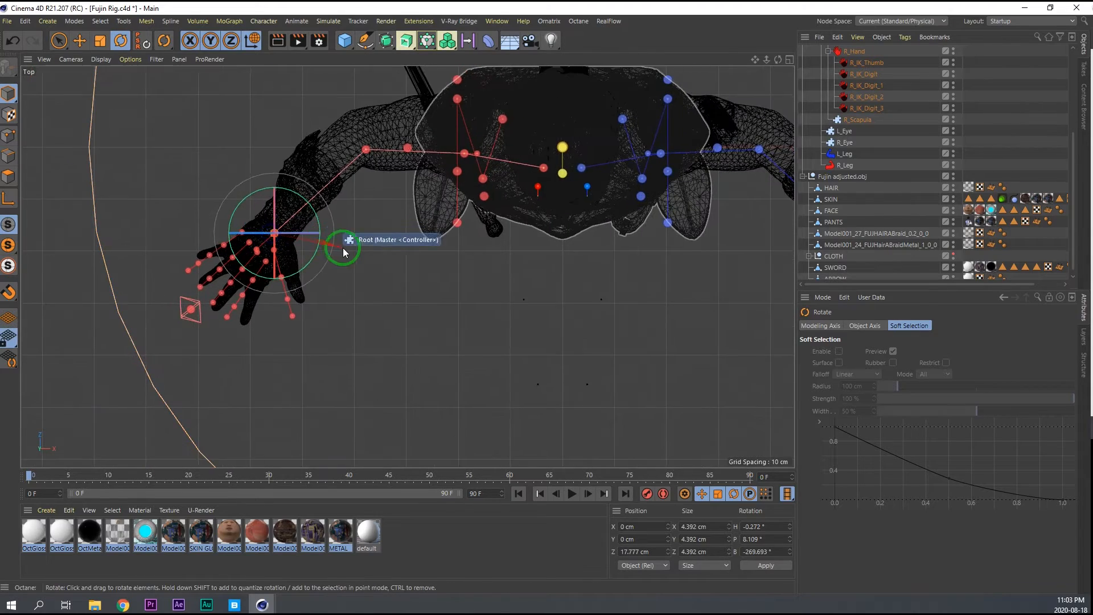
{"action": "middle_click", "coordinate": [439, 268]}
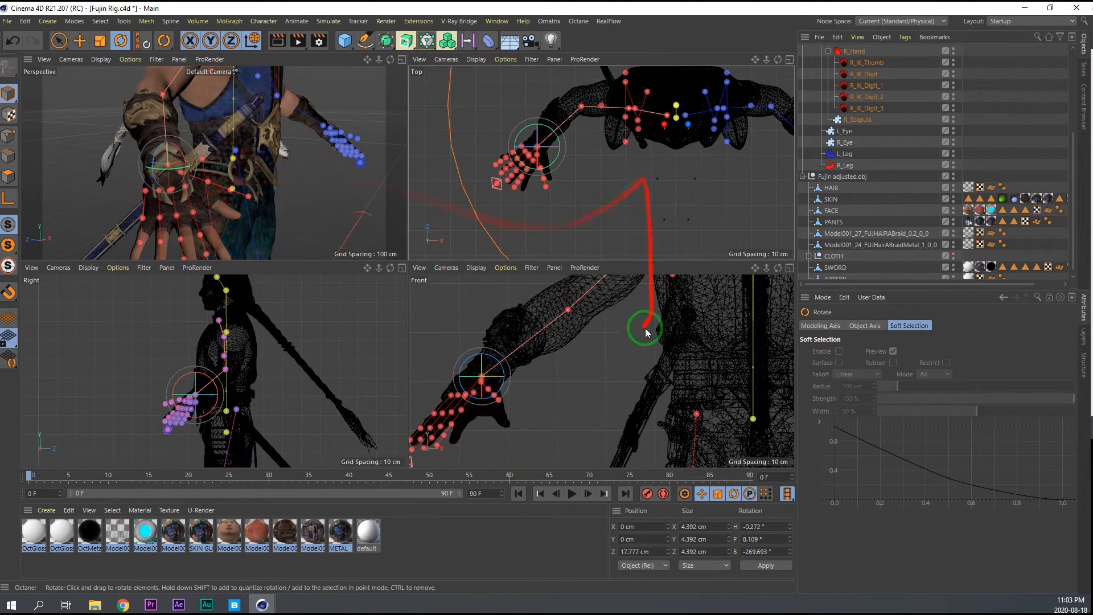
{"action": "middle_click", "coordinate": [628, 197]}
{"action": "scroll", "coordinate": [476, 187], "scroll_direction": "down", "scroll_amount": 3}
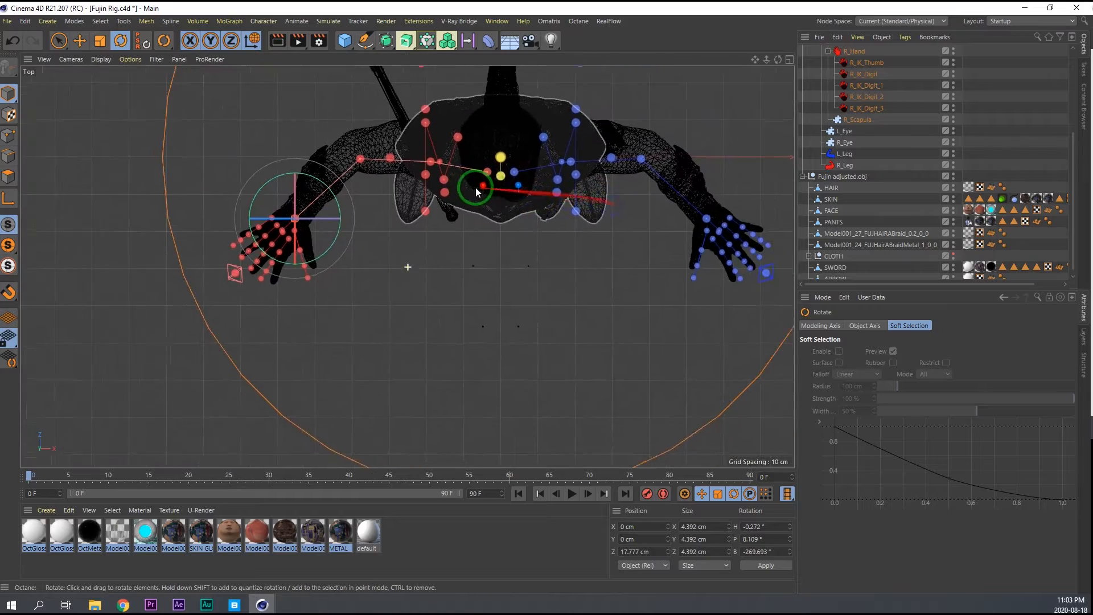
{"action": "middle_click", "coordinate": [439, 251]}
With Symmetry turned off, move the left wrist joint sideways to center it in the model's wrist in the Perspective view.
{"action": "middle_click", "coordinate": [237, 175]}
{"action": "middle_click_drag", "start_coordinate": [450, 167], "coordinate": [210, 218], "text": "alt"}
{"action": "left_click_drag", "start_coordinate": [436, 174], "coordinate": [410, 233], "text": "alt"}
{"action": "right_click_drag", "start_coordinate": [410, 232], "coordinate": [496, 213], "text": "alt"}
{"action": "mouse_move", "coordinate": [516, 243]}
{"action": "left_mouse_down", "text": "alt"}
{"action": "mouse_move", "coordinate": [483, 251]}
{"action": "mouse_move", "coordinate": [537, 228]}
{"action": "mouse_move", "coordinate": [530, 241]}
{"action": "left_mouse_up", "text": "alt"}
{"action": "left_click", "coordinate": [501, 261]}
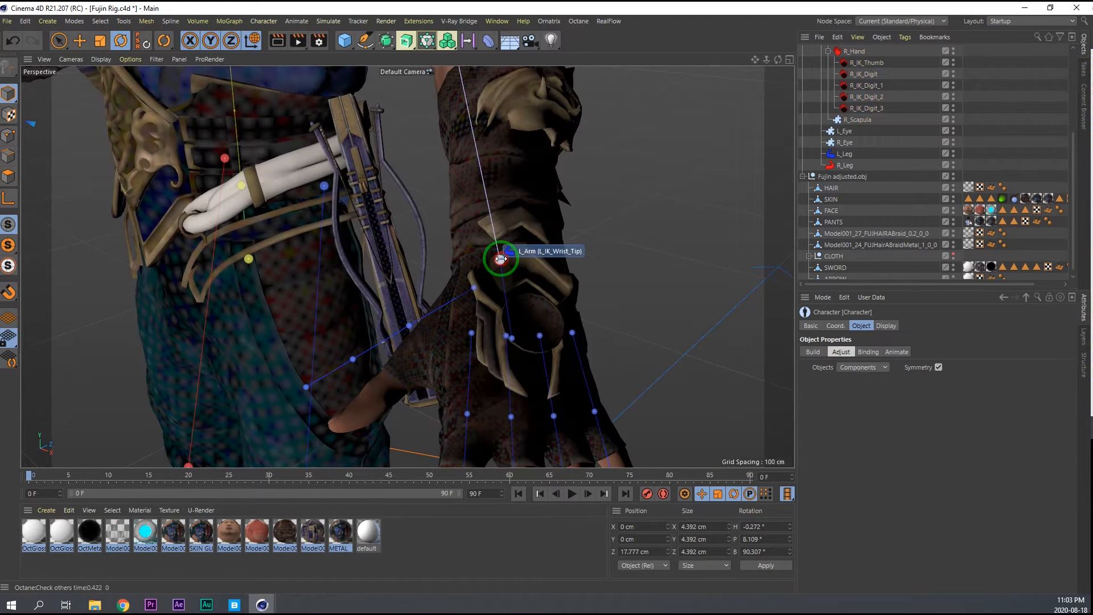
{"action": "key", "text": "e"}
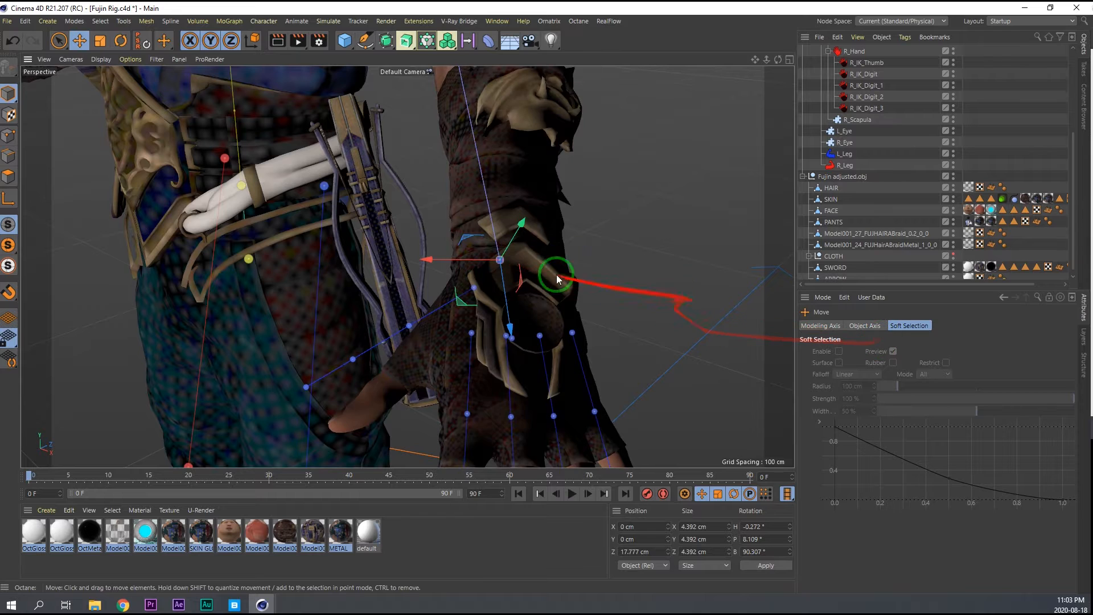
{"action": "left_click", "coordinate": [500, 263]}
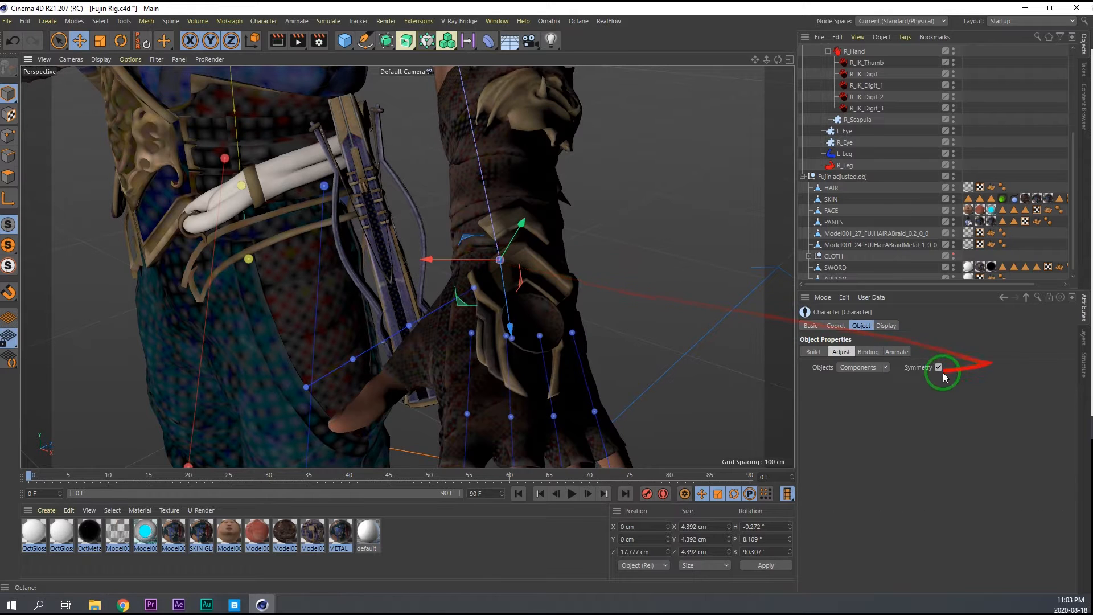
{"action": "left_click_drag", "start_coordinate": [466, 261], "coordinate": [480, 262]}
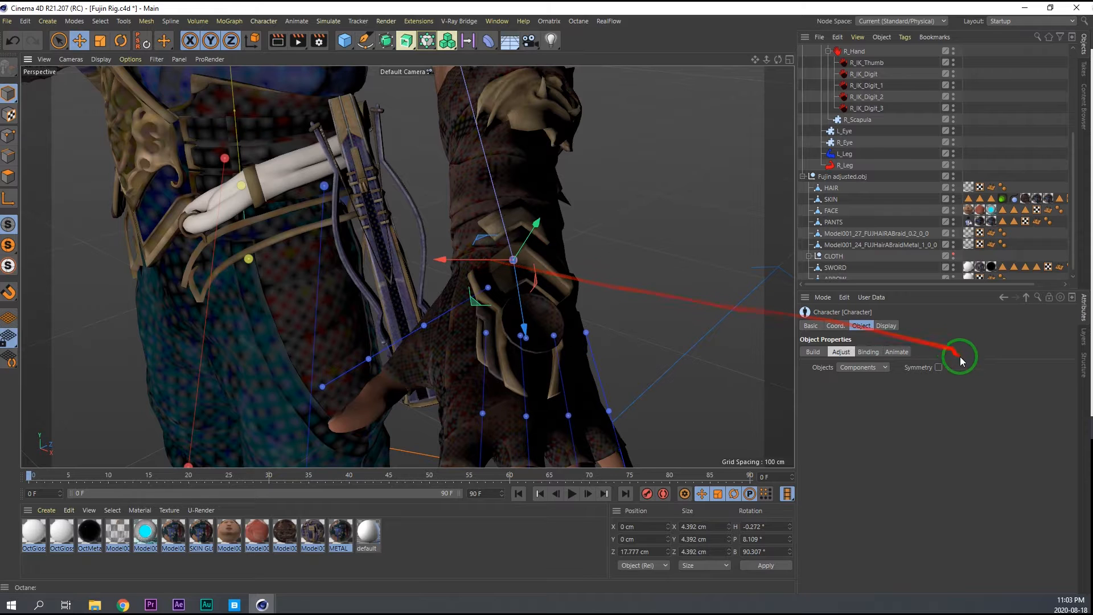
Examine the arm and wrist joints against the model in the Top and Right views.
{"action": "middle_click", "coordinate": [492, 292]}
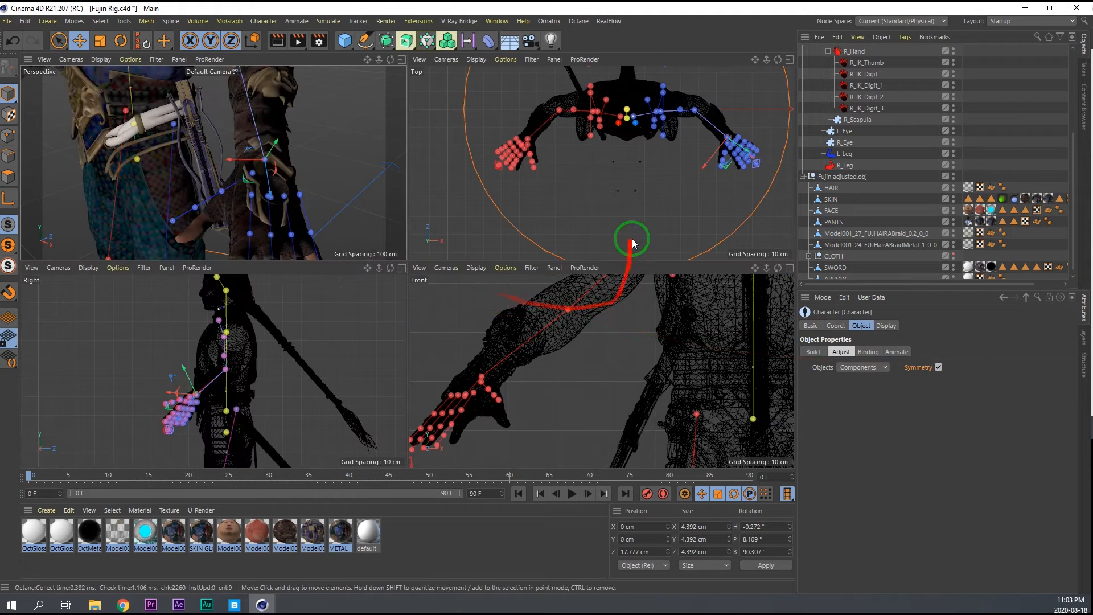
{"action": "middle_click", "coordinate": [632, 238]}
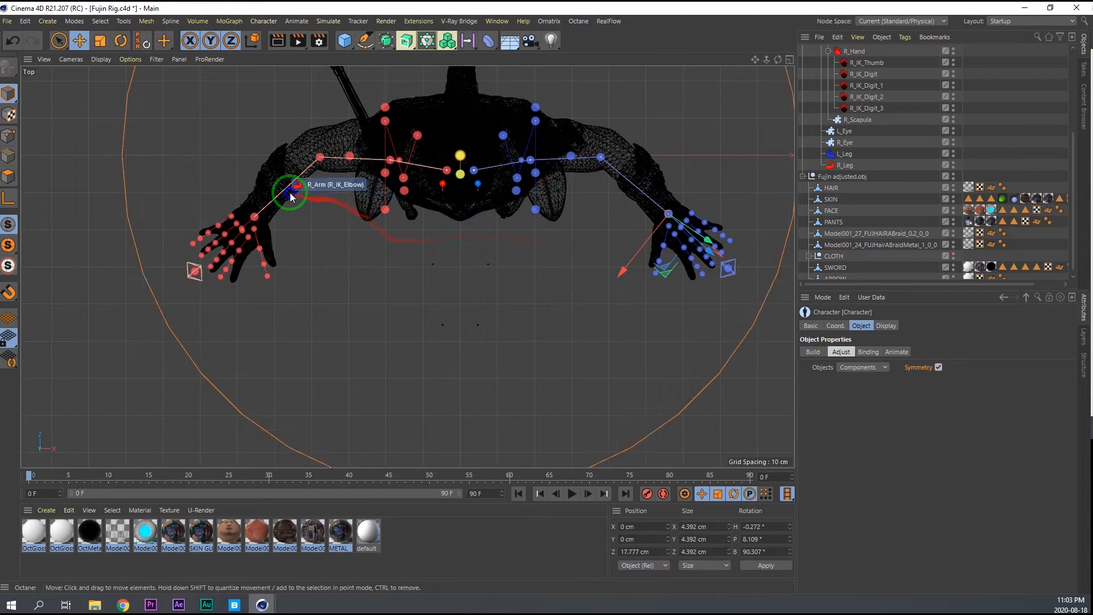
{"action": "scroll", "coordinate": [289, 193], "scroll_direction": "up", "scroll_amount": 5}
{"action": "scroll", "coordinate": [354, 164], "scroll_direction": "up", "scroll_amount": 3}
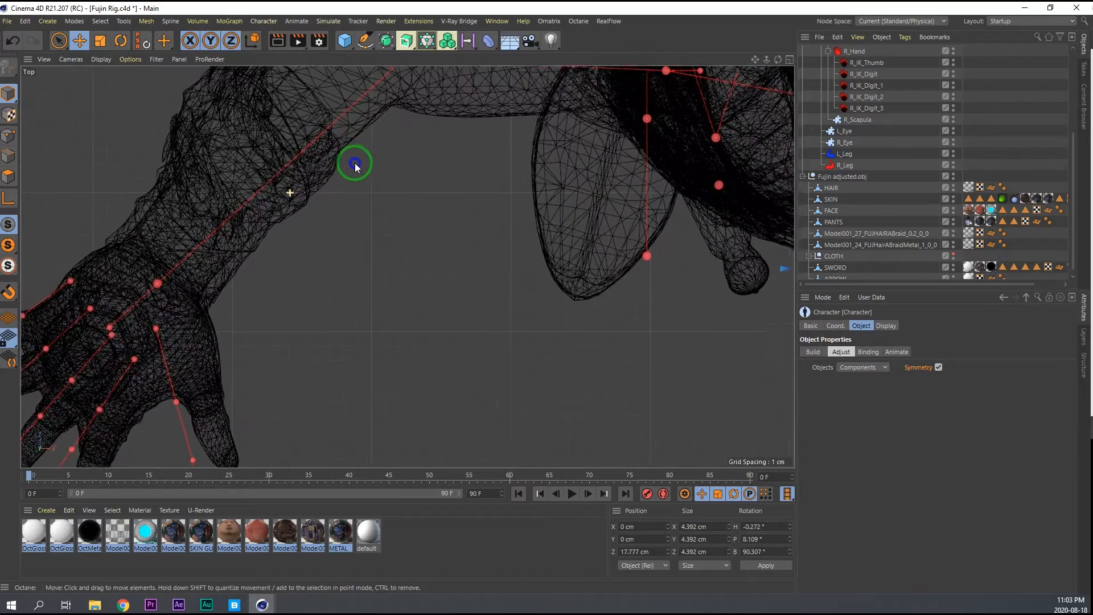
{"action": "scroll", "coordinate": [358, 161], "scroll_direction": "down", "scroll_amount": 3}
{"action": "left_click_drag", "start_coordinate": [349, 166], "coordinate": [334, 254]}
{"action": "middle_click", "coordinate": [332, 256]}
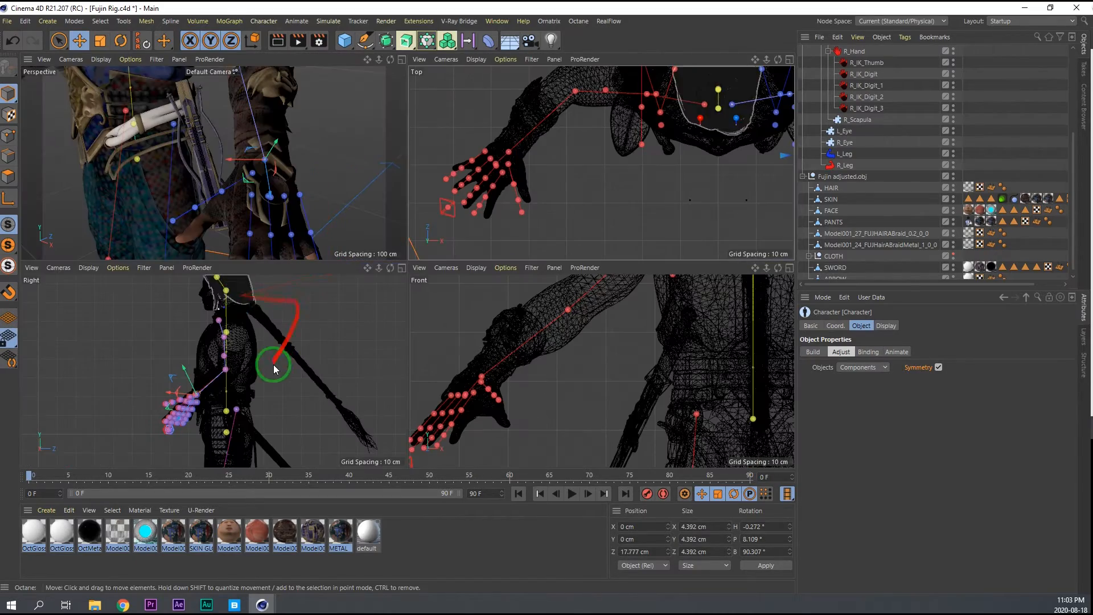
{"action": "middle_click", "coordinate": [273, 319]}
{"action": "middle_click", "coordinate": [272, 320]}
Move the right thumb's base joint sideways into the model's thumb and rotate its chain to follow the thumb.
{"action": "middle_click", "coordinate": [230, 174]}
{"action": "left_click_drag", "start_coordinate": [187, 180], "coordinate": [234, 193], "text": "alt"}
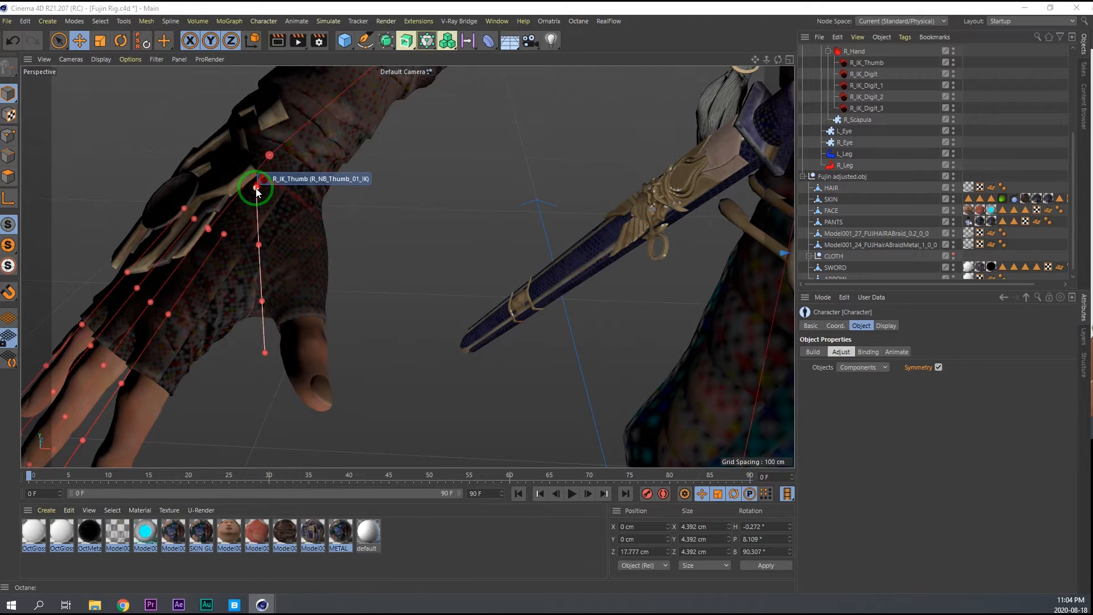
{"action": "key", "text": "w"}
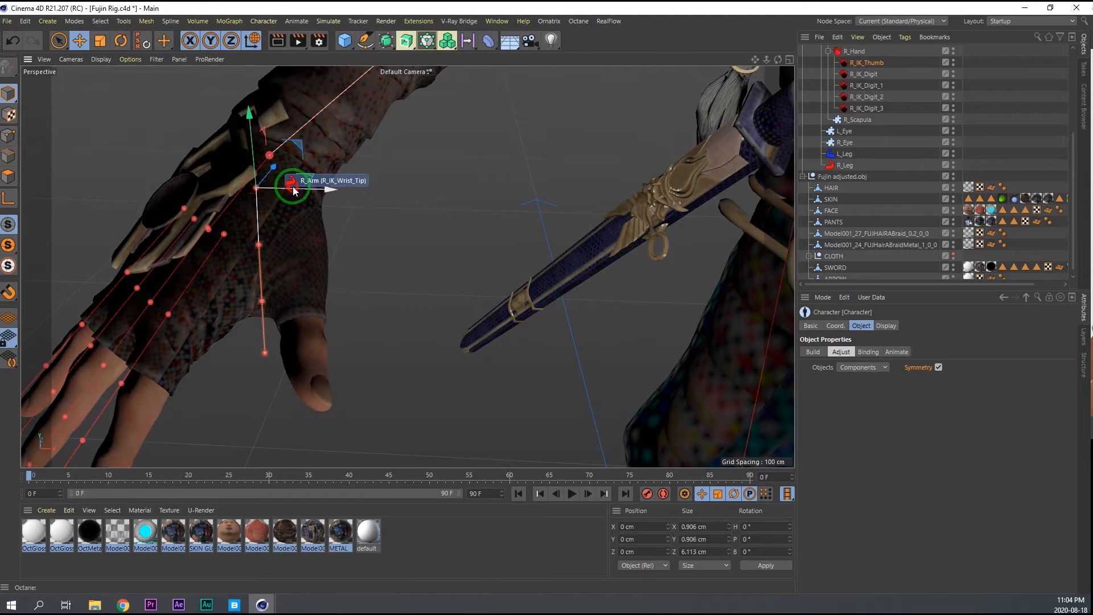
{"action": "key", "text": "r"}
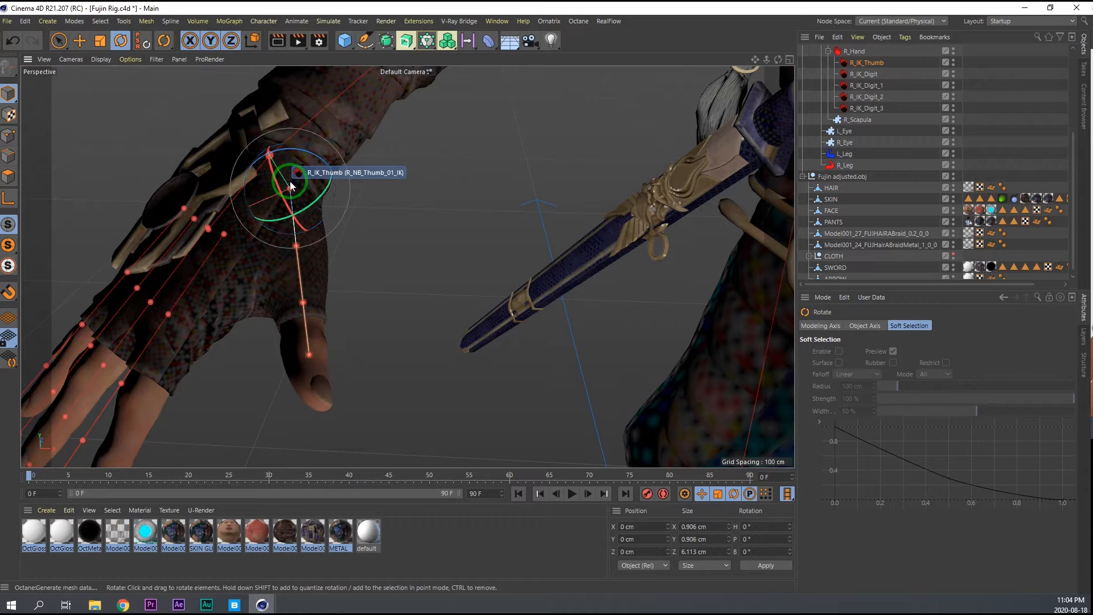
{"action": "left_click_drag", "start_coordinate": [291, 186], "coordinate": [292, 196]}
{"action": "left_click_drag", "start_coordinate": [312, 290], "coordinate": [412, 257], "text": "alt"}
{"action": "key", "text": "e"}
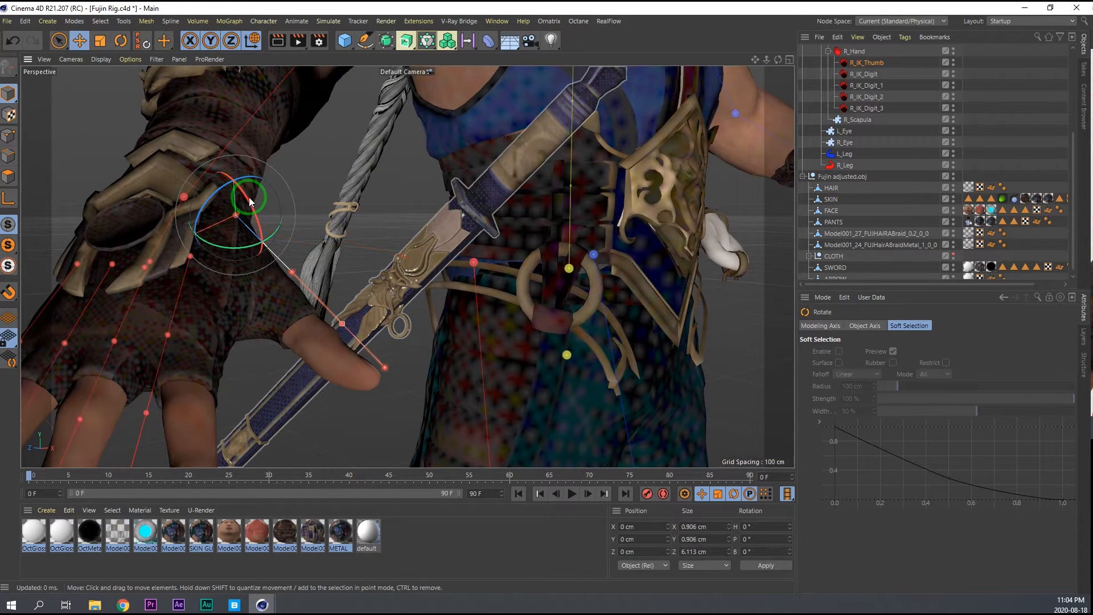
{"action": "left_click_drag", "start_coordinate": [236, 184], "coordinate": [322, 216], "text": "alt"}
{"action": "key", "text": "r"}
{"action": "left_click", "coordinate": [322, 217]}
{"action": "left_click_drag", "start_coordinate": [322, 217], "coordinate": [330, 217]}
{"action": "left_click_drag", "start_coordinate": [331, 217], "coordinate": [346, 372], "text": "alt"}
Move and rotate the right hand's finger joints one by one so their chains run through the model's fingers.
{"action": "key", "text": "e"}
{"action": "left_click", "coordinate": [291, 245]}
{"action": "key", "text": "r"}
{"action": "left_click_drag", "start_coordinate": [374, 302], "coordinate": [244, 319], "text": "alt"}
{"action": "key", "text": "e"}
{"action": "left_click", "coordinate": [251, 303]}
{"action": "key", "text": "r"}
{"action": "left_click_drag", "start_coordinate": [216, 263], "coordinate": [220, 266]}
{"action": "key", "text": "e"}
{"action": "left_click_drag", "start_coordinate": [220, 266], "coordinate": [142, 140], "text": "alt"}
{"action": "left_click", "coordinate": [239, 359]}
{"action": "left_click", "coordinate": [206, 184]}
{"action": "key", "text": "r"}
{"action": "key", "text": "e"}
{"action": "left_click_drag", "start_coordinate": [142, 139], "coordinate": [152, 127]}
{"action": "left_click", "coordinate": [246, 295]}
{"action": "left_click", "coordinate": [288, 343]}
Position and rotate the left thumb joint so its chain runs through the model's left thumb.
{"action": "left_click_drag", "start_coordinate": [327, 385], "coordinate": [652, 317]}
{"action": "left_click", "coordinate": [363, 209]}
{"action": "key", "text": "r"}
{"action": "left_click_drag", "start_coordinate": [354, 228], "coordinate": [360, 234]}
{"action": "left_click_drag", "start_coordinate": [360, 234], "coordinate": [520, 278], "text": "alt"}
{"action": "left_click_drag", "start_coordinate": [310, 220], "coordinate": [314, 217]}
{"action": "key", "text": "e"}
{"action": "left_click_drag", "start_coordinate": [383, 288], "coordinate": [463, 302], "text": "alt"}
{"action": "key", "text": "r"}
{"action": "left_click_drag", "start_coordinate": [359, 201], "coordinate": [354, 203]}
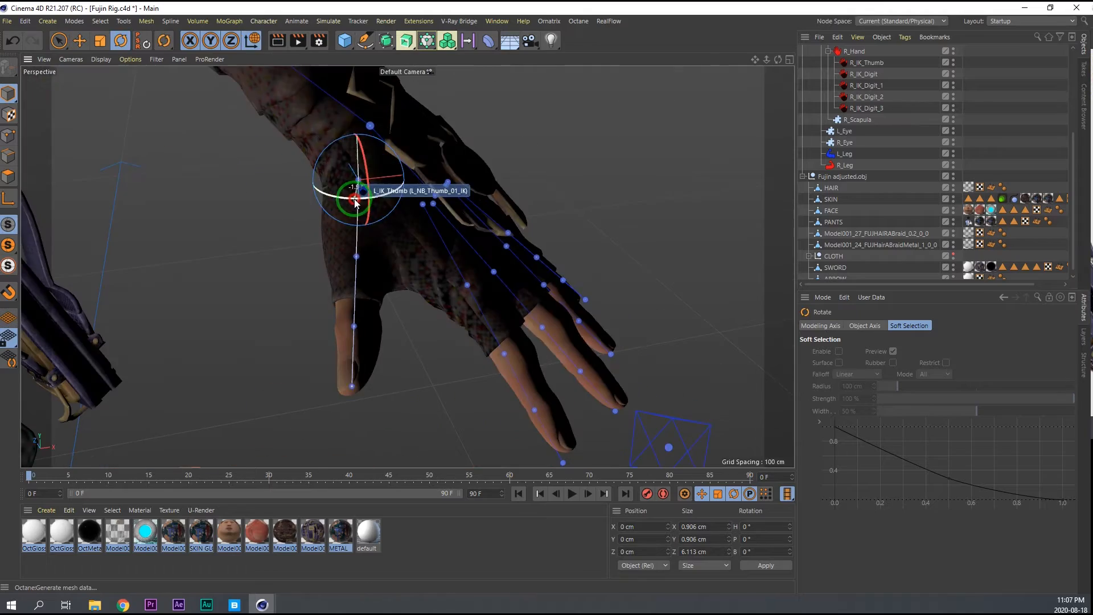
{"action": "key", "text": "e"}
{"action": "left_click_drag", "start_coordinate": [365, 262], "coordinate": [432, 229], "text": "alt"}
Move and rotate the left hand's finger joints so each chain follows the model's fingers.
{"action": "left_click", "coordinate": [301, 207]}
{"action": "left_click_drag", "start_coordinate": [364, 227], "coordinate": [292, 131], "text": "alt"}
{"action": "key", "text": "r"}
{"action": "key", "text": "e"}
{"action": "mouse_move", "coordinate": [291, 131]}
{"action": "left_mouse_down", "text": "alt"}
{"action": "mouse_move", "coordinate": [342, 153]}
{"action": "mouse_move", "coordinate": [349, 207]}
{"action": "mouse_move", "coordinate": [305, 144]}
{"action": "left_mouse_up", "text": "alt"}
{"action": "left_click", "coordinate": [325, 142]}
{"action": "left_click_drag", "start_coordinate": [305, 144], "coordinate": [419, 171], "text": "alt"}
{"action": "left_click", "coordinate": [383, 152]}
{"action": "key", "text": "r"}
{"action": "left_click_drag", "start_coordinate": [422, 174], "coordinate": [423, 176]}
{"action": "key", "text": "e"}
{"action": "left_click_drag", "start_coordinate": [410, 199], "coordinate": [336, 226], "text": "alt"}
{"action": "left_click", "coordinate": [447, 205]}
{"action": "left_click_drag", "start_coordinate": [450, 206], "coordinate": [546, 177], "text": "alt"}
{"action": "key", "text": "r"}
{"action": "left_click_drag", "start_coordinate": [509, 234], "coordinate": [655, 250], "text": "alt"}
{"action": "left_click", "coordinate": [439, 176]}
{"action": "key", "text": "e"}
{"action": "left_click_drag", "start_coordinate": [439, 188], "coordinate": [456, 232], "text": "alt"}
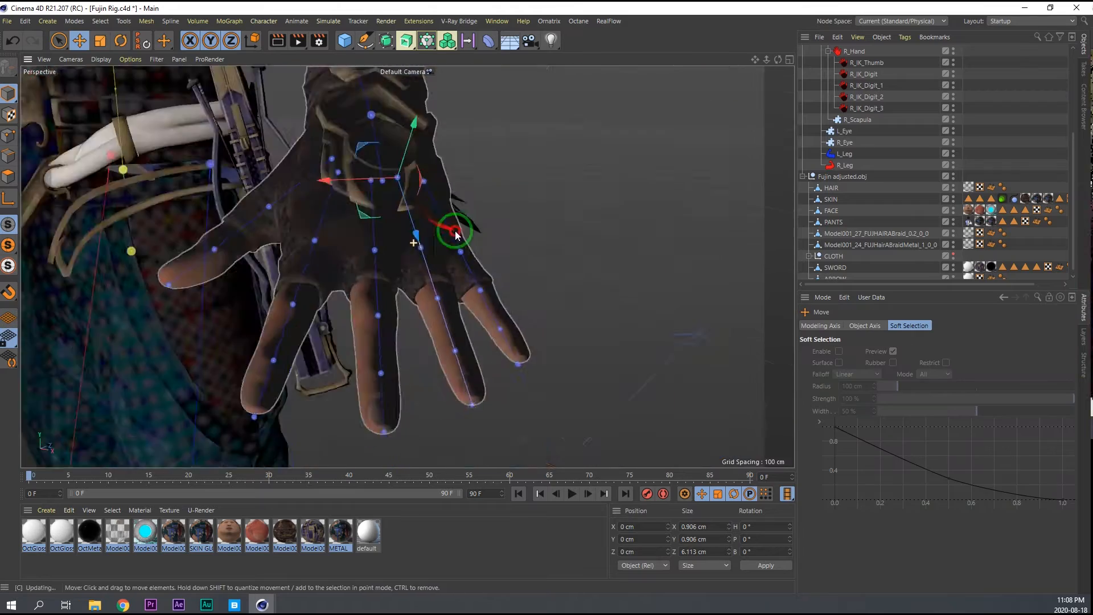
Select the right hand's R_IK_Digit_2 chain and turn Symmetry on for the character adjustment.
{"action": "middle_click", "coordinate": [450, 225]}
{"action": "middle_click", "coordinate": [450, 225]}
{"action": "right_click_drag", "start_coordinate": [430, 214], "coordinate": [528, 208], "text": "alt"}
{"action": "right_click_drag", "start_coordinate": [618, 200], "coordinate": [543, 196], "text": "alt"}
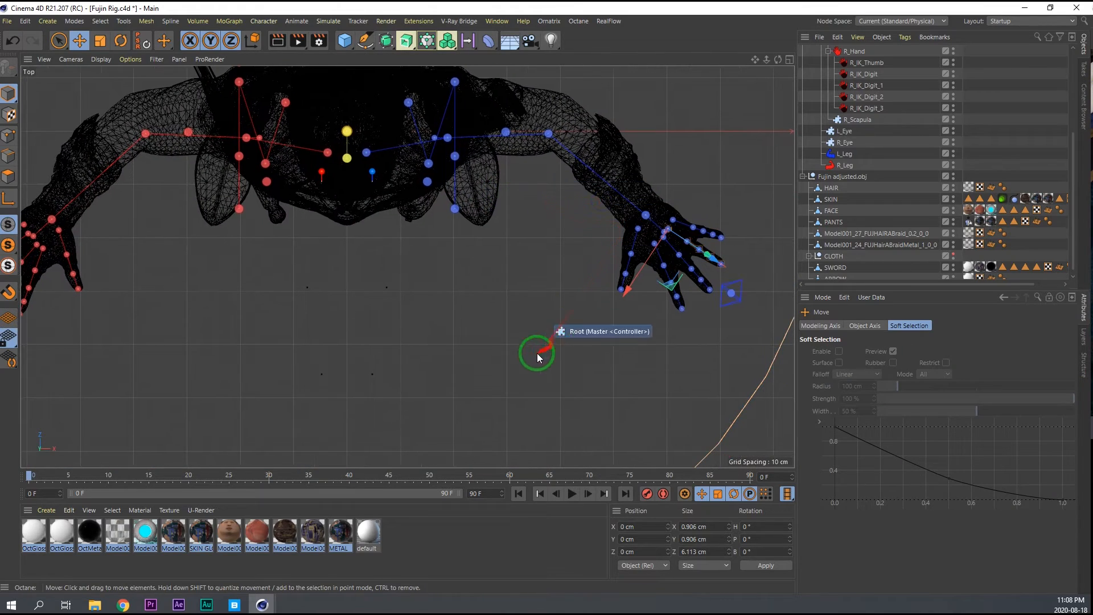
{"action": "middle_click_drag", "start_coordinate": [412, 241], "coordinate": [513, 208], "text": "alt"}
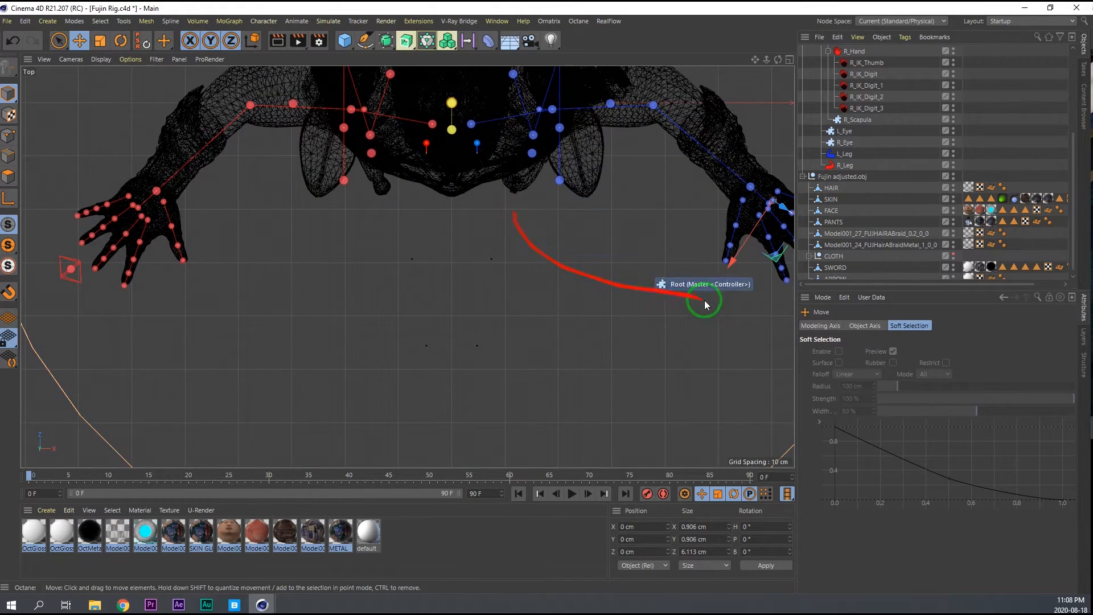
{"action": "left_click", "coordinate": [869, 98]}
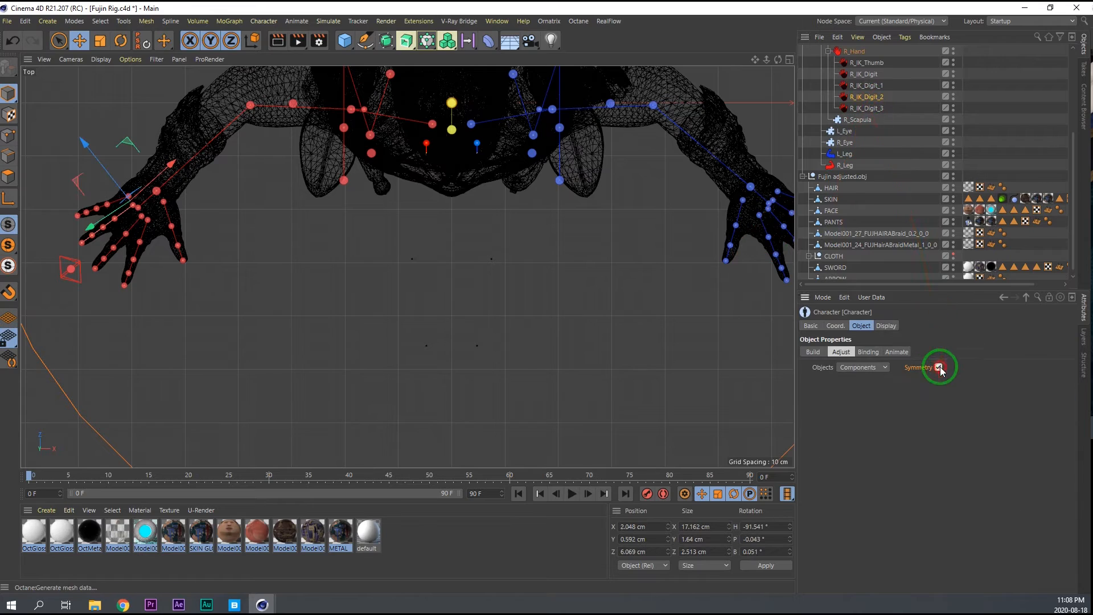
{"action": "middle_click", "coordinate": [540, 378]}
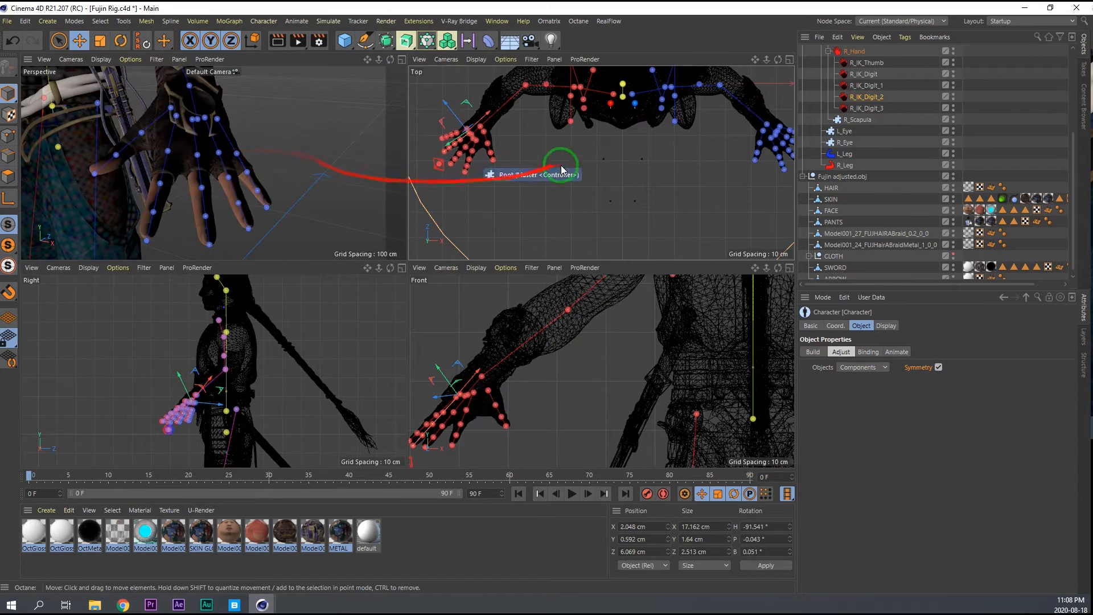
Align the clavicle, shoulder and scapula joints with the middle of the model's shoulder in the Right view.
{"action": "middle_click", "coordinate": [236, 371]}
{"action": "scroll", "coordinate": [383, 261], "scroll_direction": "up", "scroll_amount": 6}
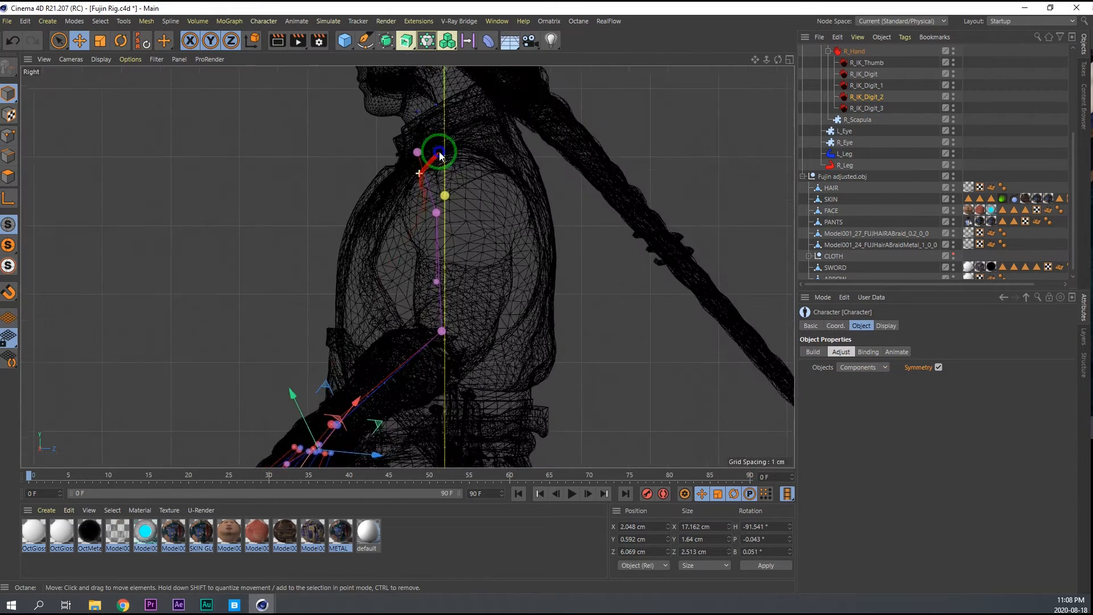
{"action": "left_click", "coordinate": [421, 206]}
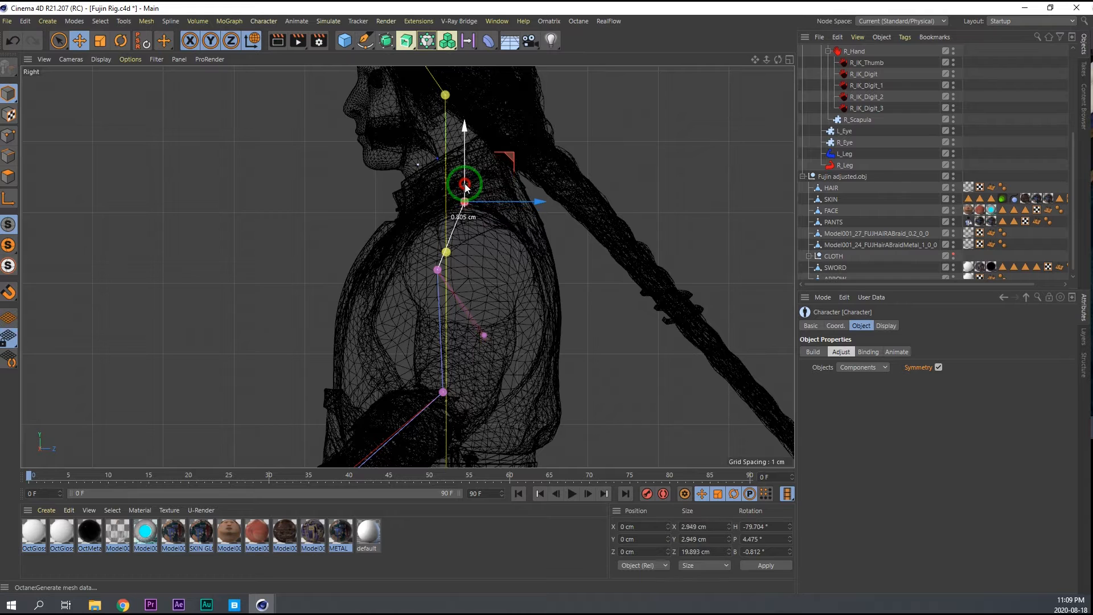
{"action": "left_click", "coordinate": [436, 269]}
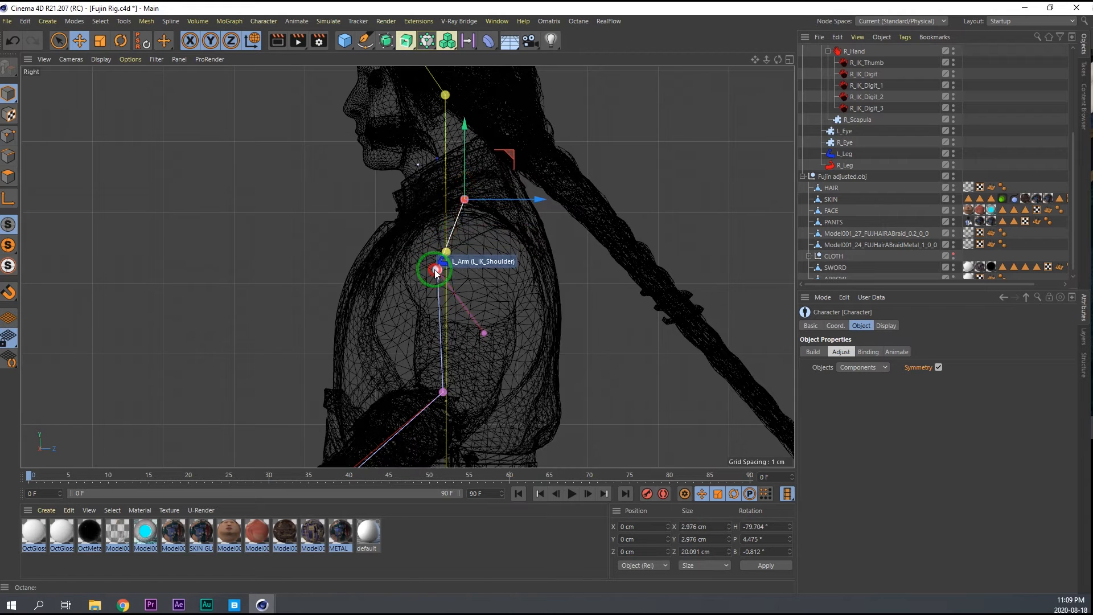
{"action": "left_click_drag", "start_coordinate": [456, 270], "coordinate": [487, 271]}
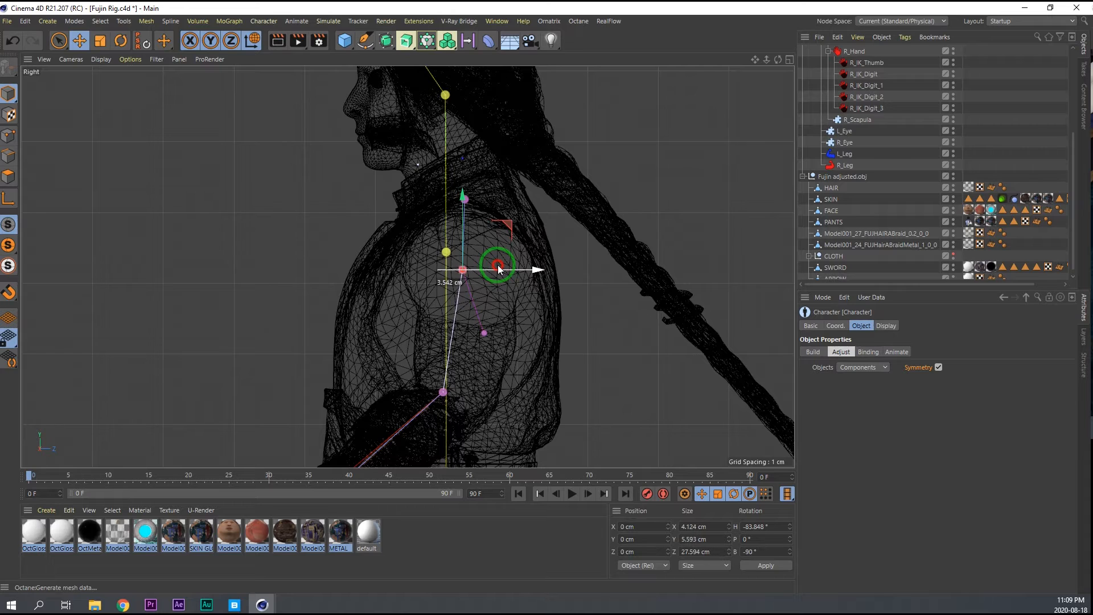
{"action": "left_click", "coordinate": [485, 332]}
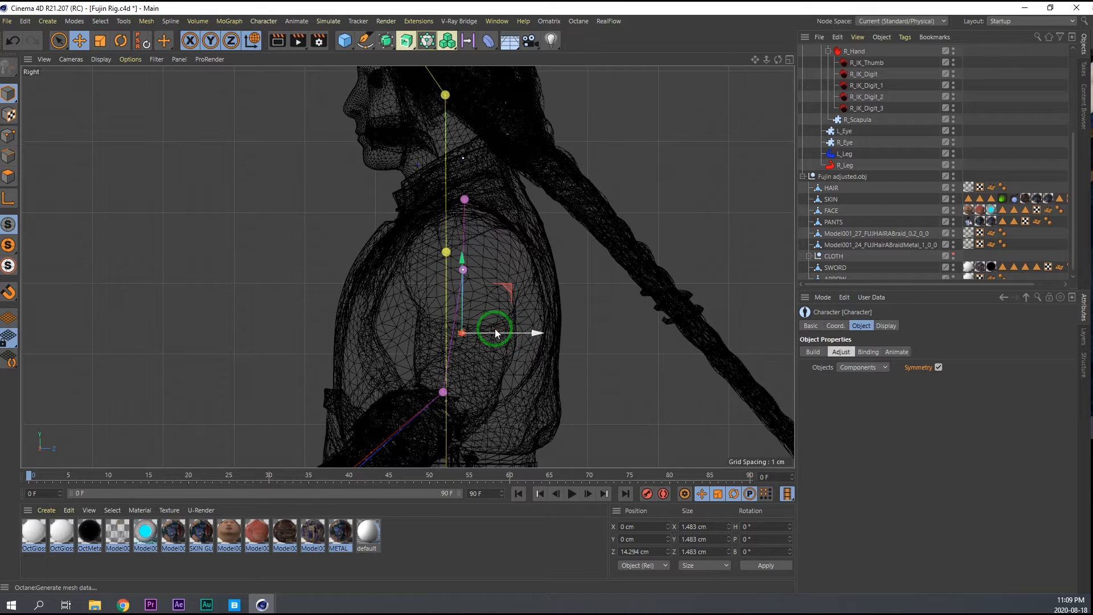
Lower the neck joint of the spine to the model's upper neck in the Right view.
{"action": "middle_click_drag", "start_coordinate": [456, 185], "coordinate": [470, 301], "text": "alt"}
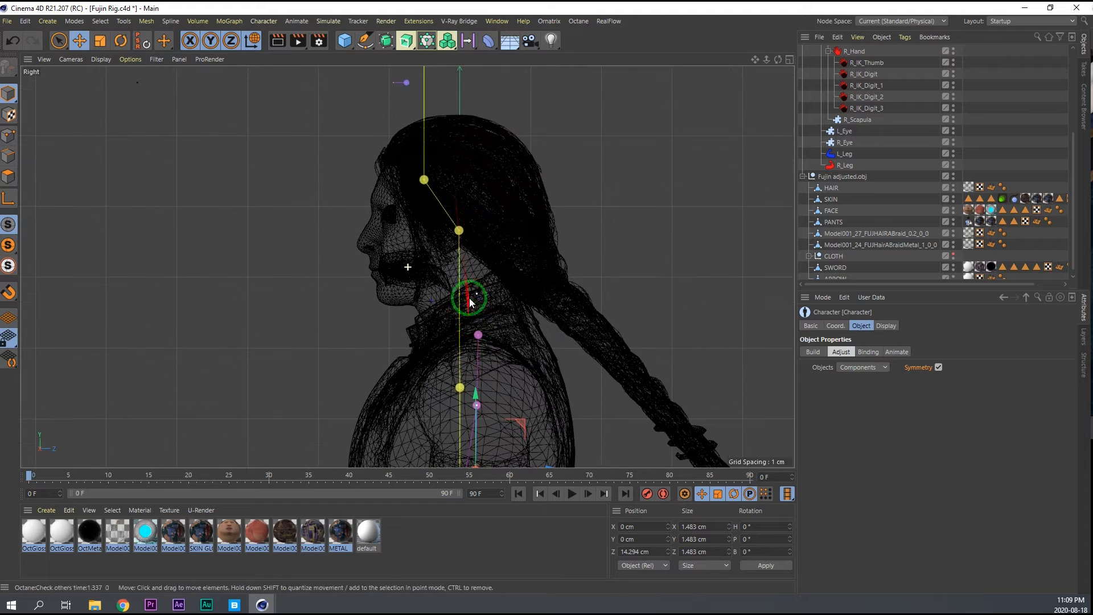
{"action": "left_click", "coordinate": [459, 230]}
{"action": "left_click_drag", "start_coordinate": [462, 193], "coordinate": [463, 246]}
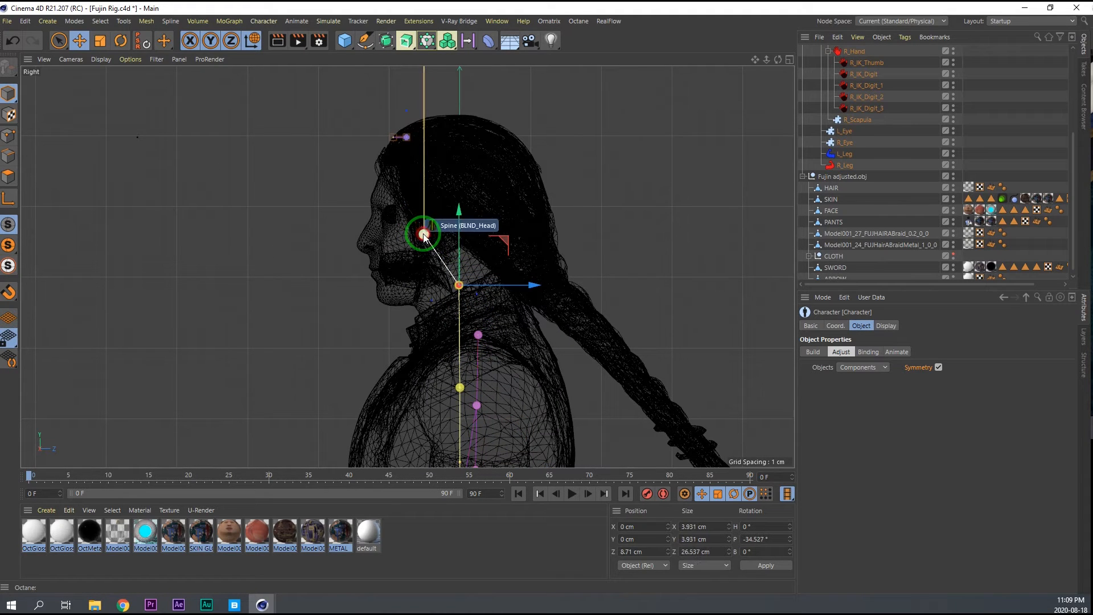
Move the head joint to the model's chin and the head tip joint to the crown of the head.
{"action": "left_click_drag", "start_coordinate": [468, 236], "coordinate": [419, 239]}
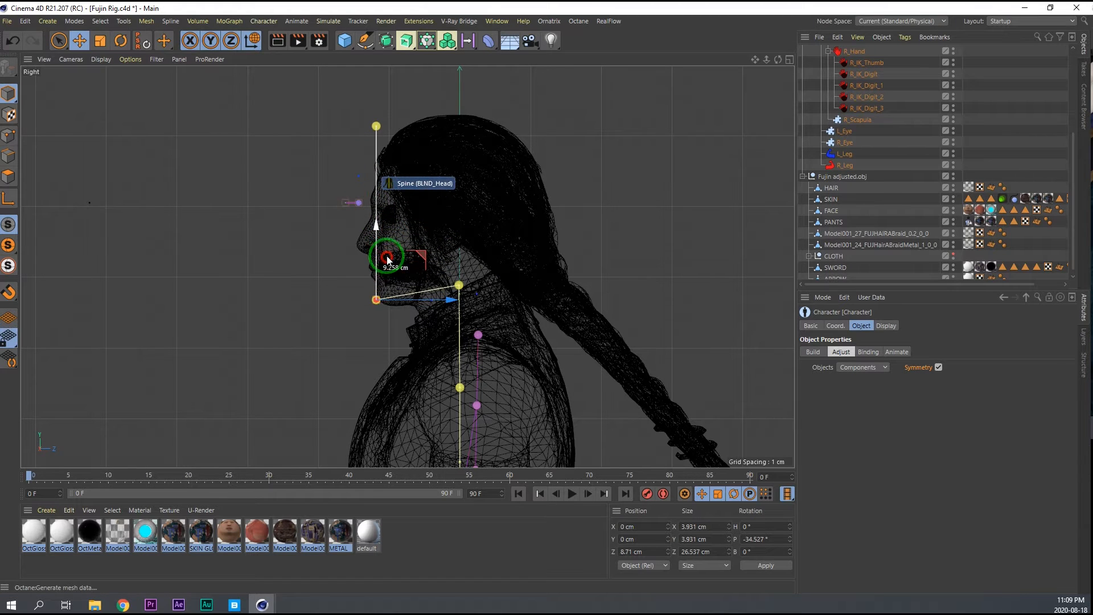
{"action": "left_click_drag", "start_coordinate": [388, 260], "coordinate": [387, 260]}
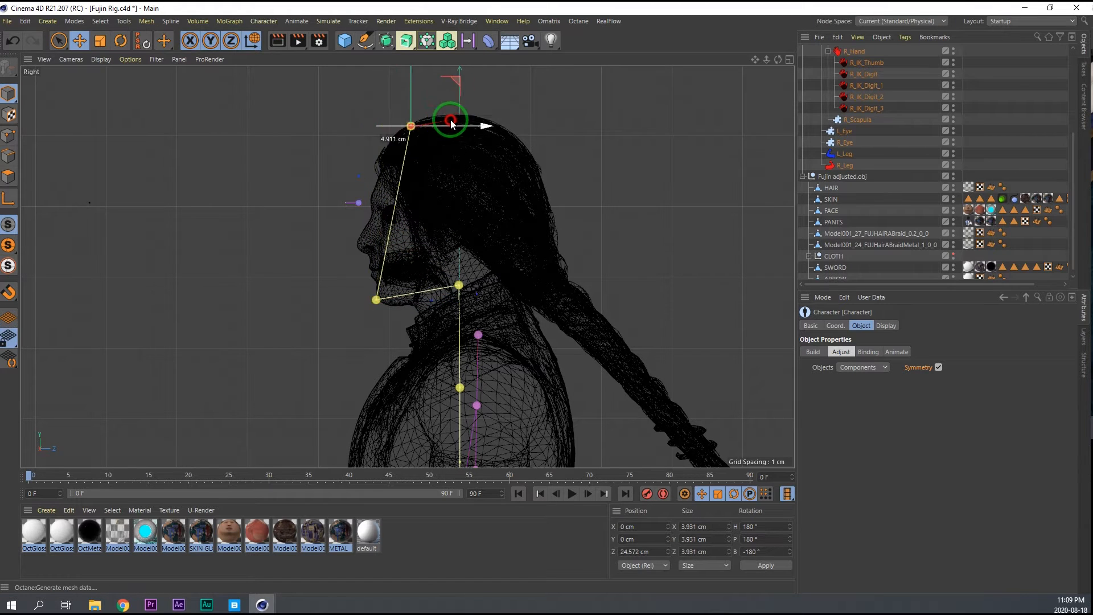
{"action": "left_click_drag", "start_coordinate": [475, 118], "coordinate": [456, 96]}
{"action": "left_click", "coordinate": [374, 303]}
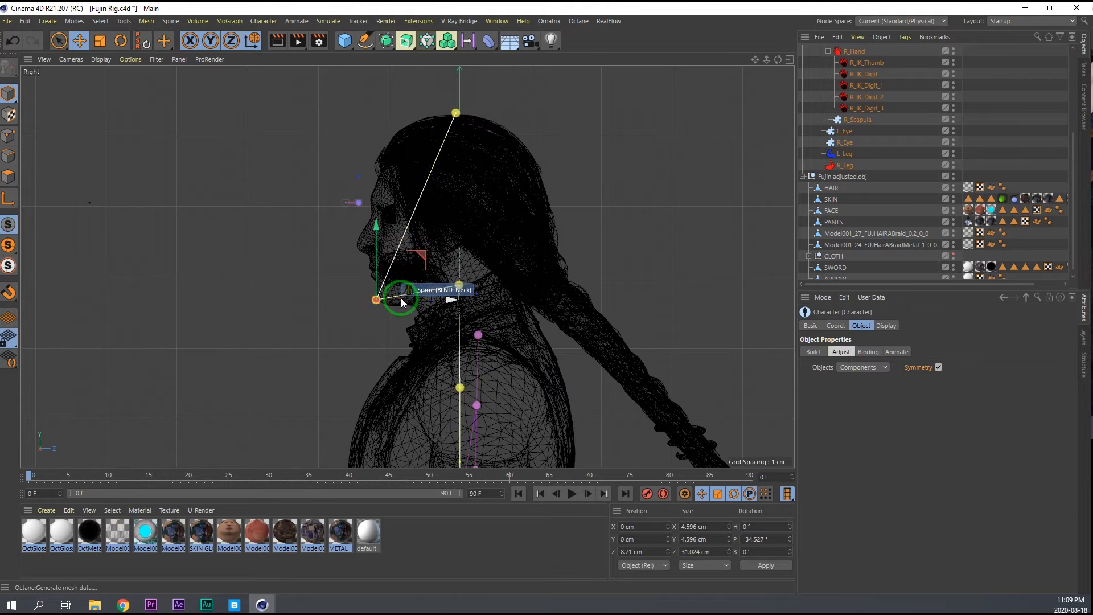
{"action": "left_click", "coordinate": [458, 112]}
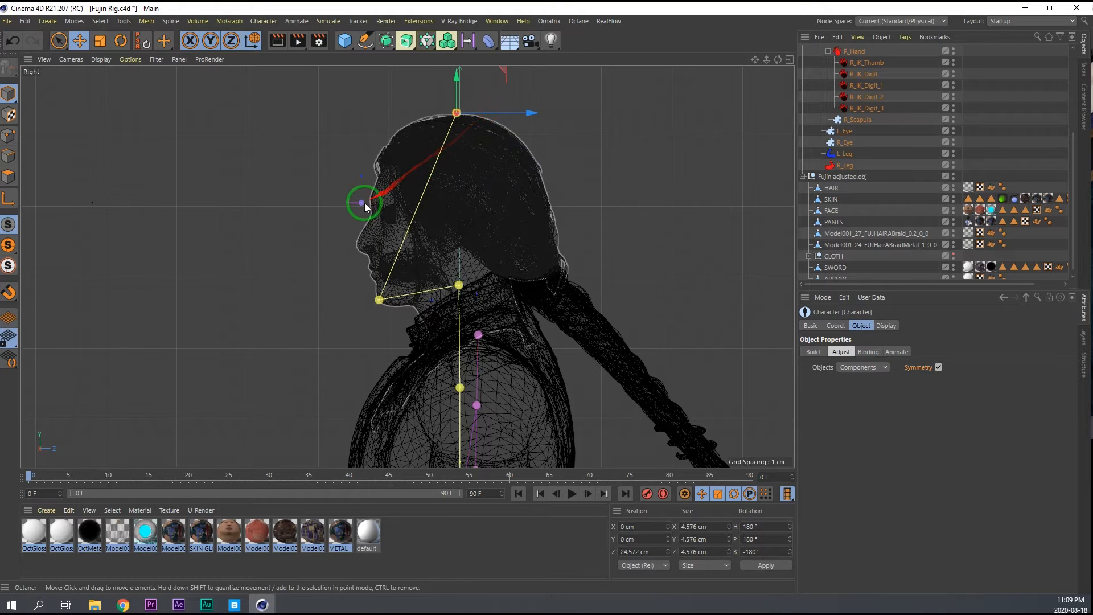
Move the L_Eye joint back and down into the model's eye in the Right view.
{"action": "left_click", "coordinate": [361, 203]}
{"action": "middle_click", "coordinate": [496, 319]}
{"action": "middle_click", "coordinate": [583, 371]}
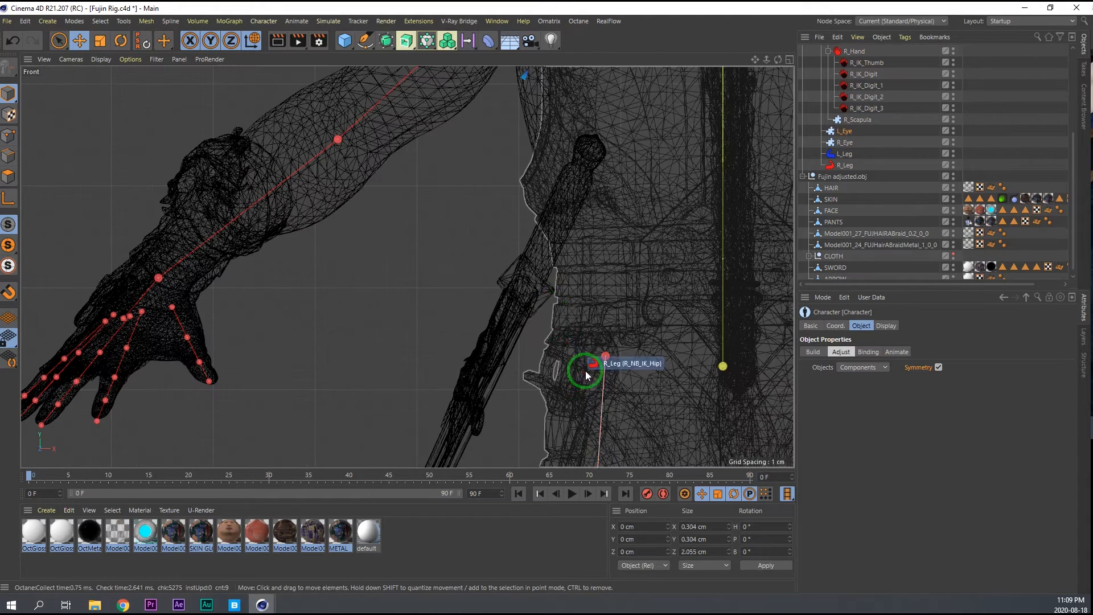
{"action": "middle_click", "coordinate": [551, 307]}
{"action": "middle_click", "coordinate": [240, 372]}
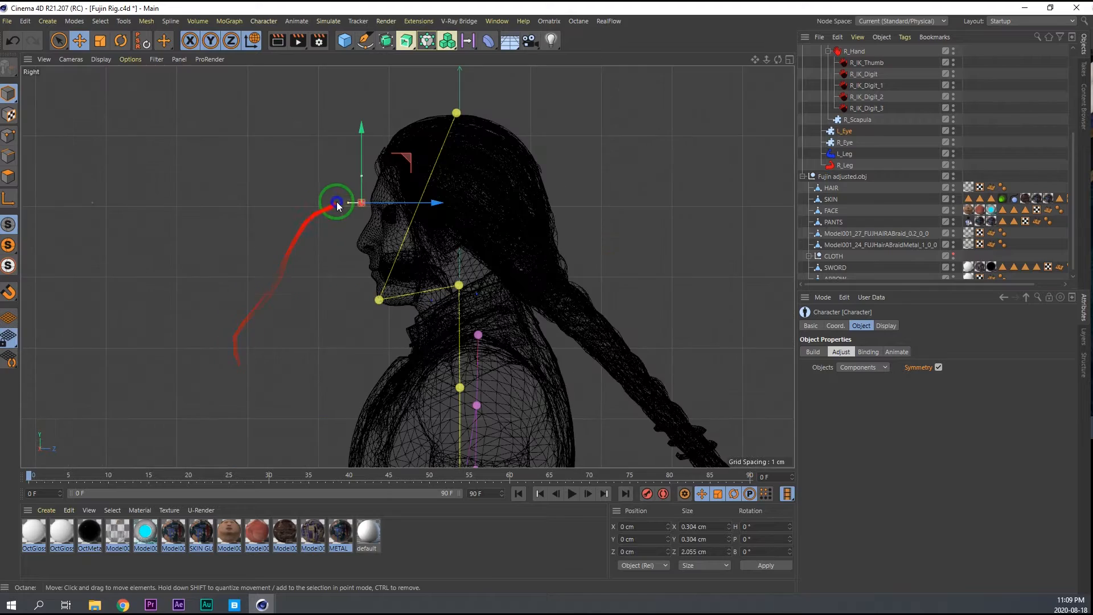
{"action": "scroll", "coordinate": [330, 205], "scroll_direction": "up", "scroll_amount": 6}
{"action": "left_click_drag", "start_coordinate": [486, 197], "coordinate": [457, 189]}
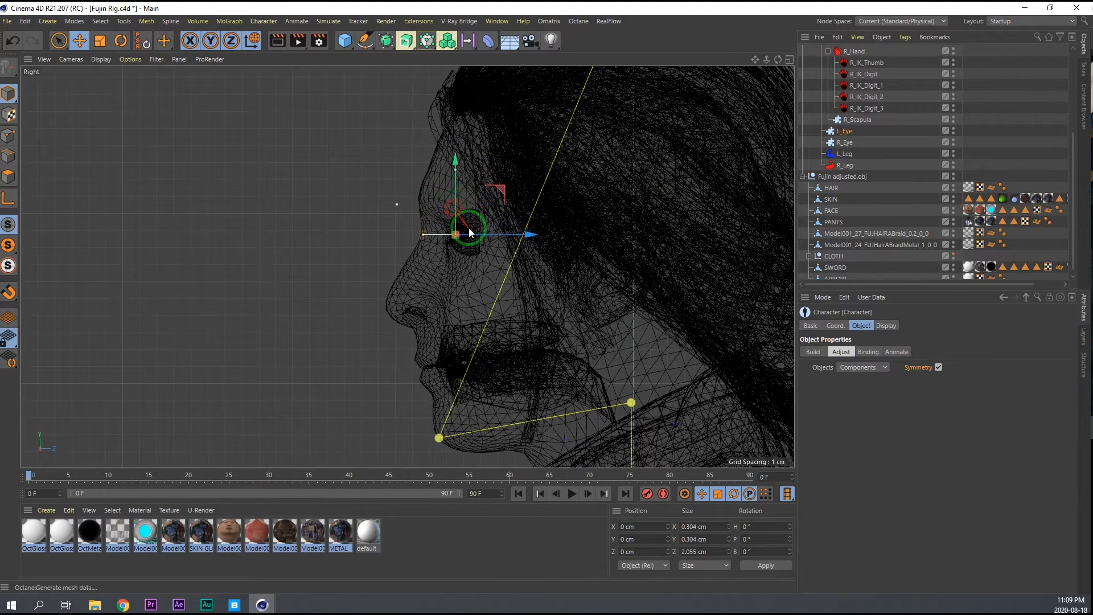
Move the L_Eye joint sideways onto the centre of the model's eye in the Front view and save the scene.
{"action": "scroll", "coordinate": [494, 237], "scroll_direction": "down", "scroll_amount": 4}
{"action": "middle_click", "coordinate": [514, 326]}
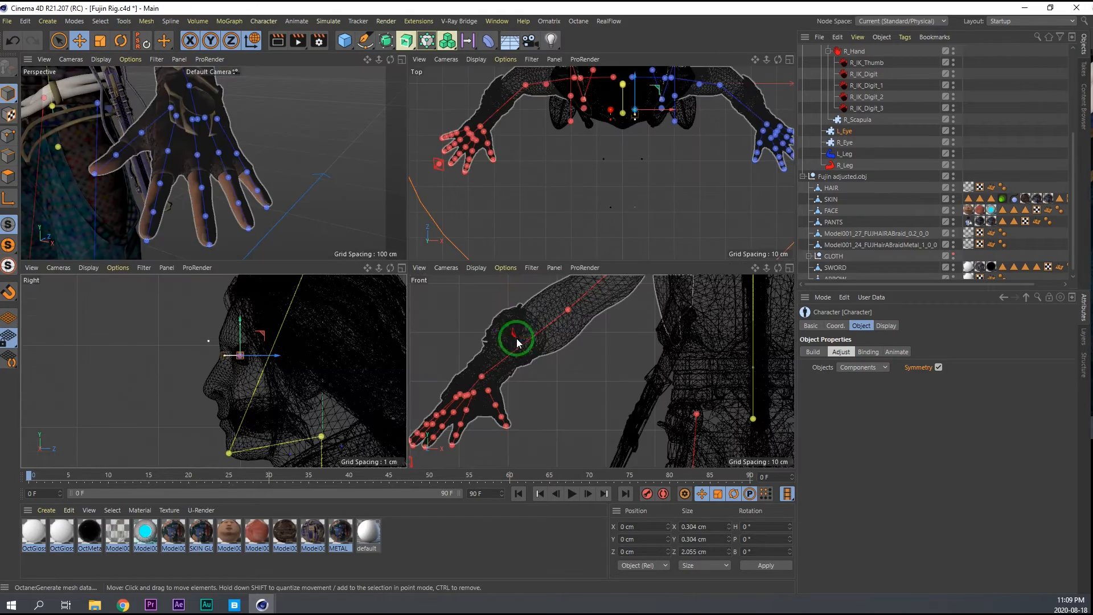
{"action": "middle_click", "coordinate": [634, 371]}
{"action": "scroll", "coordinate": [542, 333], "scroll_direction": "down", "scroll_amount": 5}
{"action": "right_click_drag", "start_coordinate": [542, 333], "coordinate": [550, 330], "text": "alt"}
{"action": "middle_click_drag", "start_coordinate": [649, 278], "coordinate": [542, 314], "text": "alt"}
{"action": "right_click_drag", "start_coordinate": [557, 239], "coordinate": [689, 163], "text": "alt"}
{"action": "middle_click_drag", "start_coordinate": [622, 211], "coordinate": [470, 314], "text": "alt"}
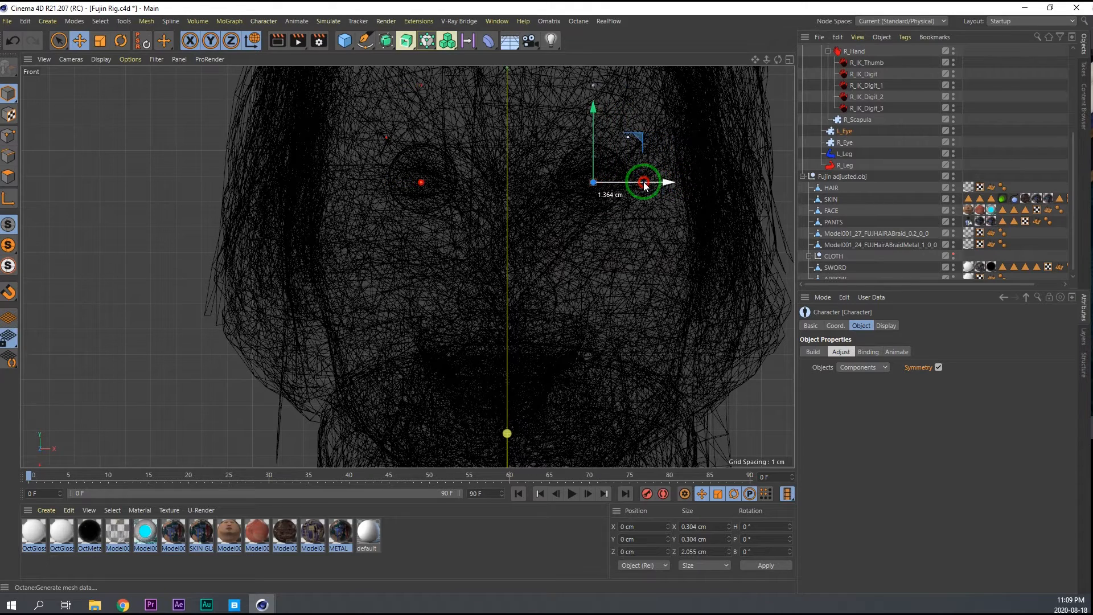
{"action": "scroll", "coordinate": [503, 273], "scroll_direction": "down", "scroll_amount": 5}
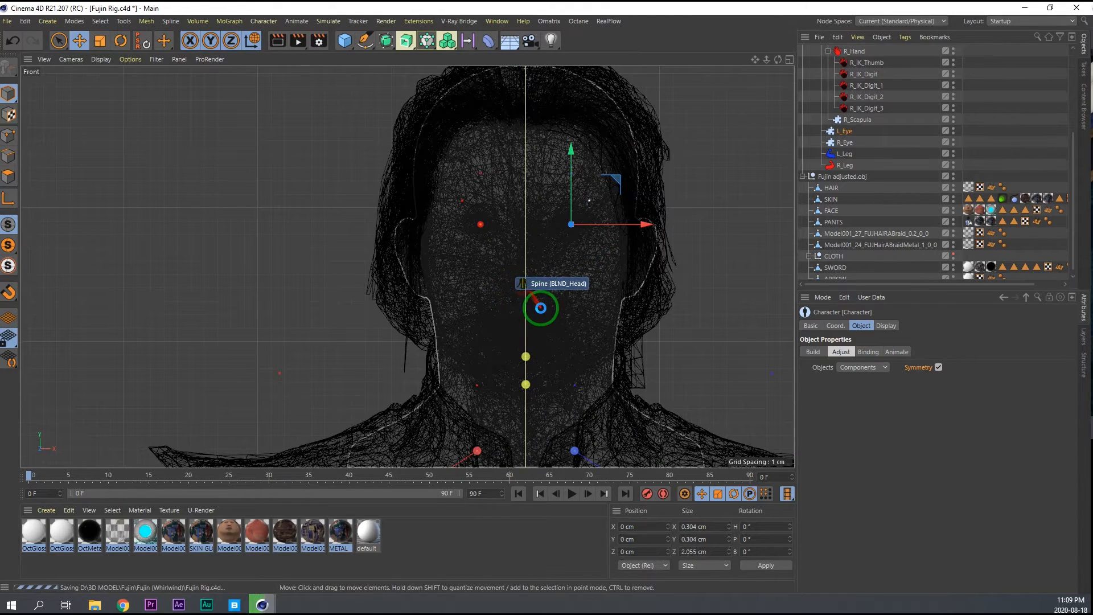
Bind the meshes under Fujin adjusted.obj to the character and switch it to Animate mode in the Perspective view.
{"action": "scroll", "coordinate": [547, 373], "scroll_direction": "down", "scroll_amount": 6}
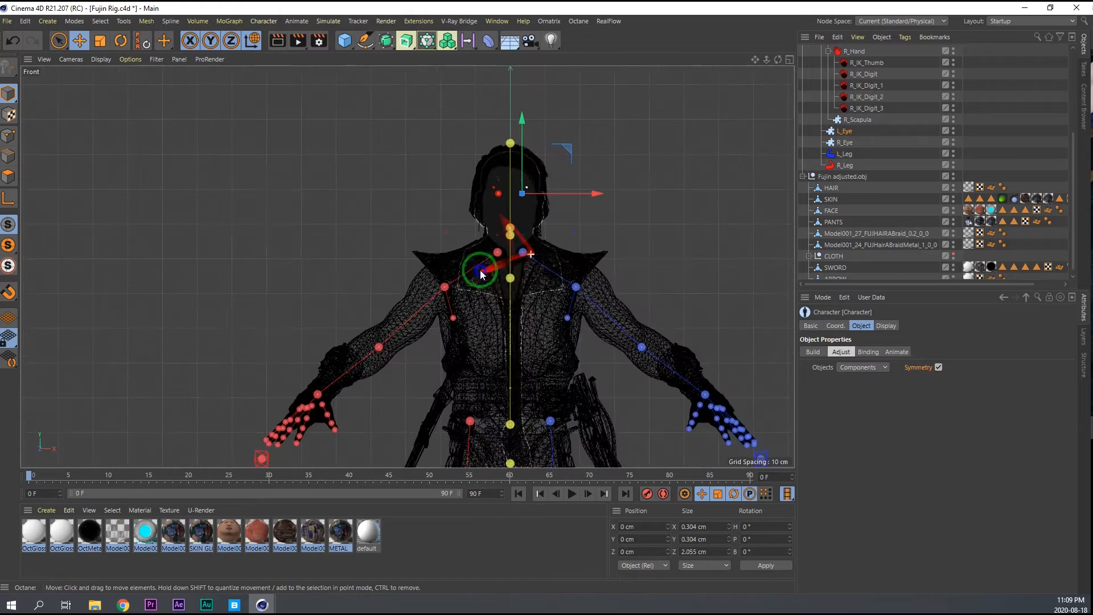
{"action": "middle_click_drag", "start_coordinate": [533, 381], "coordinate": [491, 220], "text": "alt"}
{"action": "middle_click", "coordinate": [519, 327]}
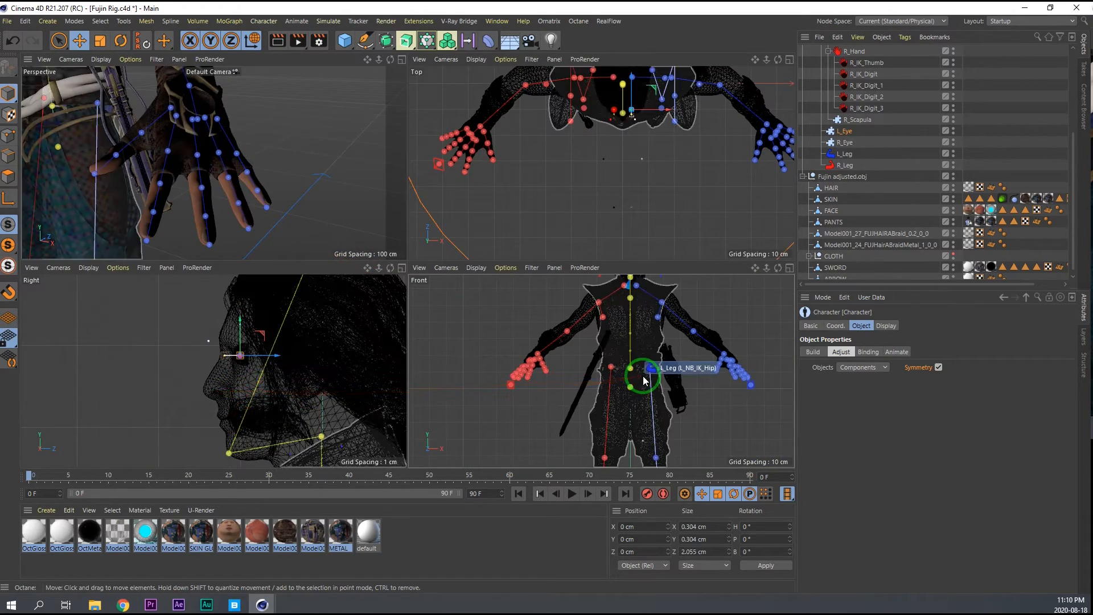
{"action": "middle_click", "coordinate": [152, 144]}
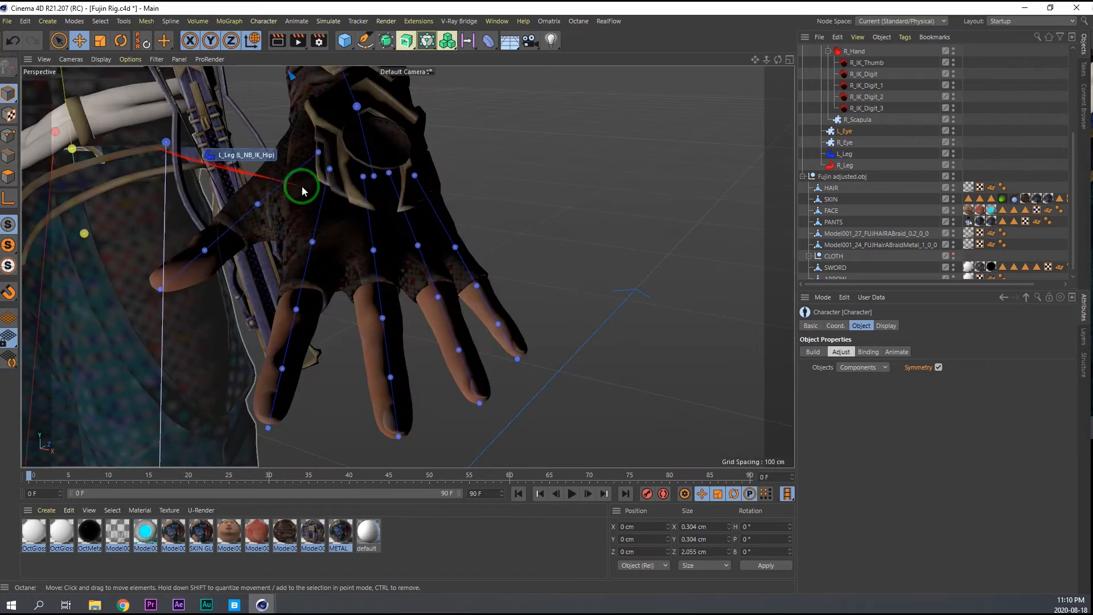
{"action": "right_click_drag", "start_coordinate": [269, 179], "coordinate": [212, 212], "text": "alt"}
{"action": "middle_click_drag", "start_coordinate": [212, 212], "coordinate": [384, 145], "text": "alt"}
{"action": "left_click_drag", "start_coordinate": [384, 145], "coordinate": [456, 138], "text": "alt"}
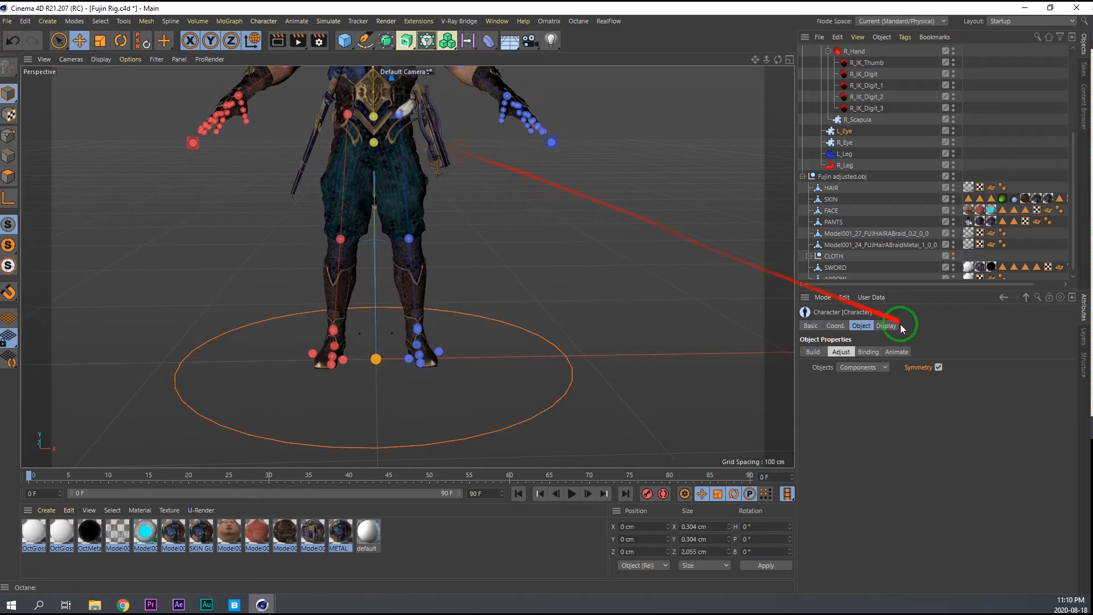
{"action": "left_click", "coordinate": [897, 352]}
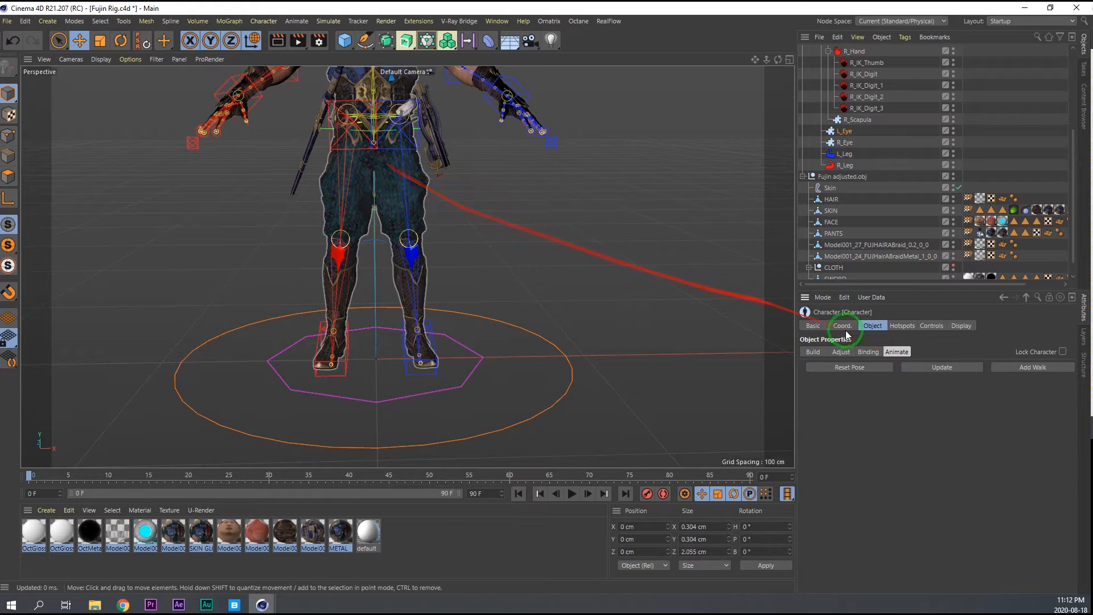
Review the character's list of bound meshes and return to Animate mode.
{"action": "left_click", "coordinate": [868, 352]}
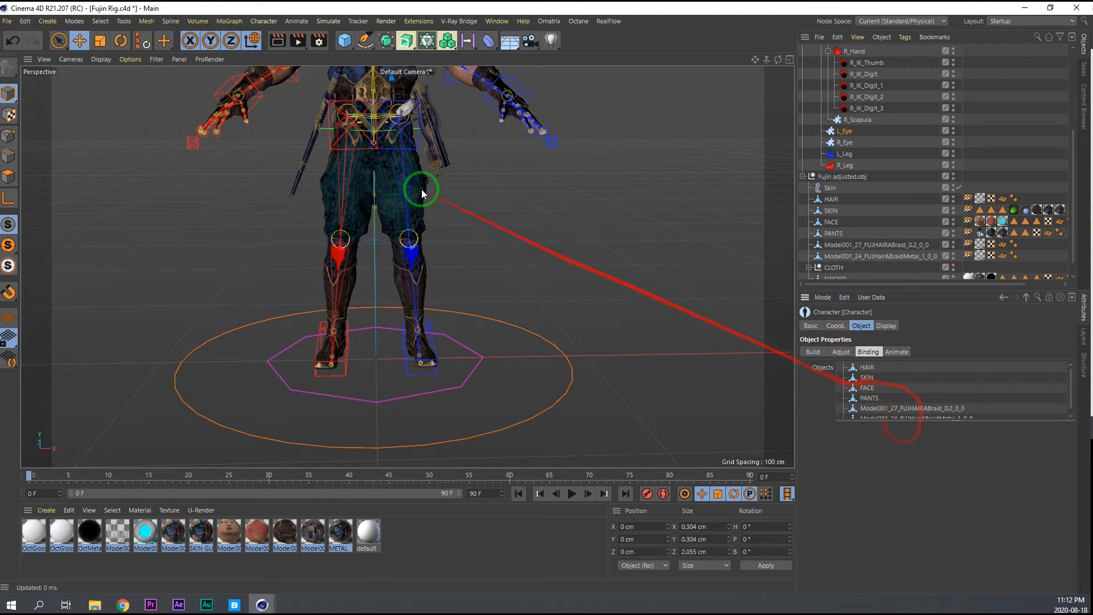
{"action": "middle_click_drag", "start_coordinate": [344, 222], "coordinate": [314, 406], "text": "alt"}
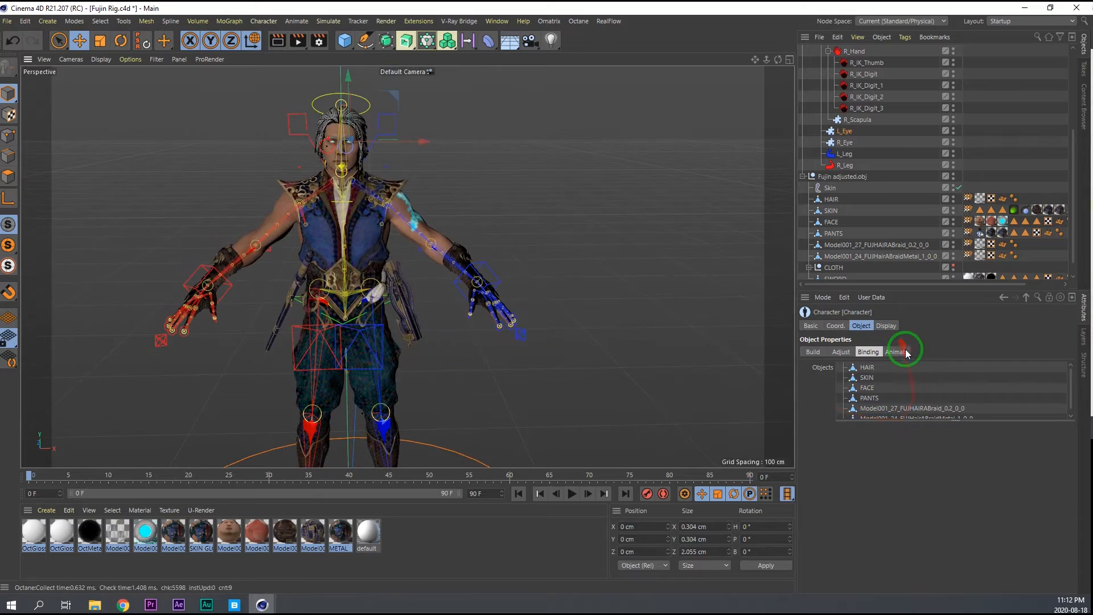
{"action": "left_click", "coordinate": [898, 352]}
Inspect the bound character around the head, neck, braid and collar from the front and side.
{"action": "right_click_drag", "start_coordinate": [361, 132], "coordinate": [442, 105], "text": "alt"}
{"action": "mouse_move", "coordinate": [369, 155]}
{"action": "left_mouse_down", "text": "alt"}
{"action": "mouse_move", "coordinate": [249, 159]}
{"action": "mouse_move", "coordinate": [371, 149]}
{"action": "left_mouse_up", "text": "alt"}
{"action": "right_click_drag", "start_coordinate": [298, 185], "coordinate": [365, 174], "text": "alt"}
{"action": "left_click_drag", "start_coordinate": [333, 180], "coordinate": [523, 289], "text": "alt"}
{"action": "left_click_drag", "start_coordinate": [606, 333], "coordinate": [360, 233], "text": "alt"}
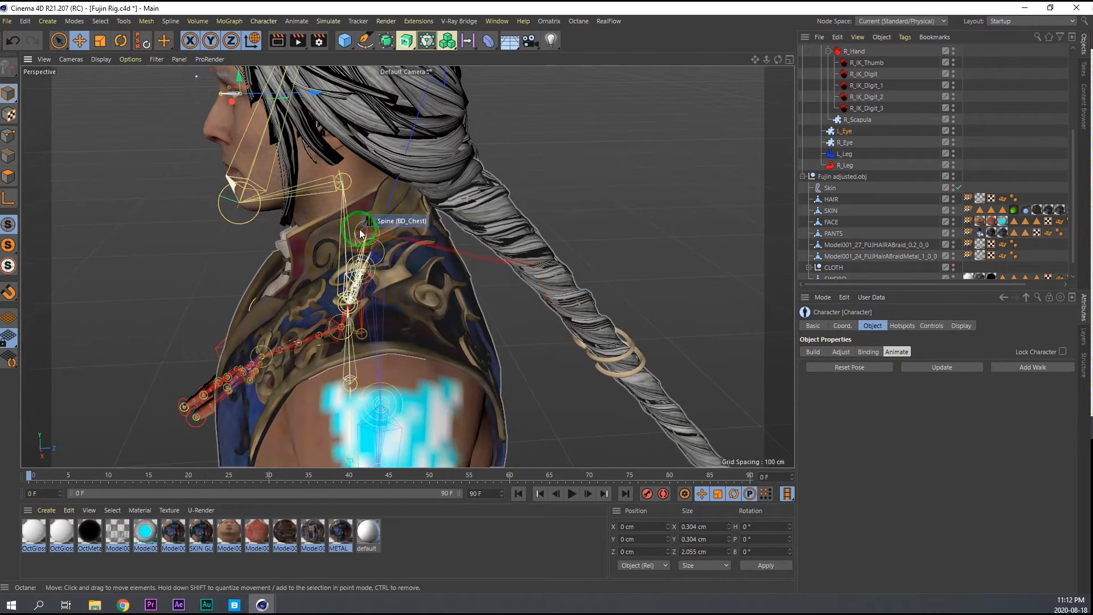
{"action": "left_click_drag", "start_coordinate": [312, 186], "coordinate": [456, 161], "text": "alt"}
{"action": "mouse_move", "coordinate": [234, 191]}
{"action": "left_mouse_down", "text": "alt"}
{"action": "mouse_move", "coordinate": [266, 190]}
{"action": "mouse_move", "coordinate": [217, 193]}
{"action": "mouse_move", "coordinate": [243, 188]}
{"action": "left_mouse_up", "text": "alt"}
{"action": "left_click", "coordinate": [214, 180]}
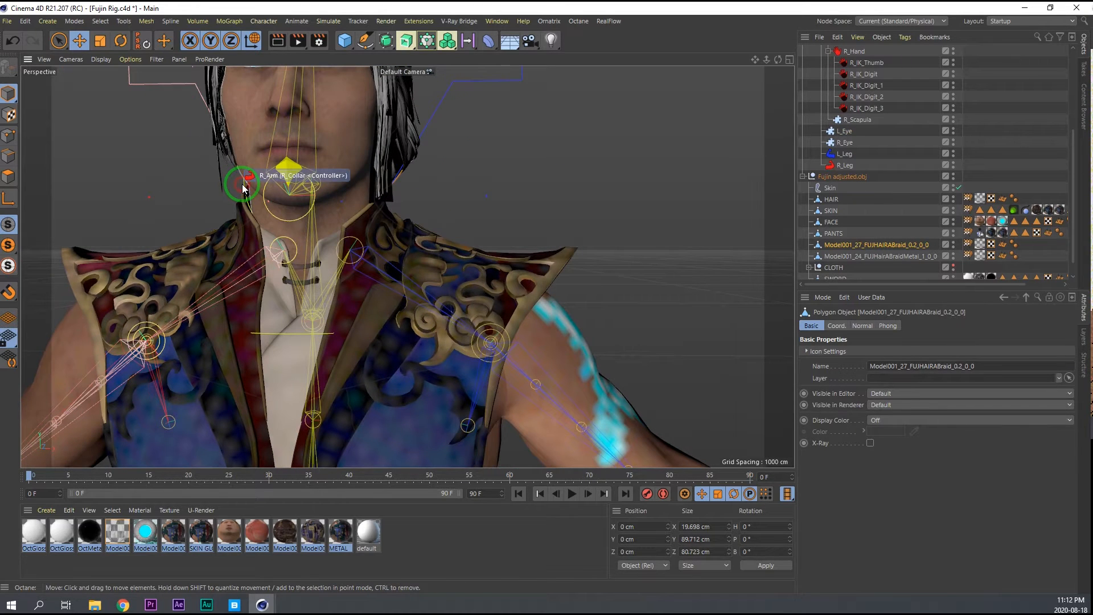
{"action": "left_click", "coordinate": [241, 190]}
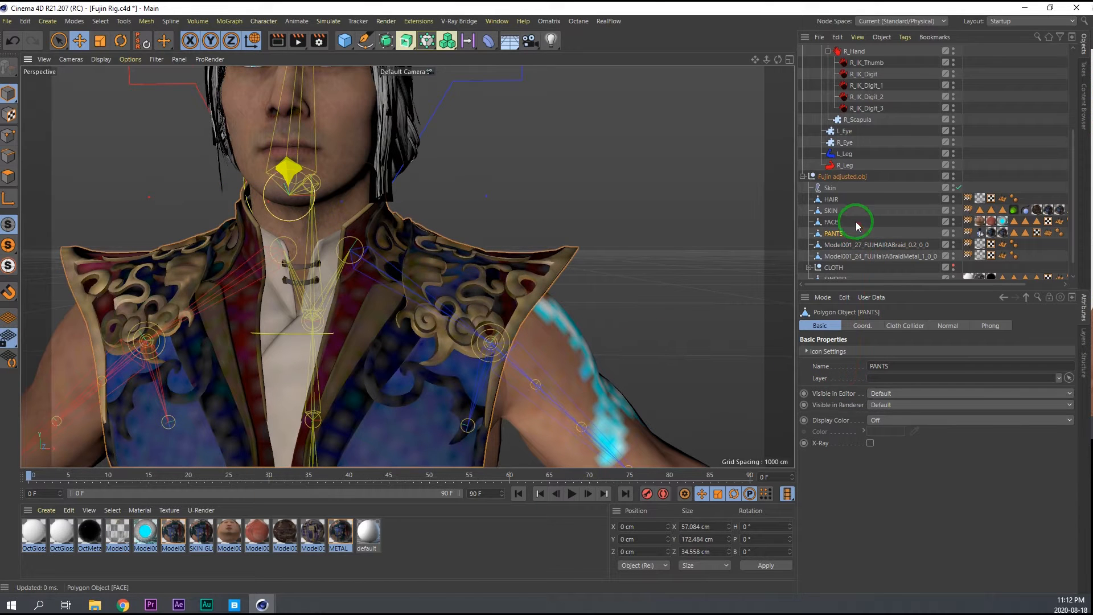
{"action": "right_click_drag", "start_coordinate": [424, 316], "coordinate": [289, 333], "text": "alt"}
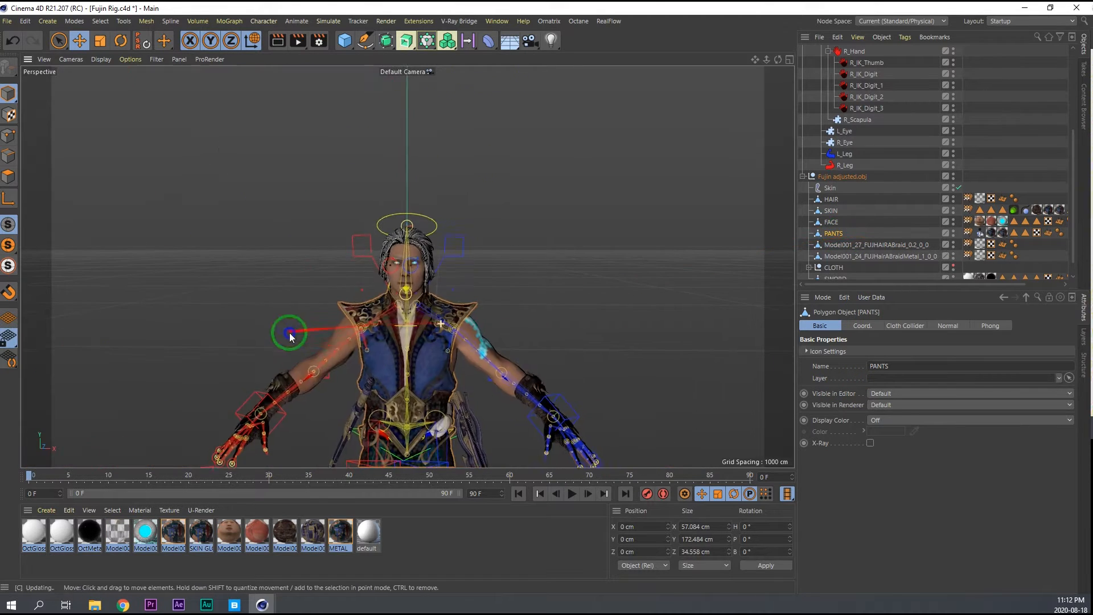
{"action": "middle_click_drag", "start_coordinate": [392, 349], "coordinate": [393, 294], "text": "alt"}
{"action": "middle_click_drag", "start_coordinate": [428, 329], "coordinate": [393, 278], "text": "alt"}
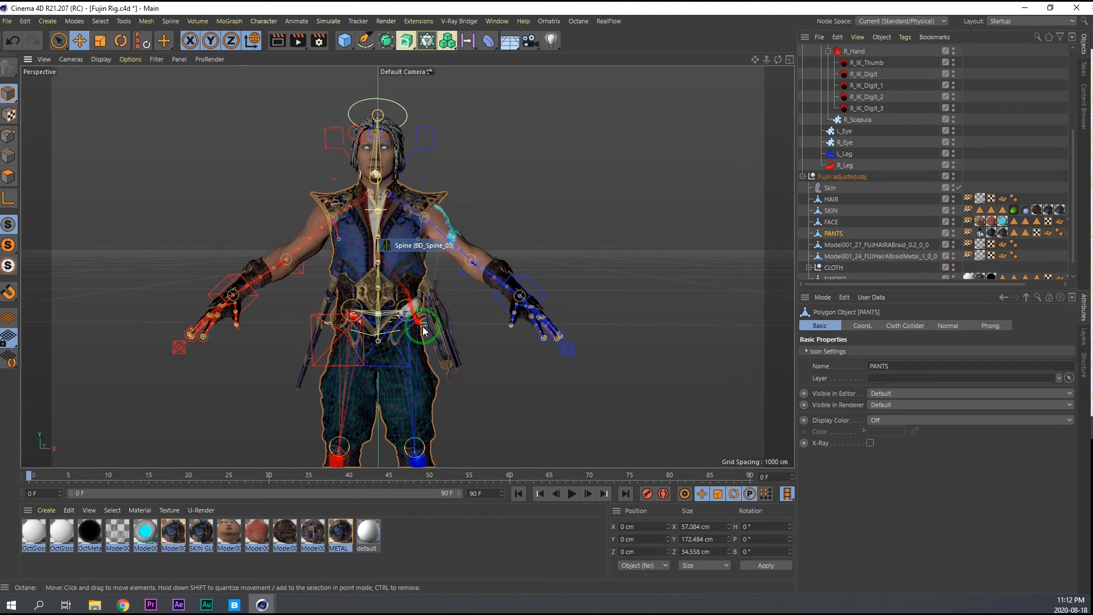
Set the character's viewport Visible display option to Controllers.
{"action": "left_click", "coordinate": [868, 98]}
{"action": "left_click", "coordinate": [962, 326]}
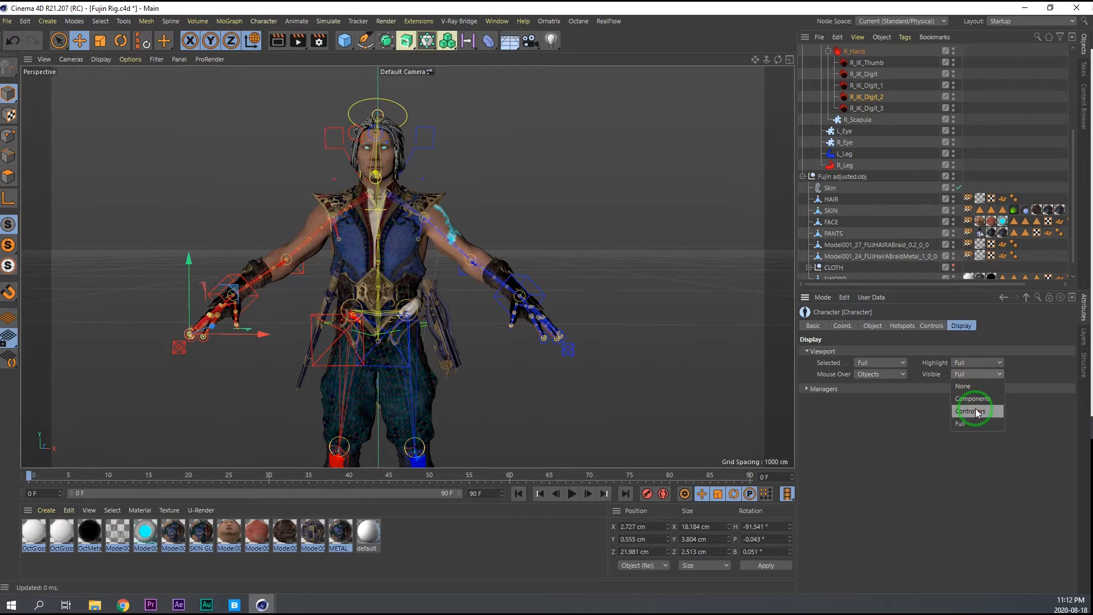
{"action": "left_click", "coordinate": [974, 411]}
Try bending the right thumb with the Curl control of R_IK_Thumb.
{"action": "left_click", "coordinate": [258, 296]}
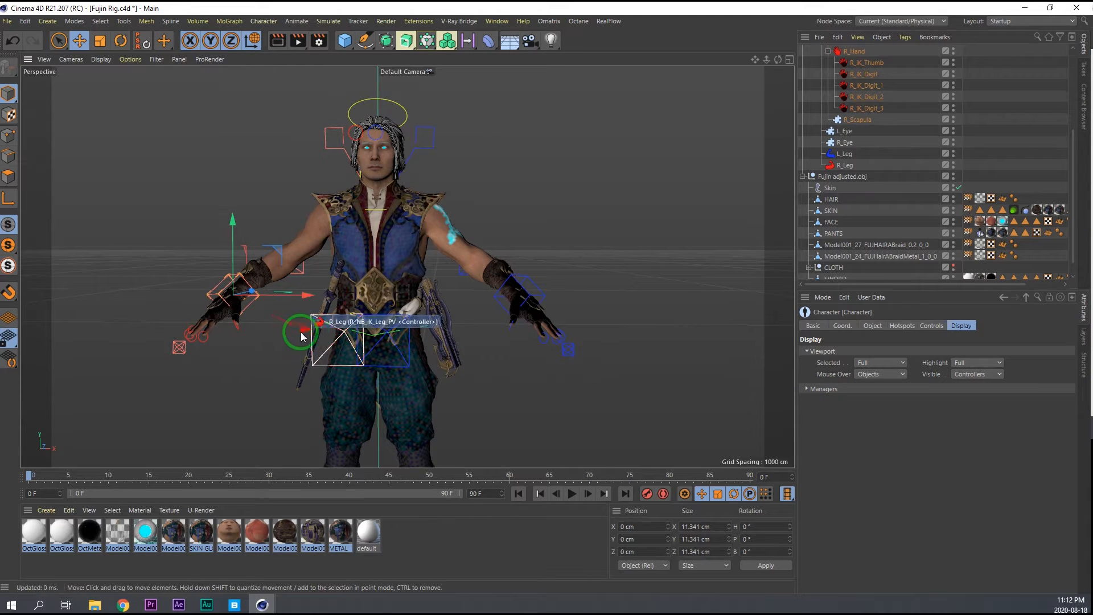
{"action": "left_click", "coordinate": [235, 330]}
{"action": "scroll", "coordinate": [312, 271], "scroll_direction": "up", "scroll_amount": 5}
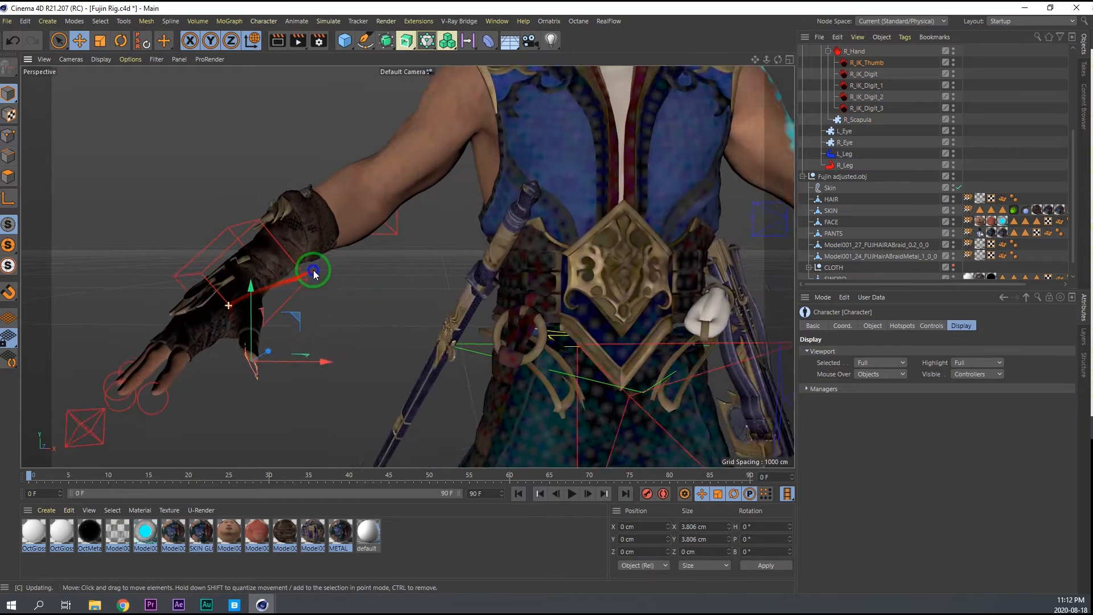
{"action": "left_click", "coordinate": [932, 325]}
{"action": "left_click_drag", "start_coordinate": [983, 391], "coordinate": [1022, 388]}
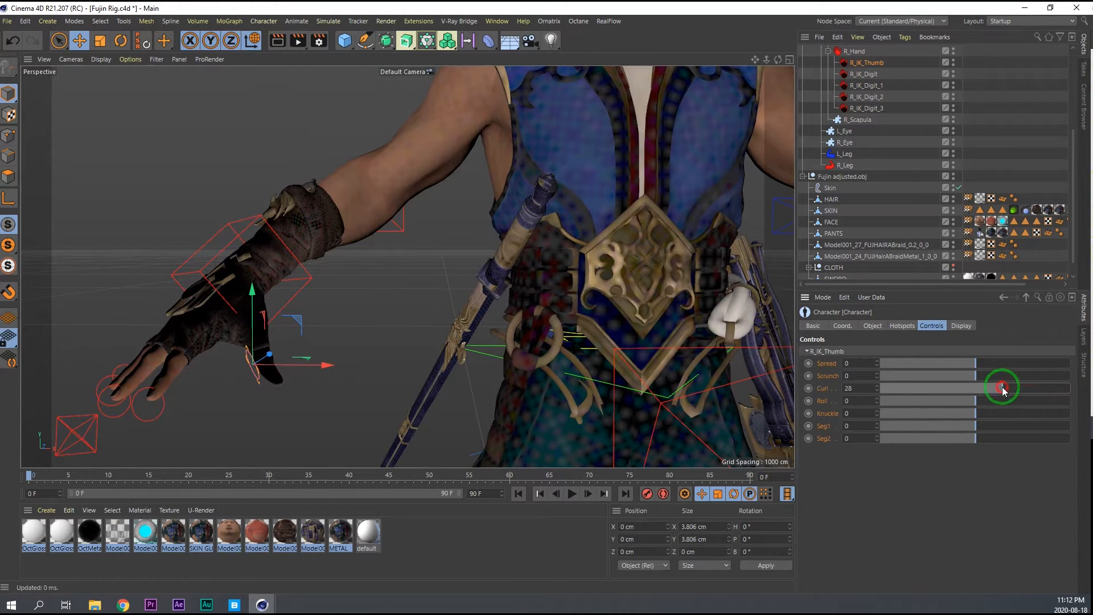
Try the Curl control on the right hand's R_IK_Digit and R_IK_Digit_1 fingers.
{"action": "left_click", "coordinate": [148, 402]}
{"action": "left_click_drag", "start_coordinate": [982, 390], "coordinate": [252, 395]}
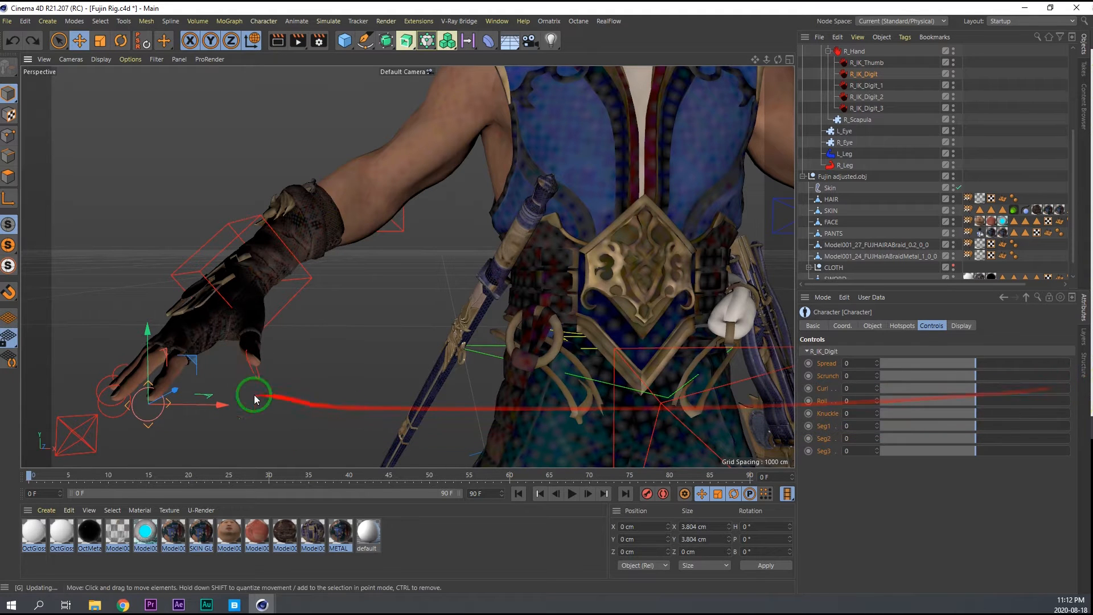
{"action": "left_click", "coordinate": [114, 419]}
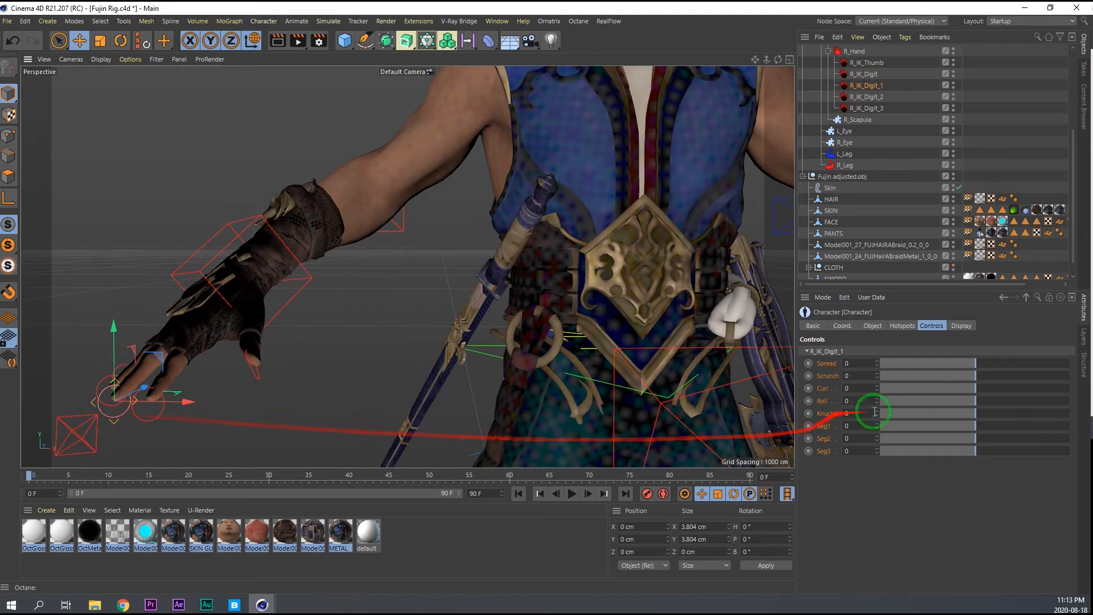
{"action": "left_click_drag", "start_coordinate": [975, 393], "coordinate": [976, 367]}
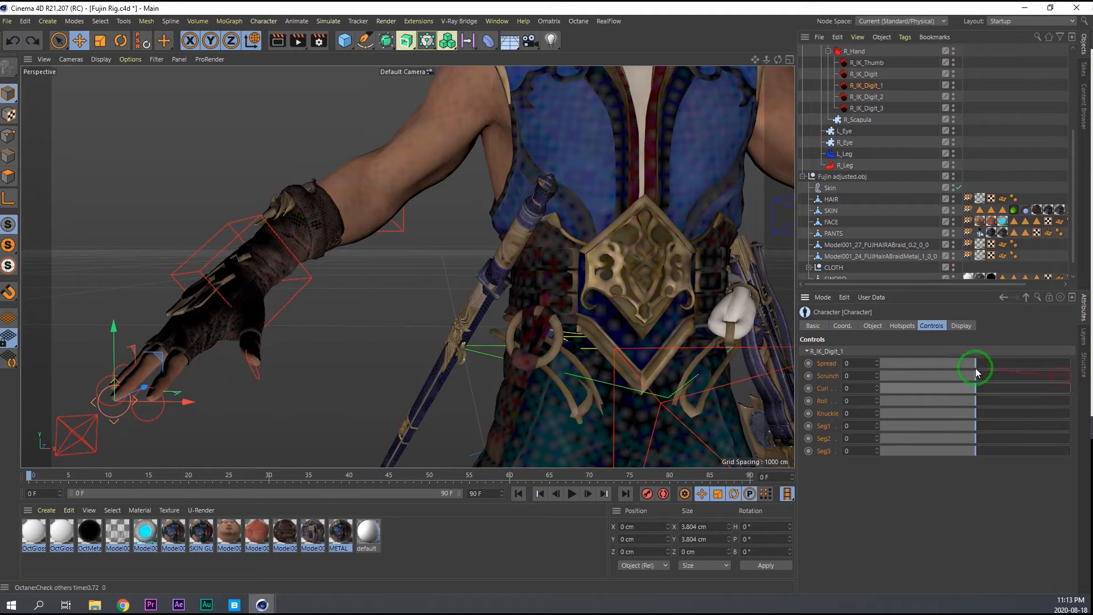
Rotate the spine's Torso controller at the hips as a test and undo the rotation.
{"action": "scroll", "coordinate": [552, 242], "scroll_direction": "down", "scroll_amount": 3}
{"action": "scroll", "coordinate": [542, 222], "scroll_direction": "down", "scroll_amount": 3}
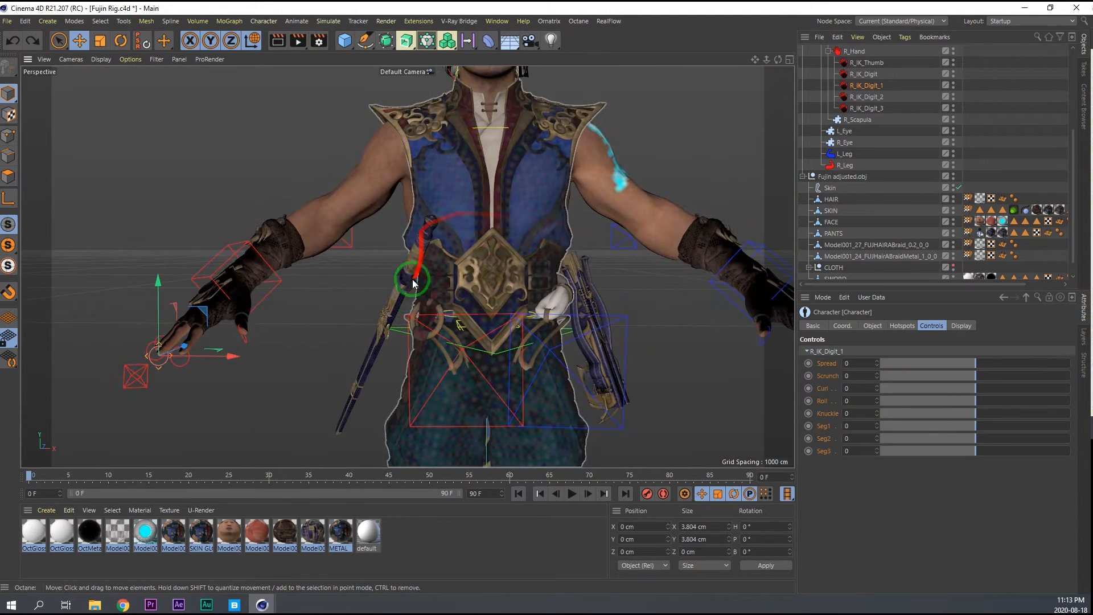
{"action": "left_click", "coordinate": [397, 334]}
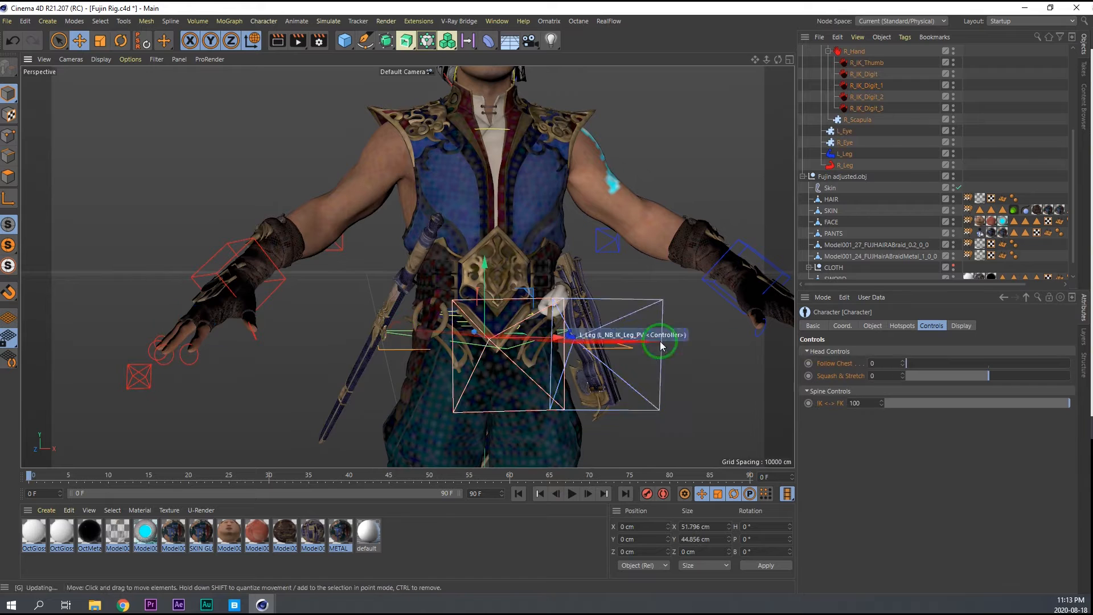
{"action": "key", "text": "r"}
{"action": "left_click_drag", "start_coordinate": [499, 323], "coordinate": [444, 341]}
{"action": "key", "text": "ctrl+z"}
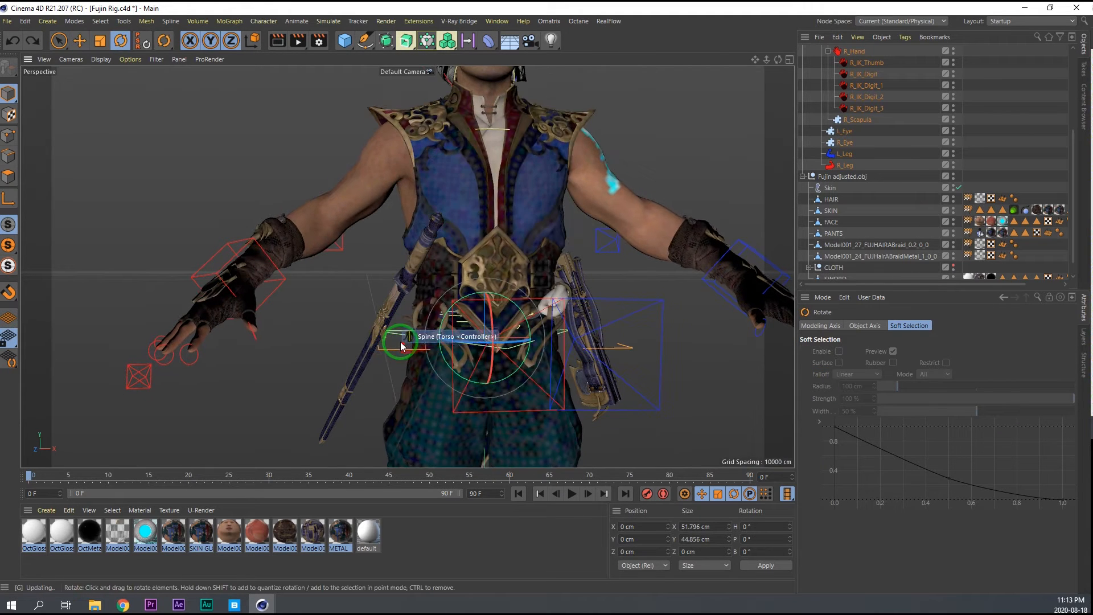
{"action": "left_click", "coordinate": [399, 337]}
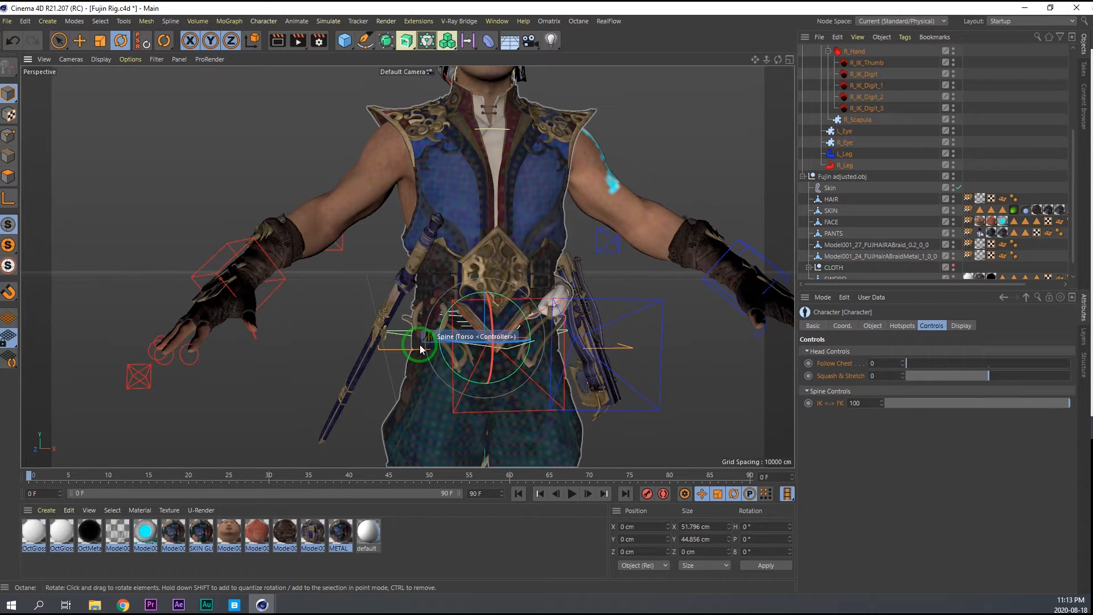
Switch the right arm from IK to FK and set its FK Arm Follow Shoulder to 100.
{"action": "middle_click_drag", "start_coordinate": [463, 232], "coordinate": [471, 305], "text": "alt"}
{"action": "left_click_drag", "start_coordinate": [470, 303], "coordinate": [485, 306], "text": "alt"}
{"action": "middle_click_drag", "start_coordinate": [484, 306], "coordinate": [470, 241], "text": "alt"}
{"action": "scroll", "coordinate": [468, 245], "scroll_direction": "down", "scroll_amount": 1}
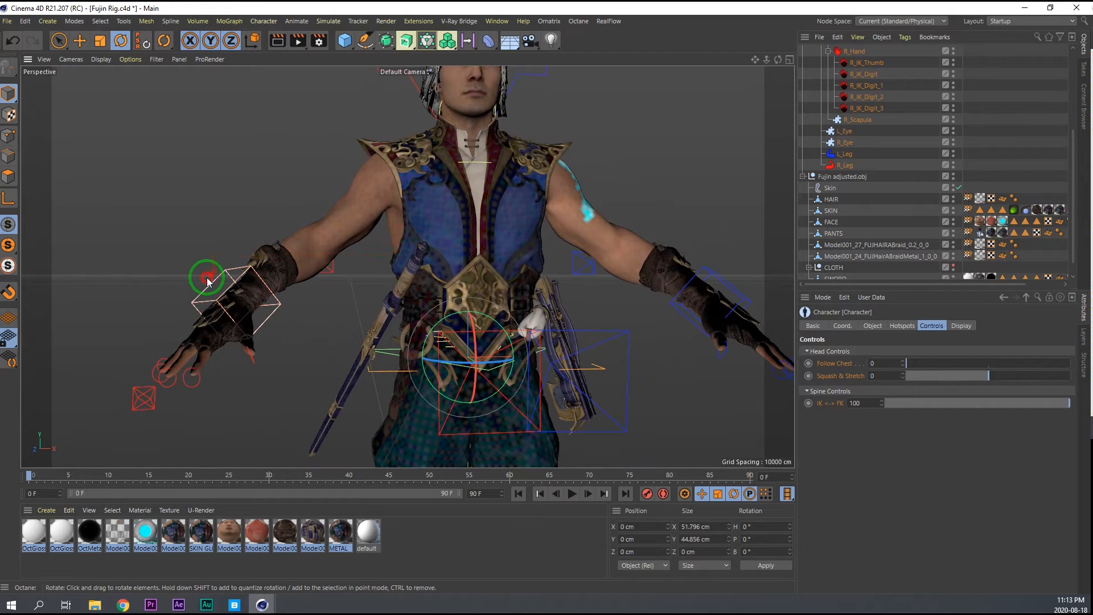
{"action": "left_click", "coordinate": [208, 281]}
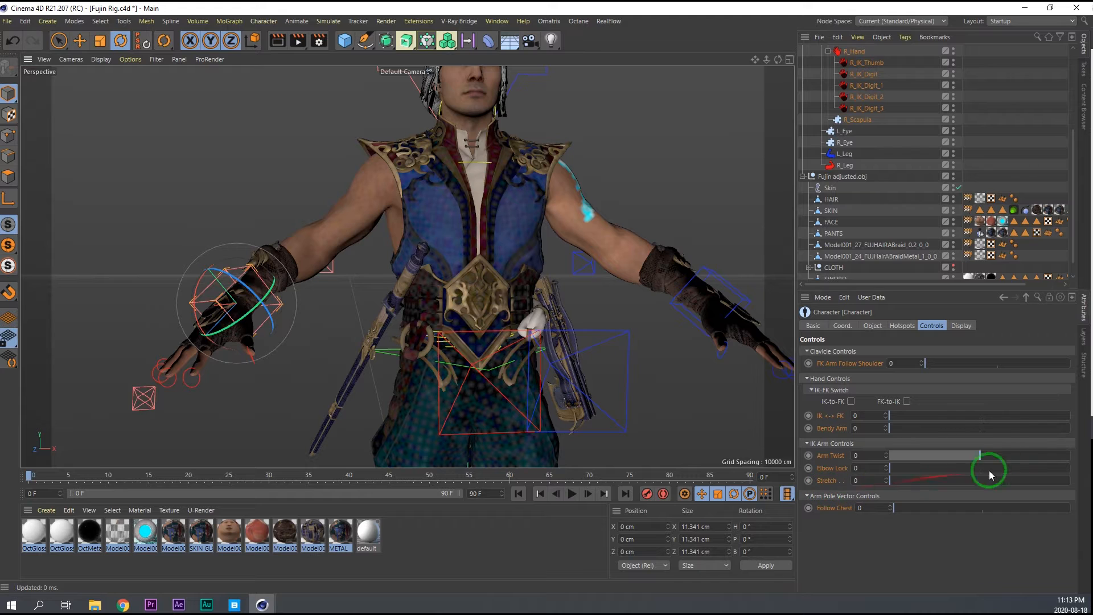
{"action": "left_click", "coordinate": [852, 402]}
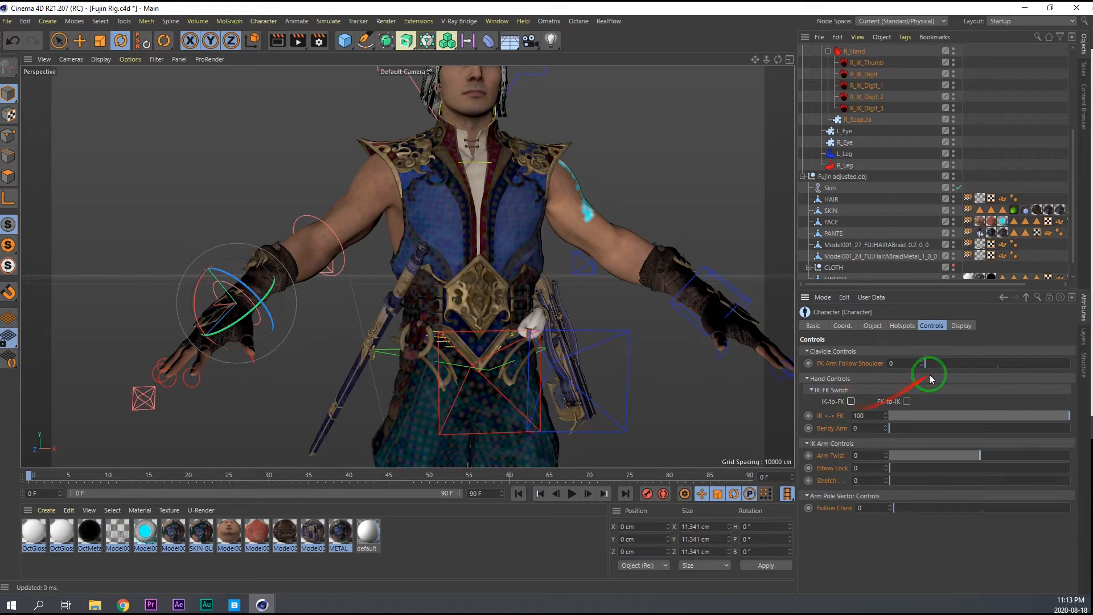
Switch the left arm from IK to FK, with FK Arm Follow Shoulder and Bendy Arm both at 100.
{"action": "left_click", "coordinate": [709, 293]}
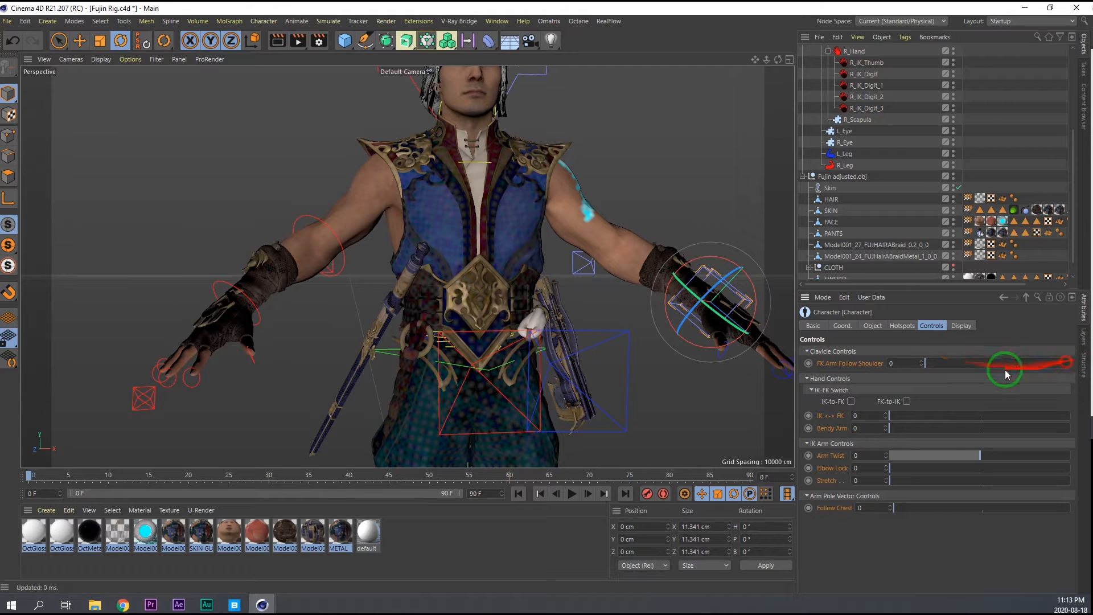
{"action": "left_click", "coordinate": [851, 402]}
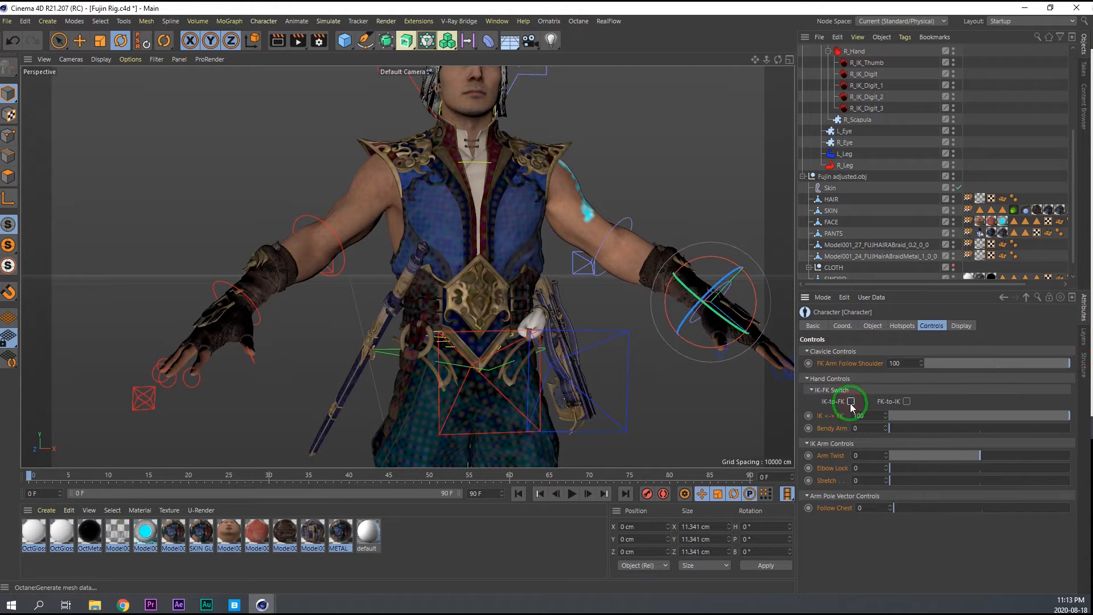
{"action": "left_click_drag", "start_coordinate": [905, 430], "coordinate": [1092, 418]}
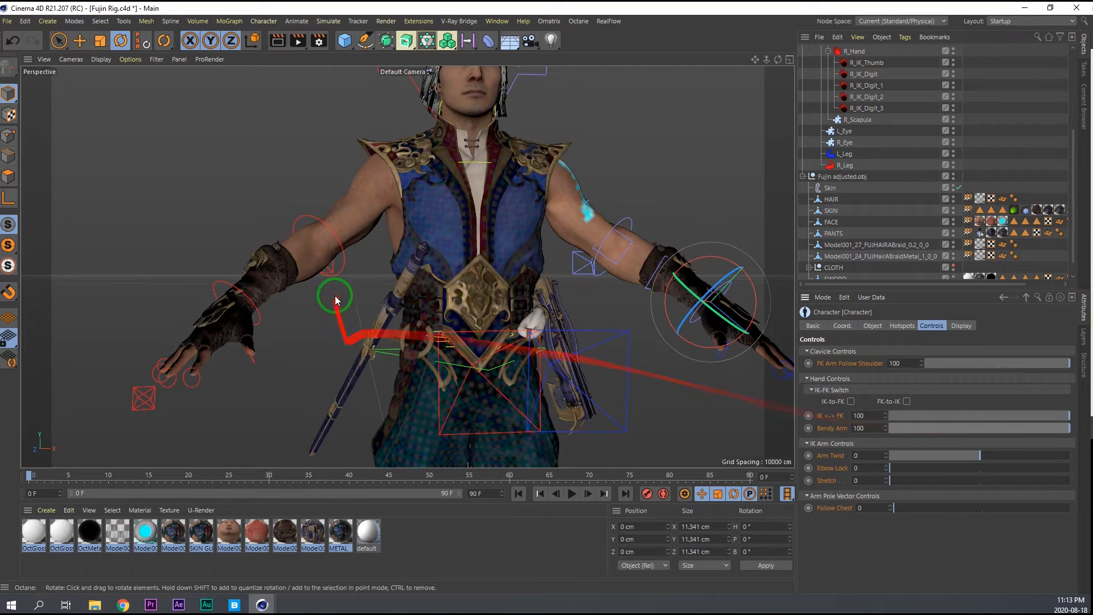
Raise the Bendy Arm control of the right arm and select the left arm's elbow controller.
{"action": "left_click", "coordinate": [261, 319]}
{"action": "left_click", "coordinate": [851, 402]}
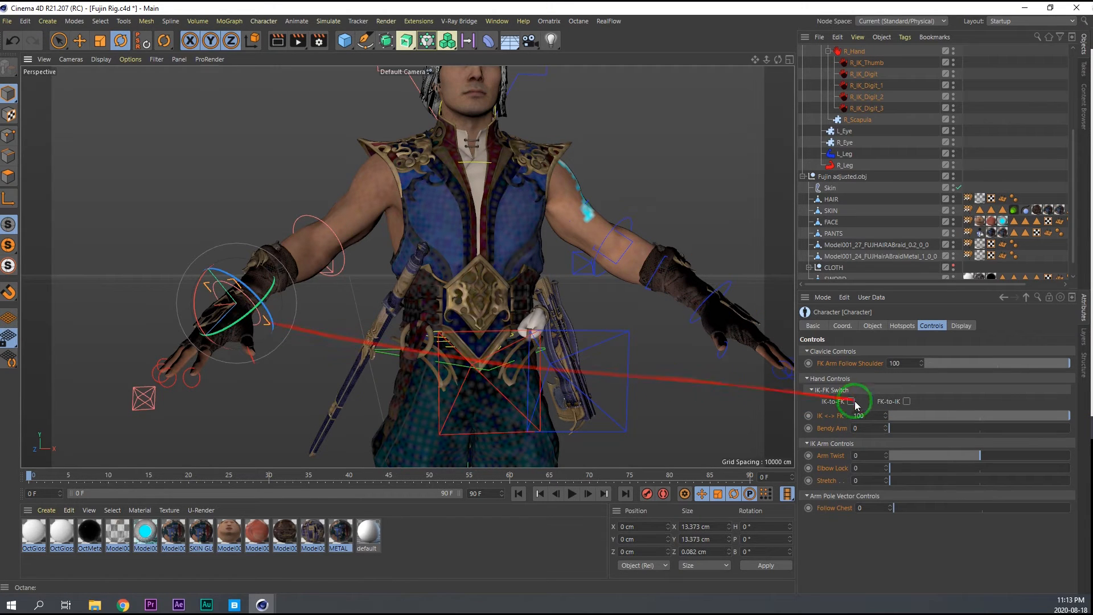
{"action": "left_click", "coordinate": [631, 221]}
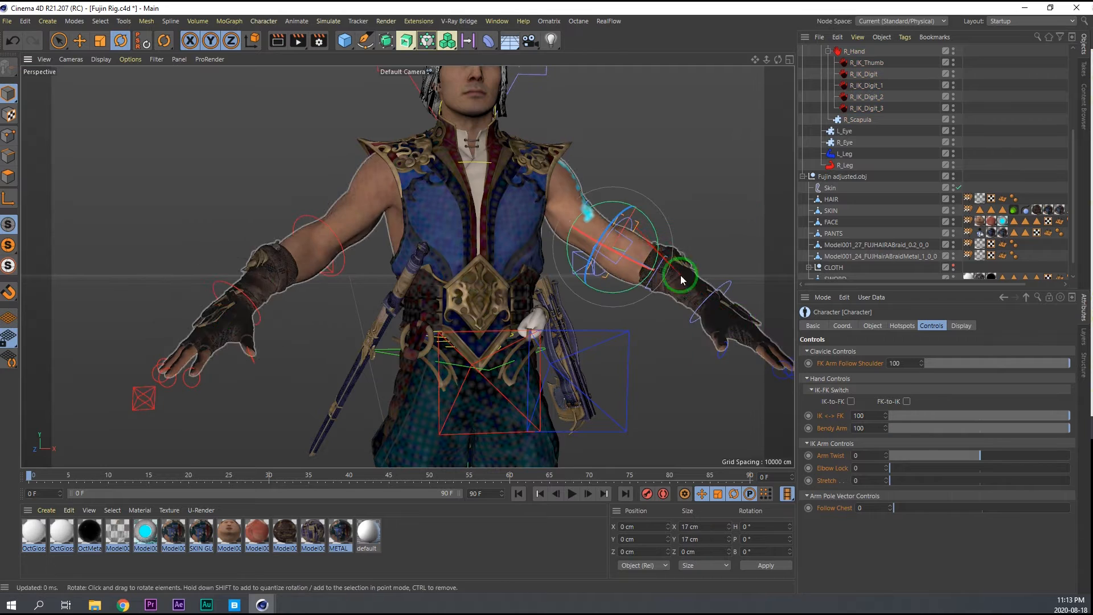
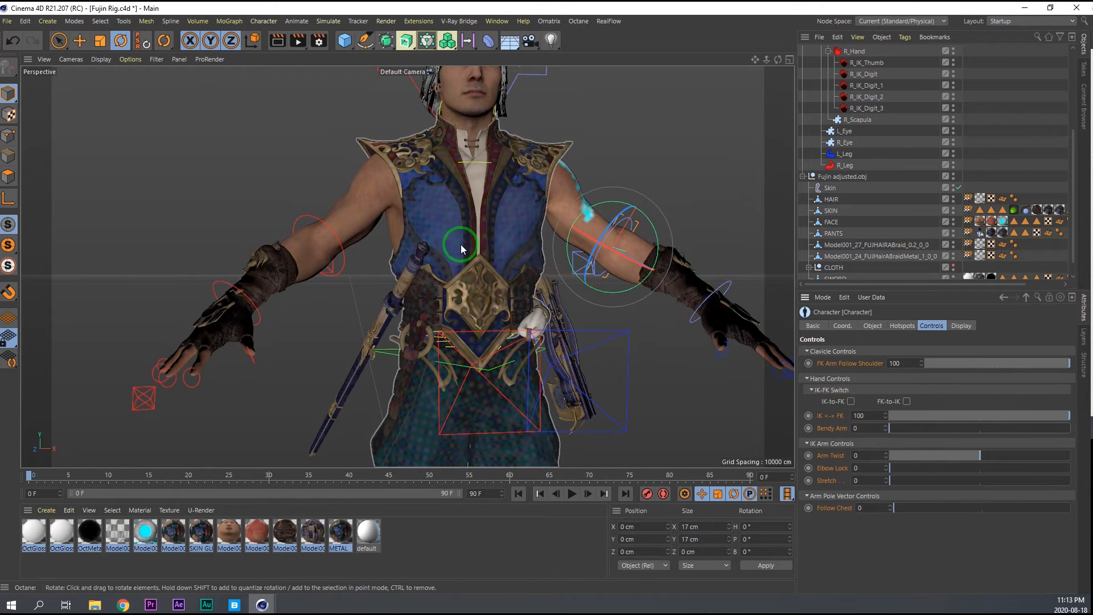
Set the objects shown in the character's Adjust mode to Controllers and return to Animate mode.
{"action": "right_click_drag", "start_coordinate": [421, 216], "coordinate": [407, 206], "text": "alt"}
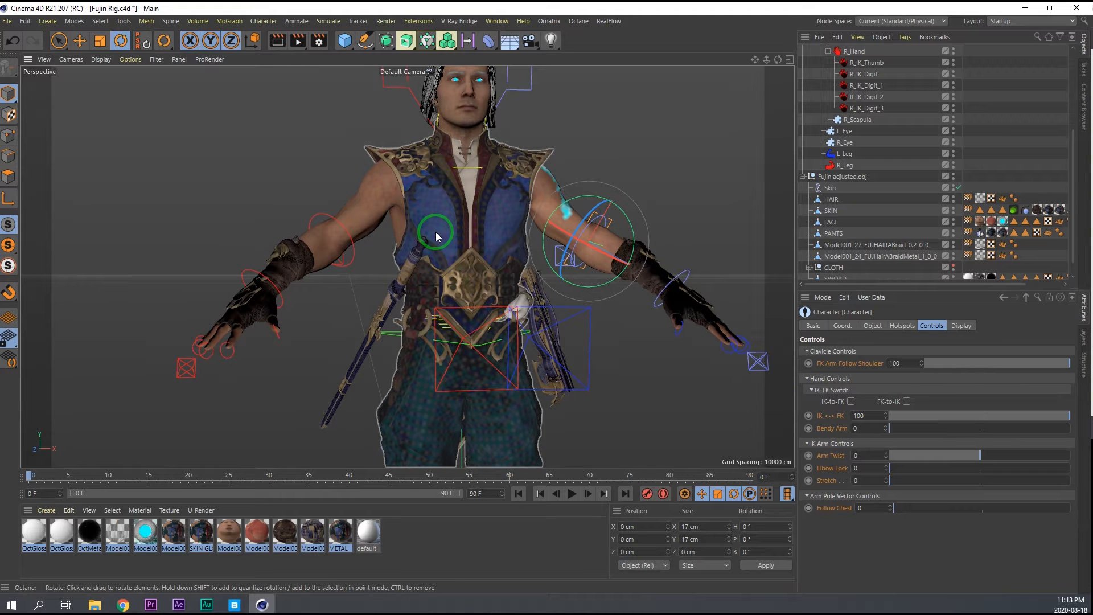
{"action": "left_click_drag", "start_coordinate": [460, 221], "coordinate": [435, 244], "text": "alt"}
{"action": "left_click", "coordinate": [968, 327]}
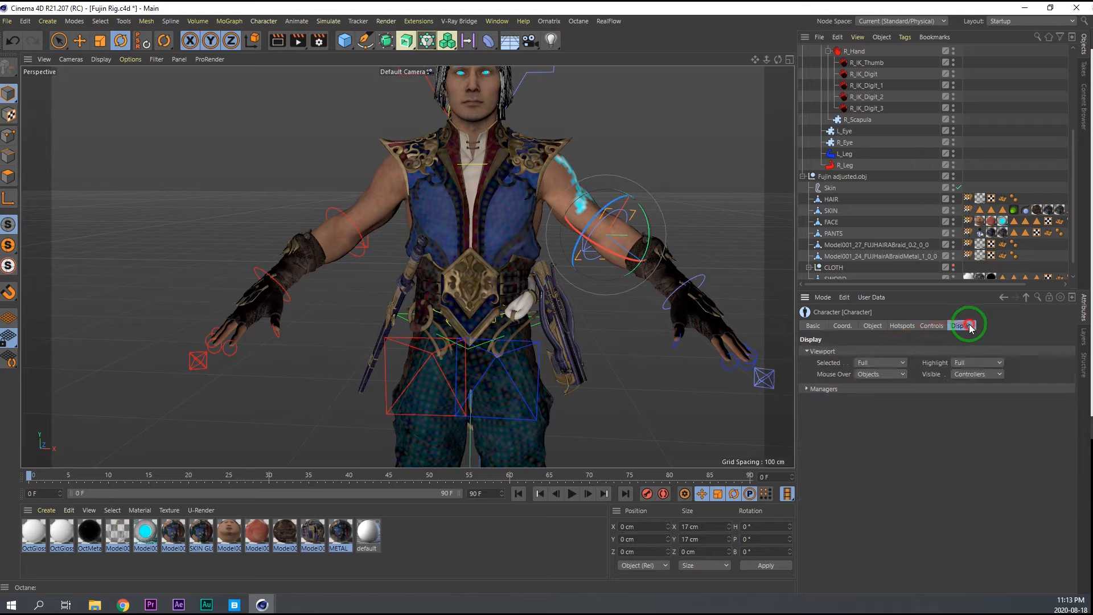
{"action": "left_click", "coordinate": [934, 326]}
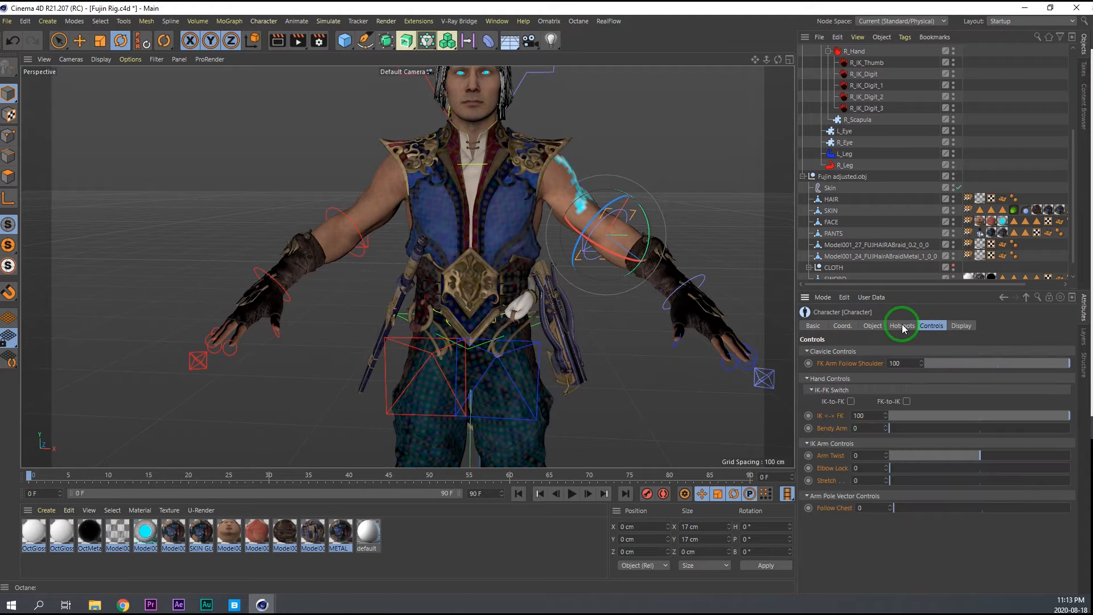
{"action": "left_click", "coordinate": [903, 327]}
{"action": "left_click", "coordinate": [874, 326]}
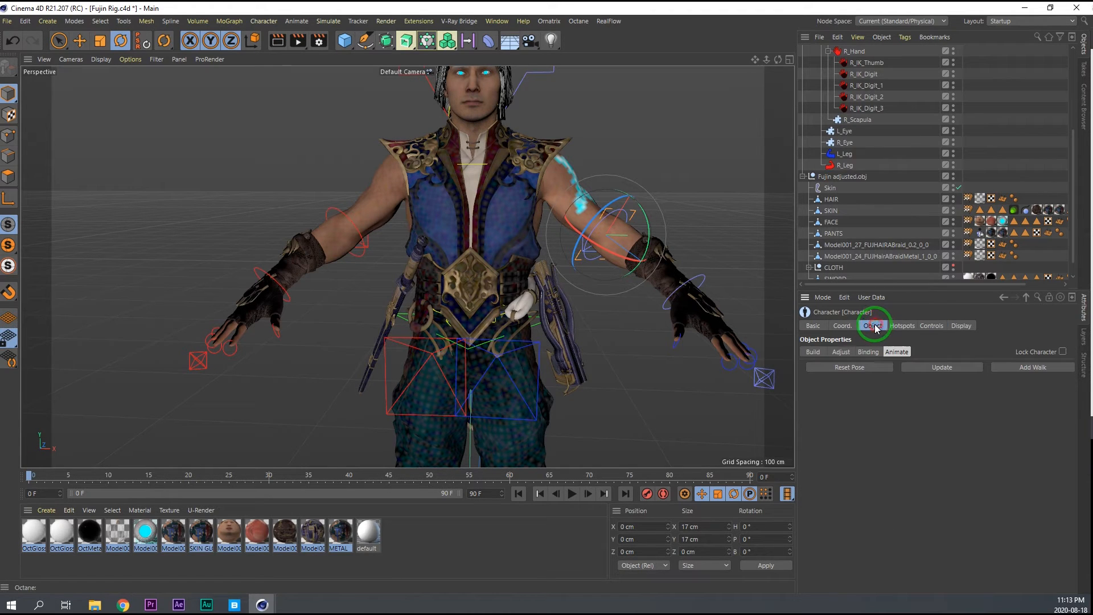
{"action": "left_click", "coordinate": [841, 353]}
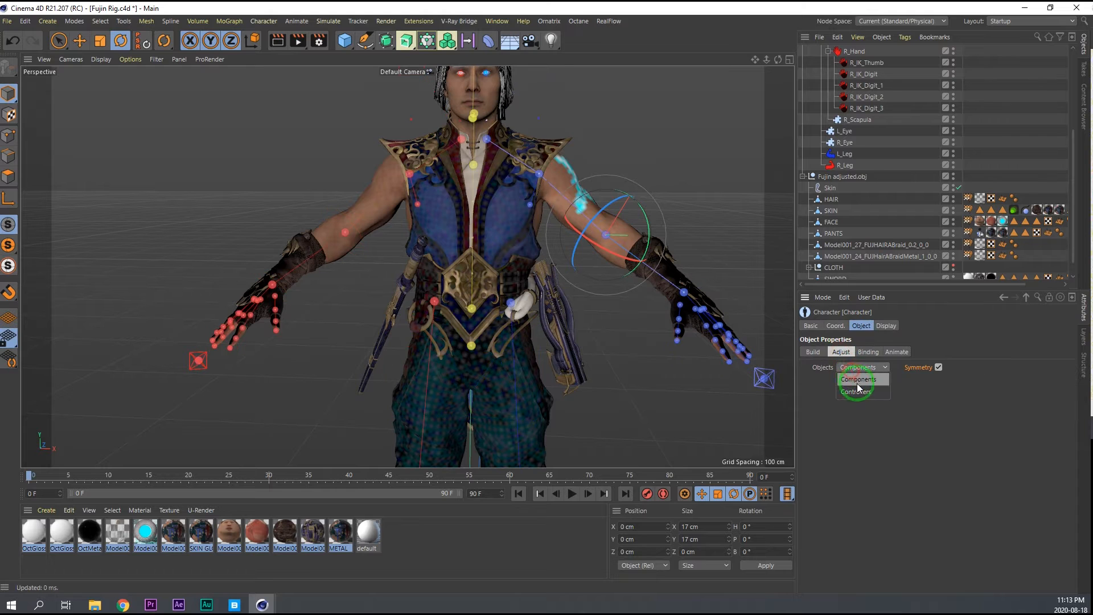
{"action": "left_click", "coordinate": [857, 393]}
{"action": "left_click", "coordinate": [888, 353]}
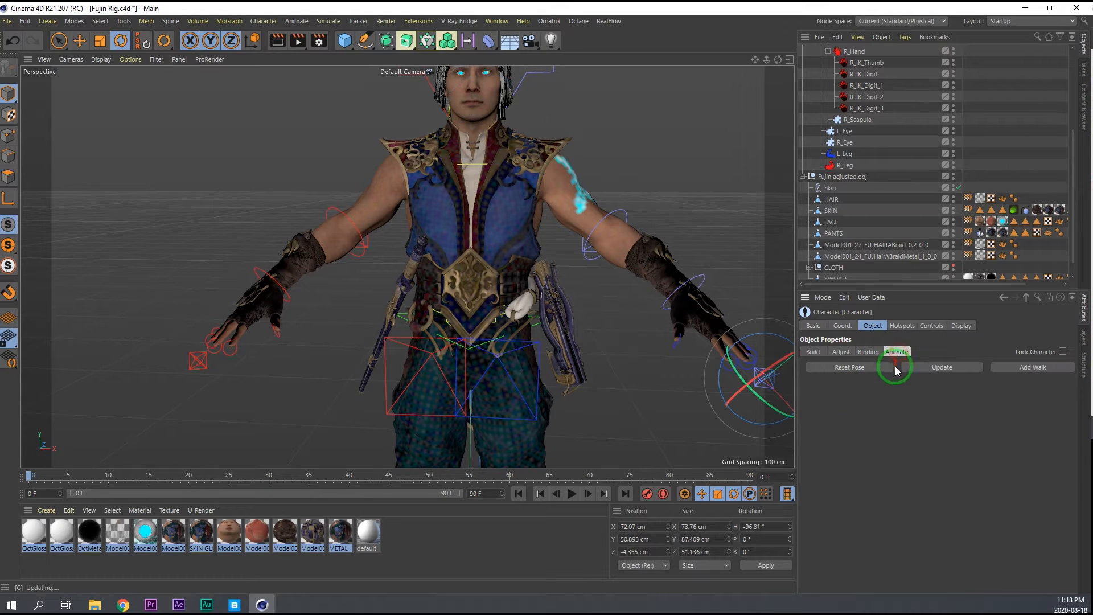
Select the spine's Neck controller at the throat and display its head and spine controls.
{"action": "scroll", "coordinate": [472, 122], "scroll_direction": "up", "scroll_amount": 5}
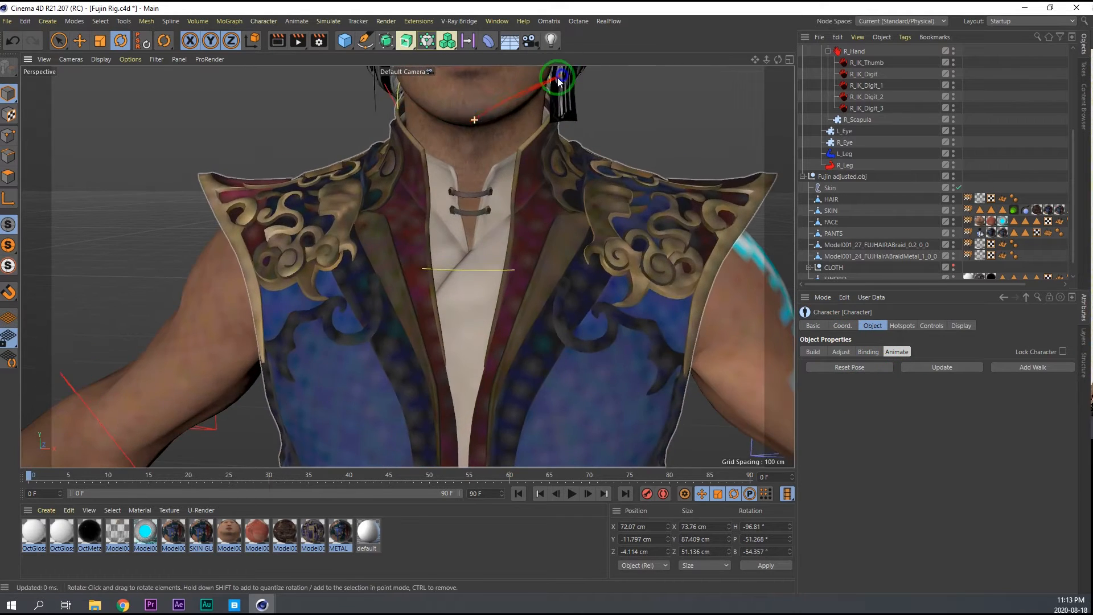
{"action": "left_click", "coordinate": [398, 97]}
{"action": "scroll", "coordinate": [398, 100], "scroll_direction": "up", "scroll_amount": 8}
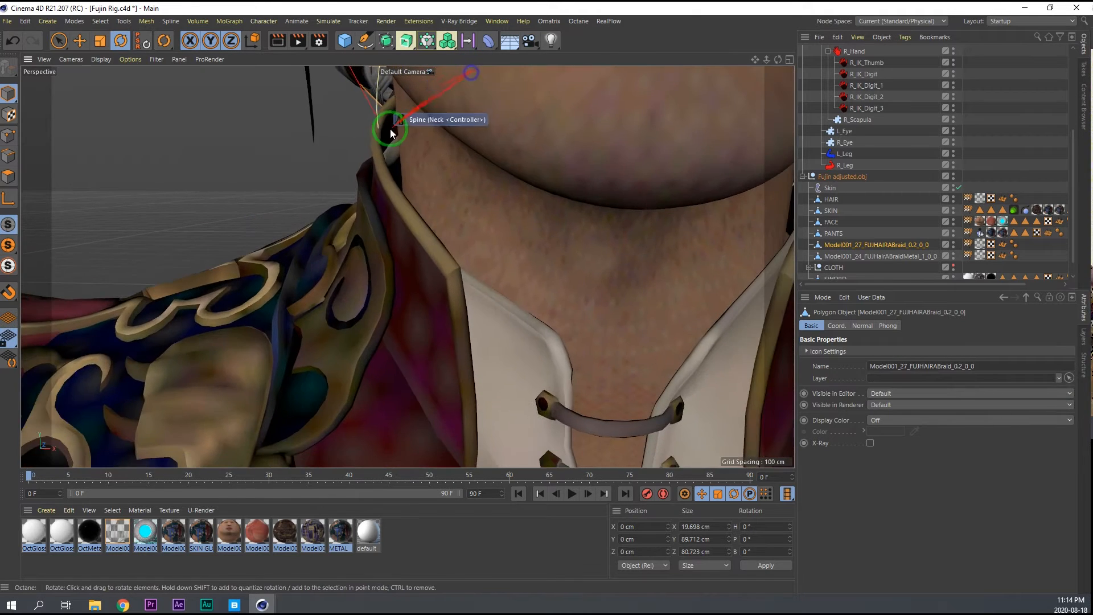
{"action": "left_click", "coordinate": [389, 134]}
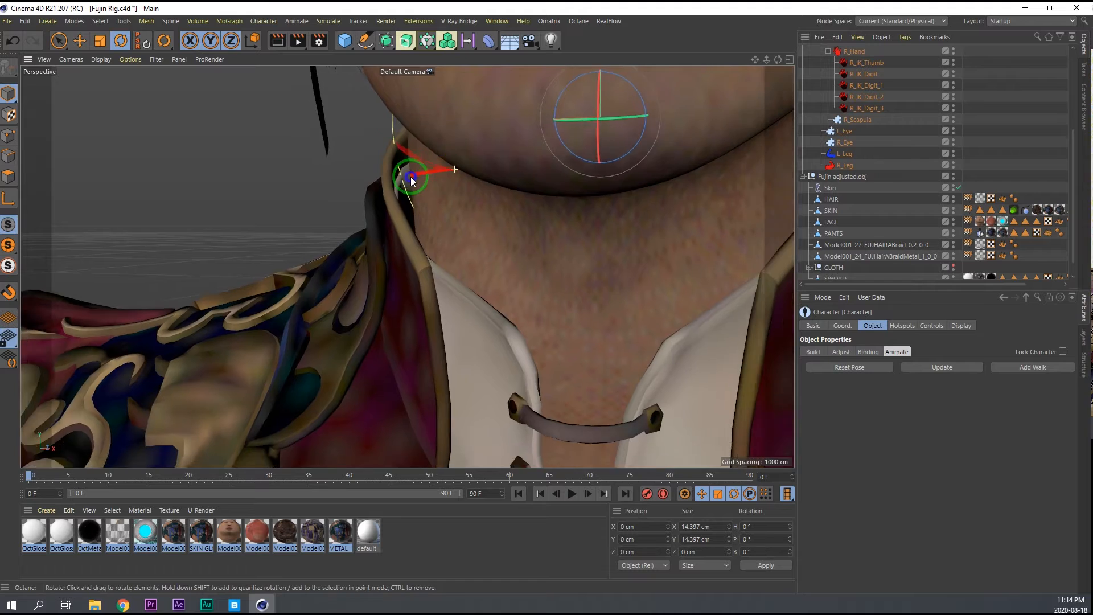
{"action": "scroll", "coordinate": [432, 179], "scroll_direction": "down", "scroll_amount": 10}
{"action": "left_click", "coordinate": [933, 326]}
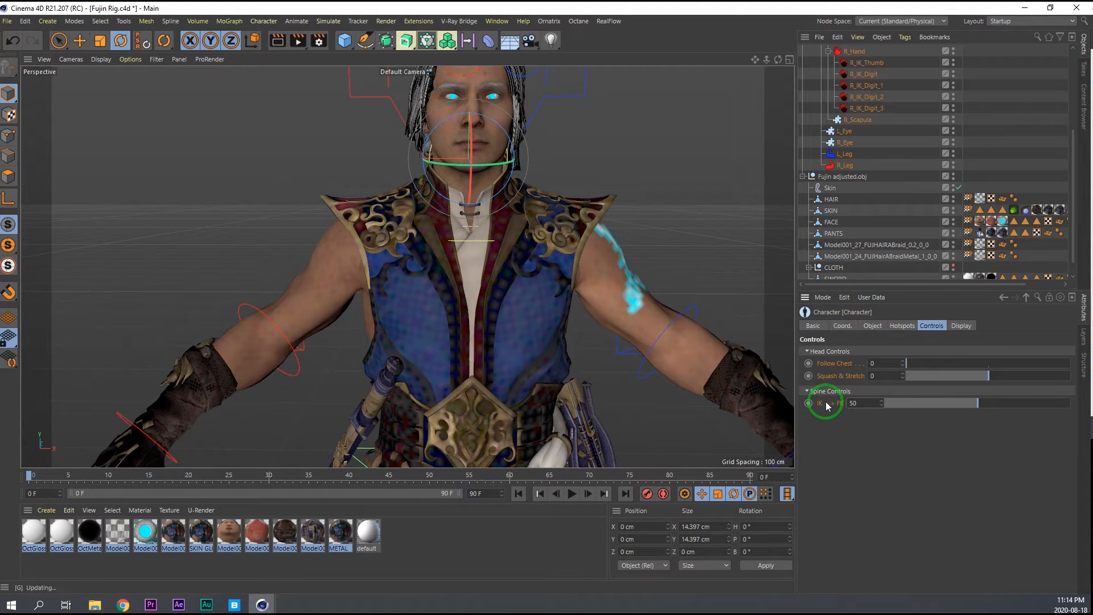
Switch the character to Adjust mode and select the right wrist controller.
{"action": "left_click", "coordinate": [876, 326]}
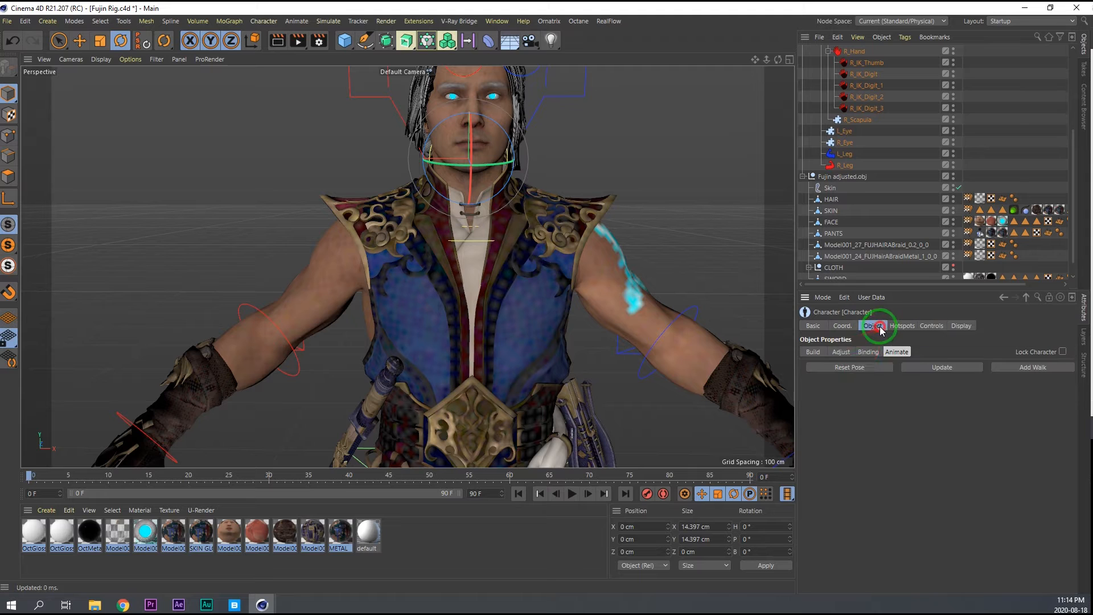
{"action": "left_click", "coordinate": [867, 354]}
{"action": "left_click", "coordinate": [842, 353]}
{"action": "scroll", "coordinate": [428, 339], "scroll_direction": "down", "scroll_amount": 7}
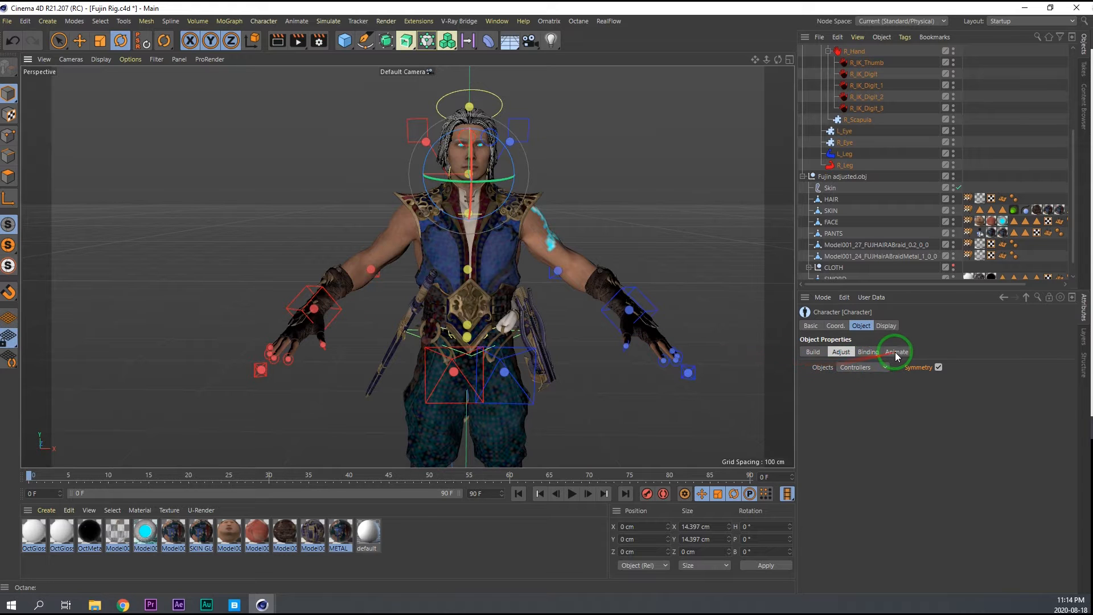
{"action": "left_click", "coordinate": [315, 308]}
{"action": "left_click", "coordinate": [897, 352]}
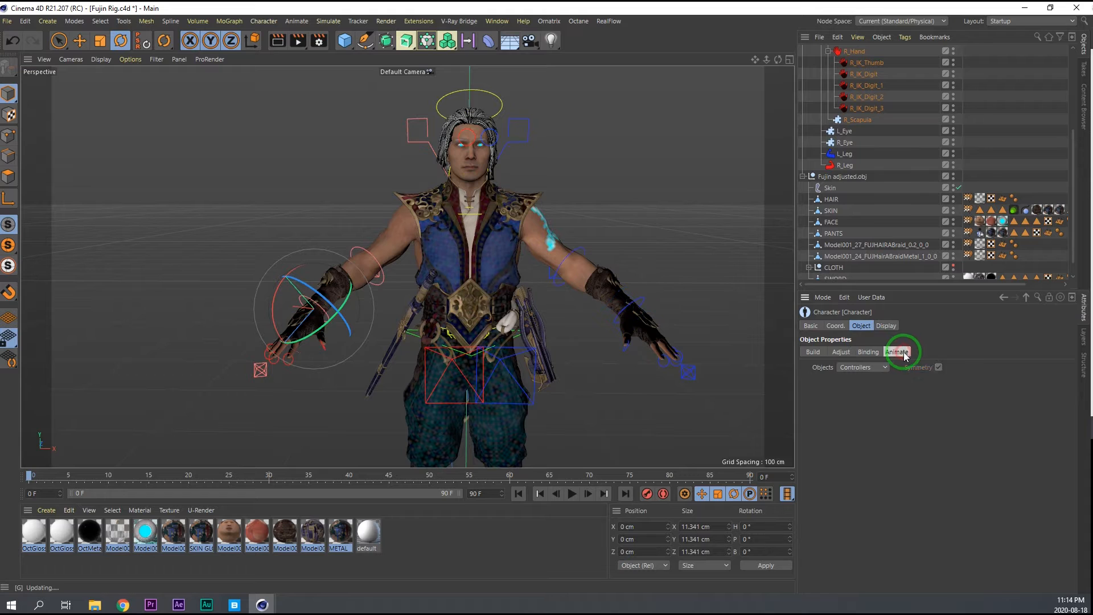
{"action": "left_click", "coordinate": [842, 354]}
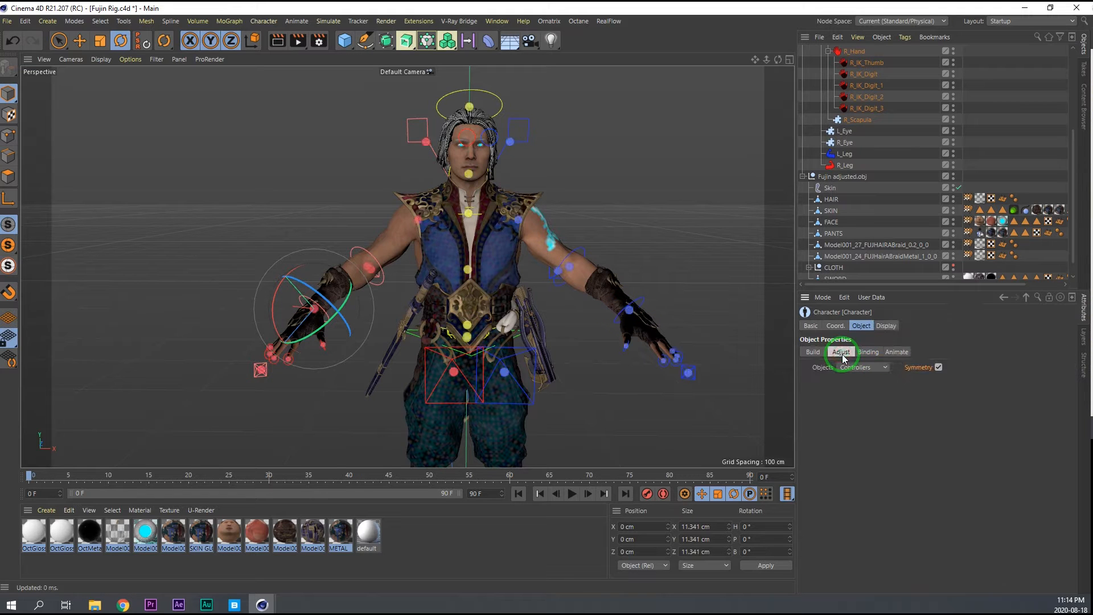
Scale up the wrist and elbow controllers with symmetry on so that the rings surround both arms.
{"action": "left_click_drag", "start_coordinate": [315, 309], "coordinate": [271, 286]}
{"action": "key", "text": "t"}
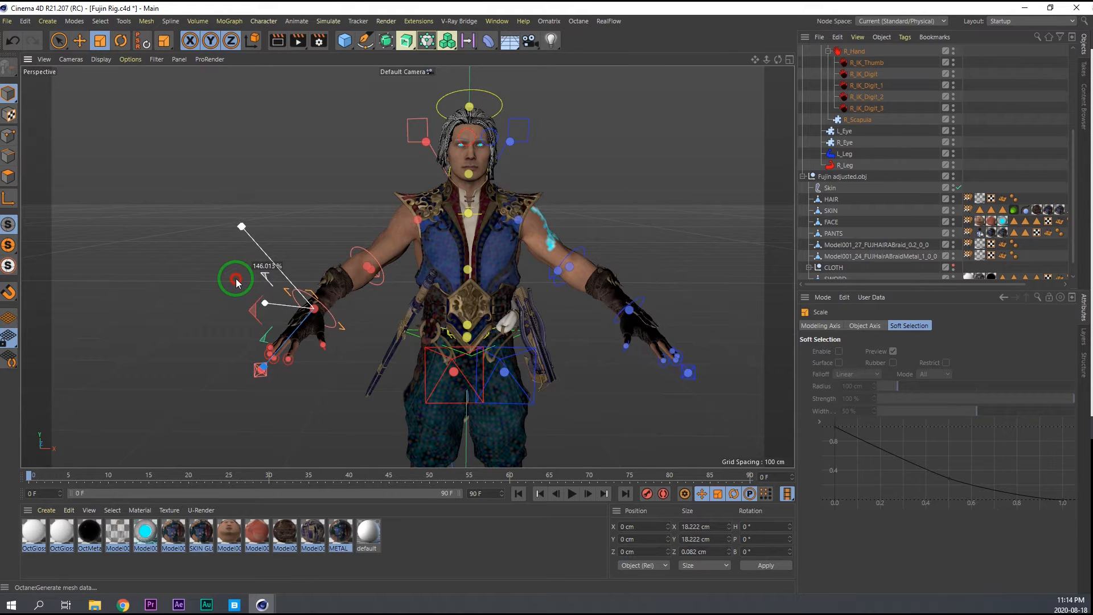
{"action": "left_click_drag", "start_coordinate": [221, 279], "coordinate": [216, 275]}
{"action": "left_click", "coordinate": [638, 283]}
{"action": "left_click_drag", "start_coordinate": [399, 273], "coordinate": [484, 279], "text": "alt"}
{"action": "left_click", "coordinate": [347, 286]}
{"action": "left_click_drag", "start_coordinate": [347, 286], "coordinate": [325, 262]}
{"action": "left_click_drag", "start_coordinate": [456, 273], "coordinate": [376, 267], "text": "alt"}
Scale up the spine controllers around the waist and hips so that they extend beyond the body.
{"action": "left_click", "coordinate": [383, 163]}
{"action": "left_click", "coordinate": [566, 179]}
{"action": "left_click_drag", "start_coordinate": [565, 182], "coordinate": [433, 240], "text": "alt"}
{"action": "left_click_drag", "start_coordinate": [533, 225], "coordinate": [549, 225]}
{"action": "left_click_drag", "start_coordinate": [433, 257], "coordinate": [546, 251], "text": "alt"}
{"action": "left_click_drag", "start_coordinate": [519, 289], "coordinate": [547, 289]}
{"action": "middle_click_drag", "start_coordinate": [513, 319], "coordinate": [484, 228], "text": "alt"}
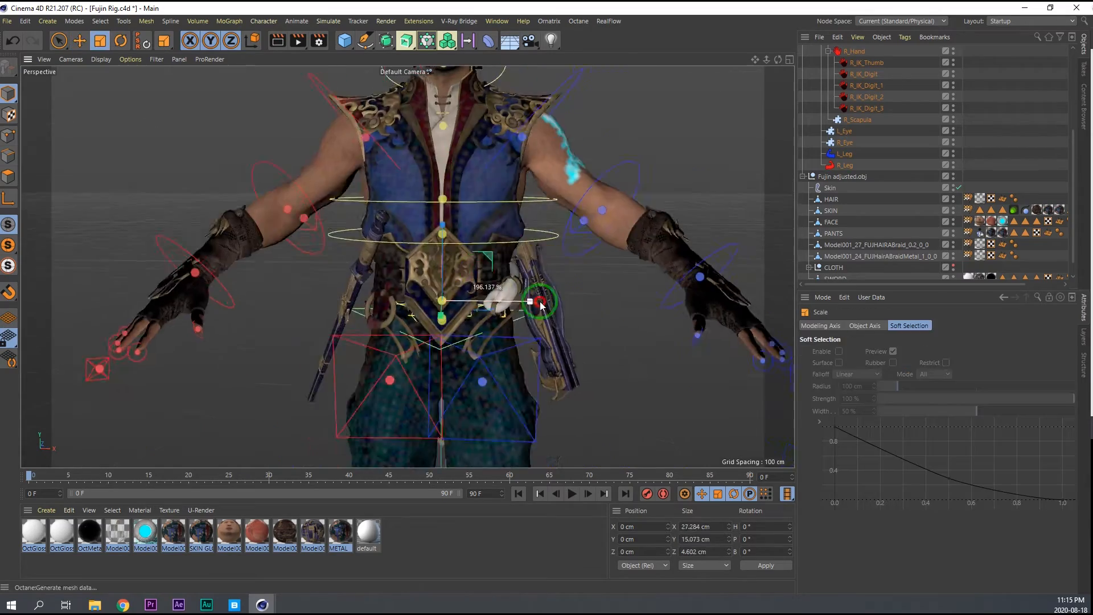
{"action": "left_click_drag", "start_coordinate": [501, 300], "coordinate": [450, 284], "text": "alt"}
{"action": "left_click_drag", "start_coordinate": [435, 221], "coordinate": [353, 256]}
Move the selected waist-level spine controller vertically by about 2 cm.
{"action": "key", "text": "e"}
{"action": "left_click_drag", "start_coordinate": [455, 176], "coordinate": [444, 182]}
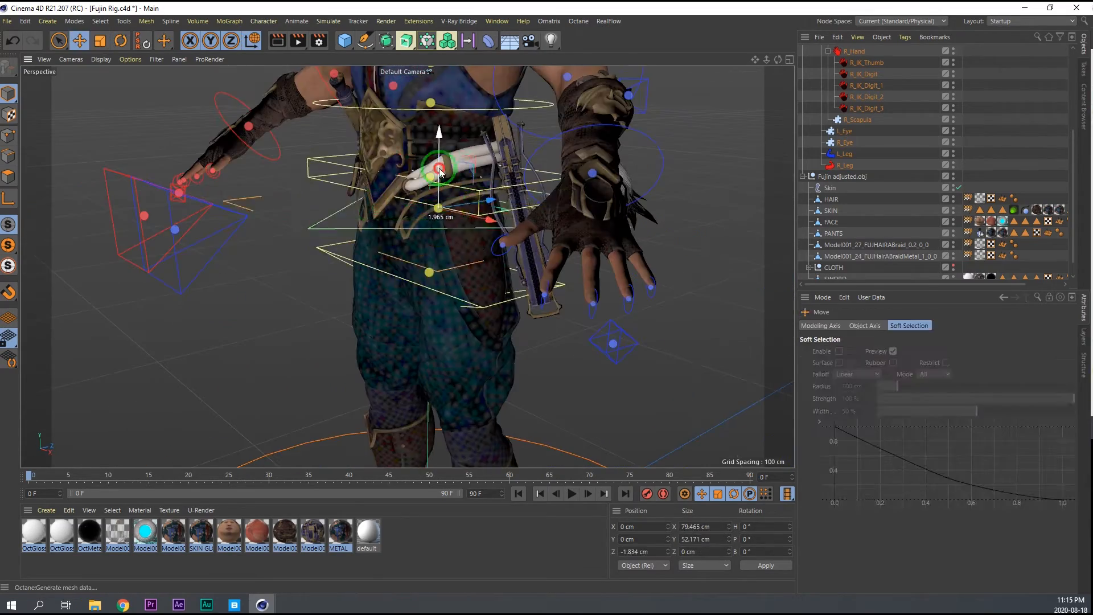
{"action": "left_click_drag", "start_coordinate": [318, 245], "coordinate": [373, 239], "text": "alt"}
{"action": "middle_click_drag", "start_coordinate": [373, 239], "coordinate": [341, 114], "text": "alt"}
Enlarge the left leg's IK foot controller to about 21 × 22 × 38 cm and return to Animate mode.
{"action": "key", "text": "t"}
{"action": "left_click_drag", "start_coordinate": [322, 317], "coordinate": [354, 313]}
{"action": "left_click_drag", "start_coordinate": [353, 285], "coordinate": [309, 207], "text": "alt"}
{"action": "middle_click_drag", "start_coordinate": [310, 207], "coordinate": [302, 432], "text": "alt"}
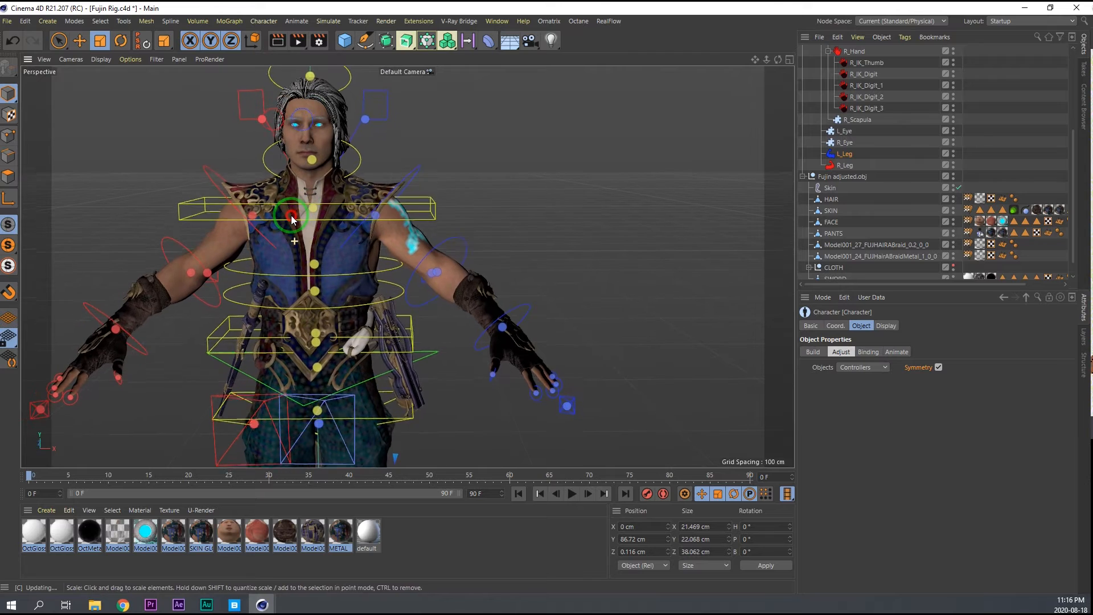
{"action": "right_click_drag", "start_coordinate": [362, 300], "coordinate": [583, 324], "text": "alt"}
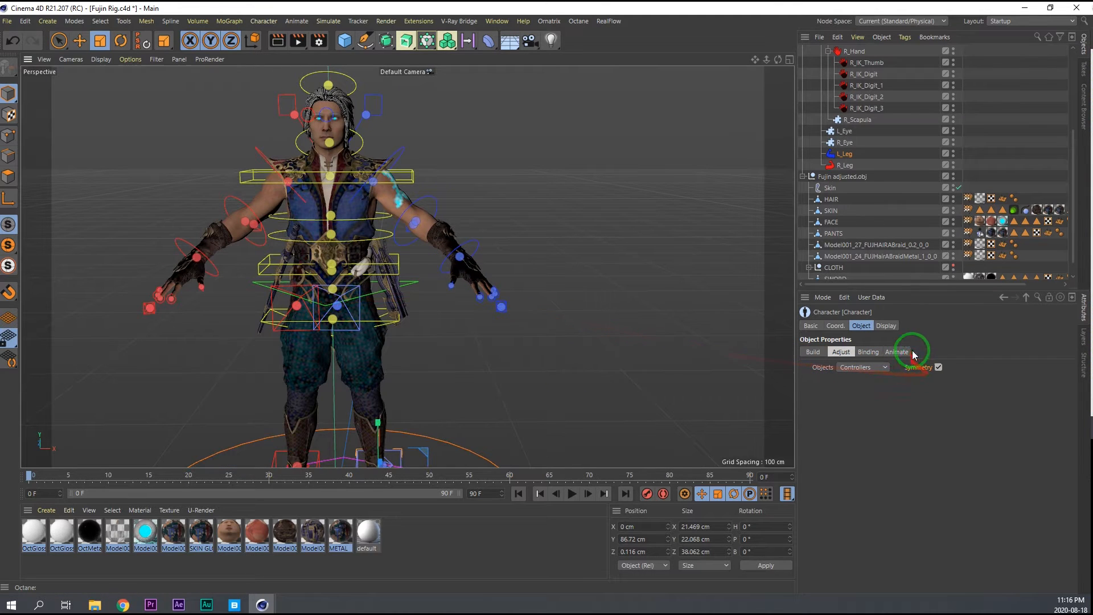
{"action": "left_click", "coordinate": [895, 353]}
Rotate the spine's Neck controller as a test and undo the rotation.
{"action": "right_click_drag", "start_coordinate": [286, 175], "coordinate": [316, 163], "text": "alt"}
{"action": "middle_click_drag", "start_coordinate": [317, 150], "coordinate": [321, 193], "text": "alt"}
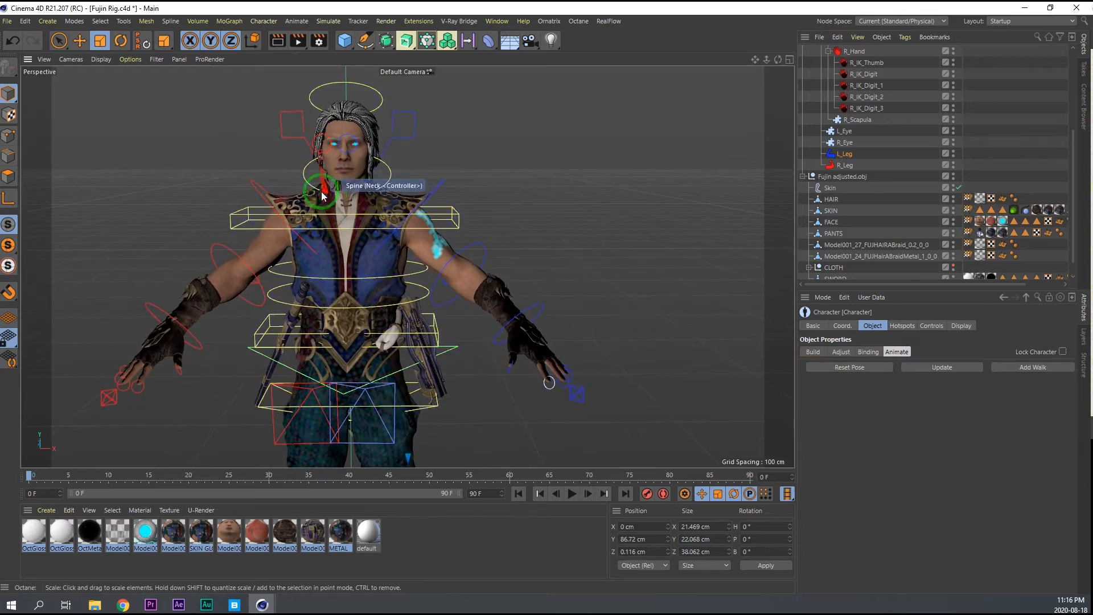
{"action": "right_click_drag", "start_coordinate": [303, 176], "coordinate": [329, 164], "text": "alt"}
{"action": "left_click_drag", "start_coordinate": [329, 164], "coordinate": [315, 187], "text": "alt"}
{"action": "left_click", "coordinate": [314, 183]}
{"action": "key", "text": "r"}
{"action": "left_click_drag", "start_coordinate": [383, 204], "coordinate": [370, 195]}
{"action": "key", "text": "ctrl+z"}
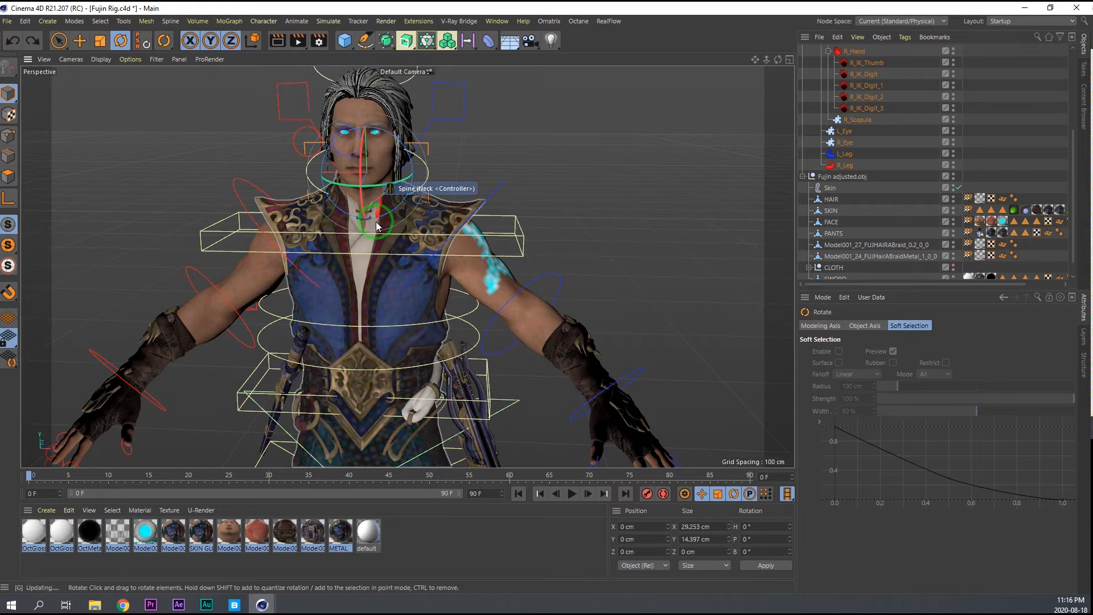
Rotate the ring controller above the head as a test and undo the rotation.
{"action": "middle_click_drag", "start_coordinate": [375, 221], "coordinate": [367, 283], "text": "alt"}
{"action": "left_click", "coordinate": [405, 115], "text": "shift"}
{"action": "left_click_drag", "start_coordinate": [374, 252], "coordinate": [371, 249]}
{"action": "key", "text": "ctrl+z"}
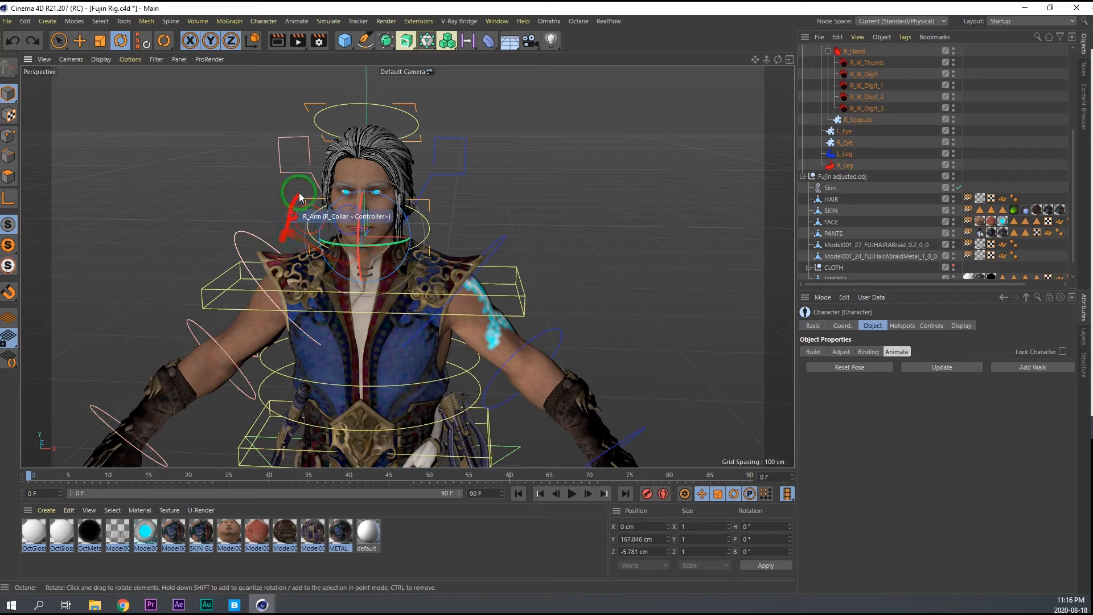
Set the head's Follow Chest to 100 and test it by rotating the neck controller, undoing the rotation.
{"action": "left_click", "coordinate": [407, 211]}
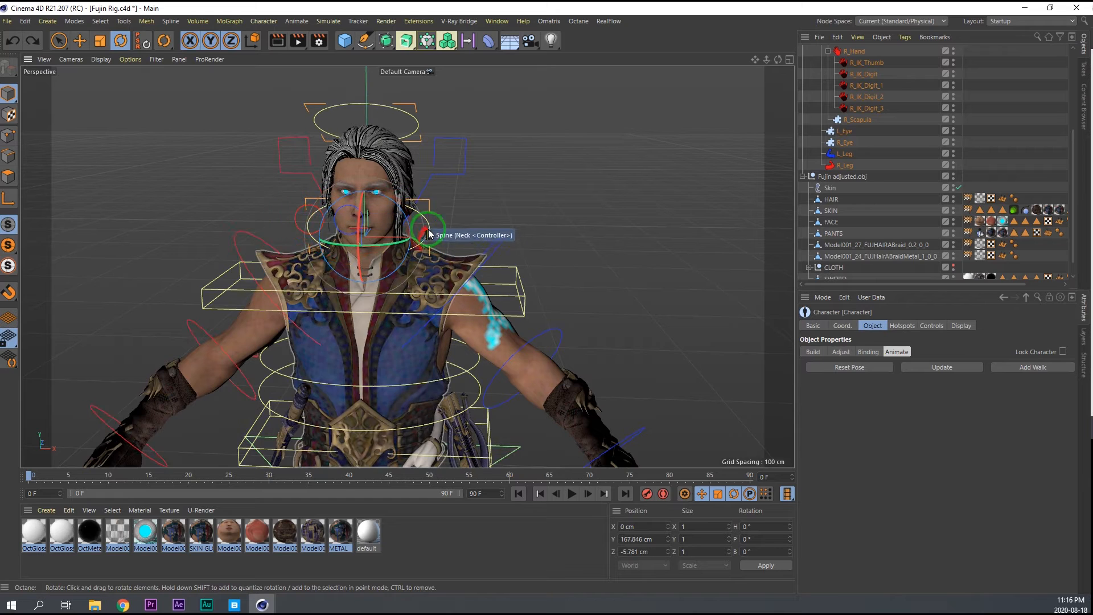
{"action": "left_click", "coordinate": [932, 325]}
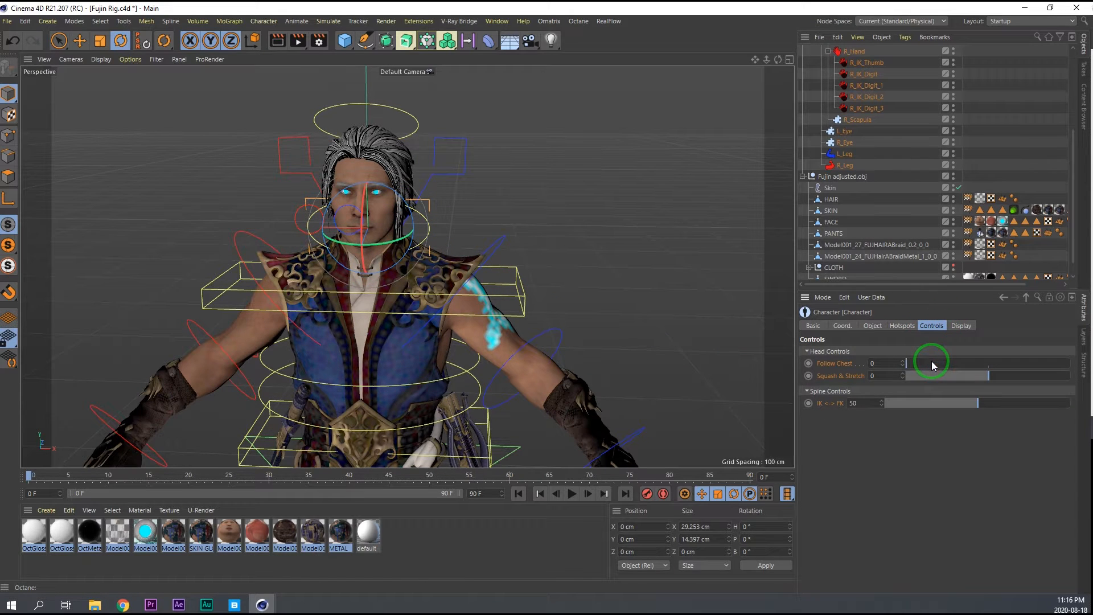
{"action": "left_click_drag", "start_coordinate": [932, 361], "coordinate": [1068, 363]}
{"action": "left_click_drag", "start_coordinate": [373, 251], "coordinate": [377, 252]}
{"action": "key", "text": "ctrl+z"}
Rotate the left leg's IK foot controller as a test and undo the rotation.
{"action": "middle_click_drag", "start_coordinate": [386, 320], "coordinate": [364, 190], "text": "alt"}
{"action": "right_click_drag", "start_coordinate": [364, 191], "coordinate": [343, 208], "text": "alt"}
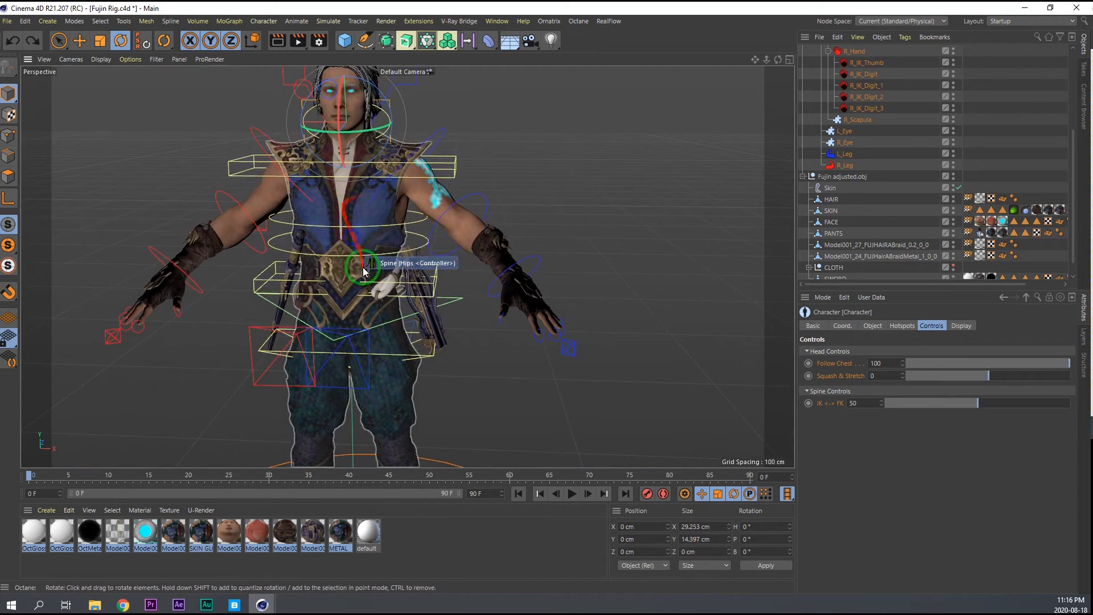
{"action": "middle_click_drag", "start_coordinate": [363, 271], "coordinate": [350, 159], "text": "alt"}
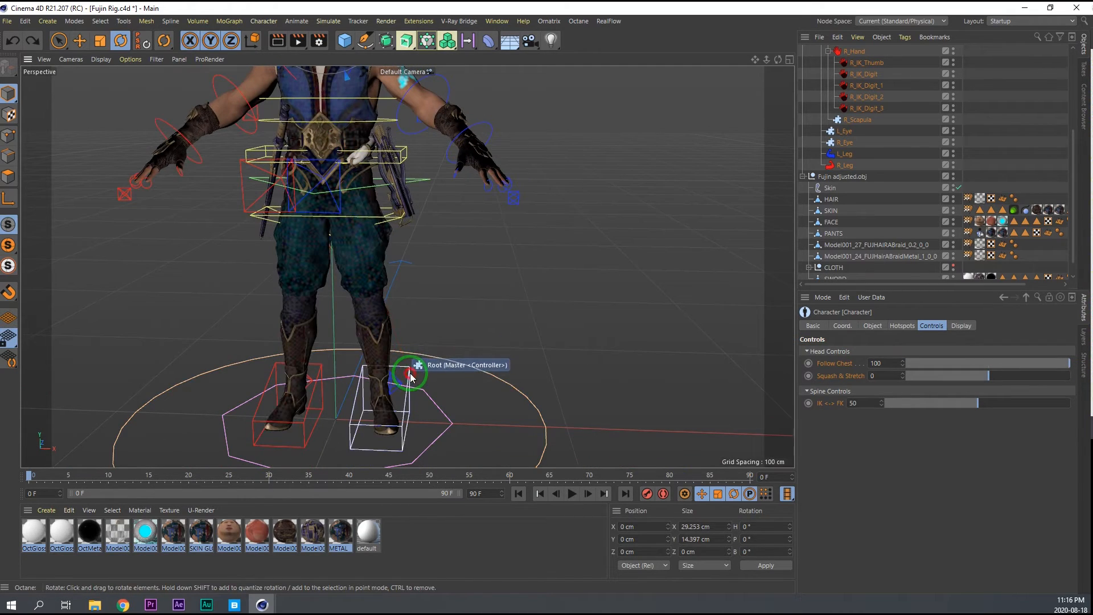
{"action": "left_click", "coordinate": [410, 376]}
{"action": "left_click_drag", "start_coordinate": [394, 409], "coordinate": [403, 412]}
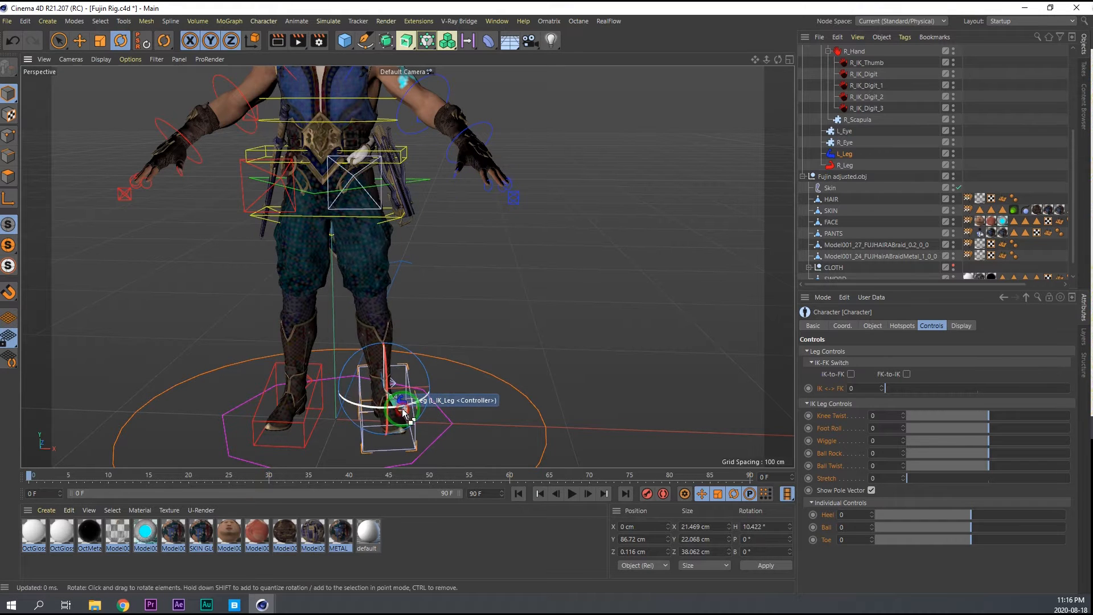
{"action": "key", "text": "ctrl+z"}
Move the left leg's IK foot controller as a test from the back and side, undoing each move.
{"action": "left_click_drag", "start_coordinate": [365, 291], "coordinate": [224, 281], "text": "alt"}
{"action": "key", "text": "e"}
{"action": "left_click_drag", "start_coordinate": [427, 409], "coordinate": [231, 298]}
{"action": "key", "text": "ctrl+z"}
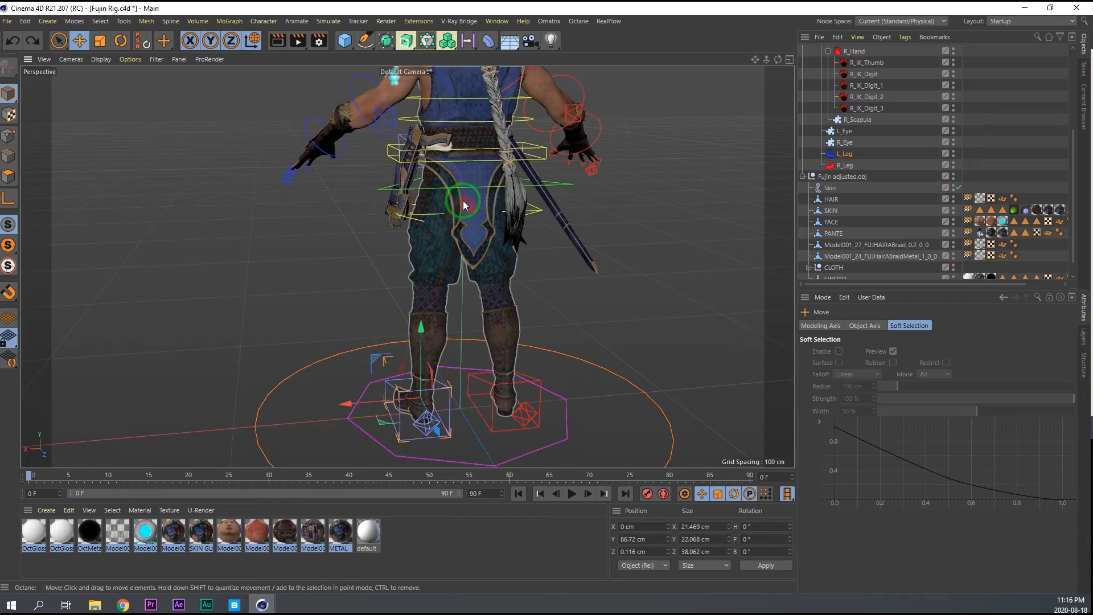
{"action": "right_click_drag", "start_coordinate": [449, 186], "coordinate": [537, 153], "text": "alt"}
{"action": "left_click_drag", "start_coordinate": [487, 233], "coordinate": [389, 272], "text": "alt"}
{"action": "right_click_drag", "start_coordinate": [390, 273], "coordinate": [335, 245], "text": "alt"}
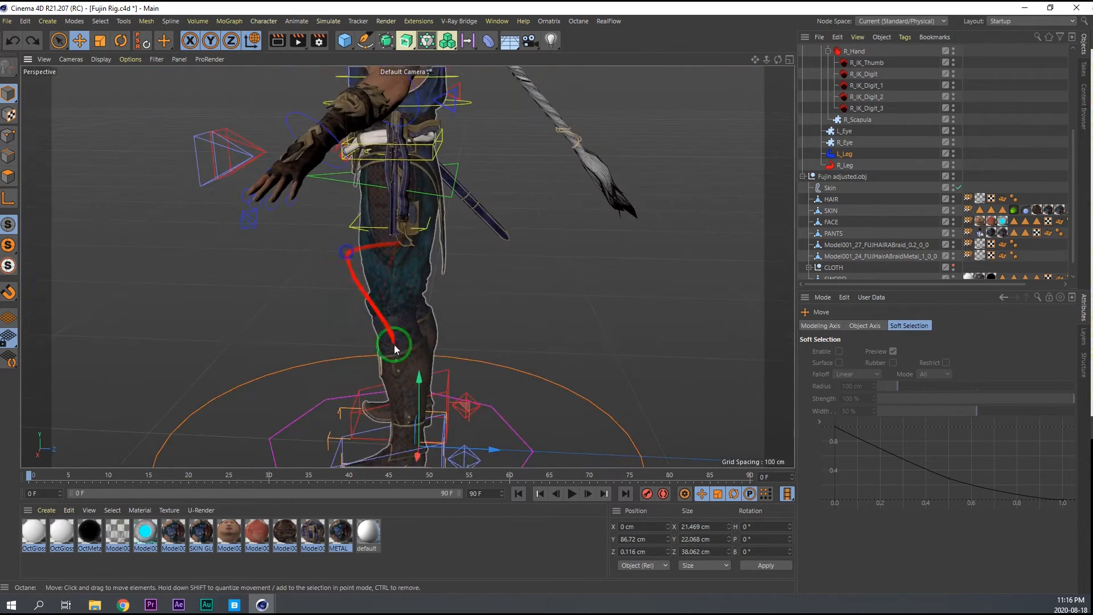
{"action": "left_click_drag", "start_coordinate": [461, 443], "coordinate": [436, 405]}
{"action": "key", "text": "ctrl+z"}
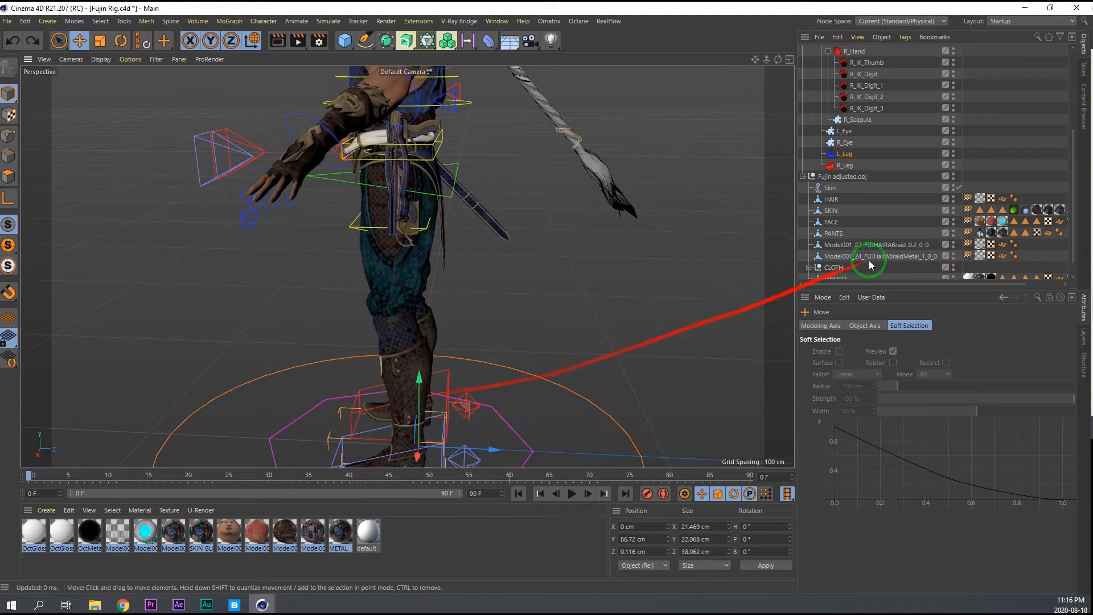
Show the CLOTH group in the viewport and hide it again.
{"action": "scroll", "coordinate": [869, 257], "scroll_direction": "down", "scroll_amount": 2}
{"action": "left_click", "coordinate": [954, 250]}
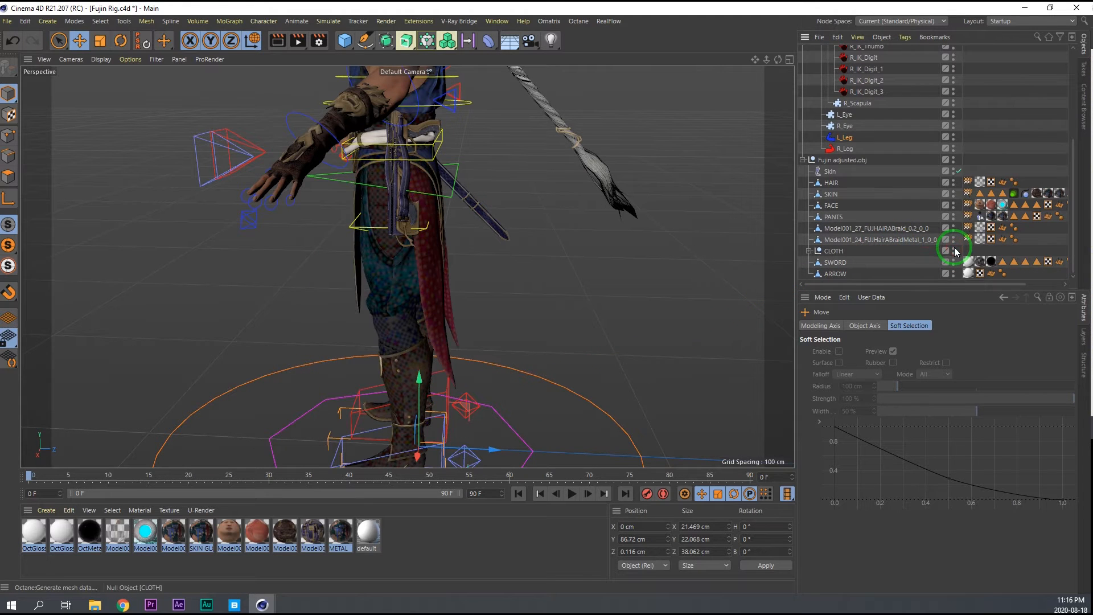
{"action": "left_click", "coordinate": [953, 251]}
Move the right leg's IK foot controller as a test and undo the move.
{"action": "left_click_drag", "start_coordinate": [331, 303], "coordinate": [532, 279], "text": "alt"}
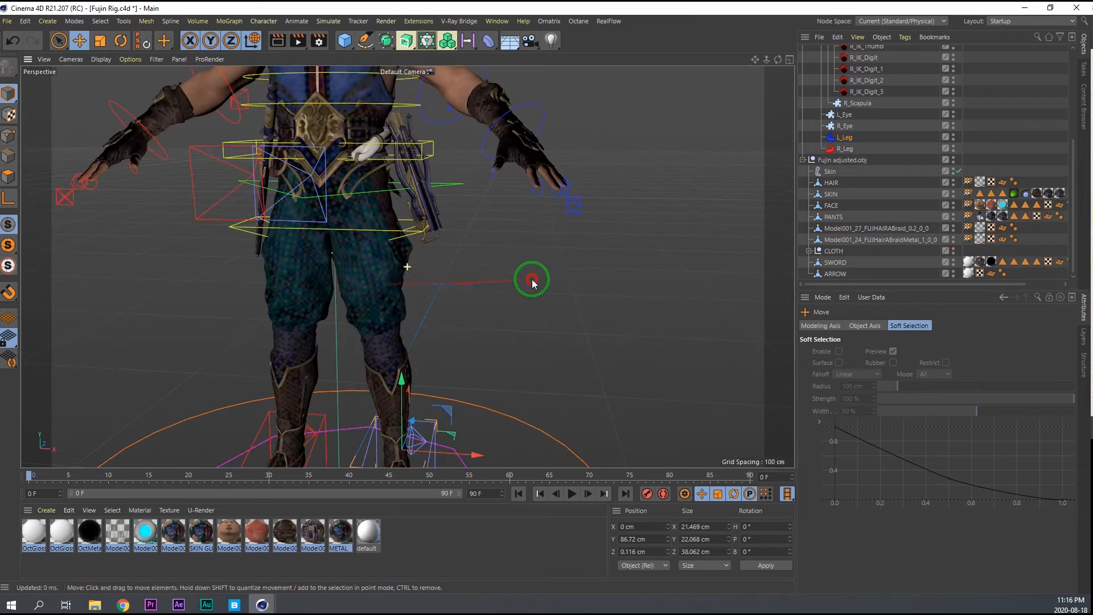
{"action": "middle_click_drag", "start_coordinate": [408, 267], "coordinate": [427, 188], "text": "alt"}
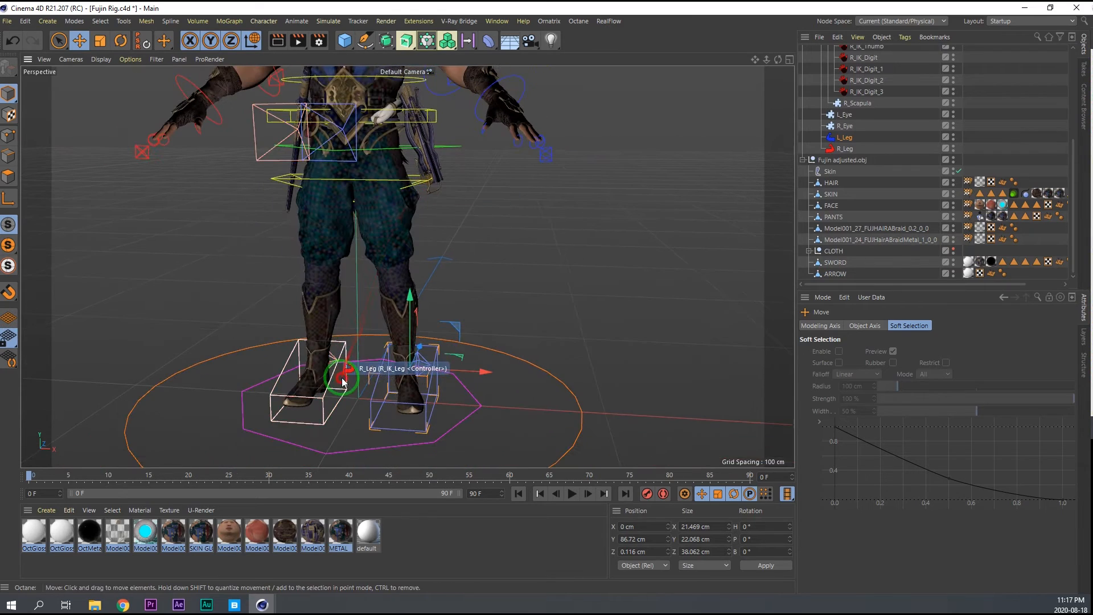
{"action": "left_click_drag", "start_coordinate": [363, 360], "coordinate": [310, 304]}
{"action": "key", "text": "ctrl+z"}
Rotate the spine's Torso controller at the waist as a test and undo the rotation.
{"action": "scroll", "coordinate": [444, 247], "scroll_direction": "up", "scroll_amount": 4}
{"action": "left_click_drag", "start_coordinate": [433, 255], "coordinate": [549, 256], "text": "alt"}
{"action": "right_click_drag", "start_coordinate": [365, 169], "coordinate": [407, 147], "text": "alt"}
{"action": "left_click_drag", "start_coordinate": [407, 147], "coordinate": [261, 176], "text": "alt"}
{"action": "middle_click_drag", "start_coordinate": [334, 196], "coordinate": [256, 283], "text": "alt"}
{"action": "right_click_drag", "start_coordinate": [324, 258], "coordinate": [265, 259], "text": "alt"}
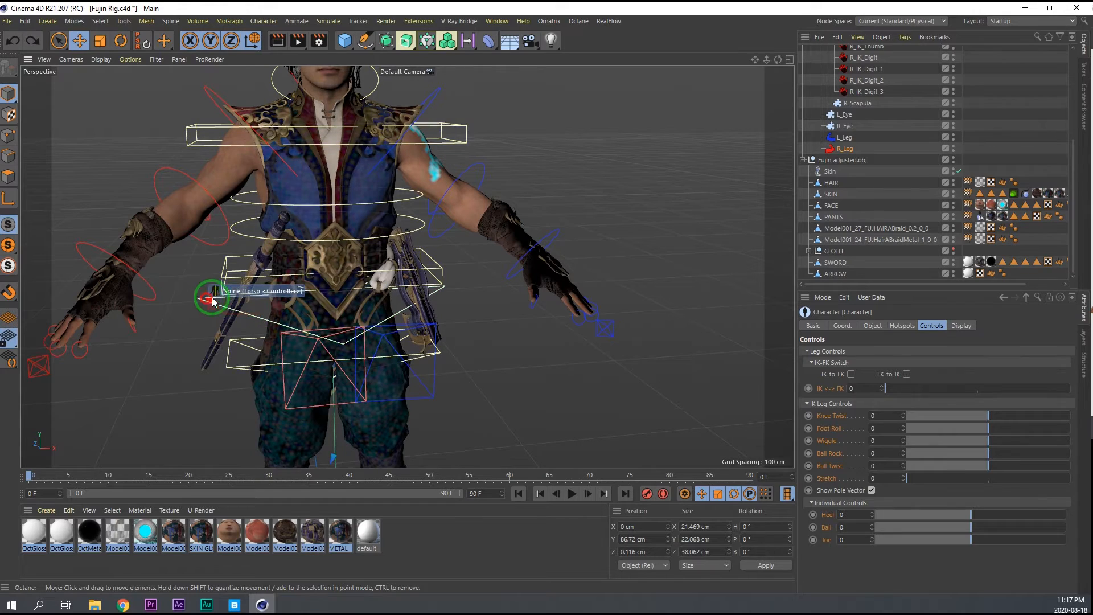
{"action": "left_click", "coordinate": [209, 297]}
{"action": "key", "text": "r"}
{"action": "left_click_drag", "start_coordinate": [335, 265], "coordinate": [325, 251]}
{"action": "key", "text": "ctrl+z"}
Rotate the box-shaped chest controller at the shoulders as a test and undo the rotation.
{"action": "left_click", "coordinate": [187, 125]}
{"action": "mouse_move", "coordinate": [310, 116]}
{"action": "left_mouse_down"}
{"action": "mouse_move", "coordinate": [334, 119]}
{"action": "mouse_move", "coordinate": [316, 111]}
{"action": "mouse_move", "coordinate": [317, 127]}
{"action": "left_mouse_up"}
{"action": "key", "text": "ctrl+z"}
{"action": "middle_click_drag", "start_coordinate": [270, 193], "coordinate": [327, 124], "text": "alt"}
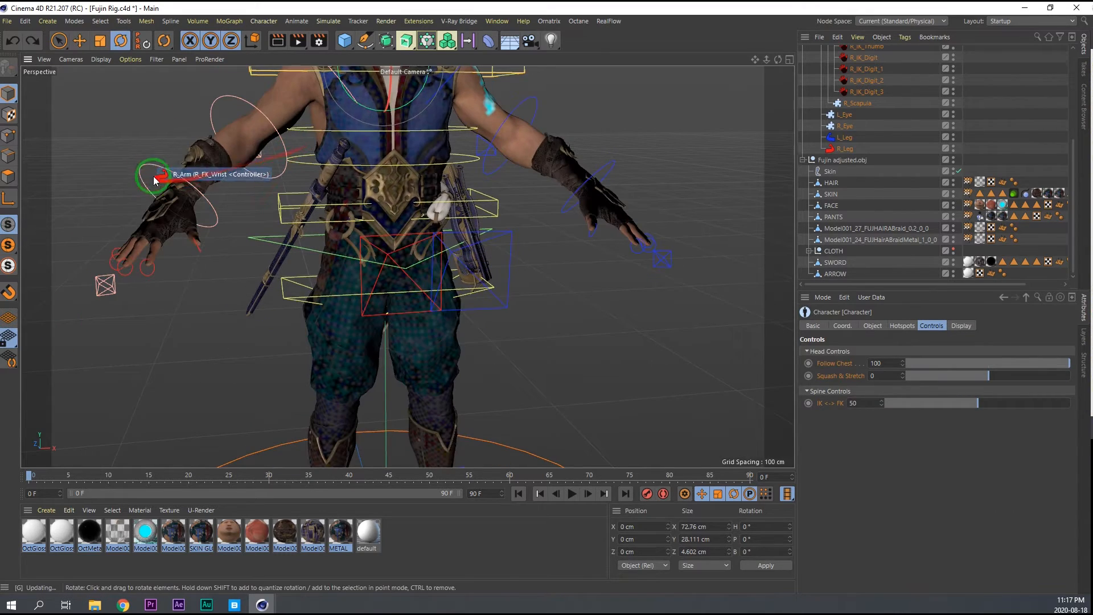
Rotate the right arm's FK wrist controller as a test and undo the rotation.
{"action": "left_click", "coordinate": [154, 180]}
{"action": "left_click_drag", "start_coordinate": [206, 227], "coordinate": [207, 199]}
{"action": "scroll", "coordinate": [209, 182], "scroll_direction": "up", "scroll_amount": 4}
{"action": "key", "text": "ctrl+z"}
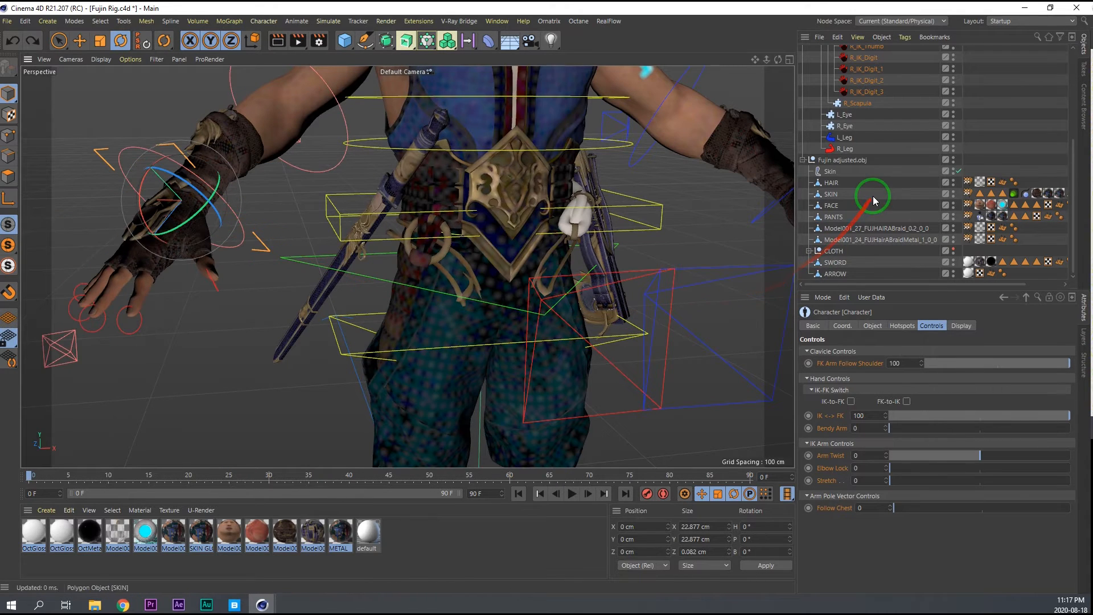
Open the Weight Manager for the SKIN mesh, enlarge its joint list and copy the weights of R_BD_Forearm_Bendy_05_jnt.
{"action": "double_click", "coordinate": [968, 193]}
{"action": "left_click", "coordinate": [829, 211]}
{"action": "left_click_drag", "start_coordinate": [937, 308], "coordinate": [945, 528]}
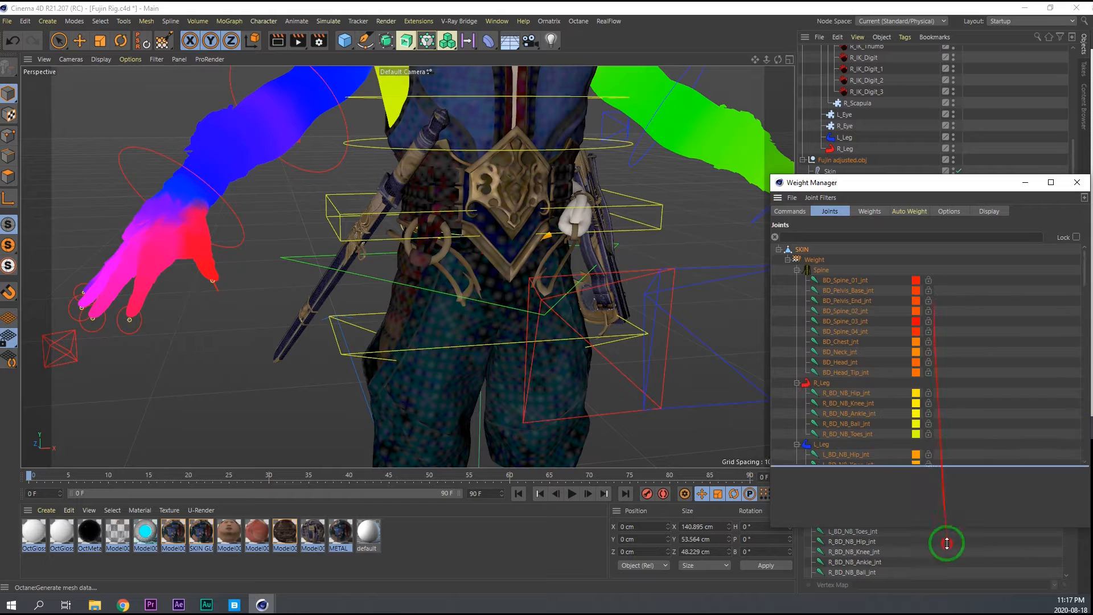
{"action": "scroll", "coordinate": [865, 504], "scroll_direction": "down", "scroll_amount": 3}
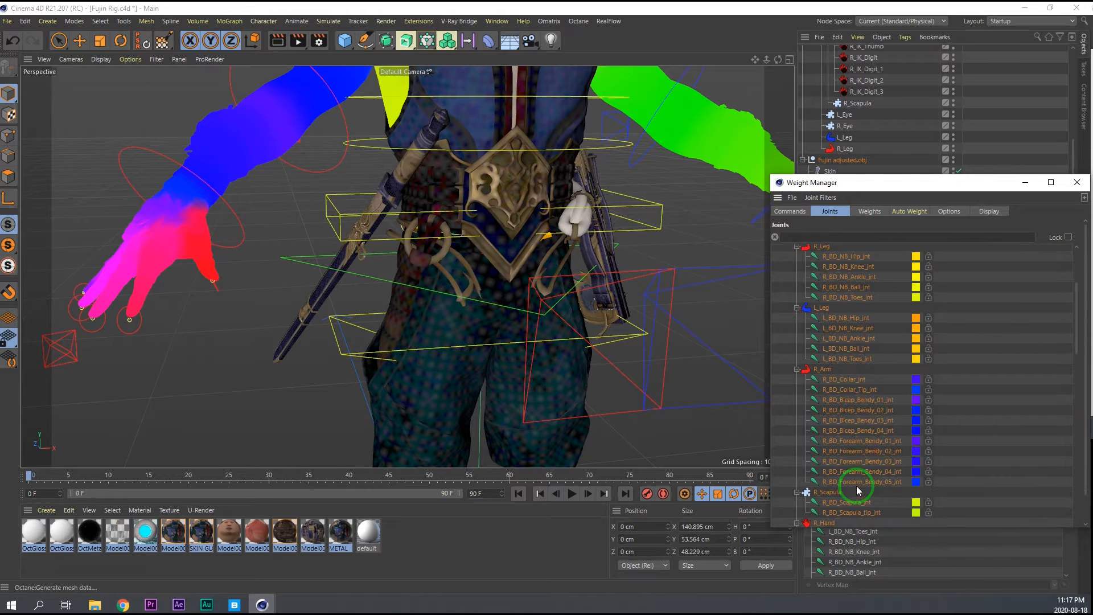
{"action": "left_click", "coordinate": [864, 484]}
{"action": "left_click", "coordinate": [796, 214]}
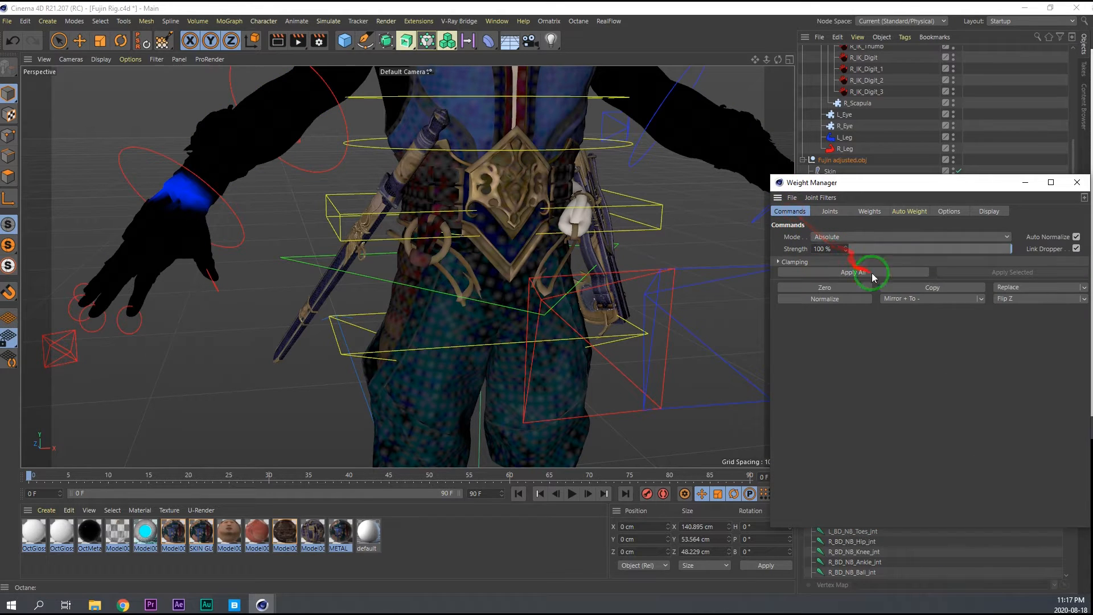
Merge the copied SKIN weights into R_BD_Forearm_Bendy_04_jnt.
{"action": "left_click", "coordinate": [830, 211]}
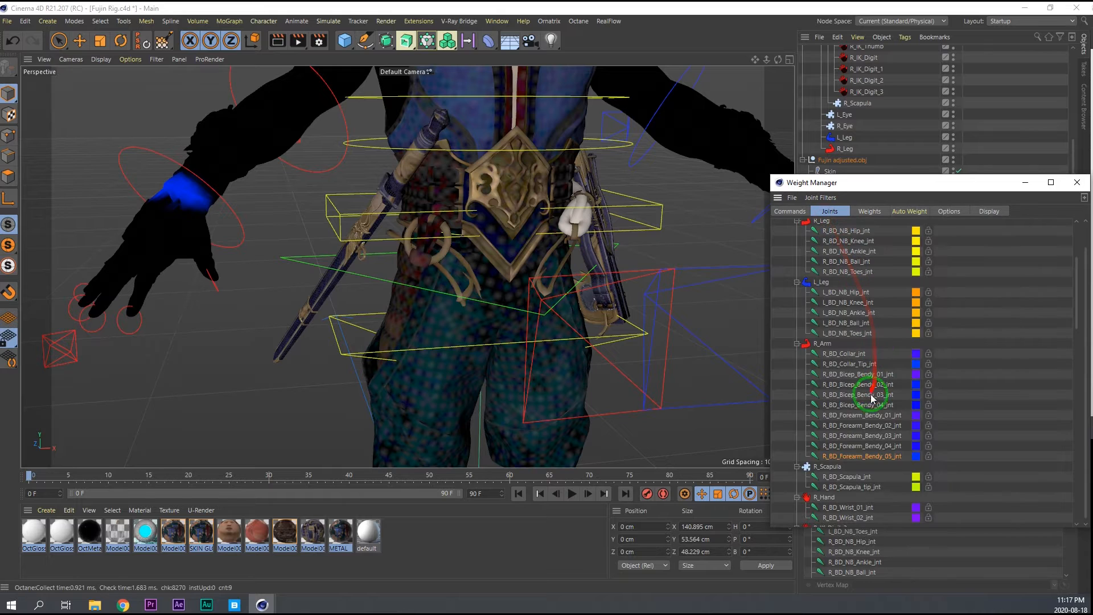
{"action": "left_click", "coordinate": [868, 447]}
{"action": "left_click", "coordinate": [791, 211]}
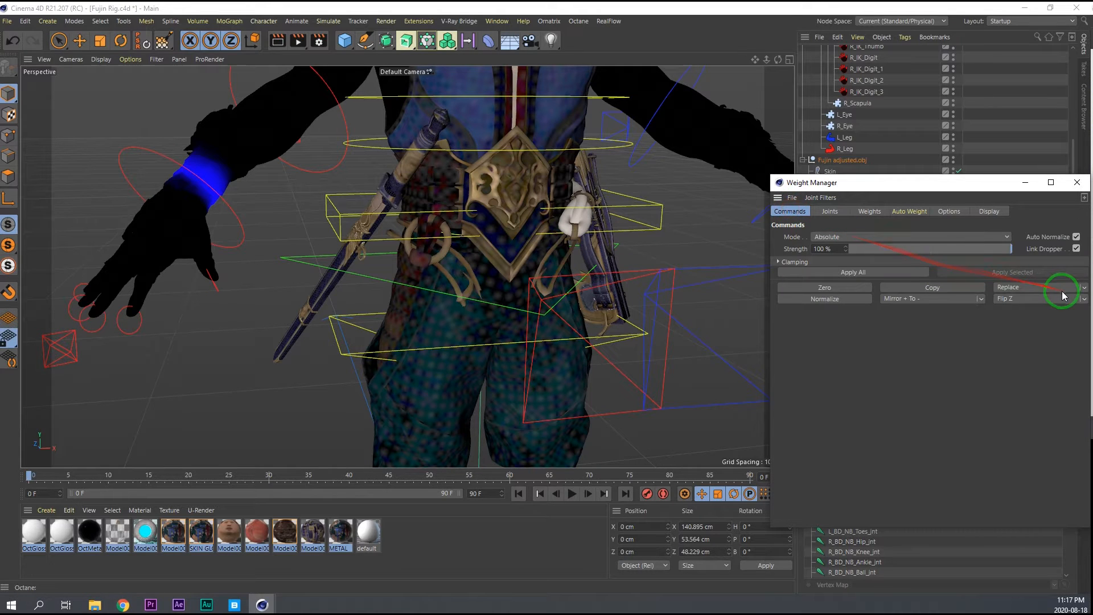
{"action": "left_click", "coordinate": [1081, 292]}
{"action": "left_click", "coordinate": [1048, 300]}
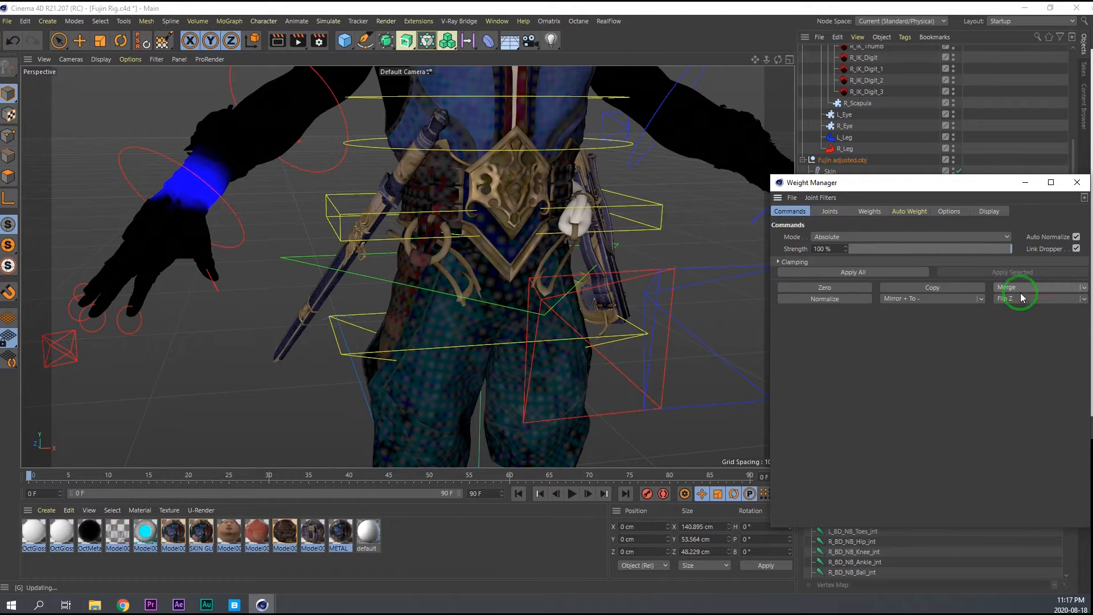
Zero the SKIN weights of R_BD_Forearm_Bendy_05_jnt and close the Weight Manager.
{"action": "left_click", "coordinate": [830, 211]}
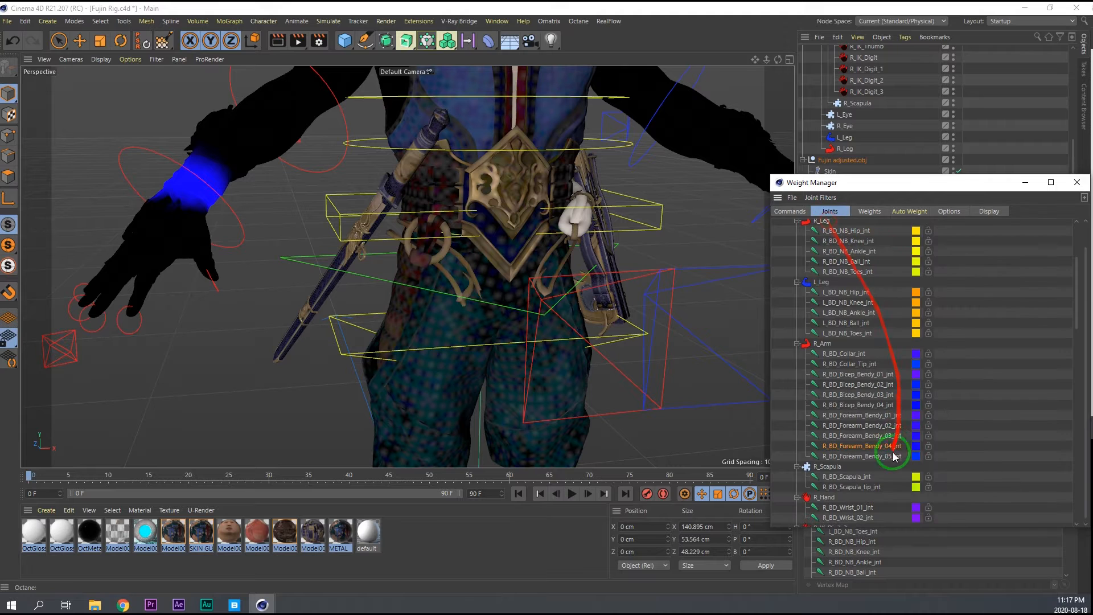
{"action": "left_click", "coordinate": [791, 212]}
{"action": "left_click", "coordinate": [824, 288]}
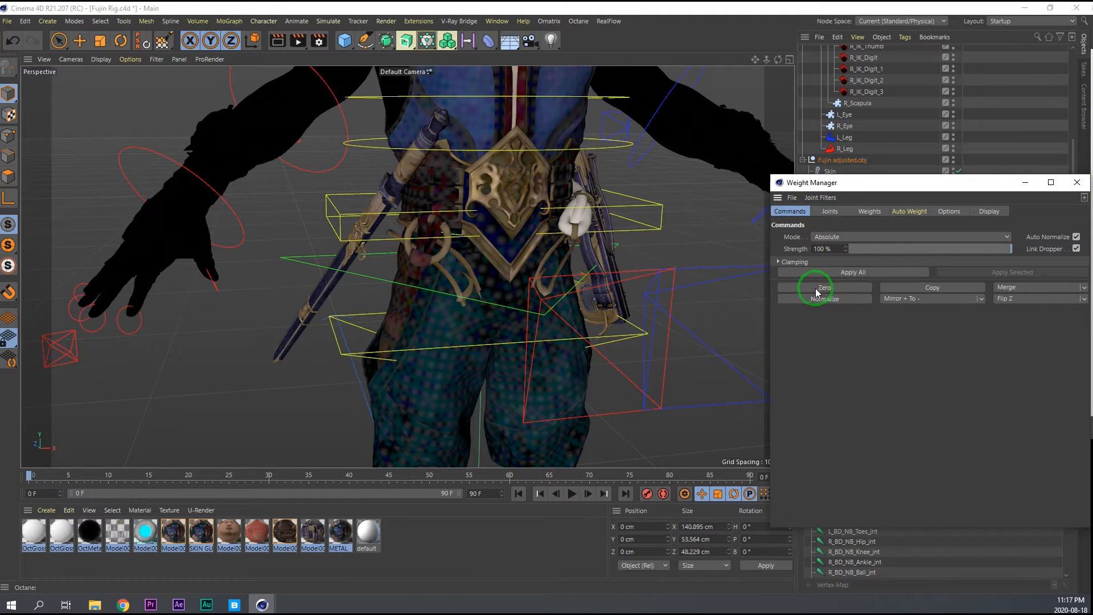
{"action": "key", "text": "e"}
{"action": "left_click", "coordinate": [1077, 183]}
Raise the right arm to horizontal by rotating its shoulder FK controller to a heading of about 42°.
{"action": "middle_click_drag", "start_coordinate": [438, 234], "coordinate": [391, 357], "text": "alt"}
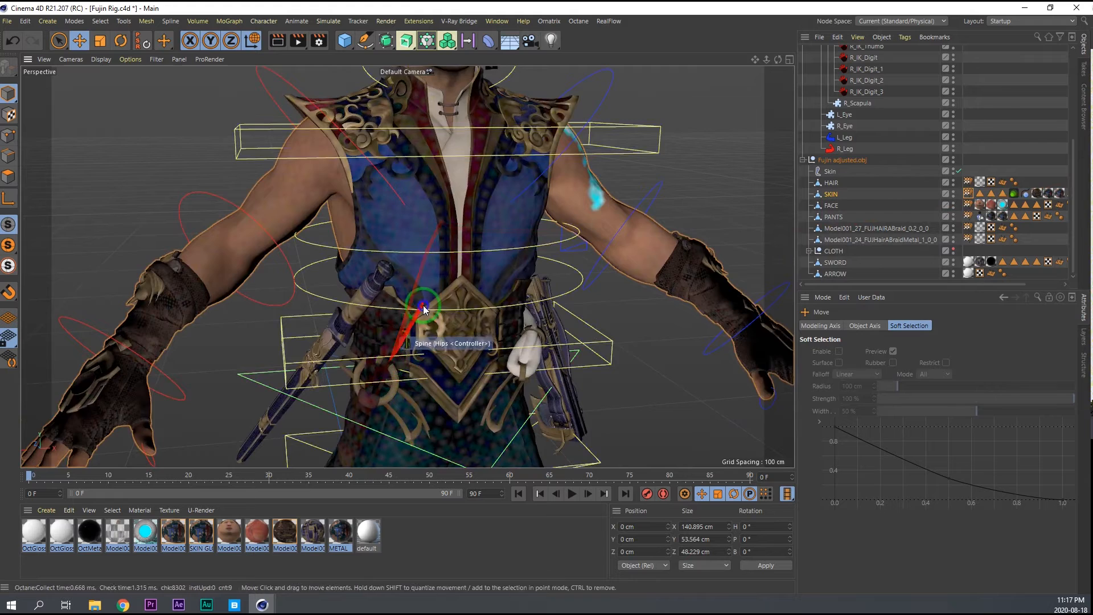
{"action": "scroll", "coordinate": [422, 306], "scroll_direction": "down", "scroll_amount": 2}
{"action": "left_click", "coordinate": [292, 118]}
{"action": "key", "text": "r"}
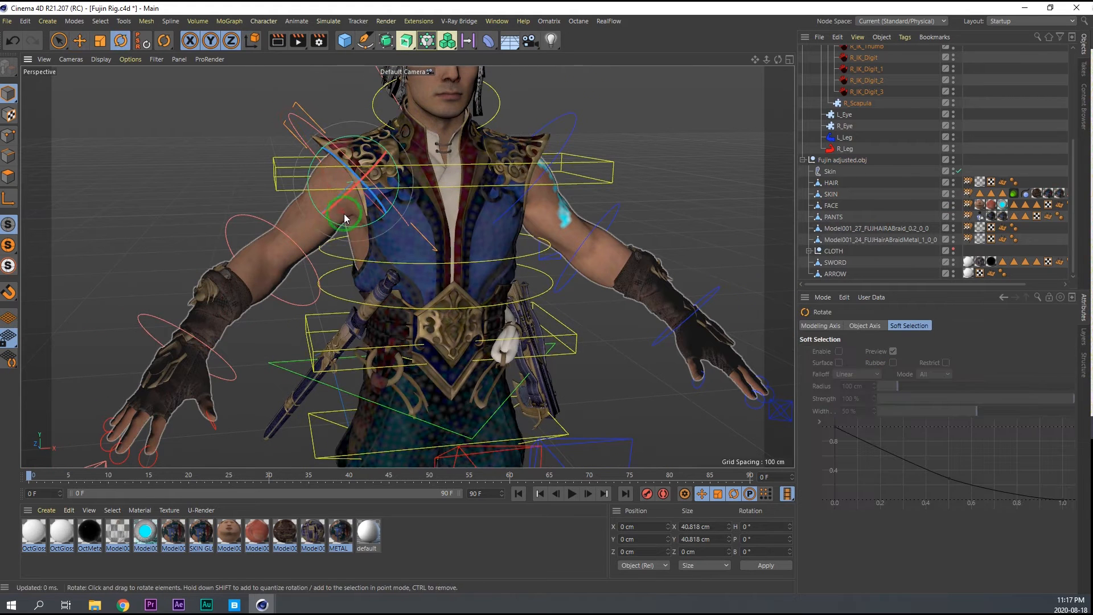
{"action": "left_click_drag", "start_coordinate": [343, 223], "coordinate": [314, 215]}
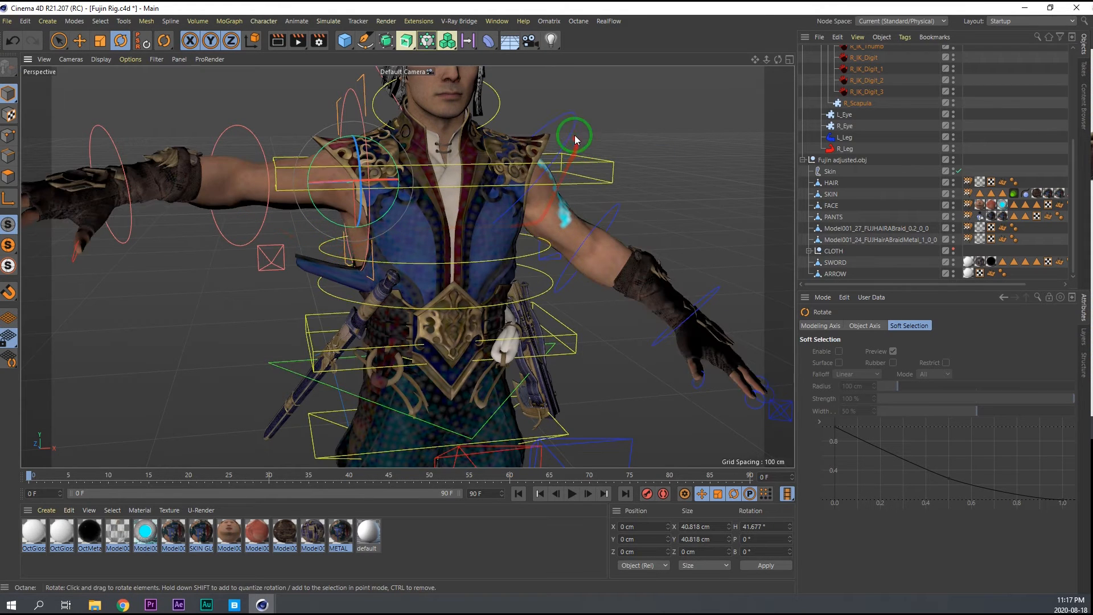
Raise the left arm to horizontal by rotating its shoulder FK controller to a heading of about -43°.
{"action": "left_click", "coordinate": [508, 224]}
{"action": "mouse_move", "coordinate": [508, 219]}
{"action": "left_mouse_down"}
{"action": "mouse_move", "coordinate": [534, 219]}
{"action": "mouse_move", "coordinate": [523, 222]}
{"action": "left_mouse_up"}
{"action": "left_click_drag", "start_coordinate": [420, 195], "coordinate": [432, 216], "text": "alt"}
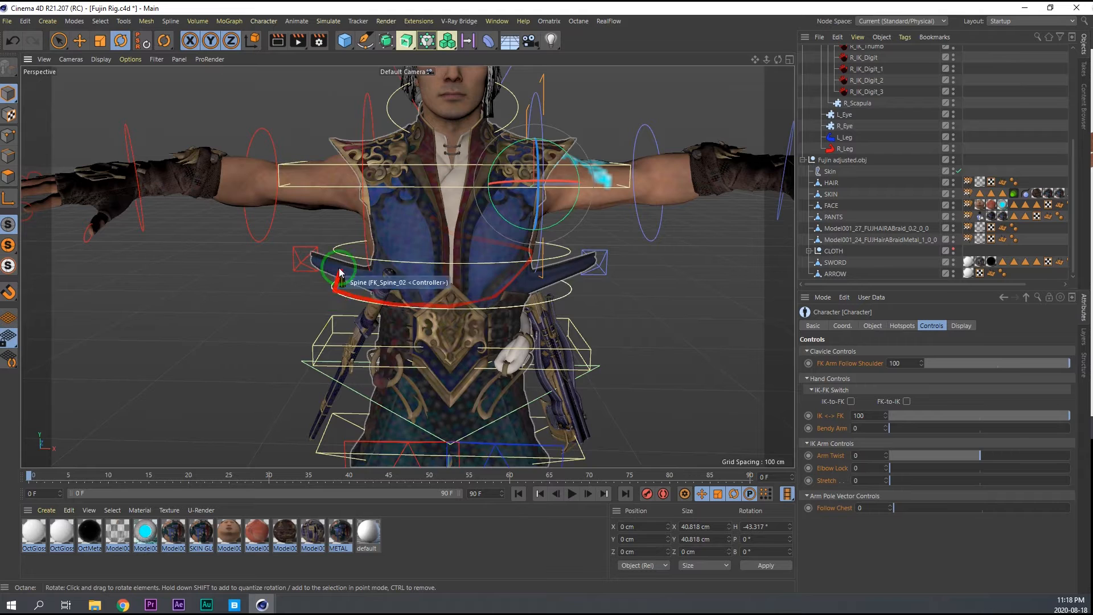
Rotate the right wrist's FK controller as a test, undo the rotation and save the scene.
{"action": "left_click", "coordinate": [151, 220]}
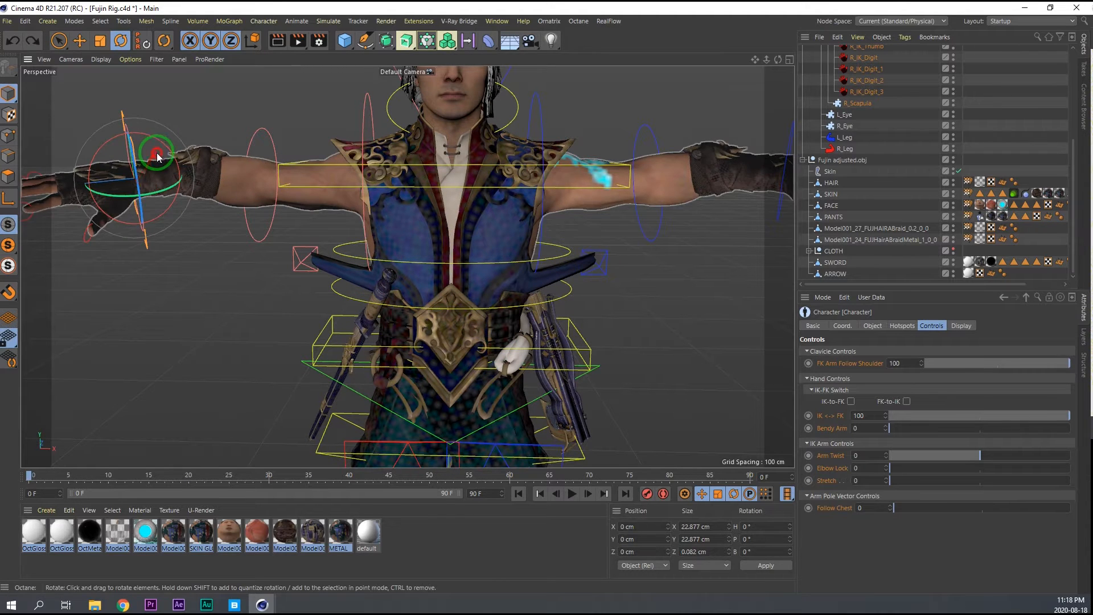
{"action": "mouse_move", "coordinate": [156, 152]}
{"action": "left_mouse_down"}
{"action": "mouse_move", "coordinate": [132, 145]}
{"action": "mouse_move", "coordinate": [142, 90]}
{"action": "mouse_move", "coordinate": [145, 161]}
{"action": "left_mouse_up"}
{"action": "key", "text": "ctrl+z"}
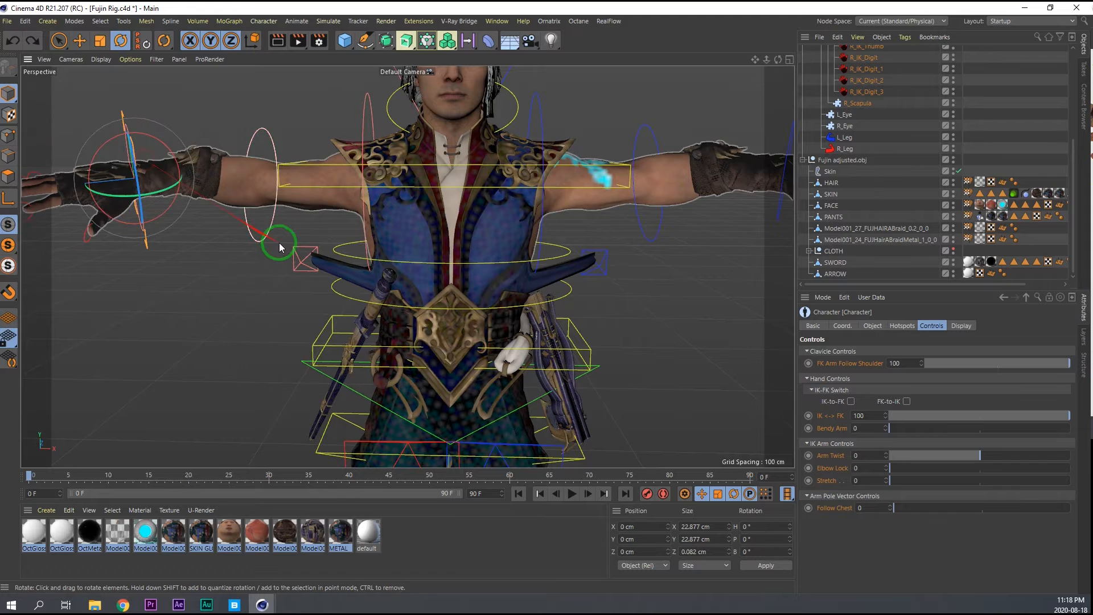
{"action": "key", "text": "ctrl+s"}
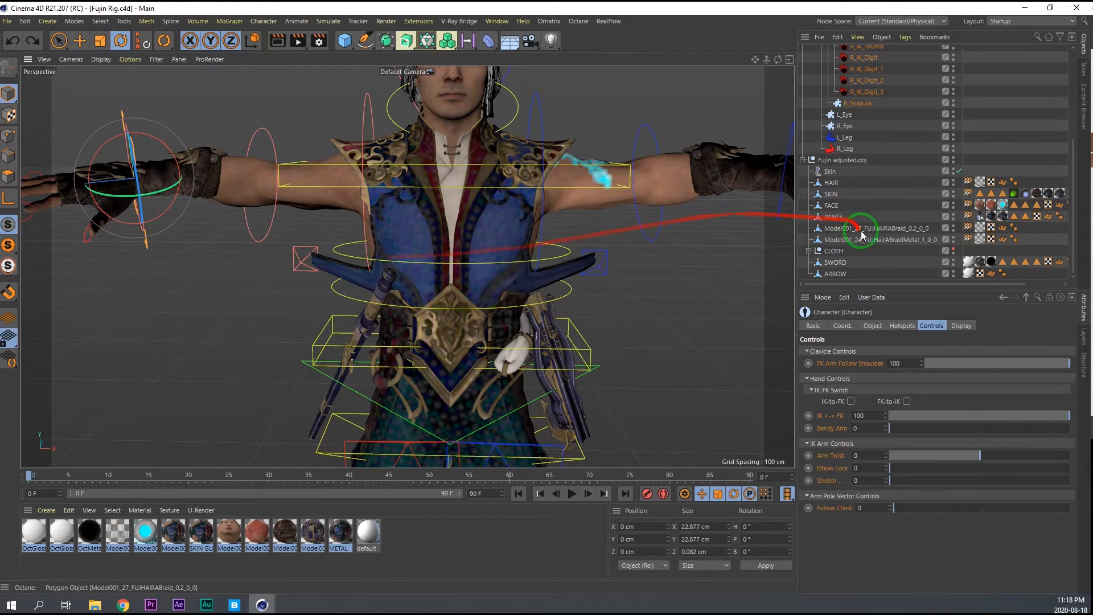
Open the Weight Manager for the PANTS mesh, inspect the right arm joints and copy the weights of R_BD_Bicep_Bendy_03_jnt.
{"action": "left_click", "coordinate": [834, 217]}
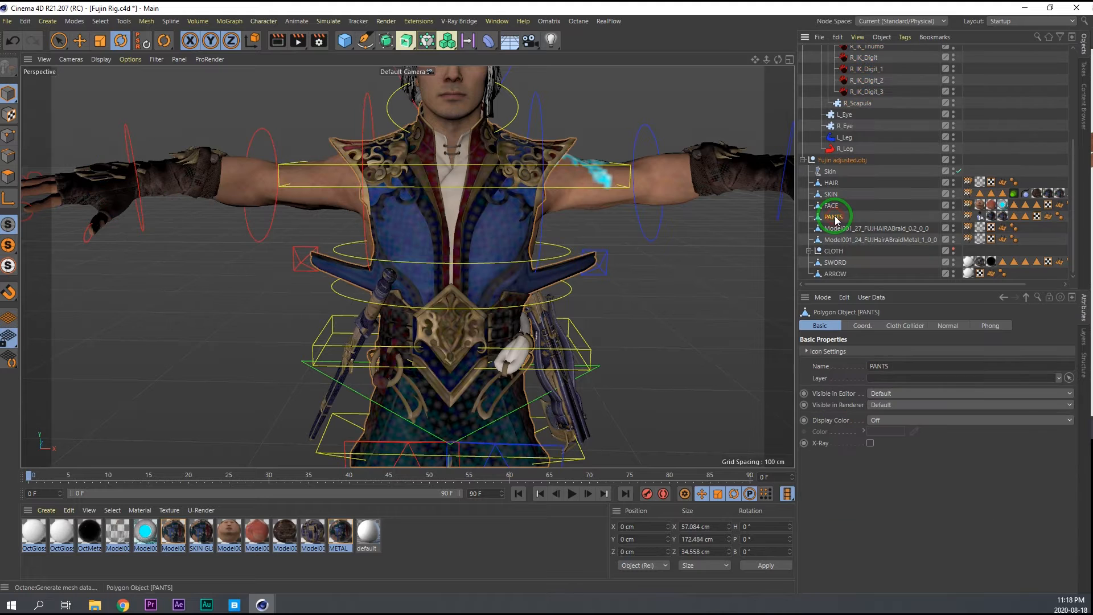
{"action": "double_click", "coordinate": [968, 216]}
{"action": "left_click", "coordinate": [830, 238]}
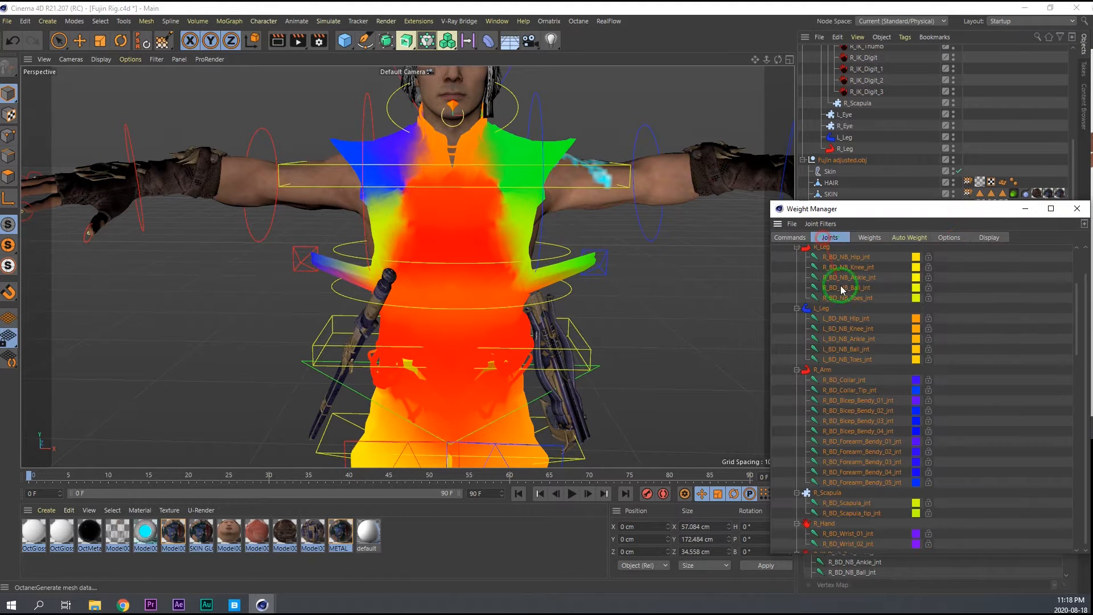
{"action": "left_click", "coordinate": [876, 483]}
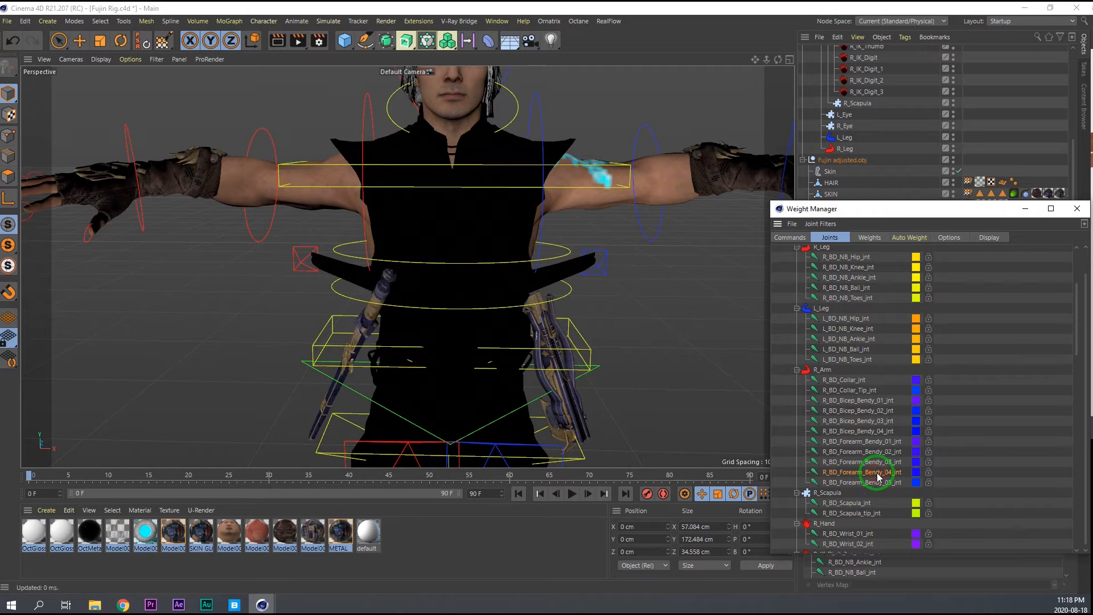
{"action": "left_click", "coordinate": [864, 422]}
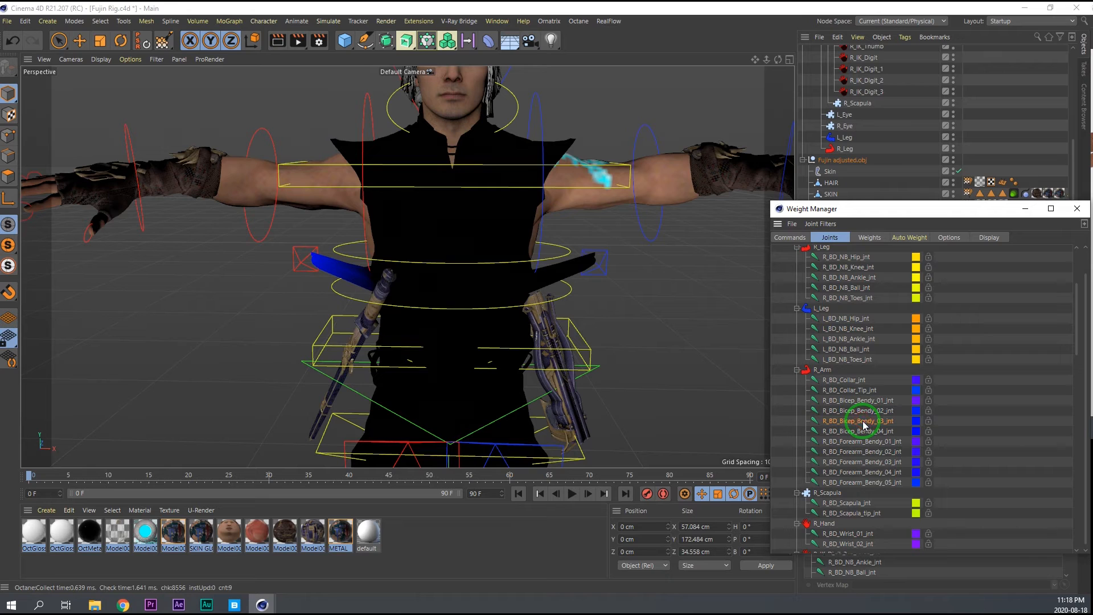
{"action": "left_click", "coordinate": [863, 411]}
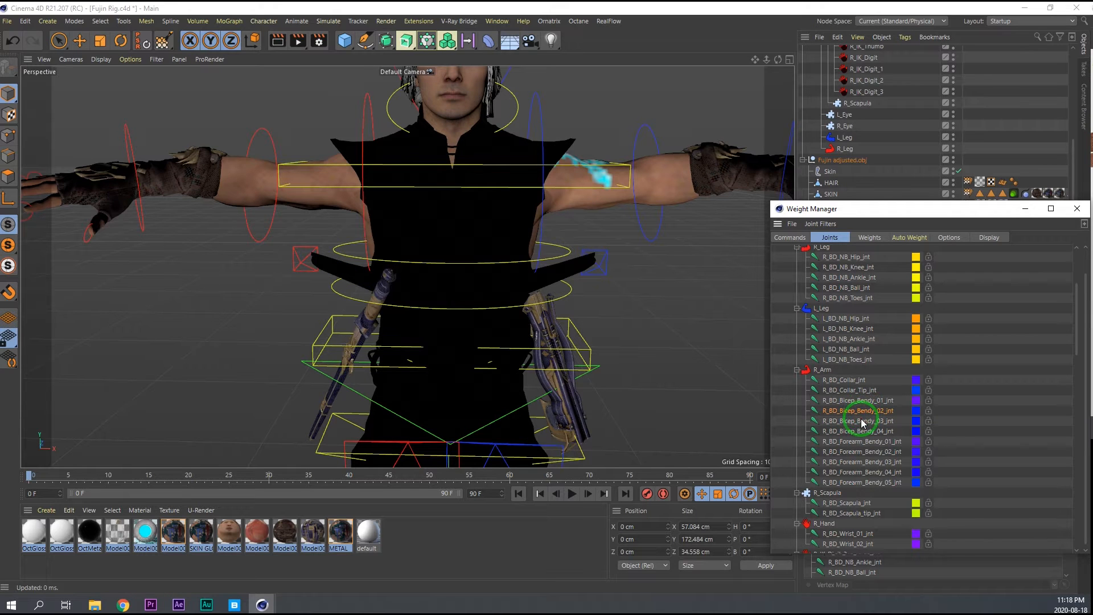
{"action": "left_click", "coordinate": [790, 237]}
Merge the copied right bicep weights of PANTS into BD_Spine_03_jnt.
{"action": "left_click", "coordinate": [829, 238]}
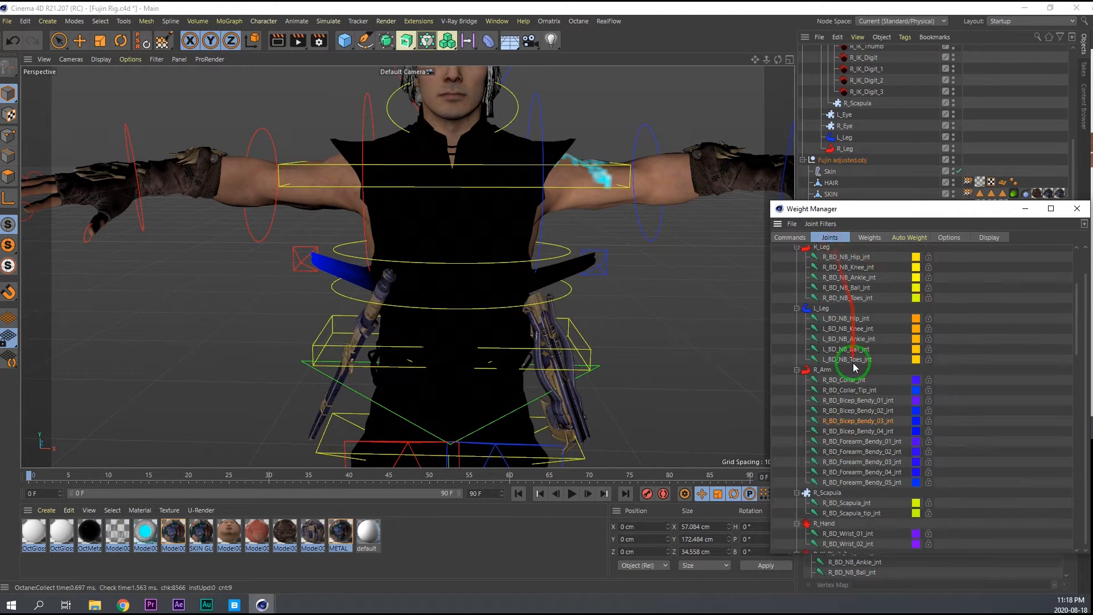
{"action": "left_click", "coordinate": [853, 322]}
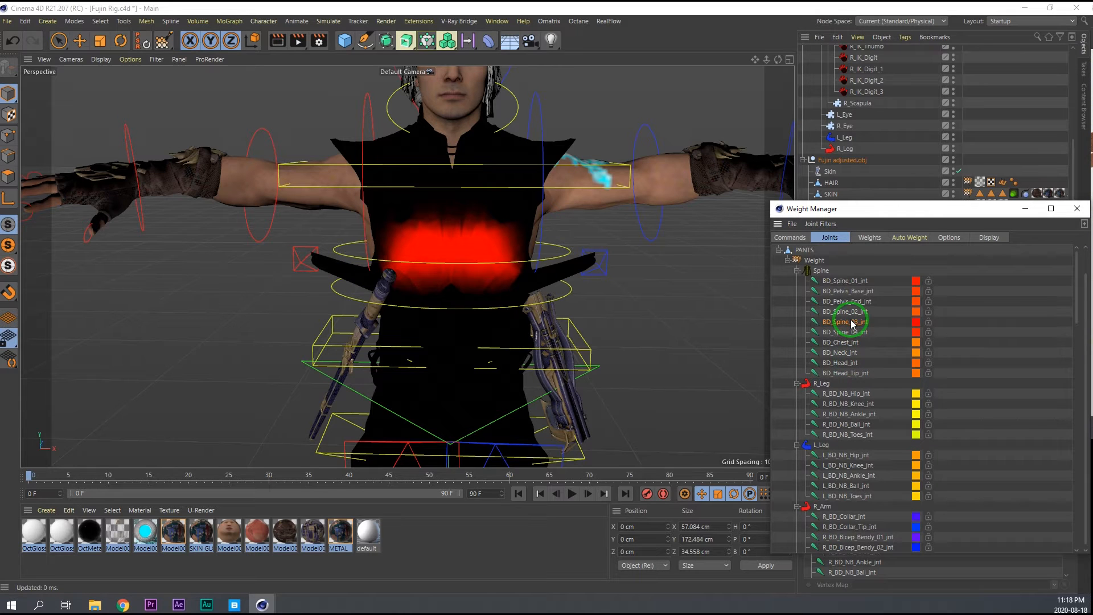
{"action": "left_click", "coordinate": [790, 238]}
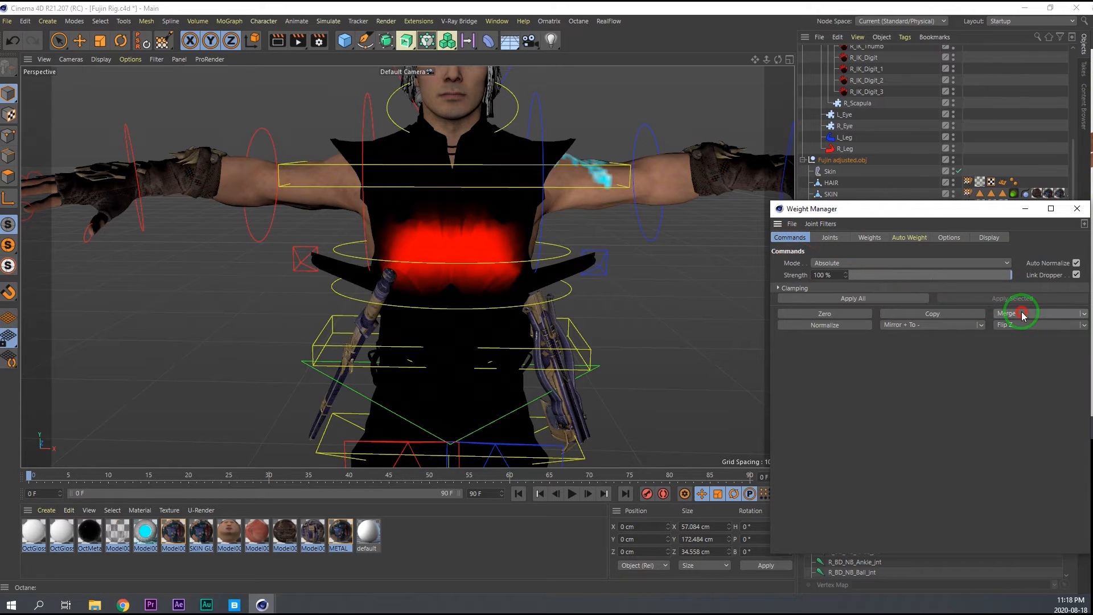
{"action": "left_click", "coordinate": [1022, 314]}
Zero the PANTS weights of R_BD_Bicep_Bendy_03_jnt.
{"action": "left_click", "coordinate": [828, 238]}
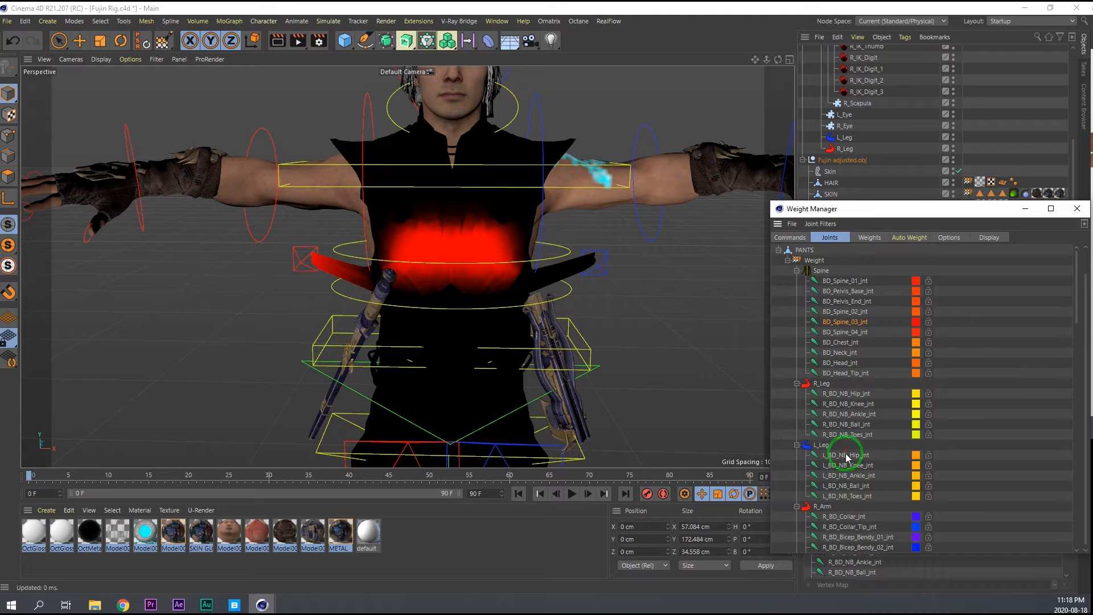
{"action": "scroll", "coordinate": [847, 457], "scroll_direction": "down", "scroll_amount": 3}
{"action": "left_click", "coordinate": [865, 491]}
{"action": "left_click", "coordinate": [790, 239]}
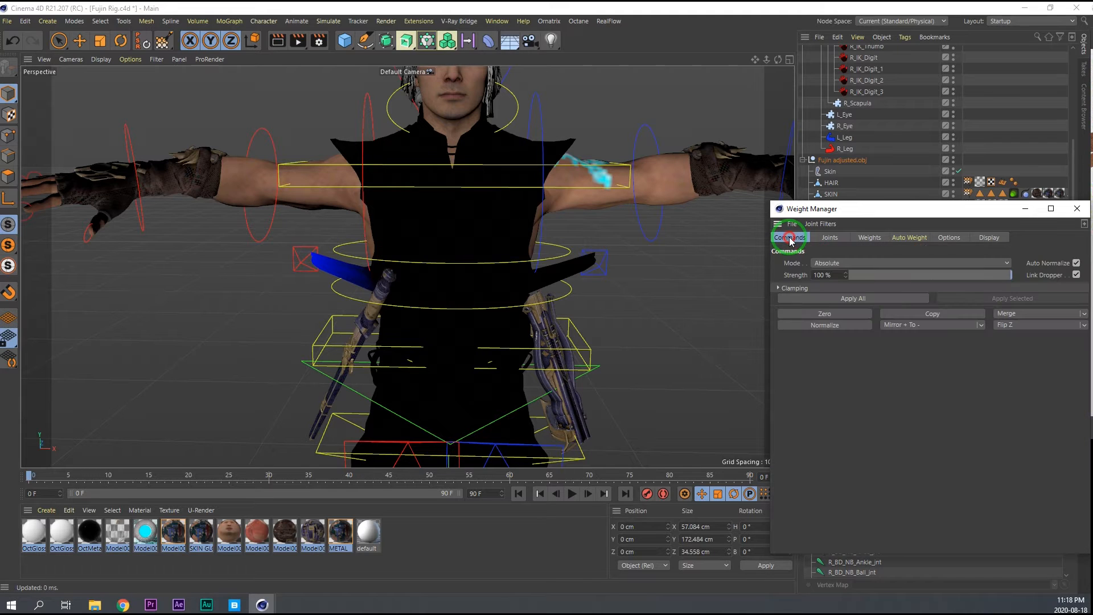
{"action": "left_click", "coordinate": [824, 313]}
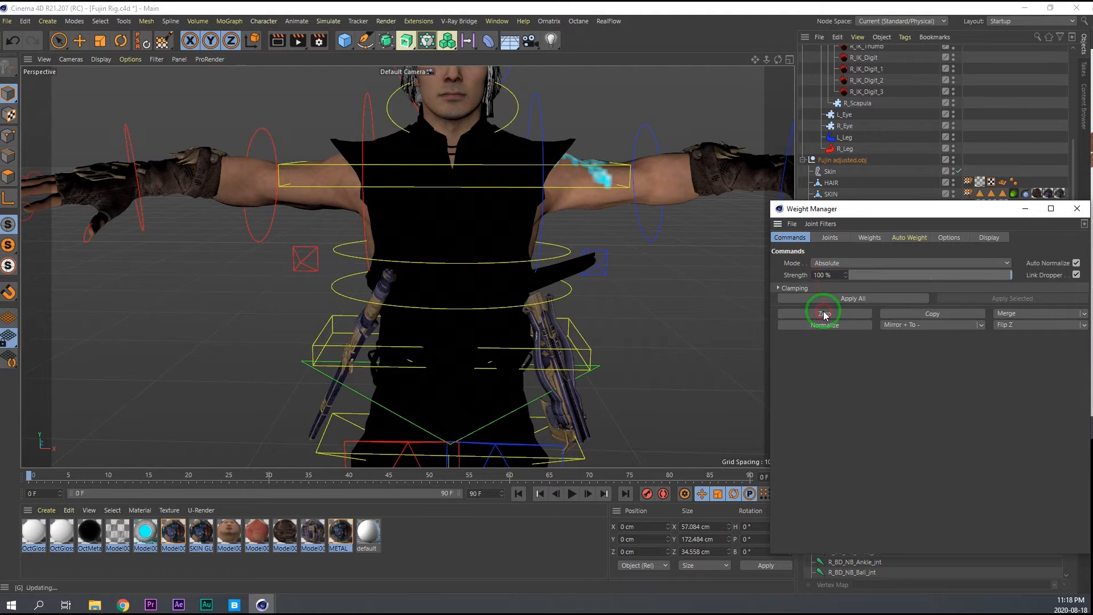
Copy the PANTS weights of the left arm's L_BD_Bicep_Bendy_03_jnt.
{"action": "left_click", "coordinate": [830, 238]}
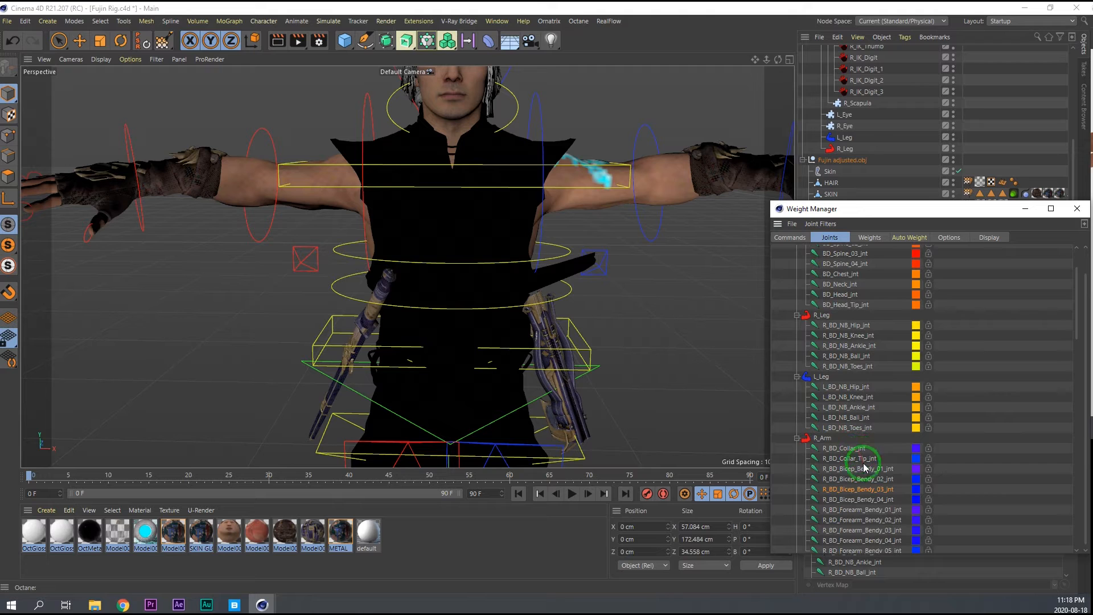
{"action": "scroll", "coordinate": [841, 408], "scroll_direction": "down", "scroll_amount": 10}
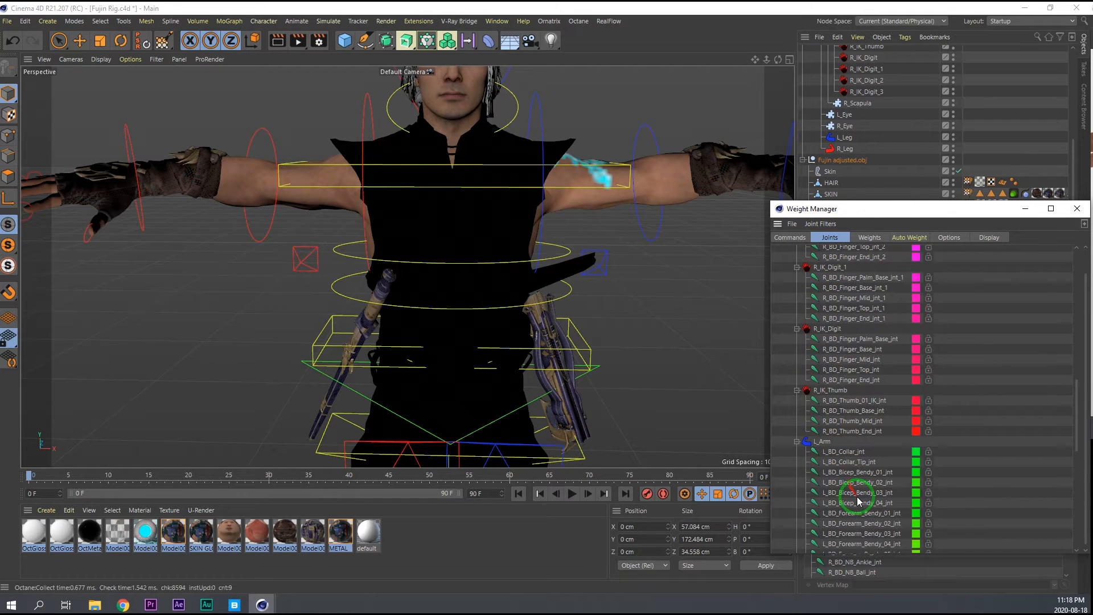
{"action": "left_click", "coordinate": [790, 238]}
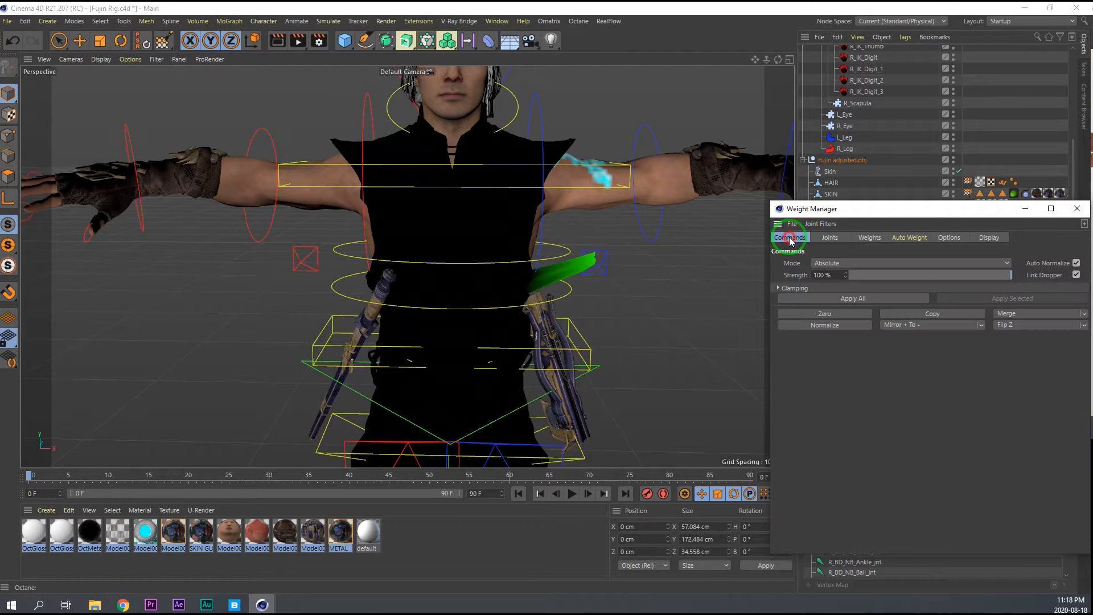
{"action": "left_click", "coordinate": [918, 315]}
Merge the copied left bicep weights of PANTS into BD_Spine_03_jnt.
{"action": "left_click", "coordinate": [829, 238]}
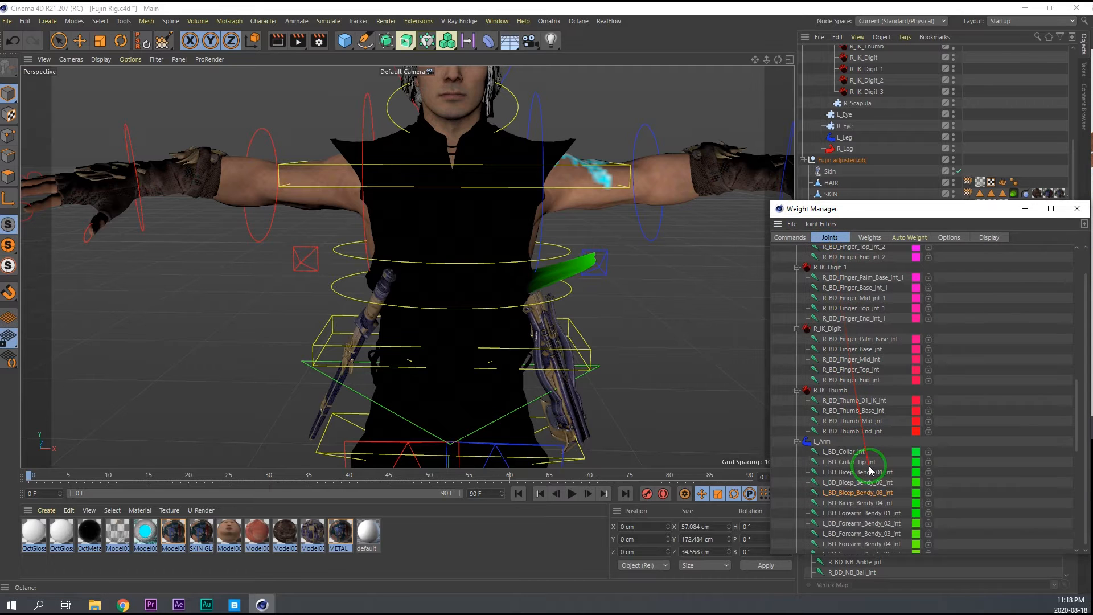
{"action": "scroll", "coordinate": [870, 476], "scroll_direction": "up", "scroll_amount": 10}
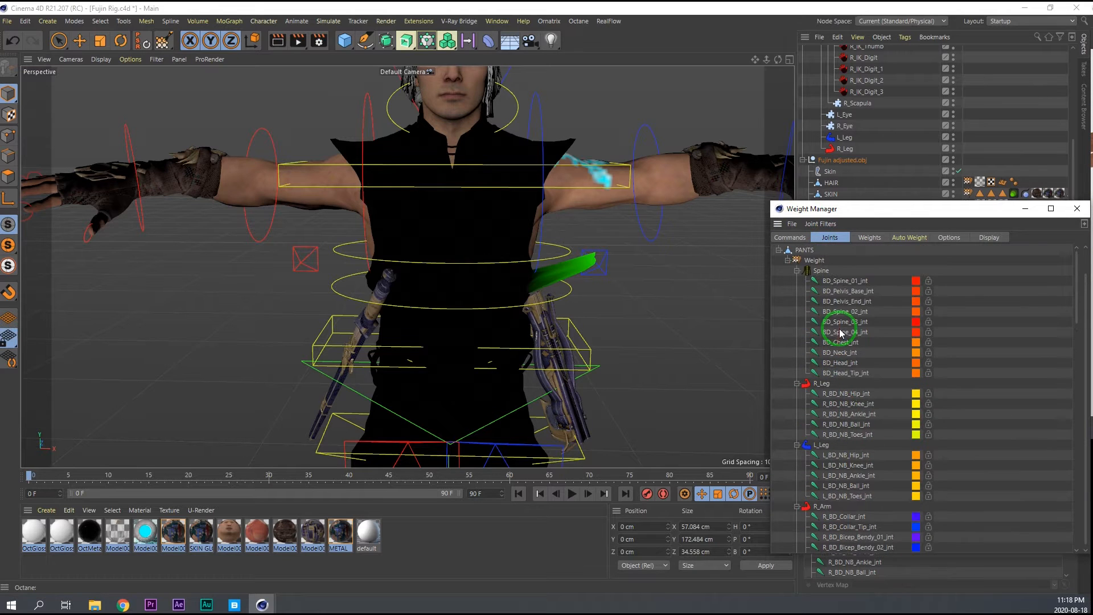
{"action": "left_click", "coordinate": [853, 331]}
{"action": "left_click", "coordinate": [790, 237]}
{"action": "left_click", "coordinate": [971, 312]}
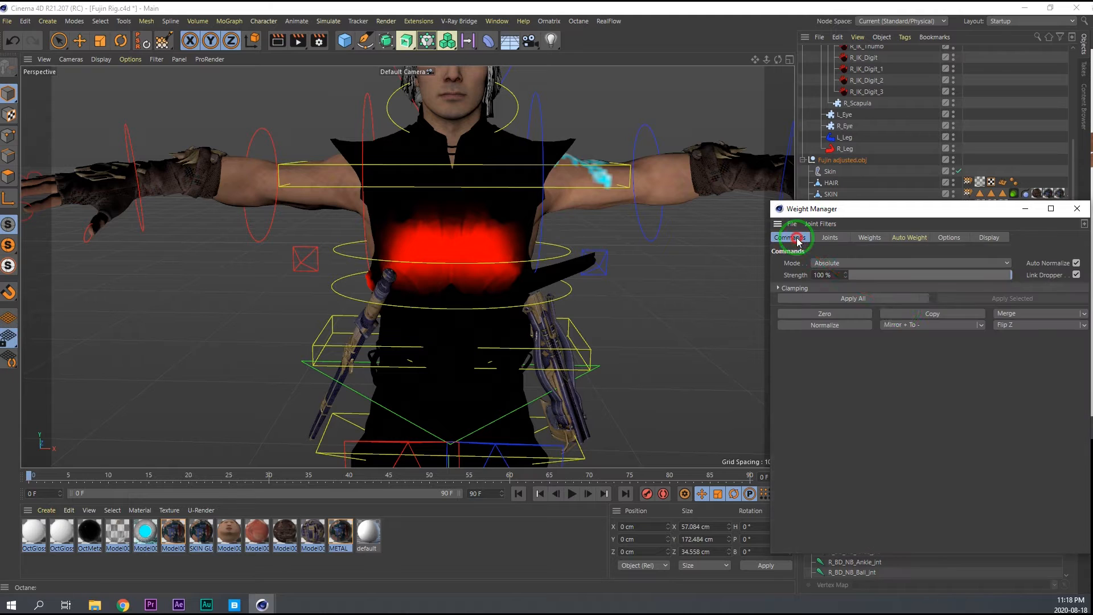
{"action": "left_click", "coordinate": [1026, 313]}
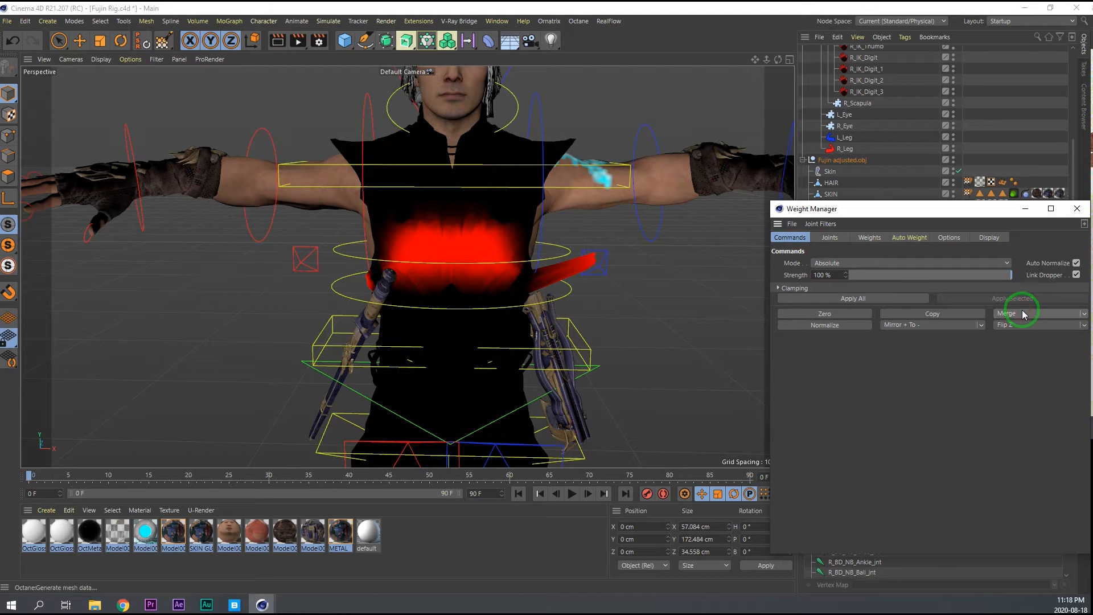
Zero the PANTS weights of the left arm's L_BD_Bicep_Bendy_03_jnt.
{"action": "left_click", "coordinate": [822, 239]}
{"action": "scroll", "coordinate": [851, 469], "scroll_direction": "down", "scroll_amount": 5}
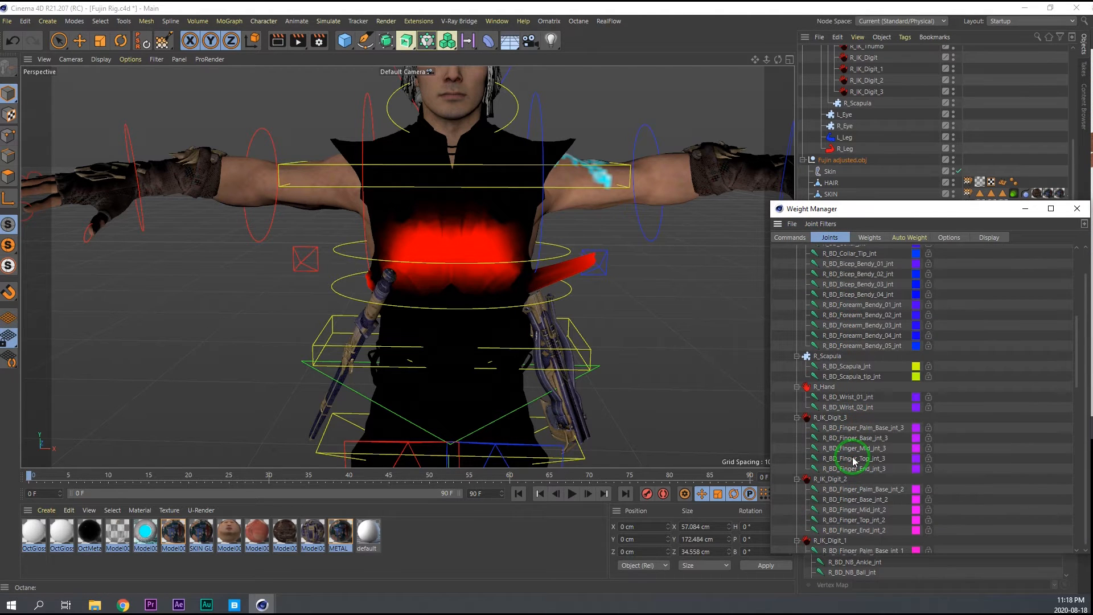
{"action": "scroll", "coordinate": [858, 449], "scroll_direction": "up", "scroll_amount": 3}
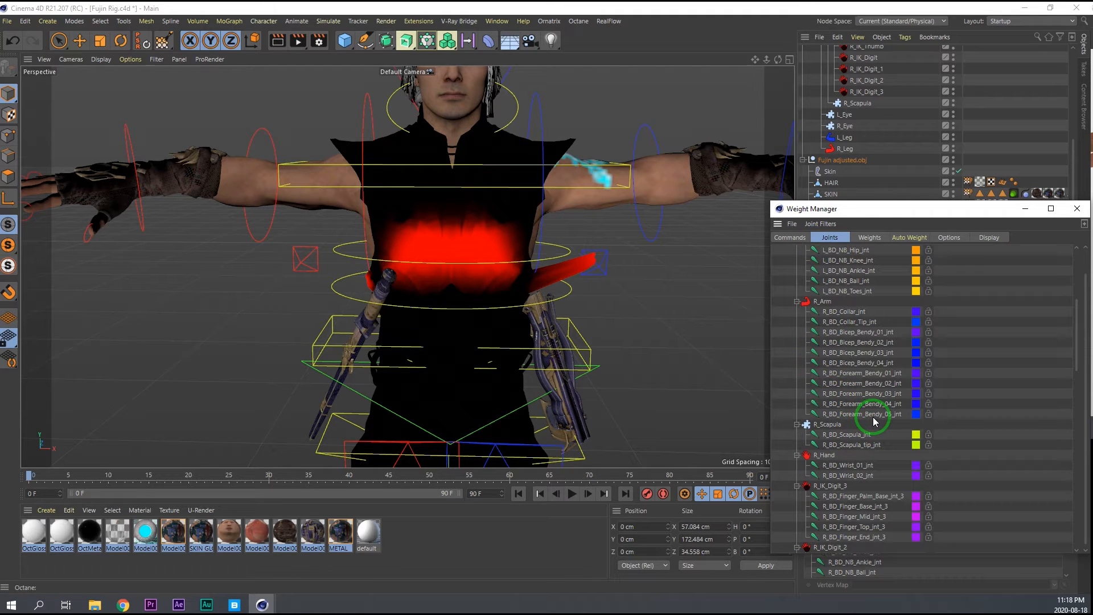
{"action": "left_click", "coordinate": [875, 354]}
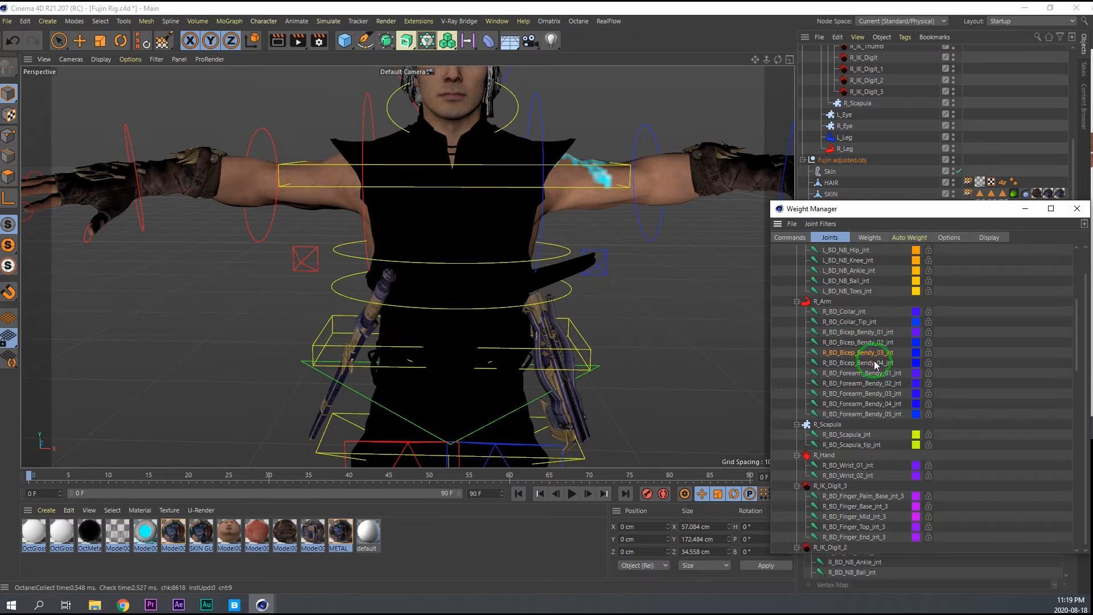
{"action": "left_click", "coordinate": [876, 343]}
{"action": "scroll", "coordinate": [871, 399], "scroll_direction": "down", "scroll_amount": 15}
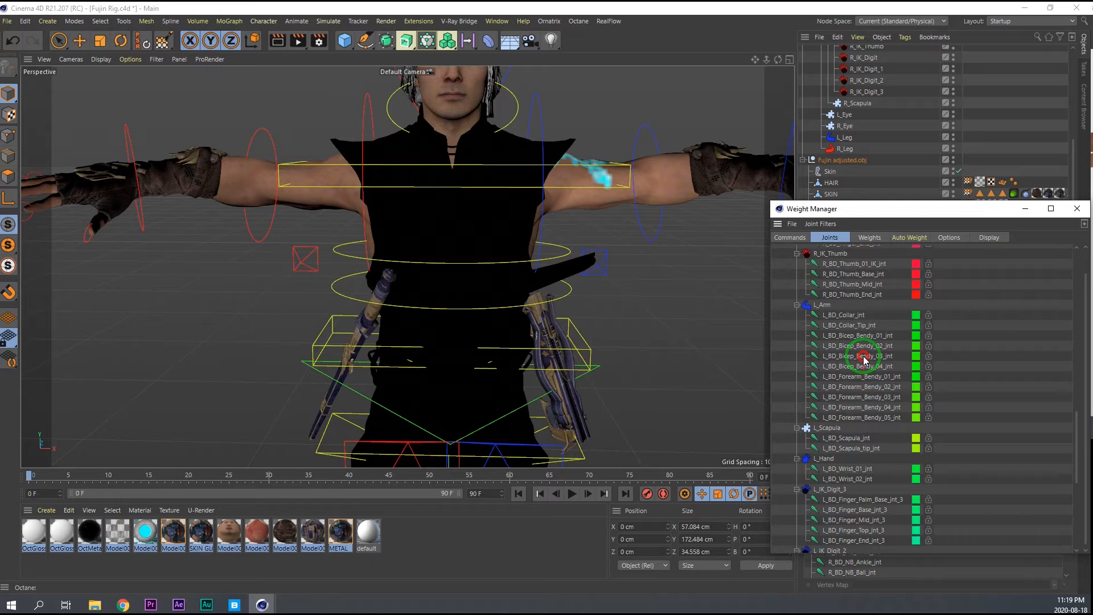
{"action": "left_click", "coordinate": [864, 357]}
{"action": "left_click", "coordinate": [789, 238]}
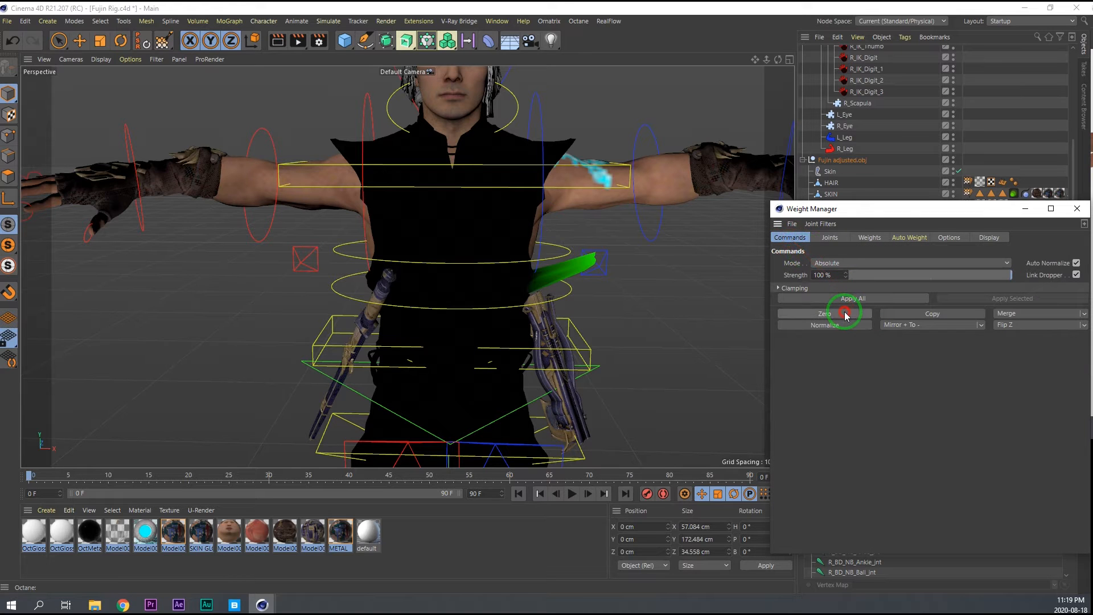
{"action": "left_click", "coordinate": [800, 312]}
Rotate the left upper-arm controller to raise the arm and test the clothing, and save the scene.
{"action": "key", "text": "e"}
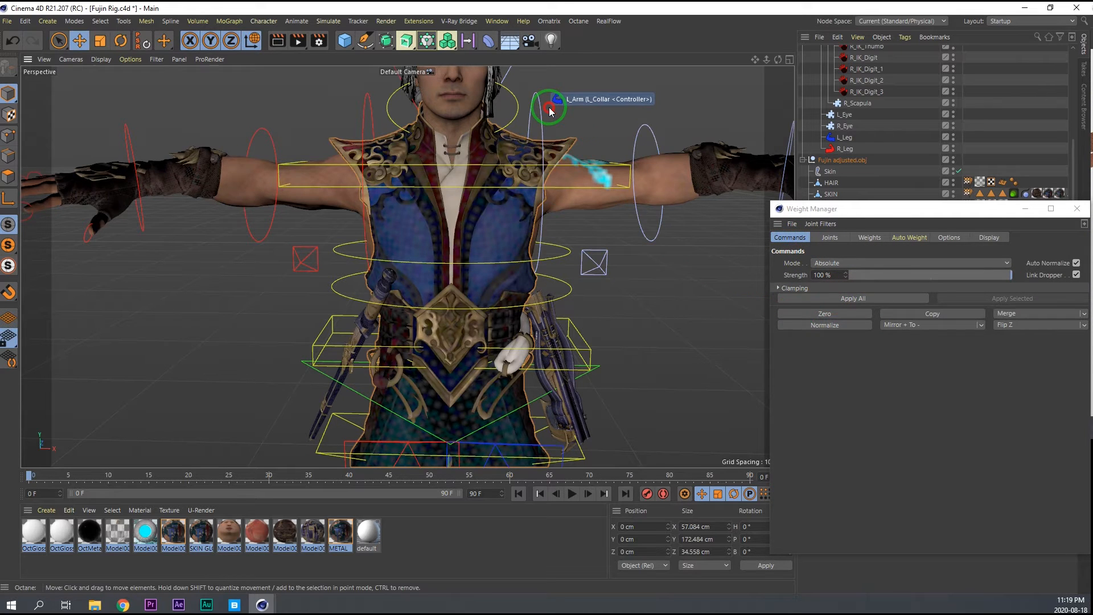
{"action": "left_click", "coordinate": [550, 109]}
{"action": "key", "text": "r"}
{"action": "left_click_drag", "start_coordinate": [572, 209], "coordinate": [555, 192]}
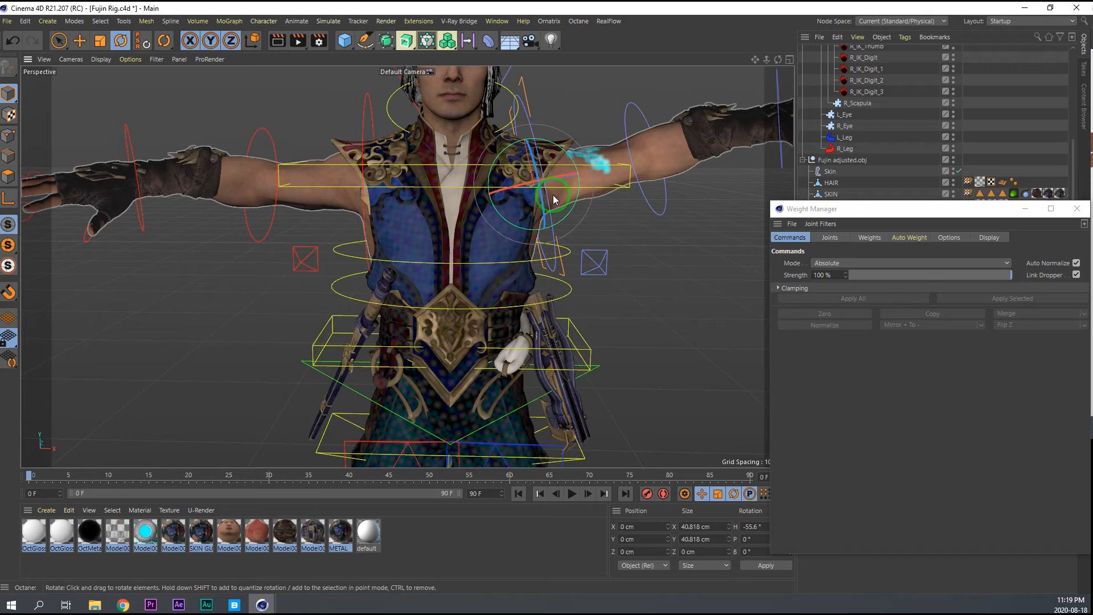
{"action": "key", "text": "ctrl+s"}
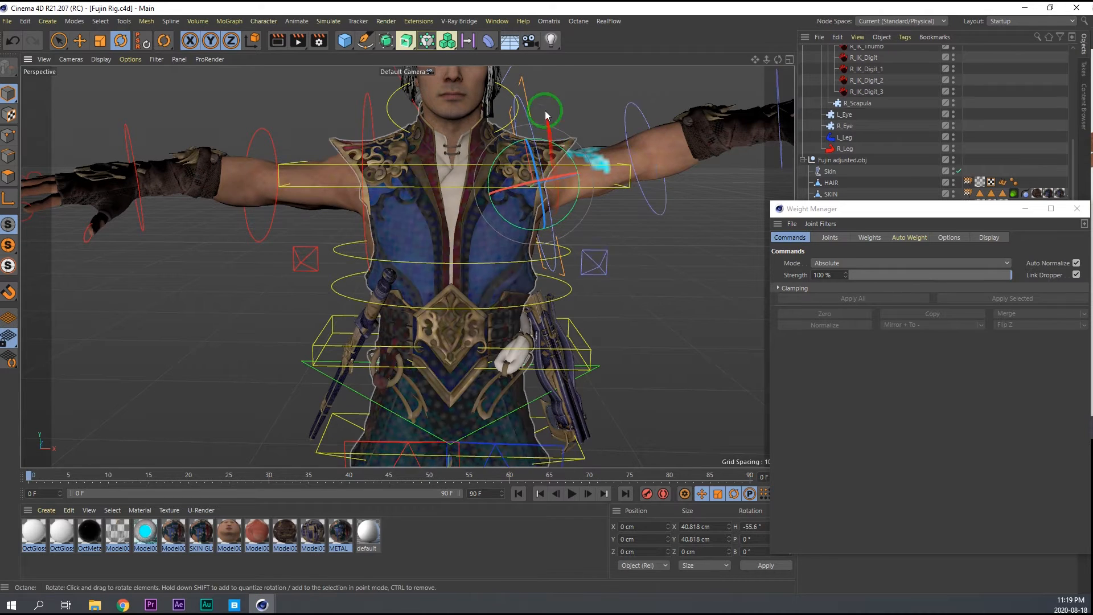
Try rotating the left collar controller to check how the vest deforms, and undo the rotation.
{"action": "middle_click_drag", "start_coordinate": [506, 176], "coordinate": [480, 230], "text": "alt"}
{"action": "right_click_drag", "start_coordinate": [481, 230], "coordinate": [457, 239], "text": "alt"}
{"action": "left_click_drag", "start_coordinate": [457, 240], "coordinate": [492, 237], "text": "alt"}
{"action": "left_click", "coordinate": [535, 120]}
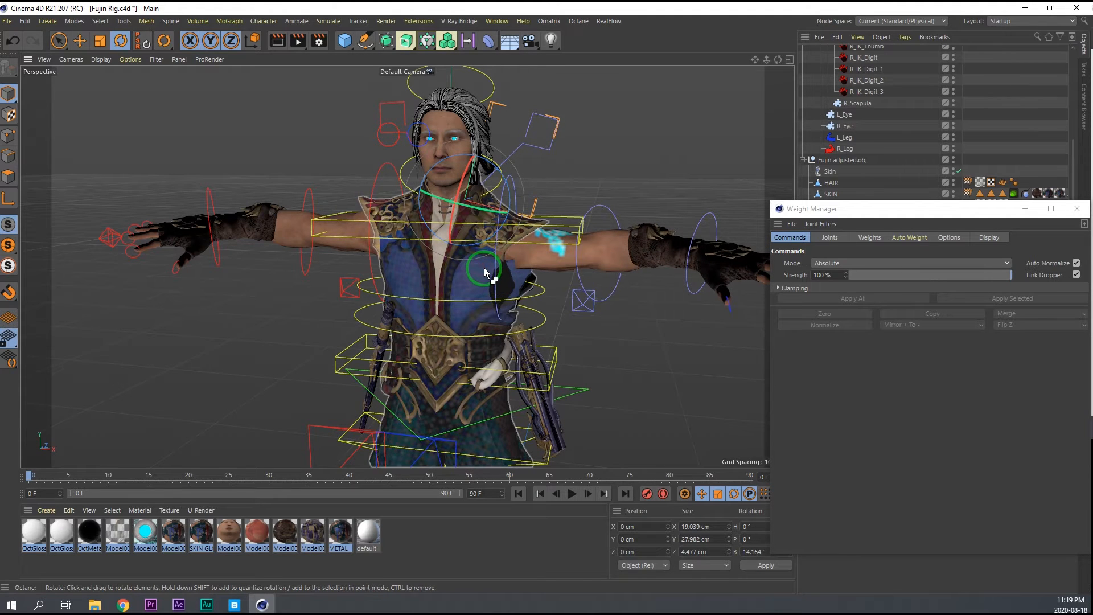
{"action": "key", "text": "ctrl+z"}
{"action": "key", "text": "ctrl+z"}
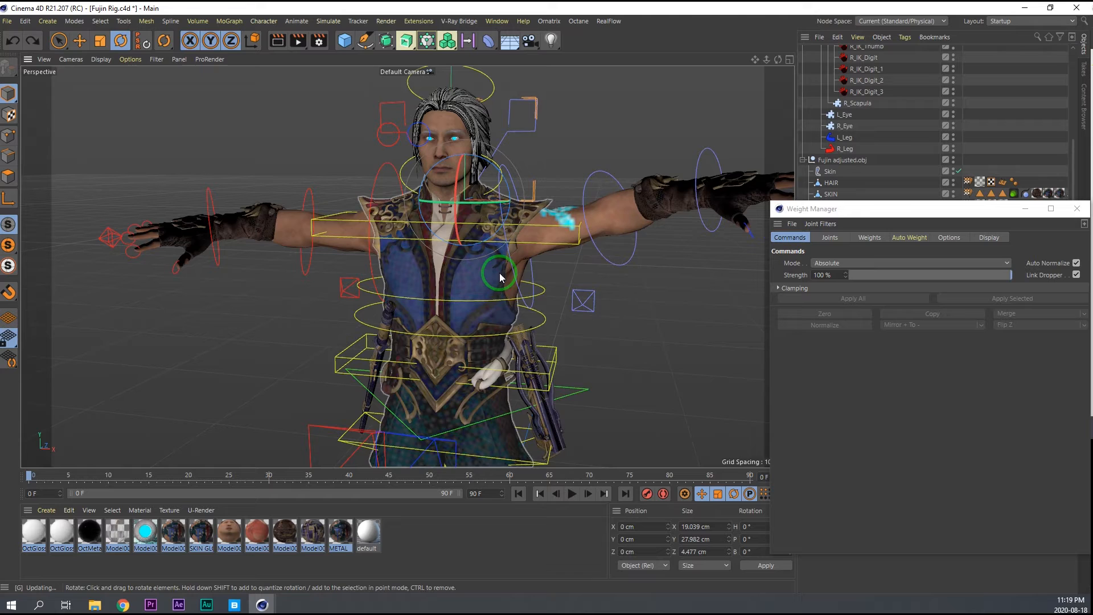
Copy the PANTS weights of the R_Scapula joints in the Weight Manager.
{"action": "left_click_drag", "start_coordinate": [483, 259], "coordinate": [529, 261], "text": "alt"}
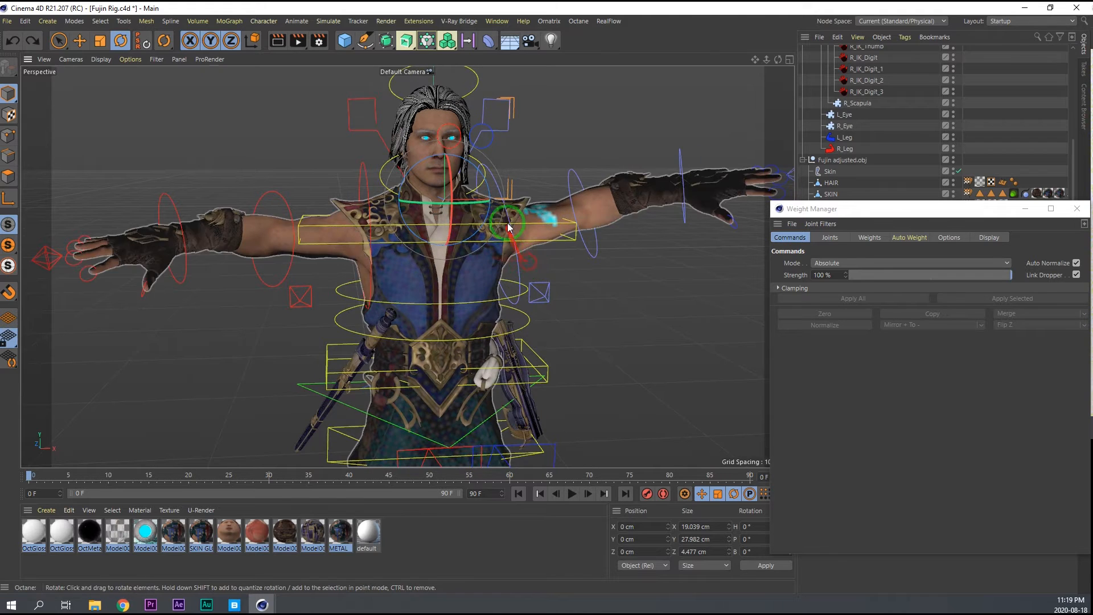
{"action": "left_click", "coordinate": [830, 237]}
{"action": "left_click_drag", "start_coordinate": [843, 209], "coordinate": [496, 246]}
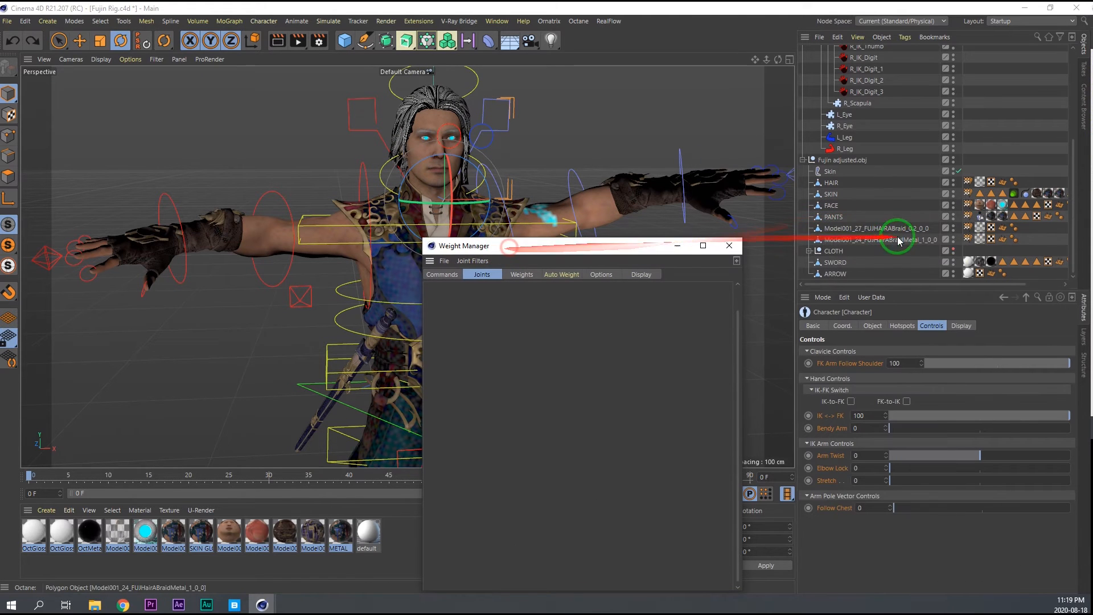
{"action": "double_click", "coordinate": [970, 215]}
{"action": "left_click_drag", "start_coordinate": [583, 245], "coordinate": [755, 171]}
{"action": "scroll", "coordinate": [677, 384], "scroll_direction": "down", "scroll_amount": 6}
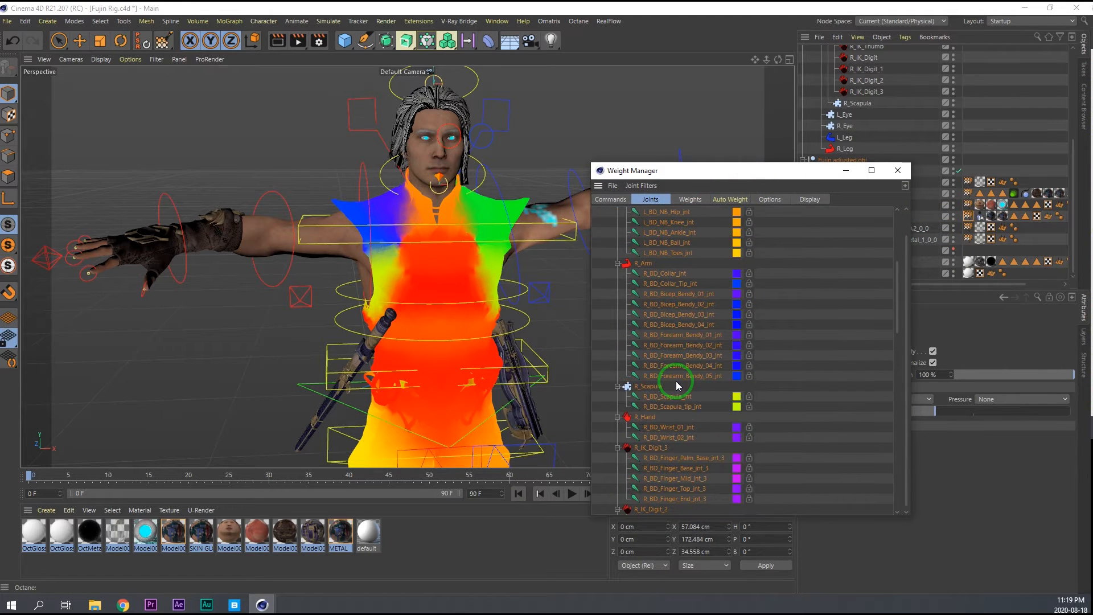
{"action": "left_click", "coordinate": [650, 387]}
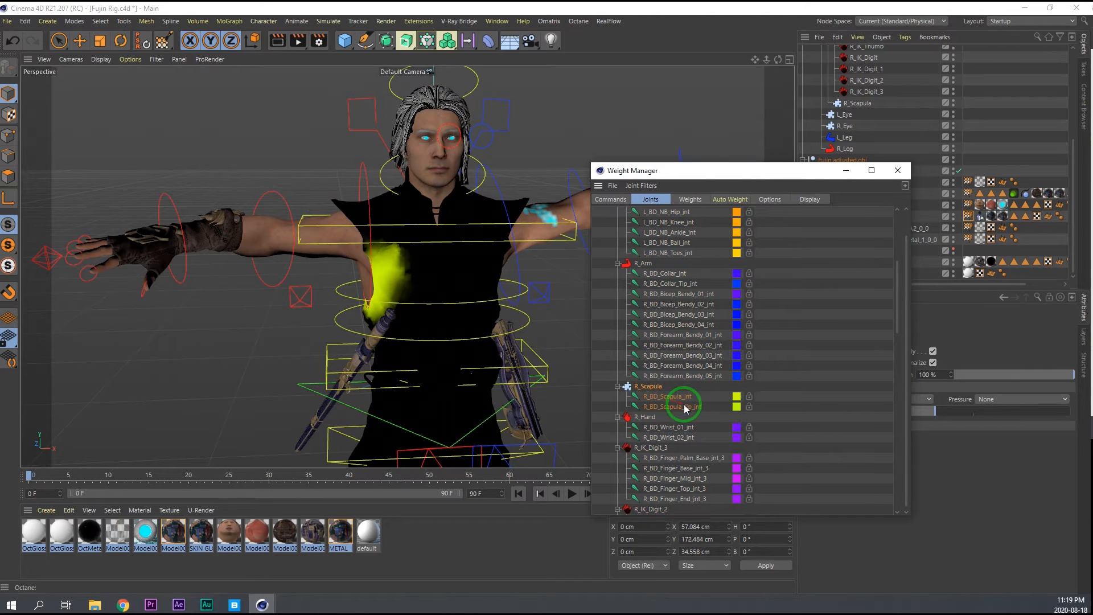
{"action": "left_click", "coordinate": [611, 199]}
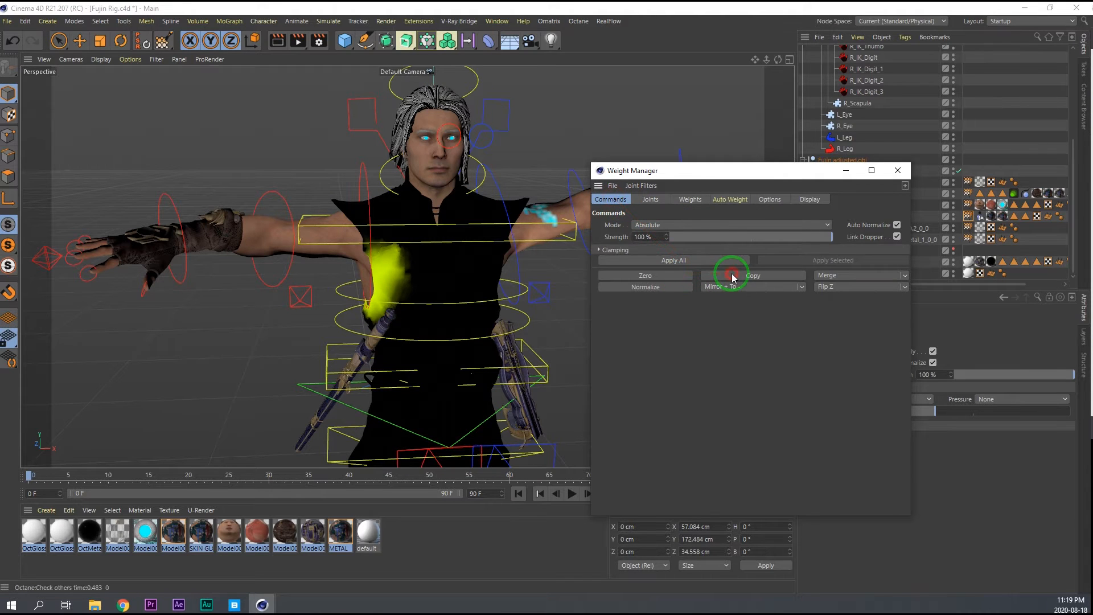
Merge the copied R_Scapula weights of PANTS into BD_Spine_03_jnt.
{"action": "left_click", "coordinate": [651, 199]}
{"action": "scroll", "coordinate": [667, 336], "scroll_direction": "up", "scroll_amount": 6}
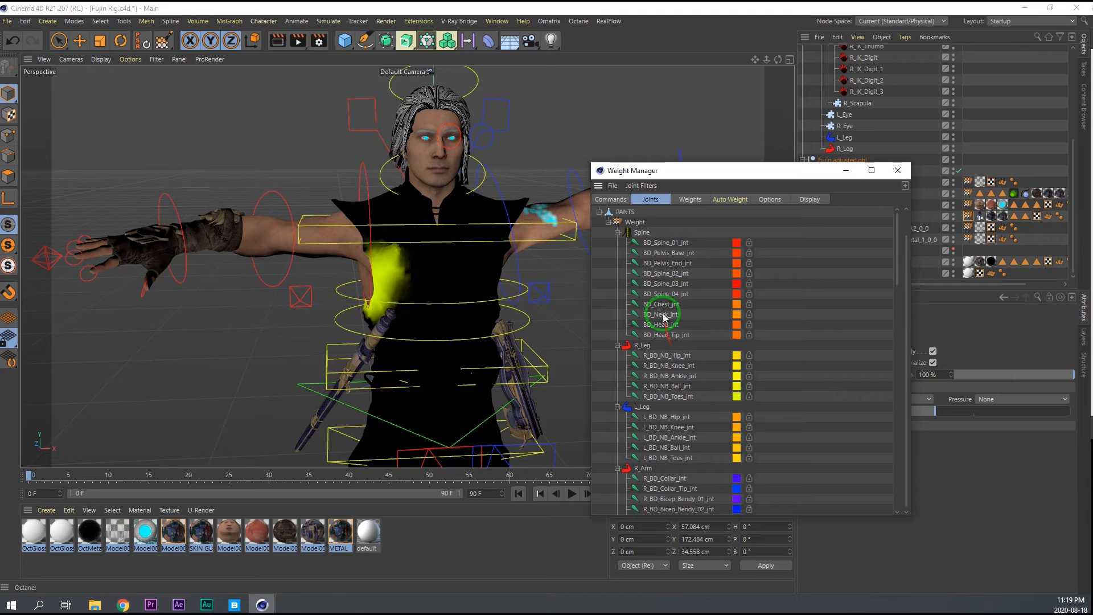
{"action": "left_click", "coordinate": [665, 286]}
{"action": "left_click", "coordinate": [619, 200]}
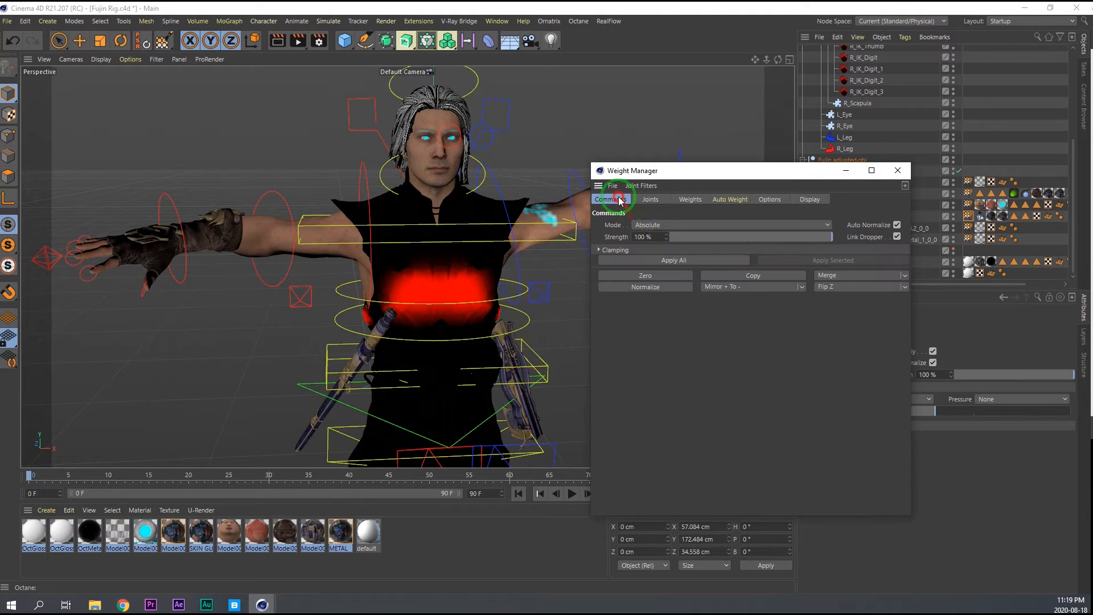
{"action": "left_click", "coordinate": [831, 276]}
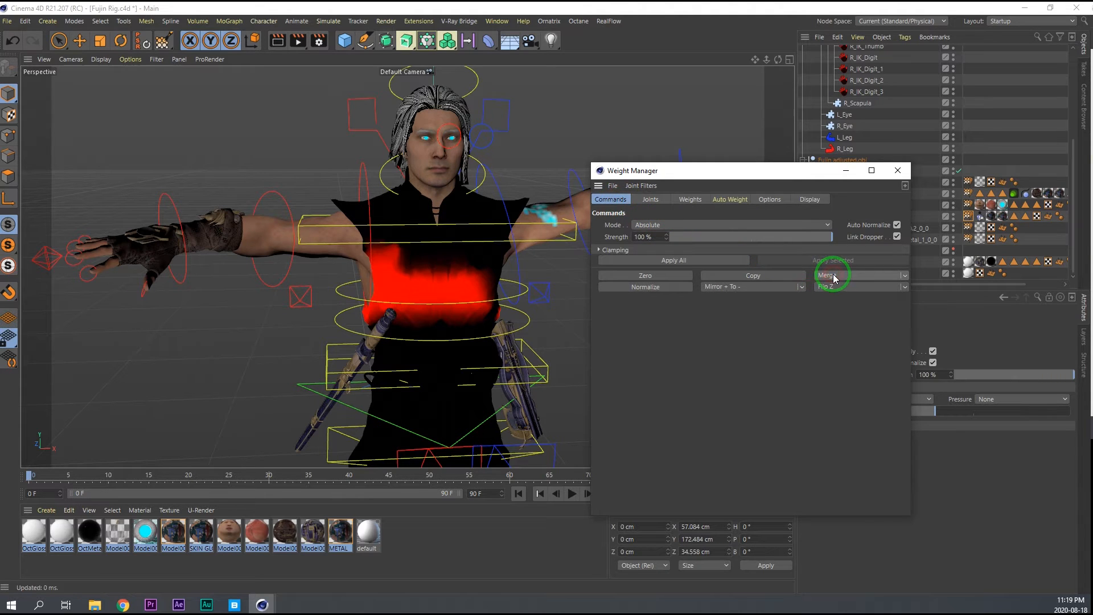
Copy the PANTS weights of the L_Scapula joints.
{"action": "left_click", "coordinate": [647, 200]}
{"action": "scroll", "coordinate": [667, 390], "scroll_direction": "down", "scroll_amount": 8}
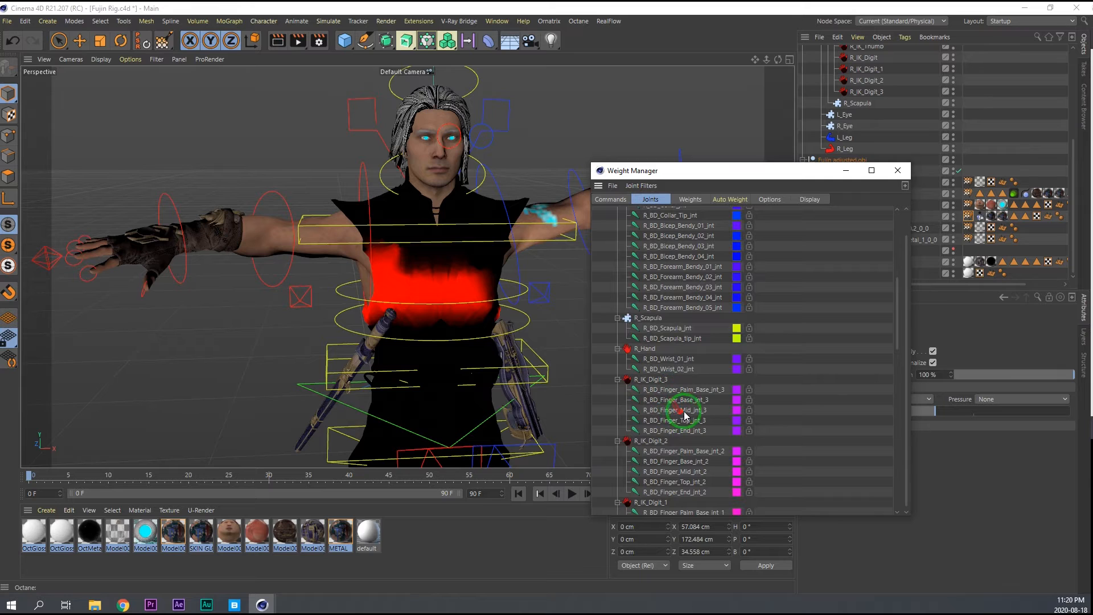
{"action": "scroll", "coordinate": [656, 380], "scroll_direction": "down", "scroll_amount": 15}
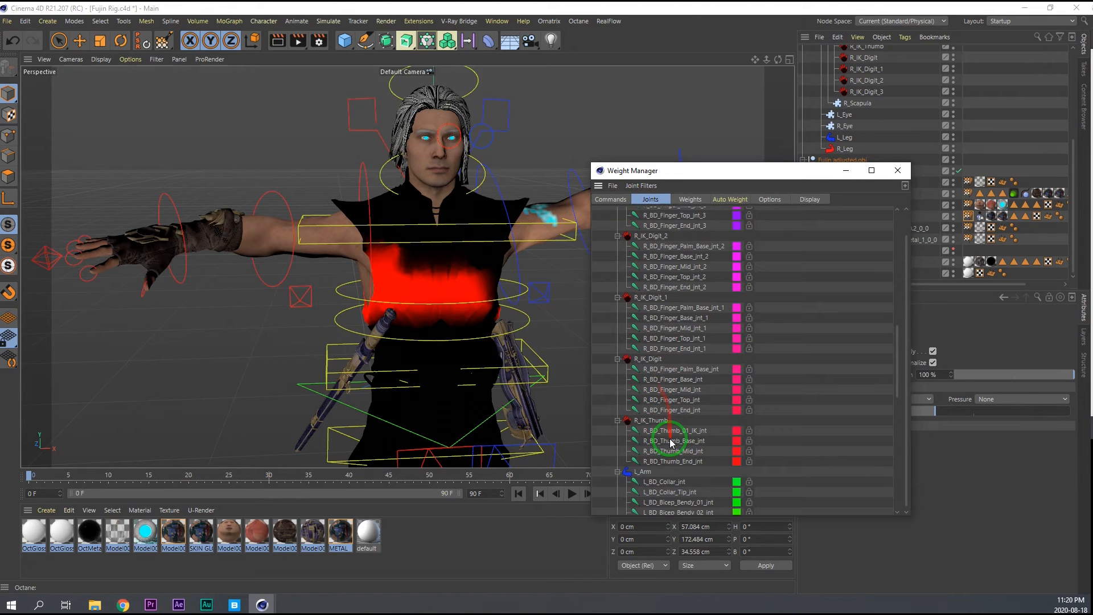
{"action": "scroll", "coordinate": [638, 344], "scroll_direction": "up", "scroll_amount": 2}
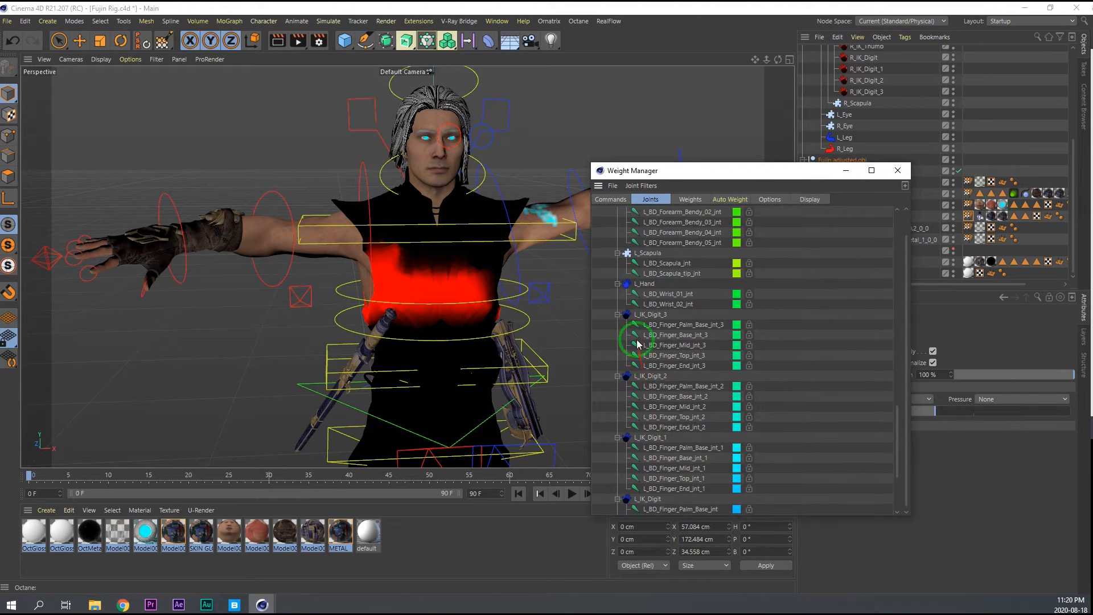
{"action": "left_click", "coordinate": [641, 257]}
{"action": "left_click", "coordinate": [611, 200]}
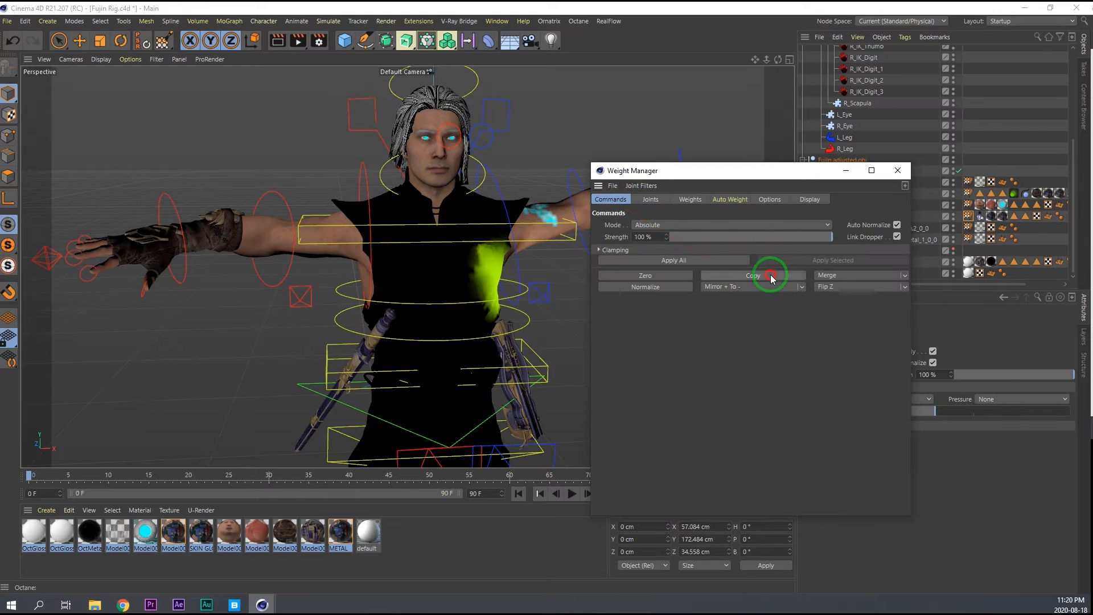
Merge the copied L_Scapula weights of PANTS into BD_Spine_03_jnt.
{"action": "left_click", "coordinate": [649, 199]}
{"action": "scroll", "coordinate": [670, 317], "scroll_direction": "up", "scroll_amount": 13}
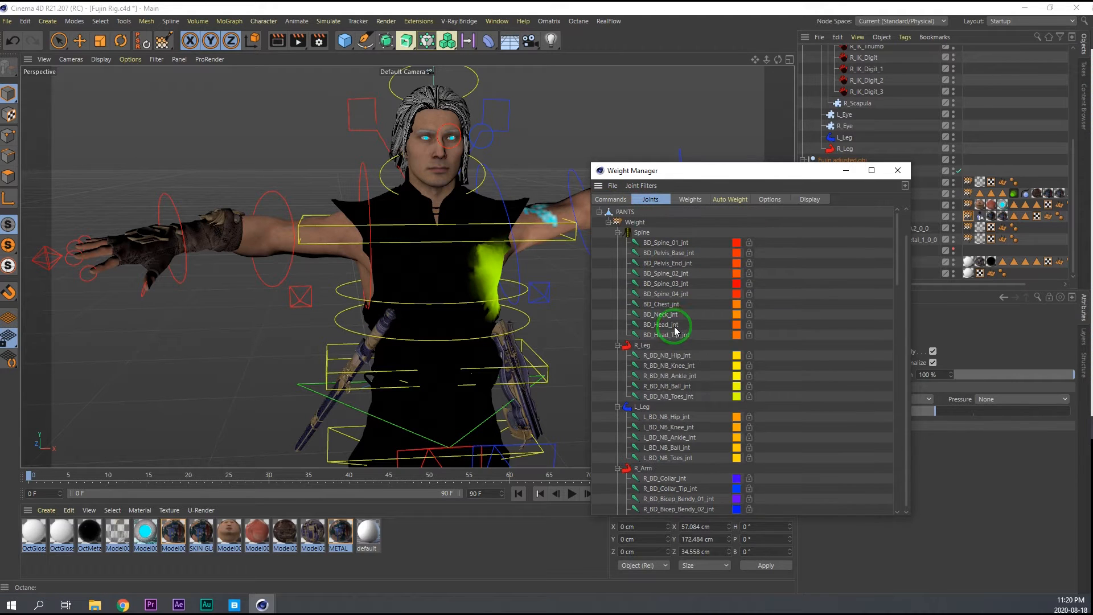
{"action": "left_click", "coordinate": [671, 284]}
{"action": "left_click", "coordinate": [611, 200]}
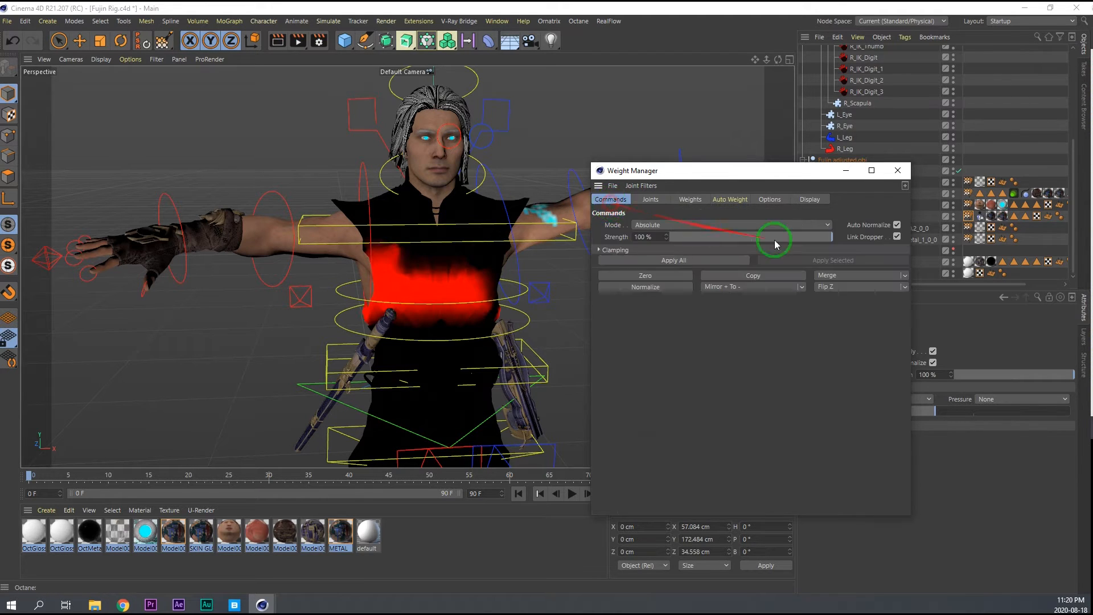
{"action": "left_click", "coordinate": [827, 277]}
Zero the PANTS weights of the R_Scapula joints.
{"action": "left_click", "coordinate": [652, 199]}
{"action": "scroll", "coordinate": [663, 422], "scroll_direction": "down", "scroll_amount": 3}
{"action": "left_click", "coordinate": [656, 452]}
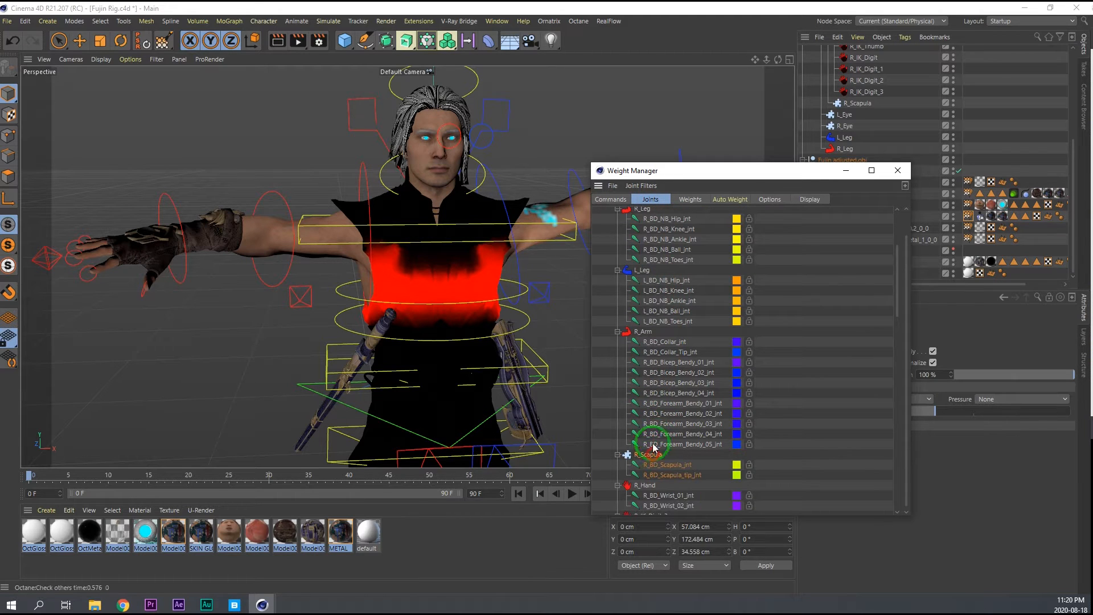
{"action": "left_click", "coordinate": [624, 201]}
{"action": "left_click", "coordinate": [636, 278]}
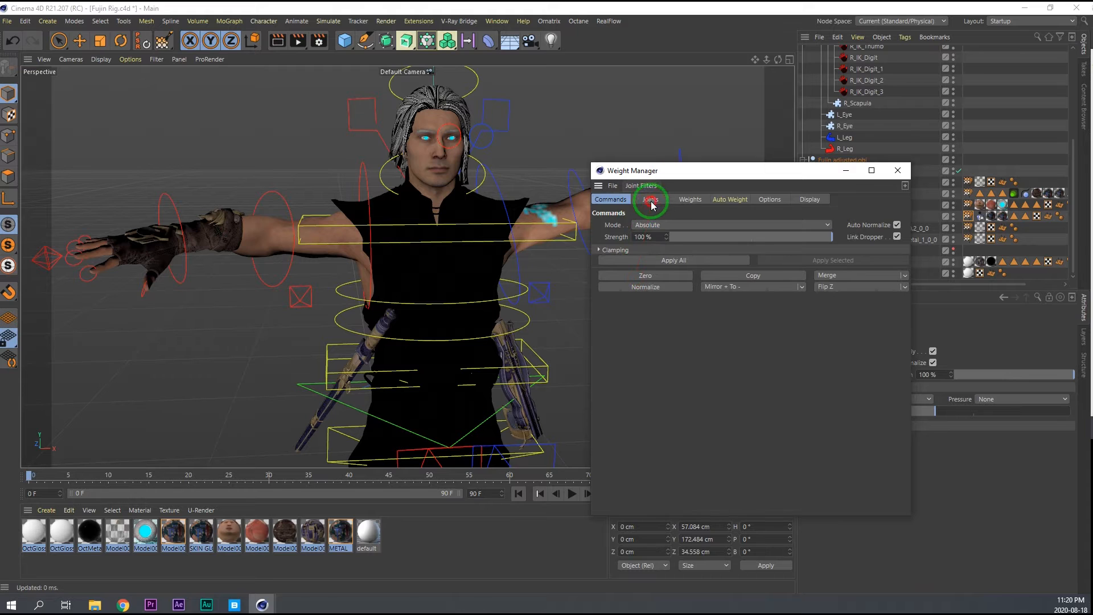
Zero the PANTS weights of the L_Scapula joints and save the scene.
{"action": "left_click", "coordinate": [653, 200]}
{"action": "scroll", "coordinate": [660, 421], "scroll_direction": "down", "scroll_amount": 5}
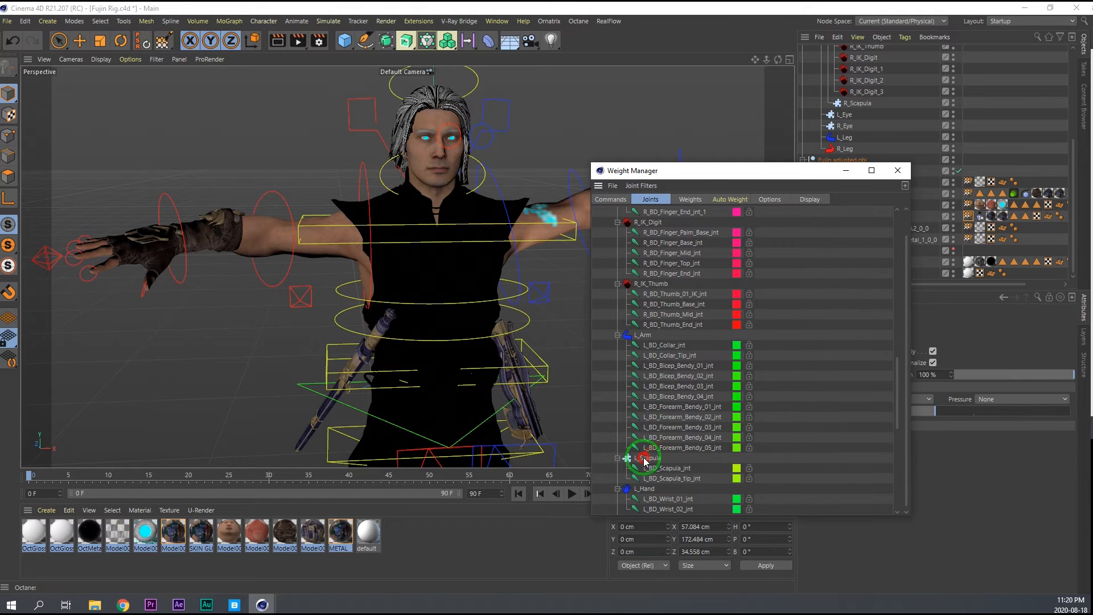
{"action": "left_click", "coordinate": [645, 459]}
{"action": "left_click", "coordinate": [611, 199]}
{"action": "left_click", "coordinate": [653, 276]}
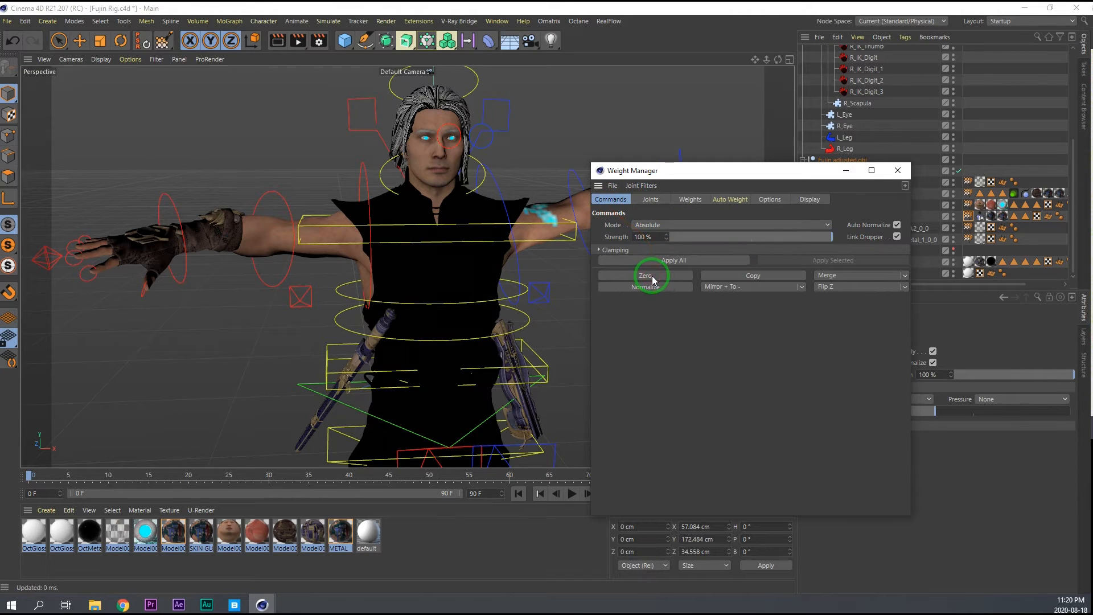
{"action": "key", "text": "ctrl+s"}
Test the vest again by rotating the left collar controller, and undo the rotation.
{"action": "key", "text": "e"}
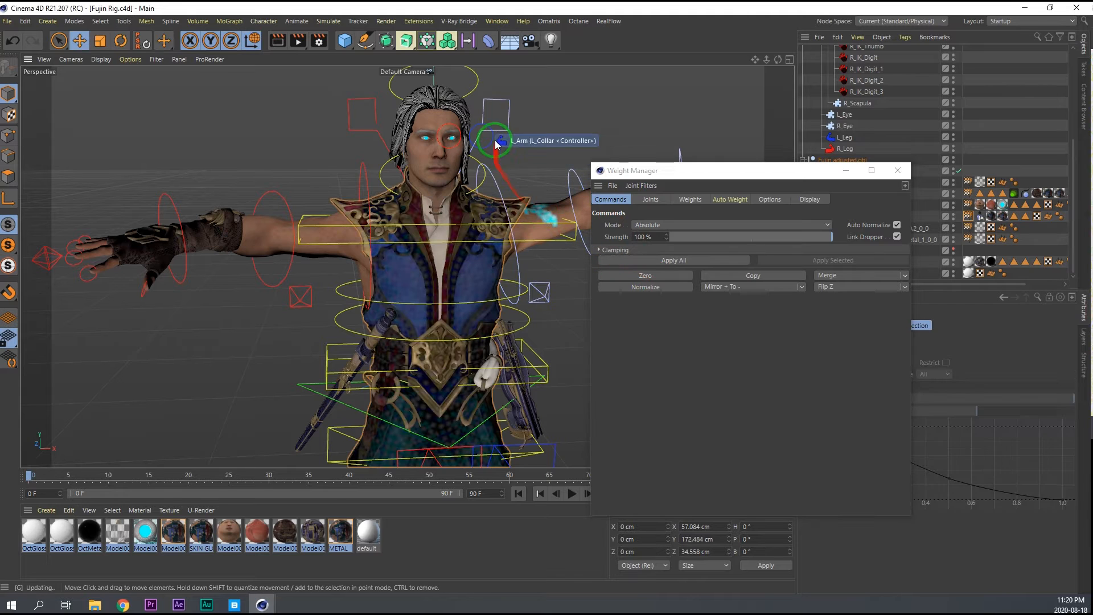
{"action": "left_click", "coordinate": [500, 127]}
{"action": "key", "text": "r"}
{"action": "left_click_drag", "start_coordinate": [467, 235], "coordinate": [493, 246]}
{"action": "key", "text": "ctrl+z"}
{"action": "key", "text": "ctrl+z"}
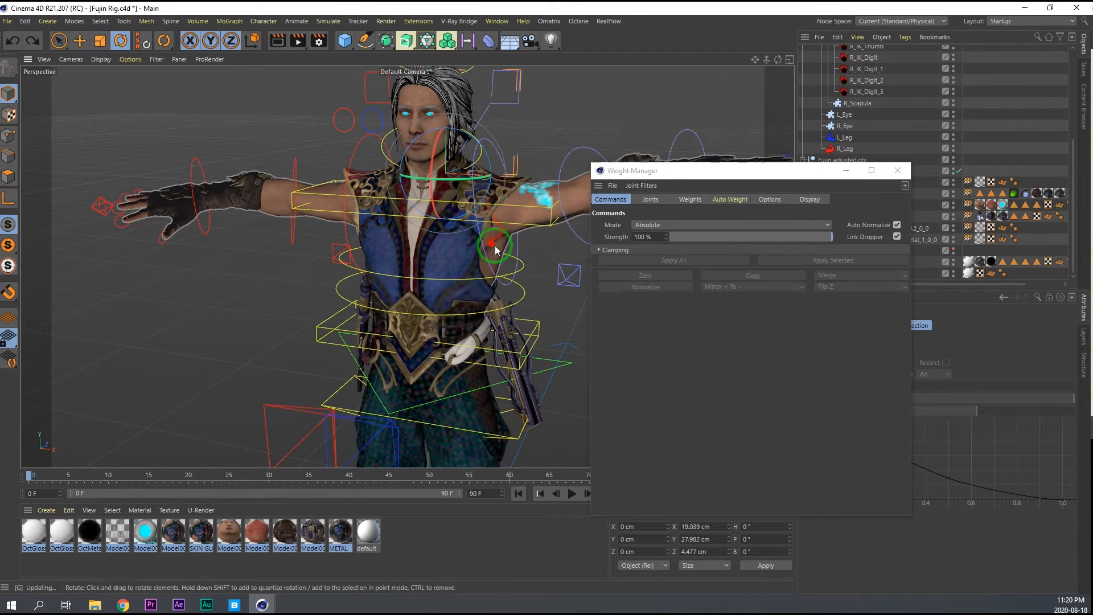
Load the SKIN weight tag, copy its L_Scapula weights and merge them into BD_Spine_03_jnt.
{"action": "left_click_drag", "start_coordinate": [761, 175], "coordinate": [556, 126]}
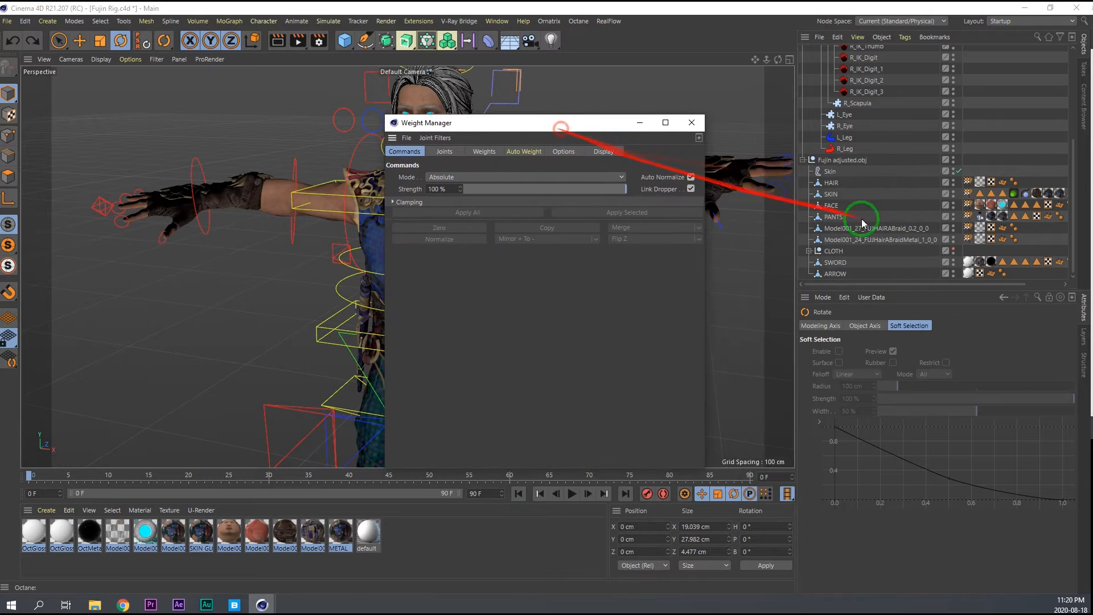
{"action": "double_click", "coordinate": [962, 194]}
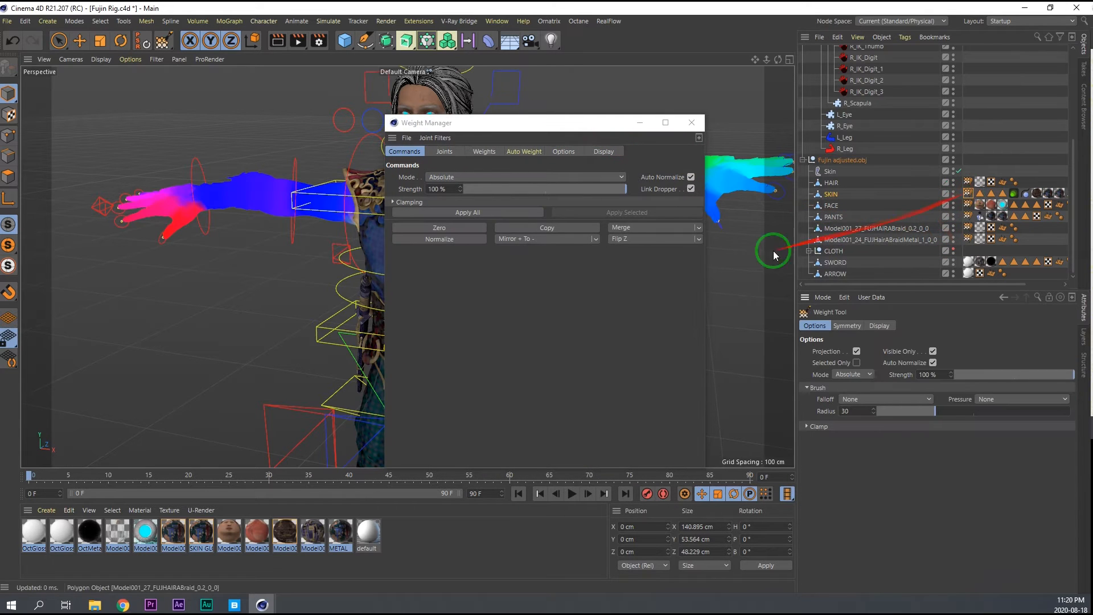
{"action": "left_click_drag", "start_coordinate": [570, 121], "coordinate": [632, 109]}
{"action": "left_click", "coordinate": [507, 140]}
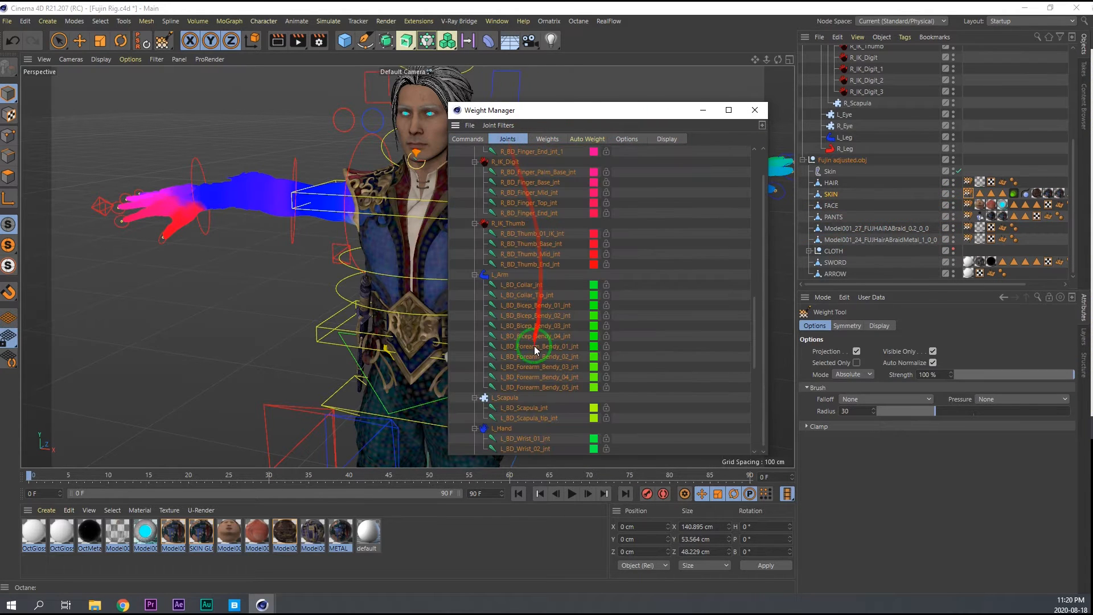
{"action": "left_click", "coordinate": [502, 399]}
{"action": "left_click", "coordinate": [466, 139]}
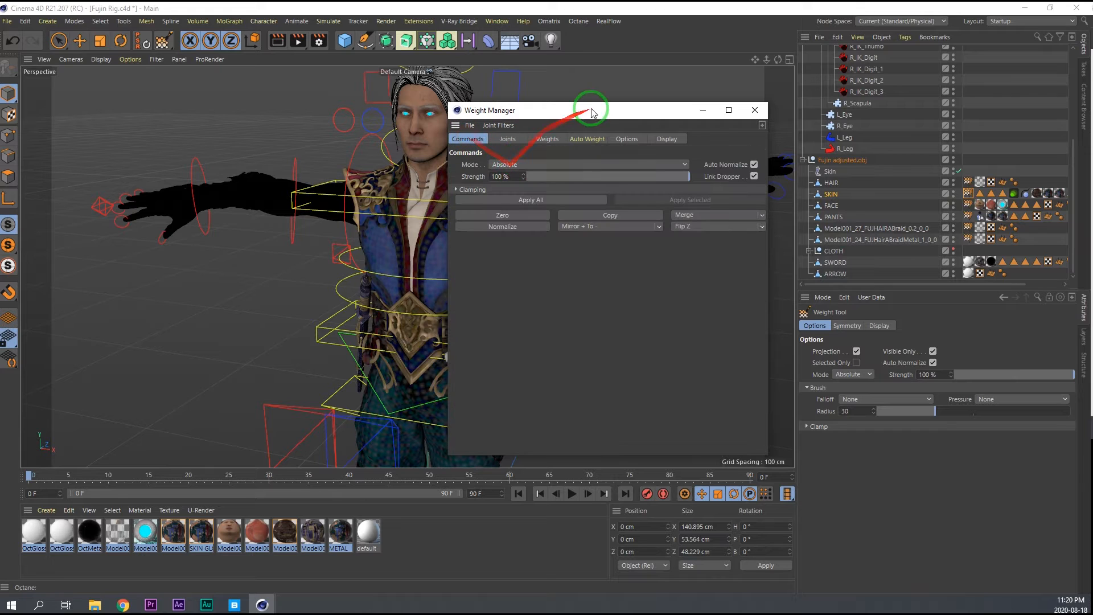
{"action": "left_click", "coordinate": [508, 140]}
{"action": "scroll", "coordinate": [504, 281], "scroll_direction": "up", "scroll_amount": 10}
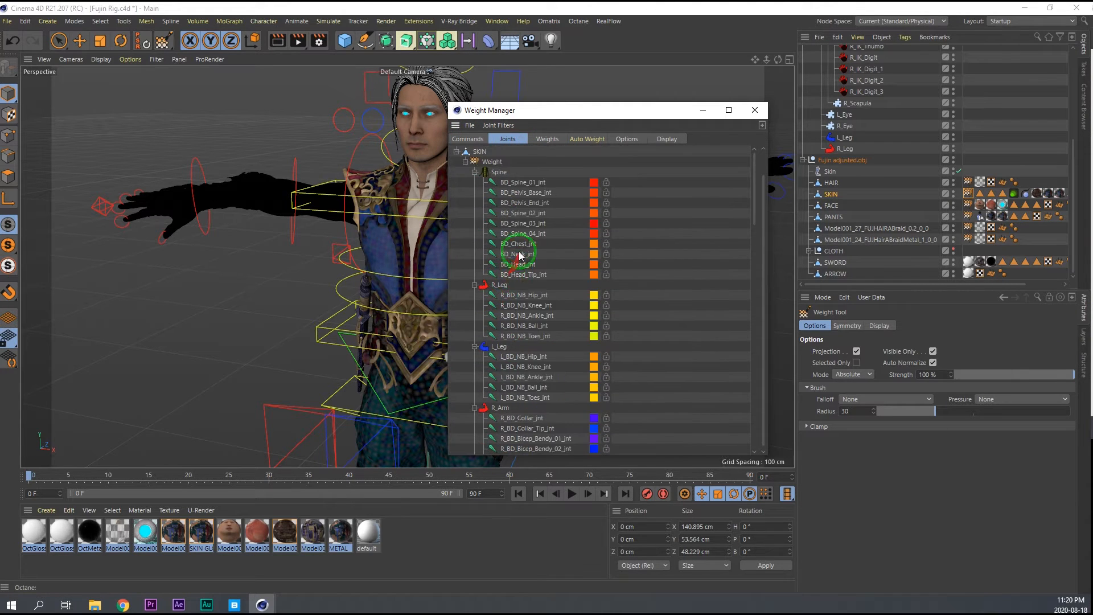
{"action": "left_click", "coordinate": [467, 139]}
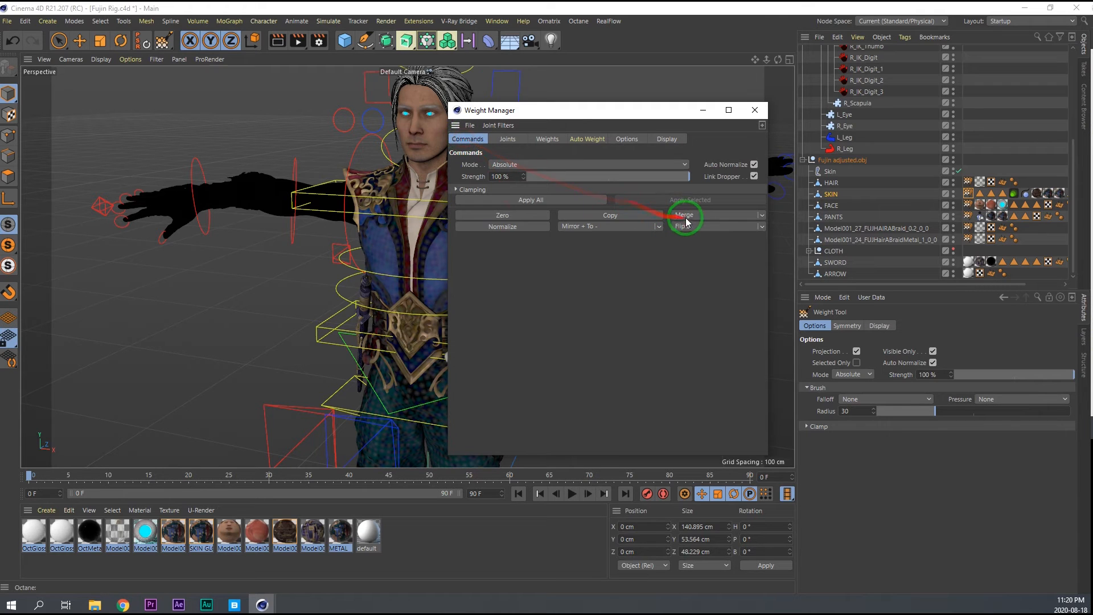
Copy the R_Scapula weights of SKIN and merge them into BD_Spine_03_jnt.
{"action": "left_click", "coordinate": [508, 139]}
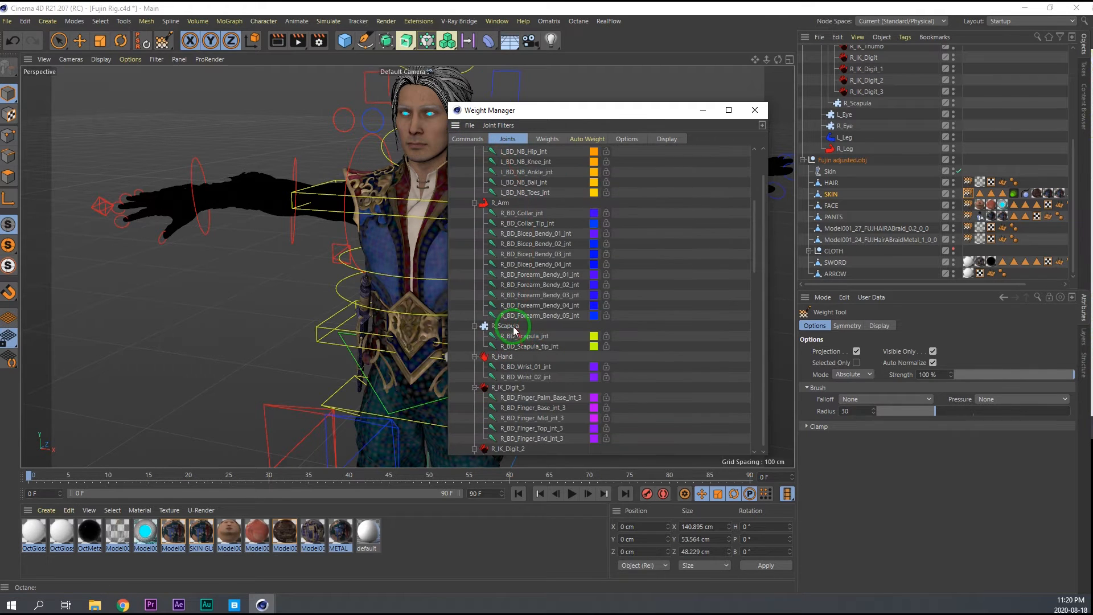
{"action": "left_click", "coordinate": [482, 140]}
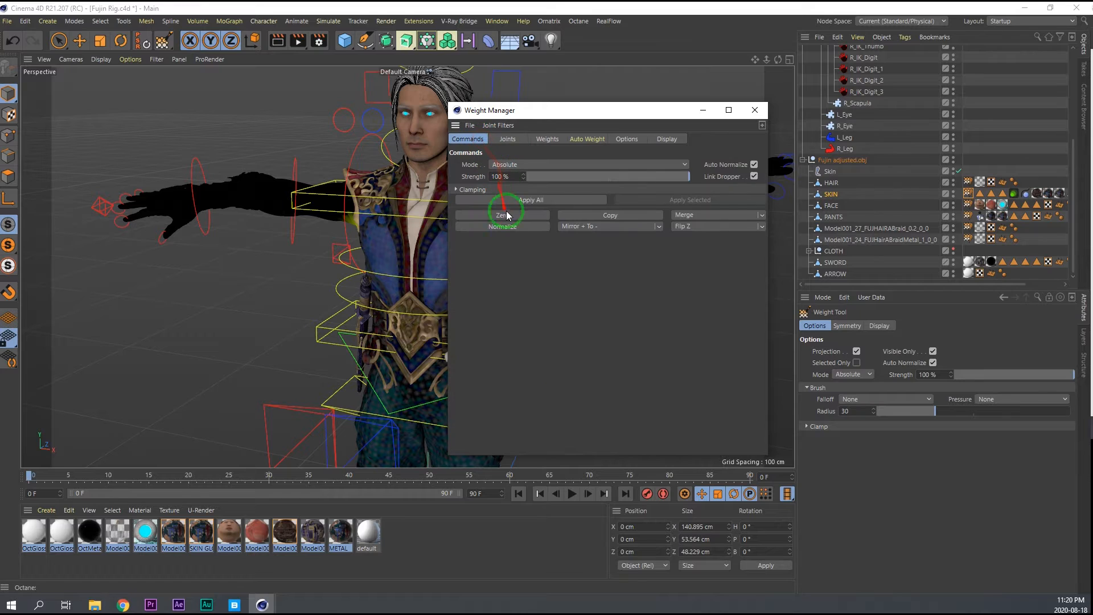
{"action": "left_click", "coordinate": [507, 138]}
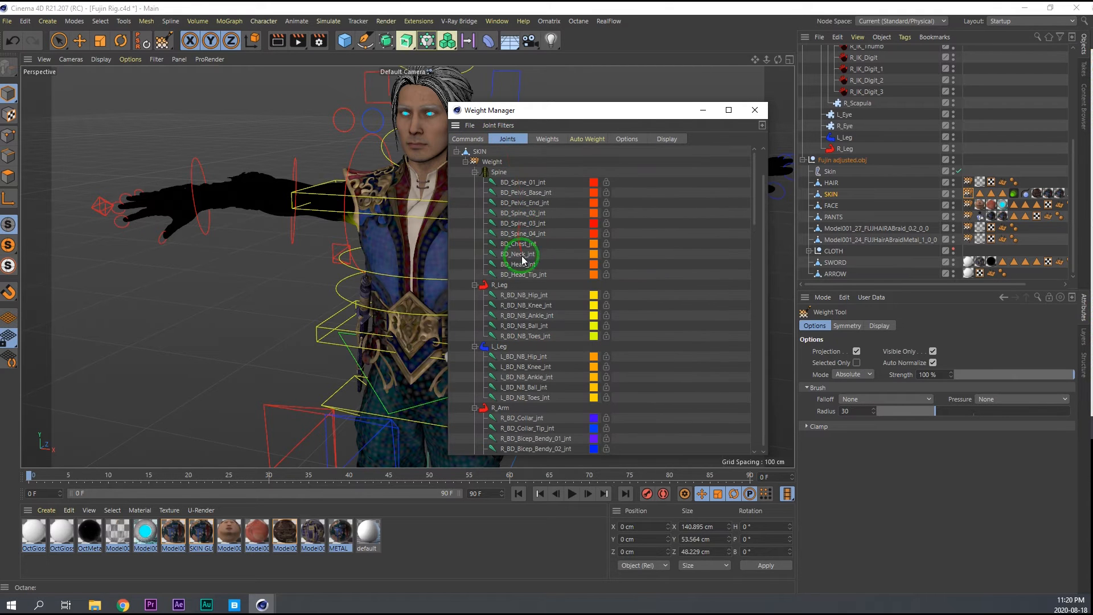
{"action": "left_click", "coordinate": [481, 140]}
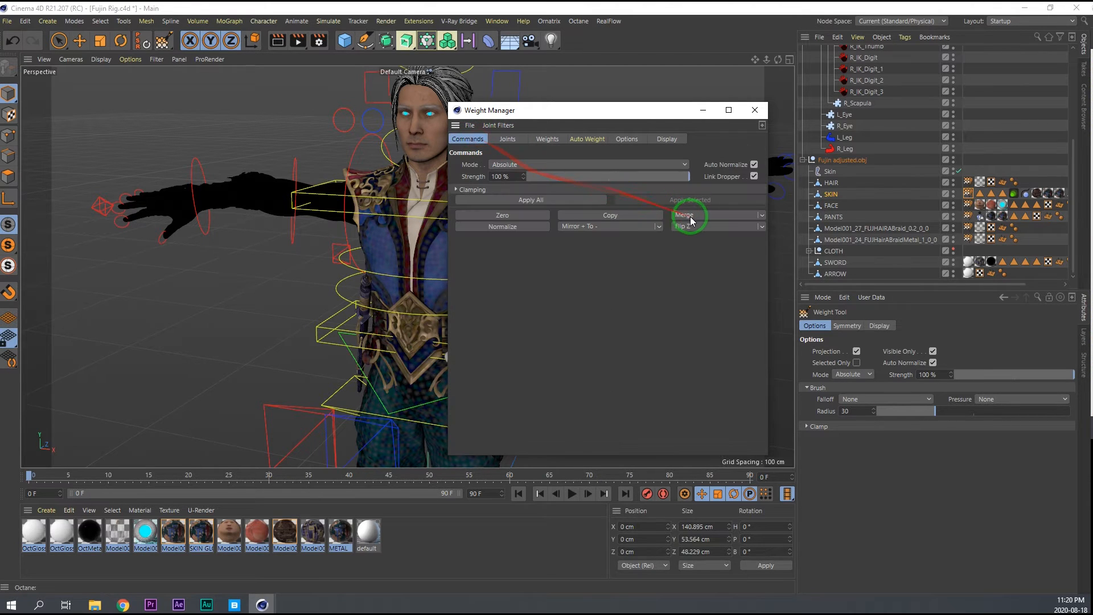
Zero the SKIN weights of the R_Scapula joints and the L_Scapula joints.
{"action": "left_click", "coordinate": [507, 140]}
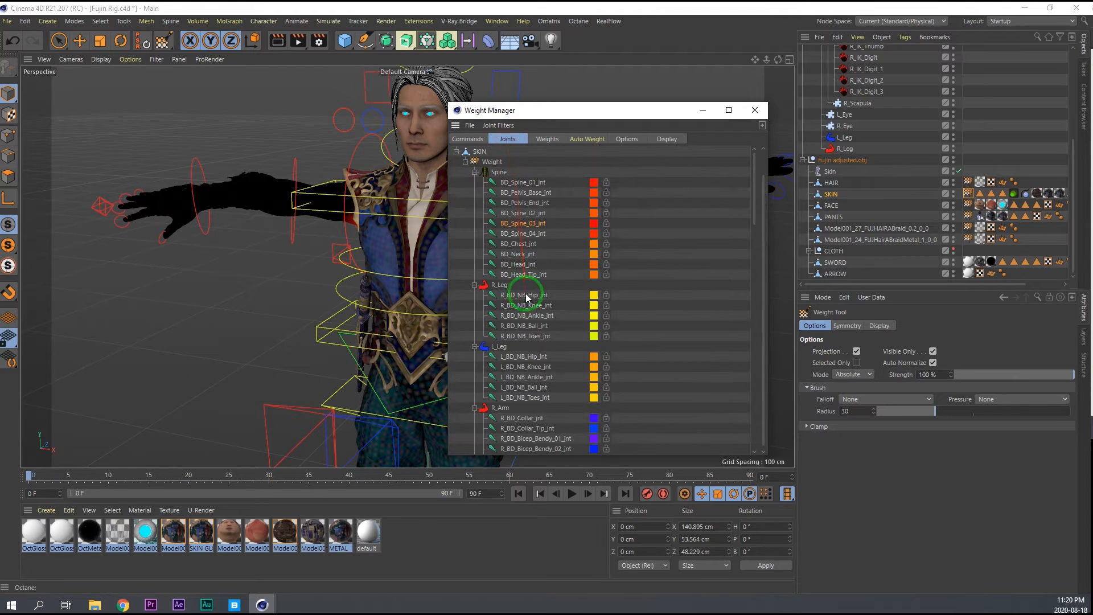
{"action": "scroll", "coordinate": [529, 308], "scroll_direction": "down", "scroll_amount": 5}
{"action": "left_click", "coordinate": [481, 140]}
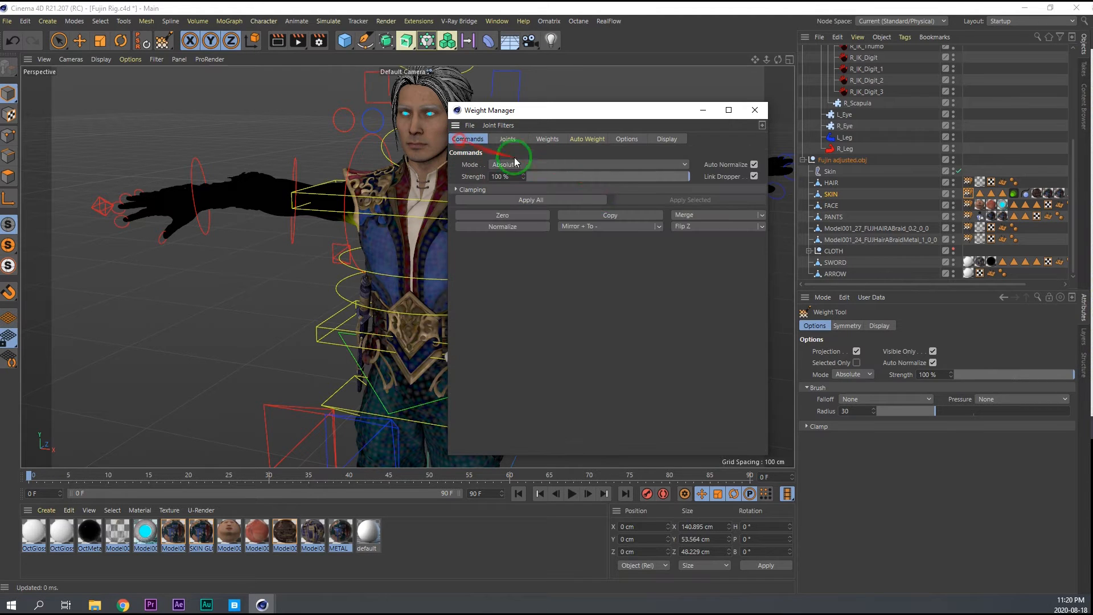
{"action": "left_click", "coordinate": [505, 139]}
{"action": "scroll", "coordinate": [526, 365], "scroll_direction": "down", "scroll_amount": 10}
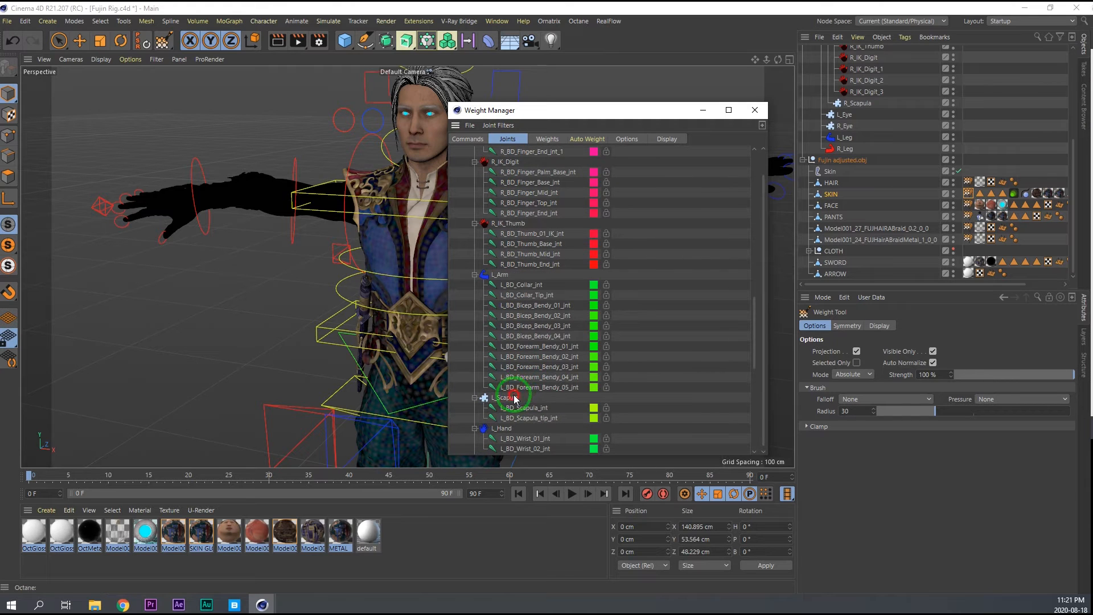
{"action": "left_click", "coordinate": [468, 142]}
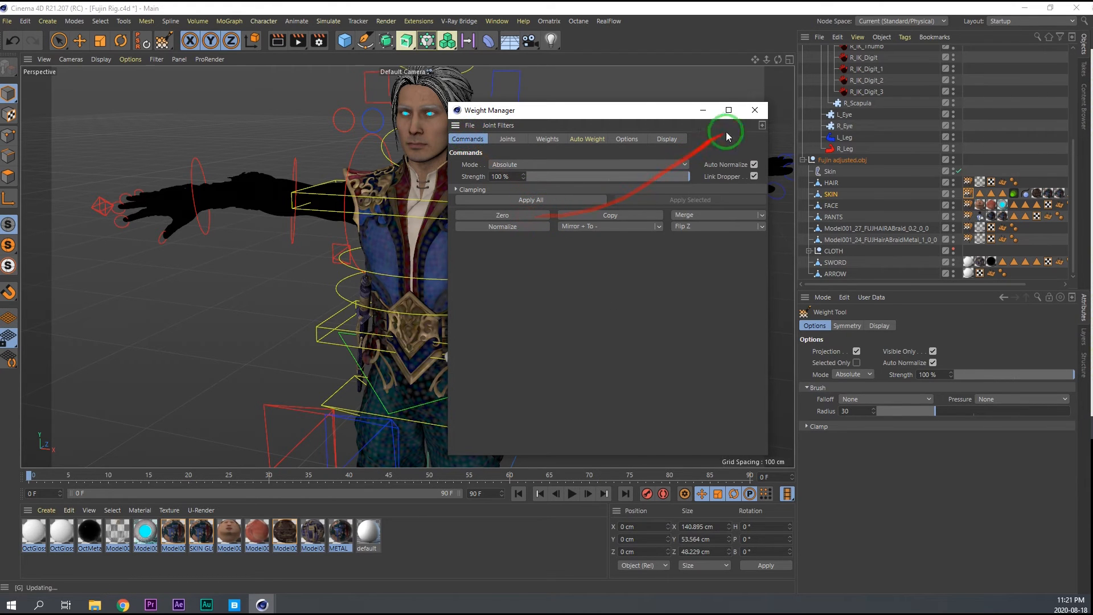
Test the skin around the shoulder by rotating the left collar controller, and undo the rotation.
{"action": "left_click_drag", "start_coordinate": [659, 110], "coordinate": [868, 104]}
{"action": "key", "text": "e"}
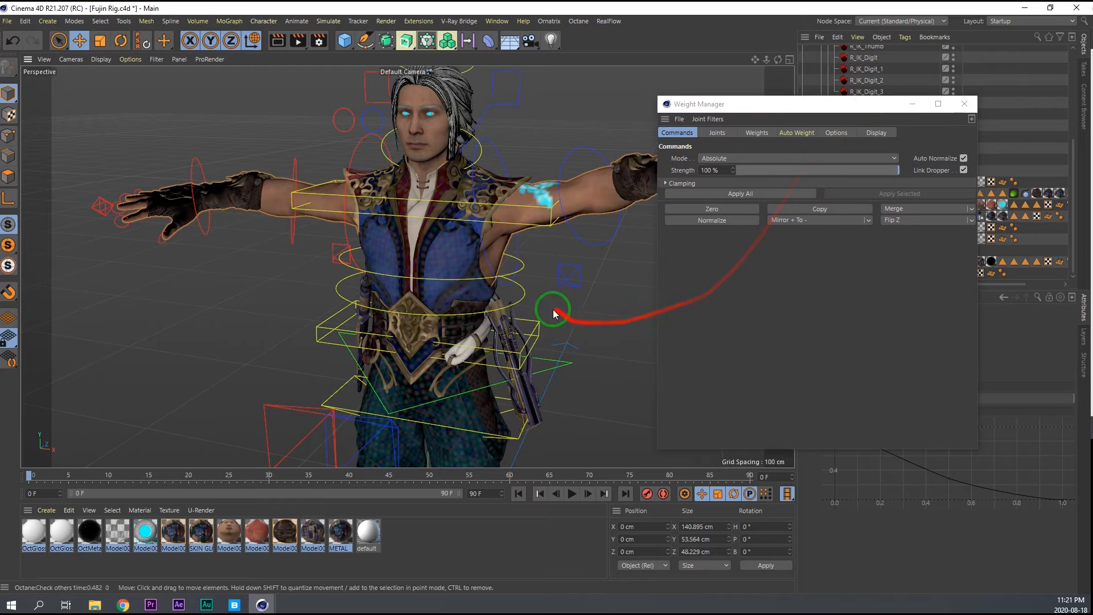
{"action": "left_click_drag", "start_coordinate": [450, 279], "coordinate": [476, 209], "text": "alt"}
{"action": "left_click", "coordinate": [496, 118]}
{"action": "key", "text": "r"}
{"action": "key", "text": "ctrl+z"}
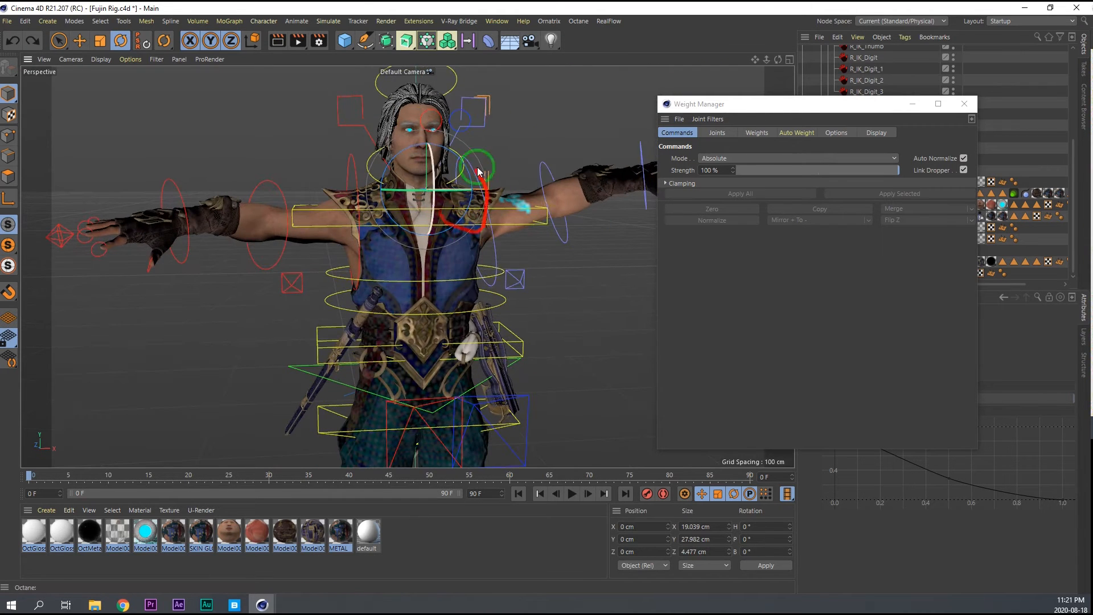
Lower both arms by setting the heading rotation of the left and right FK shoulder controllers to 0°.
{"action": "left_click", "coordinate": [496, 260]}
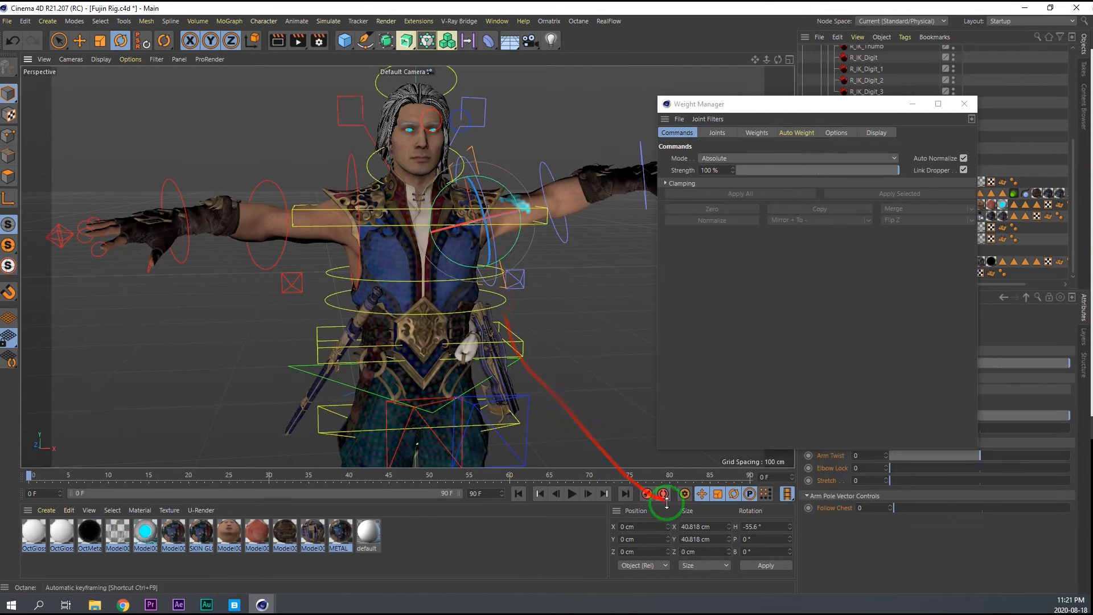
{"action": "key", "text": "Return"}
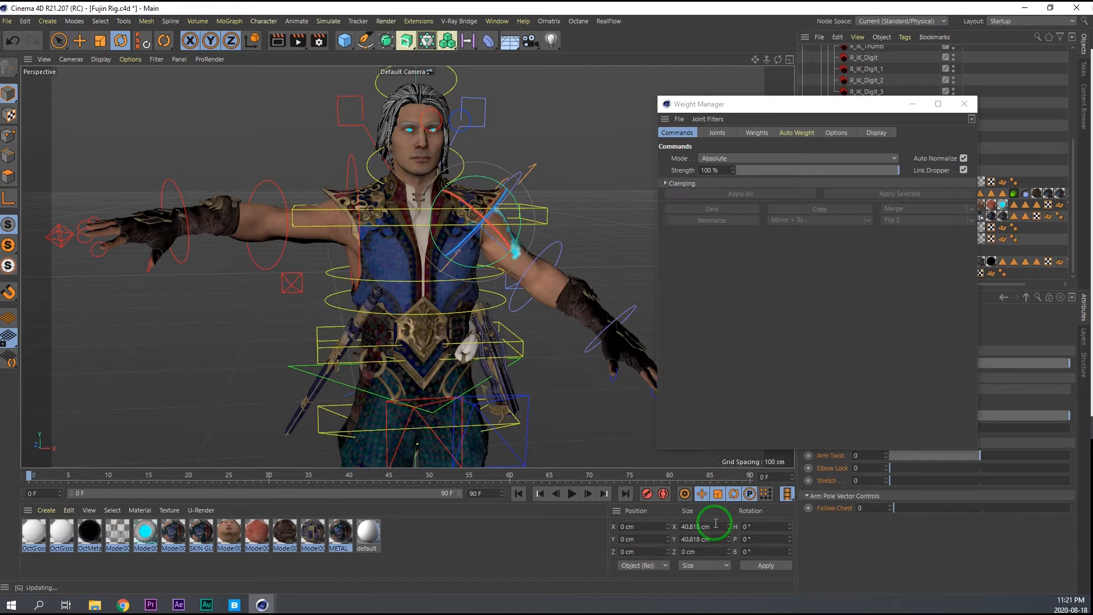
{"action": "left_click", "coordinate": [344, 148]}
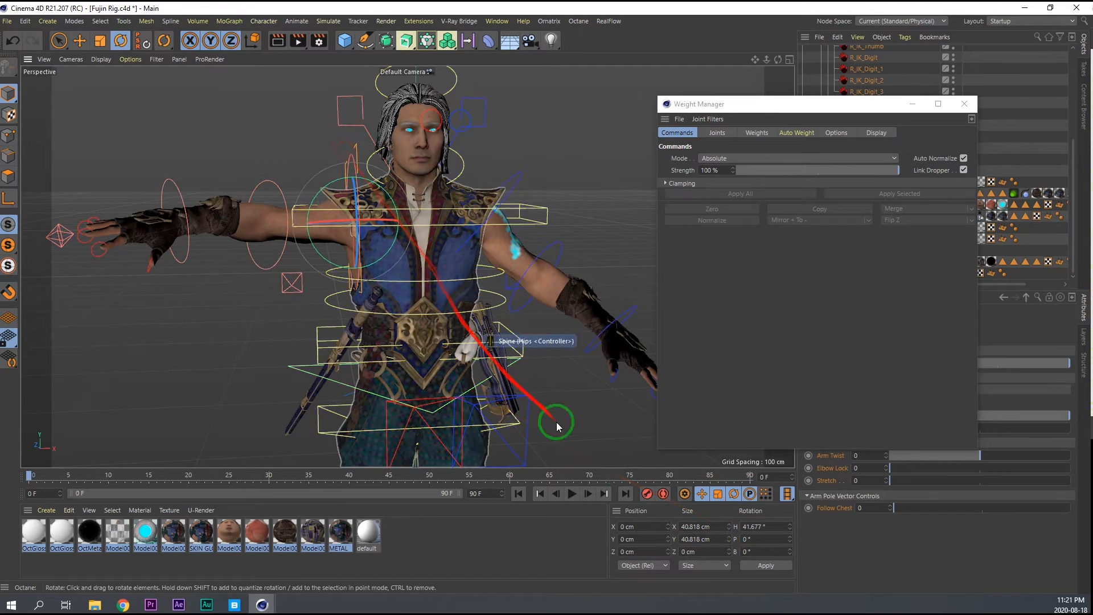
{"action": "key", "text": "Return"}
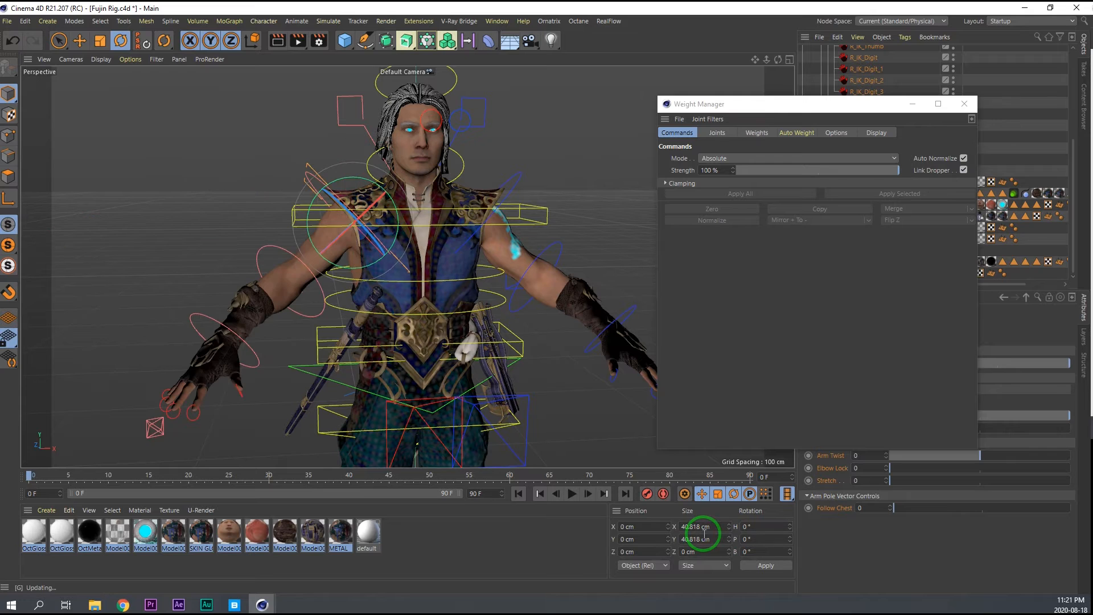
Test the deformation by rotating the right FK shoulder and right collar controllers, and undo the collar rotation.
{"action": "left_click_drag", "start_coordinate": [361, 266], "coordinate": [341, 248]}
{"action": "key", "text": "ctrl+z"}
{"action": "mouse_move", "coordinate": [349, 178]}
{"action": "left_mouse_down"}
{"action": "mouse_move", "coordinate": [379, 199]}
{"action": "mouse_move", "coordinate": [360, 170]}
{"action": "mouse_move", "coordinate": [345, 173]}
{"action": "left_mouse_up"}
{"action": "left_click_drag", "start_coordinate": [370, 226], "coordinate": [397, 208]}
{"action": "left_click", "coordinate": [340, 127]}
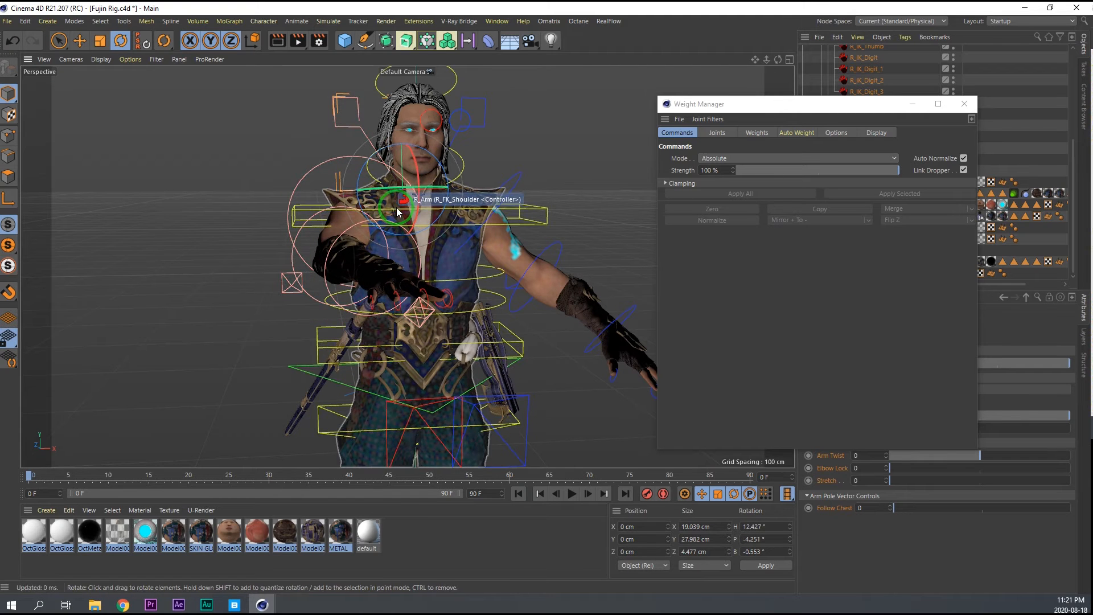
{"action": "key", "text": "ctrl+z"}
{"action": "key", "text": "ctrl+z"}
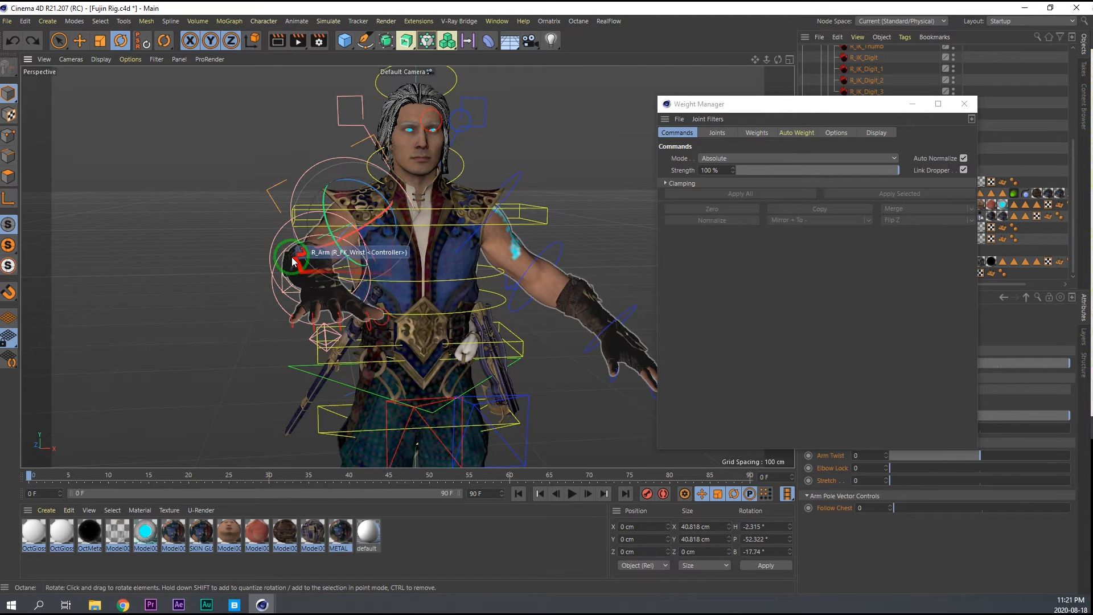
Reset the right FK shoulder controller's H, P and B rotation to 0°.
{"action": "type", "text": "0"}
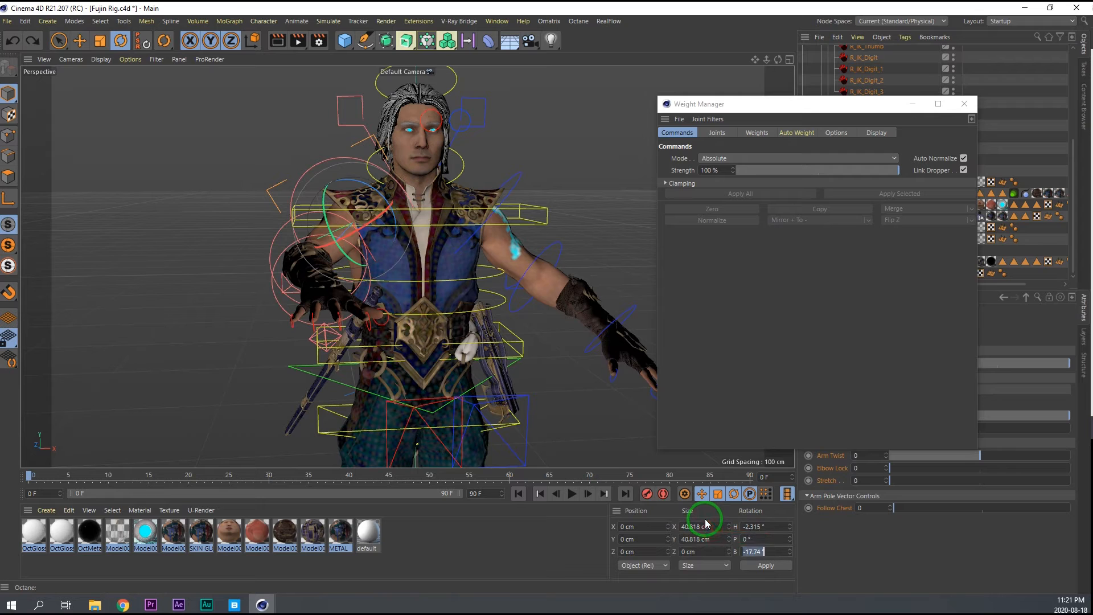
{"action": "key", "text": "Tab"}
{"action": "type", "text": "0"}
{"action": "key", "text": "Return"}
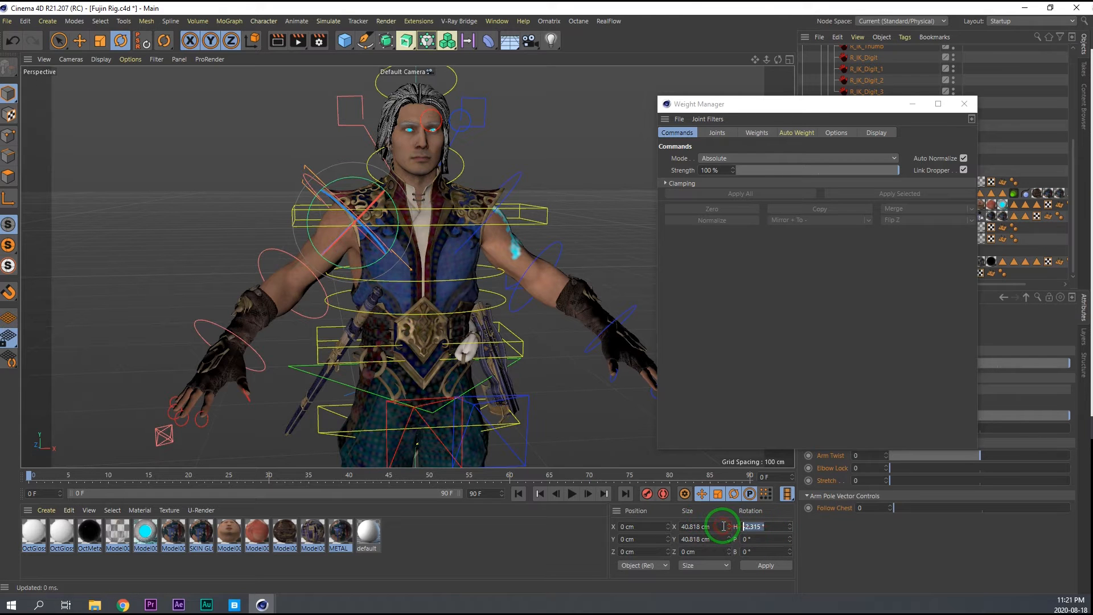
{"action": "type", "text": "0"}
{"action": "key", "text": "Return"}
Test the face weights by rotating the neck controller, and undo the rotation.
{"action": "scroll", "coordinate": [478, 99], "scroll_direction": "up", "scroll_amount": 3}
{"action": "right_click_drag", "start_coordinate": [477, 99], "coordinate": [504, 117], "text": "alt"}
{"action": "left_click", "coordinate": [520, 196]}
{"action": "left_click_drag", "start_coordinate": [429, 240], "coordinate": [426, 232]}
{"action": "key", "text": "ctrl+z"}
{"action": "scroll", "coordinate": [426, 231], "scroll_direction": "down", "scroll_amount": 5}
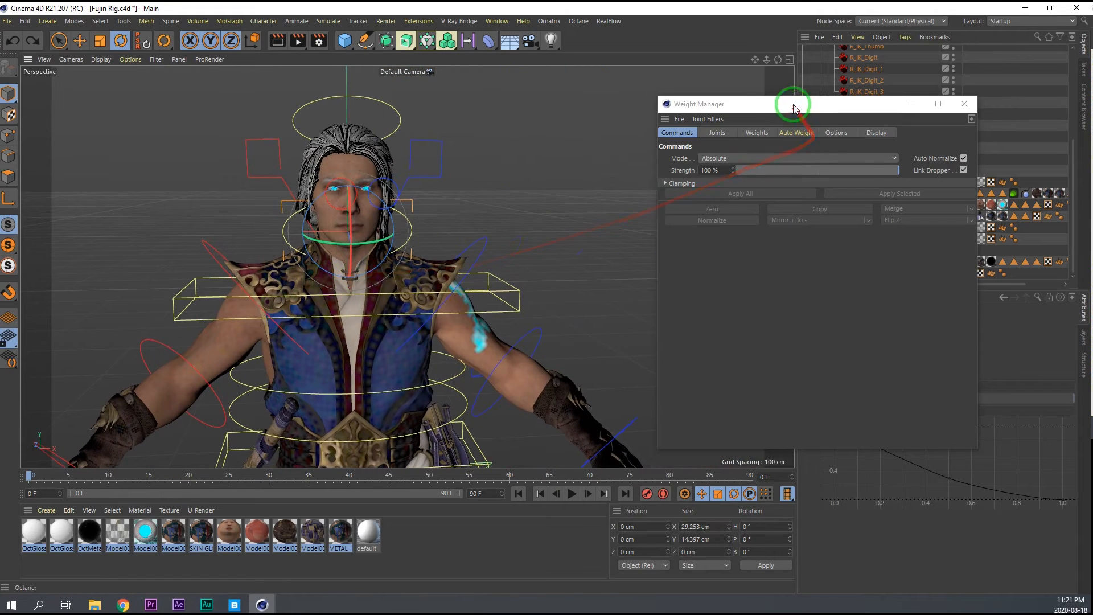
Load the FACE weight tag in the Weight Manager and copy the weights of its L_Eye joint.
{"action": "left_click_drag", "start_coordinate": [795, 107], "coordinate": [634, 106]}
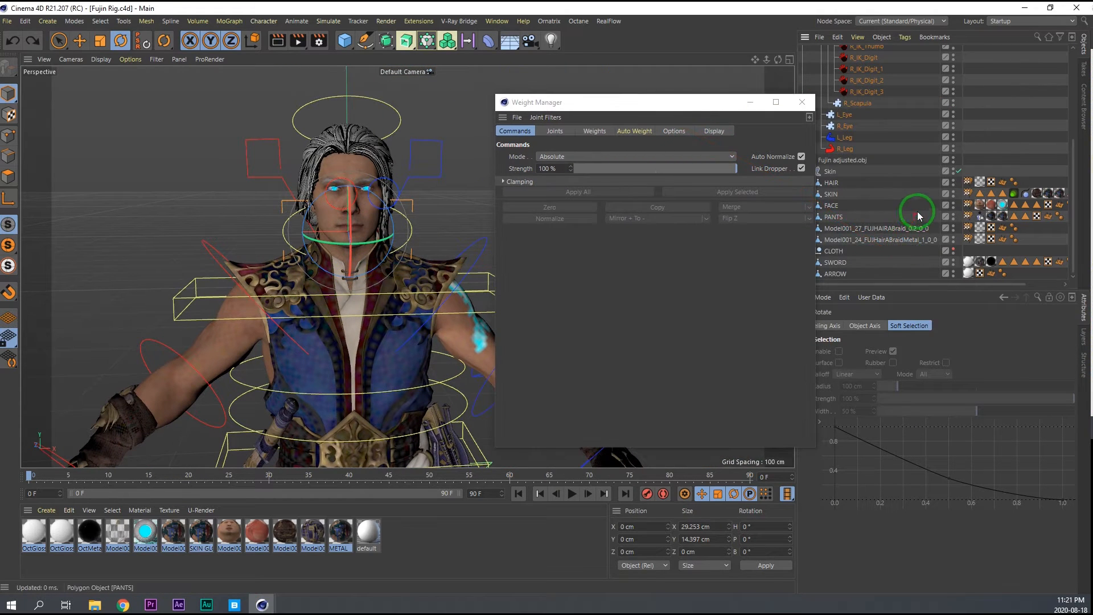
{"action": "left_click", "coordinate": [832, 206]}
{"action": "double_click", "coordinate": [968, 205]}
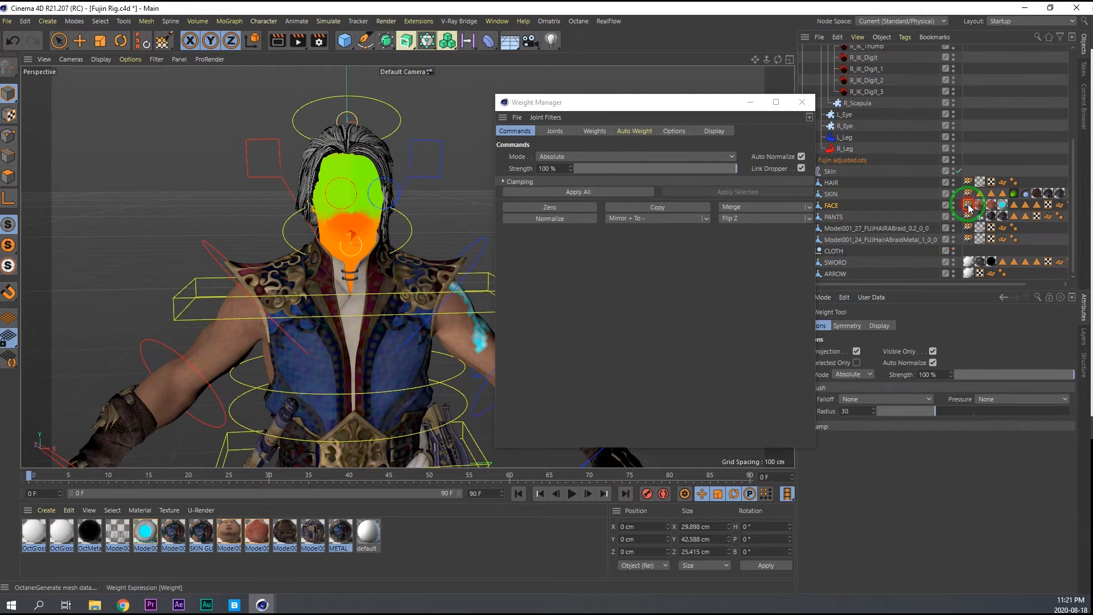
{"action": "left_click", "coordinate": [555, 131]}
{"action": "scroll", "coordinate": [556, 404], "scroll_direction": "down", "scroll_amount": 10}
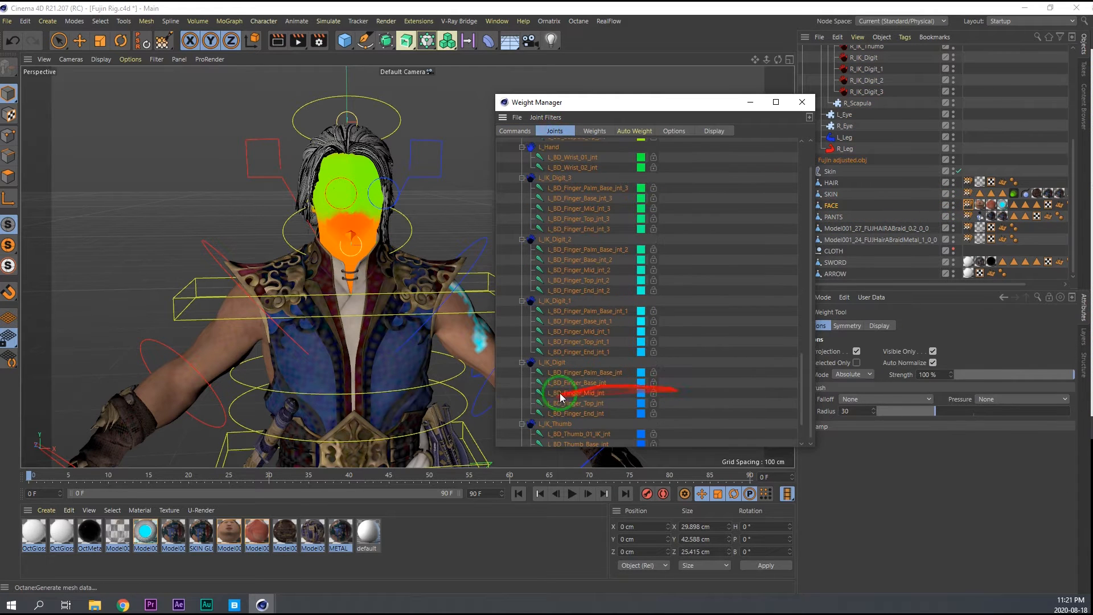
{"action": "left_click", "coordinate": [549, 415]}
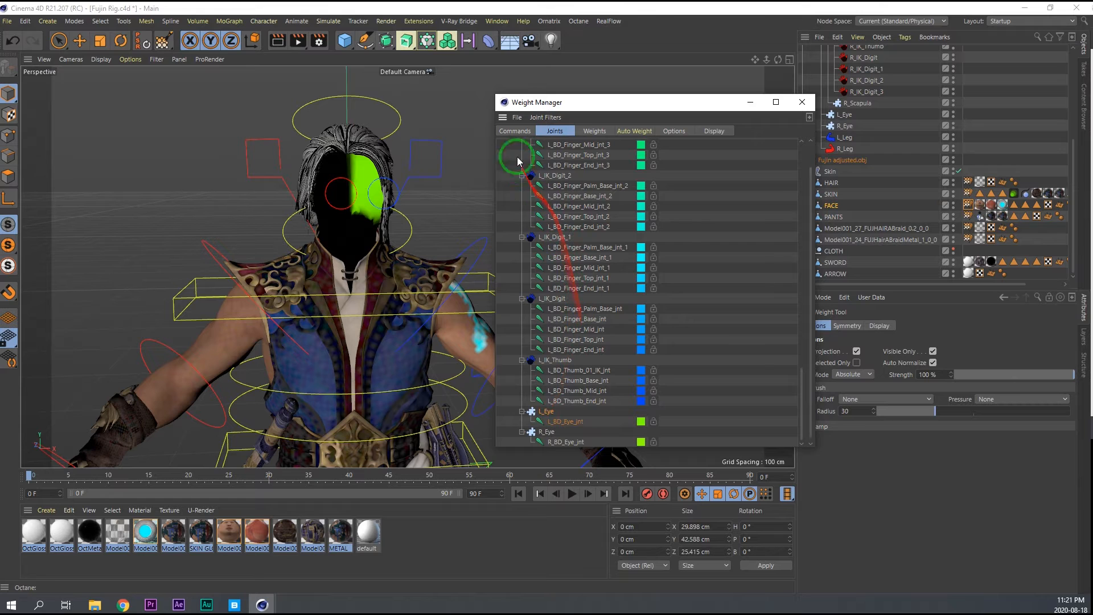
{"action": "left_click", "coordinate": [515, 132]}
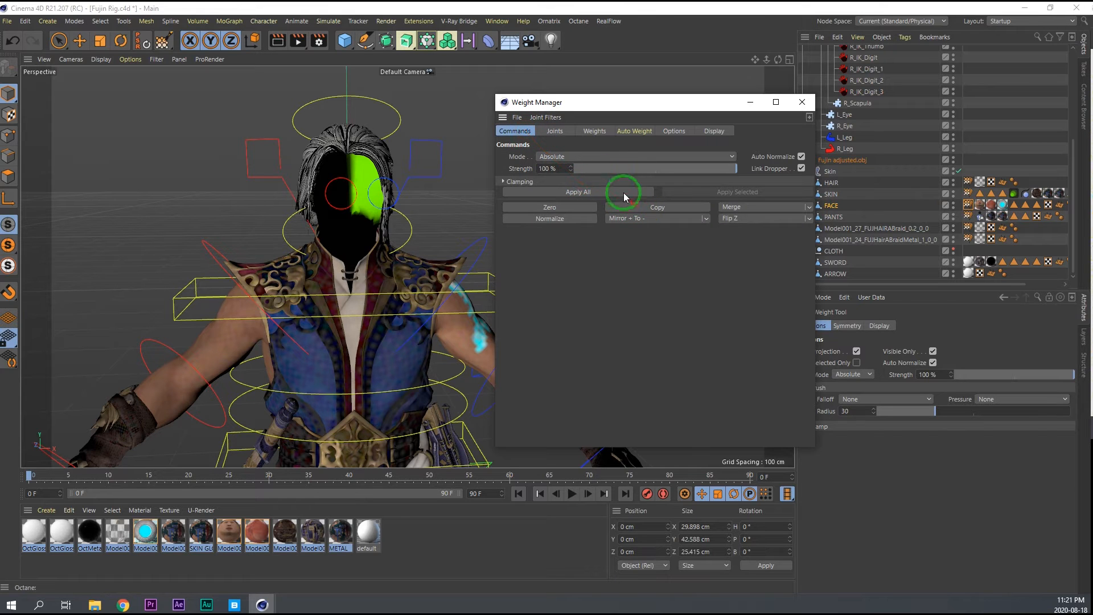
Merge the copied L_Eye weights of FACE into BD_Head_jnt.
{"action": "left_click", "coordinate": [549, 132]}
{"action": "scroll", "coordinate": [578, 353], "scroll_direction": "up", "scroll_amount": 20}
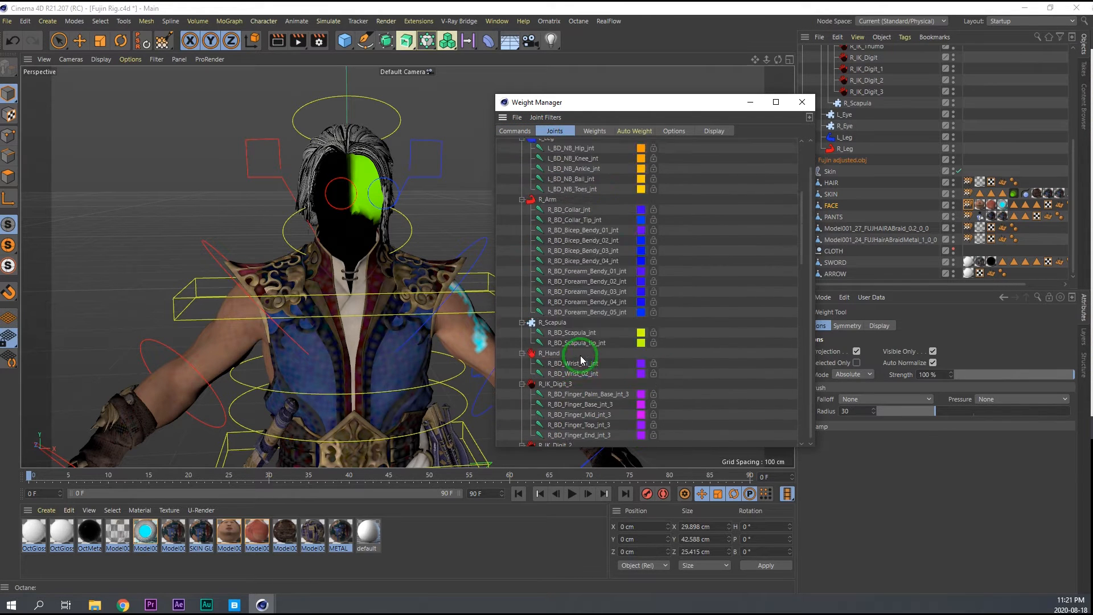
{"action": "left_click", "coordinate": [567, 257]}
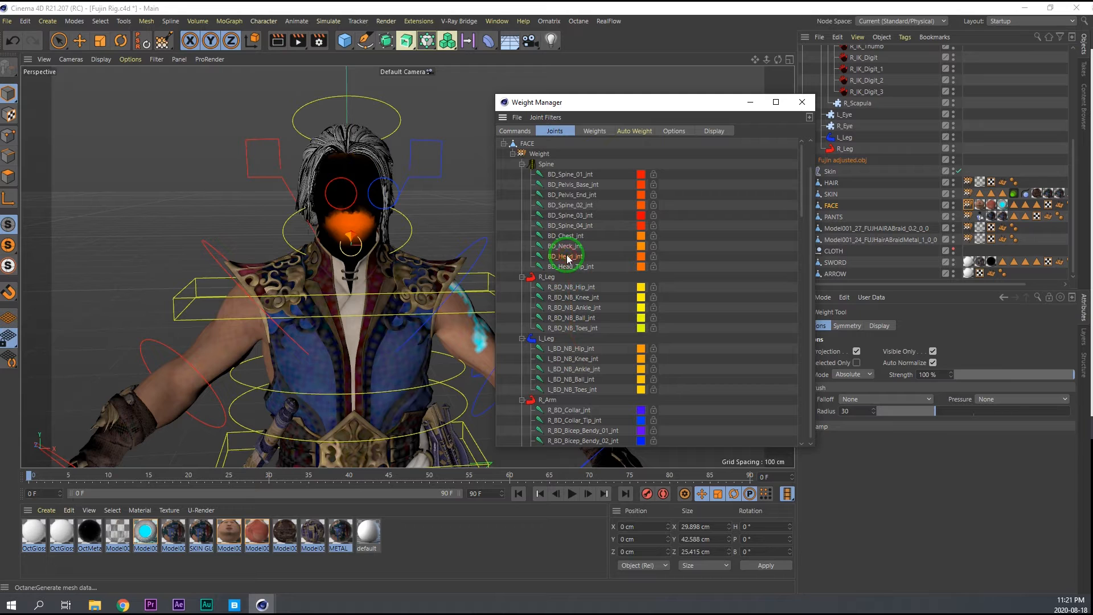
{"action": "left_click", "coordinate": [515, 131]}
{"action": "left_click", "coordinate": [740, 207]}
Copy the weights of FACE's R_Eye joint in the Weight Manager.
{"action": "left_click", "coordinate": [555, 131]}
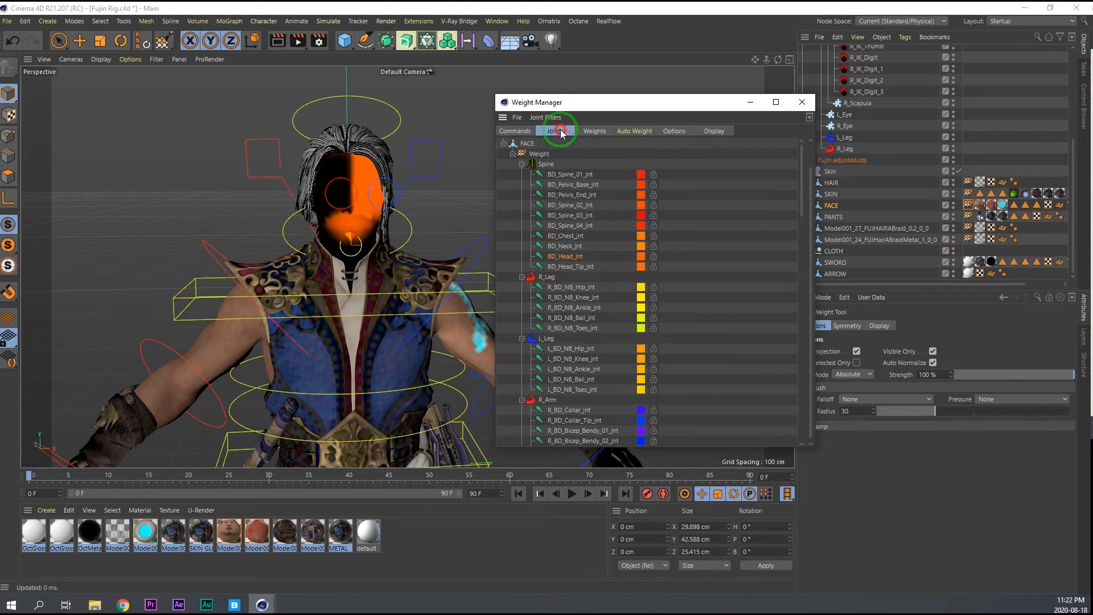
{"action": "scroll", "coordinate": [572, 381], "scroll_direction": "down", "scroll_amount": 10}
{"action": "scroll", "coordinate": [572, 393], "scroll_direction": "down", "scroll_amount": 10}
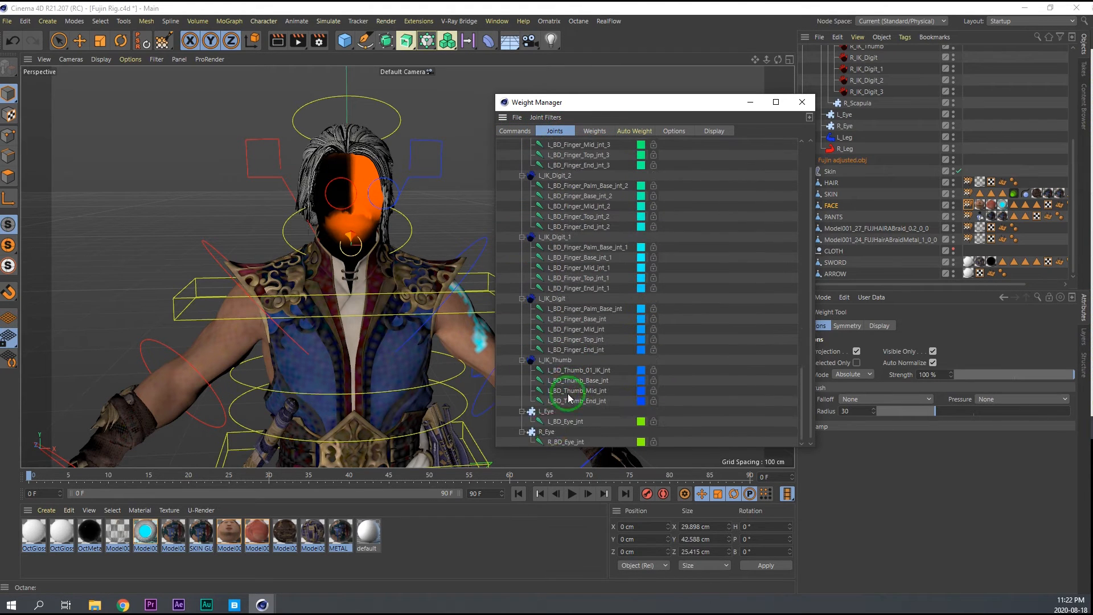
{"action": "left_click", "coordinate": [542, 431]}
{"action": "left_click", "coordinate": [515, 131]}
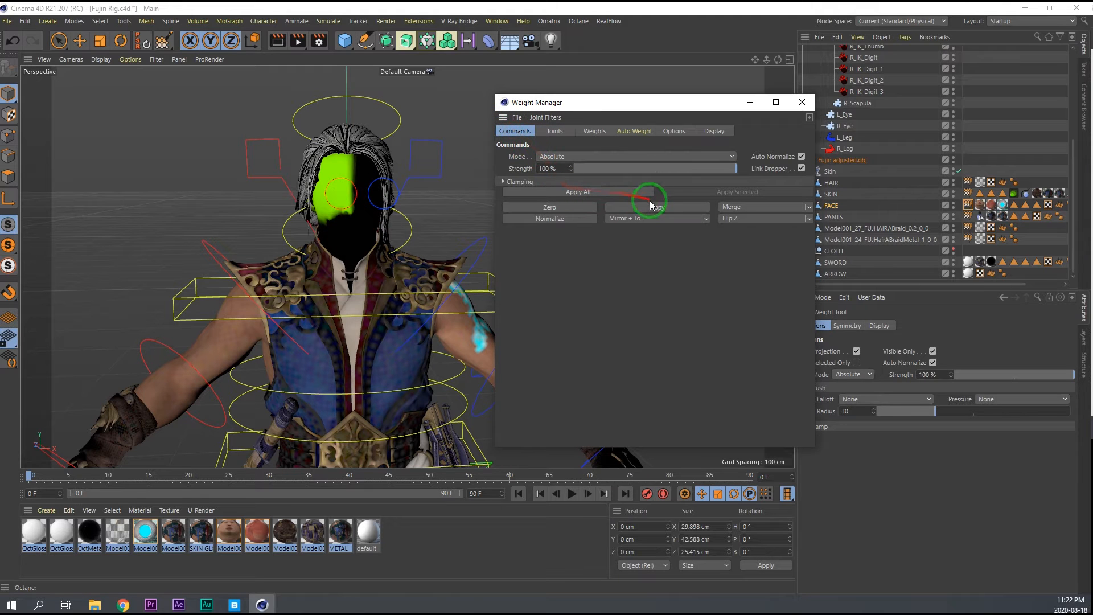
Merge the copied R_Eye weights of FACE into BD_Head_jnt.
{"action": "left_click", "coordinate": [555, 131]}
{"action": "scroll", "coordinate": [592, 313], "scroll_direction": "up", "scroll_amount": 10}
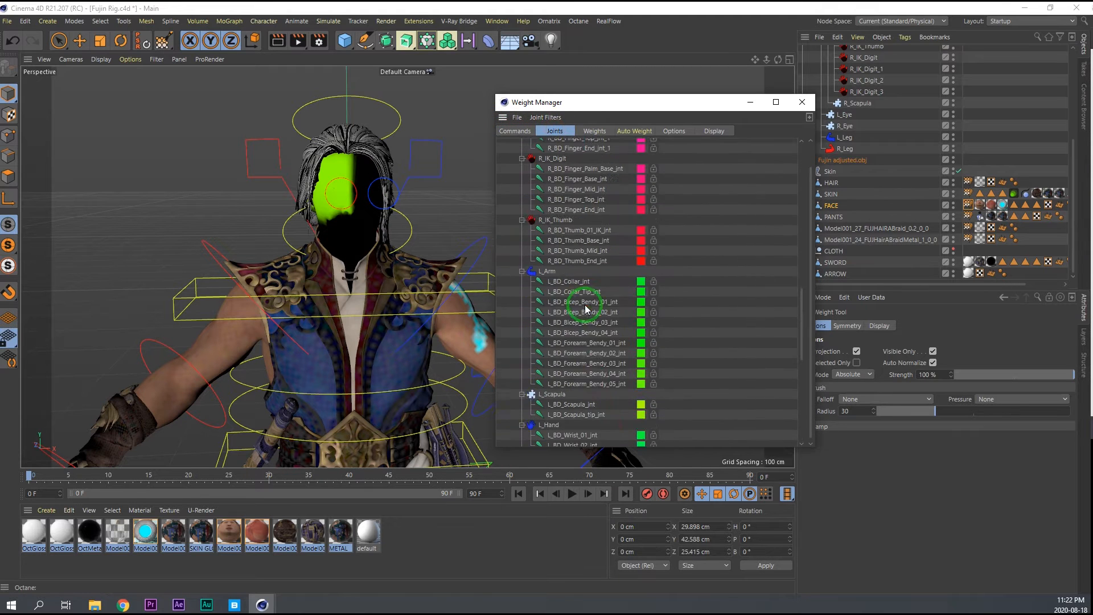
{"action": "scroll", "coordinate": [583, 306], "scroll_direction": "up", "scroll_amount": 3}
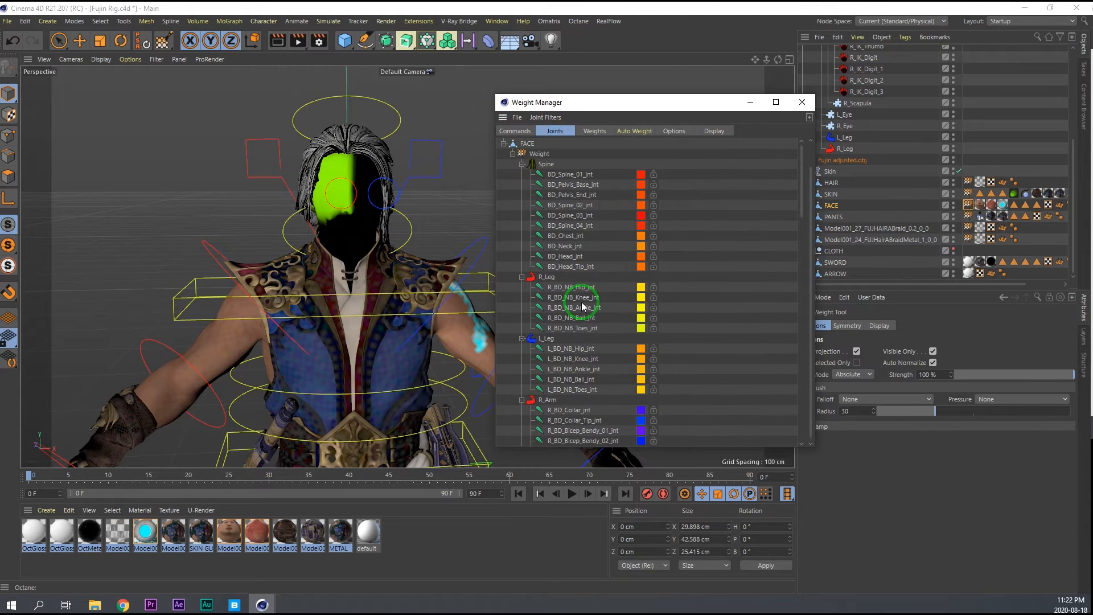
{"action": "left_click", "coordinate": [570, 256]}
{"action": "left_click", "coordinate": [515, 131]}
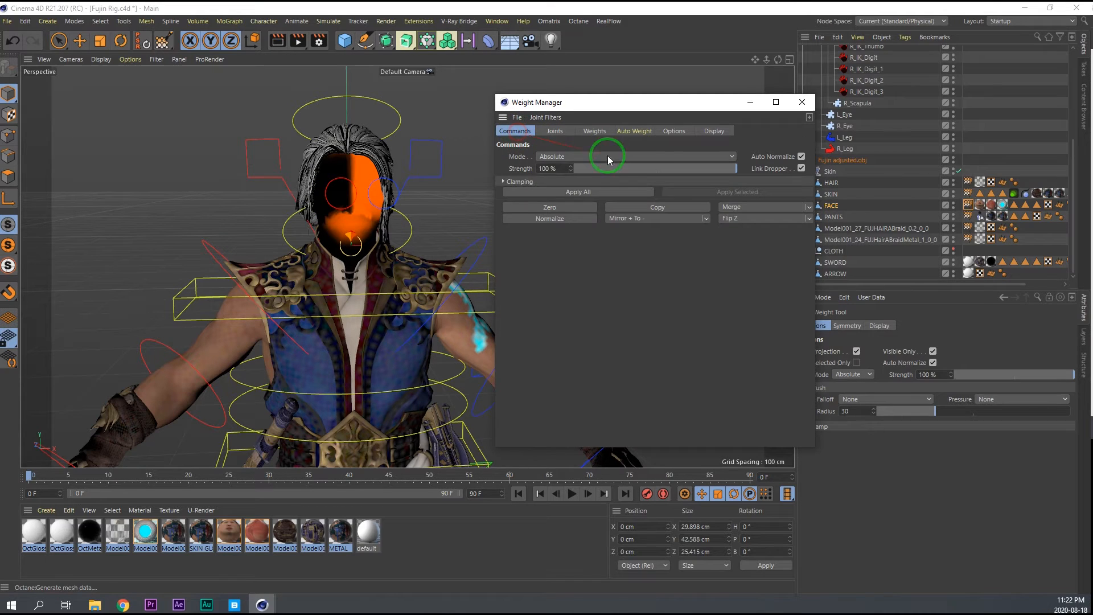
{"action": "left_click", "coordinate": [732, 208]}
Zero the weights of the L_Eye and R_Eye joints of FACE.
{"action": "left_click", "coordinate": [551, 132]}
{"action": "scroll", "coordinate": [555, 378], "scroll_direction": "down", "scroll_amount": 10}
{"action": "scroll", "coordinate": [554, 379], "scroll_direction": "down", "scroll_amount": 10}
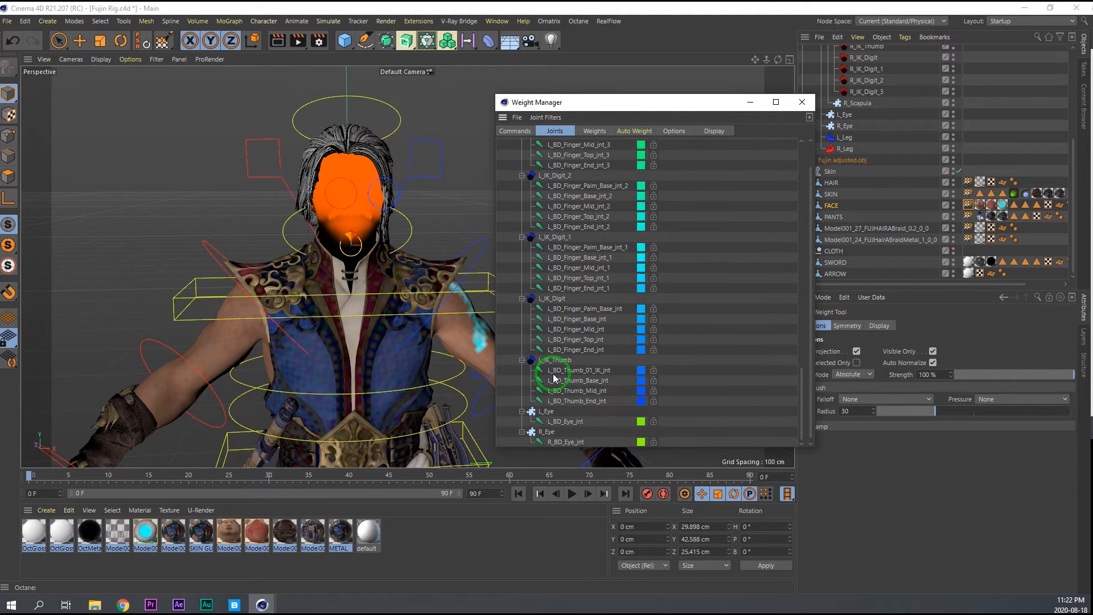
{"action": "left_click", "coordinate": [545, 411]}
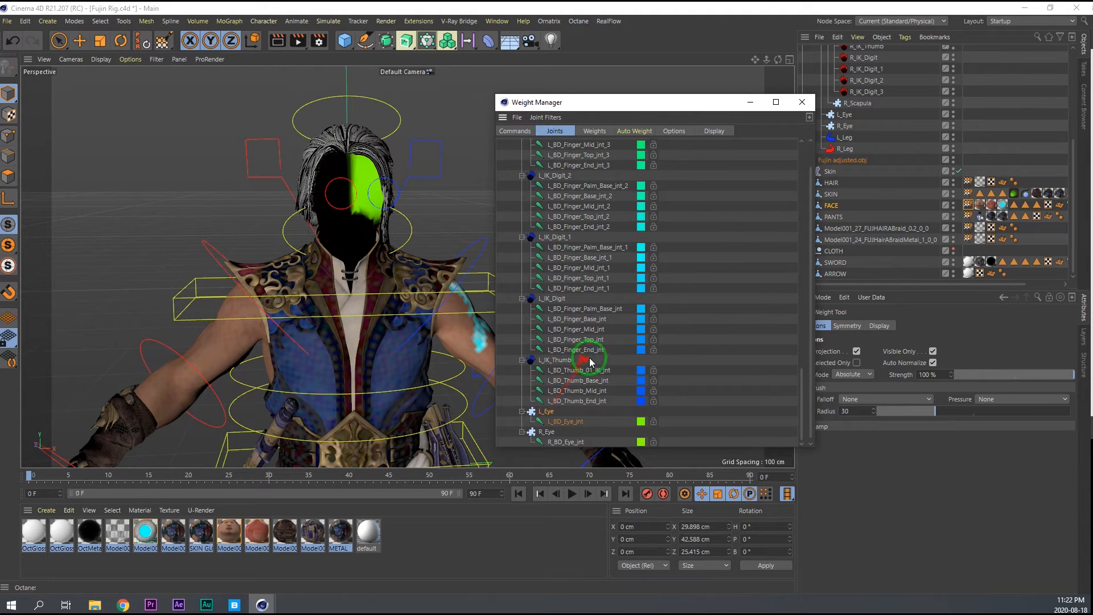
{"action": "left_click", "coordinate": [534, 131]}
{"action": "left_click", "coordinate": [575, 208]}
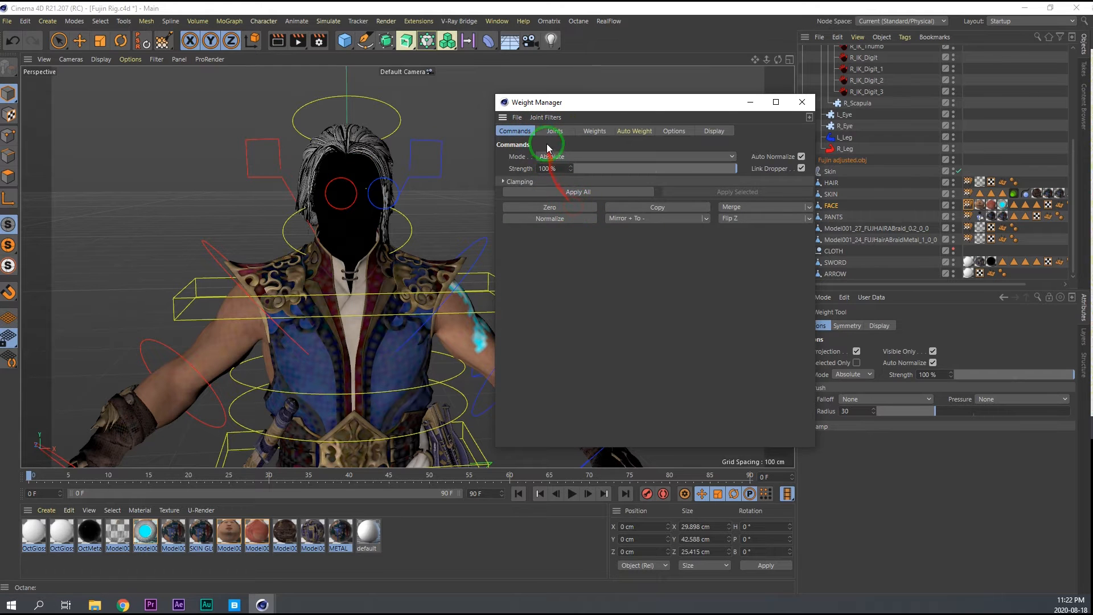
{"action": "left_click", "coordinate": [551, 131]}
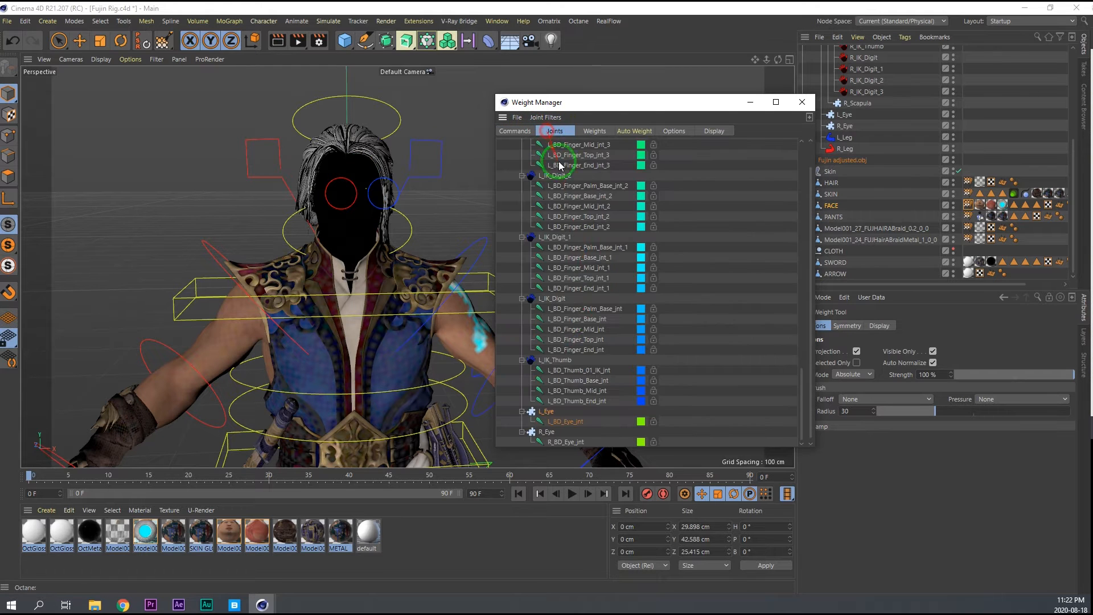
{"action": "left_click", "coordinate": [515, 131]}
{"action": "left_click", "coordinate": [565, 207]}
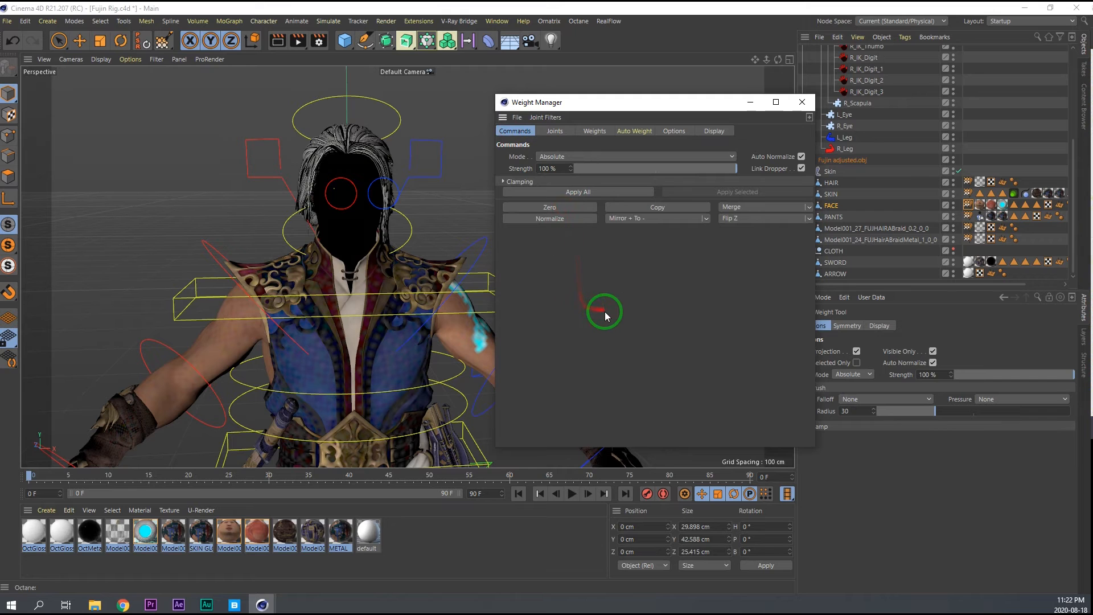
Test the corrected face weights by rotating the neck controller in several directions, undoing the rotations.
{"action": "key", "text": "e"}
{"action": "scroll", "coordinate": [357, 206], "scroll_direction": "up", "scroll_amount": 4}
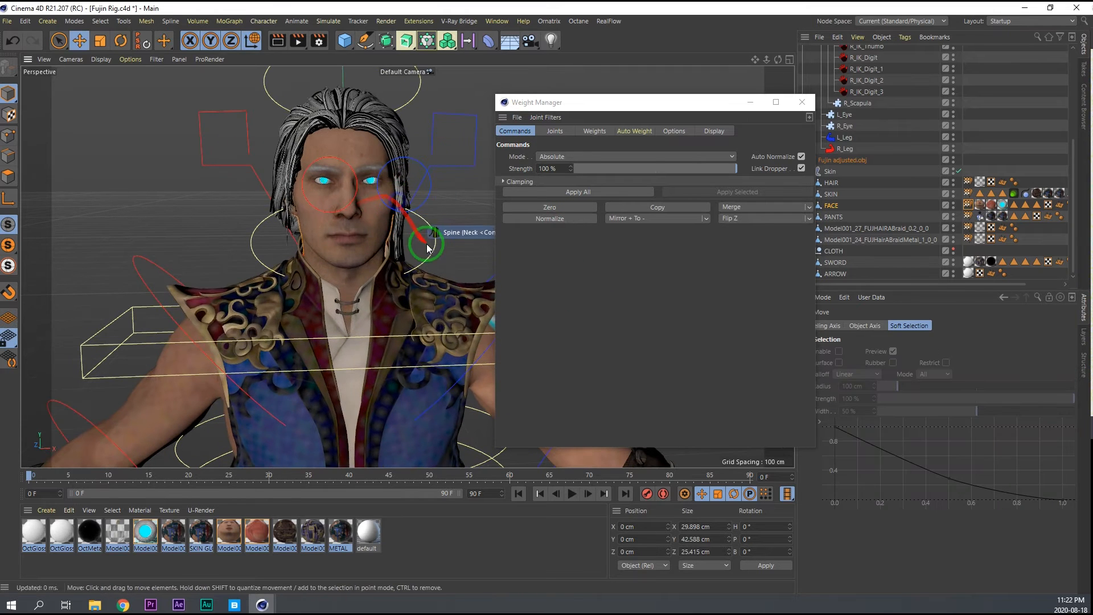
{"action": "left_click", "coordinate": [420, 254]}
{"action": "key", "text": "r"}
{"action": "left_click_drag", "start_coordinate": [405, 258], "coordinate": [455, 245]}
{"action": "left_click_drag", "start_coordinate": [295, 268], "coordinate": [271, 268]}
{"action": "key", "text": "ctrl+z"}
{"action": "left_click_drag", "start_coordinate": [272, 219], "coordinate": [188, 229], "text": "alt"}
{"action": "left_click_drag", "start_coordinate": [304, 269], "coordinate": [303, 233]}
{"action": "key", "text": "ctrl+z"}
Switch to polygon mode and select all connected polygons of the character's right eyeball in FACE.
{"action": "right_click_drag", "start_coordinate": [317, 164], "coordinate": [410, 163], "text": "alt"}
{"action": "left_click_drag", "start_coordinate": [410, 163], "coordinate": [349, 165], "text": "alt"}
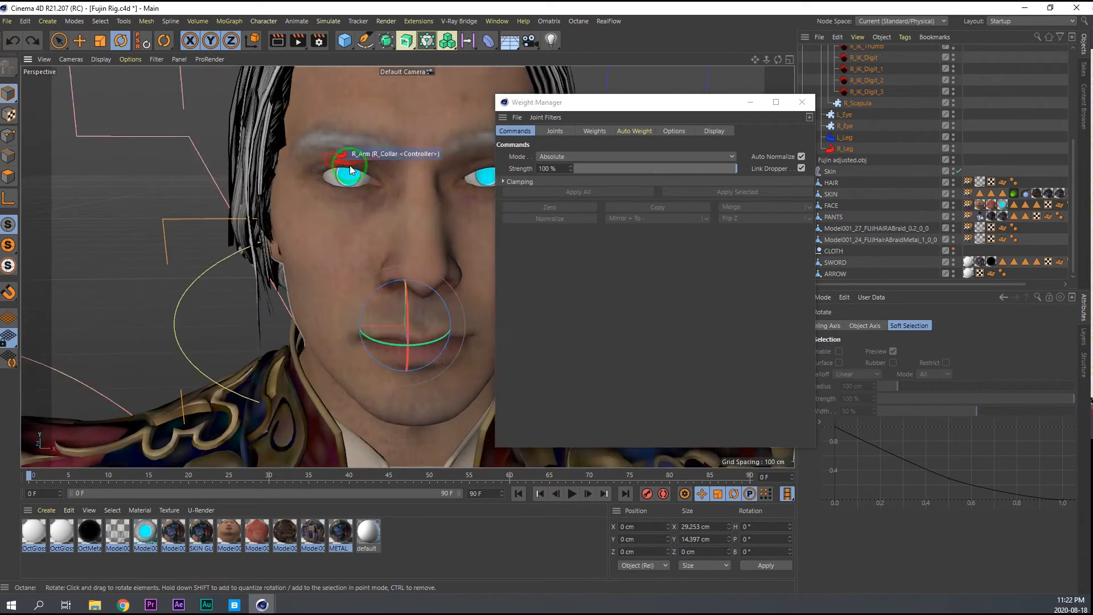
{"action": "middle_click_drag", "start_coordinate": [349, 165], "coordinate": [280, 165], "text": "alt"}
{"action": "left_click", "coordinate": [8, 175]}
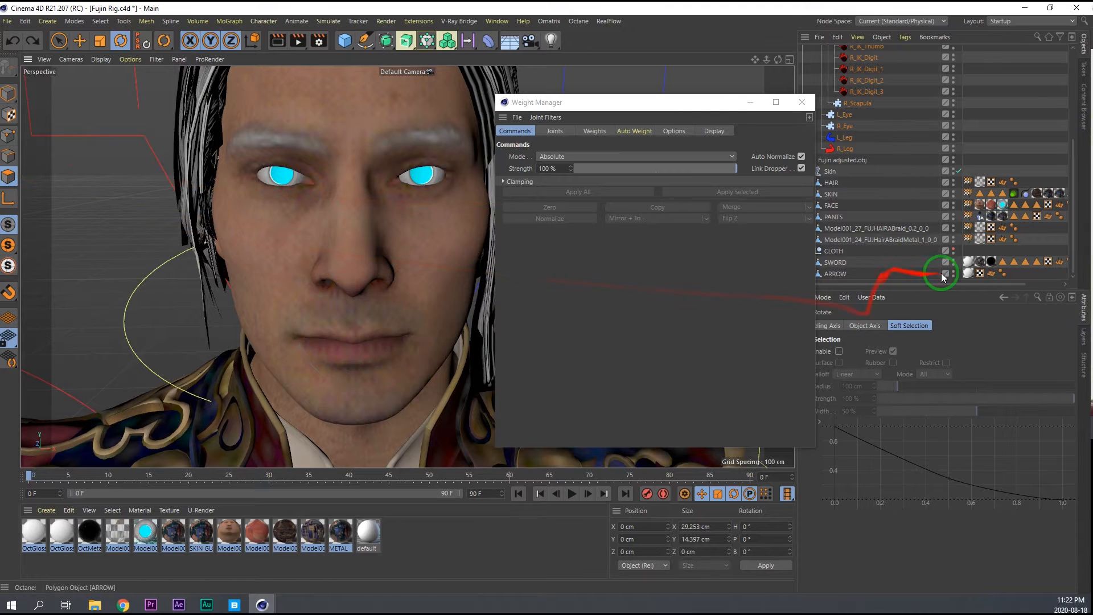
{"action": "left_click", "coordinate": [846, 115]}
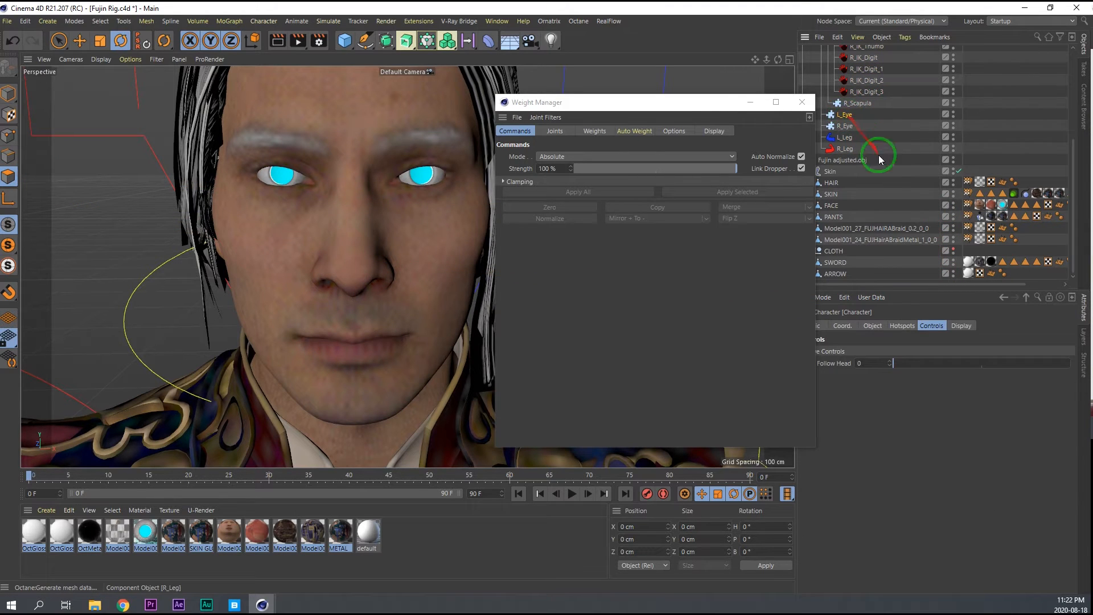
{"action": "left_click_drag", "start_coordinate": [836, 209], "coordinate": [937, 214]}
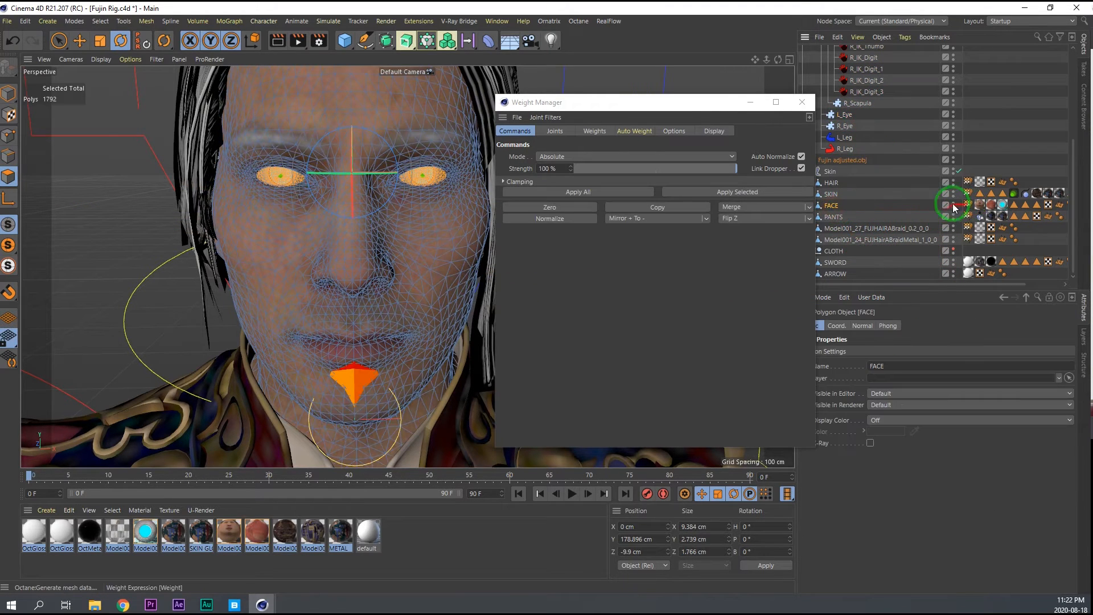
{"action": "scroll", "coordinate": [244, 192], "scroll_direction": "up", "scroll_amount": 5}
{"action": "left_click", "coordinate": [318, 160]}
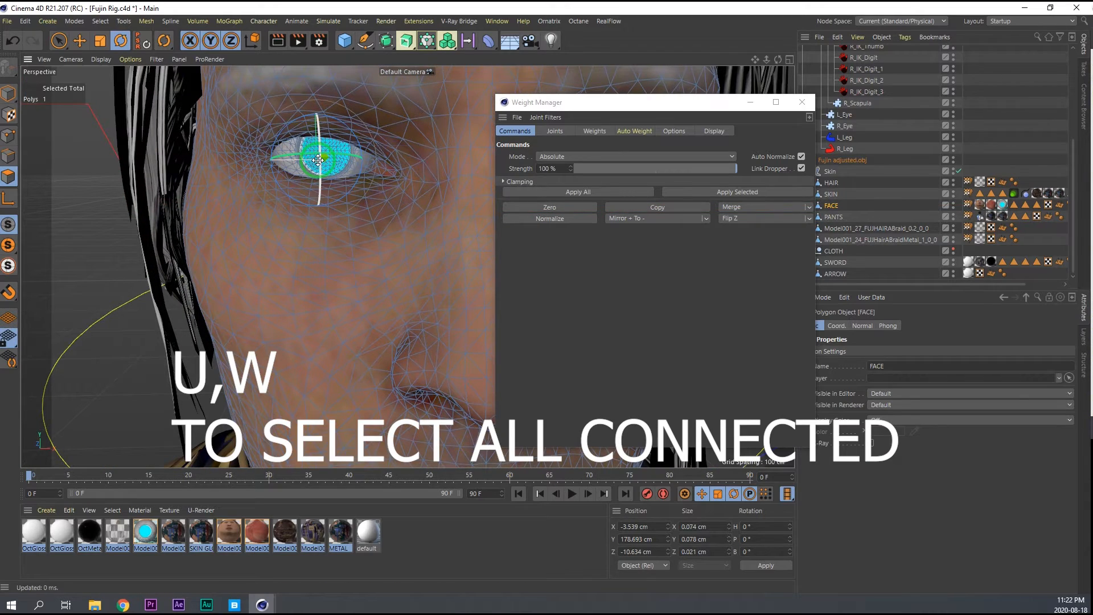
{"action": "key", "text": "u"}
{"action": "key", "text": "w"}
{"action": "scroll", "coordinate": [318, 165], "scroll_direction": "down", "scroll_amount": 5}
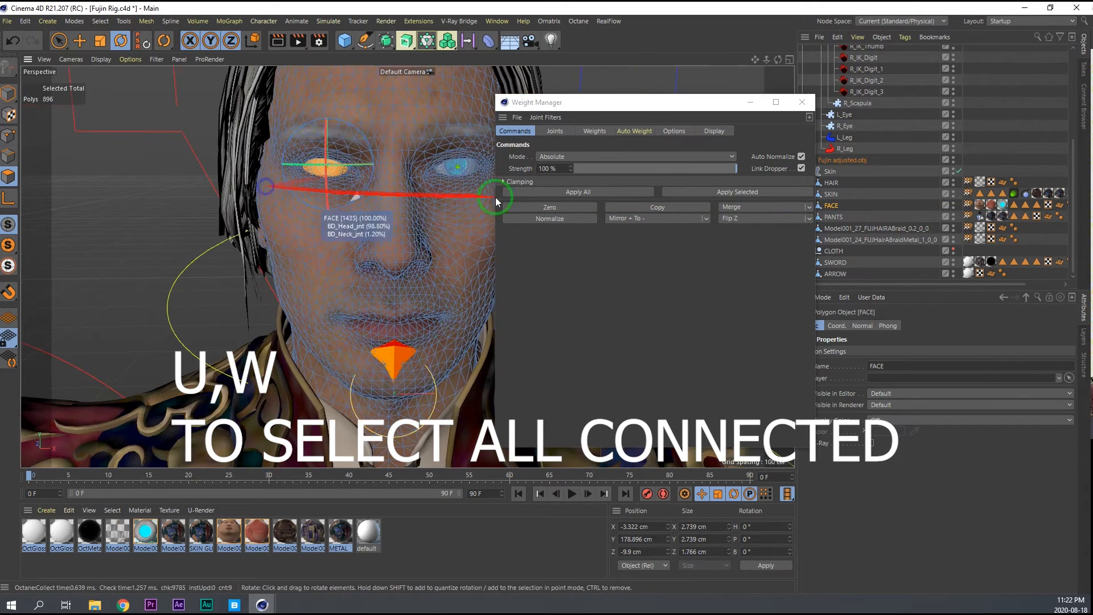
Apply R_Eye joint weights to the selected right eyeball polygons in Absolute mode at 100% strength.
{"action": "left_click", "coordinate": [556, 131]}
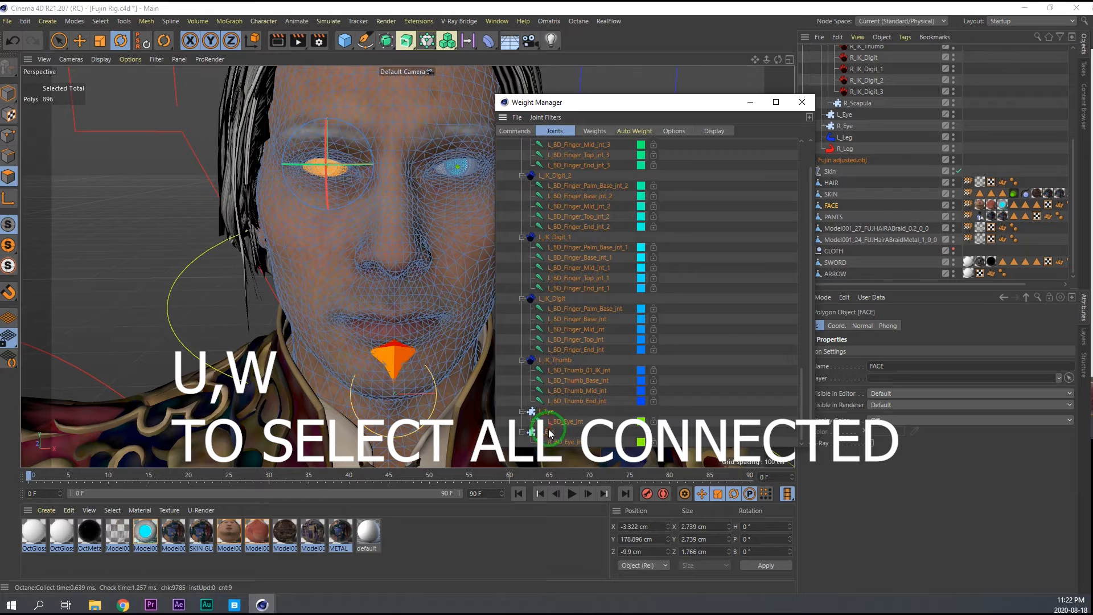
{"action": "left_click", "coordinate": [549, 433]}
{"action": "left_click", "coordinate": [518, 131]}
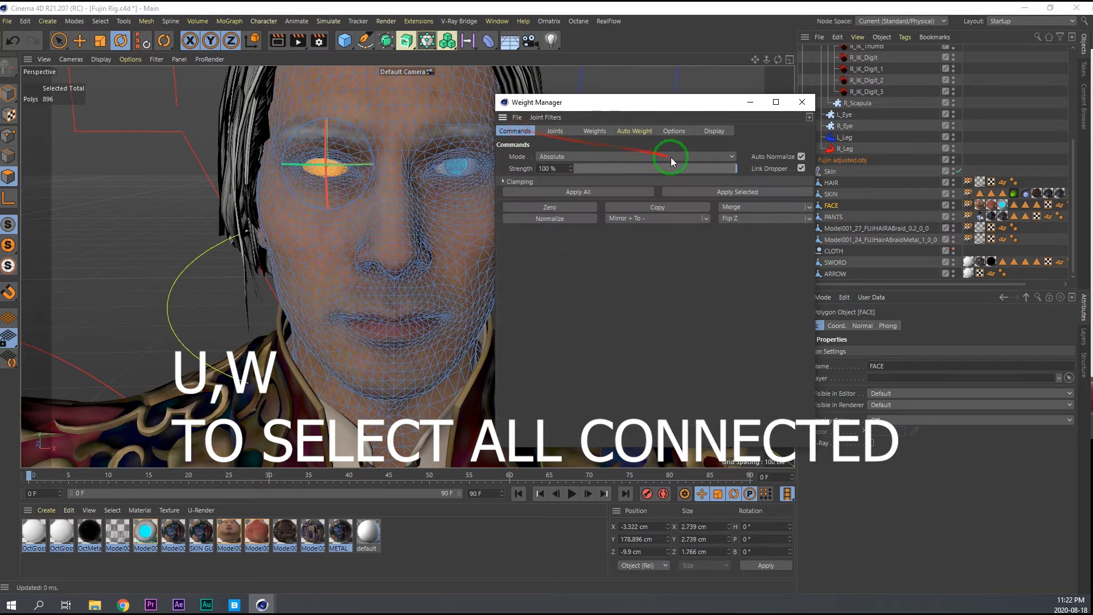
{"action": "left_click", "coordinate": [723, 191]}
Select the connected polygons of the character's left eyeball and apply L_Eye joint weights to them at 100% strength.
{"action": "left_click", "coordinate": [556, 131]}
{"action": "left_click", "coordinate": [553, 439]}
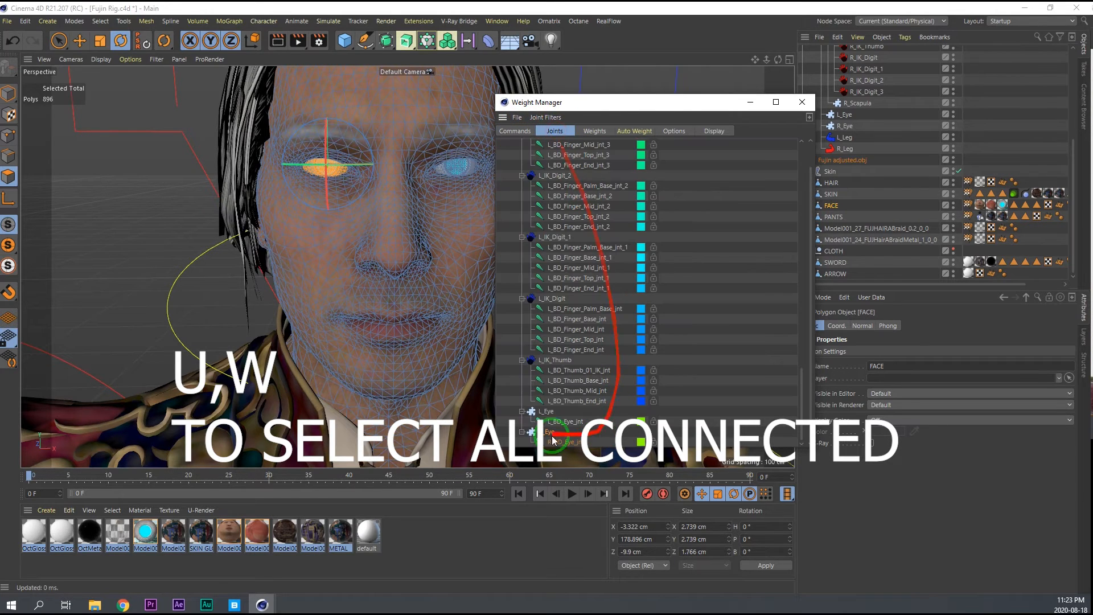
{"action": "left_click", "coordinate": [539, 412]}
{"action": "middle_click_drag", "start_coordinate": [427, 216], "coordinate": [388, 216], "text": "alt"}
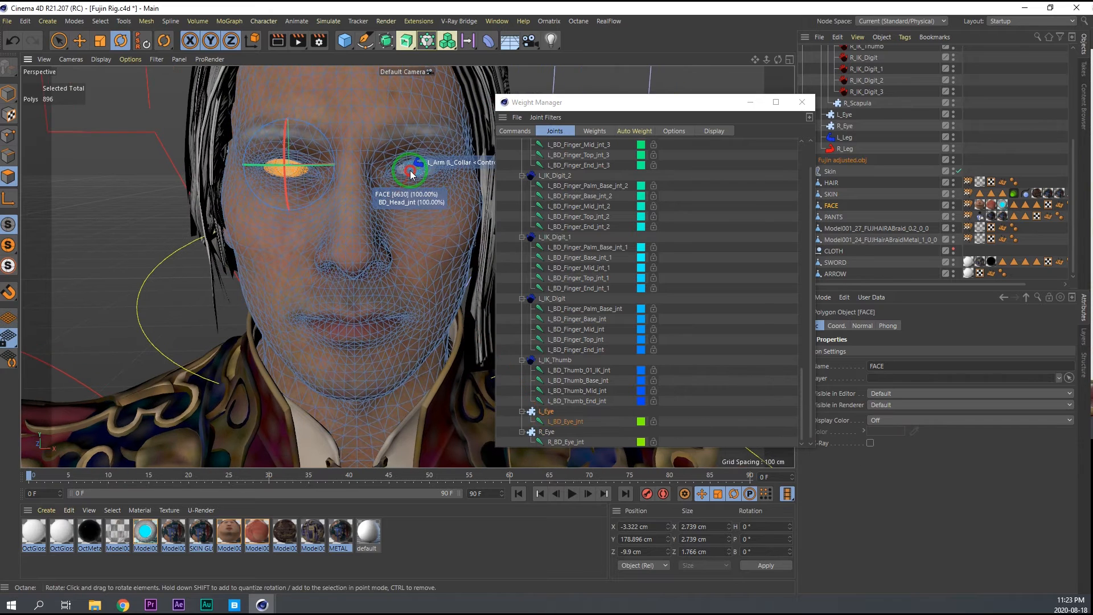
{"action": "left_click", "coordinate": [411, 172]}
{"action": "double_click", "coordinate": [411, 172]}
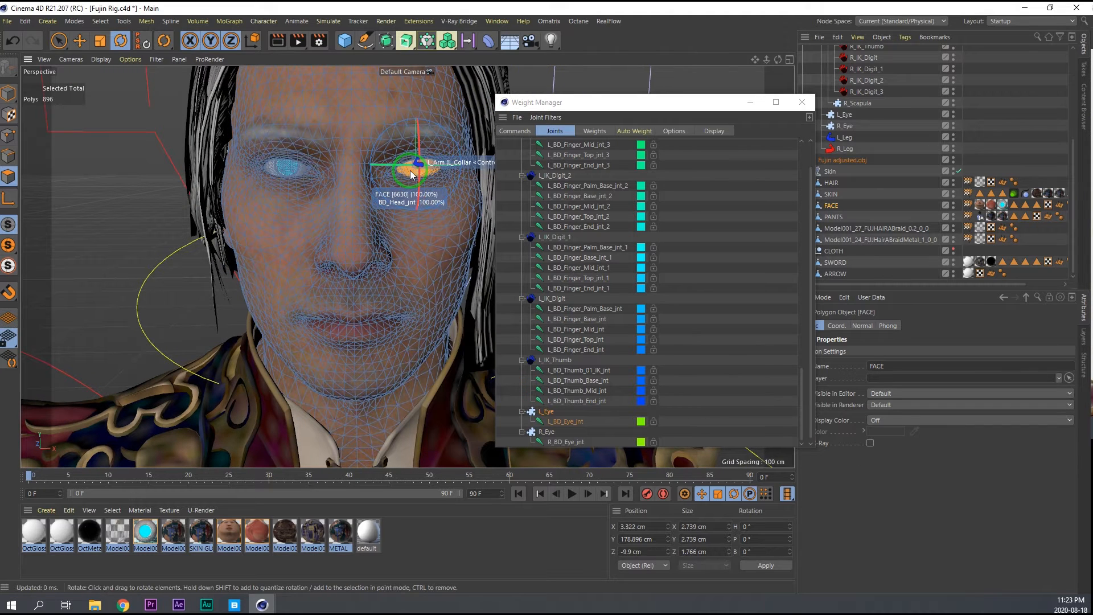
{"action": "left_click", "coordinate": [515, 132]}
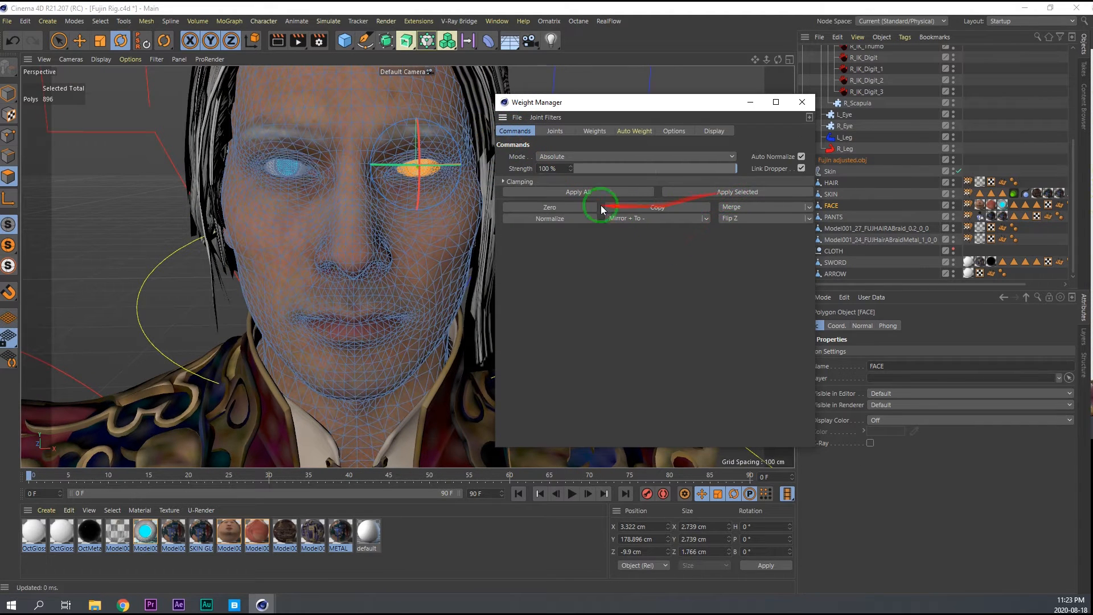
Return to model mode and test the eyeball weights with the character's right eye controller.
{"action": "key", "text": "e"}
{"action": "scroll", "coordinate": [327, 247], "scroll_direction": "down", "scroll_amount": 6}
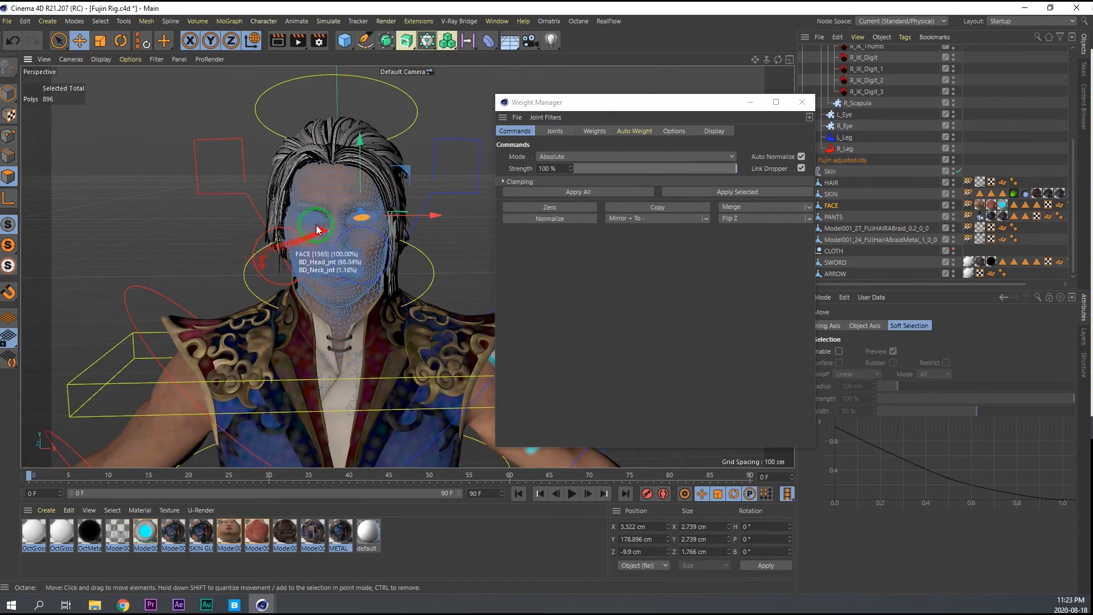
{"action": "left_click", "coordinate": [8, 94]}
{"action": "left_click", "coordinate": [259, 239]}
{"action": "left_click_drag", "start_coordinate": [401, 249], "coordinate": [365, 262], "text": "alt"}
{"action": "left_click", "coordinate": [446, 255]}
{"action": "left_click_drag", "start_coordinate": [446, 255], "coordinate": [762, 265]}
Load the HAIR weight tag in the Weight Manager and copy the weights of its L_Eye joint.
{"action": "double_click", "coordinate": [963, 181]}
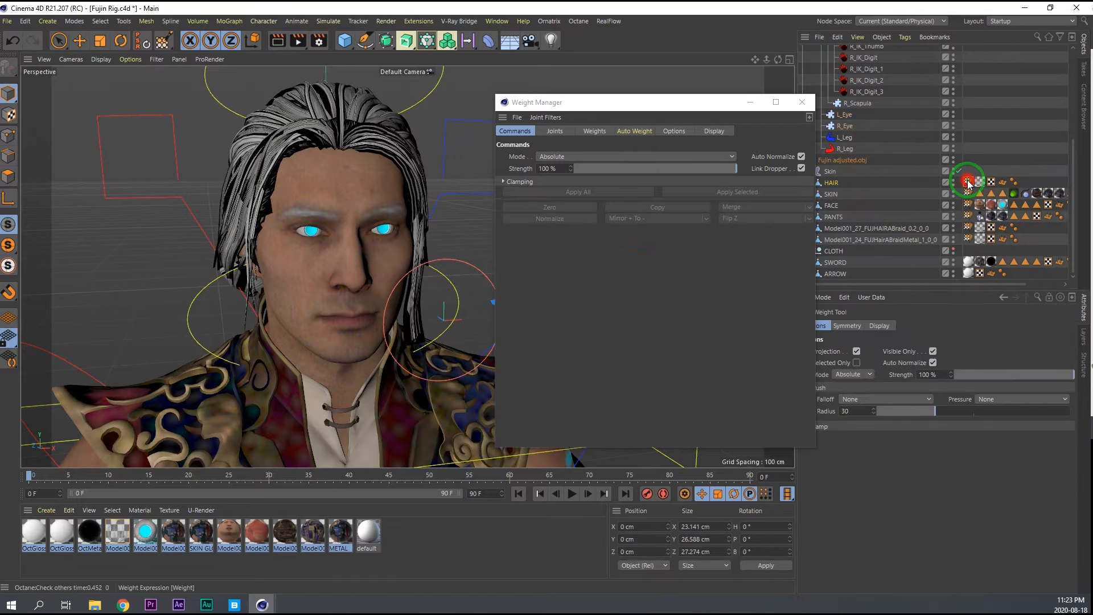
{"action": "left_click", "coordinate": [555, 131]}
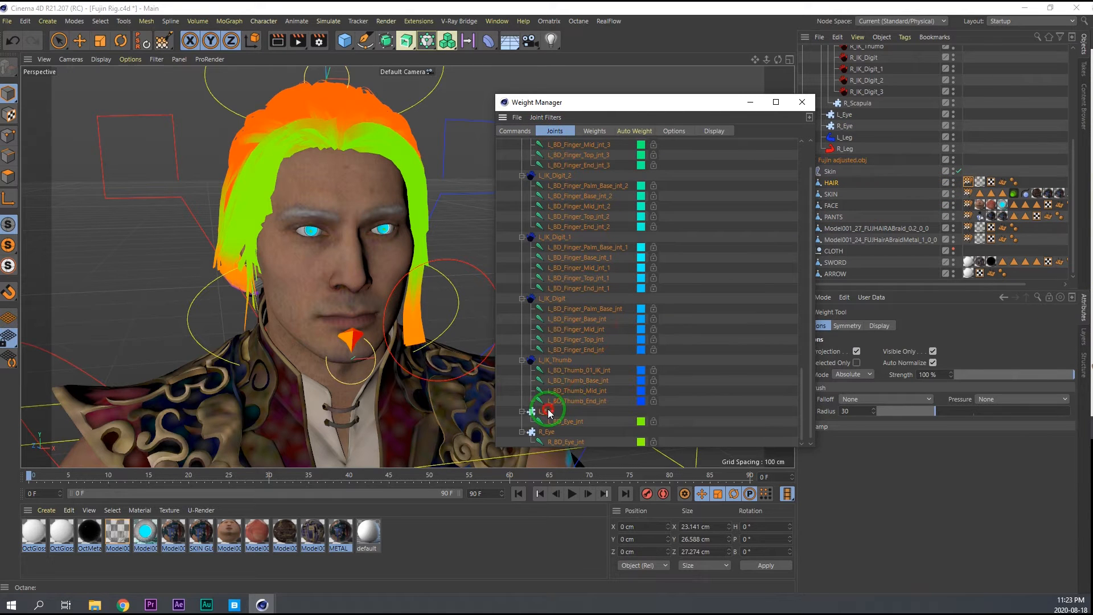
{"action": "left_click_drag", "start_coordinate": [548, 412], "coordinate": [595, 274]}
{"action": "left_click", "coordinate": [513, 131]}
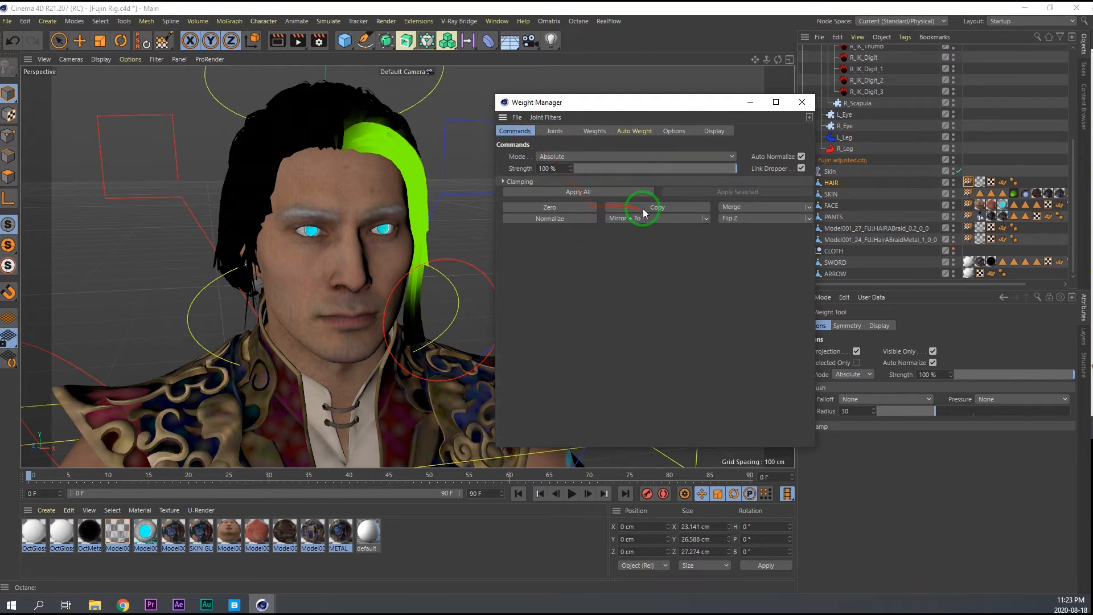
Merge the copied L_Eye weights of HAIR into BD_Head_jnt.
{"action": "left_click", "coordinate": [555, 131]}
{"action": "scroll", "coordinate": [564, 274], "scroll_direction": "down", "scroll_amount": 9}
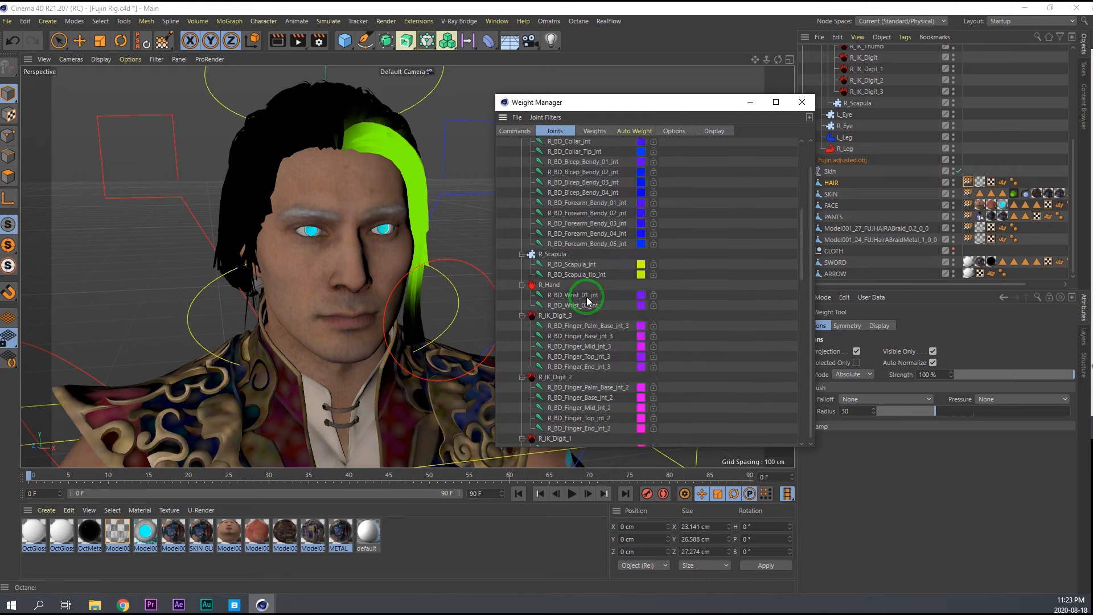
{"action": "scroll", "coordinate": [582, 287], "scroll_direction": "up", "scroll_amount": 5}
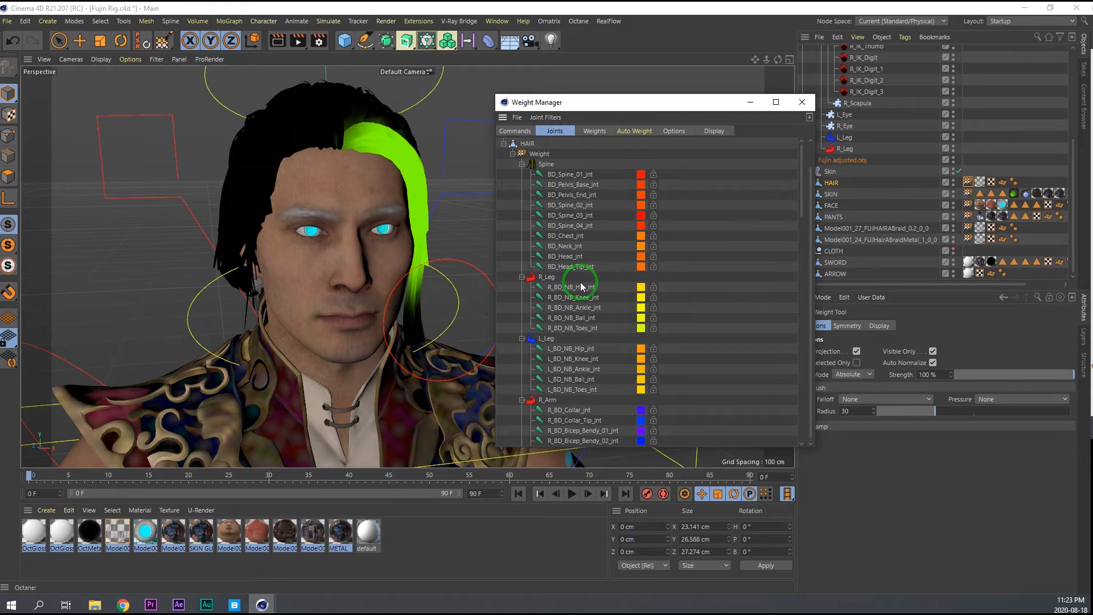
{"action": "left_click", "coordinate": [567, 257]}
{"action": "left_click", "coordinate": [515, 131]}
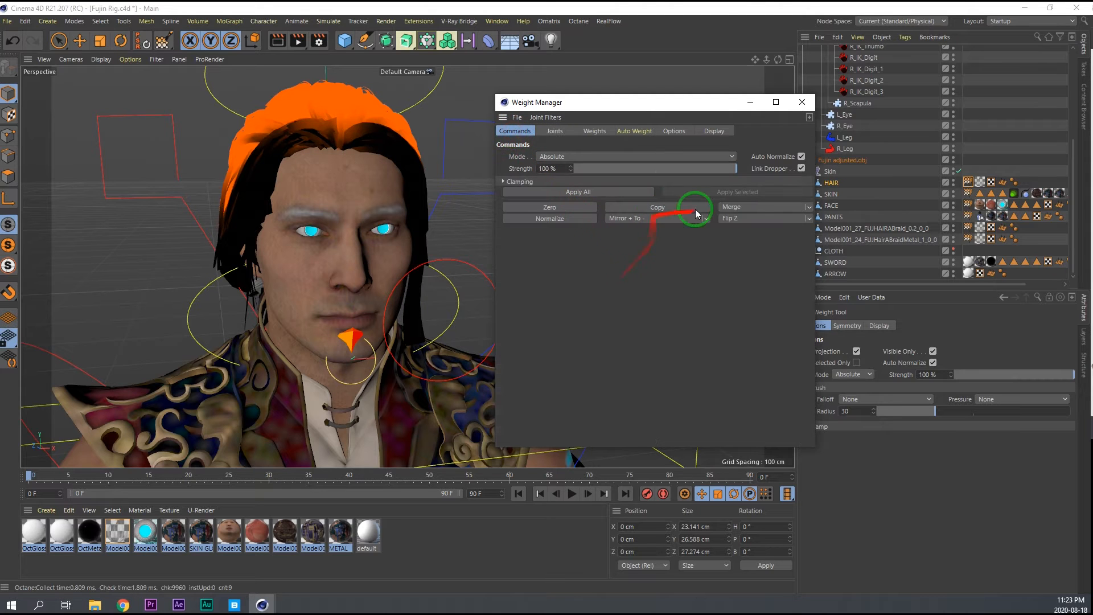
{"action": "left_click", "coordinate": [725, 209]}
Copy the weights of HAIR's R_Eye joint in the Weight Manager.
{"action": "left_click", "coordinate": [555, 132]}
{"action": "scroll", "coordinate": [580, 370], "scroll_direction": "down", "scroll_amount": 10}
{"action": "scroll", "coordinate": [579, 375], "scroll_direction": "down", "scroll_amount": 4}
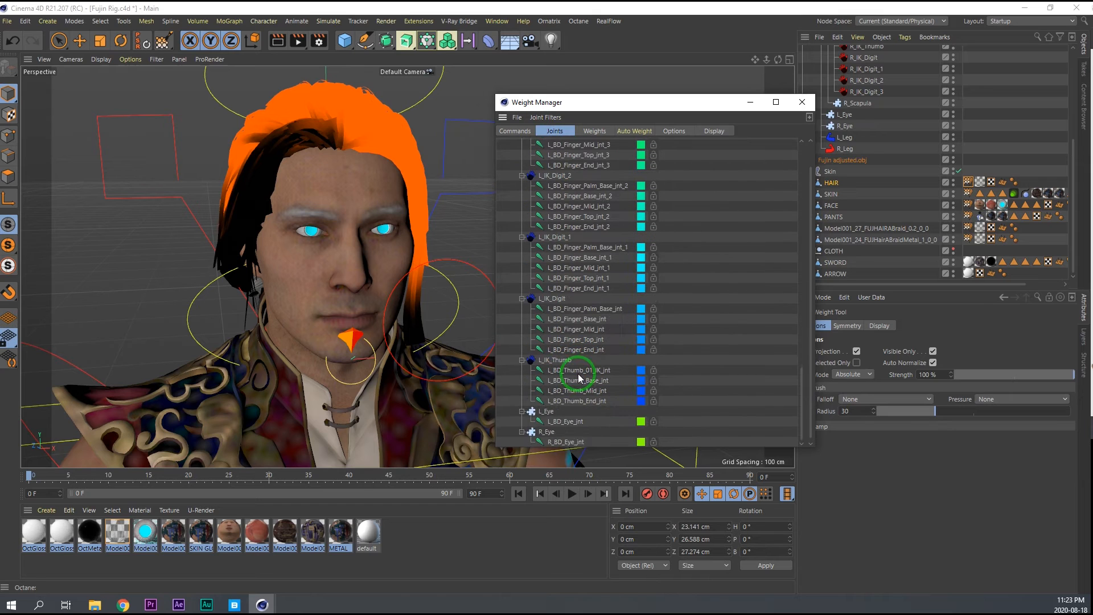
{"action": "left_click", "coordinate": [552, 435]}
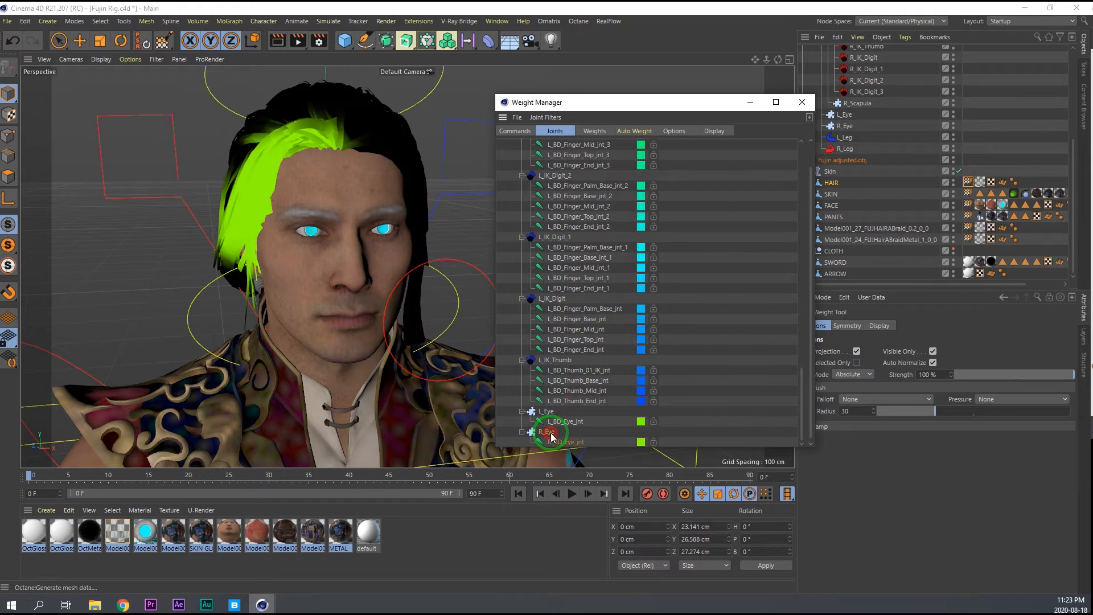
{"action": "left_click", "coordinate": [513, 132]}
Merge the copied R_Eye weights of HAIR into BD_Head_jnt.
{"action": "left_click", "coordinate": [553, 131]}
{"action": "scroll", "coordinate": [582, 246], "scroll_direction": "up", "scroll_amount": 10}
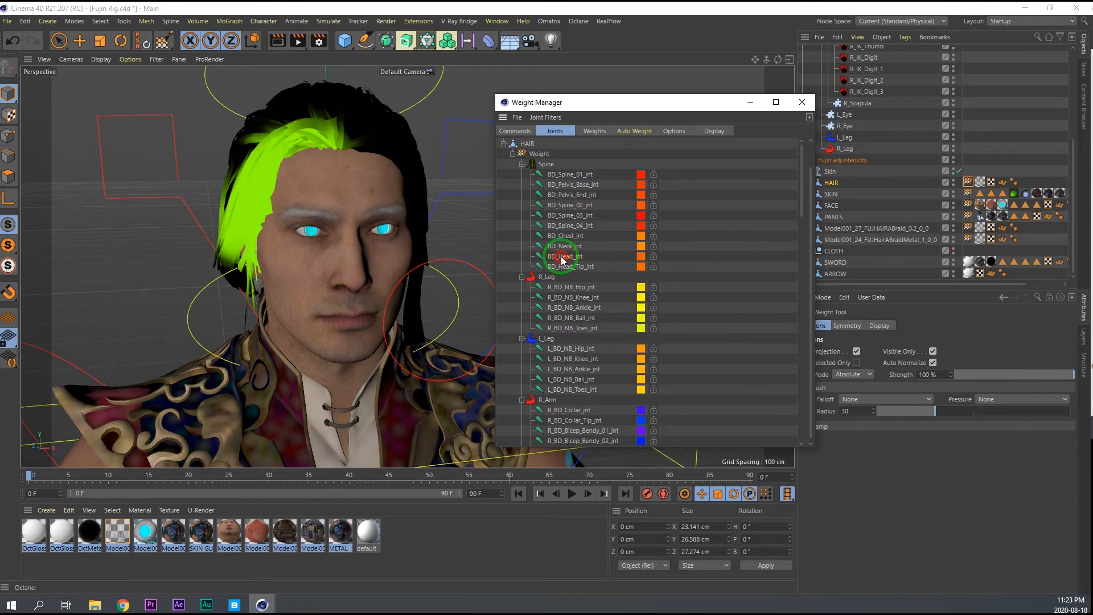
{"action": "left_click", "coordinate": [561, 260]}
{"action": "left_click", "coordinate": [514, 131]}
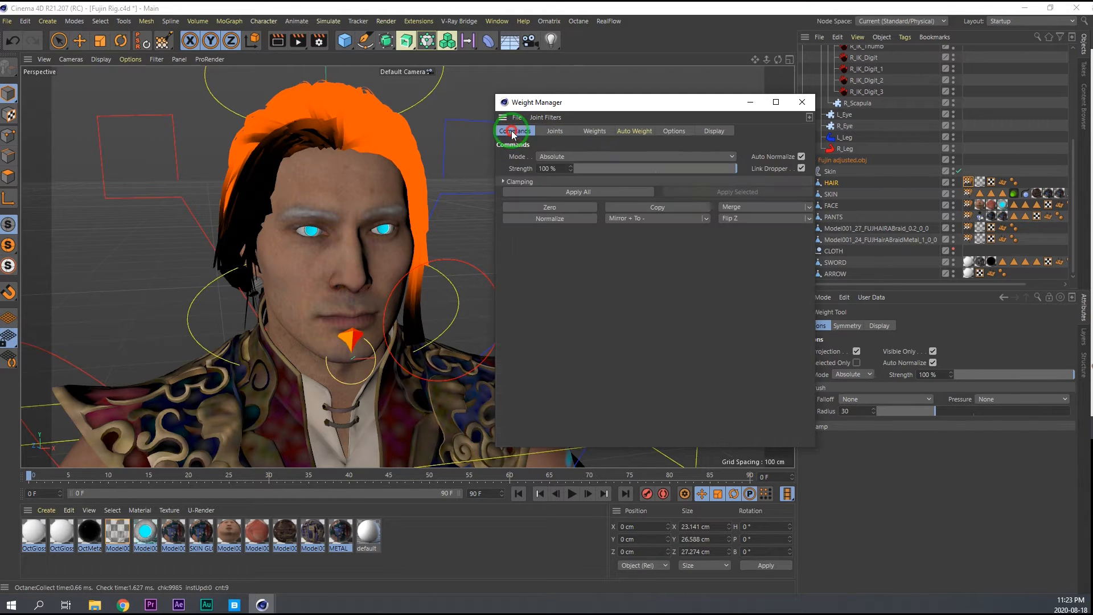
{"action": "left_click", "coordinate": [741, 206]}
Zero the weights of HAIR's L_Eye and R_Eye joints in the Weight Manager.
{"action": "left_click", "coordinate": [551, 133]}
{"action": "scroll", "coordinate": [572, 346], "scroll_direction": "down", "scroll_amount": 15}
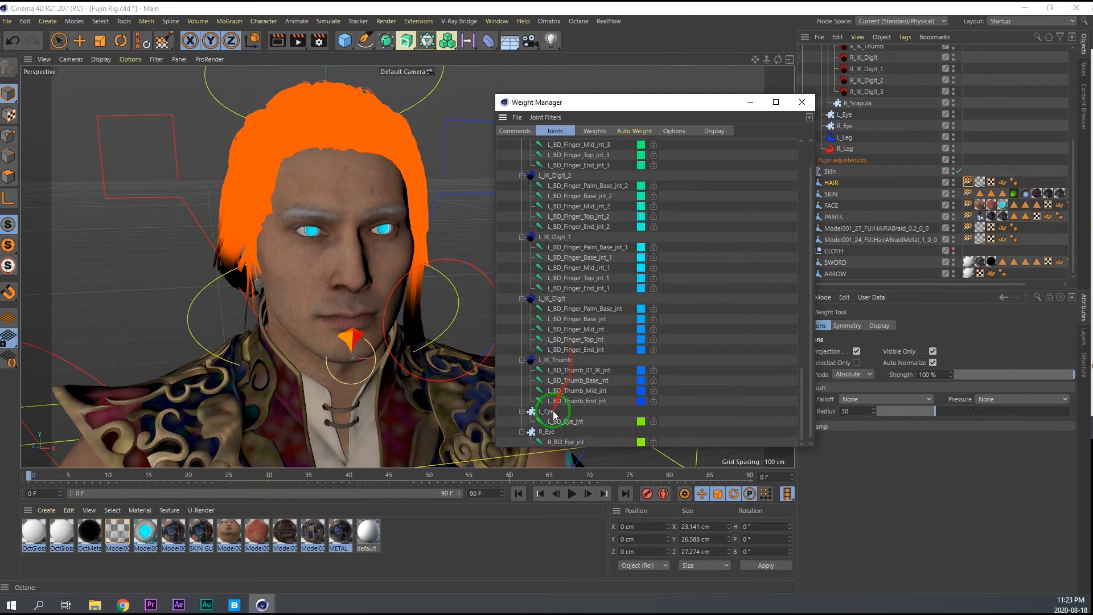
{"action": "left_click", "coordinate": [555, 412]}
{"action": "left_click", "coordinate": [515, 131]}
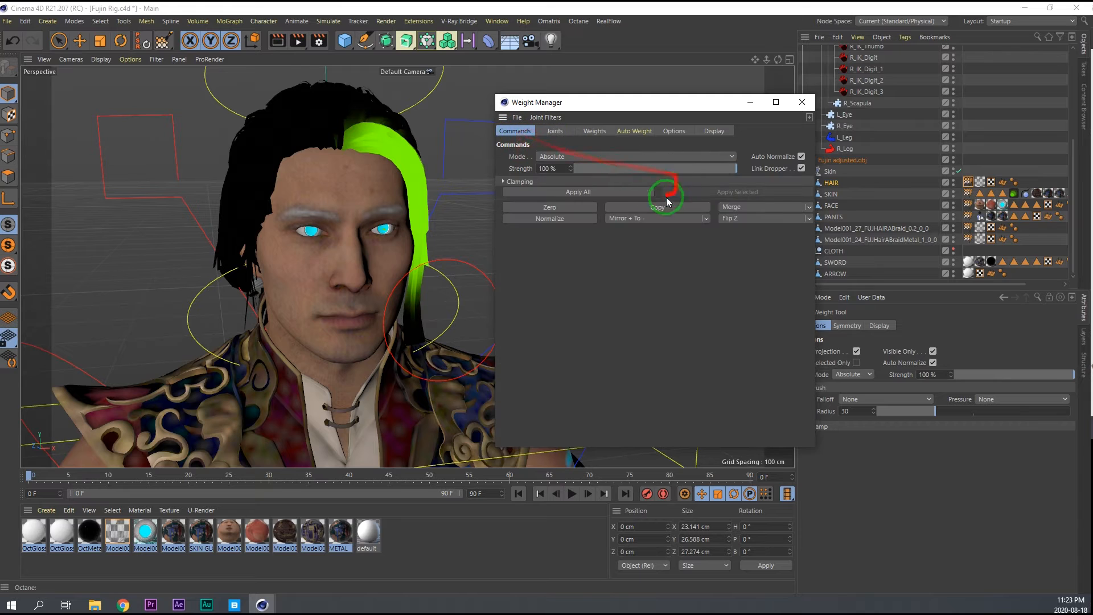
{"action": "left_click", "coordinate": [572, 212]}
{"action": "left_click", "coordinate": [554, 132]}
{"action": "left_click", "coordinate": [539, 431]}
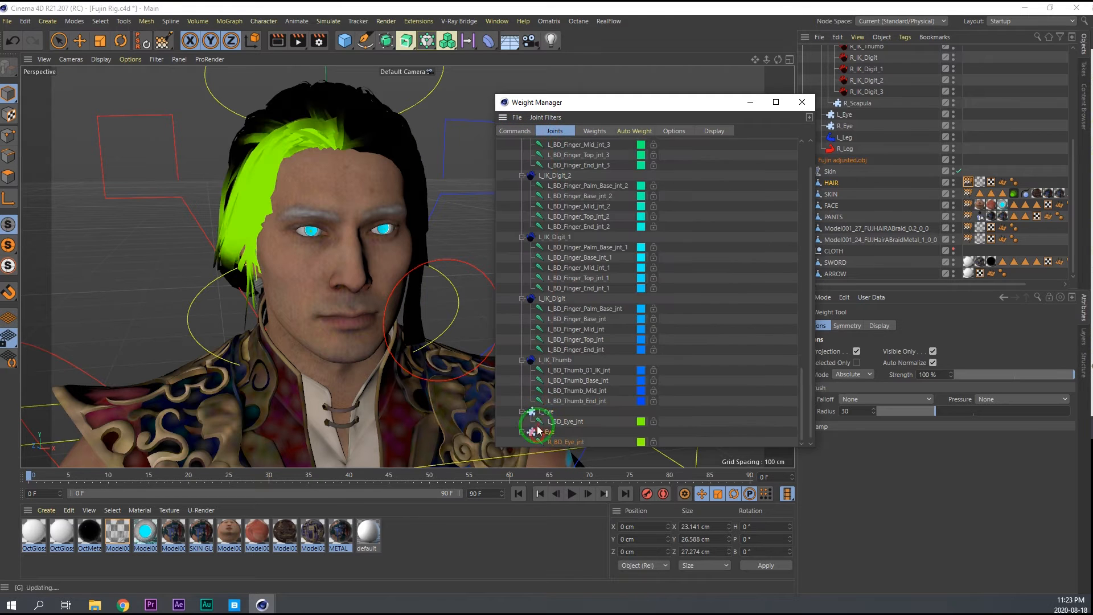
{"action": "left_click", "coordinate": [515, 131]}
{"action": "left_click", "coordinate": [554, 207]}
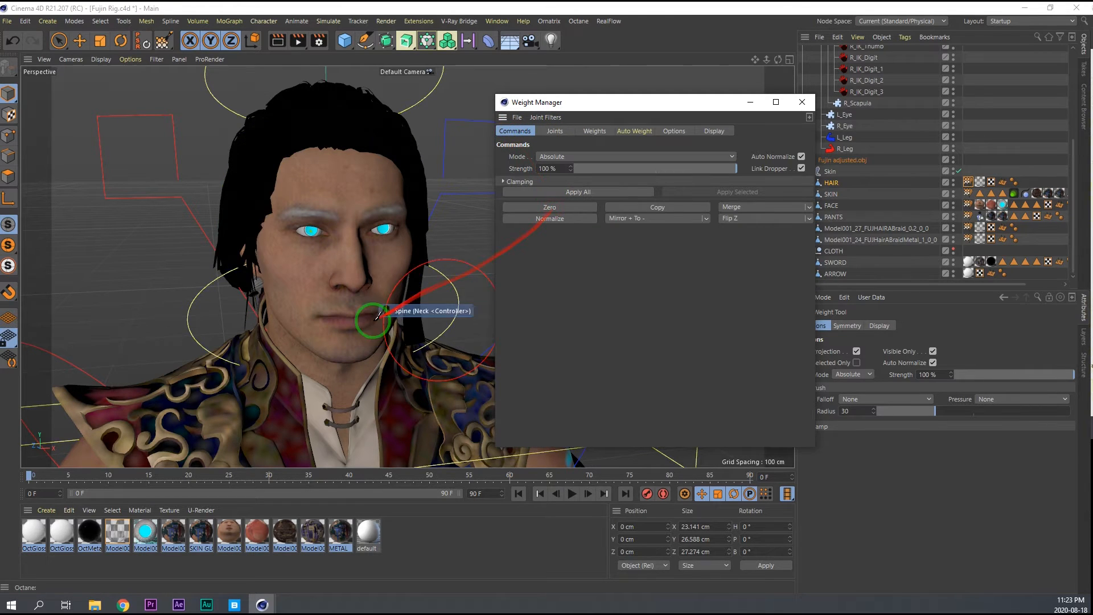
Test the hair and collar weights by rotating the Spine's Neck controller in several directions, undoing the test rotations.
{"action": "scroll", "coordinate": [306, 318], "scroll_direction": "down", "scroll_amount": 3}
{"action": "scroll", "coordinate": [316, 313], "scroll_direction": "up", "scroll_amount": 2}
{"action": "key", "text": "e"}
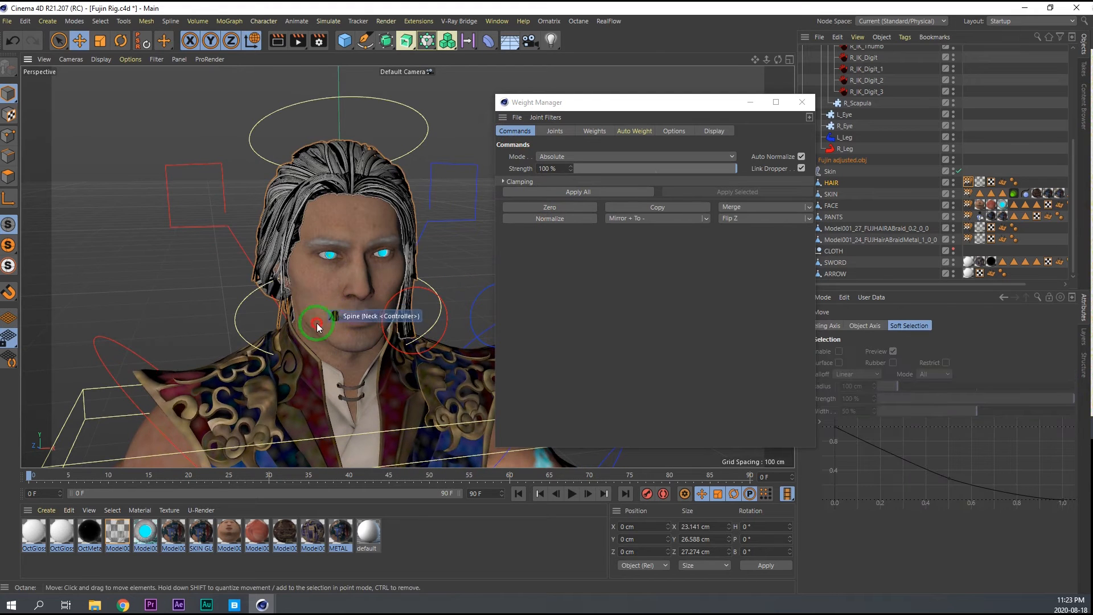
{"action": "left_click_drag", "start_coordinate": [323, 322], "coordinate": [270, 320], "text": "alt"}
{"action": "left_click", "coordinate": [455, 314]}
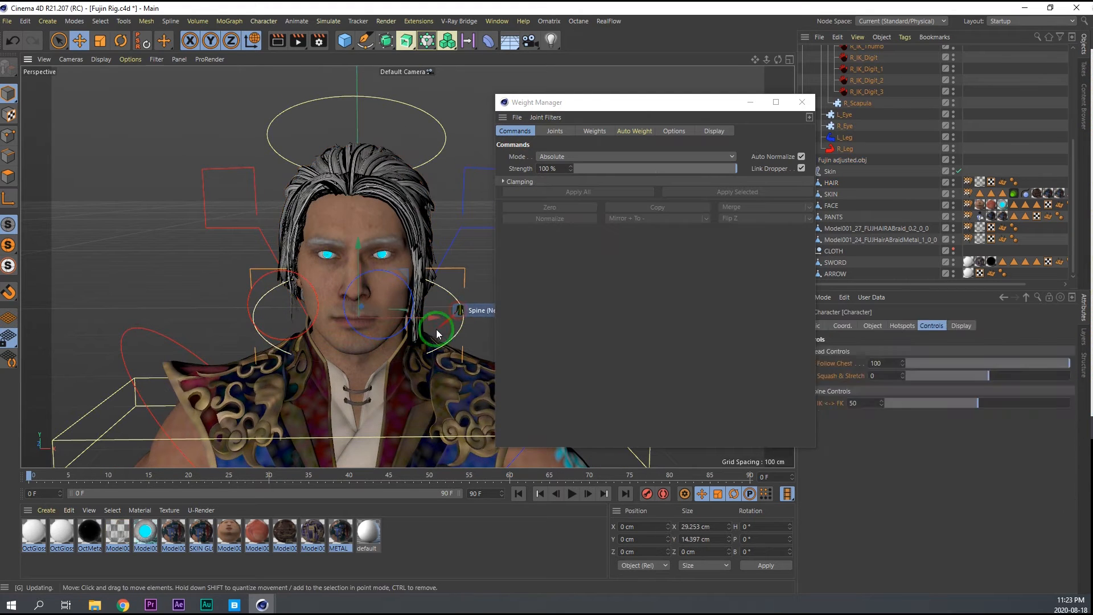
{"action": "key", "text": "r"}
{"action": "mouse_move", "coordinate": [379, 347]}
{"action": "left_mouse_down"}
{"action": "mouse_move", "coordinate": [362, 329]}
{"action": "mouse_move", "coordinate": [396, 334]}
{"action": "mouse_move", "coordinate": [373, 324]}
{"action": "mouse_move", "coordinate": [346, 324]}
{"action": "mouse_move", "coordinate": [347, 334]}
{"action": "mouse_move", "coordinate": [354, 316]}
{"action": "mouse_move", "coordinate": [370, 323]}
{"action": "mouse_move", "coordinate": [356, 343]}
{"action": "mouse_move", "coordinate": [384, 324]}
{"action": "mouse_move", "coordinate": [373, 333]}
{"action": "mouse_move", "coordinate": [350, 310]}
{"action": "mouse_move", "coordinate": [355, 326]}
{"action": "mouse_move", "coordinate": [402, 313]}
{"action": "mouse_move", "coordinate": [380, 340]}
{"action": "mouse_move", "coordinate": [324, 330]}
{"action": "mouse_move", "coordinate": [348, 342]}
{"action": "mouse_move", "coordinate": [370, 329]}
{"action": "left_mouse_up"}
{"action": "key", "text": "ctrl+z"}
{"action": "right_click_drag", "start_coordinate": [363, 307], "coordinate": [360, 303], "text": "alt"}
{"action": "middle_click_drag", "start_coordinate": [360, 304], "coordinate": [311, 206], "text": "alt"}
{"action": "left_click_drag", "start_coordinate": [312, 256], "coordinate": [284, 247]}
{"action": "key", "text": "ctrl+z"}
{"action": "right_click_drag", "start_coordinate": [306, 249], "coordinate": [273, 246], "text": "alt"}
{"action": "left_click_drag", "start_coordinate": [274, 246], "coordinate": [368, 264], "text": "alt"}
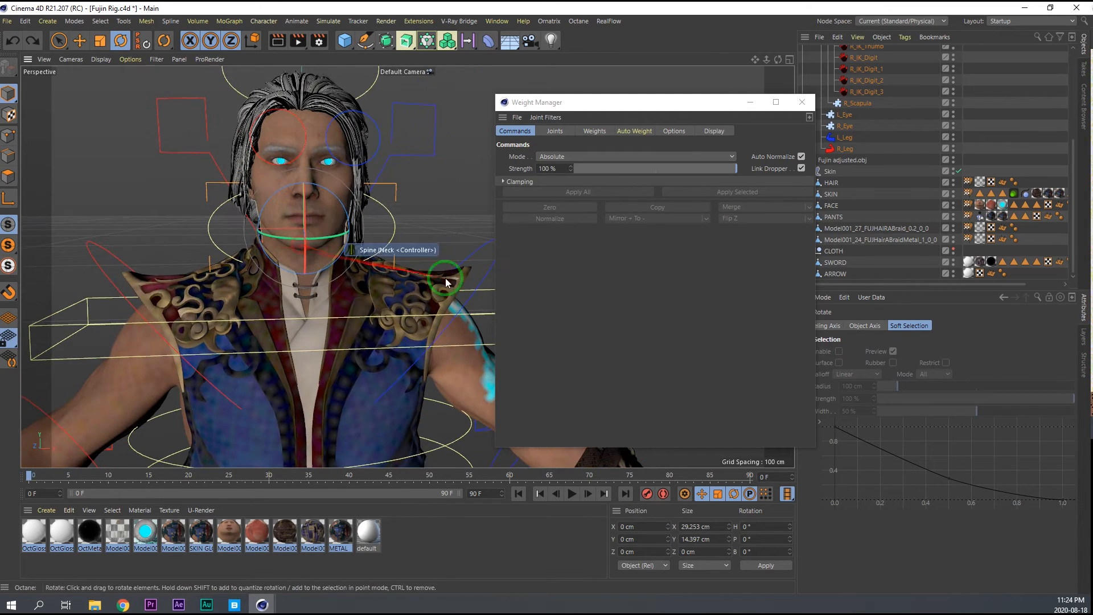
Identify the vest's mesh by viewing the polygons of SKIN and PANTS, and load the PANTS weight tag in the Weight Manager.
{"action": "left_click", "coordinate": [863, 194]}
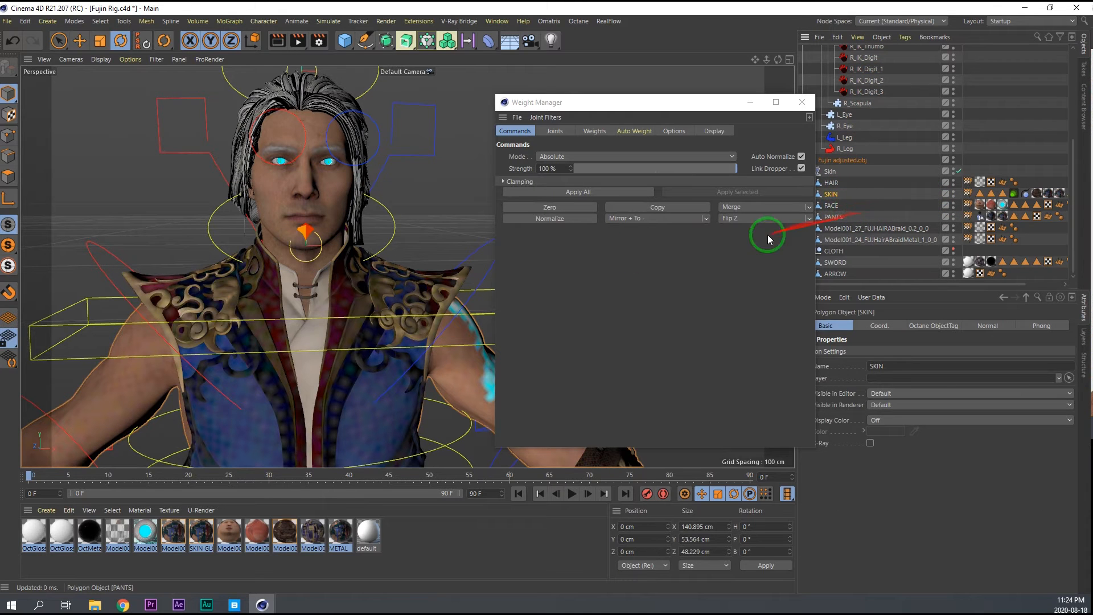
{"action": "left_click", "coordinate": [8, 177]}
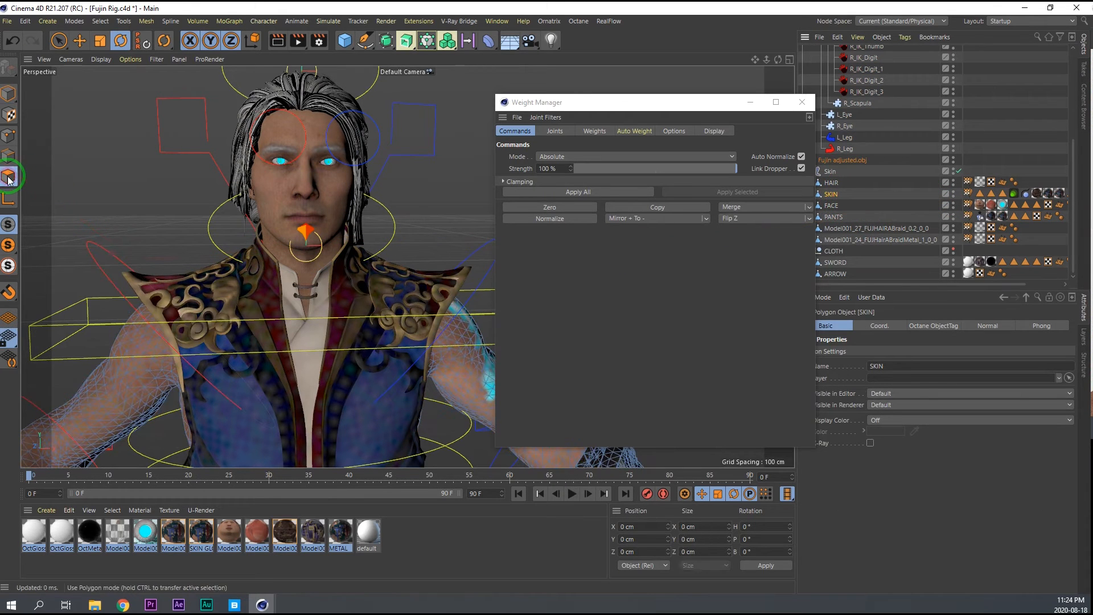
{"action": "left_click", "coordinate": [844, 216]}
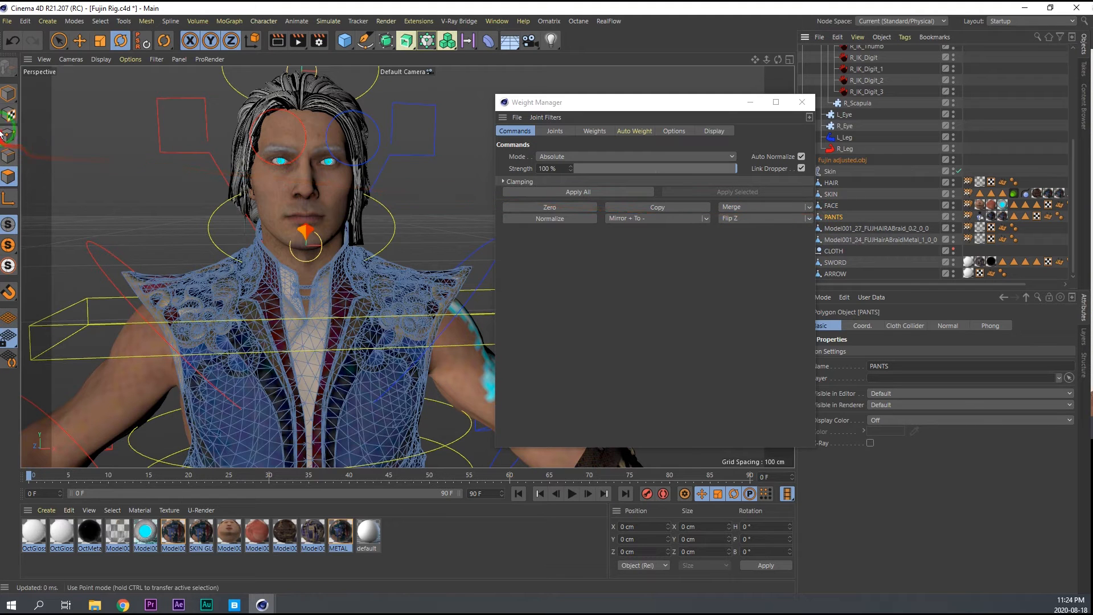
{"action": "left_click", "coordinate": [9, 93]}
{"action": "left_click", "coordinate": [961, 215]}
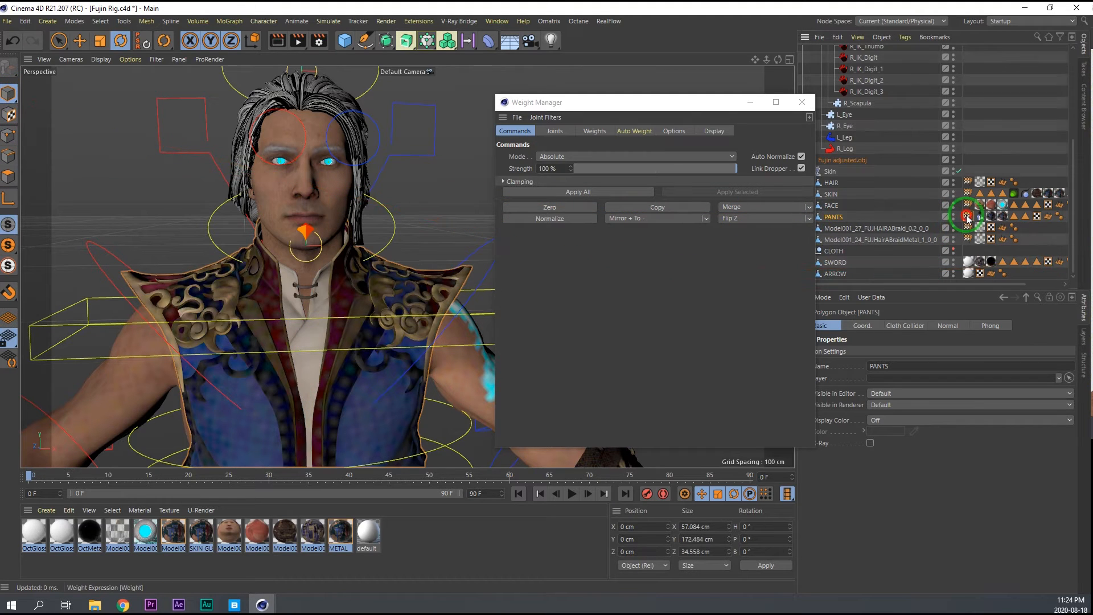
{"action": "double_click", "coordinate": [968, 216]}
Inspect the neck and head joint weights of PANTS and copy the weights of BD_Neck_jnt.
{"action": "left_click", "coordinate": [556, 131]}
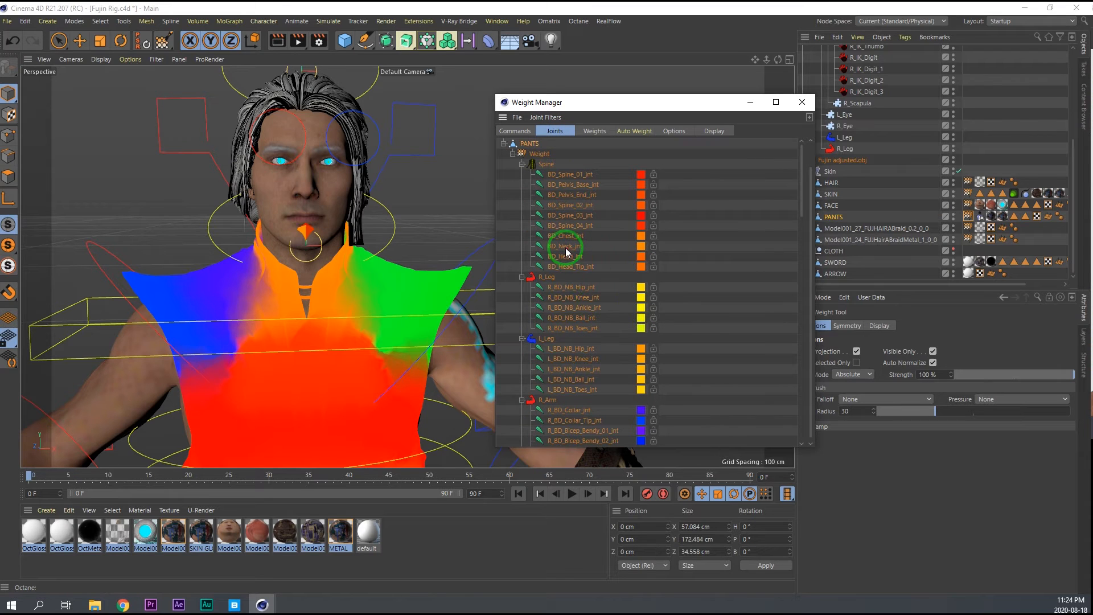
{"action": "left_click", "coordinate": [567, 247]}
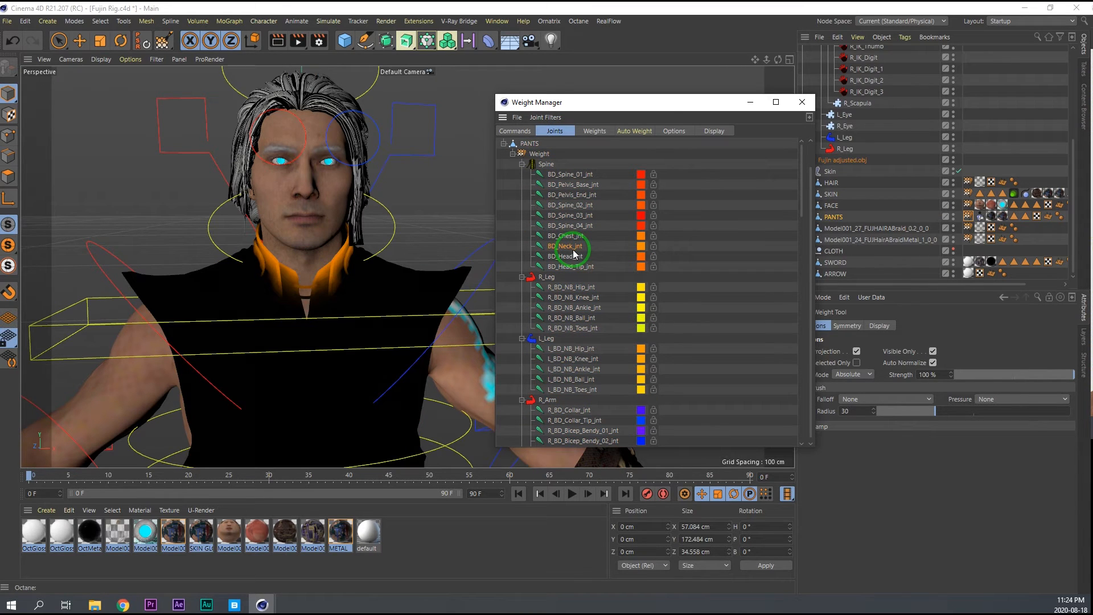
{"action": "left_click", "coordinate": [571, 257]}
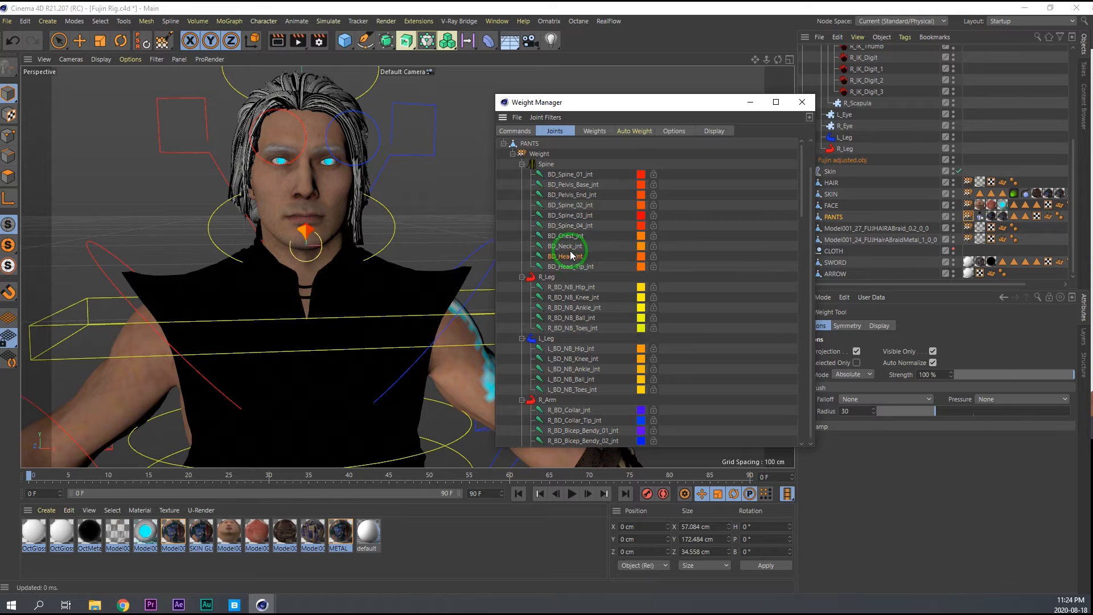
{"action": "left_click", "coordinate": [568, 247]}
{"action": "left_click", "coordinate": [515, 131]}
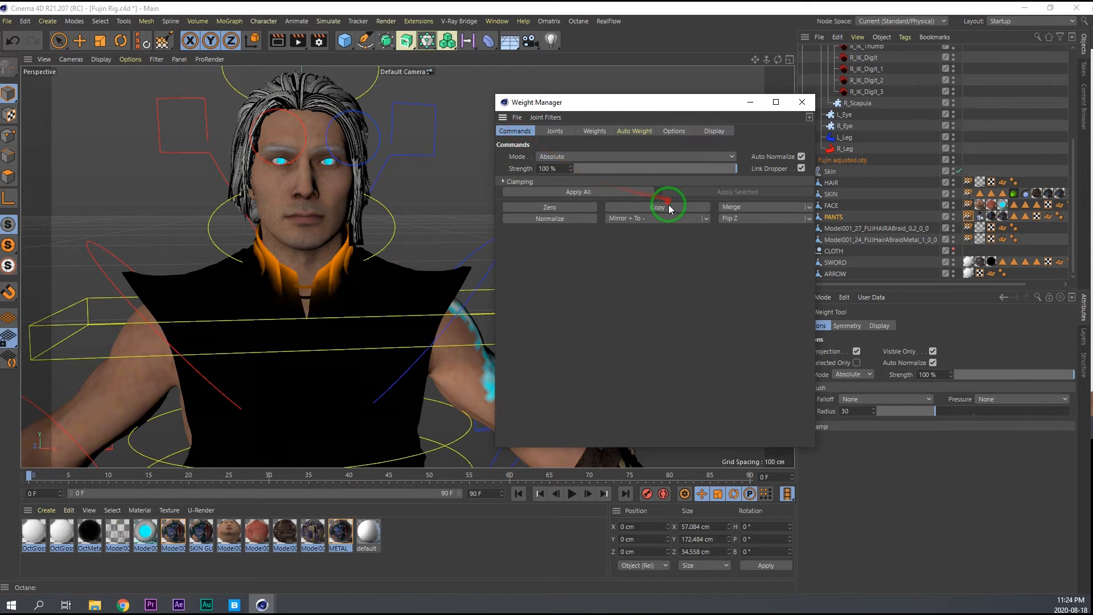
Merge the copied neck weights of PANTS into BD_Chest_jnt.
{"action": "left_click", "coordinate": [555, 132]}
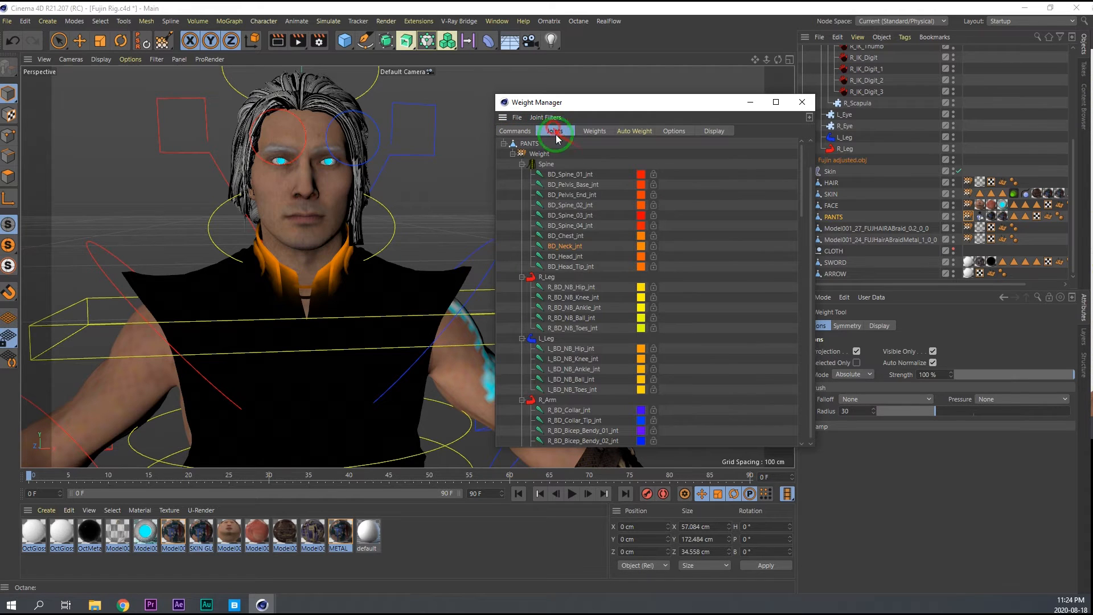
{"action": "left_click", "coordinate": [570, 237]}
{"action": "left_click", "coordinate": [515, 133]}
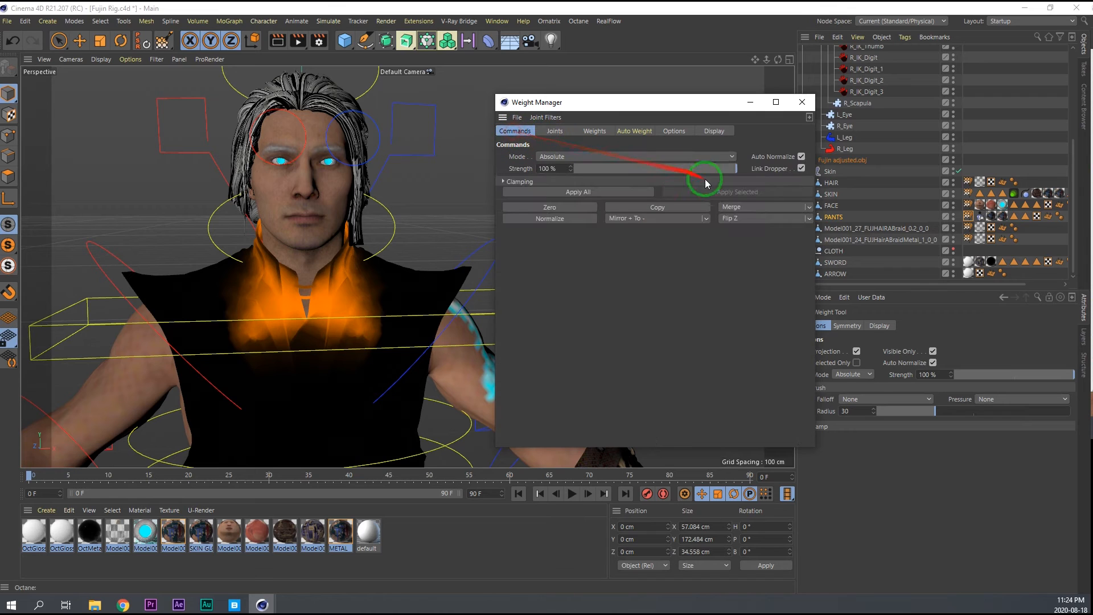
{"action": "left_click", "coordinate": [769, 206]}
Zero the weights of BD_Neck_jnt on PANTS.
{"action": "left_click", "coordinate": [556, 131]}
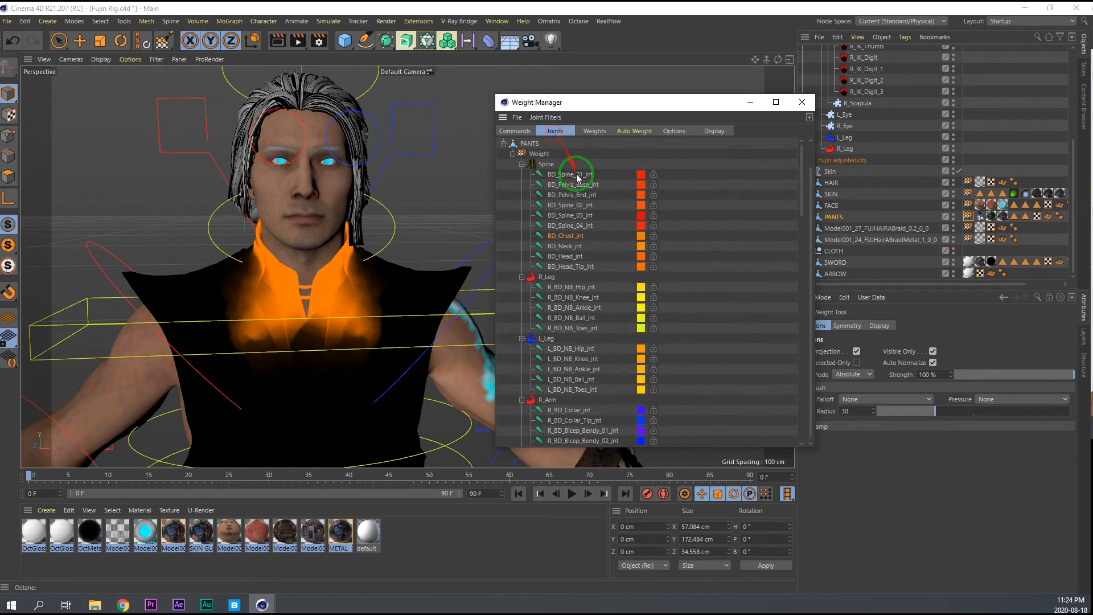
{"action": "left_click", "coordinate": [565, 246]}
{"action": "left_click", "coordinate": [515, 132]}
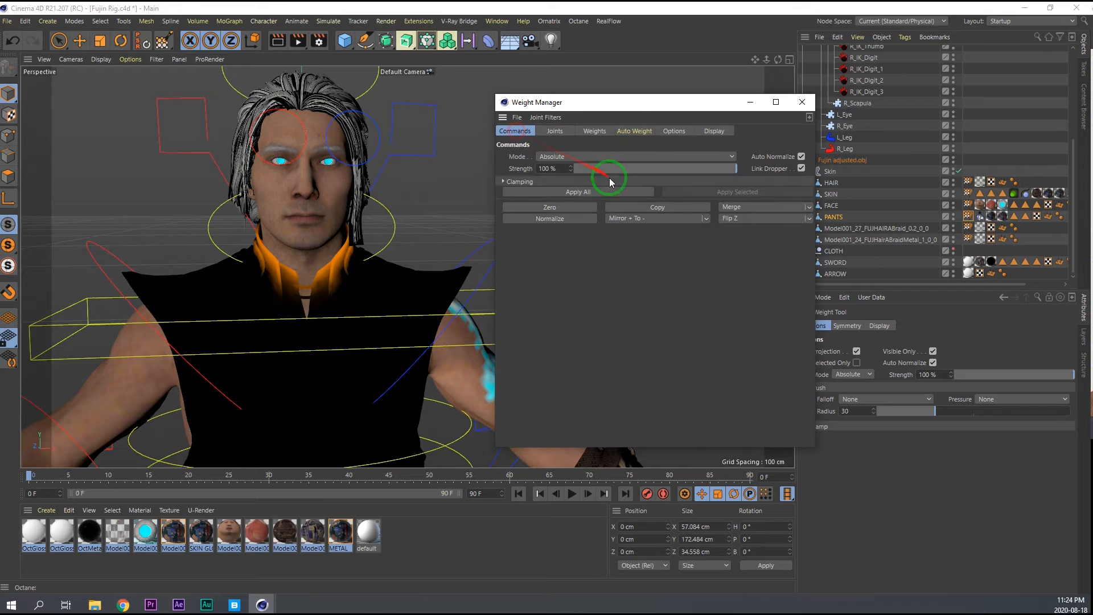
{"action": "left_click", "coordinate": [559, 207]}
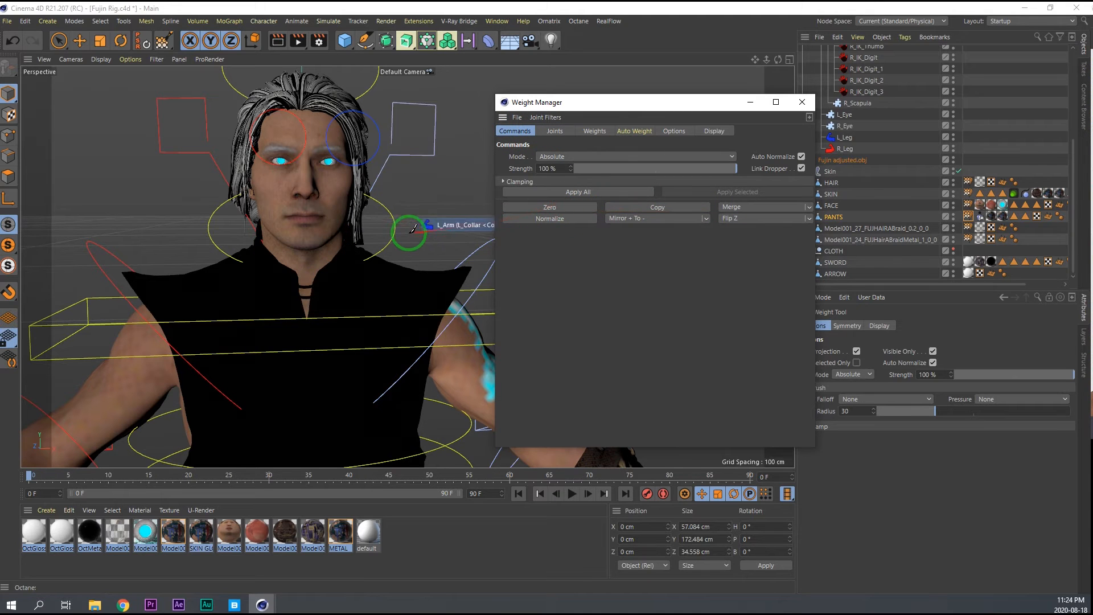
Rotate the Spine's Neck controller to test the corrected collar weights, undoing each test rotation.
{"action": "key", "text": "e"}
{"action": "key", "text": "r"}
{"action": "mouse_move", "coordinate": [333, 251]}
{"action": "left_mouse_down"}
{"action": "mouse_move", "coordinate": [292, 251]}
{"action": "mouse_move", "coordinate": [365, 245]}
{"action": "mouse_move", "coordinate": [275, 239]}
{"action": "mouse_move", "coordinate": [322, 237]}
{"action": "left_mouse_up"}
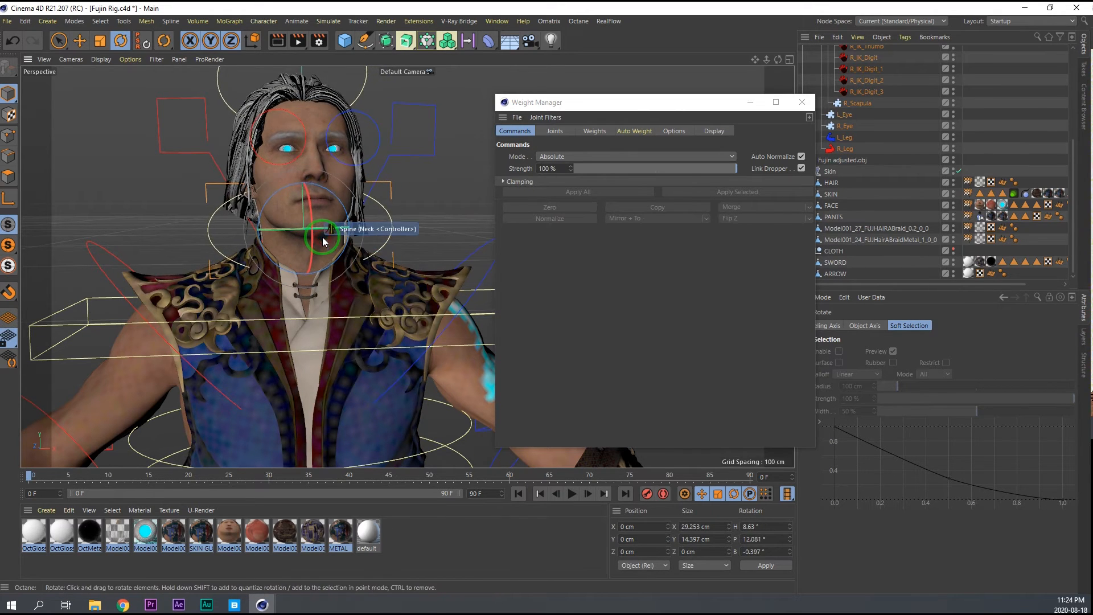
{"action": "key", "text": "ctrl+z"}
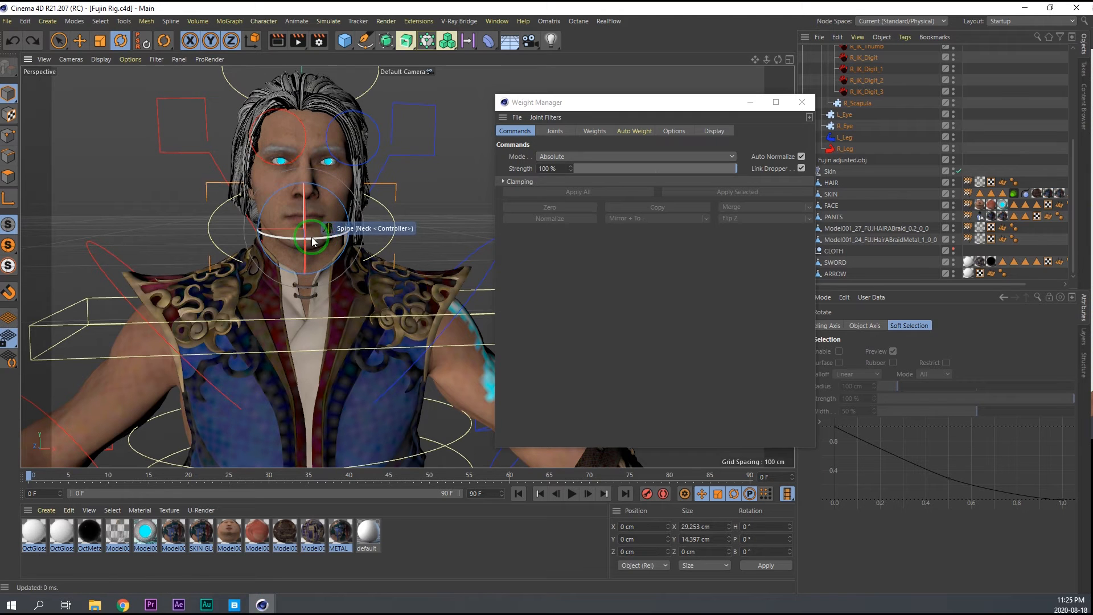
{"action": "scroll", "coordinate": [317, 237], "scroll_direction": "up", "scroll_amount": 3}
{"action": "left_click_drag", "start_coordinate": [347, 261], "coordinate": [320, 247]}
{"action": "key", "text": "ctrl+z"}
{"action": "left_click_drag", "start_coordinate": [229, 211], "coordinate": [717, 209]}
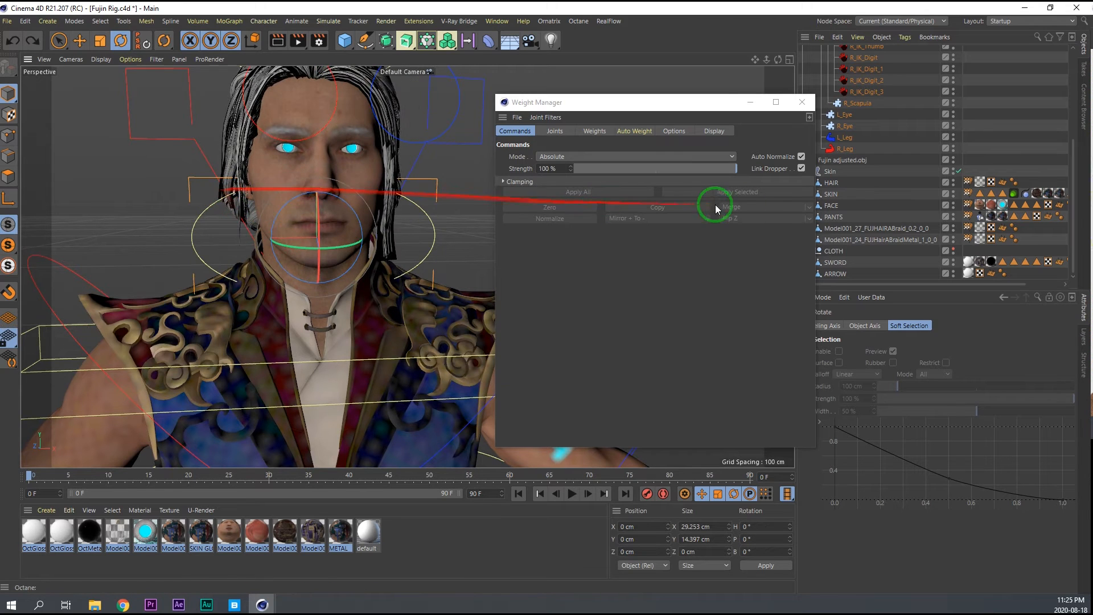
Load the HAIR weight tag in the Weight Manager and copy the weights of its BD_Neck_jnt.
{"action": "double_click", "coordinate": [968, 184]}
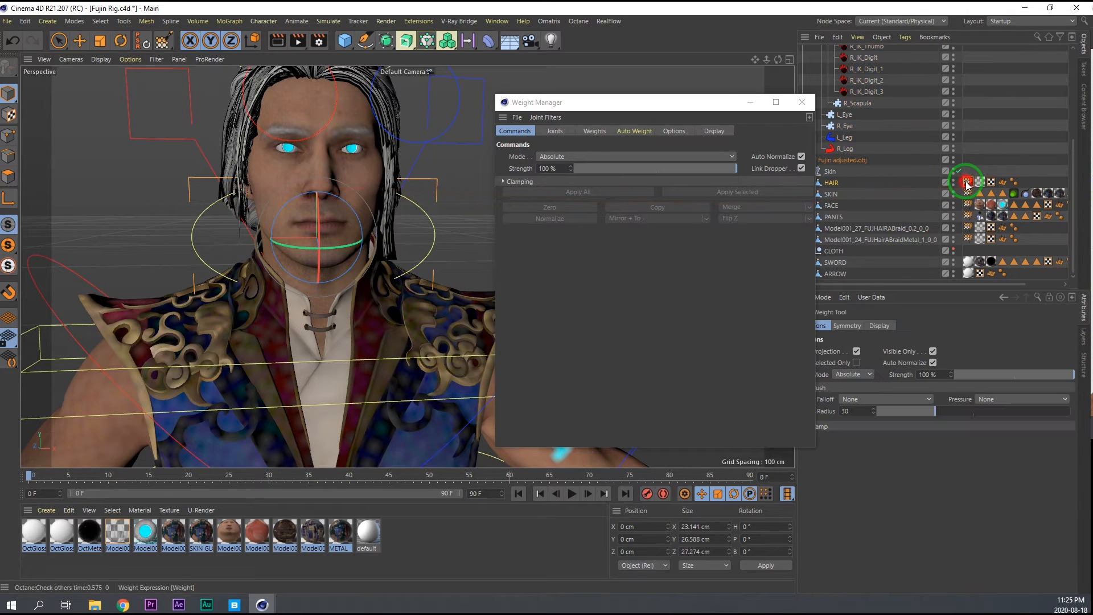
{"action": "left_click", "coordinate": [550, 135]}
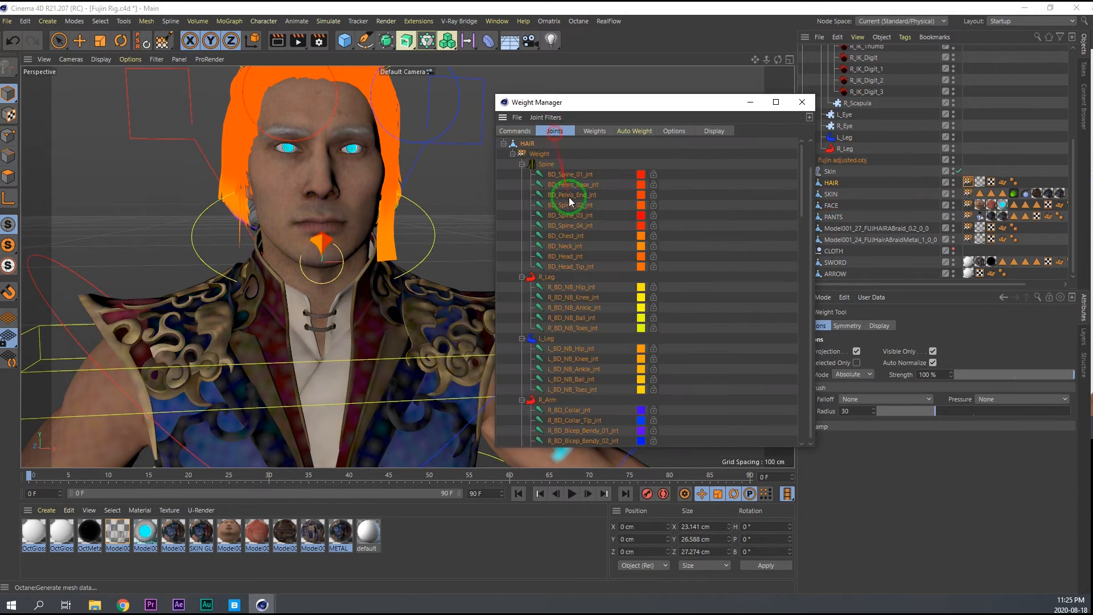
{"action": "left_click", "coordinate": [569, 247]}
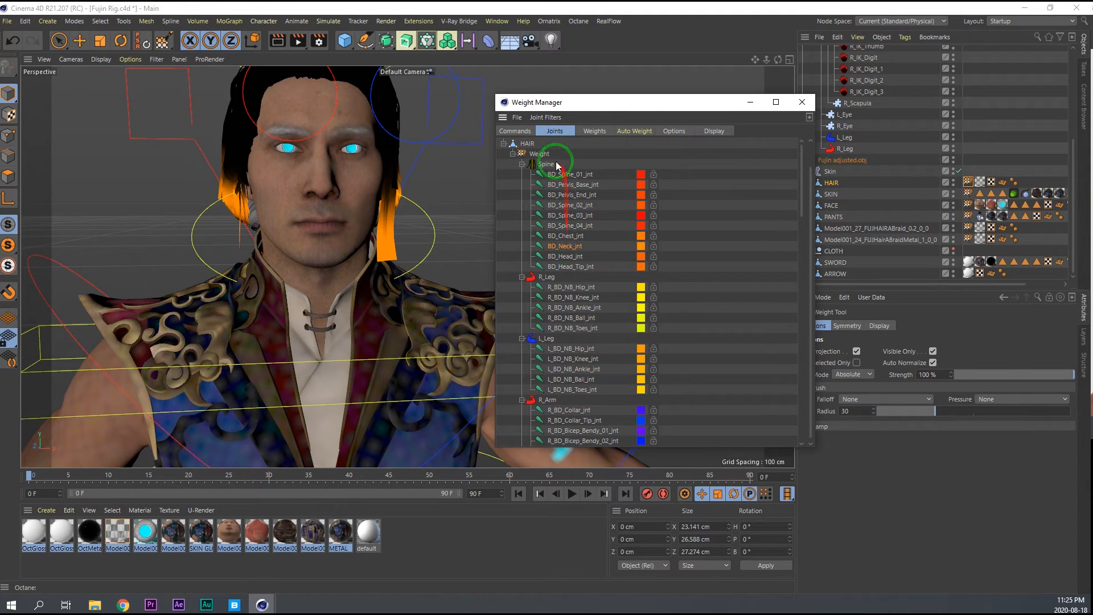
{"action": "left_click", "coordinate": [519, 133]}
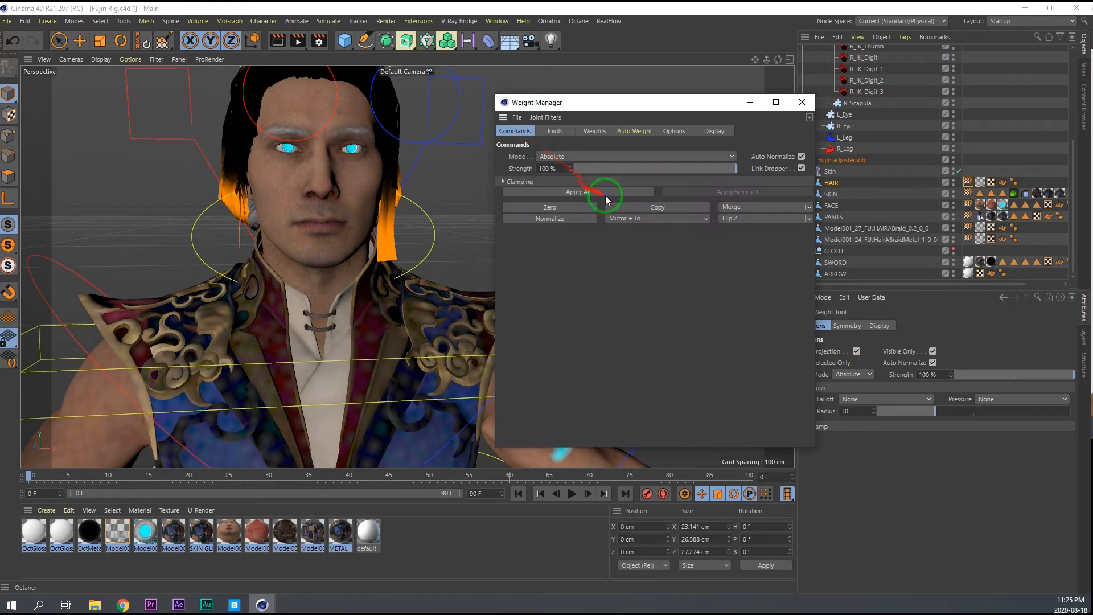
Merge the copied neck weights of HAIR into BD_Head_jnt.
{"action": "left_click", "coordinate": [558, 132]}
{"action": "left_click", "coordinate": [569, 258]}
{"action": "left_click", "coordinate": [516, 132]}
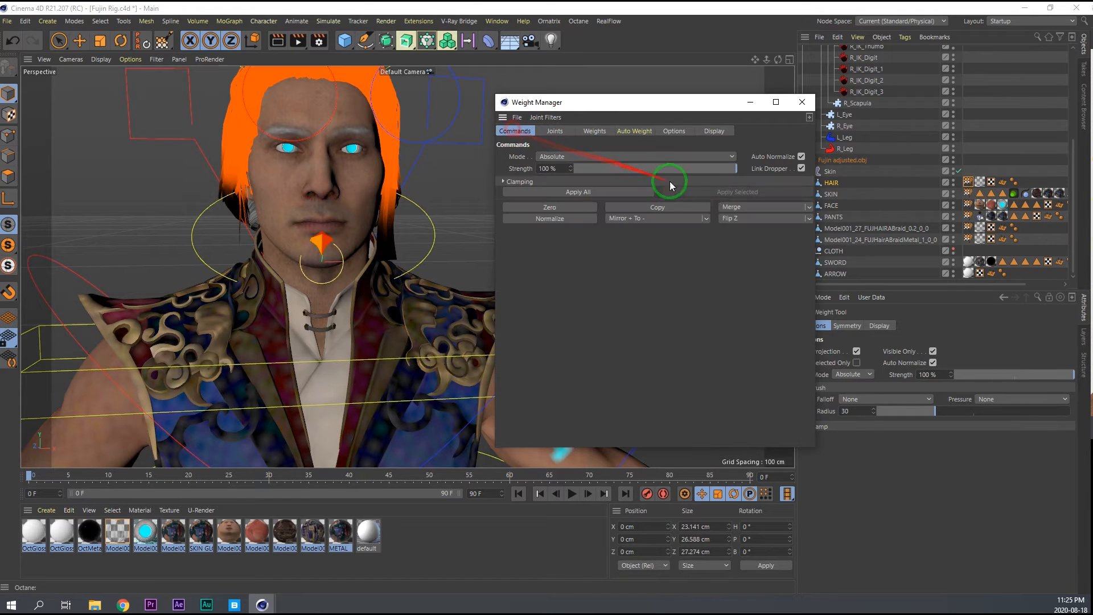
Zero the weights of BD_Neck_jnt on HAIR.
{"action": "left_click", "coordinate": [551, 132]}
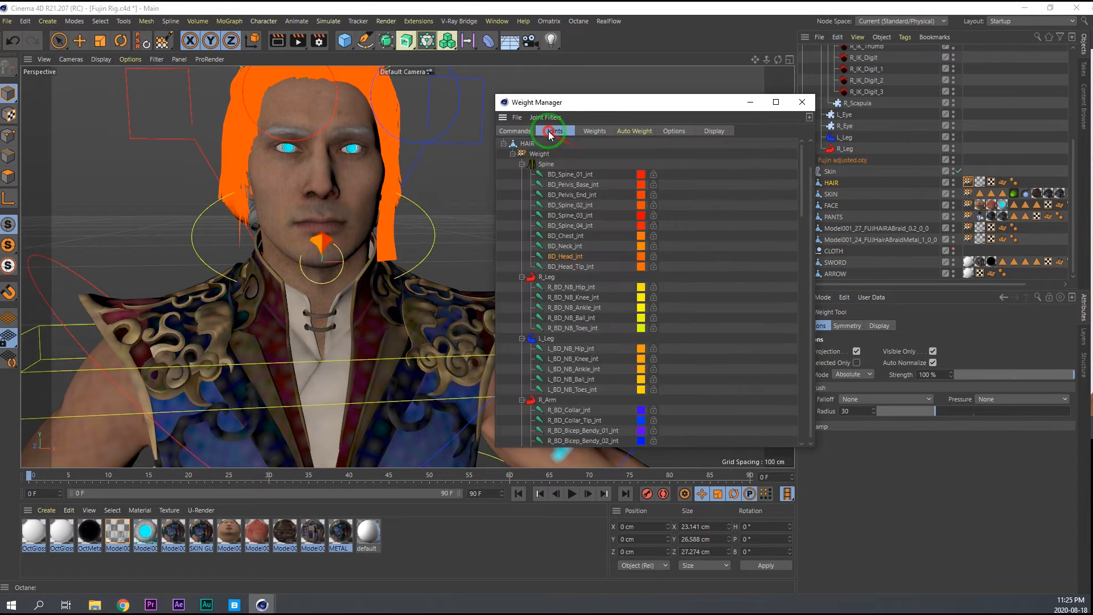
{"action": "left_click", "coordinate": [572, 248]}
{"action": "left_click", "coordinate": [517, 118]}
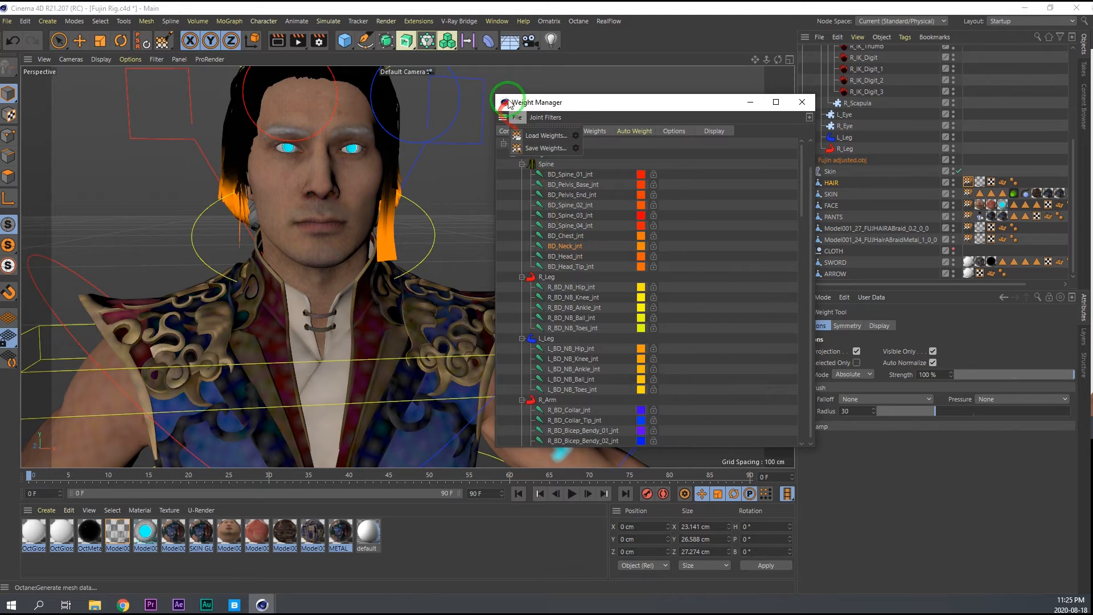
{"action": "left_click", "coordinate": [514, 131]}
{"action": "left_click", "coordinate": [554, 208]}
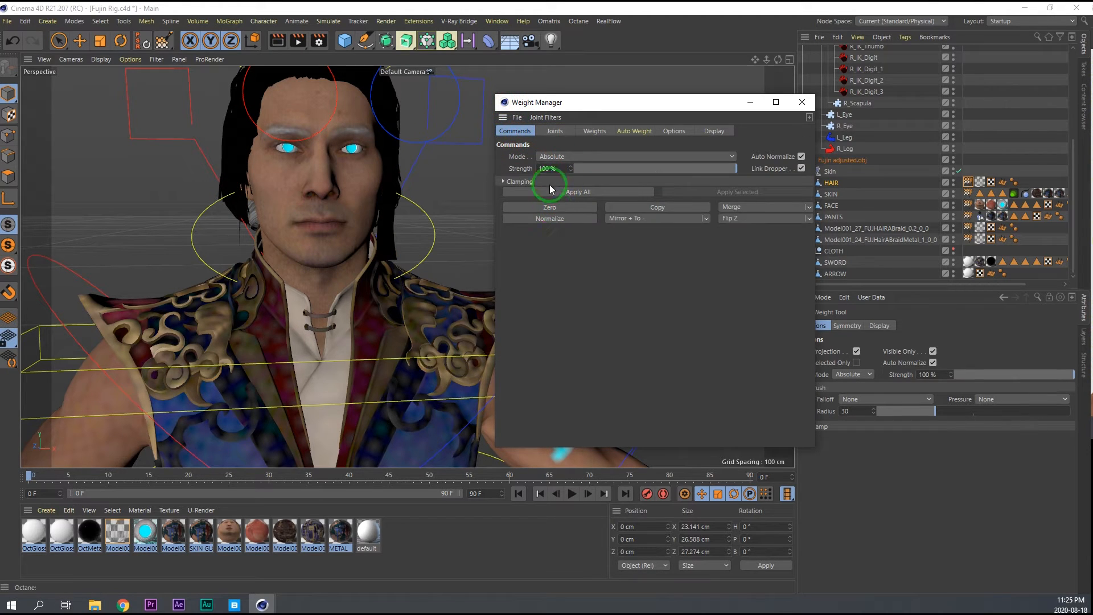
Copy the BD_Chest_jnt weights of HAIR and merge them into BD_Head_jnt.
{"action": "left_click", "coordinate": [554, 132]}
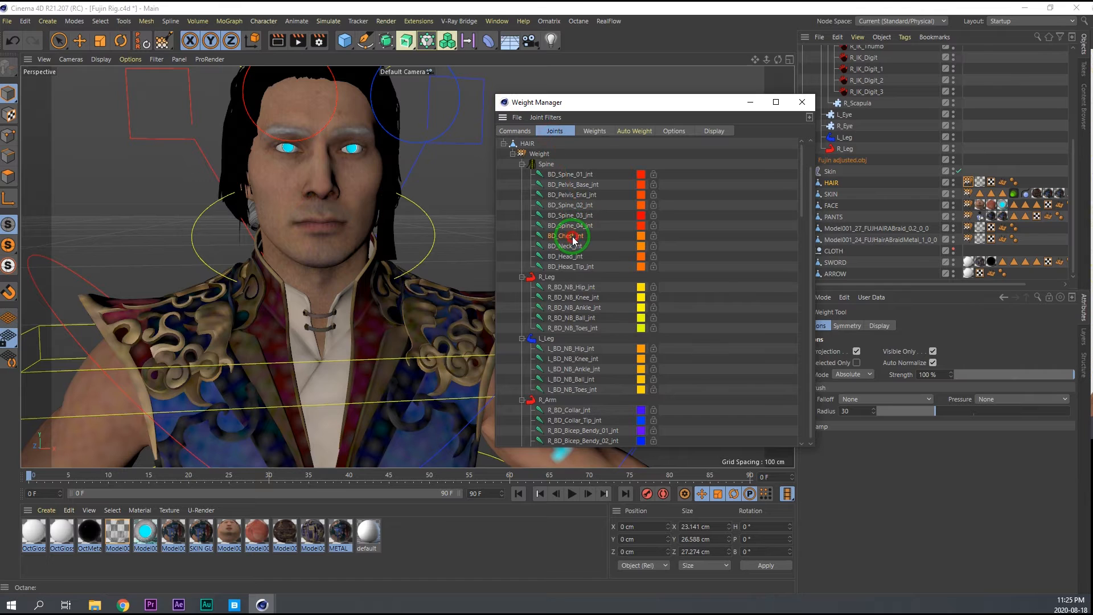
{"action": "left_click", "coordinate": [515, 131]}
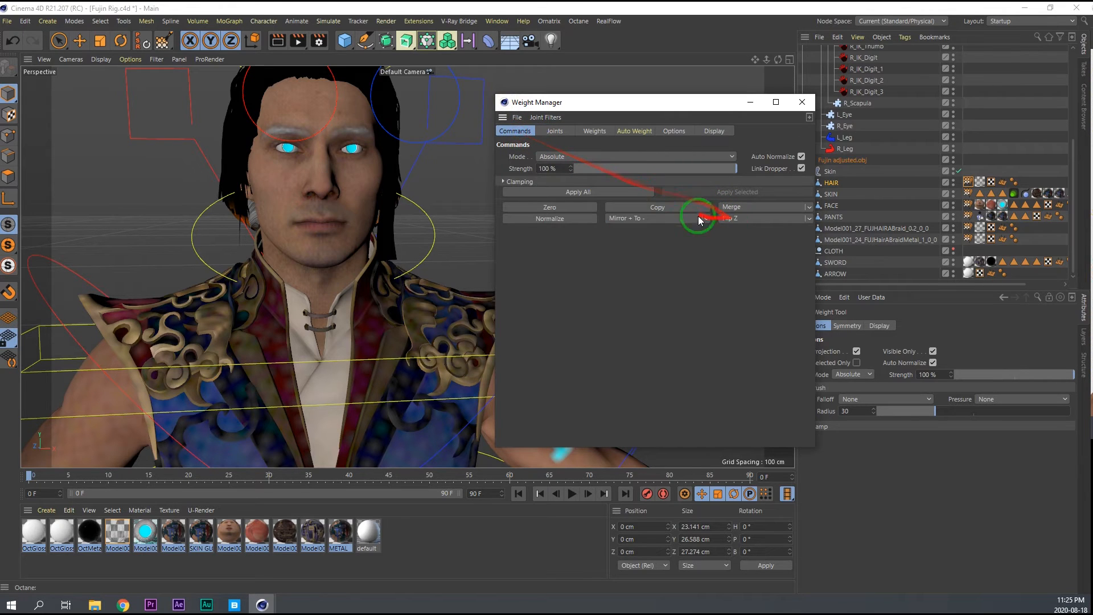
{"action": "left_click", "coordinate": [544, 135]}
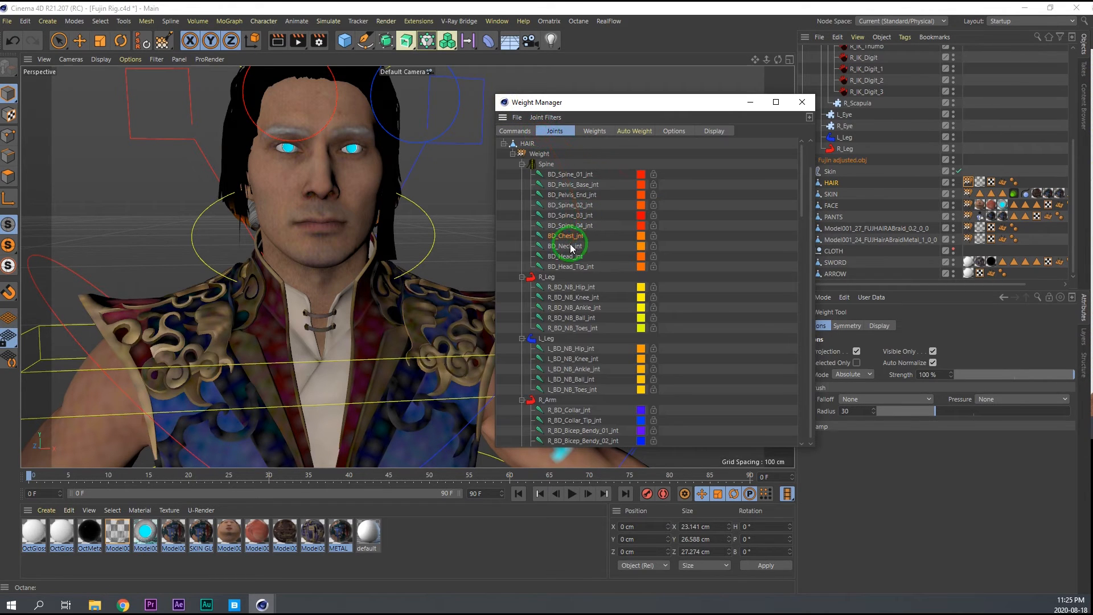
{"action": "left_click", "coordinate": [523, 130]}
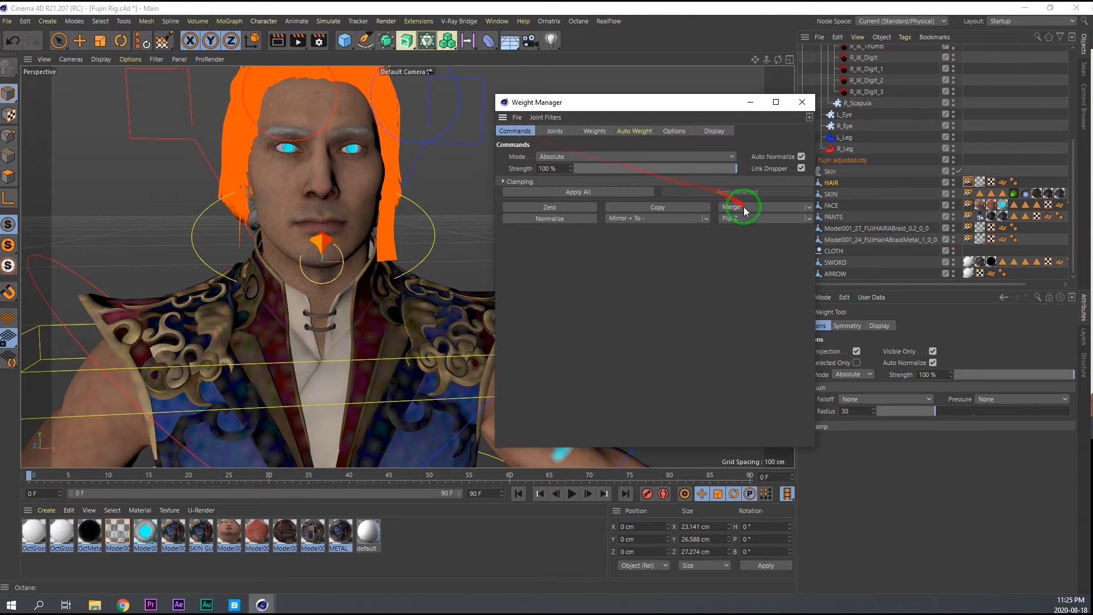
Zero the weights of BD_Chest_jnt on HAIR and save the project.
{"action": "left_click", "coordinate": [555, 131]}
{"action": "left_click", "coordinate": [571, 236]}
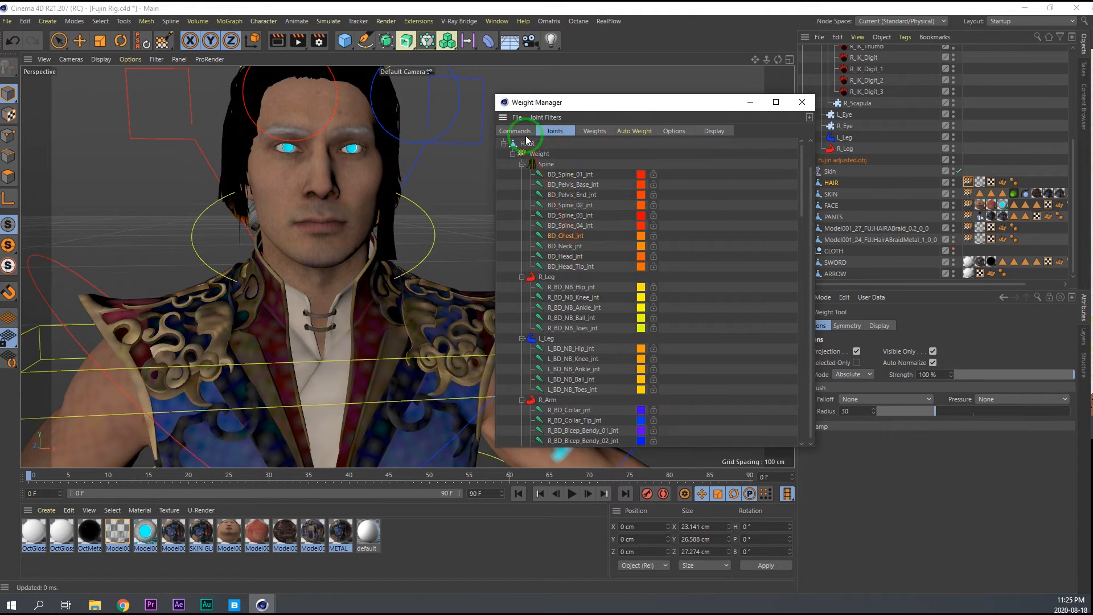
{"action": "left_click", "coordinate": [523, 131]}
{"action": "left_click", "coordinate": [540, 210]}
{"action": "key", "text": "ctrl+s"}
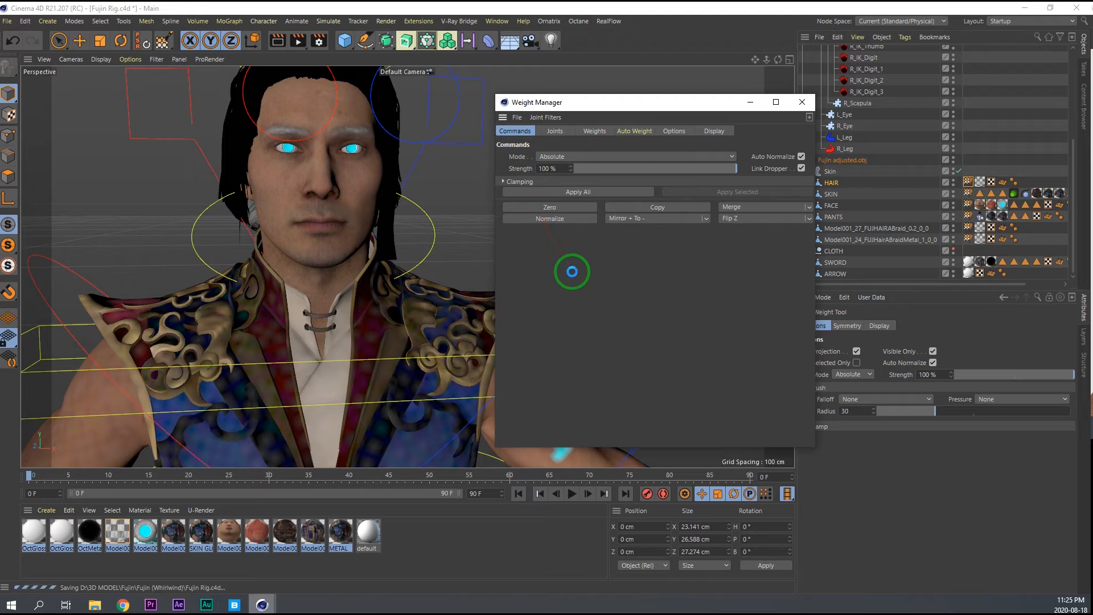
Close the Weight Manager and rotate the Spine's Neck controller to test the merged hair weights.
{"action": "left_click", "coordinate": [796, 107]}
{"action": "left_click", "coordinate": [322, 261]}
{"action": "key", "text": "r"}
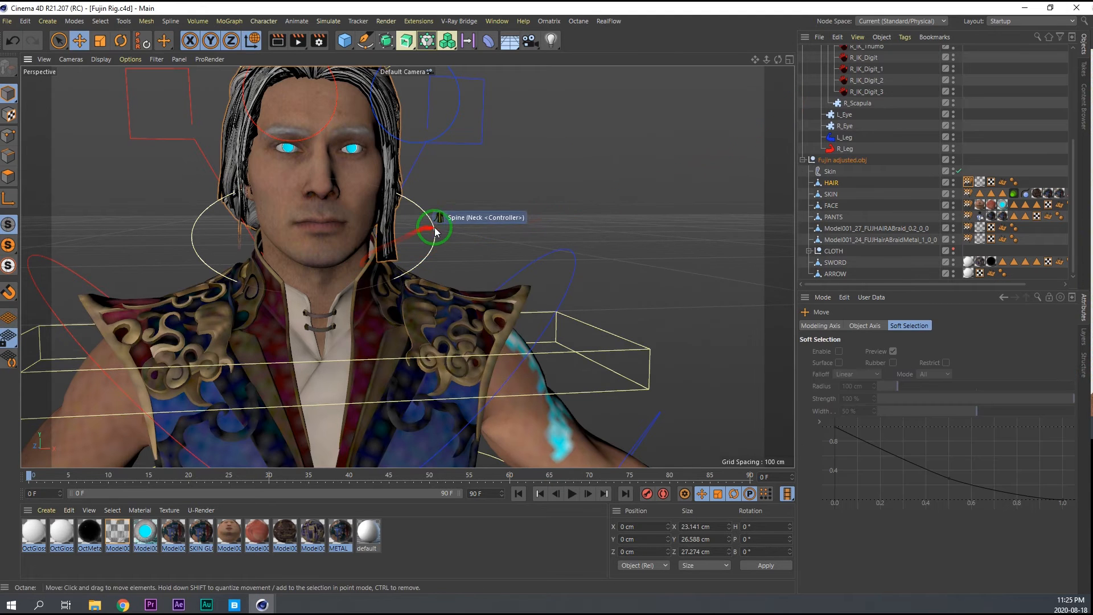
{"action": "left_click_drag", "start_coordinate": [322, 262], "coordinate": [413, 263]}
{"action": "left_click_drag", "start_coordinate": [182, 263], "coordinate": [891, 199]}
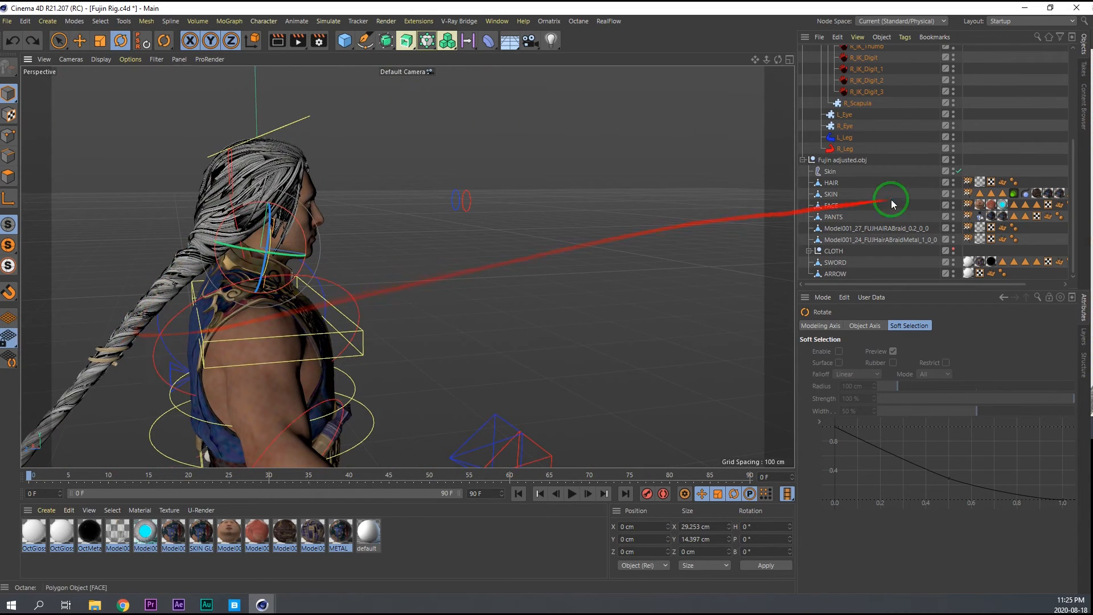
Hide the hair braid and its metal braid object in the viewport.
{"action": "left_click", "coordinate": [954, 228]}
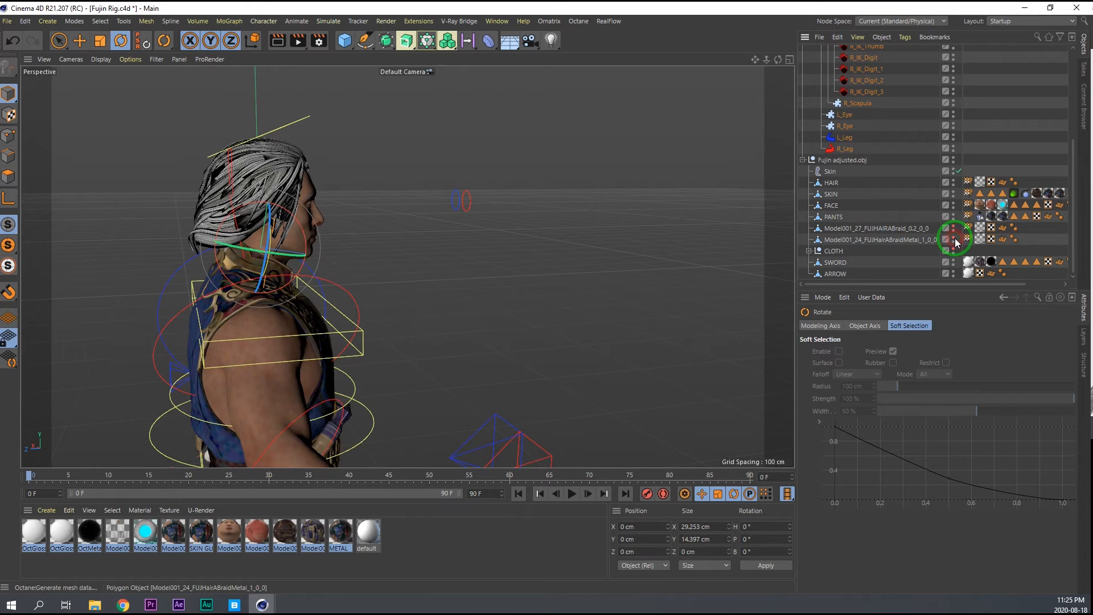
{"action": "left_click_drag", "start_coordinate": [405, 262], "coordinate": [171, 277], "text": "alt"}
{"action": "left_click_drag", "start_coordinate": [444, 284], "coordinate": [896, 271], "text": "alt"}
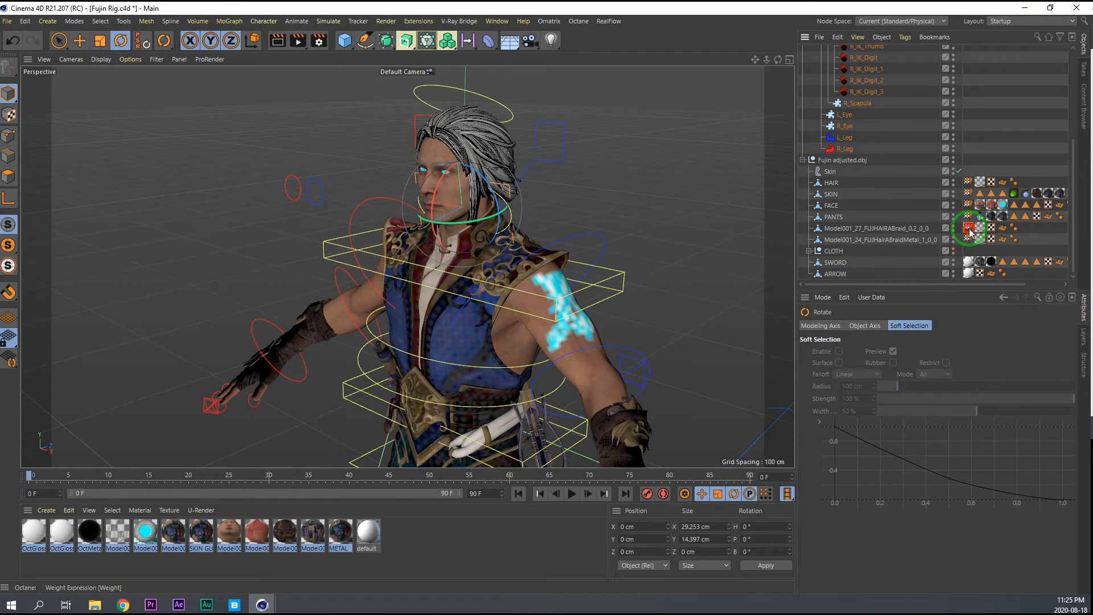
Check the joints in the braid's weight tag and the objects in the Character's binding list.
{"action": "left_click", "coordinate": [969, 229]}
{"action": "left_click", "coordinate": [867, 92]}
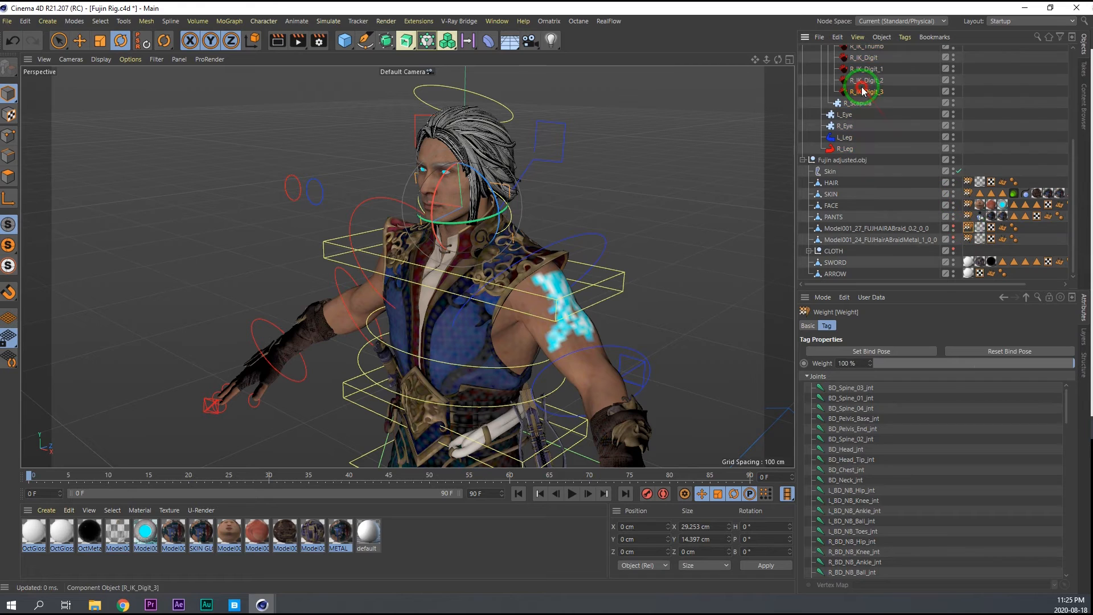
{"action": "left_click", "coordinate": [875, 328]}
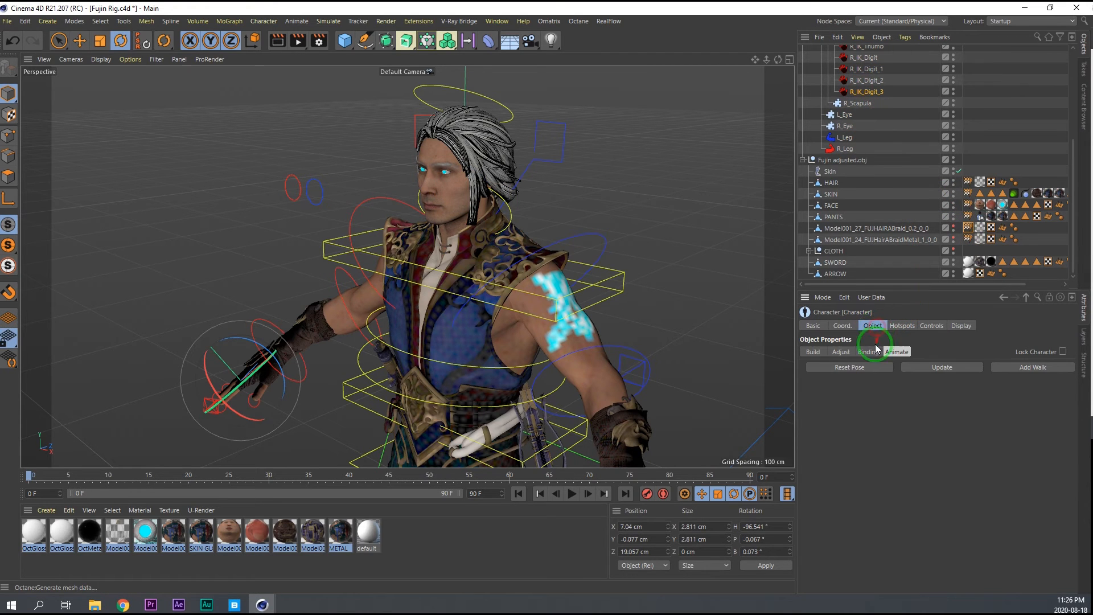
{"action": "left_click", "coordinate": [865, 352]}
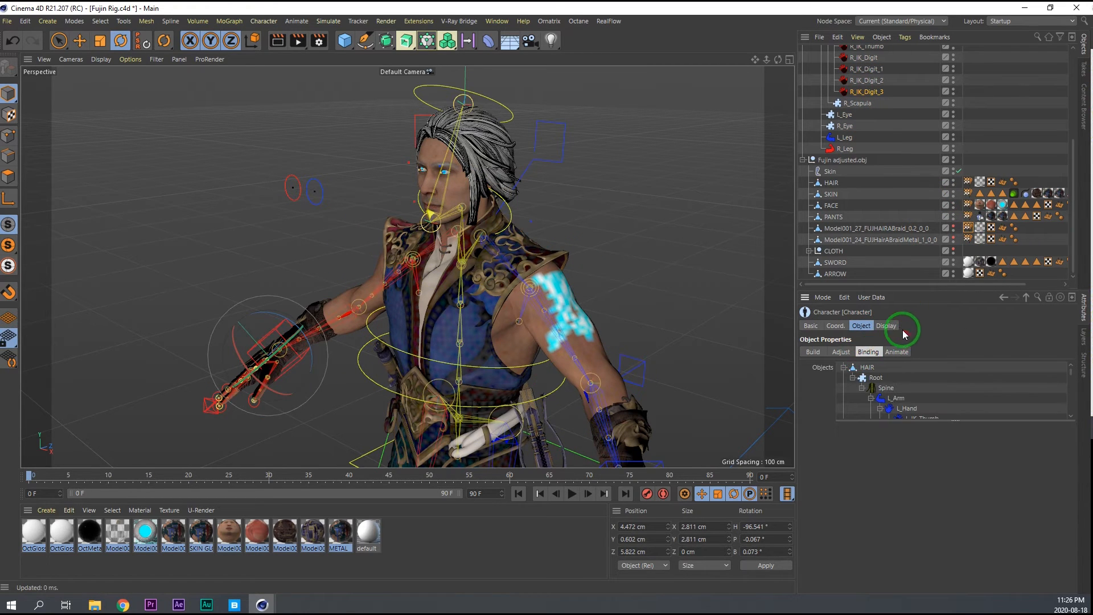
{"action": "left_click", "coordinate": [897, 352]}
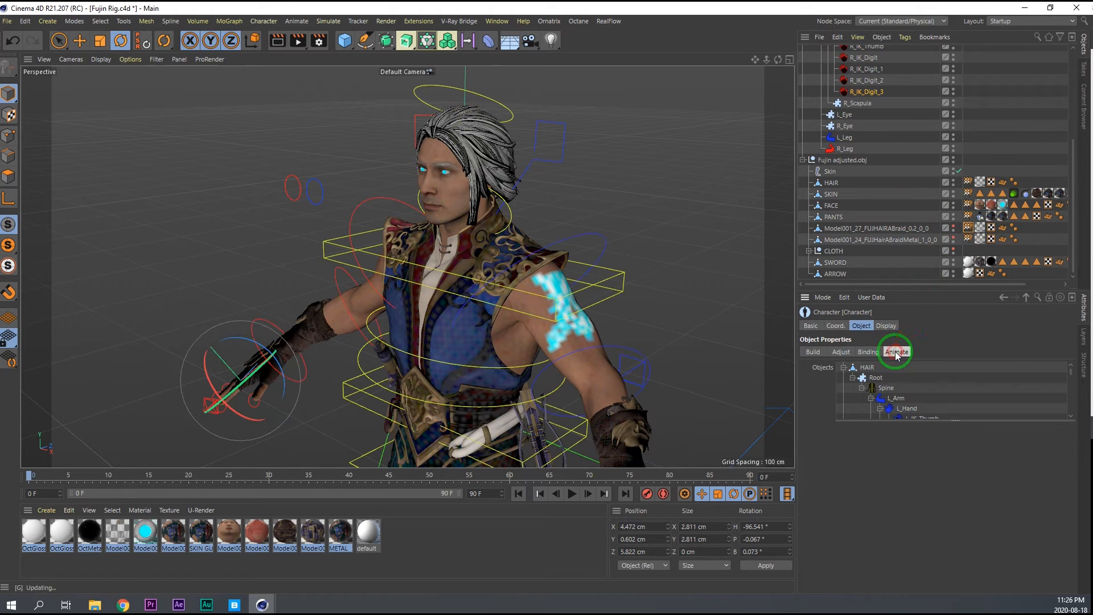
{"action": "left_click", "coordinate": [970, 228]}
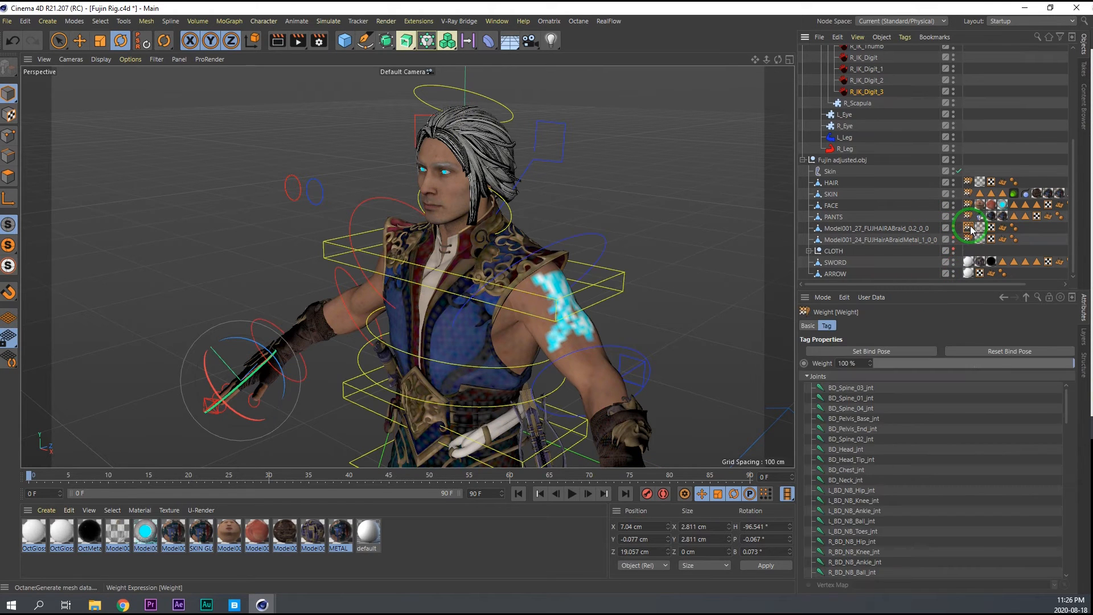
Delete the hair braid and metal braid objects, and save the project.
{"action": "left_click", "coordinate": [917, 228]}
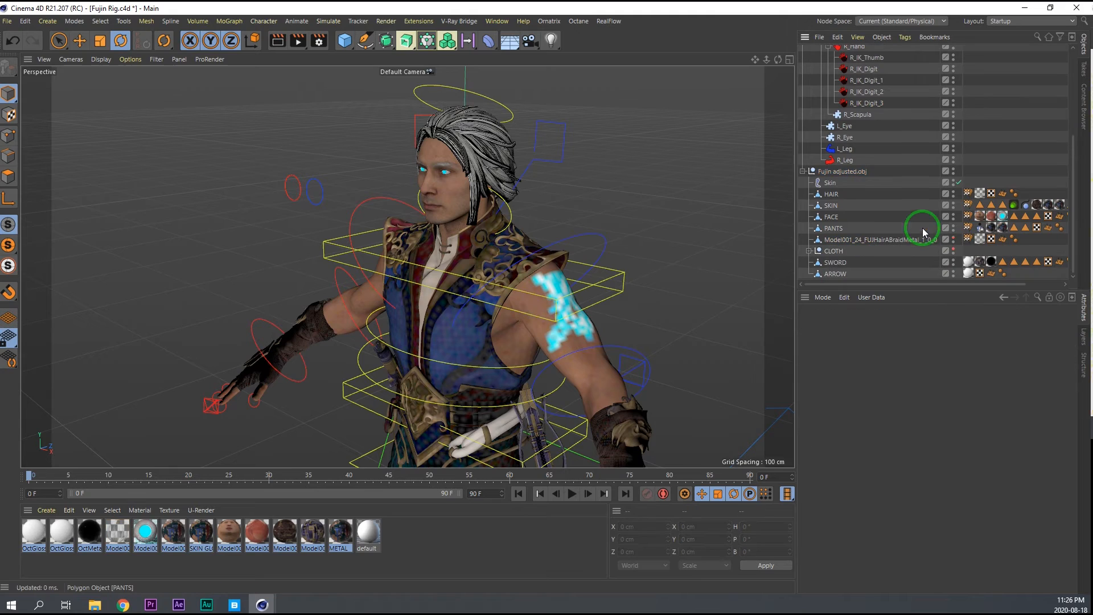
{"action": "left_click", "coordinate": [911, 239], "text": "ctrl"}
{"action": "key", "text": "Delete"}
{"action": "key", "text": "ctrl+s"}
Turn and tilt the Spine's Neck controller to test how the remaining hair follows the head.
{"action": "left_click_drag", "start_coordinate": [472, 224], "coordinate": [552, 237], "text": "alt"}
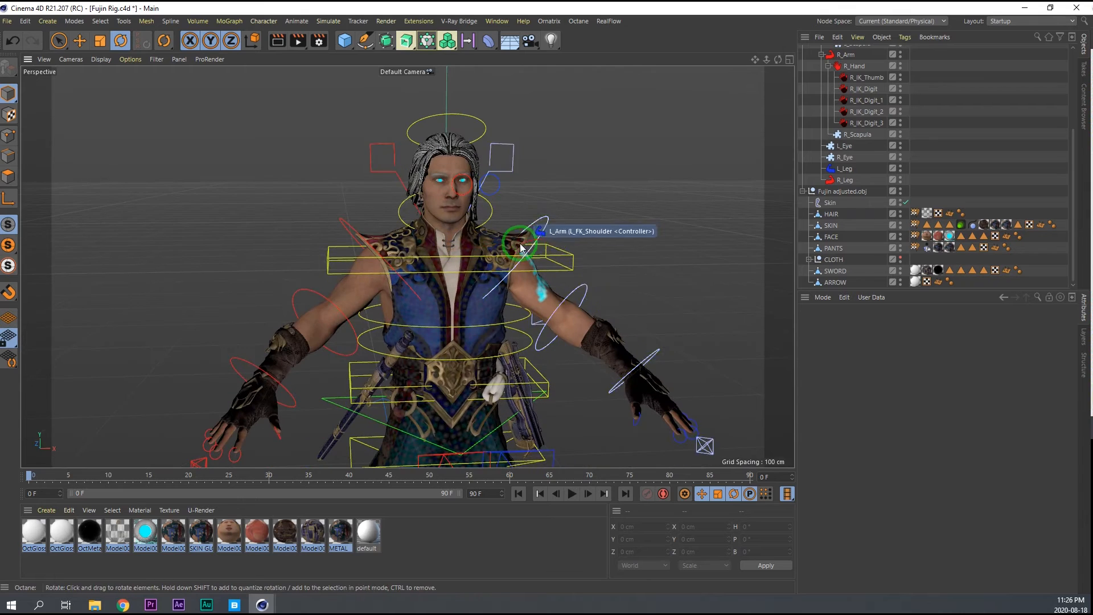
{"action": "scroll", "coordinate": [485, 243], "scroll_direction": "up", "scroll_amount": 5}
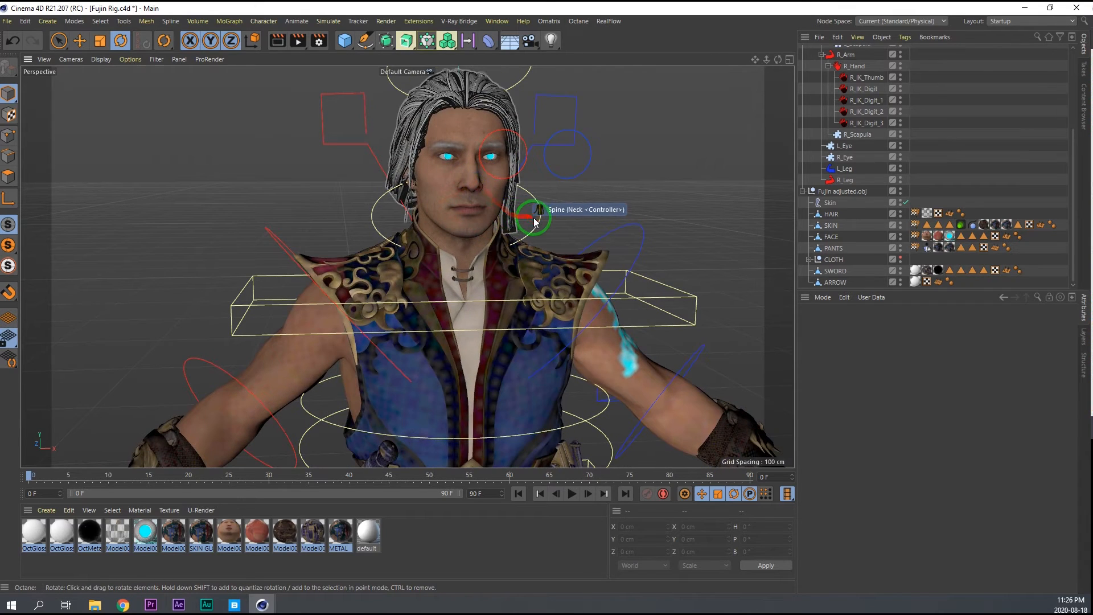
{"action": "left_click", "coordinate": [527, 218]}
{"action": "left_click_drag", "start_coordinate": [479, 237], "coordinate": [456, 234]}
{"action": "scroll", "coordinate": [425, 188], "scroll_direction": "up", "scroll_amount": 3}
{"action": "left_click_drag", "start_coordinate": [425, 188], "coordinate": [422, 195], "text": "alt"}
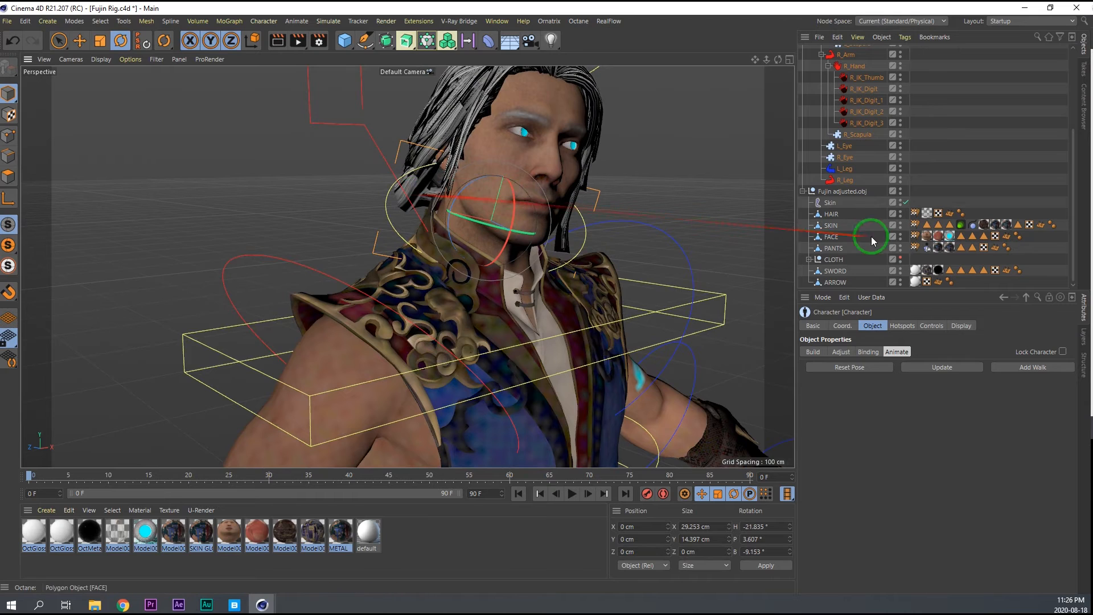
Load the HAIR weight tag in the Weight Manager and paint BD_Head_jnt weights onto the stray hair tips.
{"action": "double_click", "coordinate": [915, 213]}
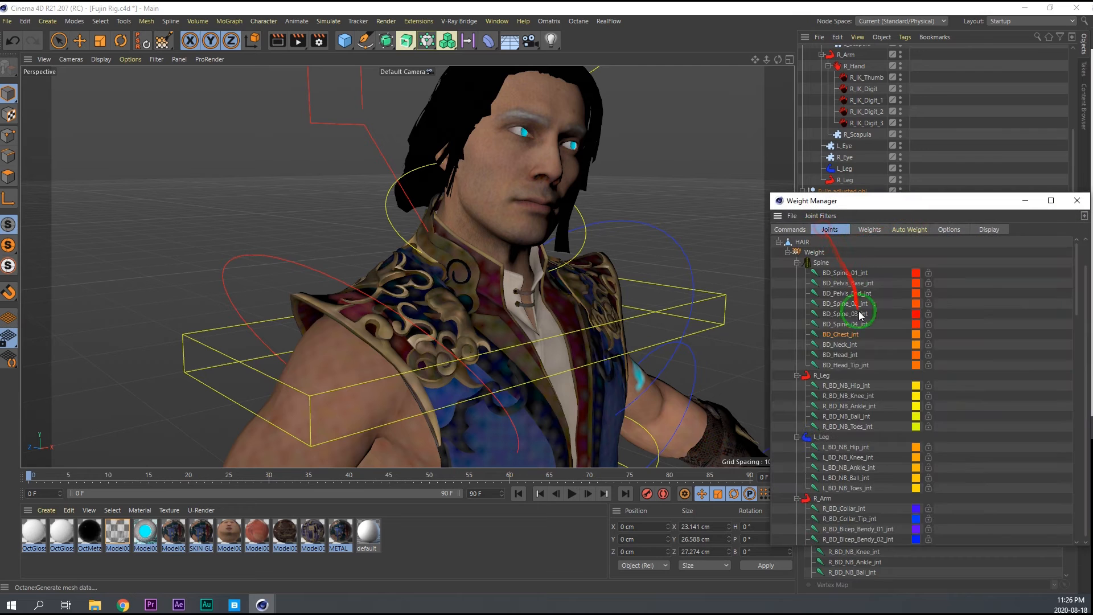
{"action": "left_click", "coordinate": [843, 354]}
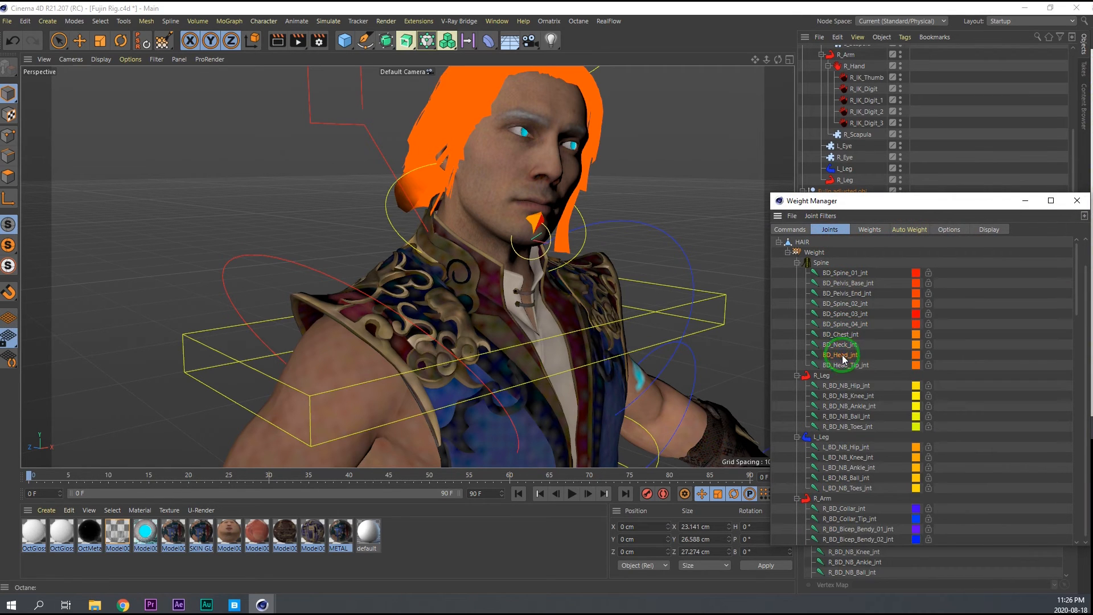
{"action": "left_click", "coordinate": [845, 365]}
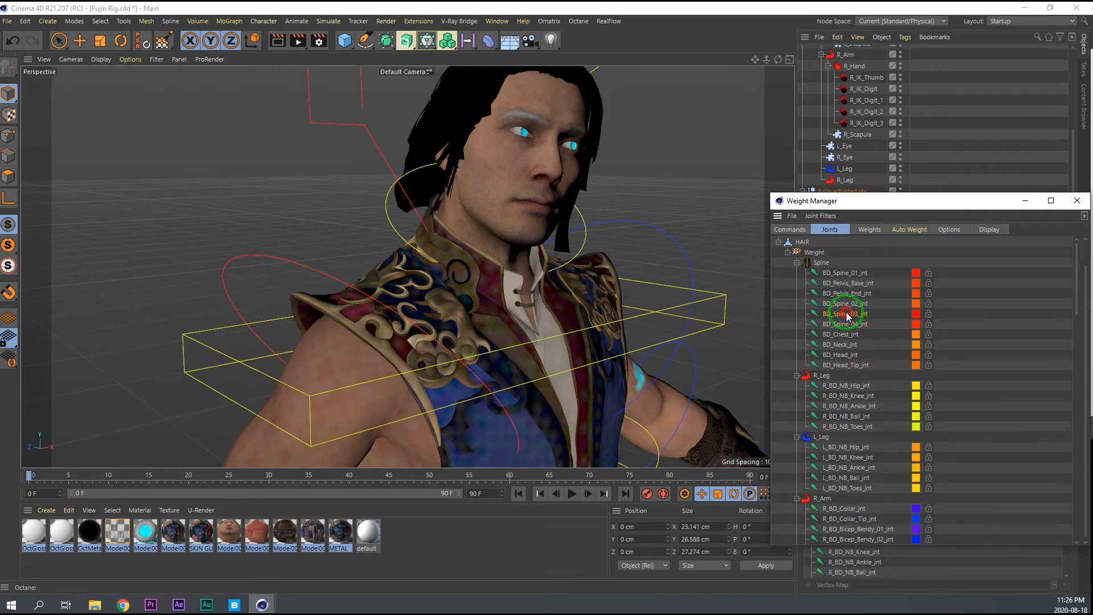
{"action": "left_click", "coordinate": [844, 355]}
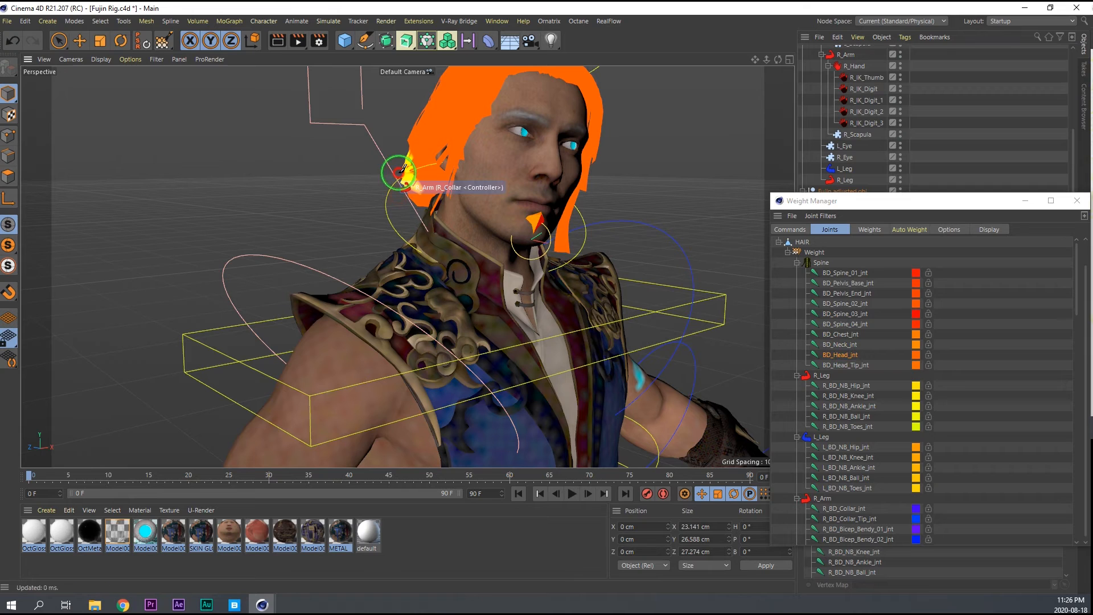
{"action": "left_click_drag", "start_coordinate": [515, 165], "coordinate": [373, 152], "text": "alt"}
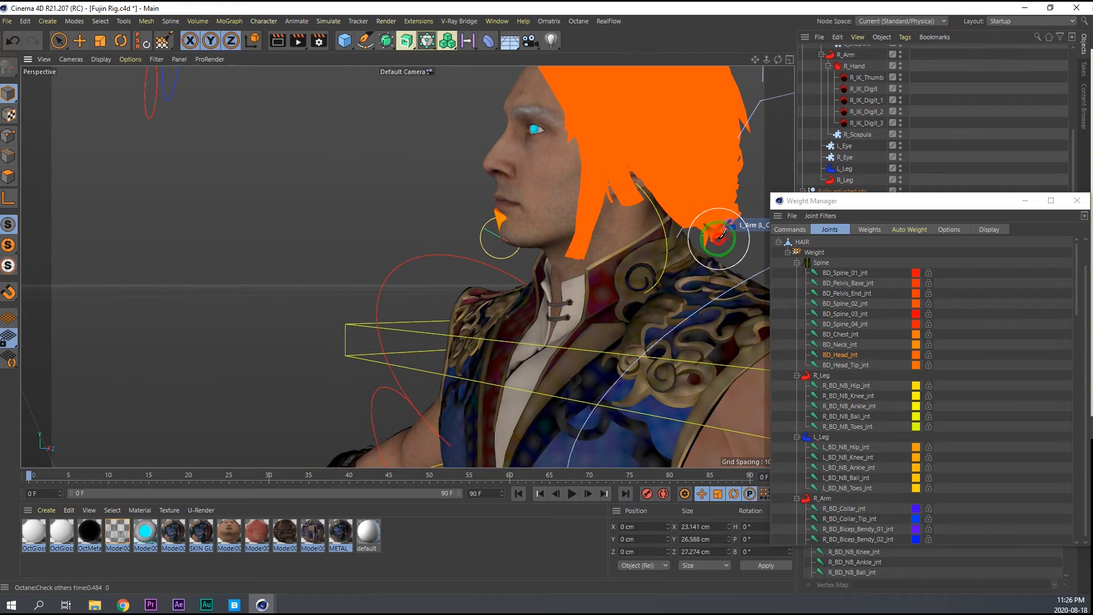
{"action": "left_click_drag", "start_coordinate": [730, 222], "coordinate": [725, 229]}
Close the Weight Manager and rotate the Spine's Neck controller to recheck the painted hair tips.
{"action": "key", "text": "e"}
{"action": "right_click_drag", "start_coordinate": [696, 251], "coordinate": [609, 274], "text": "alt"}
{"action": "left_click_drag", "start_coordinate": [610, 274], "coordinate": [746, 299], "text": "alt"}
{"action": "left_click", "coordinate": [1078, 201]}
{"action": "right_click_drag", "start_coordinate": [620, 252], "coordinate": [643, 247], "text": "alt"}
{"action": "mouse_move", "coordinate": [643, 247]}
{"action": "left_mouse_down", "text": "alt"}
{"action": "mouse_move", "coordinate": [688, 249]}
{"action": "mouse_move", "coordinate": [619, 271]}
{"action": "mouse_move", "coordinate": [644, 252]}
{"action": "mouse_move", "coordinate": [630, 273]}
{"action": "mouse_move", "coordinate": [661, 259]}
{"action": "mouse_move", "coordinate": [617, 263]}
{"action": "mouse_move", "coordinate": [651, 253]}
{"action": "left_mouse_up", "text": "alt"}
{"action": "left_click", "coordinate": [687, 249]}
{"action": "key", "text": "r"}
{"action": "left_click_drag", "start_coordinate": [611, 270], "coordinate": [643, 252]}
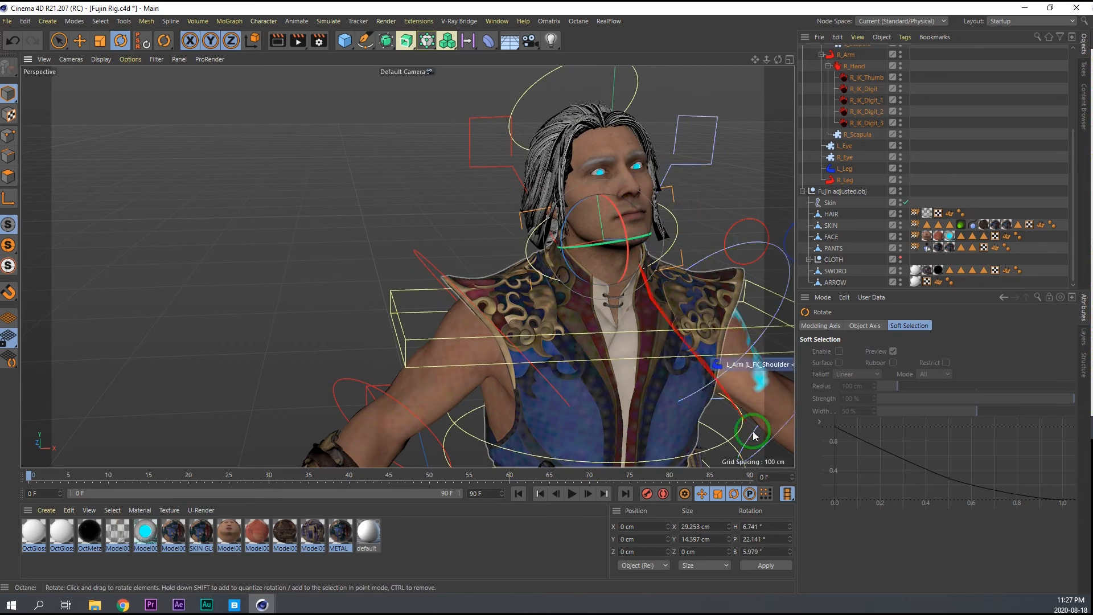
Reset the Neck controller's rotation to 0° on all axes and save the project.
{"action": "type", "text": "0"}
{"action": "key", "text": "Return"}
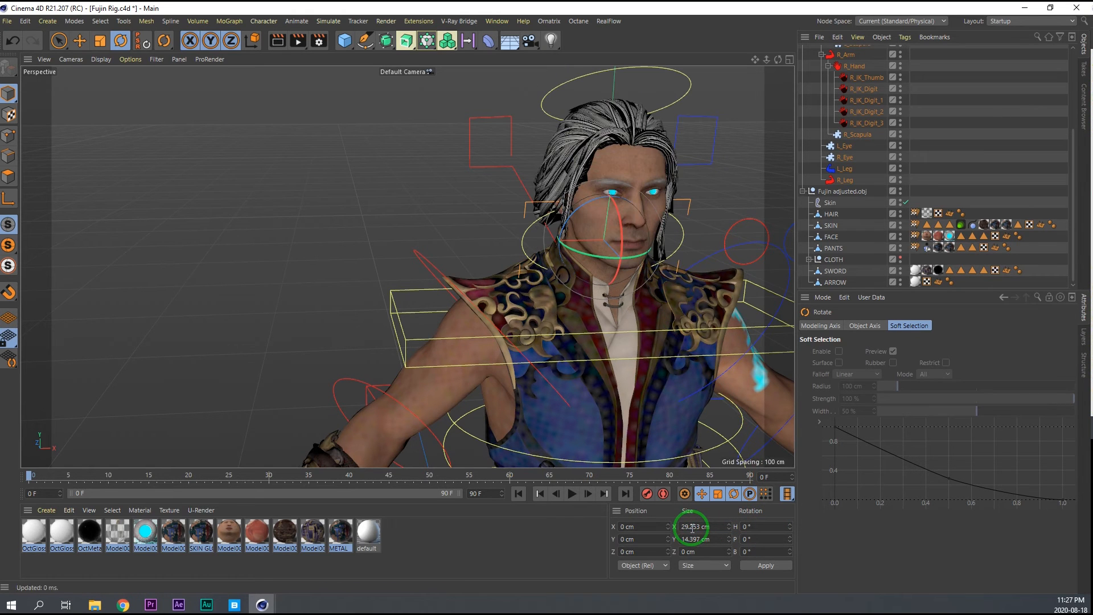
{"action": "right_click_drag", "start_coordinate": [521, 305], "coordinate": [510, 305], "text": "alt"}
{"action": "middle_click_drag", "start_coordinate": [518, 307], "coordinate": [432, 217], "text": "alt"}
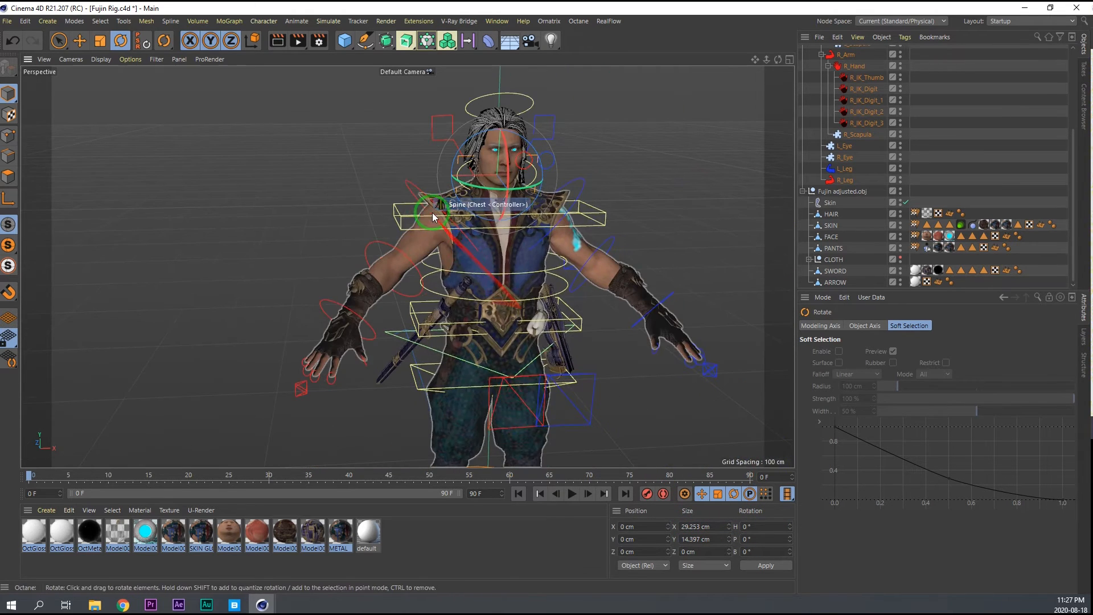
{"action": "key", "text": "ctrl+s"}
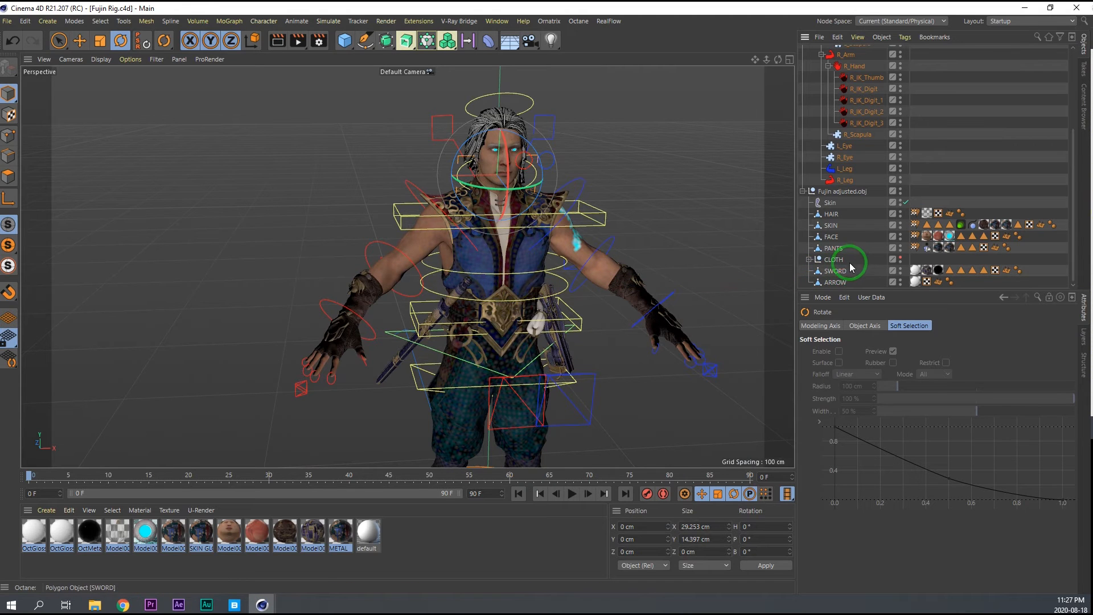
Make the CLOTH group visible and expand it down to the CLOTH mesh inside its Connect object.
{"action": "left_click", "coordinate": [901, 259]}
{"action": "middle_click_drag", "start_coordinate": [519, 319], "coordinate": [515, 234], "text": "alt"}
{"action": "left_click_drag", "start_coordinate": [516, 234], "coordinate": [468, 233], "text": "alt"}
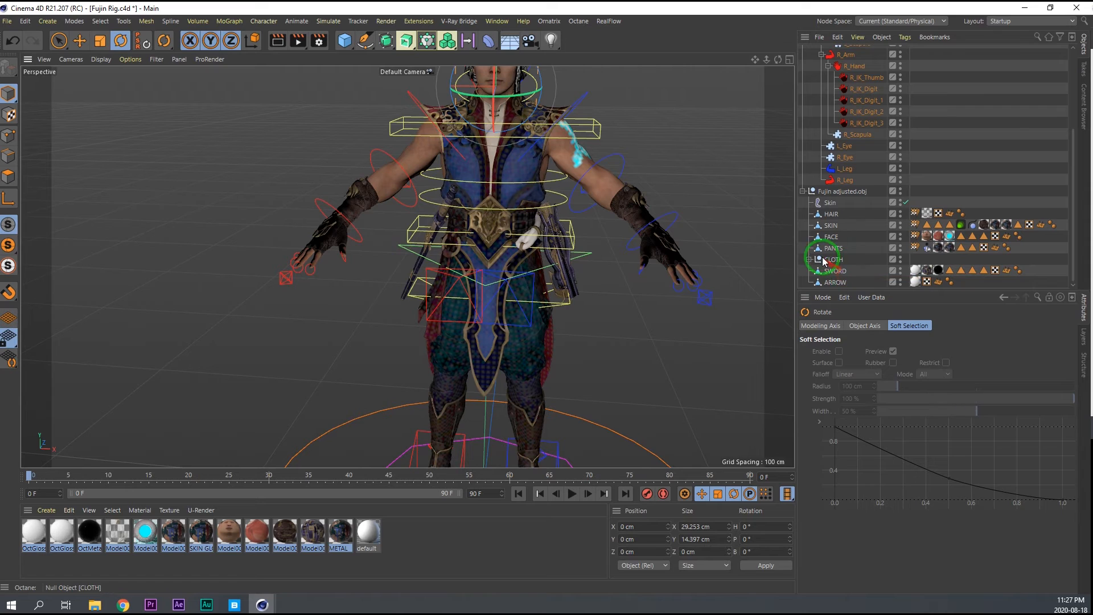
{"action": "left_click", "coordinate": [823, 261]}
{"action": "left_click", "coordinate": [809, 260]}
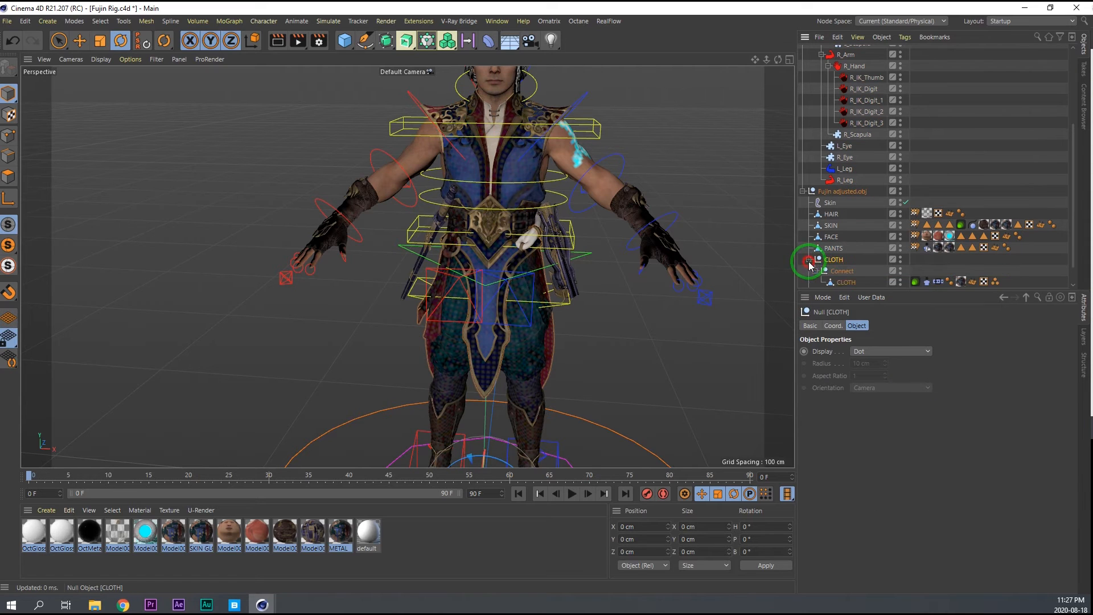
{"action": "left_click", "coordinate": [815, 271]}
{"action": "scroll", "coordinate": [846, 270], "scroll_direction": "up", "scroll_amount": 1}
{"action": "scroll", "coordinate": [849, 270], "scroll_direction": "down", "scroll_amount": 2}
Assign PANTS as the Belt on object in the Cloth Belt tag of the CLOTH mesh.
{"action": "left_click", "coordinate": [928, 260]}
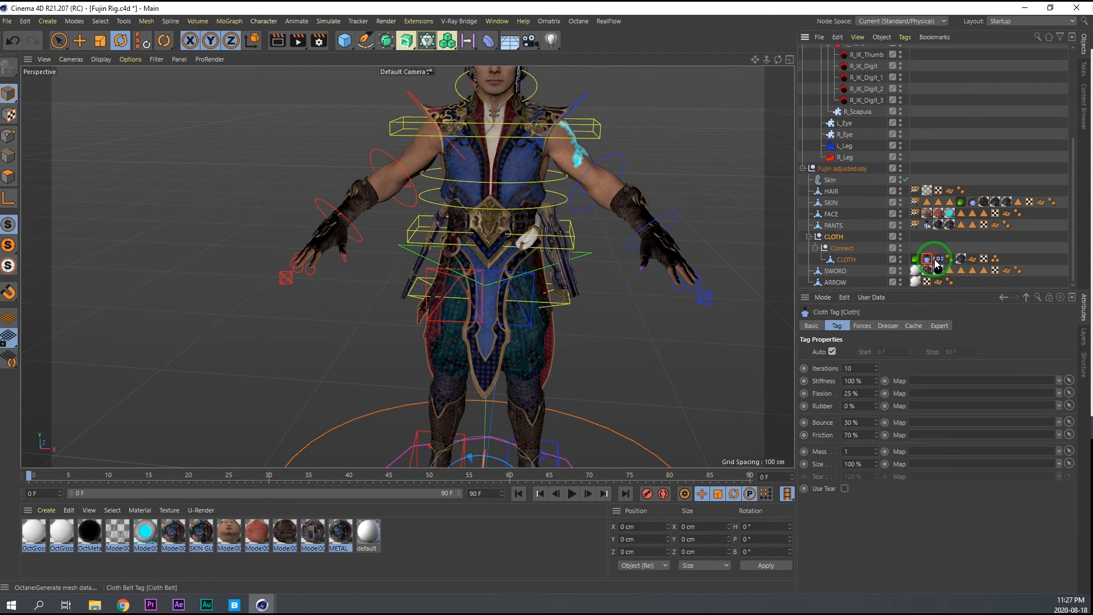
{"action": "left_click_drag", "start_coordinate": [939, 263], "coordinate": [892, 345]}
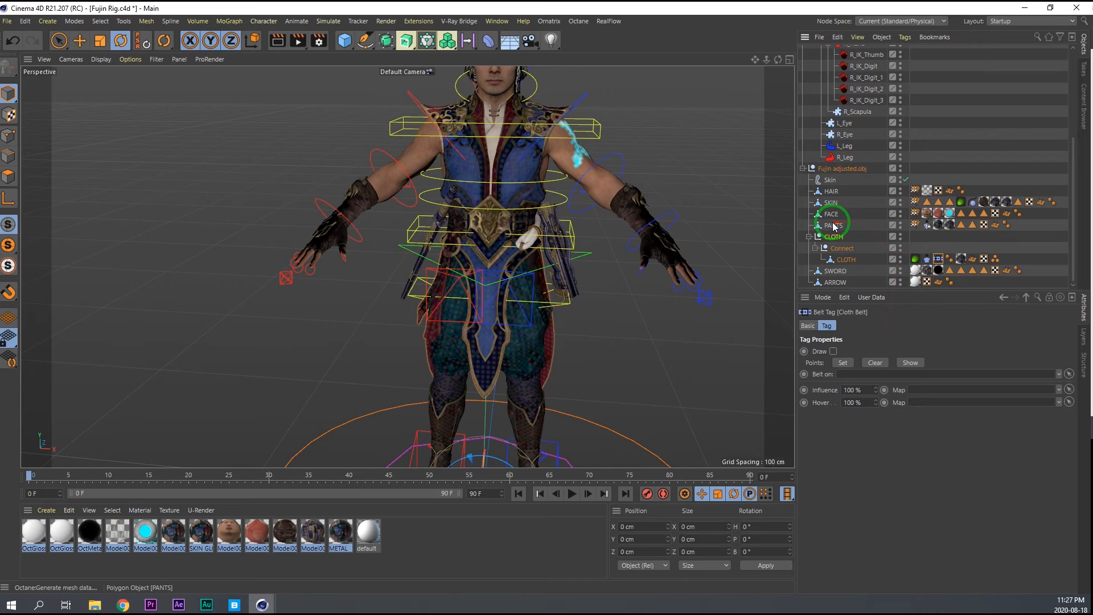
{"action": "left_click_drag", "start_coordinate": [834, 231], "coordinate": [869, 284]}
{"action": "left_click_drag", "start_coordinate": [861, 377], "coordinate": [861, 376]}
Restore the CLOTH mesh's stored waist point selection and set those points in the Cloth Belt tag.
{"action": "double_click", "coordinate": [995, 261]}
{"action": "left_click_drag", "start_coordinate": [920, 267], "coordinate": [832, 364]}
{"action": "left_click", "coordinate": [939, 260]}
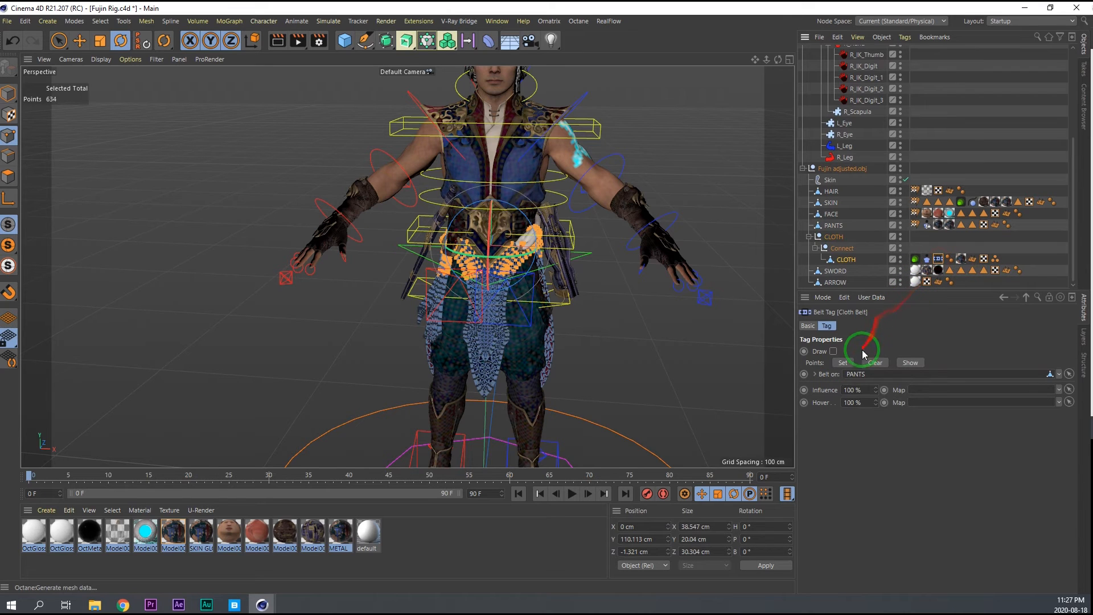
{"action": "left_click", "coordinate": [834, 352]}
{"action": "left_click", "coordinate": [834, 352]}
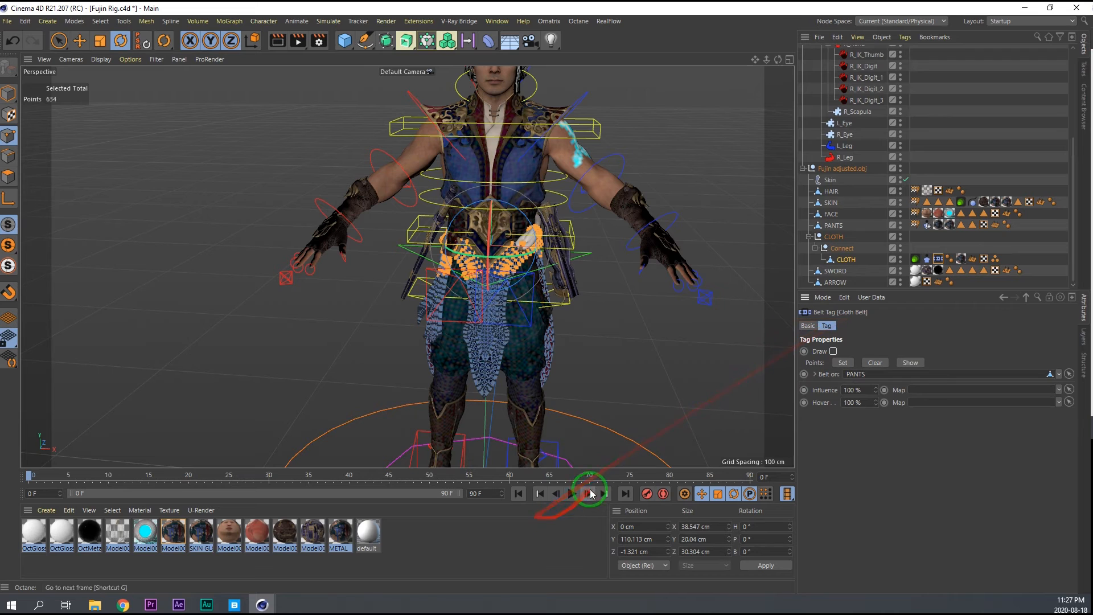
Play the cloth simulation in Model mode to test the belt attachment, and stop playback.
{"action": "left_click", "coordinate": [573, 493]}
{"action": "left_click", "coordinate": [8, 96]}
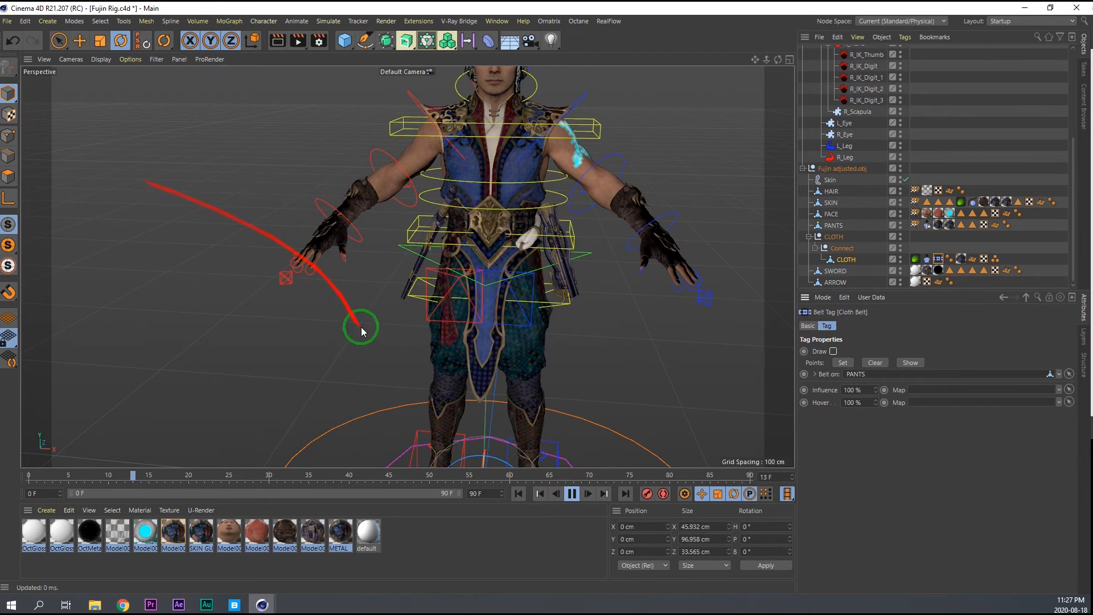
{"action": "left_click", "coordinate": [571, 493]}
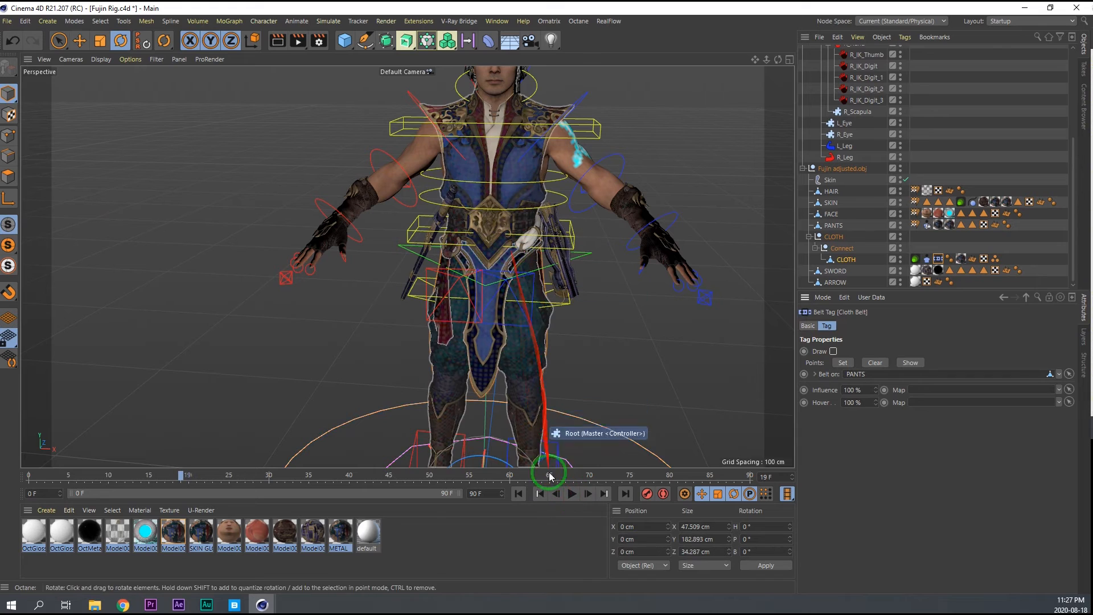
Replay the cloth simulation up to about frame 40, stop it, and inspect the cloth from the side and front.
{"action": "left_click", "coordinate": [571, 494]}
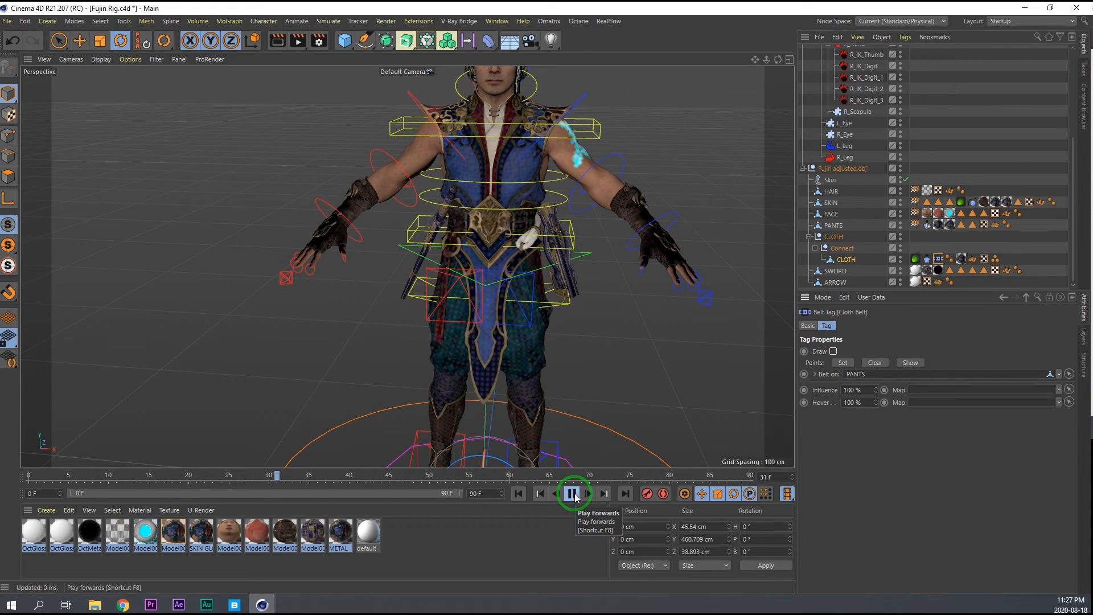
{"action": "left_click", "coordinate": [572, 494]}
{"action": "left_click_drag", "start_coordinate": [508, 263], "coordinate": [217, 226], "text": "alt"}
{"action": "left_click_drag", "start_coordinate": [526, 278], "coordinate": [605, 268], "text": "alt"}
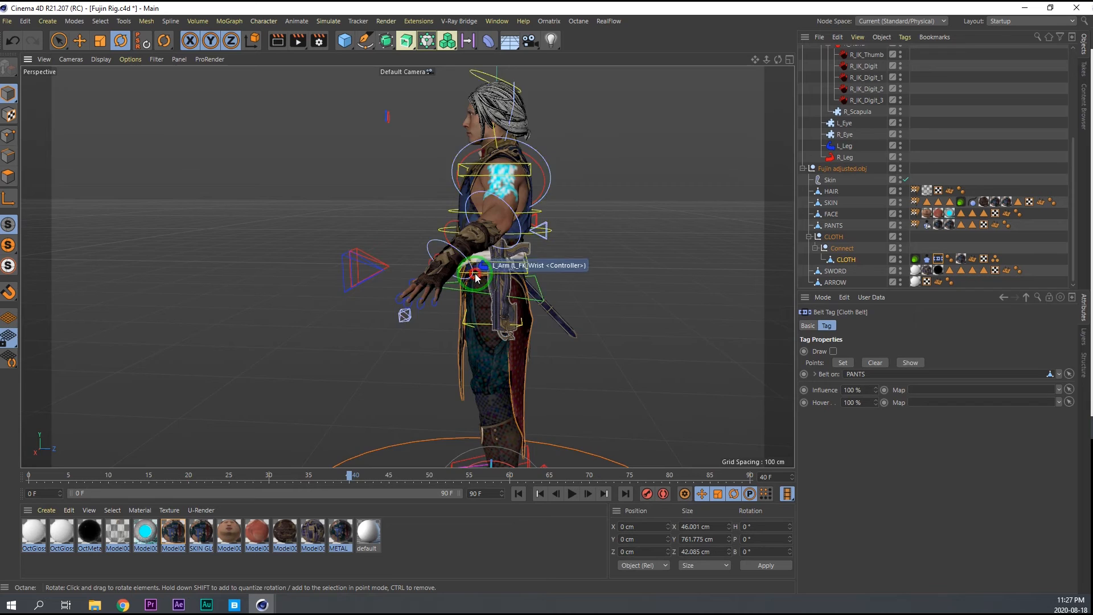
{"action": "left_click_drag", "start_coordinate": [478, 272], "coordinate": [622, 279], "text": "alt"}
{"action": "left_click_drag", "start_coordinate": [438, 246], "coordinate": [492, 249], "text": "alt"}
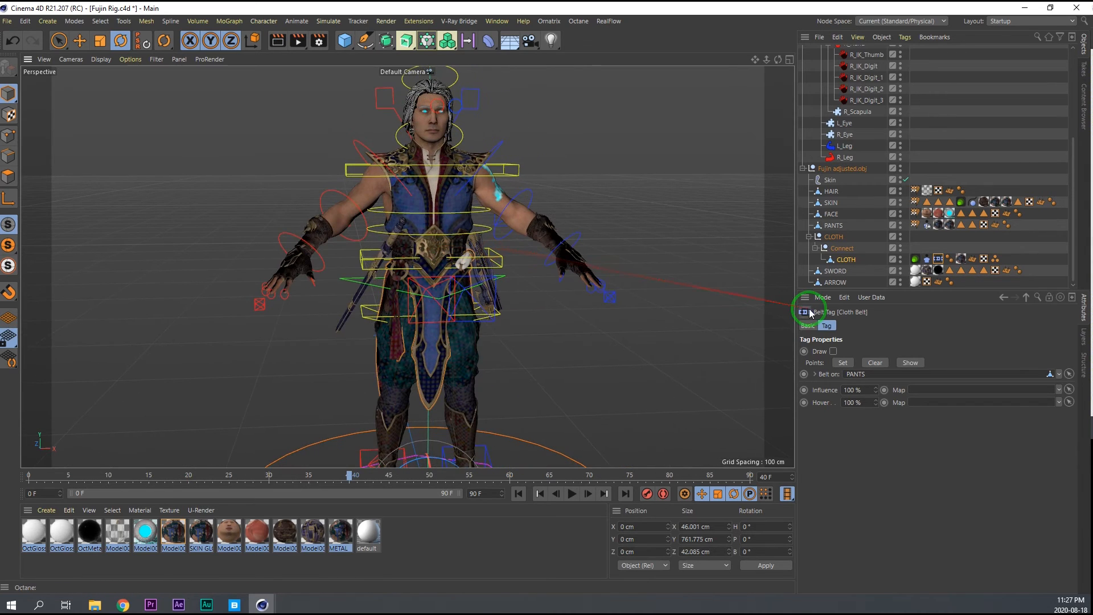
{"action": "scroll", "coordinate": [456, 177], "scroll_direction": "up", "scroll_amount": 3}
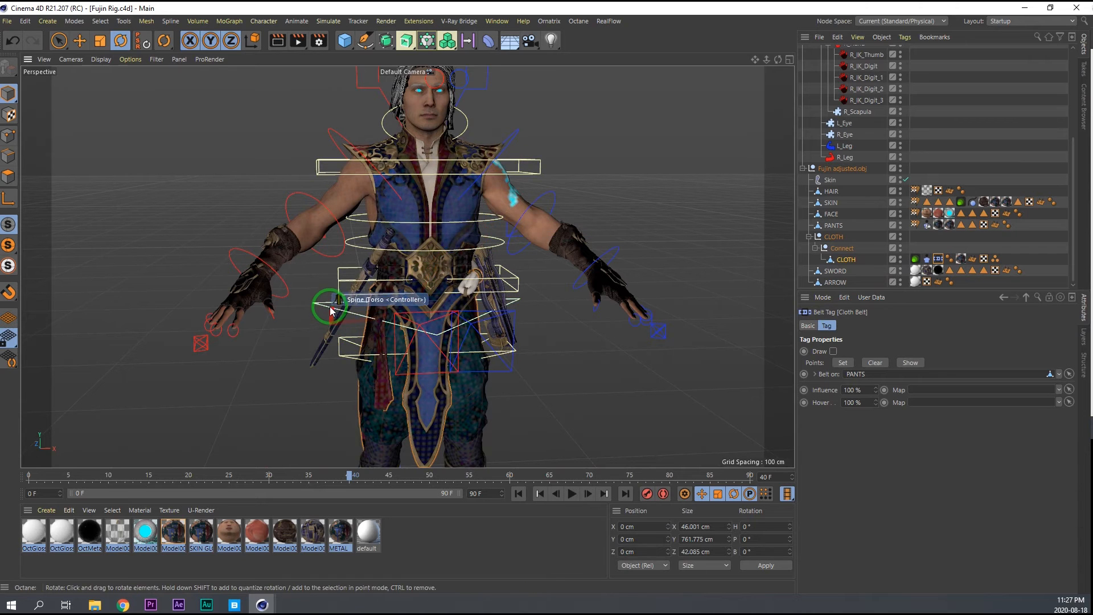
Disable the Cloth tag of the CLOTH mesh and hide the mesh.
{"action": "left_click", "coordinate": [927, 259]}
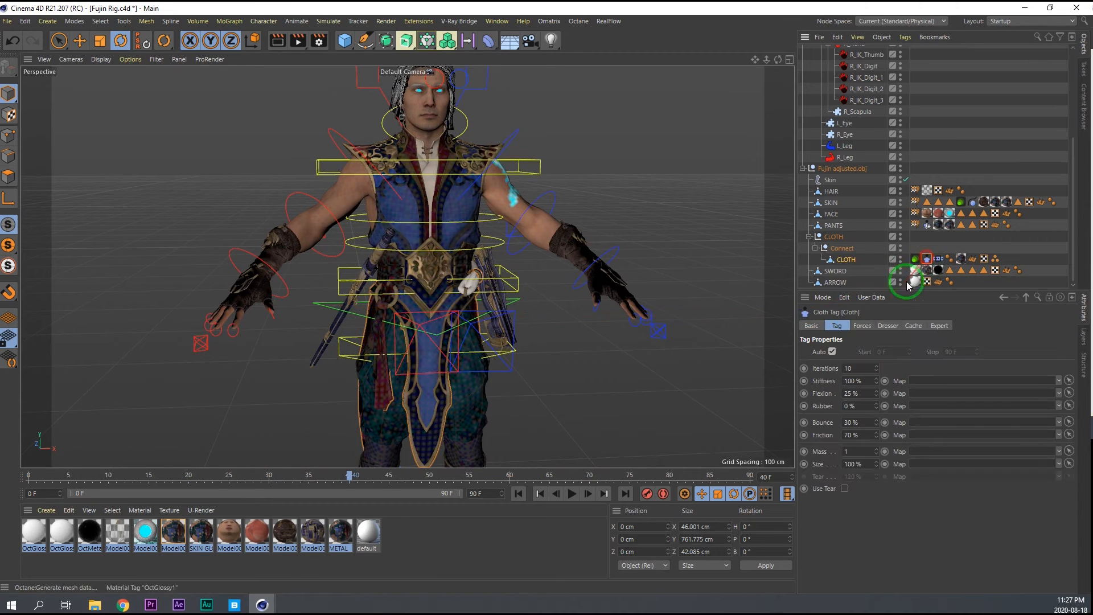
{"action": "left_click", "coordinate": [813, 326]}
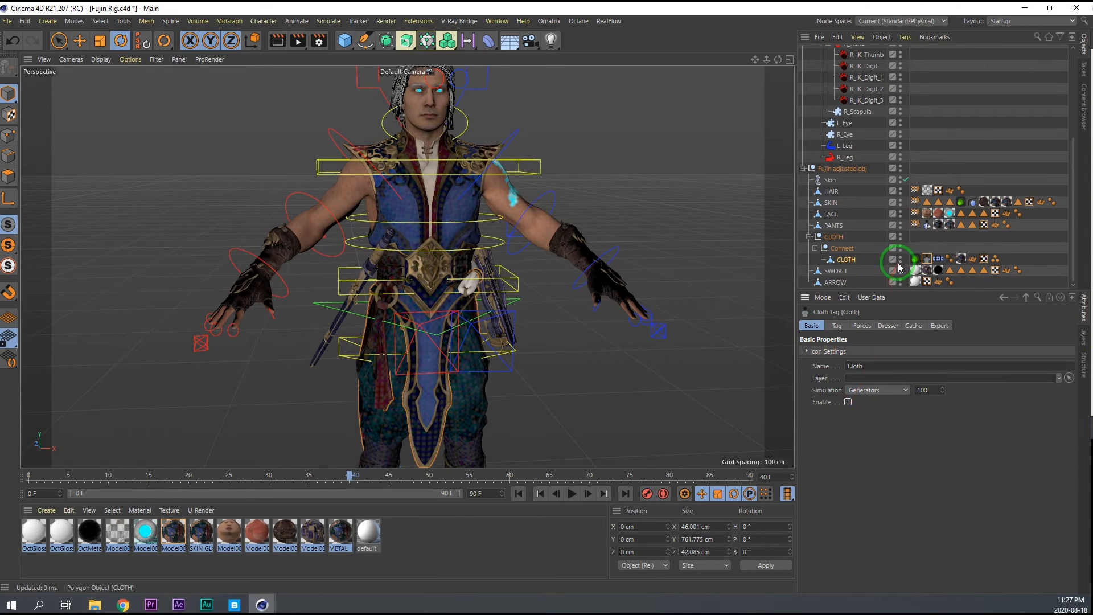
{"action": "left_click", "coordinate": [430, 274]}
Test-rotate the Torso controller to check how the weapons behave, and undo the rotation.
{"action": "left_click", "coordinate": [327, 308]}
{"action": "key", "text": "r"}
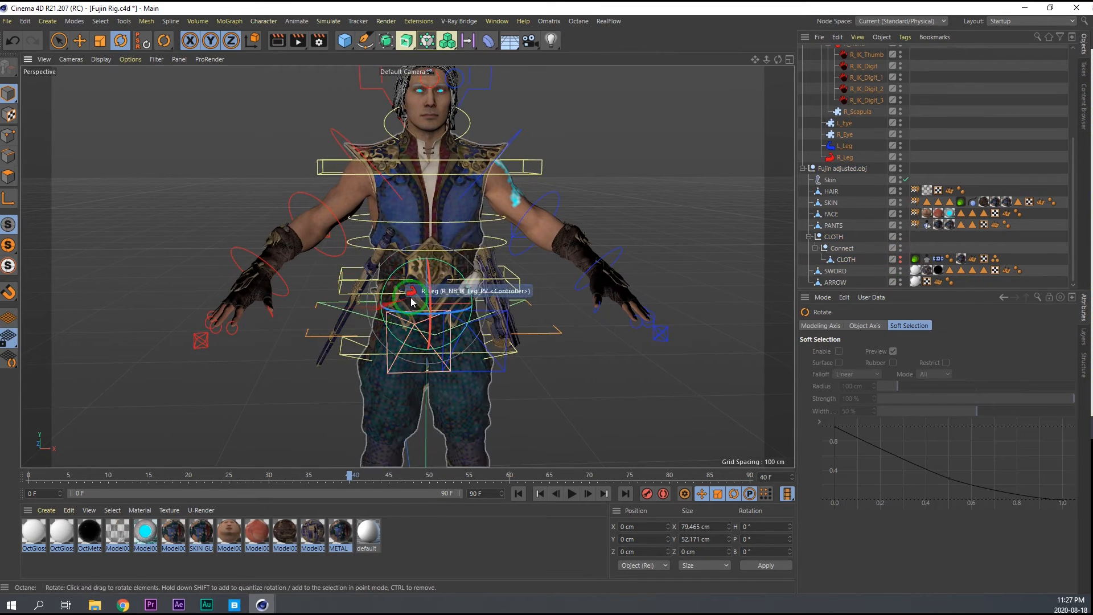
{"action": "mouse_move", "coordinate": [428, 292]}
{"action": "left_mouse_down"}
{"action": "mouse_move", "coordinate": [421, 324]}
{"action": "mouse_move", "coordinate": [429, 298]}
{"action": "mouse_move", "coordinate": [416, 291]}
{"action": "left_mouse_up"}
{"action": "key", "text": "ctrl+z"}
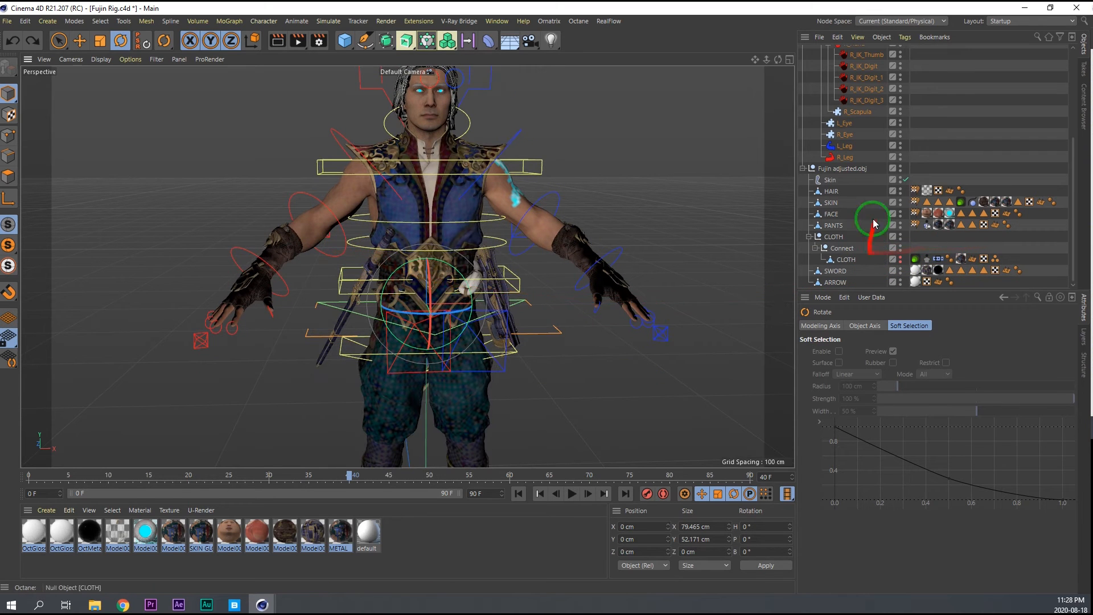
Group the SWORD and ARROW objects under a null named WEAPONS.
{"action": "left_click", "coordinate": [840, 273]}
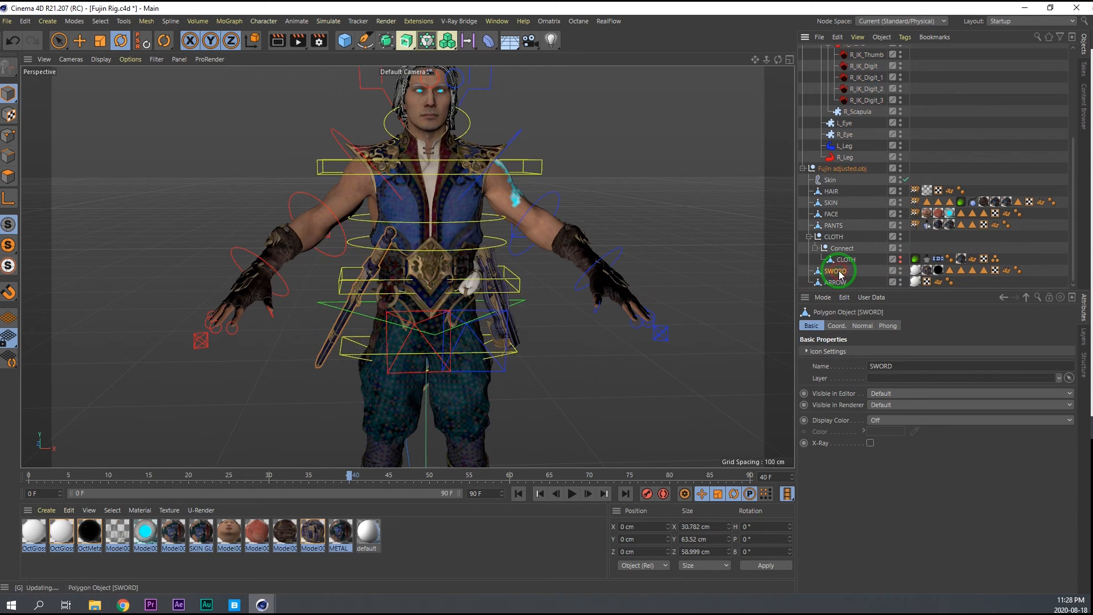
{"action": "mouse_move", "coordinate": [851, 273]}
{"action": "left_mouse_down"}
{"action": "mouse_move", "coordinate": [829, 283]}
{"action": "mouse_move", "coordinate": [837, 290]}
{"action": "left_mouse_up"}
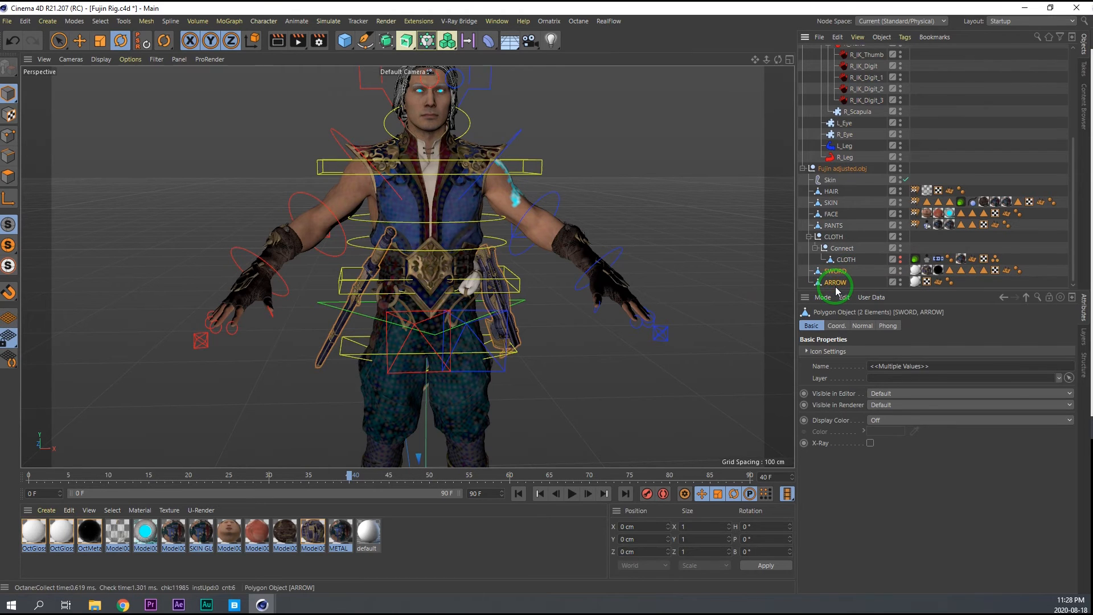
{"action": "key", "text": "alt+g"}
{"action": "double_click", "coordinate": [830, 283]}
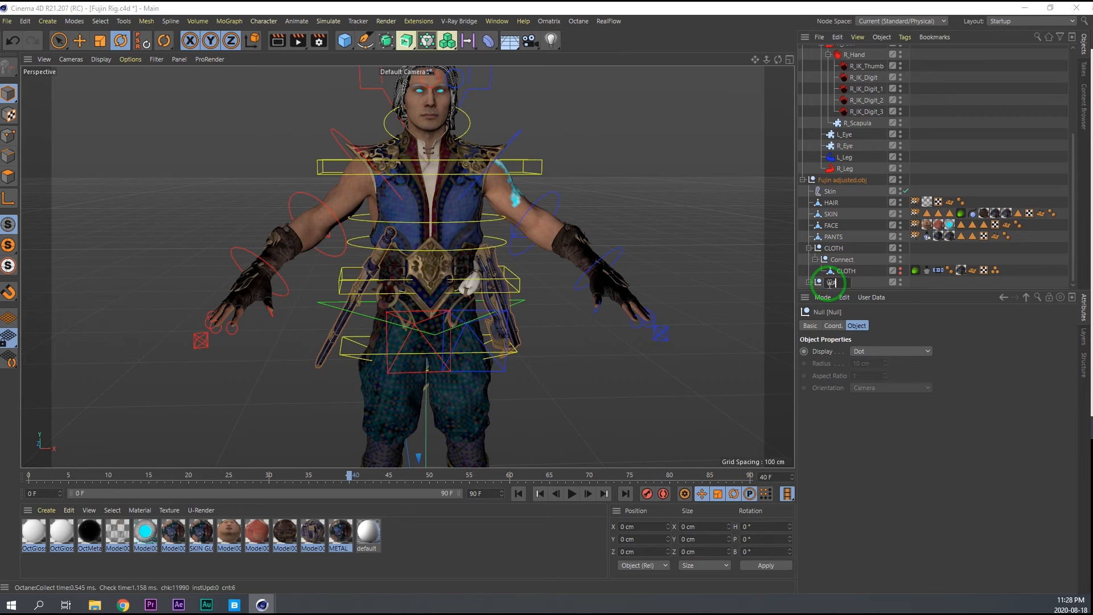
{"action": "type", "text": "WEAPONS"}
{"action": "key", "text": "Return"}
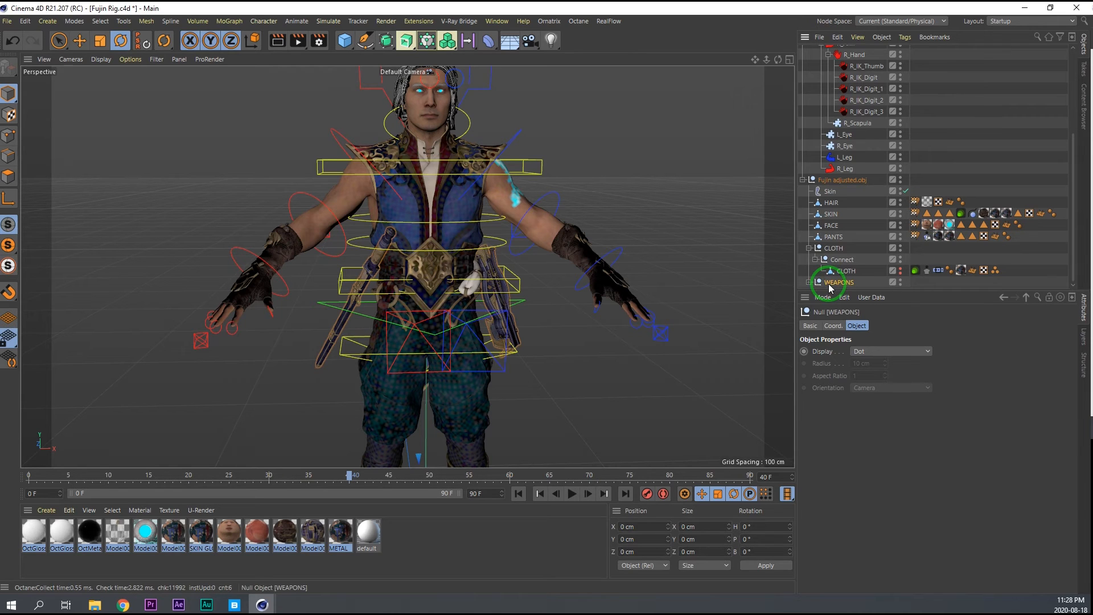
Add a Constraint tag to the SWORD object, enable its Parent constraint and show the Parent settings.
{"action": "scroll", "coordinate": [838, 258], "scroll_direction": "down", "scroll_amount": 2}
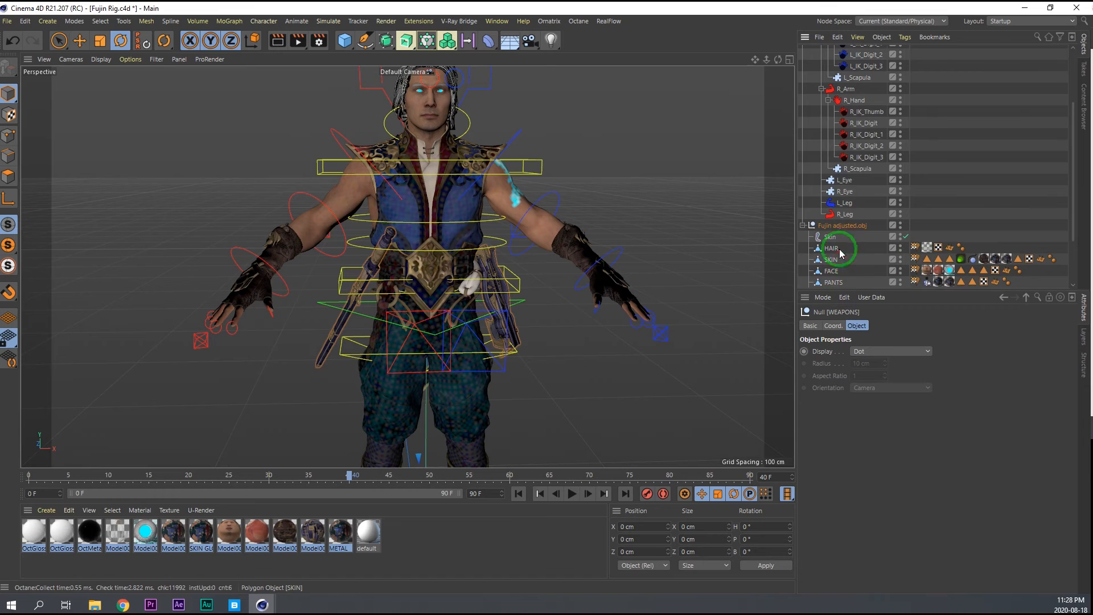
{"action": "left_click", "coordinate": [844, 272]}
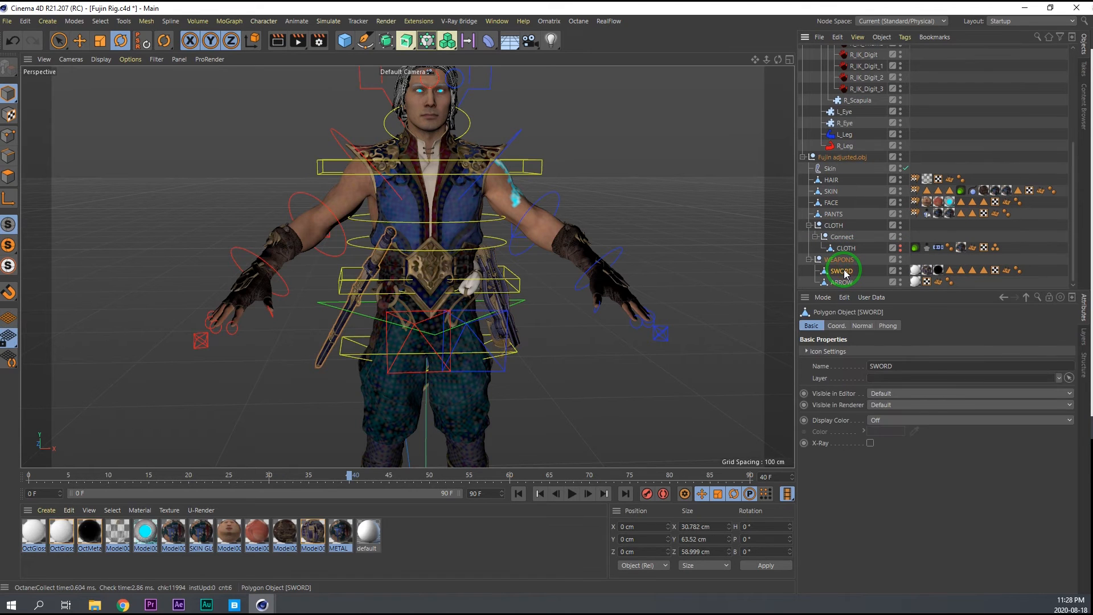
{"action": "key", "text": "shift+c"}
{"action": "type", "text": "CONSTRA"}
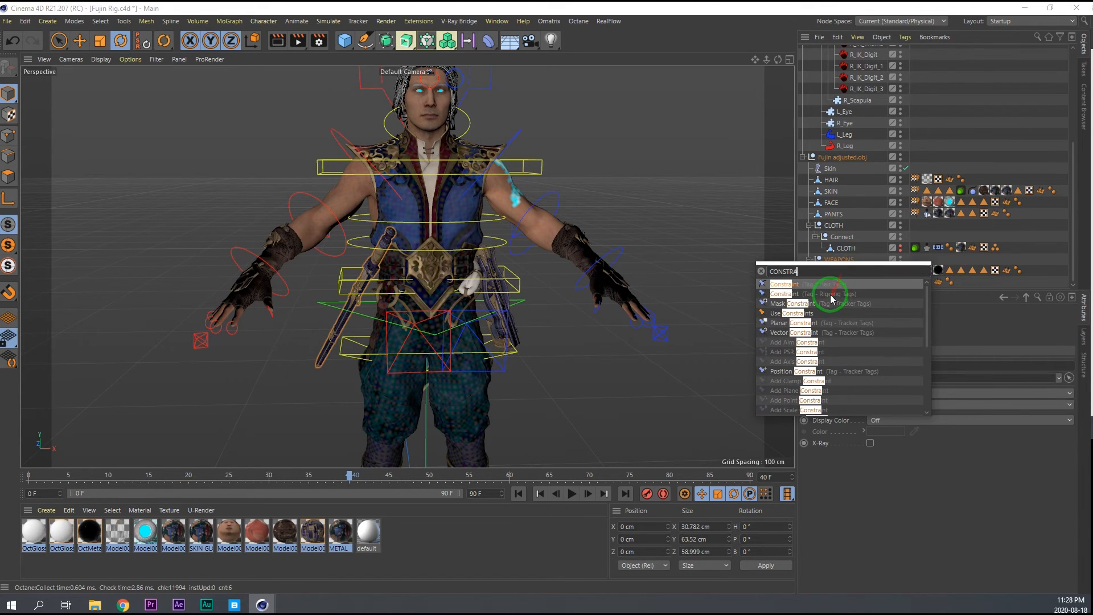
{"action": "left_click", "coordinate": [832, 294]}
{"action": "left_click", "coordinate": [913, 415]}
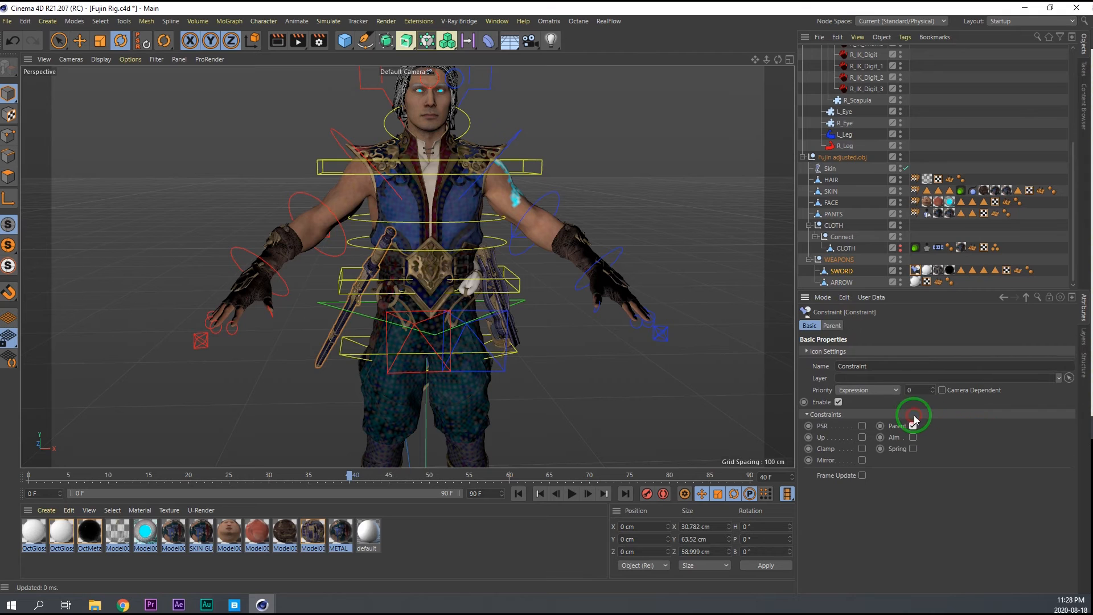
{"action": "left_click", "coordinate": [832, 326]}
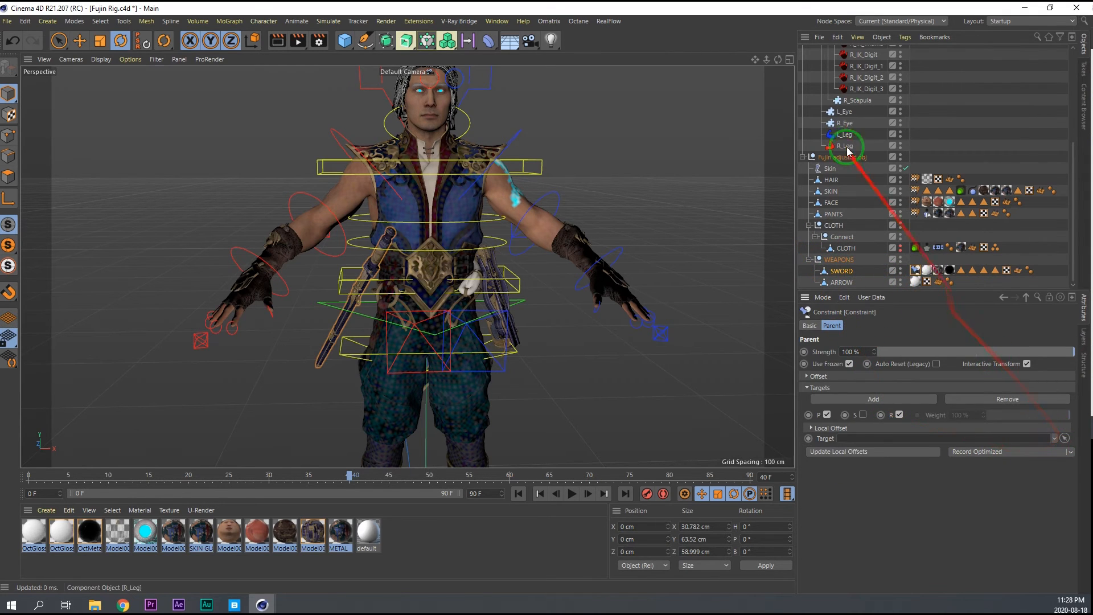
Set the Character's Object Manager display to Controllers and collapse the L_IK_Leg_nb_con+ branch.
{"action": "left_click", "coordinate": [865, 78]}
{"action": "left_click", "coordinate": [931, 326]}
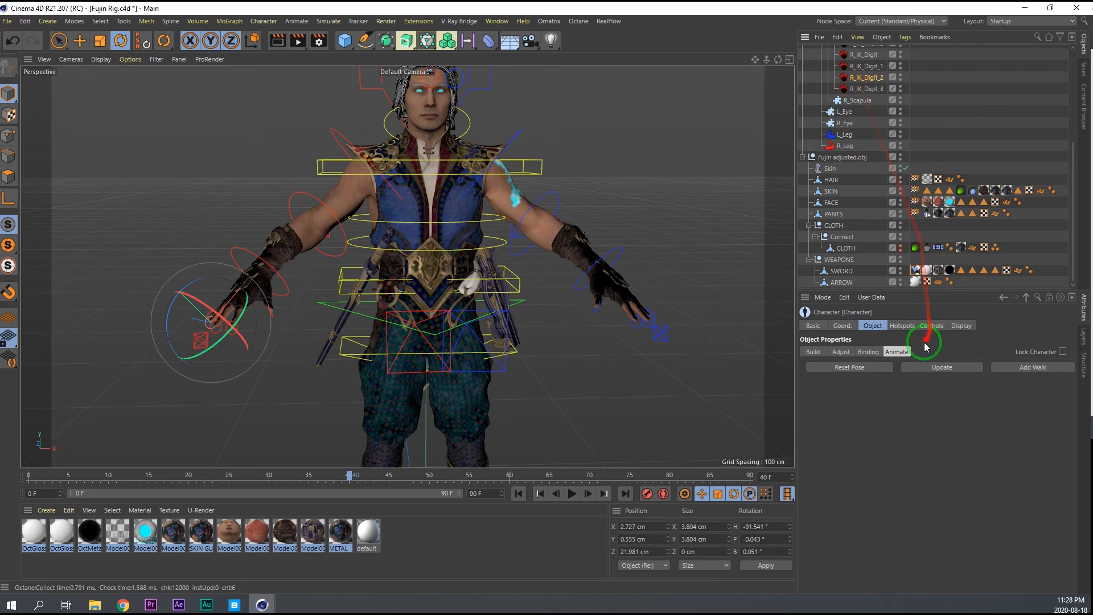
{"action": "left_click", "coordinate": [957, 326]}
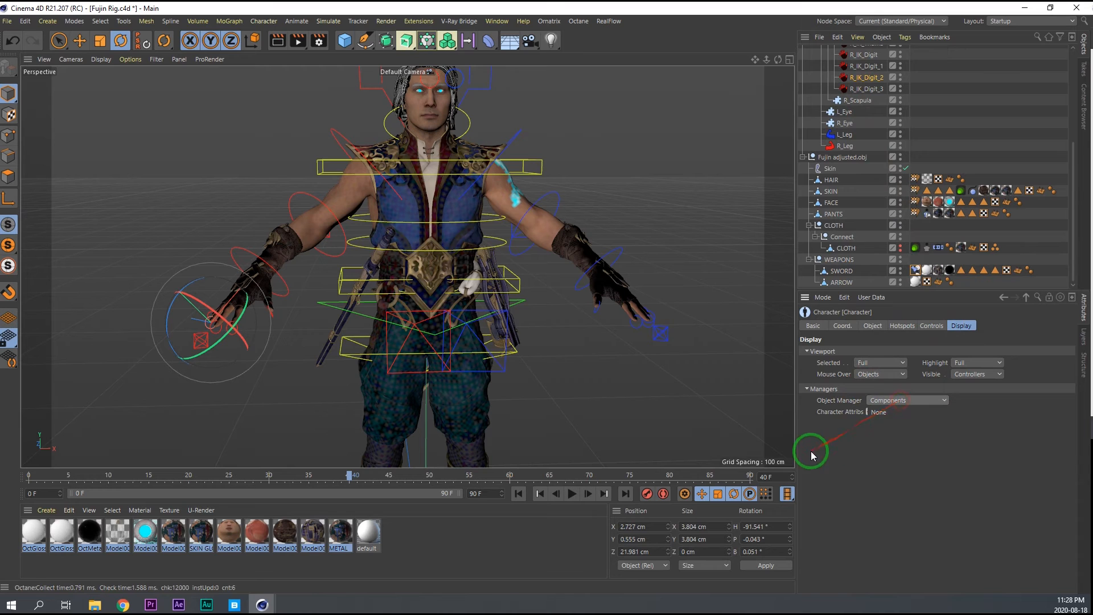
{"action": "left_click", "coordinate": [899, 453]}
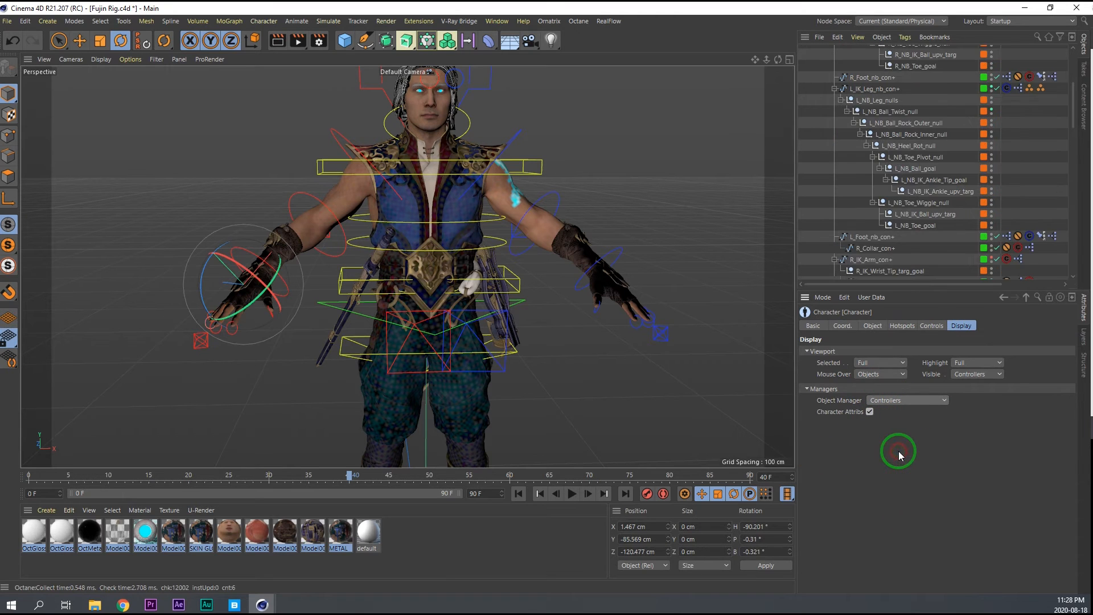
{"action": "left_click", "coordinate": [833, 90]}
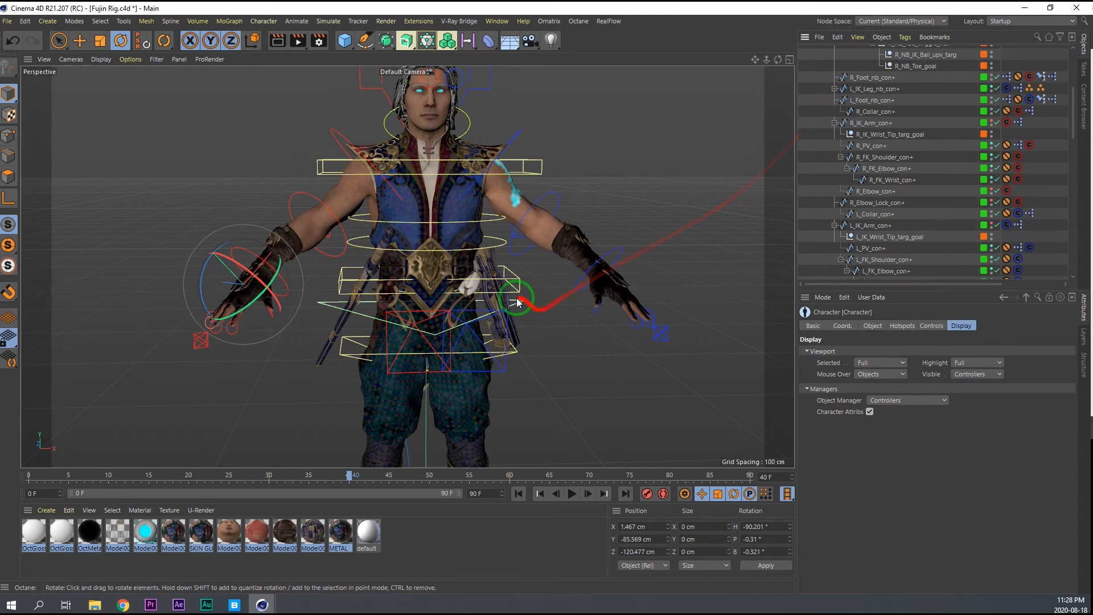
Assign the Torso_con+ controller as the target of the SWORD's Parent constraint.
{"action": "left_click", "coordinate": [452, 326]}
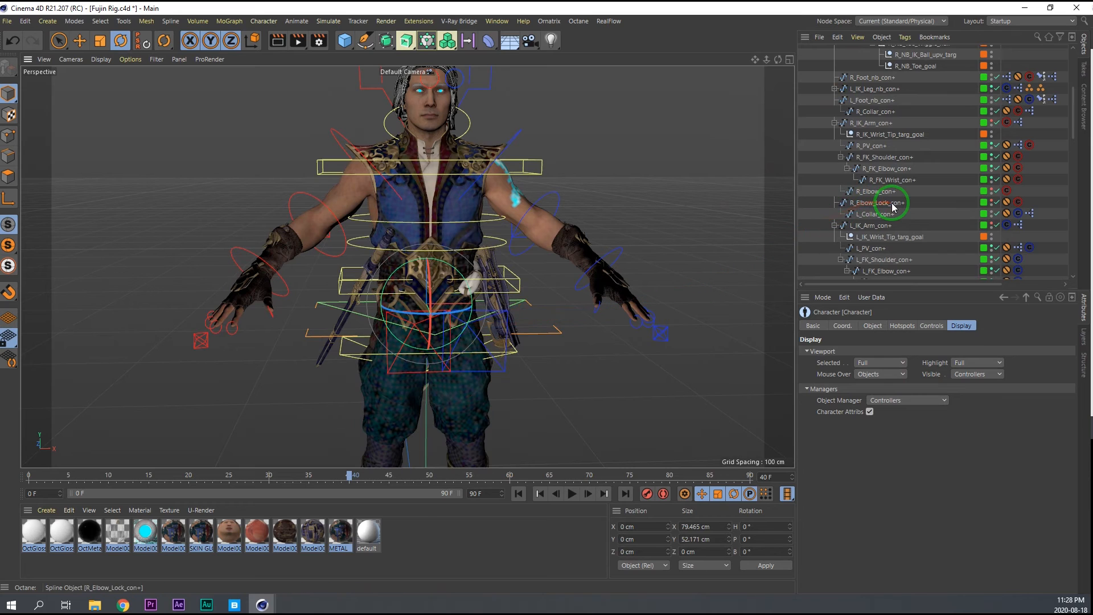
{"action": "scroll", "coordinate": [889, 223], "scroll_direction": "down", "scroll_amount": 6}
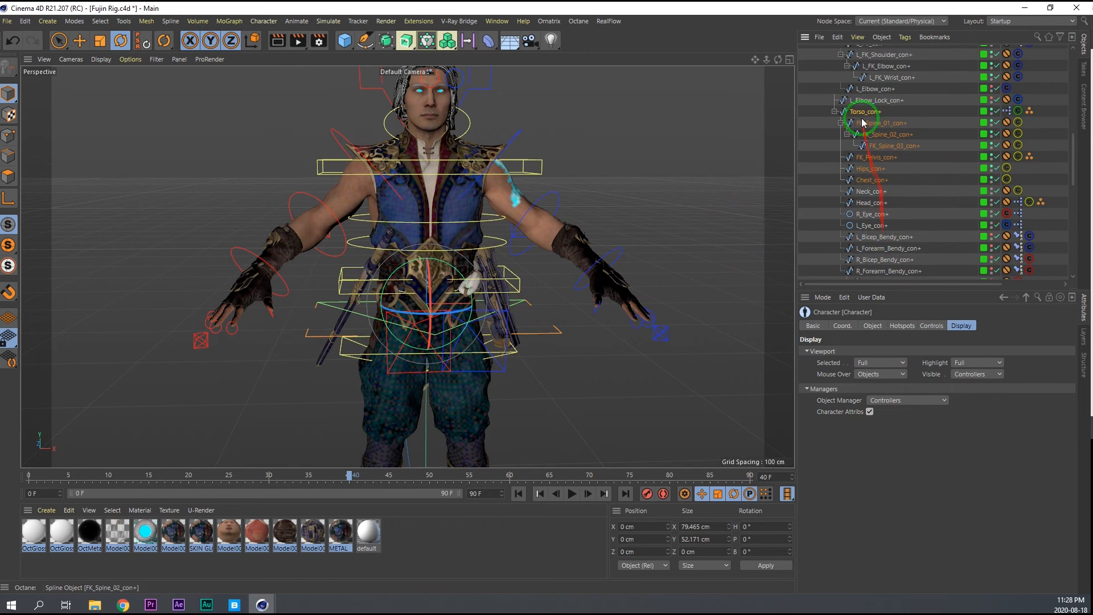
{"action": "left_click", "coordinate": [929, 326]}
{"action": "scroll", "coordinate": [906, 232], "scroll_direction": "down", "scroll_amount": 10}
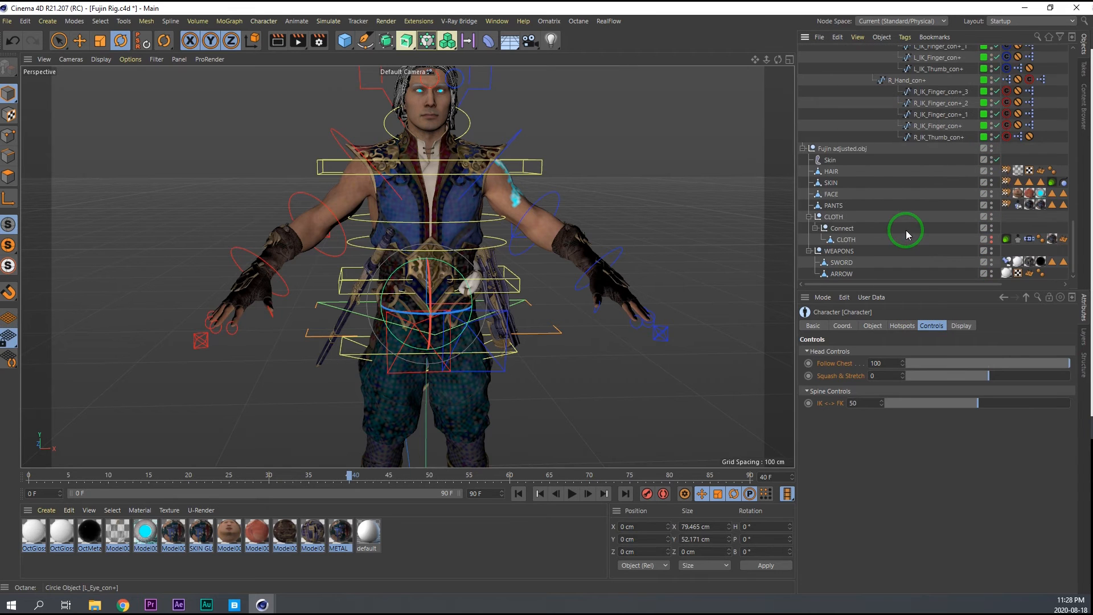
{"action": "left_click", "coordinate": [1008, 263]}
{"action": "left_click", "coordinate": [1065, 438]}
{"action": "scroll", "coordinate": [917, 152], "scroll_direction": "up", "scroll_amount": 5}
{"action": "left_click", "coordinate": [861, 69]}
Test-rotate the Torso and FK_Spine_02 controllers to check the sword's constraint, and undo the rotations.
{"action": "mouse_move", "coordinate": [435, 300]}
{"action": "left_mouse_down"}
{"action": "mouse_move", "coordinate": [422, 312]}
{"action": "mouse_move", "coordinate": [427, 289]}
{"action": "left_mouse_up"}
{"action": "key", "text": "ctrl+z"}
{"action": "left_click", "coordinate": [360, 249]}
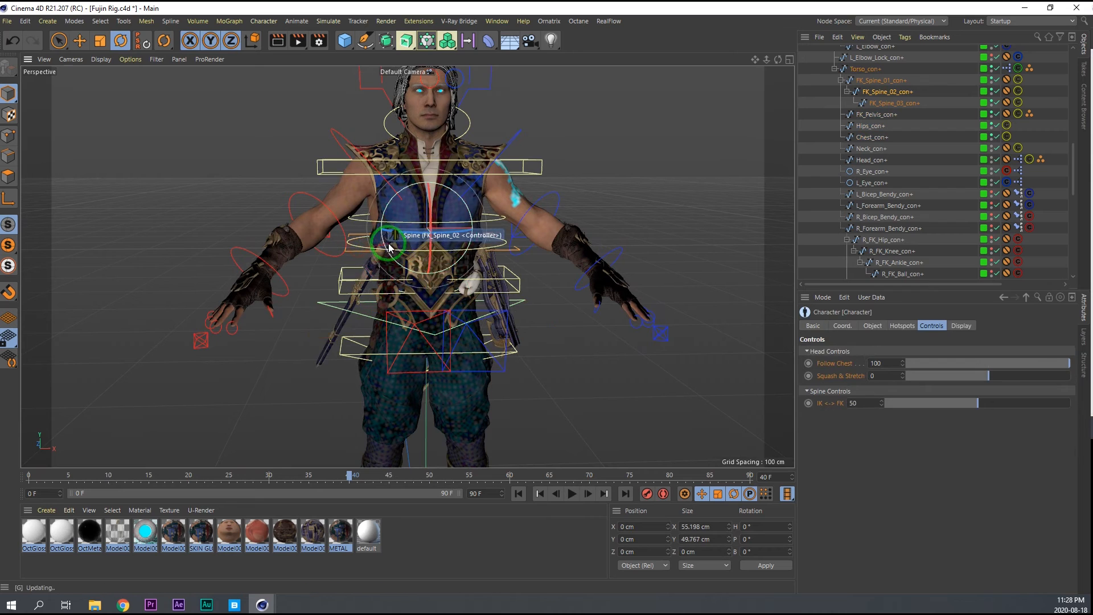
{"action": "left_click_drag", "start_coordinate": [430, 228], "coordinate": [431, 228]}
{"action": "key", "text": "ctrl+z"}
{"action": "key", "text": "ctrl+z"}
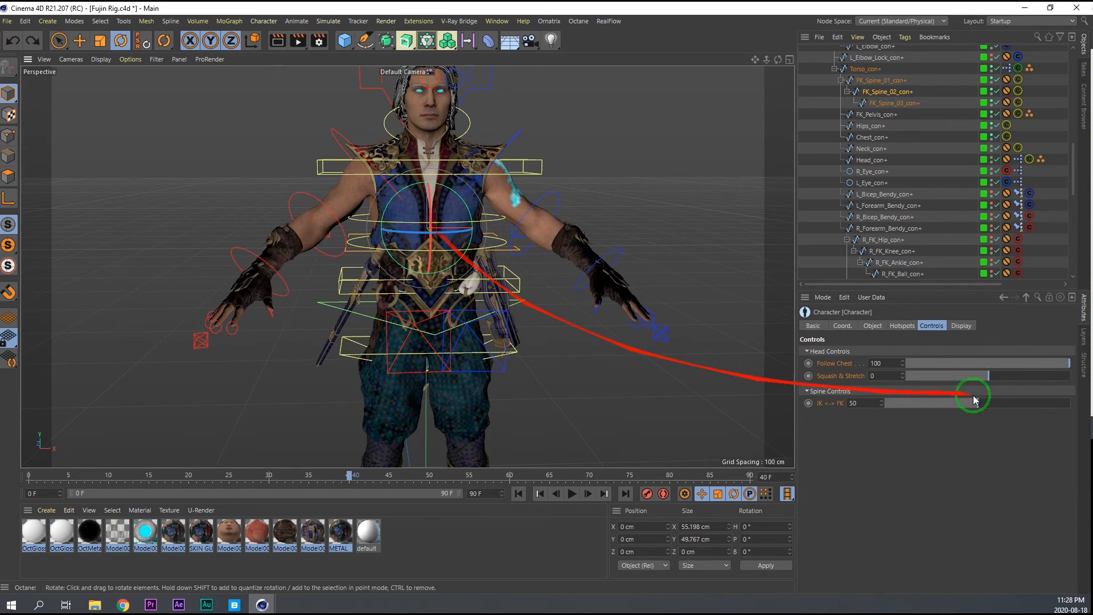
Add two more target slots to the SWORD's Parent constraint.
{"action": "scroll", "coordinate": [927, 212], "scroll_direction": "down", "scroll_amount": 10}
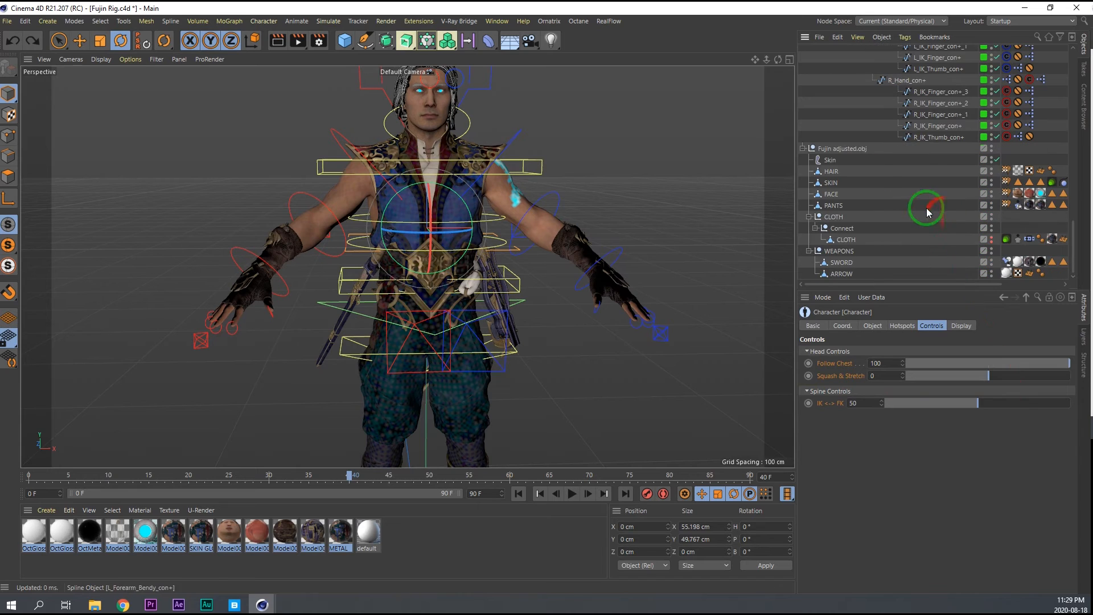
{"action": "left_click", "coordinate": [1007, 262]}
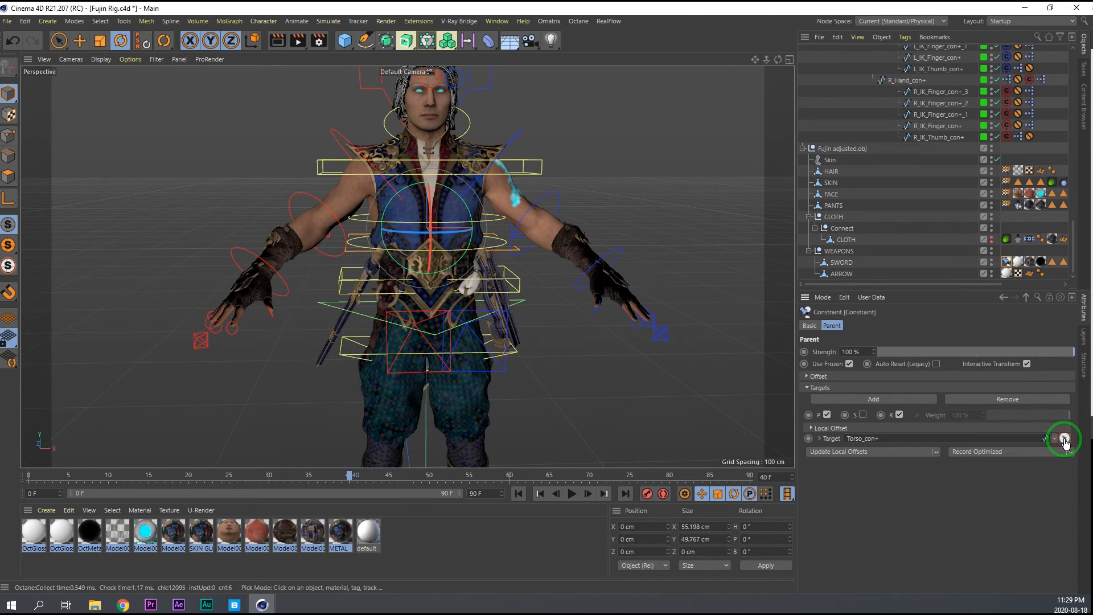
{"action": "left_click", "coordinate": [900, 399]}
{"action": "left_click", "coordinate": [899, 398]}
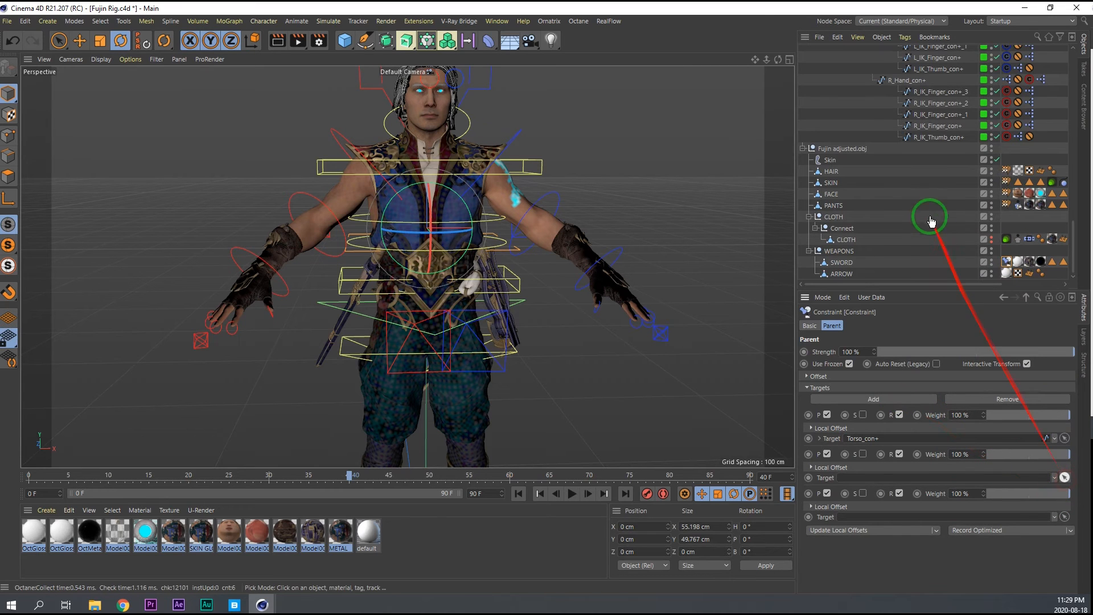
Examine the FK_Spine and FK_Pelvis controllers one by one, trying a rotation of FK_Spine_03, to find the ones that should drive the sword.
{"action": "scroll", "coordinate": [932, 221], "scroll_direction": "up", "scroll_amount": 10}
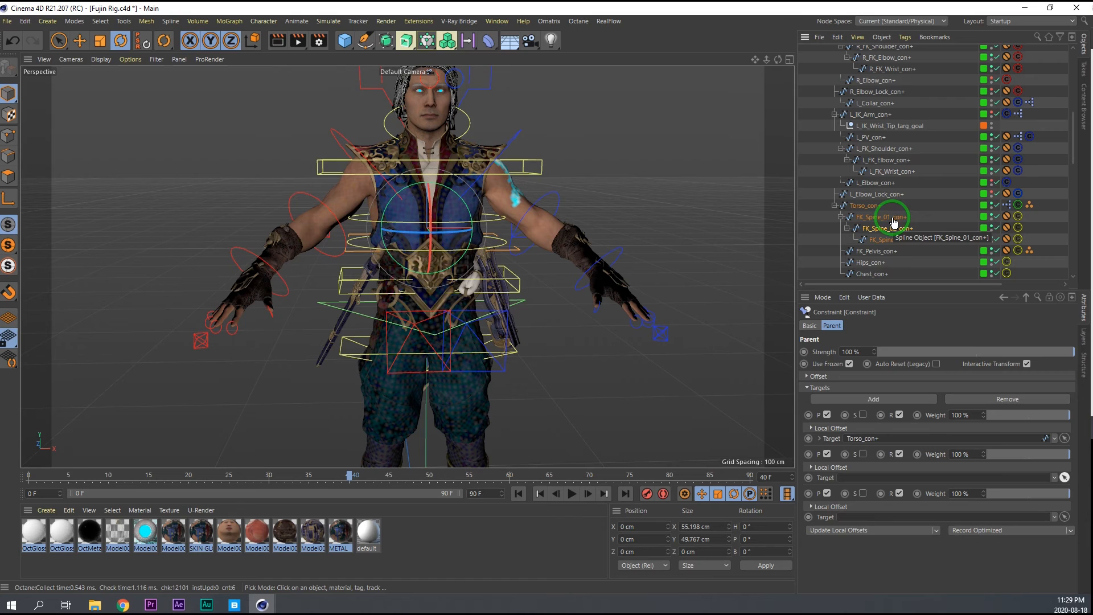
{"action": "left_click", "coordinate": [892, 218]}
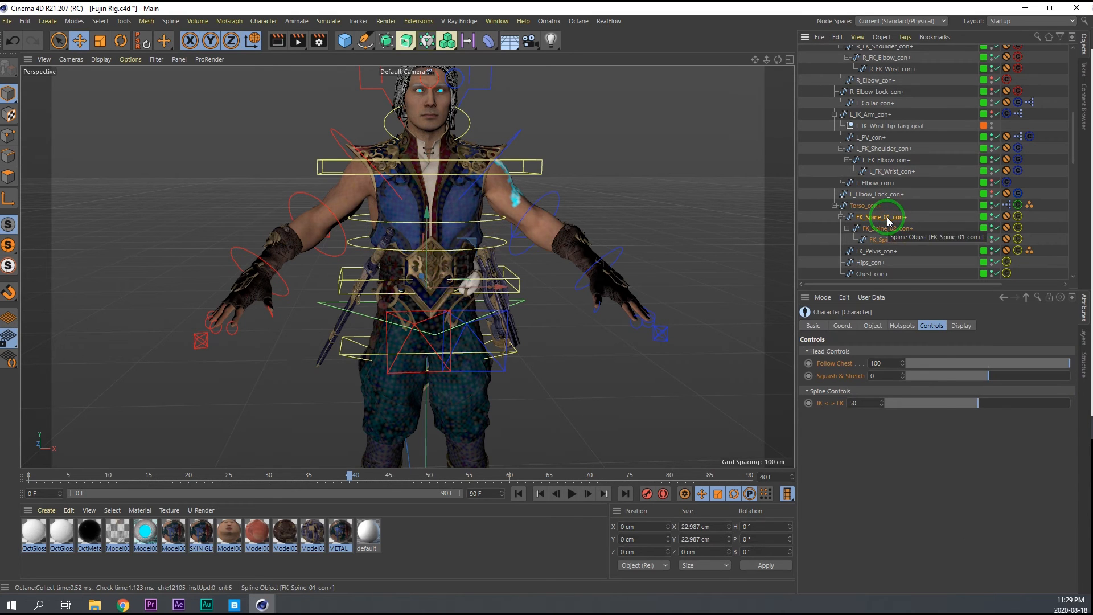
{"action": "left_click", "coordinate": [890, 250]}
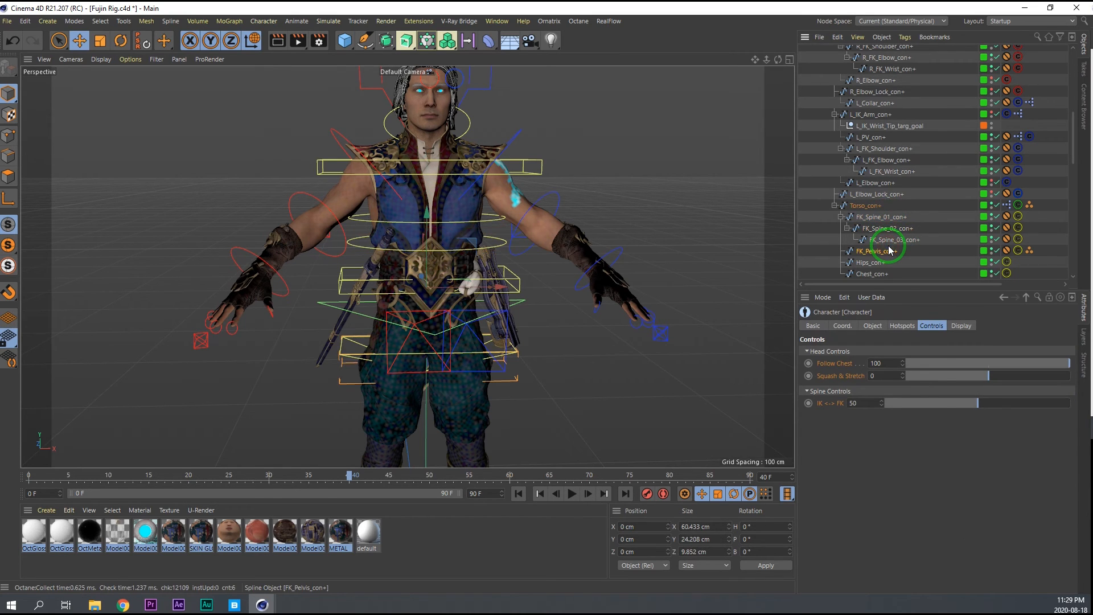
{"action": "left_click", "coordinate": [894, 241]}
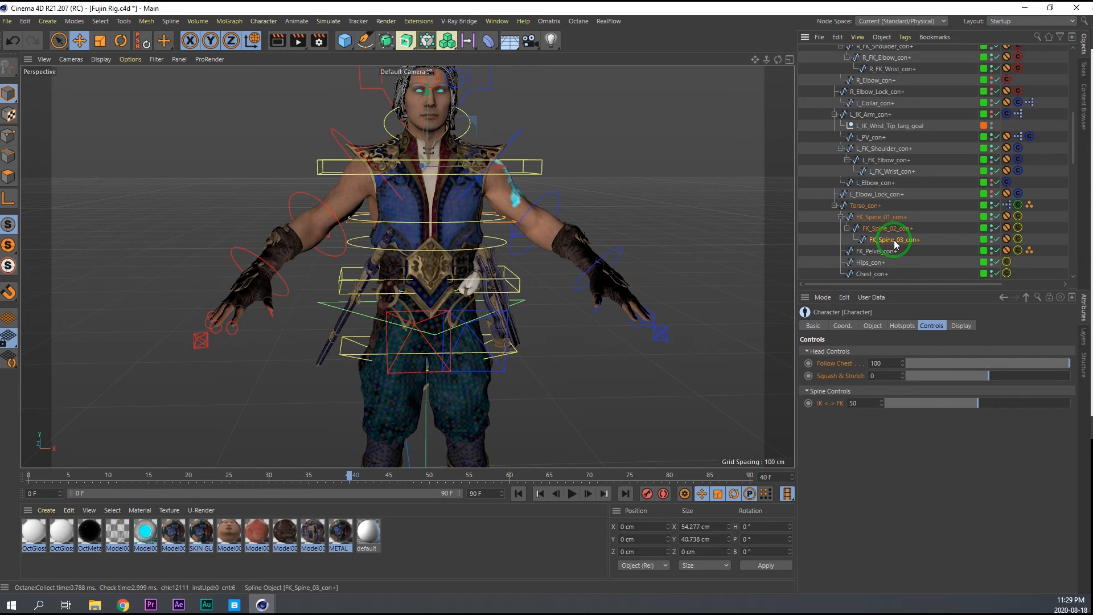
{"action": "key", "text": "r"}
{"action": "mouse_move", "coordinate": [436, 148]}
{"action": "left_mouse_down"}
{"action": "mouse_move", "coordinate": [428, 130]}
{"action": "mouse_move", "coordinate": [430, 146]}
{"action": "left_mouse_up"}
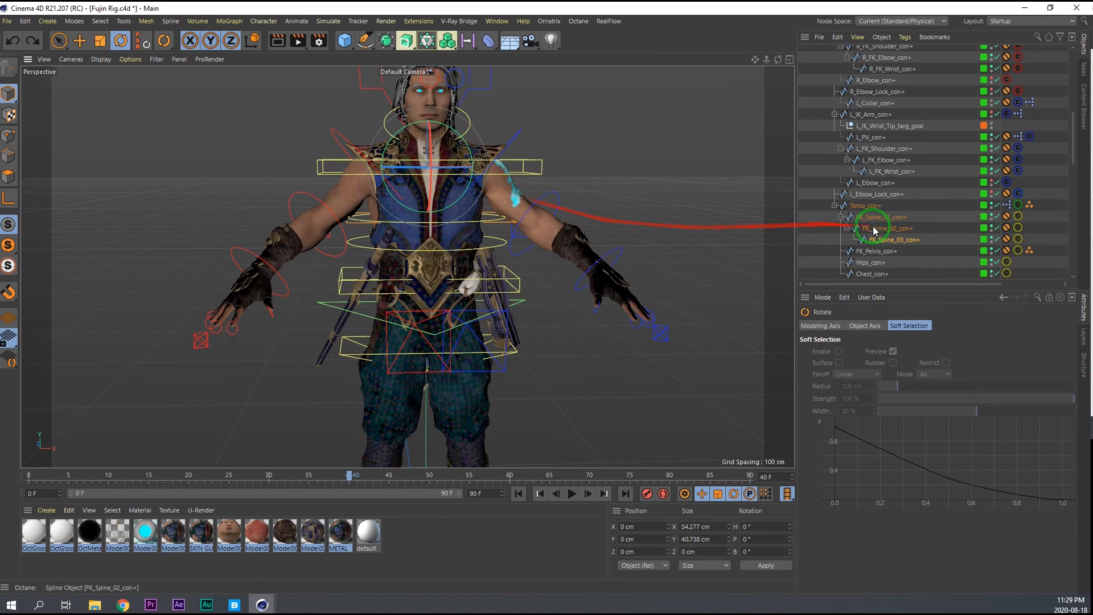
{"action": "left_click", "coordinate": [893, 229]}
{"action": "scroll", "coordinate": [908, 188], "scroll_direction": "down", "scroll_amount": 8}
{"action": "scroll", "coordinate": [934, 251], "scroll_direction": "down", "scroll_amount": 6}
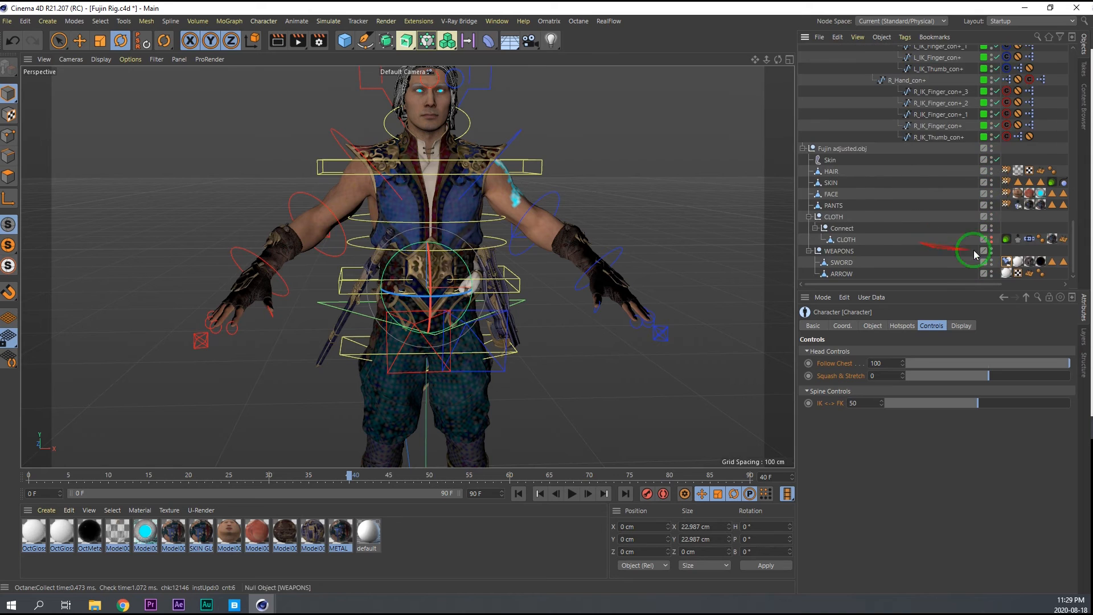
Assign FK_Spine_01_con+ and FK_Spine_02_con+ as the second and third targets of the SWORD's Parent constraint.
{"action": "left_click", "coordinate": [1015, 261]}
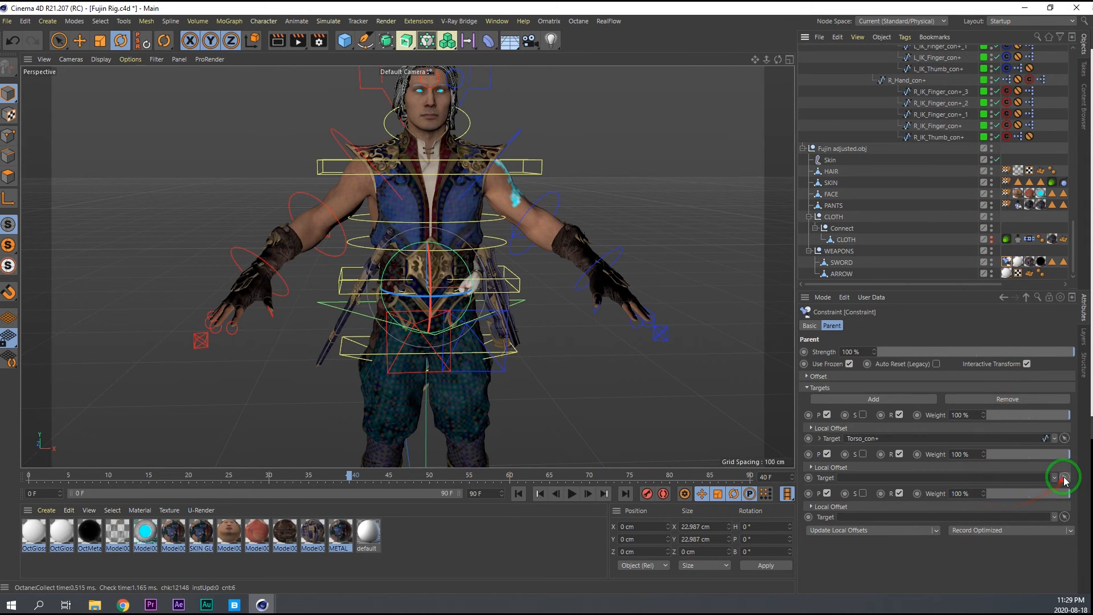
{"action": "scroll", "coordinate": [909, 199], "scroll_direction": "up", "scroll_amount": 10}
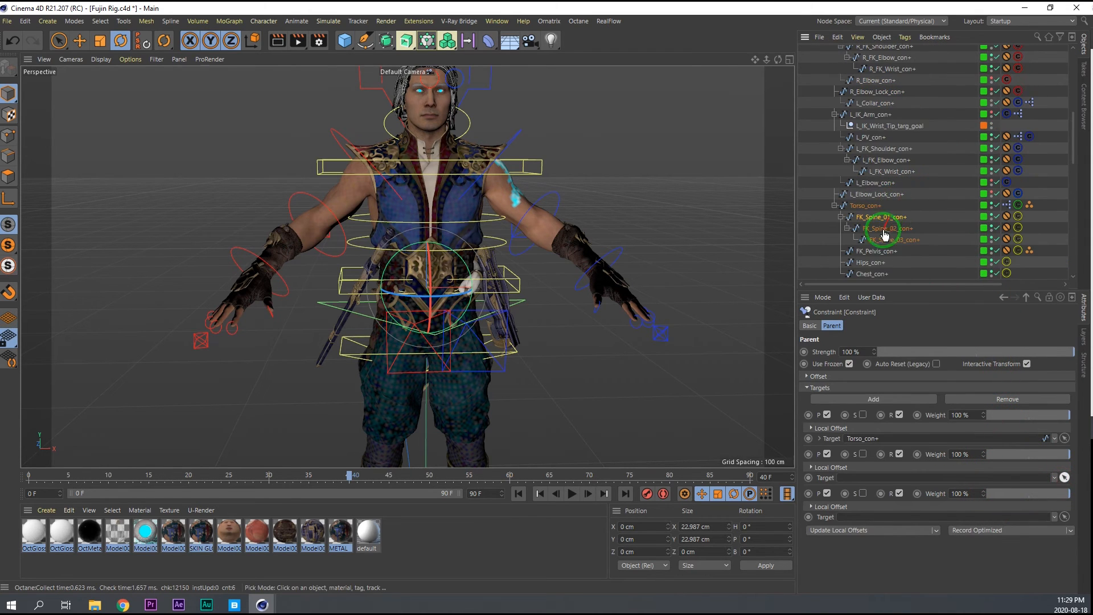
{"action": "left_click", "coordinate": [897, 220]}
{"action": "left_click", "coordinate": [1064, 516]}
{"action": "left_click", "coordinate": [893, 232]}
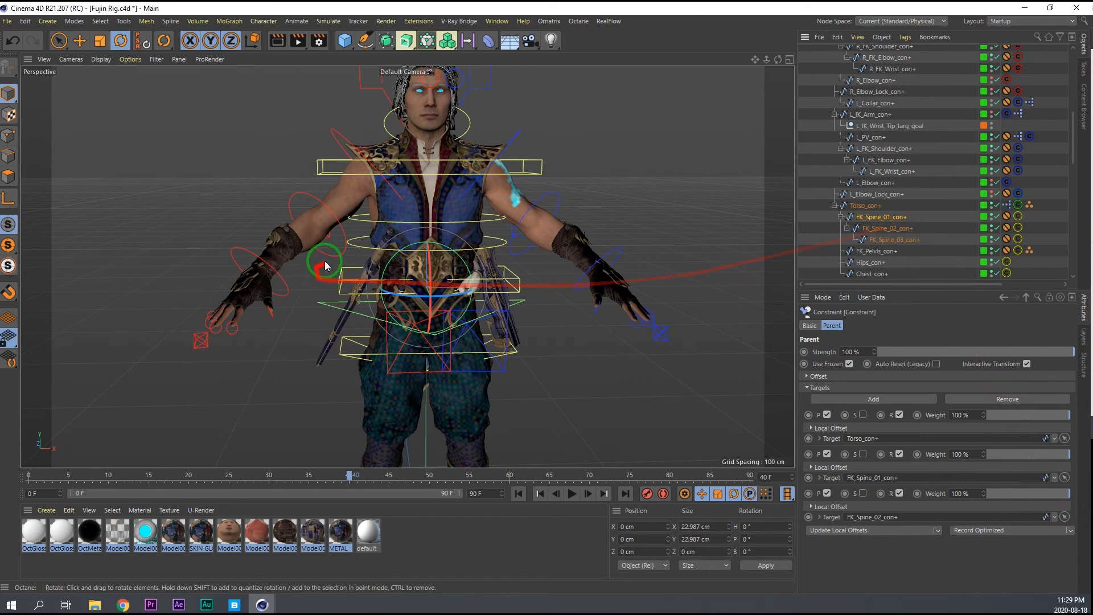
Test-rotate the FK_Spine_02 and Torso controllers to check the sword's three-target constraint, and undo the rotations.
{"action": "left_click", "coordinate": [392, 239]}
{"action": "left_click_drag", "start_coordinate": [430, 219], "coordinate": [430, 237]}
{"action": "key", "text": "ctrl+z"}
{"action": "left_click", "coordinate": [334, 307]}
{"action": "left_click_drag", "start_coordinate": [430, 284], "coordinate": [435, 295]}
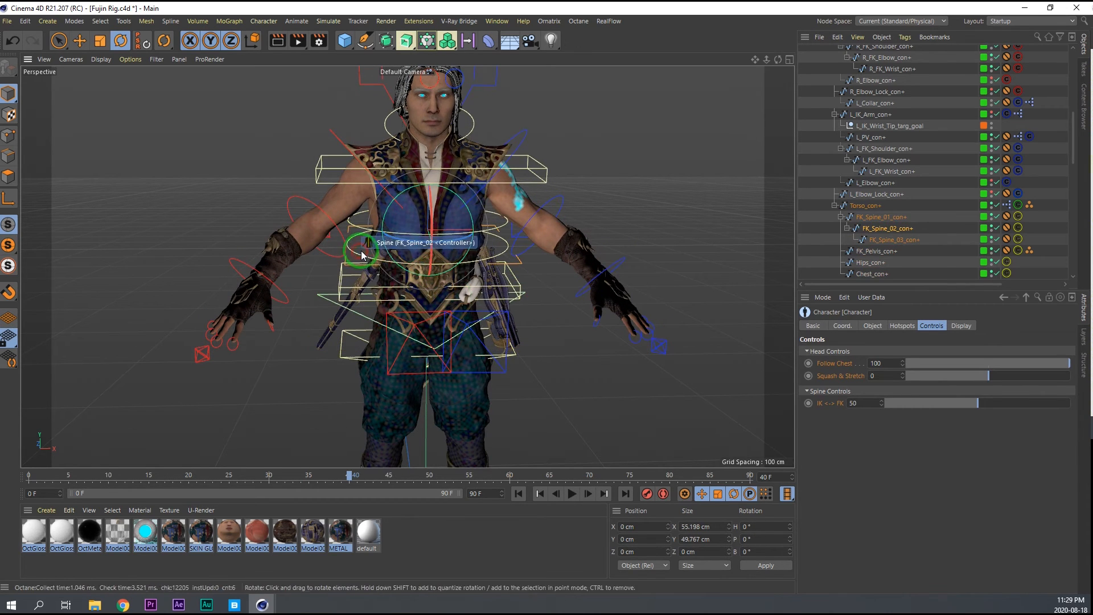
{"action": "left_click", "coordinate": [433, 224]}
{"action": "key", "text": "ctrl+z"}
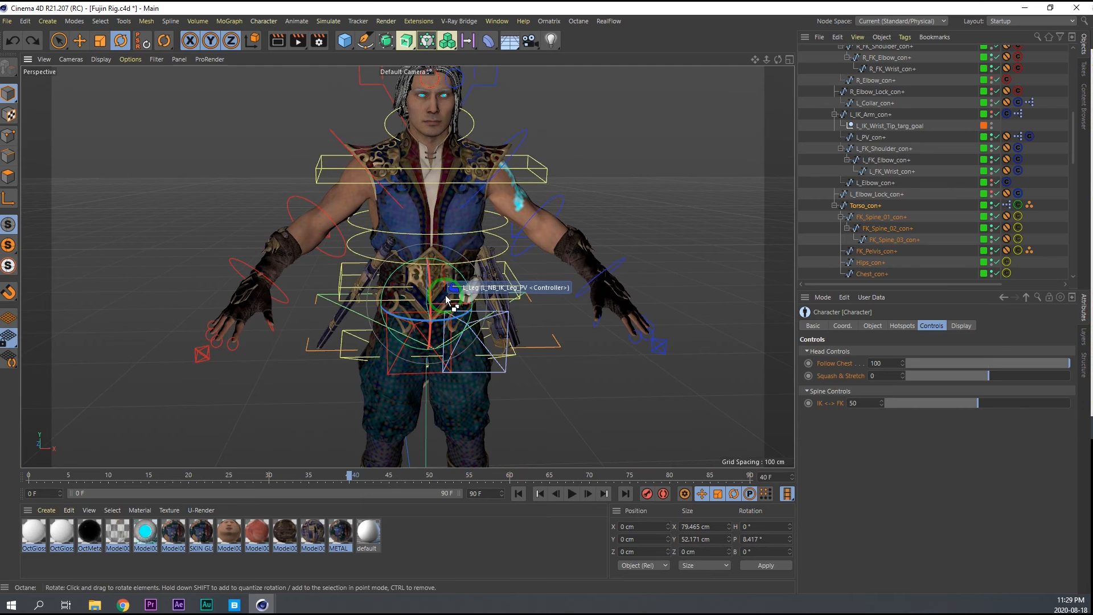
{"action": "key", "text": "ctrl+z"}
Copy the SWORD's Constraint tag onto the ARROW object.
{"action": "scroll", "coordinate": [884, 256], "scroll_direction": "down", "scroll_amount": 15}
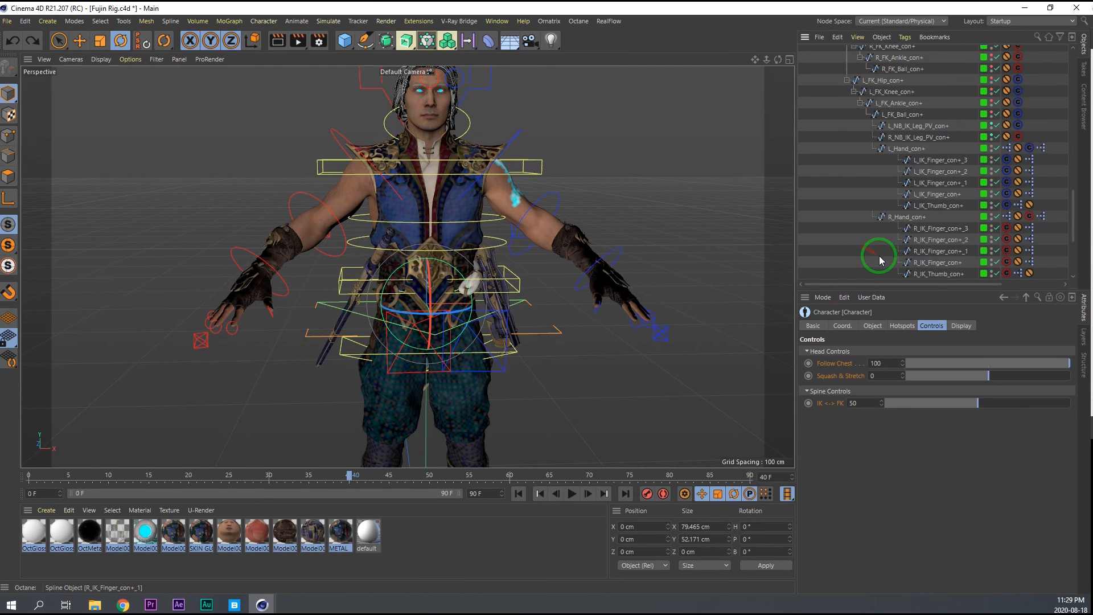
{"action": "left_click", "coordinate": [1006, 262]}
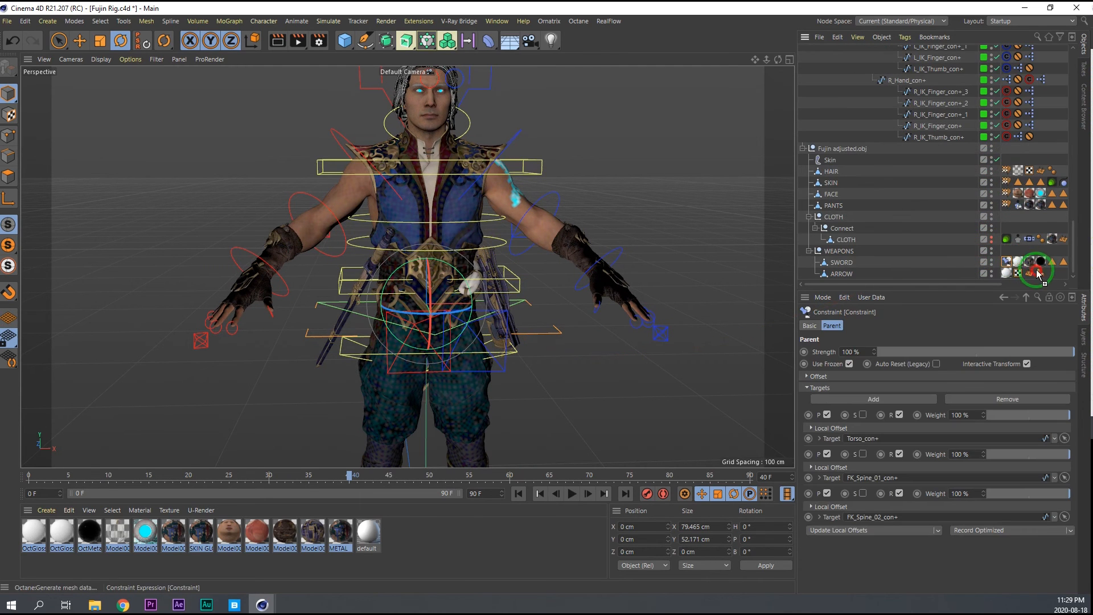
Check the arrow's constraint with an undone test rotation of the Torso controller, and save the Fujin Rig project.
{"action": "mouse_move", "coordinate": [437, 276]}
{"action": "left_mouse_down"}
{"action": "mouse_move", "coordinate": [430, 242]}
{"action": "mouse_move", "coordinate": [430, 289]}
{"action": "left_mouse_up"}
{"action": "key", "text": "ctrl+z"}
{"action": "scroll", "coordinate": [431, 290], "scroll_direction": "down", "scroll_amount": 3}
{"action": "key", "text": "ctrl+s"}
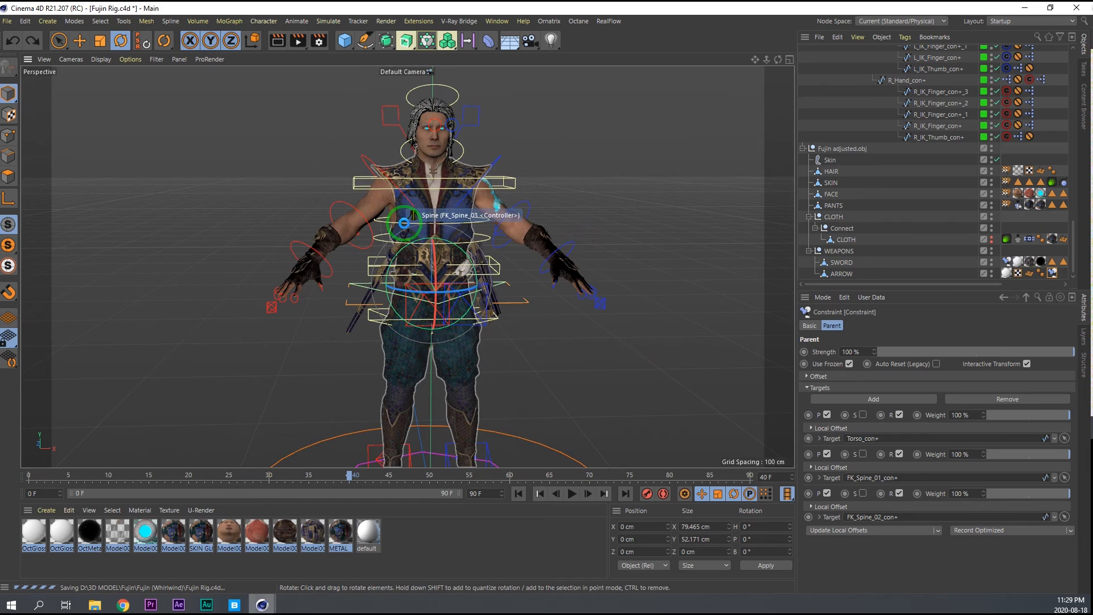
Set Bendy Arm to 100 for both arms through the right and left collar controllers.
{"action": "scroll", "coordinate": [414, 211], "scroll_direction": "up", "scroll_amount": 6}
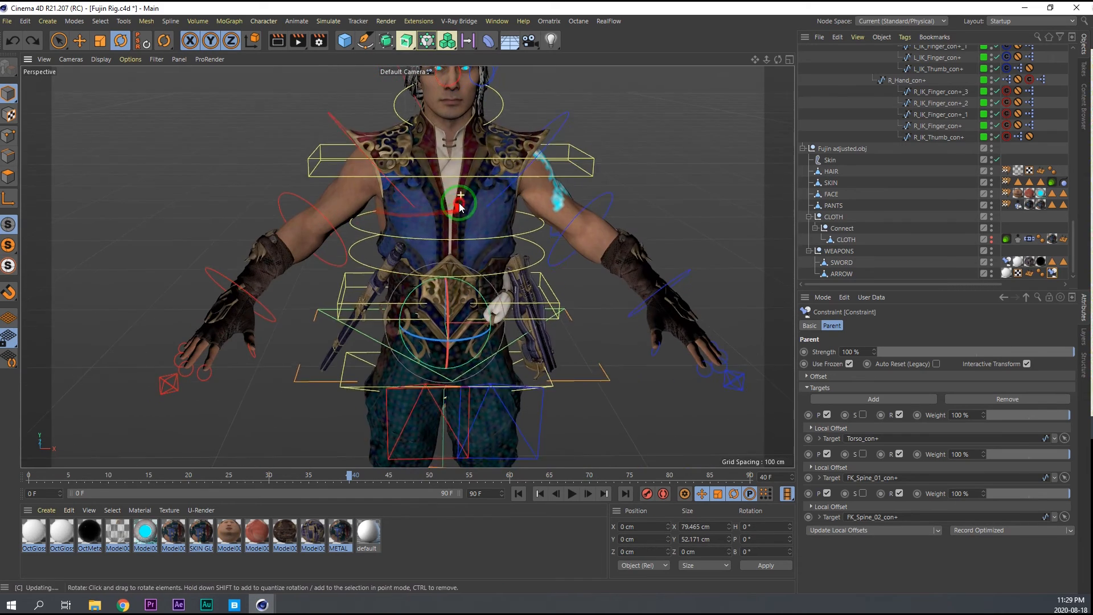
{"action": "left_click", "coordinate": [337, 118]}
{"action": "left_click_drag", "start_coordinate": [901, 435], "coordinate": [1070, 429]}
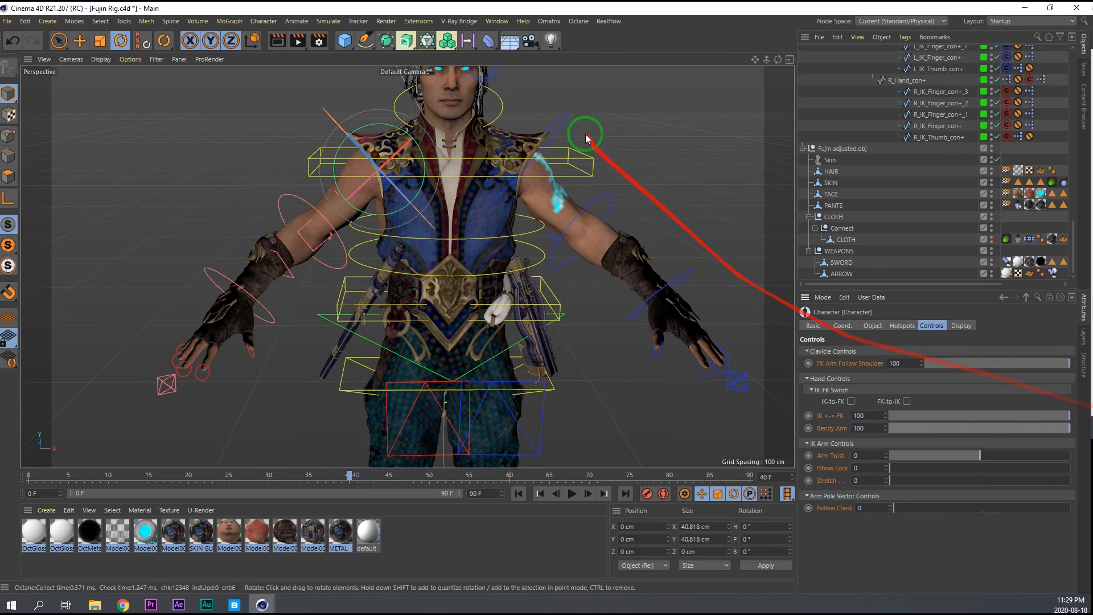
{"action": "key", "text": "ctrl+z"}
{"action": "left_click_drag", "start_coordinate": [936, 431], "coordinate": [1089, 417]}
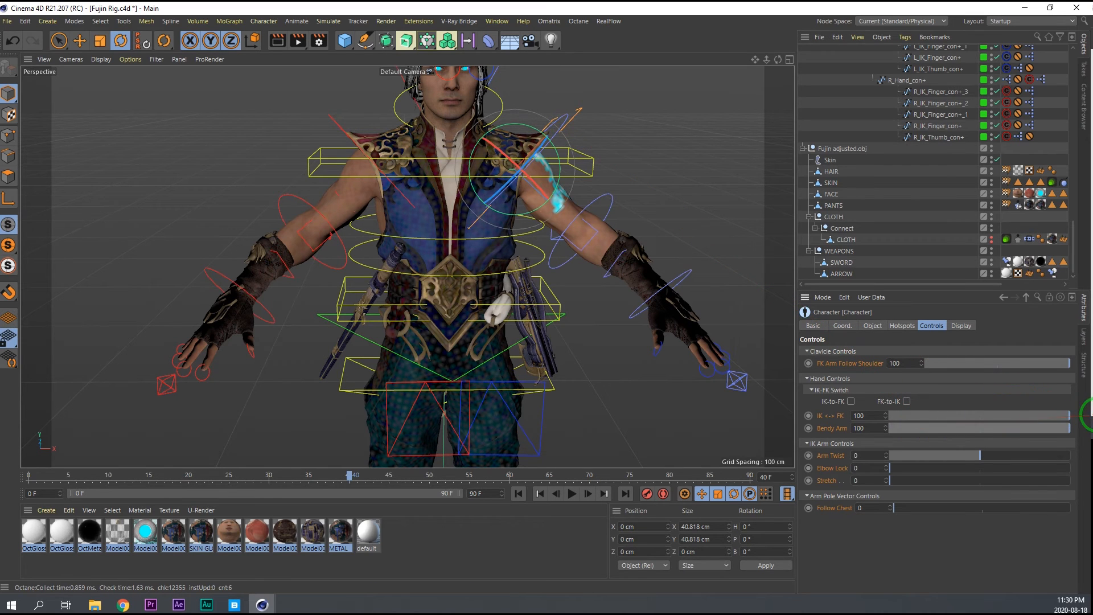
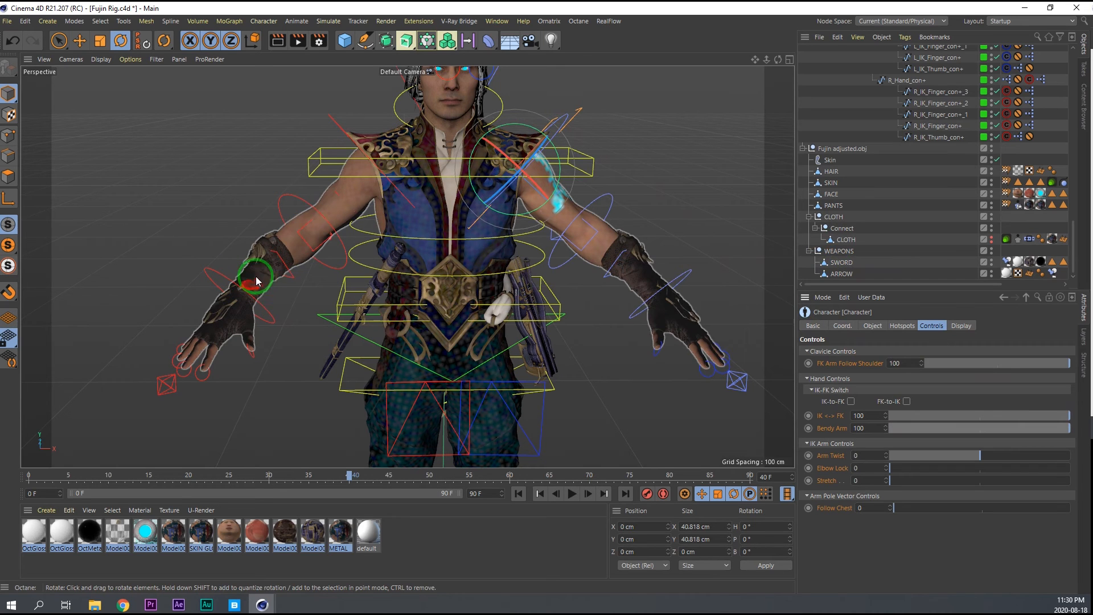
Switch the character to Adjust mode and reposition the bendy controllers along the arms with Symmetry enabled.
{"action": "left_click", "coordinate": [873, 327]}
{"action": "left_click", "coordinate": [842, 353]}
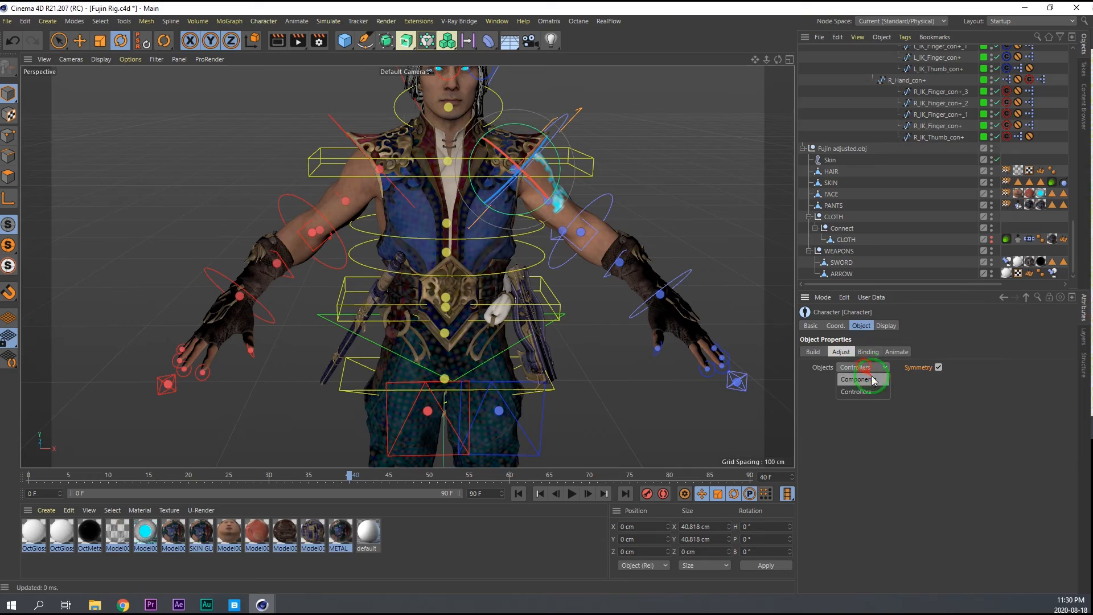
{"action": "scroll", "coordinate": [282, 252], "scroll_direction": "up", "scroll_amount": 3}
{"action": "key", "text": "e"}
{"action": "left_click_drag", "start_coordinate": [282, 254], "coordinate": [319, 261], "text": "alt"}
{"action": "left_click", "coordinate": [221, 268]}
{"action": "left_click", "coordinate": [520, 254]}
{"action": "left_click_drag", "start_coordinate": [520, 254], "coordinate": [478, 257], "text": "alt"}
{"action": "left_click_drag", "start_coordinate": [541, 251], "coordinate": [513, 274]}
{"action": "left_click", "coordinate": [509, 264]}
{"action": "left_click_drag", "start_coordinate": [545, 292], "coordinate": [507, 265]}
Scale the upper-arm bendy controller, save the Fujin Rig project, and return the character to Animate mode.
{"action": "key", "text": "t"}
{"action": "left_click_drag", "start_coordinate": [488, 215], "coordinate": [574, 210], "text": "alt"}
{"action": "key", "text": "ctrl+s"}
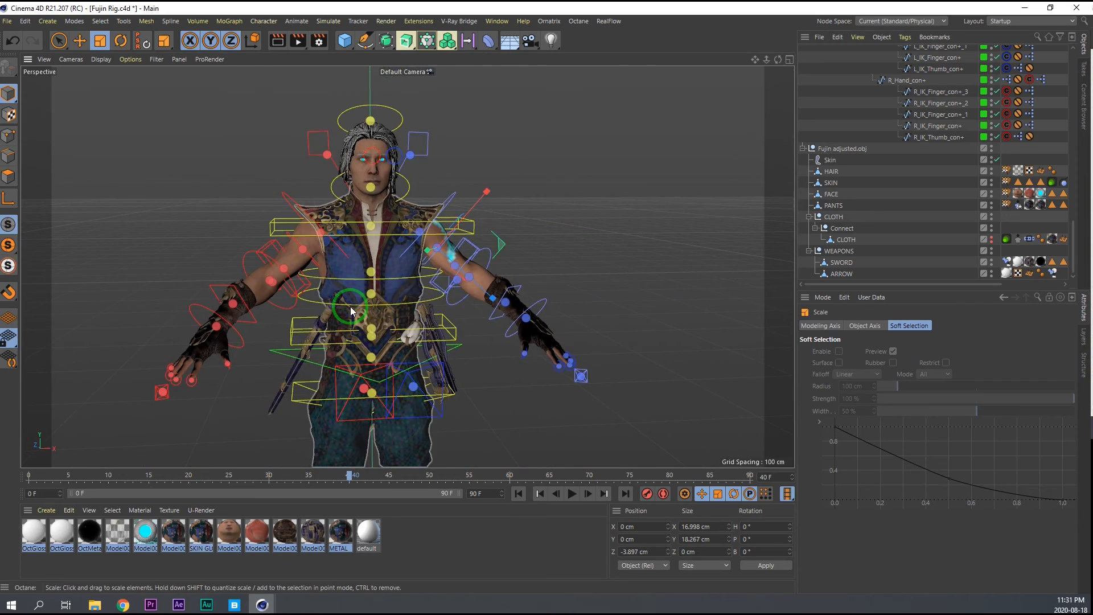
{"action": "scroll", "coordinate": [352, 305], "scroll_direction": "up", "scroll_amount": 6}
{"action": "left_click_drag", "start_coordinate": [356, 288], "coordinate": [371, 285], "text": "alt"}
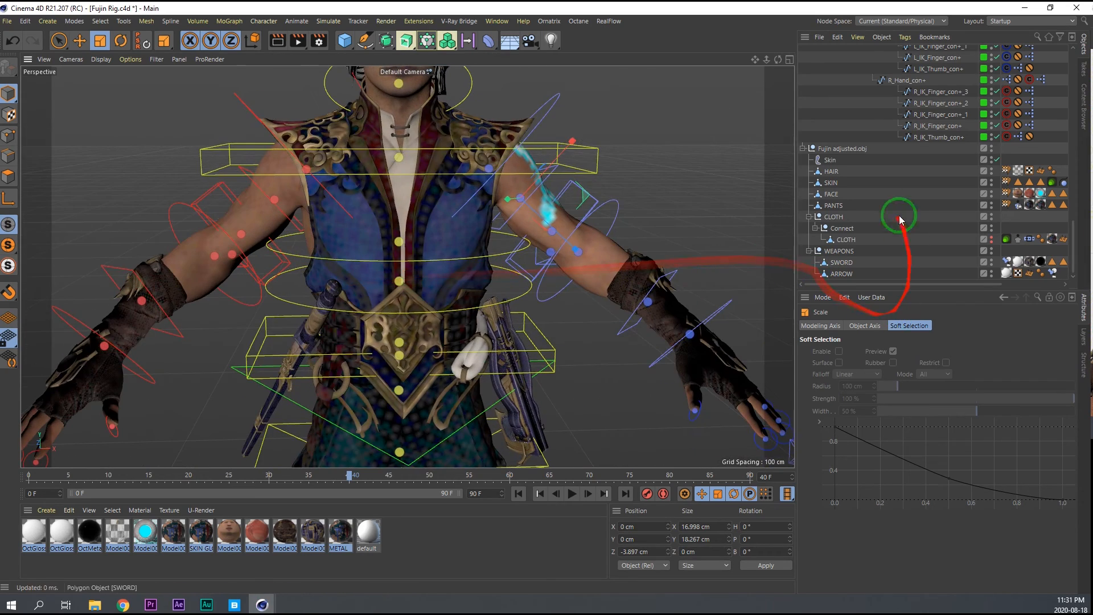
{"action": "left_click", "coordinate": [898, 351]}
Test-move the right and left eye controllers together and undo the move.
{"action": "scroll", "coordinate": [448, 292], "scroll_direction": "down", "scroll_amount": 6}
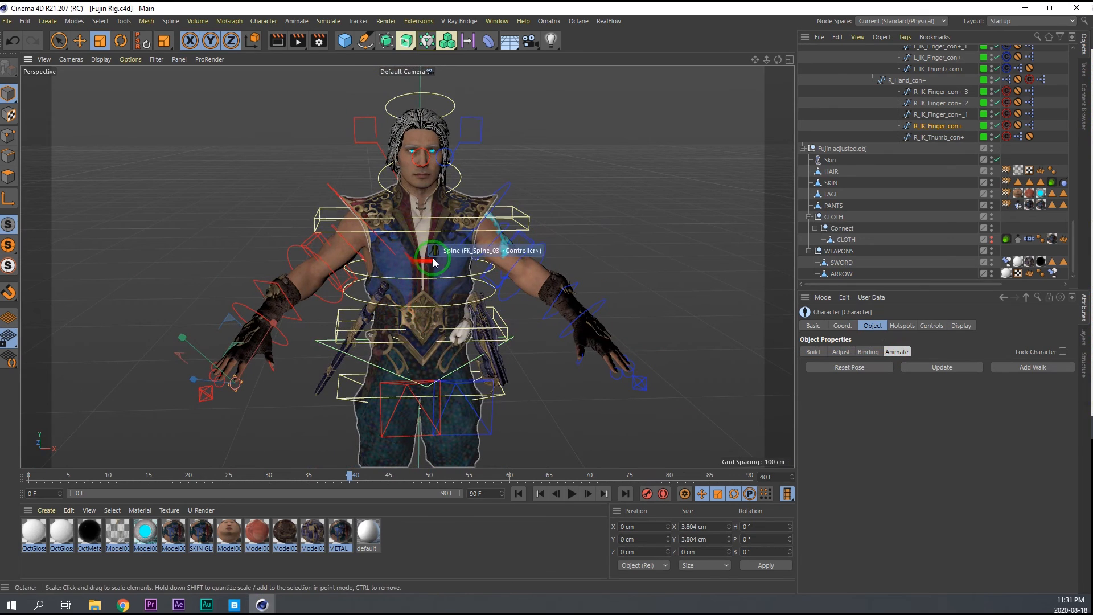
{"action": "left_click_drag", "start_coordinate": [432, 260], "coordinate": [380, 256], "text": "alt"}
{"action": "scroll", "coordinate": [373, 176], "scroll_direction": "up", "scroll_amount": 6}
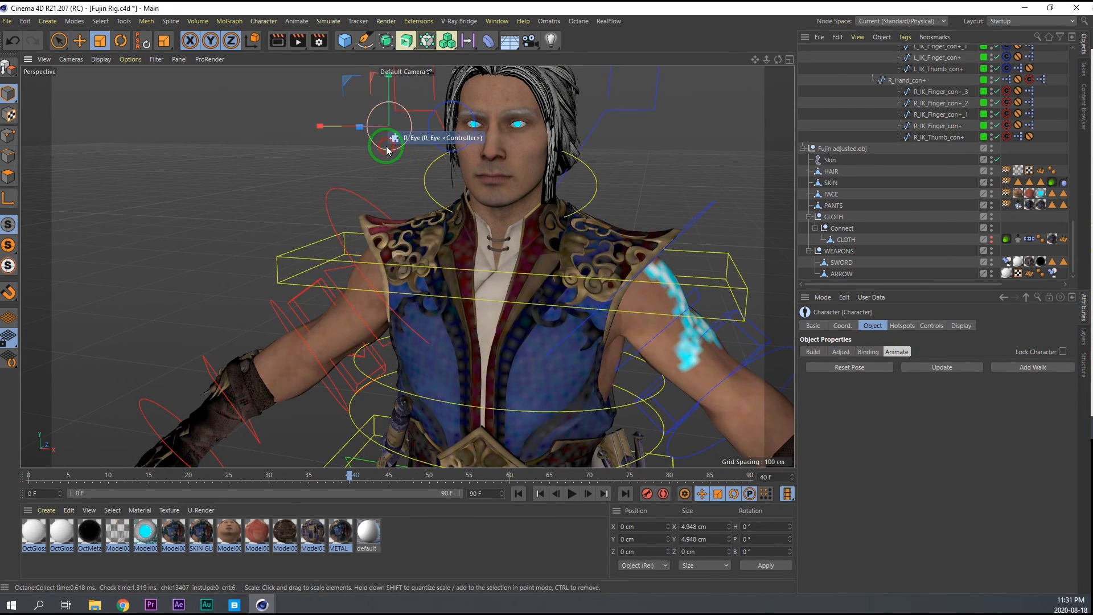
{"action": "left_click", "coordinate": [432, 150], "text": "shift"}
{"action": "left_click_drag", "start_coordinate": [479, 152], "coordinate": [496, 172], "text": "alt"}
{"action": "key", "text": "e"}
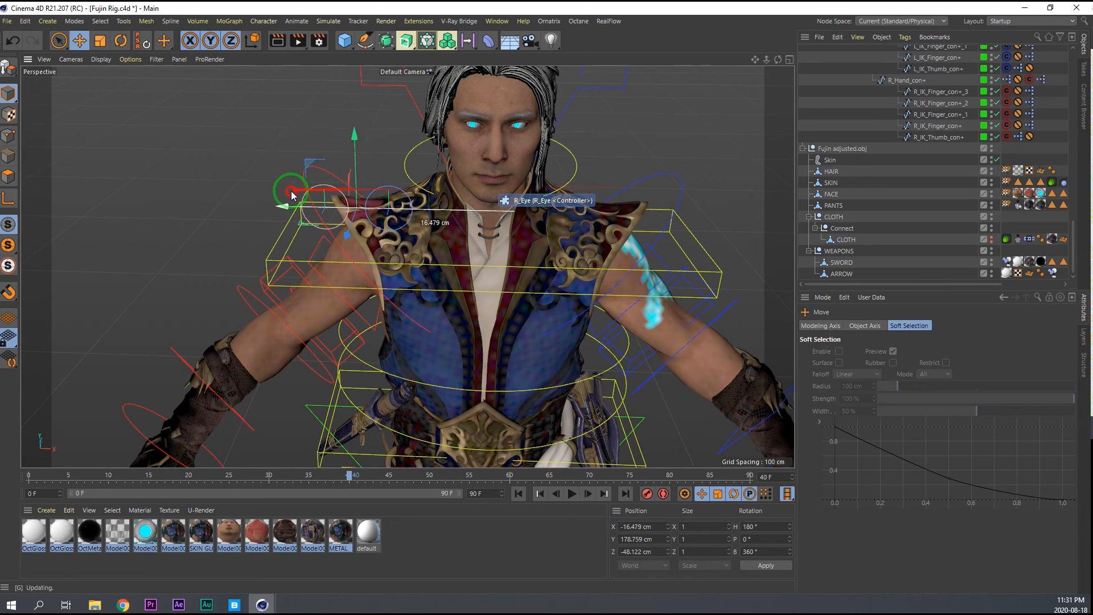
{"action": "left_click", "coordinate": [480, 190]}
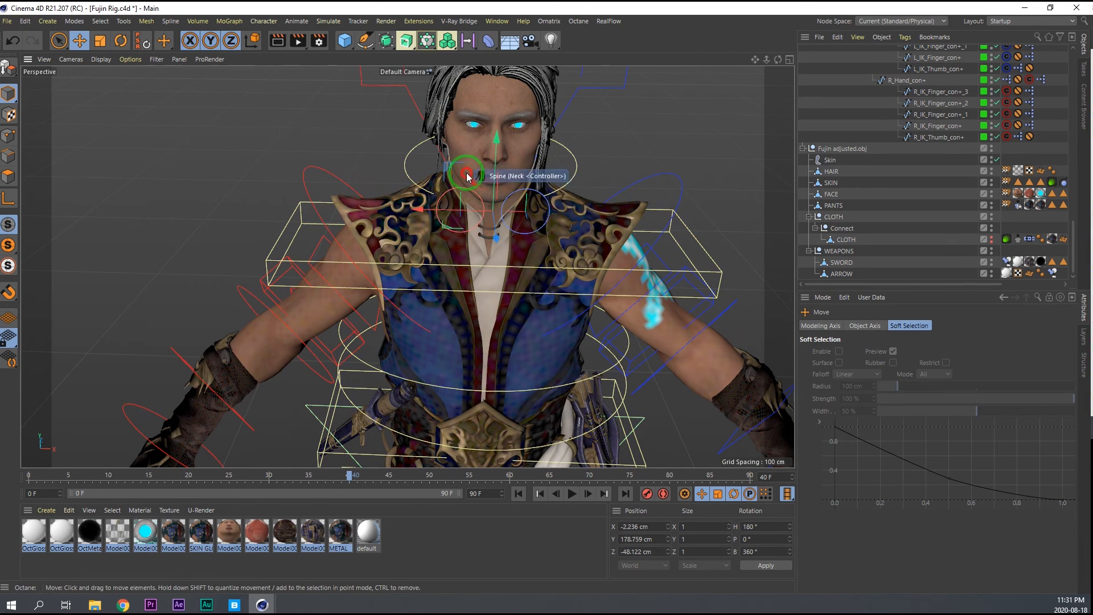
{"action": "left_click_drag", "start_coordinate": [468, 182], "coordinate": [608, 237]}
{"action": "left_click_drag", "start_coordinate": [416, 172], "coordinate": [521, 239]}
{"action": "key", "text": "ctrl+z"}
Test-rotate the Neck controller to check how the eyes follow, and undo the rotation.
{"action": "right_click_drag", "start_coordinate": [511, 222], "coordinate": [544, 142], "text": "alt"}
{"action": "left_click", "coordinate": [608, 150]}
{"action": "left_click_drag", "start_coordinate": [535, 168], "coordinate": [473, 189], "text": "alt"}
{"action": "right_click_drag", "start_coordinate": [473, 189], "coordinate": [459, 183], "text": "alt"}
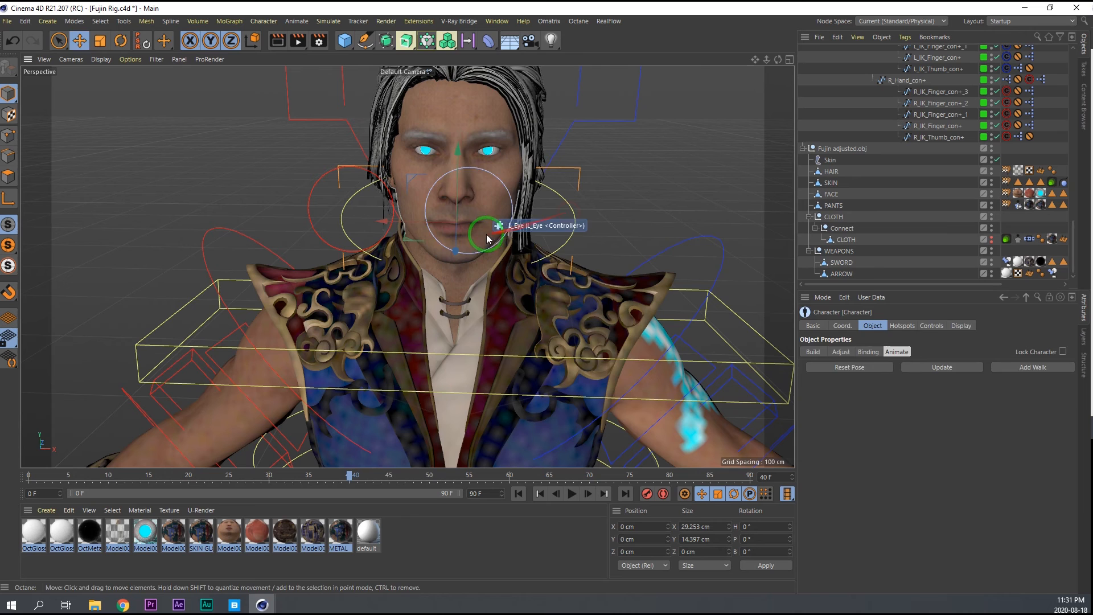
{"action": "key", "text": "r"}
{"action": "left_click_drag", "start_coordinate": [486, 257], "coordinate": [457, 241]}
{"action": "key", "text": "ctrl+z"}
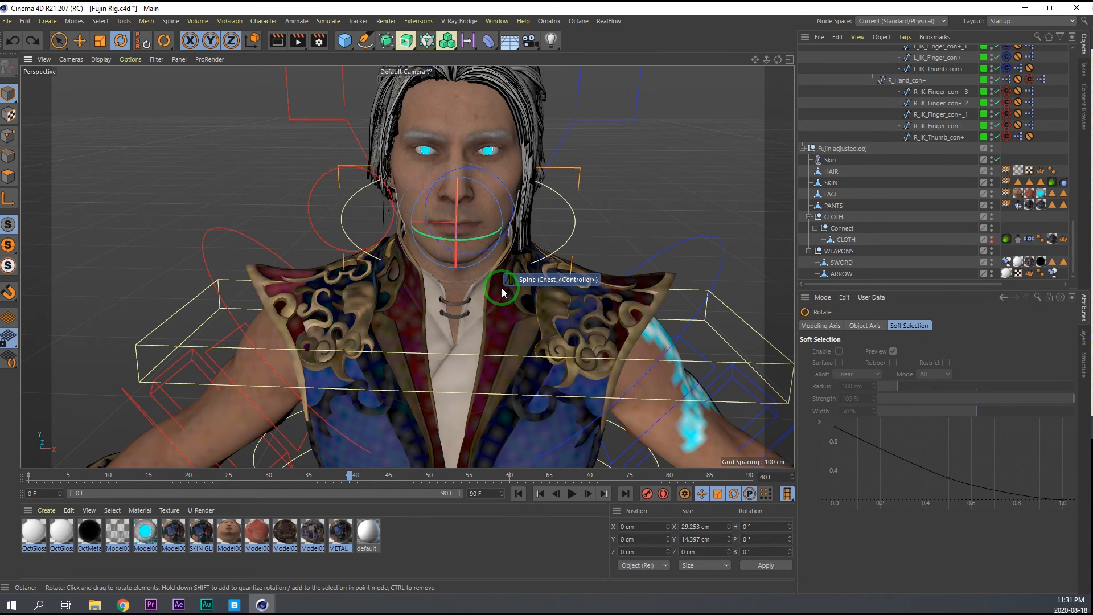
Set Follow Head to 100 for both eye controllers and save the project.
{"action": "left_click_drag", "start_coordinate": [470, 226], "coordinate": [280, 206], "text": "alt"}
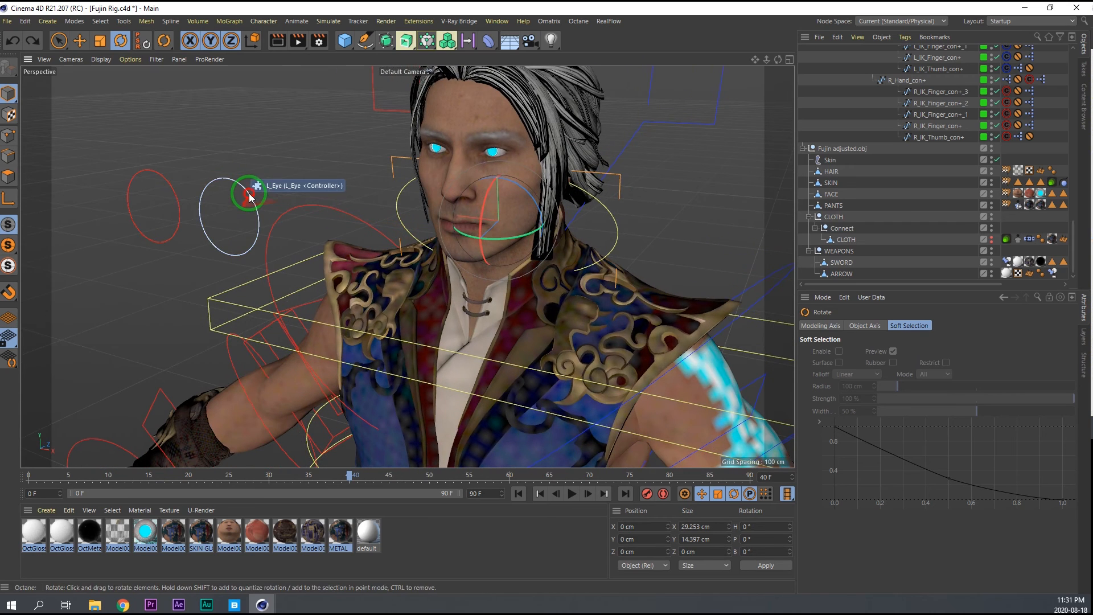
{"action": "left_click", "coordinate": [249, 198]}
{"action": "left_click", "coordinate": [166, 181]}
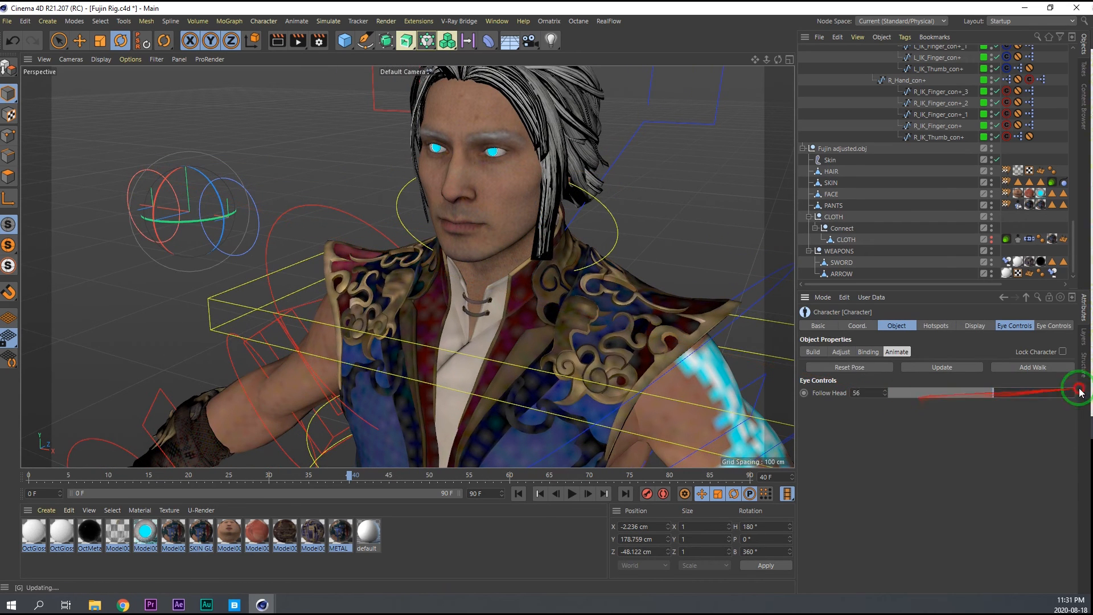
{"action": "left_click", "coordinate": [226, 172]}
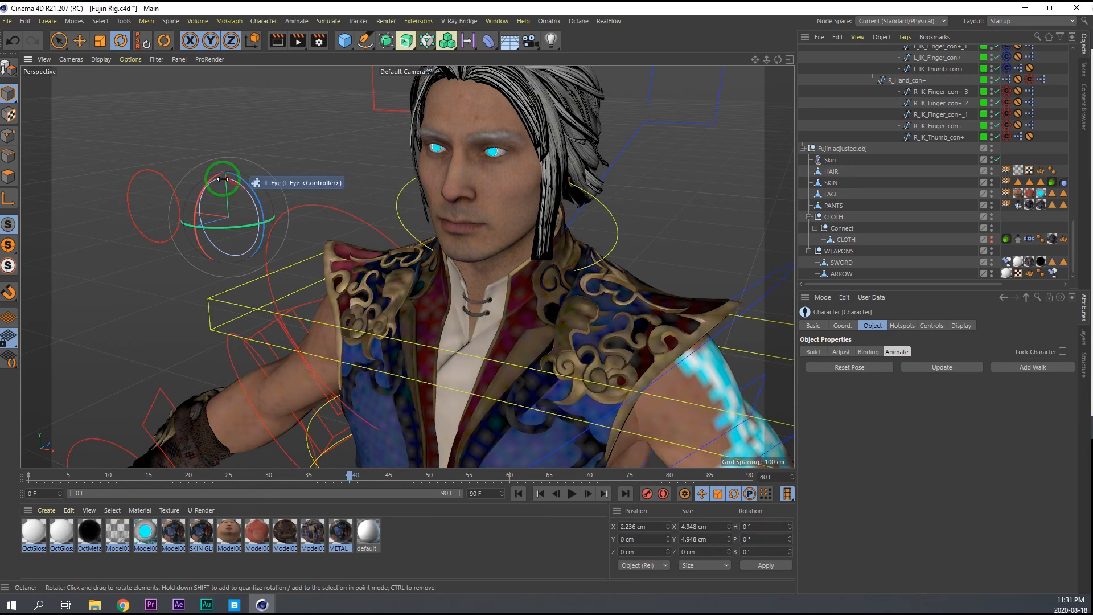
{"action": "left_click", "coordinate": [932, 325]}
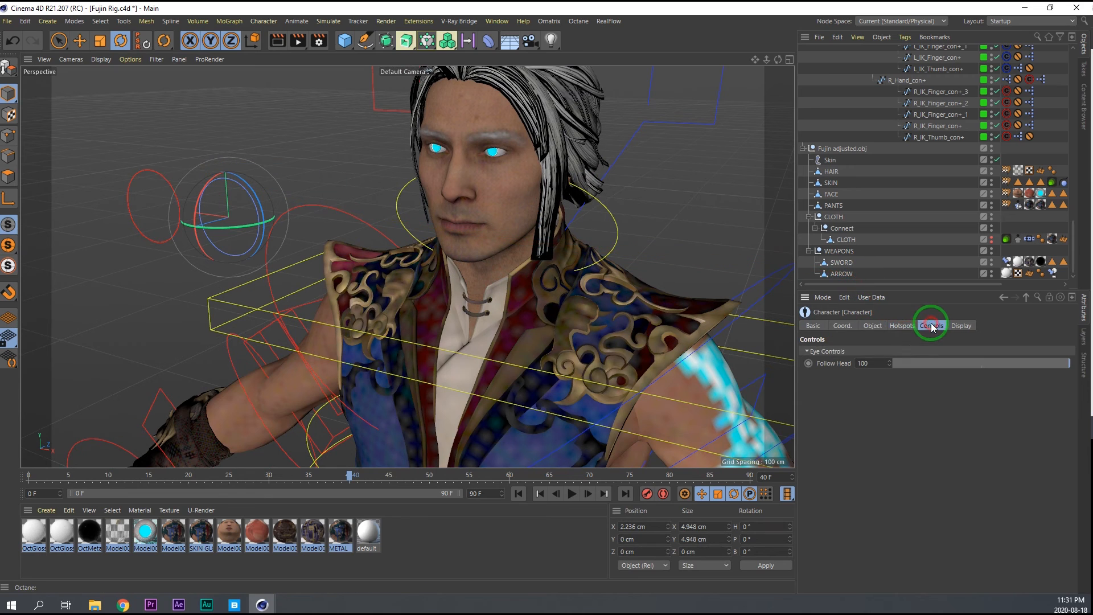
{"action": "left_click", "coordinate": [160, 173]}
{"action": "key", "text": "ctrl+s"}
Test-rotate the Chest controller to check the sword and arrow, and undo the rotation.
{"action": "right_click_drag", "start_coordinate": [510, 225], "coordinate": [490, 256], "text": "alt"}
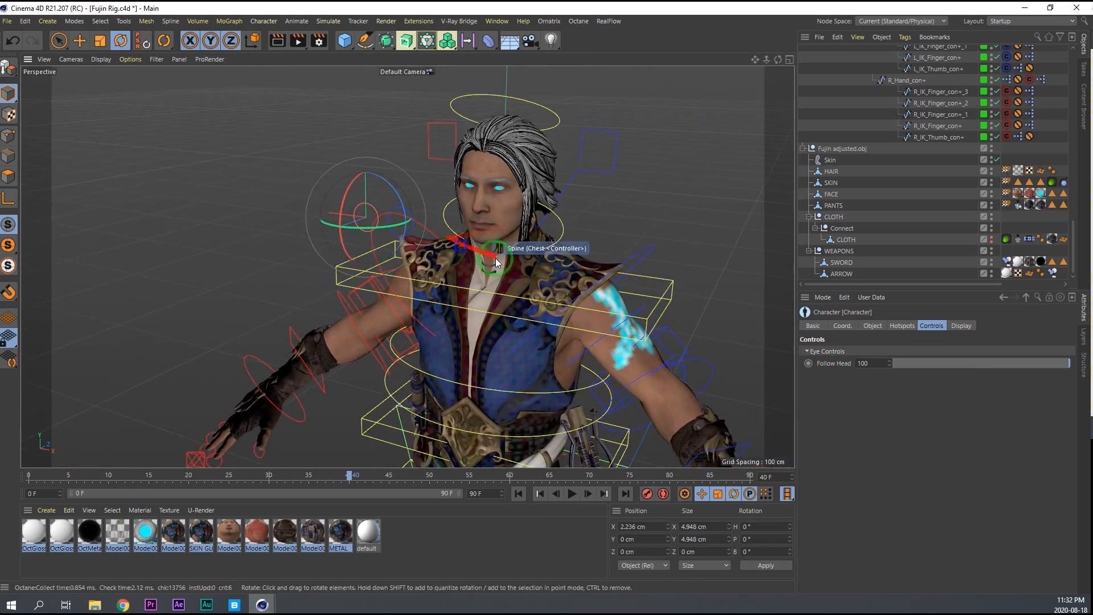
{"action": "middle_click_drag", "start_coordinate": [490, 256], "coordinate": [449, 186], "text": "alt"}
{"action": "left_click_drag", "start_coordinate": [449, 186], "coordinate": [510, 196], "text": "alt"}
{"action": "left_click", "coordinate": [583, 193]}
{"action": "left_click_drag", "start_coordinate": [445, 166], "coordinate": [402, 176]}
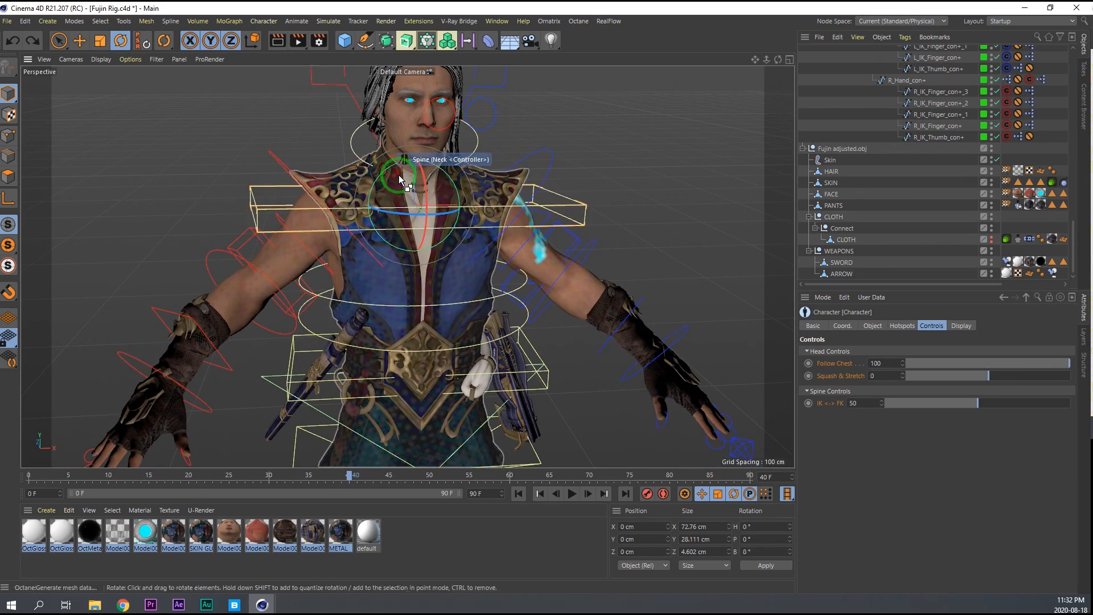
{"action": "key", "text": "ctrl+z"}
Add Chest_con+ as a fourth target in the SWORD's Parent constraint.
{"action": "scroll", "coordinate": [889, 208], "scroll_direction": "up", "scroll_amount": 14}
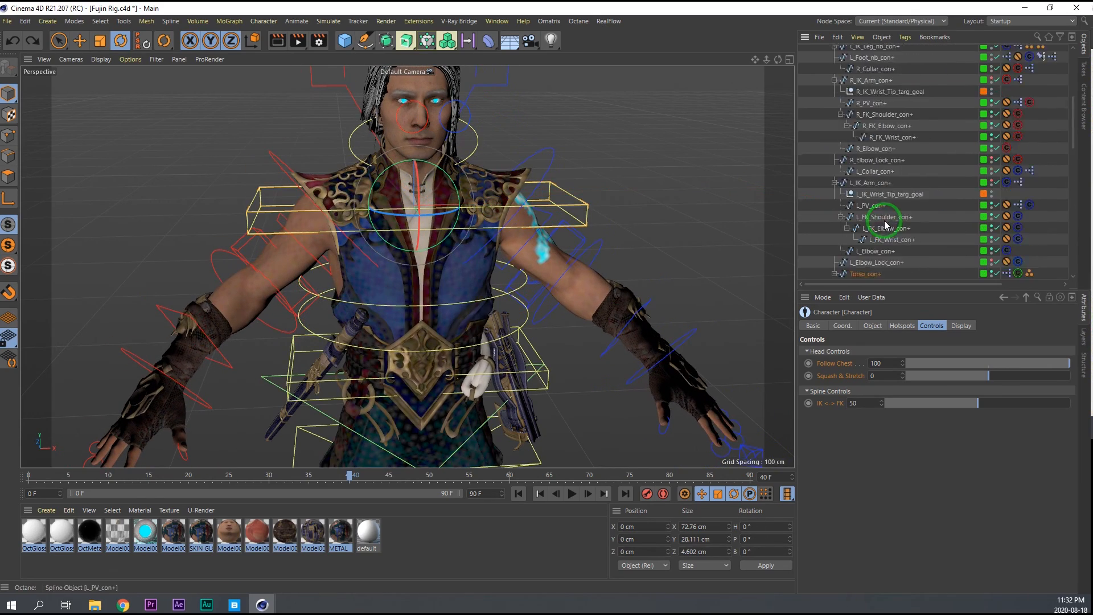
{"action": "scroll", "coordinate": [886, 225], "scroll_direction": "down", "scroll_amount": 4}
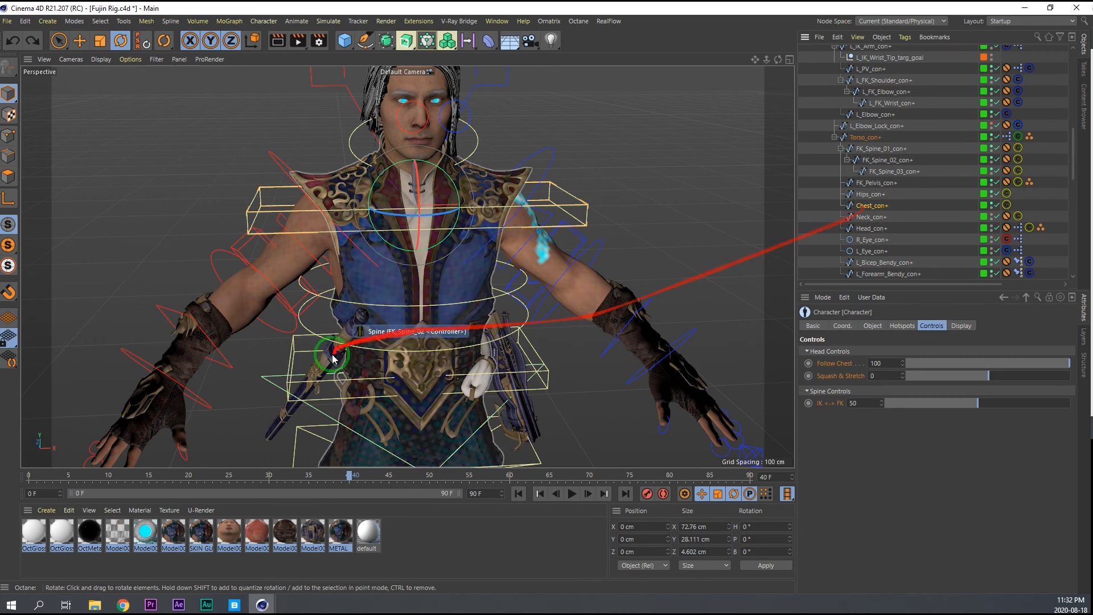
{"action": "scroll", "coordinate": [886, 251], "scroll_direction": "down", "scroll_amount": 10}
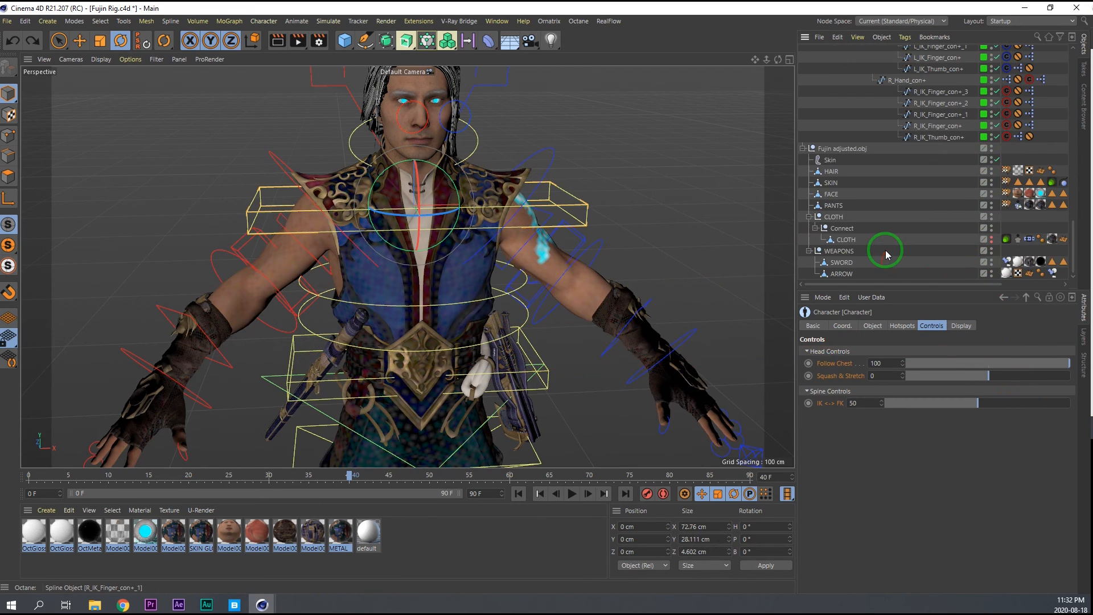
{"action": "left_click", "coordinate": [1009, 262]}
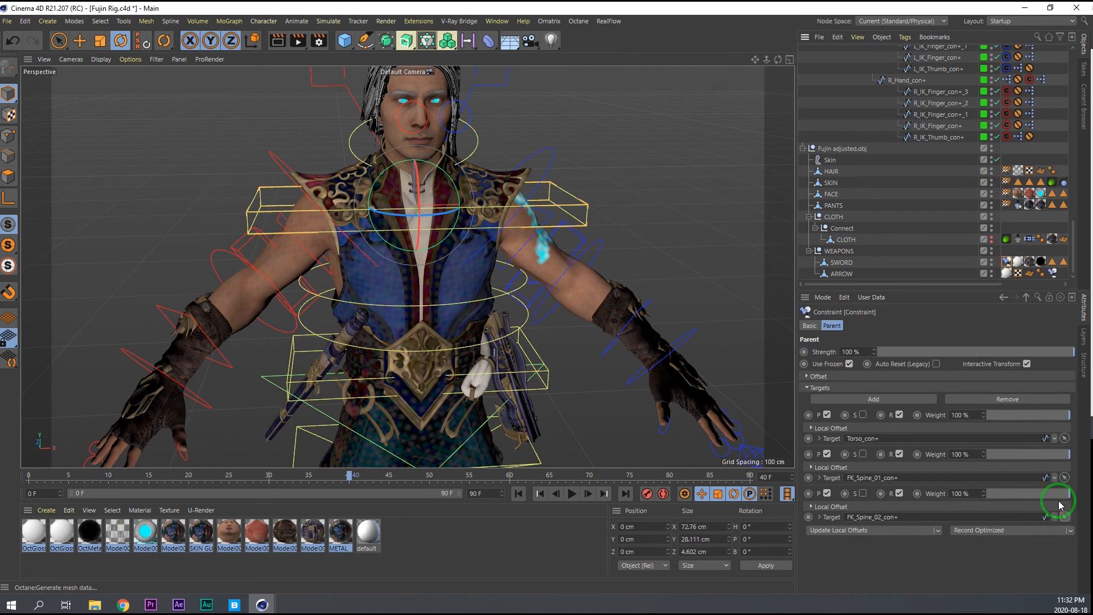
{"action": "left_click", "coordinate": [847, 400]}
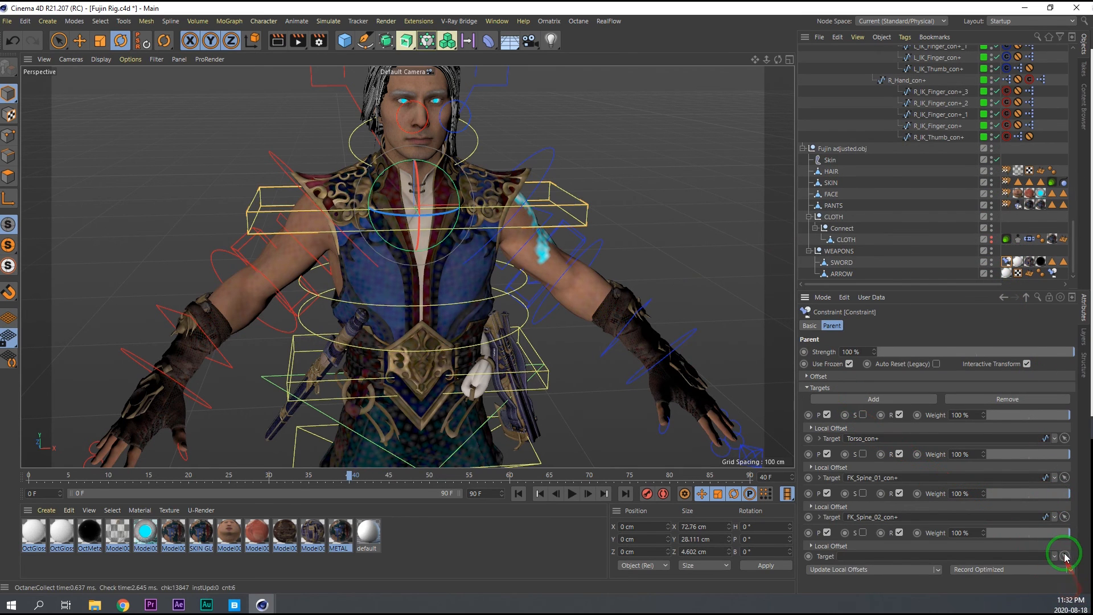
{"action": "scroll", "coordinate": [898, 238], "scroll_direction": "up", "scroll_amount": 10}
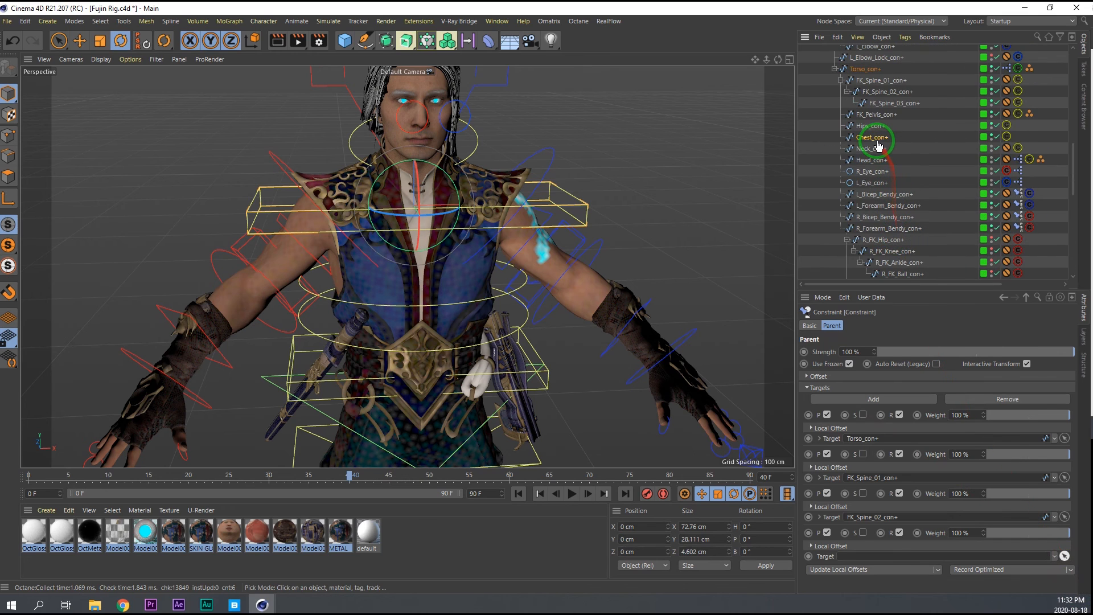
{"action": "scroll", "coordinate": [962, 235], "scroll_direction": "down", "scroll_amount": 10}
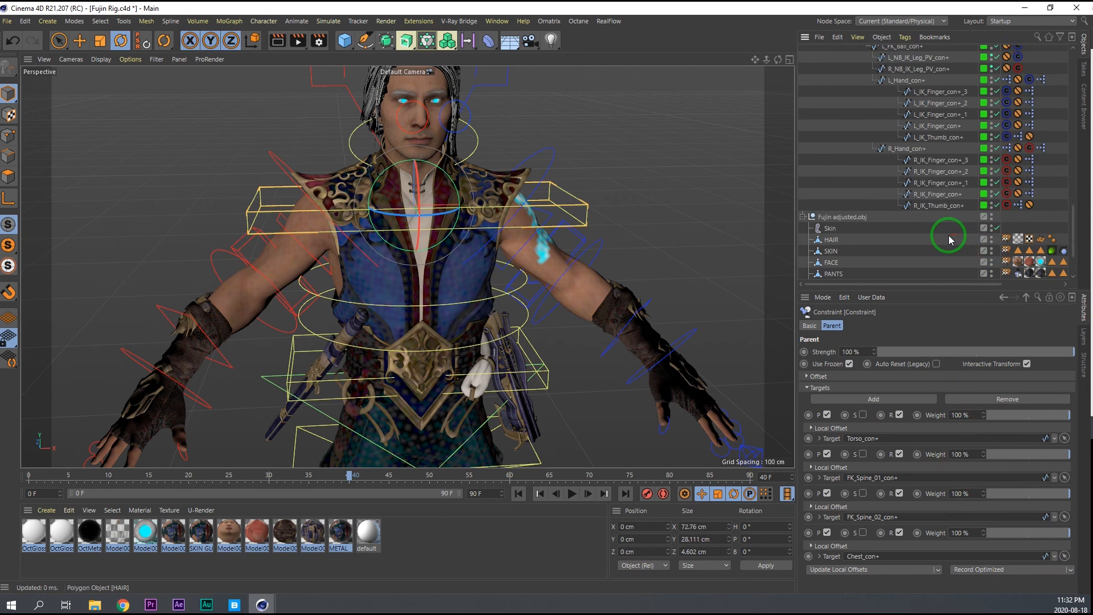
Replace the ARROW's Constraint tag with a copy of the SWORD's Constraint tag.
{"action": "left_click", "coordinate": [1054, 274]}
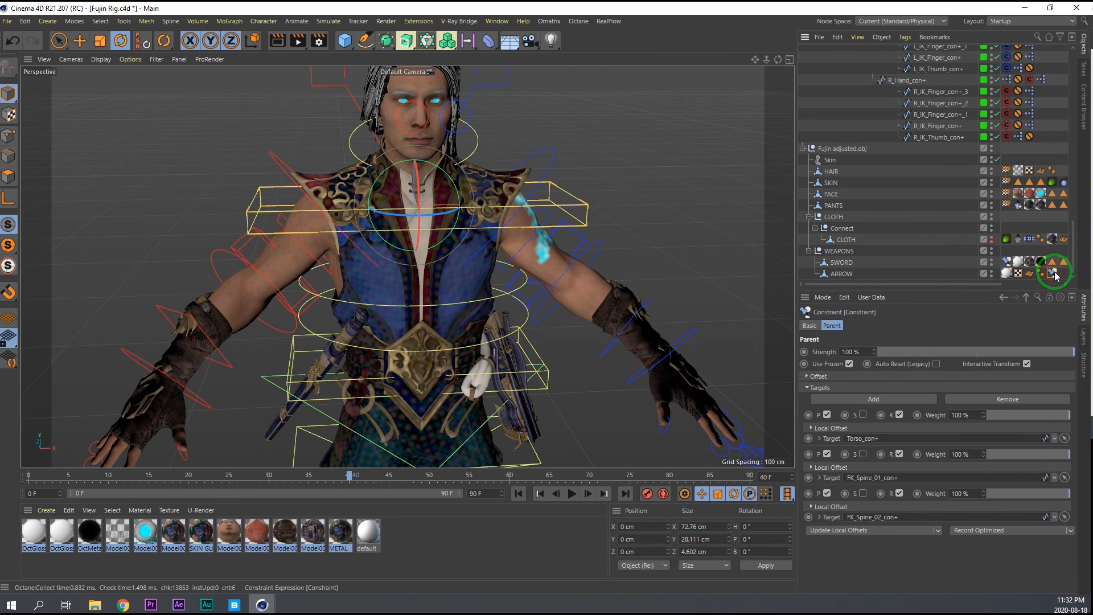
{"action": "left_click", "coordinate": [842, 278]}
{"action": "left_click", "coordinate": [1053, 275]}
{"action": "key", "text": "Delete"}
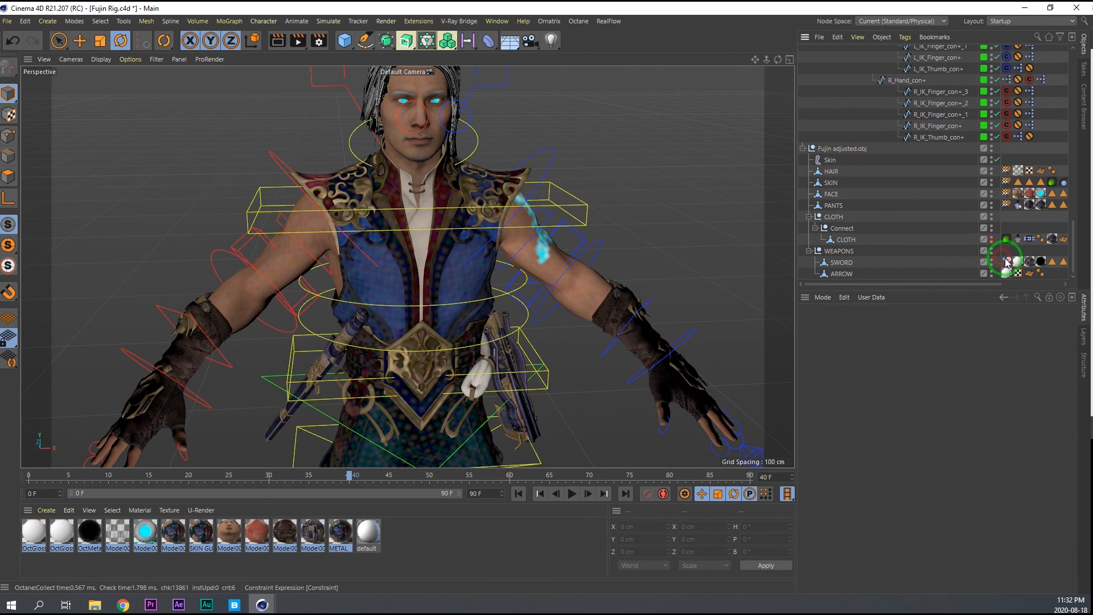
{"action": "left_click", "coordinate": [1008, 262]}
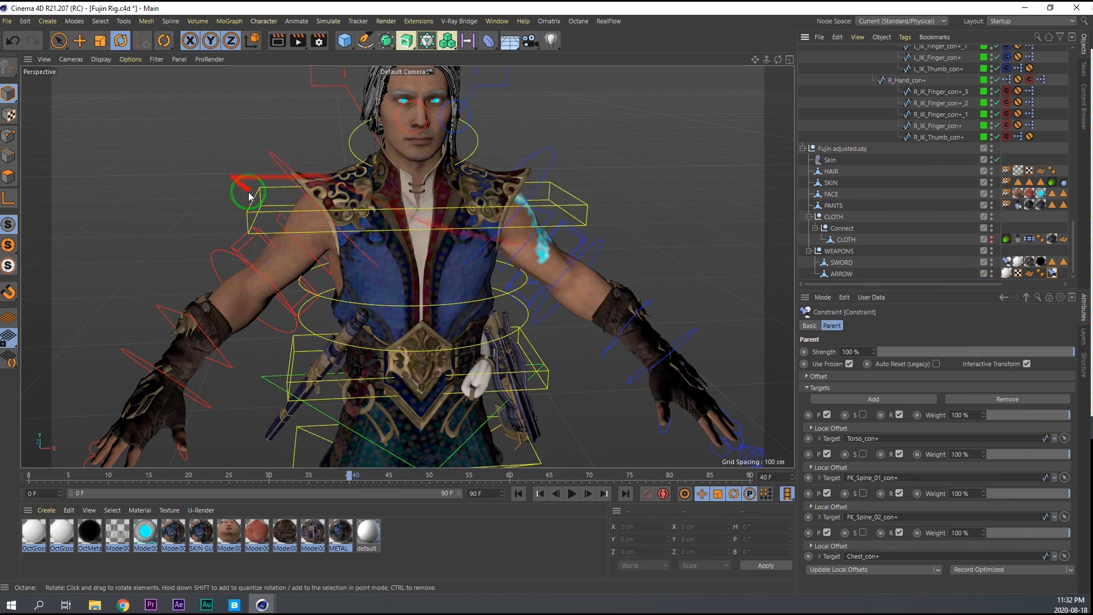
Test-rotate the Chest controller to check the weapons' constraints, and reset its H, P and B rotation to 0.
{"action": "left_click", "coordinate": [250, 195]}
{"action": "mouse_move", "coordinate": [406, 185]}
{"action": "left_mouse_down"}
{"action": "mouse_move", "coordinate": [409, 204]}
{"action": "mouse_move", "coordinate": [403, 175]}
{"action": "mouse_move", "coordinate": [381, 184]}
{"action": "mouse_move", "coordinate": [409, 178]}
{"action": "mouse_move", "coordinate": [408, 199]}
{"action": "left_mouse_up"}
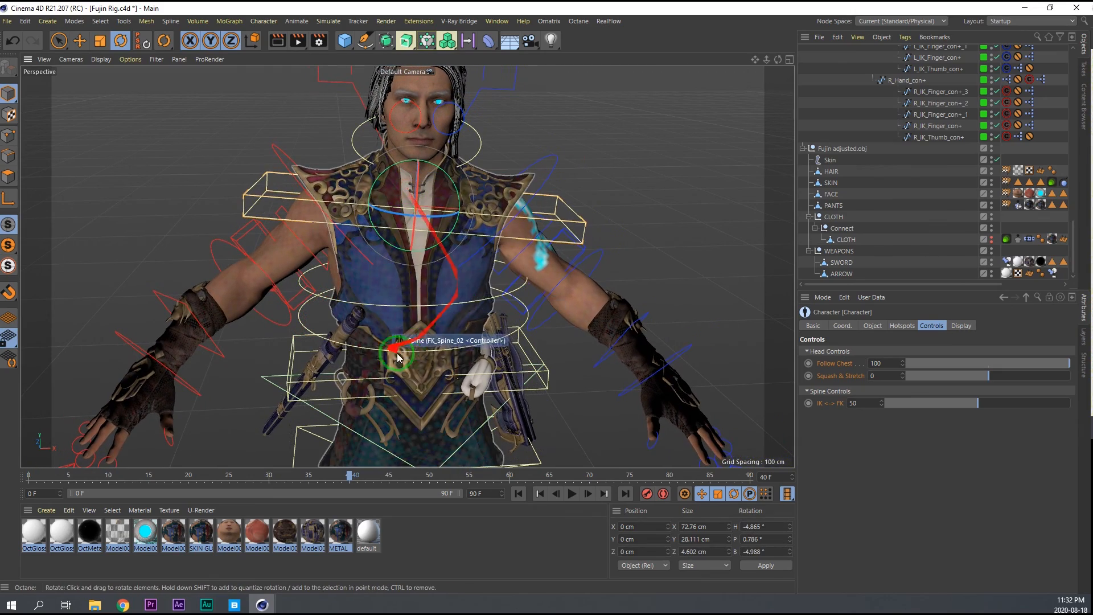
{"action": "left_click_drag", "start_coordinate": [418, 263], "coordinate": [450, 279]}
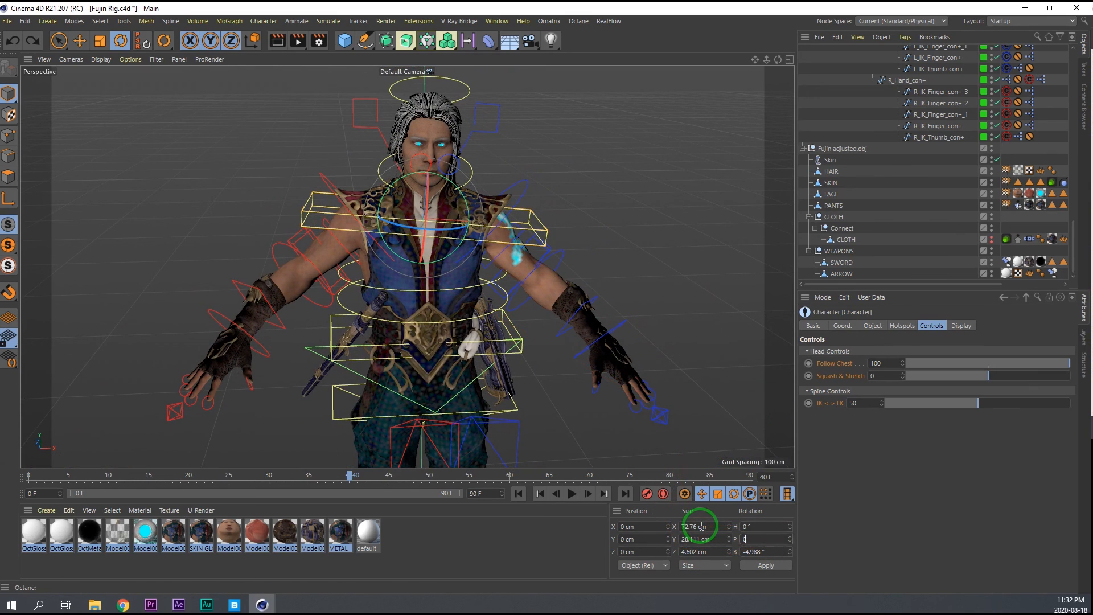
{"action": "key", "text": "Tab"}
{"action": "type", "text": "0"}
{"action": "key", "text": "Return"}
Test-move the bendy controller on the right forearm and undo the move.
{"action": "left_click_drag", "start_coordinate": [433, 321], "coordinate": [522, 296], "text": "alt"}
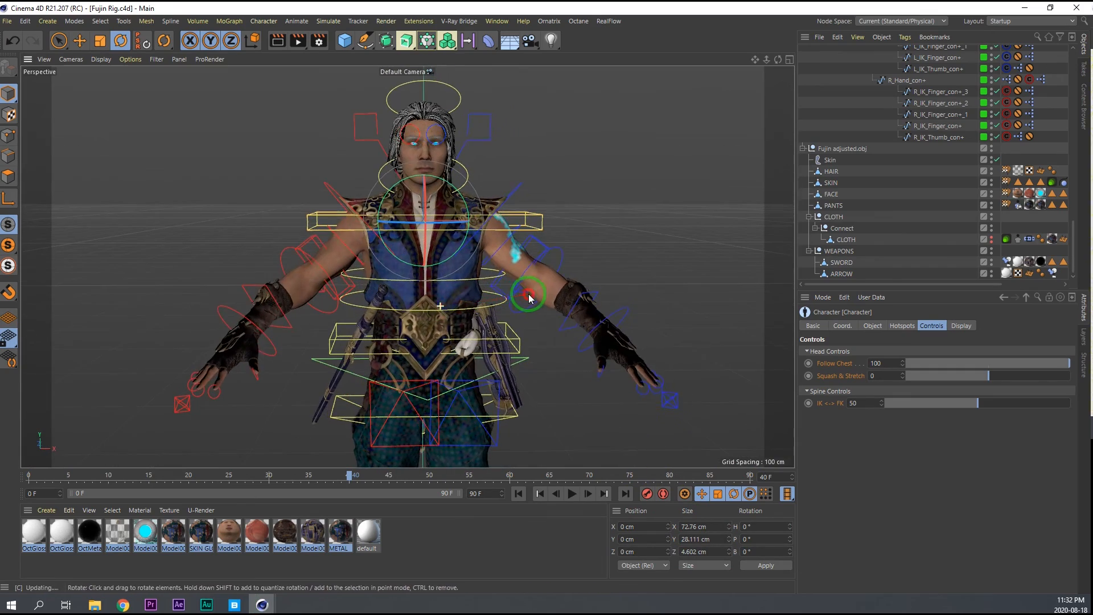
{"action": "right_click_drag", "start_coordinate": [476, 276], "coordinate": [481, 211], "text": "alt"}
{"action": "left_click_drag", "start_coordinate": [410, 240], "coordinate": [317, 279], "text": "alt"}
{"action": "left_click", "coordinate": [317, 279]}
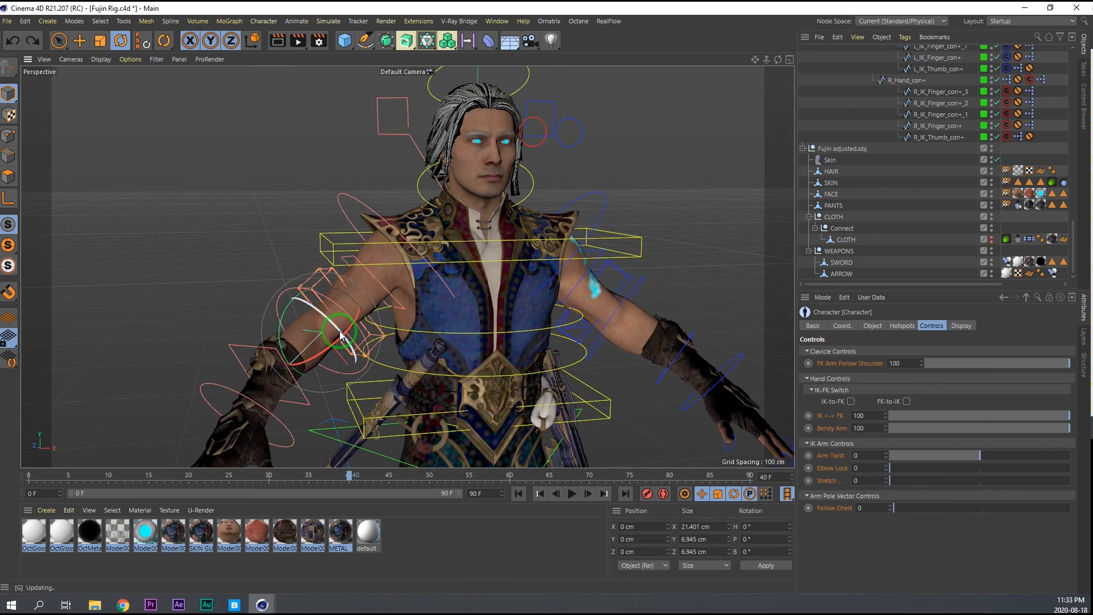
{"action": "middle_click_drag", "start_coordinate": [340, 331], "coordinate": [333, 261], "text": "alt"}
{"action": "left_click", "coordinate": [234, 280]}
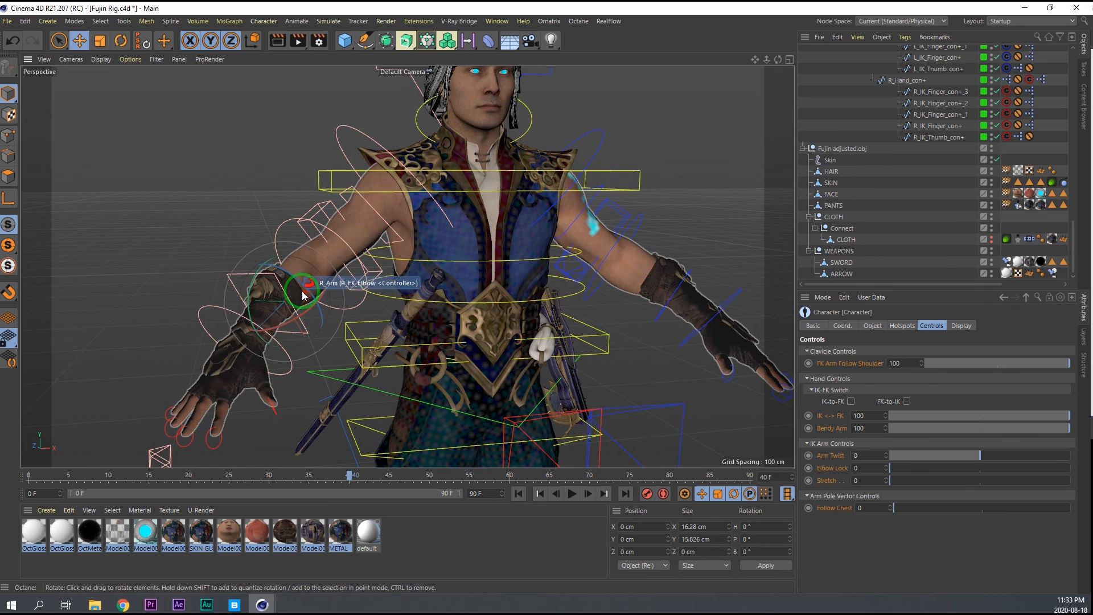
{"action": "key", "text": "e"}
{"action": "left_click_drag", "start_coordinate": [304, 363], "coordinate": [297, 350]}
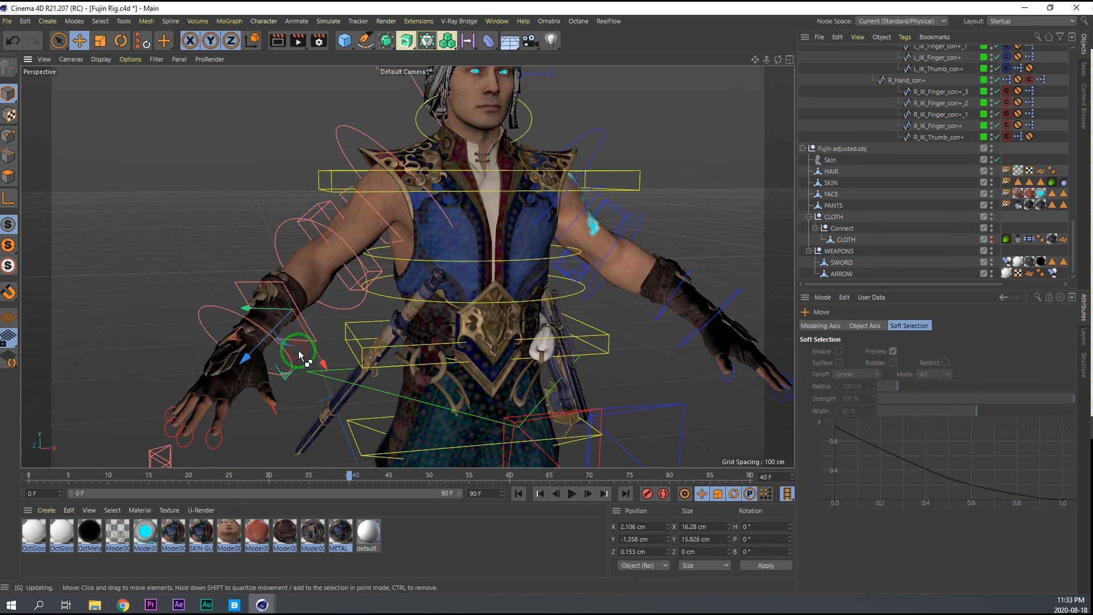
{"action": "middle_click_drag", "start_coordinate": [376, 301], "coordinate": [226, 284], "text": "alt"}
Test-move the matching bendy controller on the left forearm and undo the move.
{"action": "left_click", "coordinate": [558, 255]}
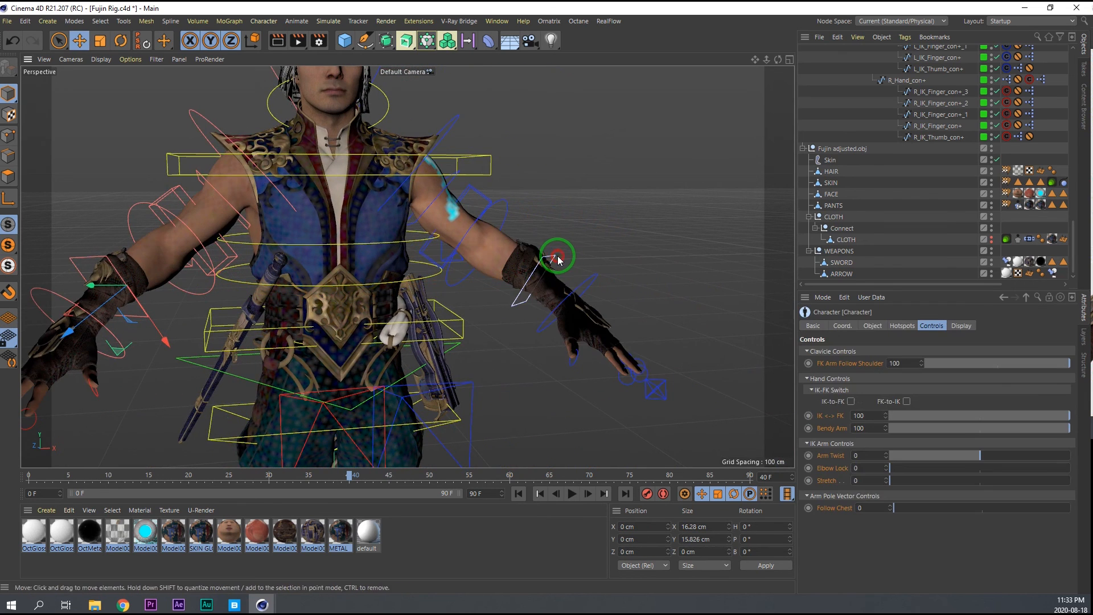
{"action": "left_click_drag", "start_coordinate": [568, 250], "coordinate": [570, 249]}
{"action": "key", "text": "ctrl+z"}
Test-rotate and test-move the Torso controller, undo both changes, and save the Fujin Rig project.
{"action": "left_click_drag", "start_coordinate": [504, 255], "coordinate": [404, 253], "text": "alt"}
{"action": "middle_click_drag", "start_coordinate": [389, 260], "coordinate": [426, 208], "text": "alt"}
{"action": "right_click_drag", "start_coordinate": [425, 211], "coordinate": [399, 238], "text": "alt"}
{"action": "left_click_drag", "start_coordinate": [399, 238], "coordinate": [478, 250], "text": "alt"}
{"action": "left_click", "coordinate": [331, 268]}
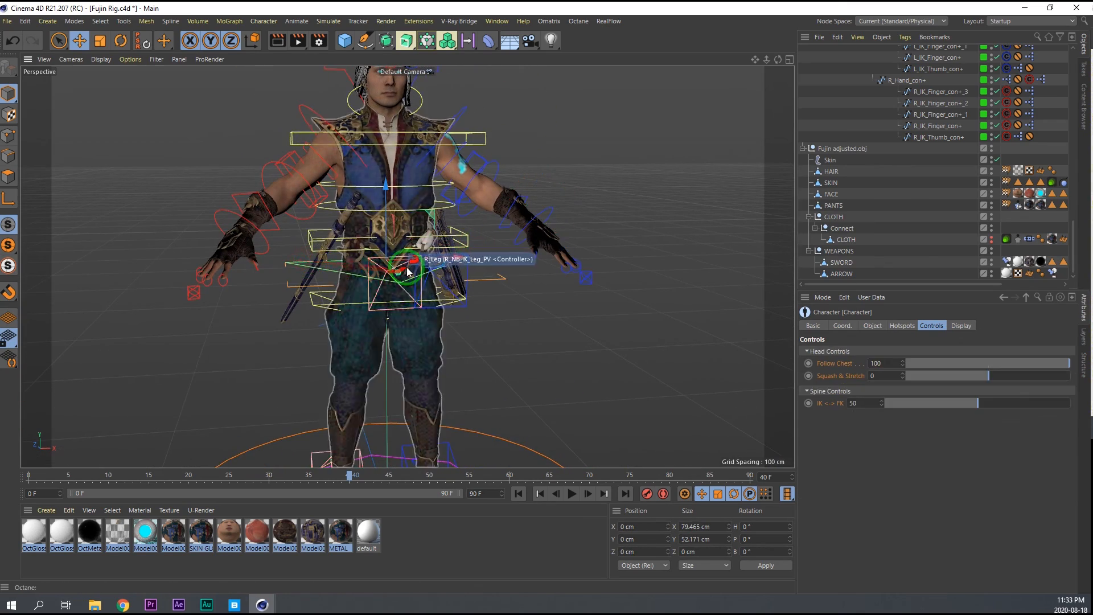
{"action": "key", "text": "r"}
{"action": "left_click_drag", "start_coordinate": [408, 247], "coordinate": [183, 293]}
{"action": "key", "text": "ctrl+z"}
{"action": "key", "text": "e"}
{"action": "key", "text": "ctrl+z"}
{"action": "scroll", "coordinate": [407, 281], "scroll_direction": "down", "scroll_amount": 3}
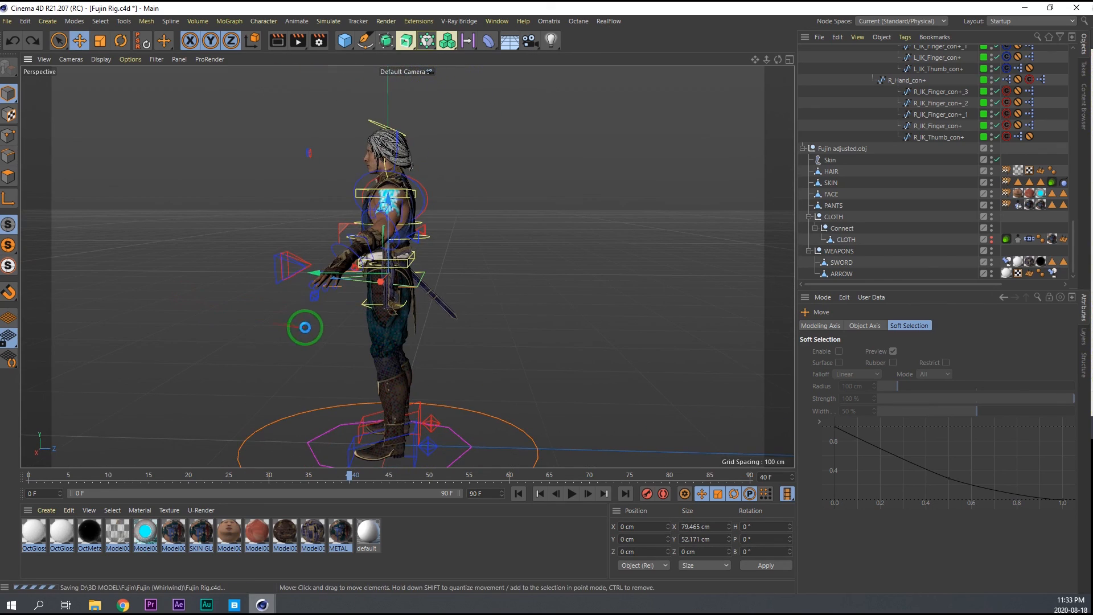
{"action": "scroll", "coordinate": [374, 204], "scroll_direction": "up", "scroll_amount": 4}
{"action": "left_click_drag", "start_coordinate": [419, 175], "coordinate": [545, 191], "text": "alt"}
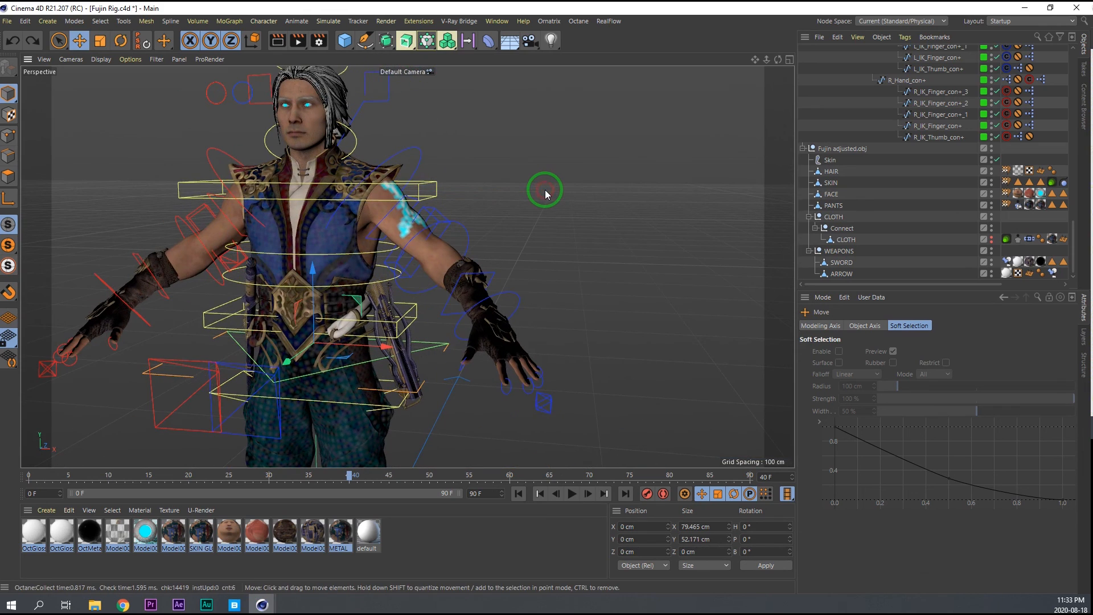